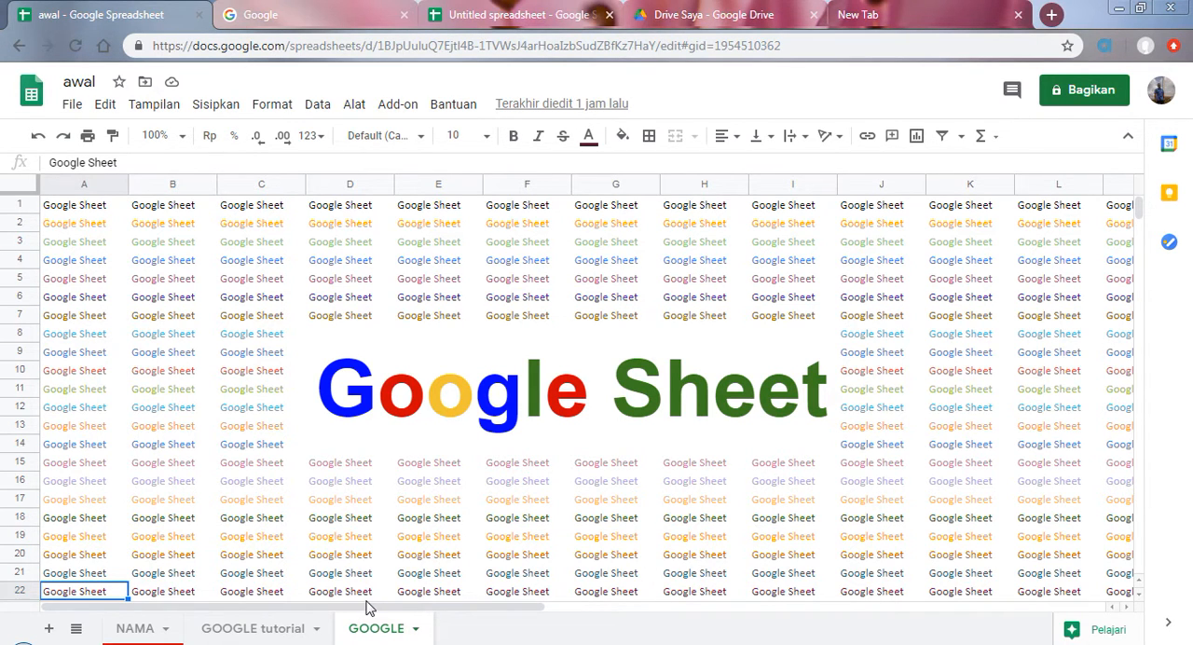
Step: Look through the tutorial topics on the MATERI sheet of the topic-list spreadsheet and select the first topic, "Buka google sheets"
{"action": "left_click", "coordinate": [300, 12]}
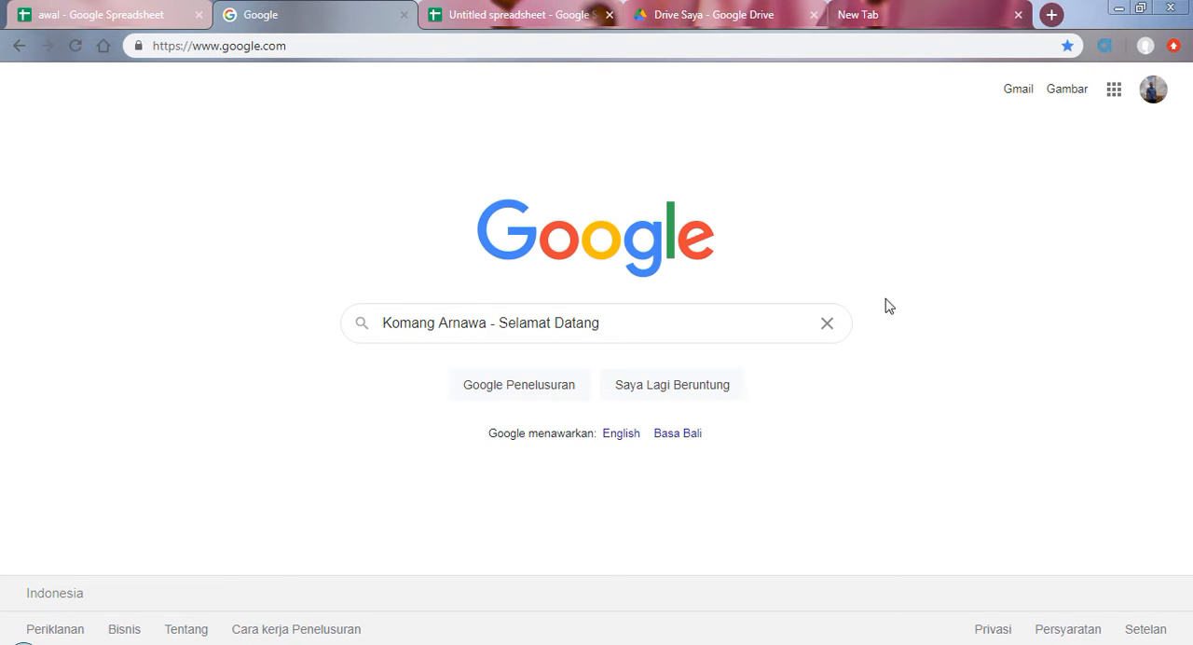
{"action": "left_click", "coordinate": [519, 11]}
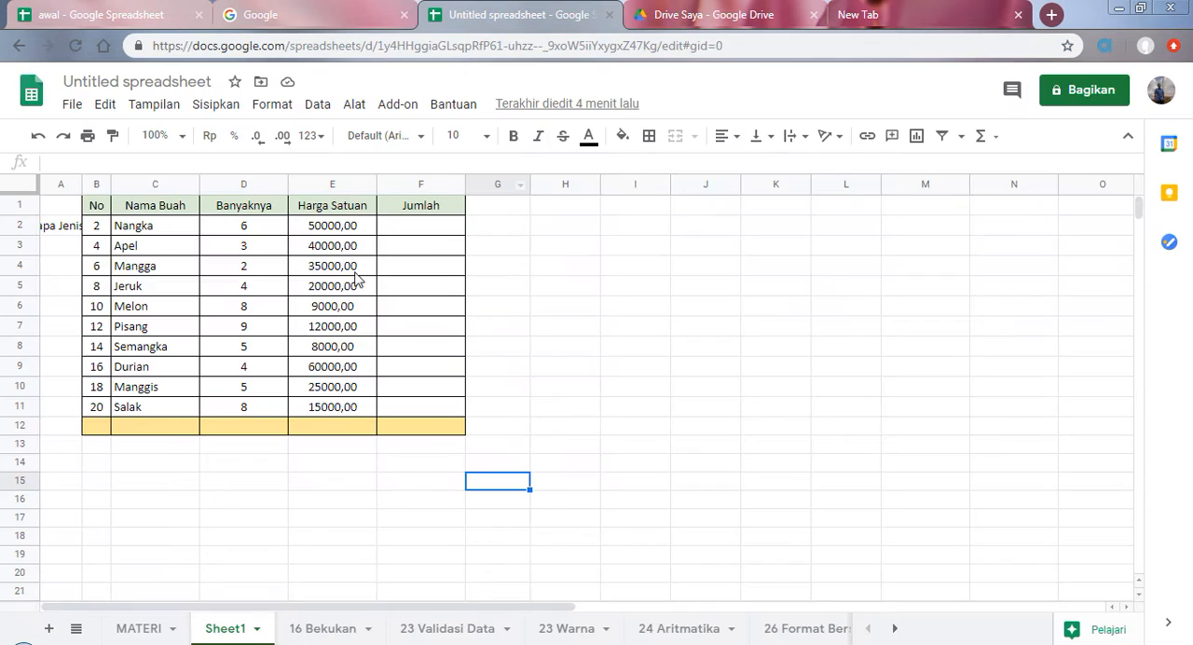
{"action": "left_click", "coordinate": [149, 627]}
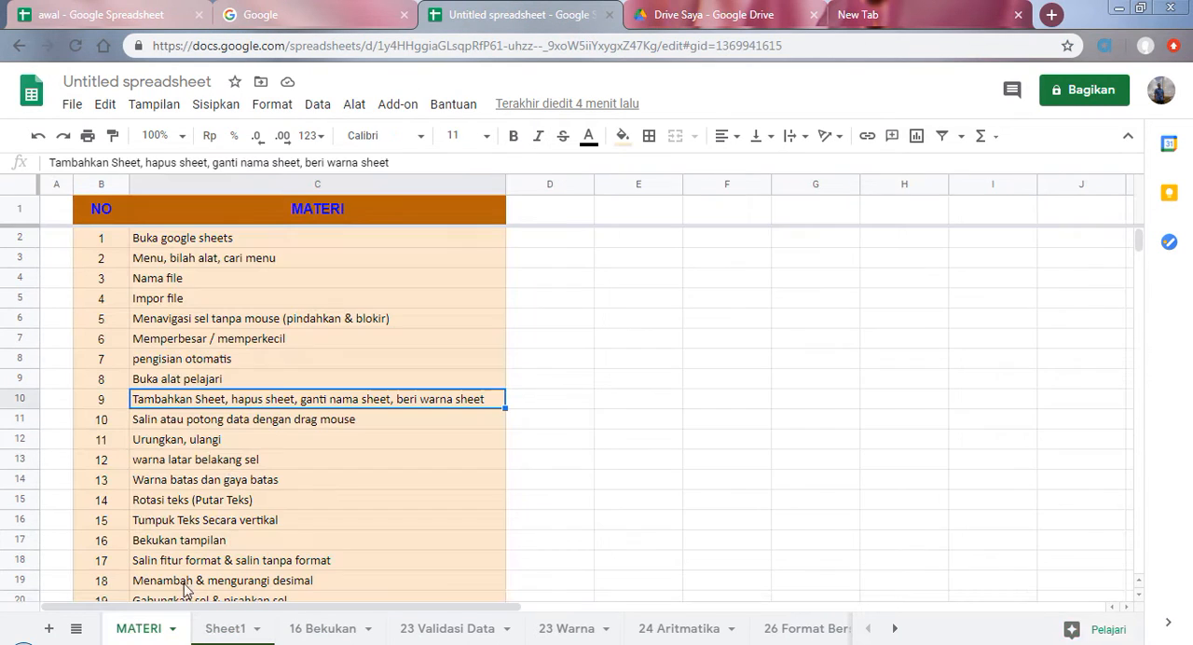
{"action": "scroll", "coordinate": [250, 420], "scroll_direction": "down", "scroll_amount": 3}
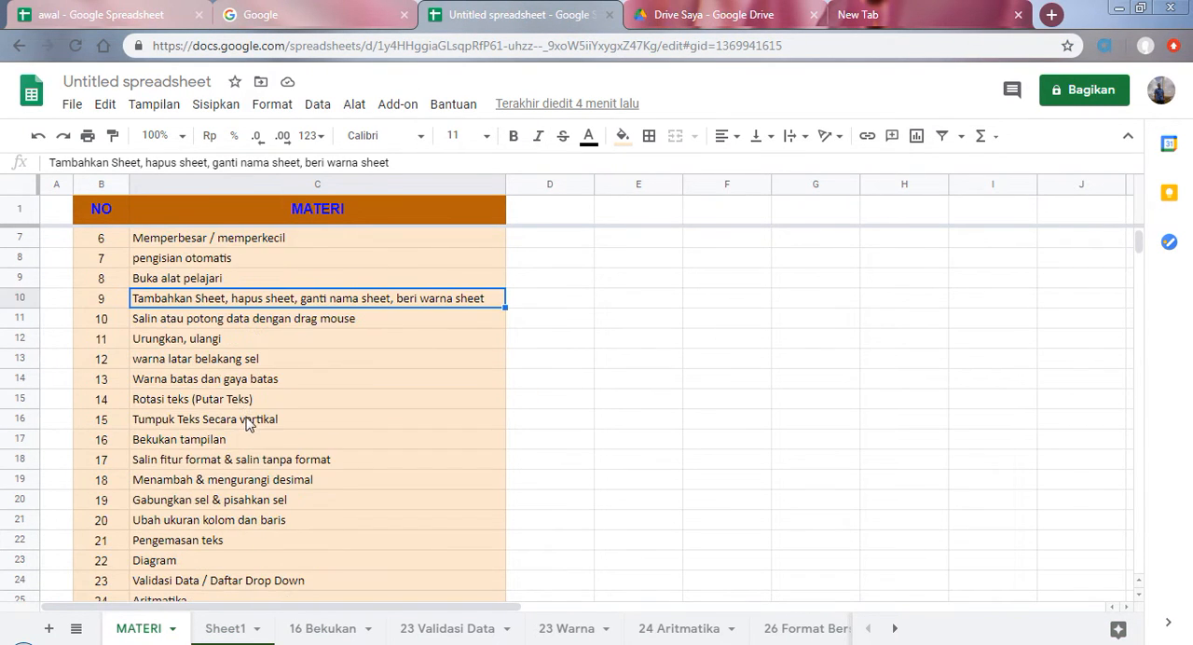
{"action": "scroll", "coordinate": [246, 421], "scroll_direction": "down", "scroll_amount": 1}
{"action": "scroll", "coordinate": [246, 419], "scroll_direction": "up", "scroll_amount": 5}
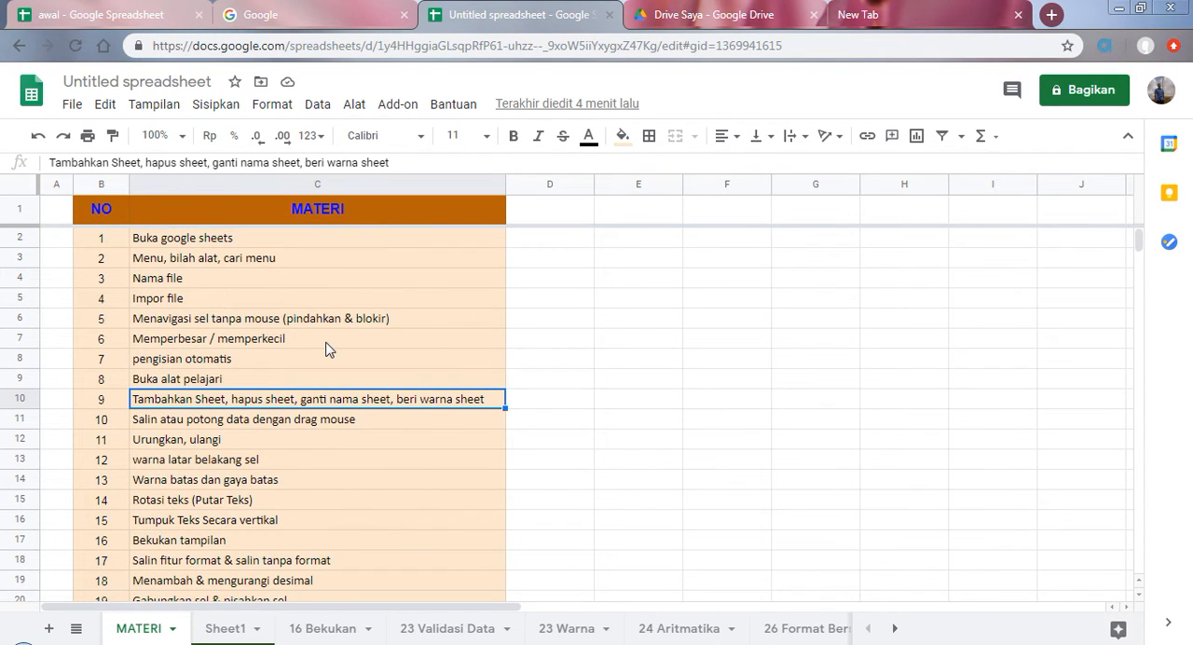
{"action": "left_click", "coordinate": [215, 240]}
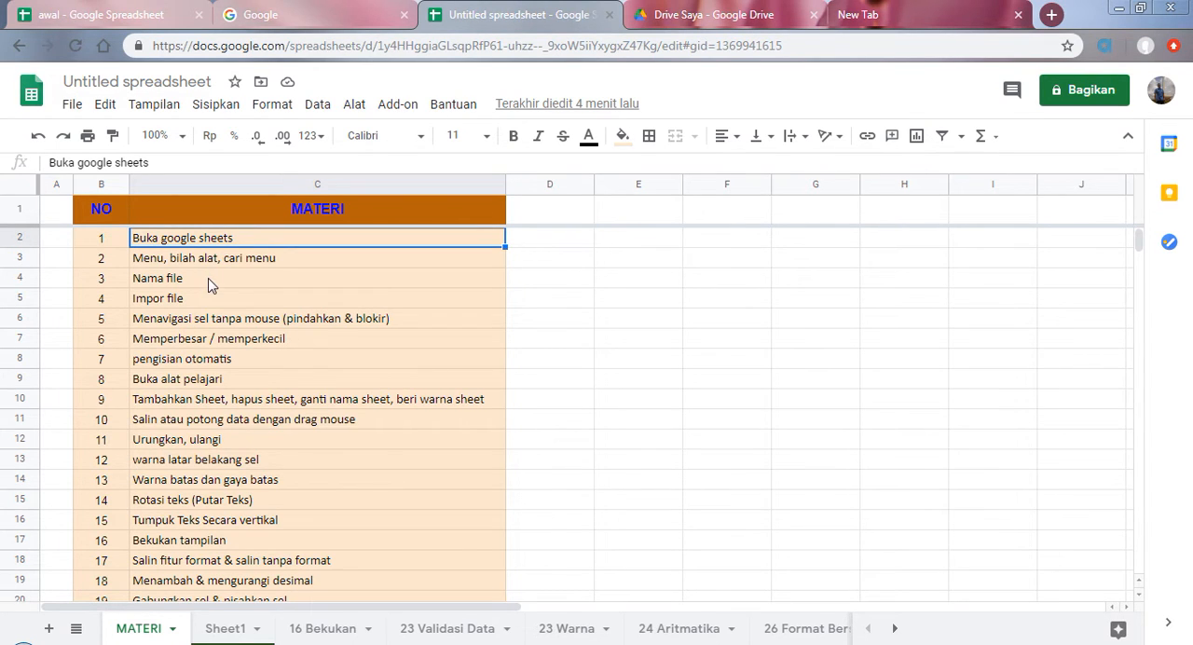
Step: Show the Google apps list, switch to Google Drive and display the options for creating a new Google Spreadsheet
{"action": "left_click", "coordinate": [297, 14]}
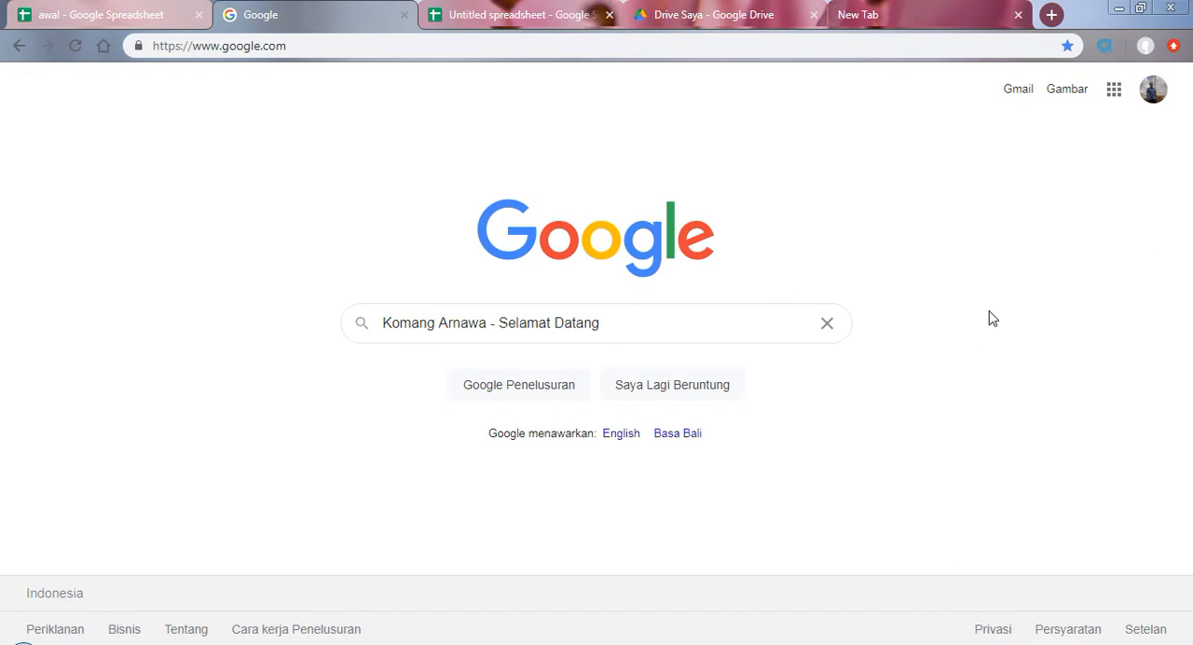
{"action": "left_click", "coordinate": [1114, 90]}
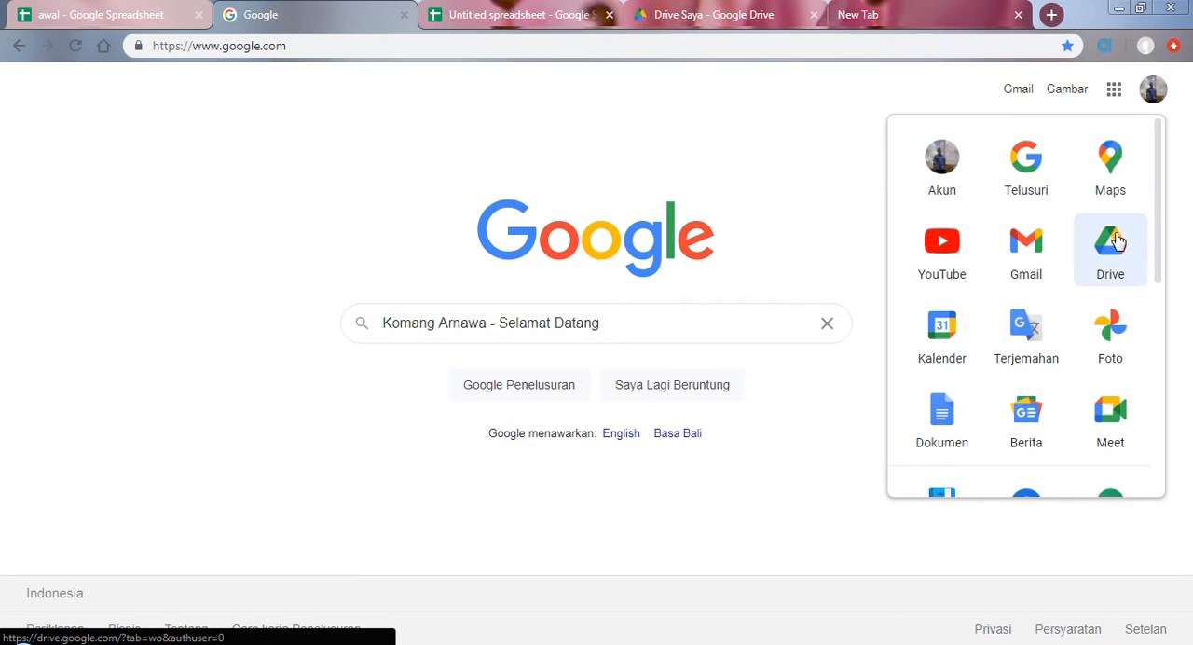
{"action": "left_click", "coordinate": [705, 12]}
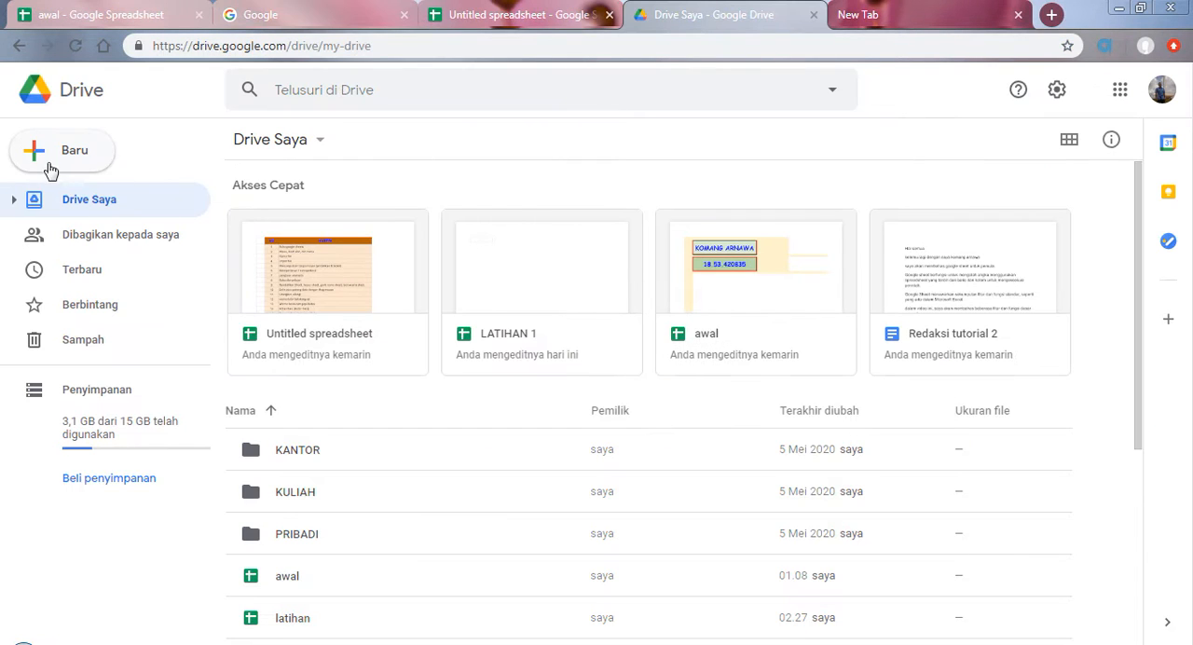
{"action": "left_click", "coordinate": [51, 171]}
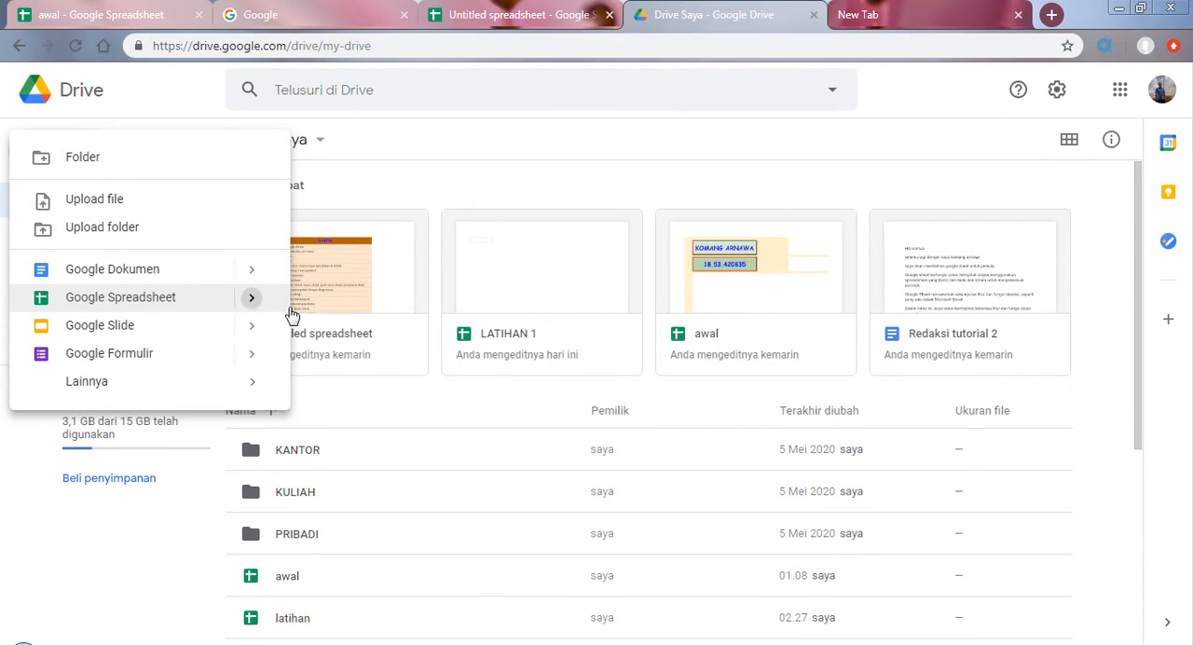
{"action": "mouse_move", "coordinate": [291, 314]}
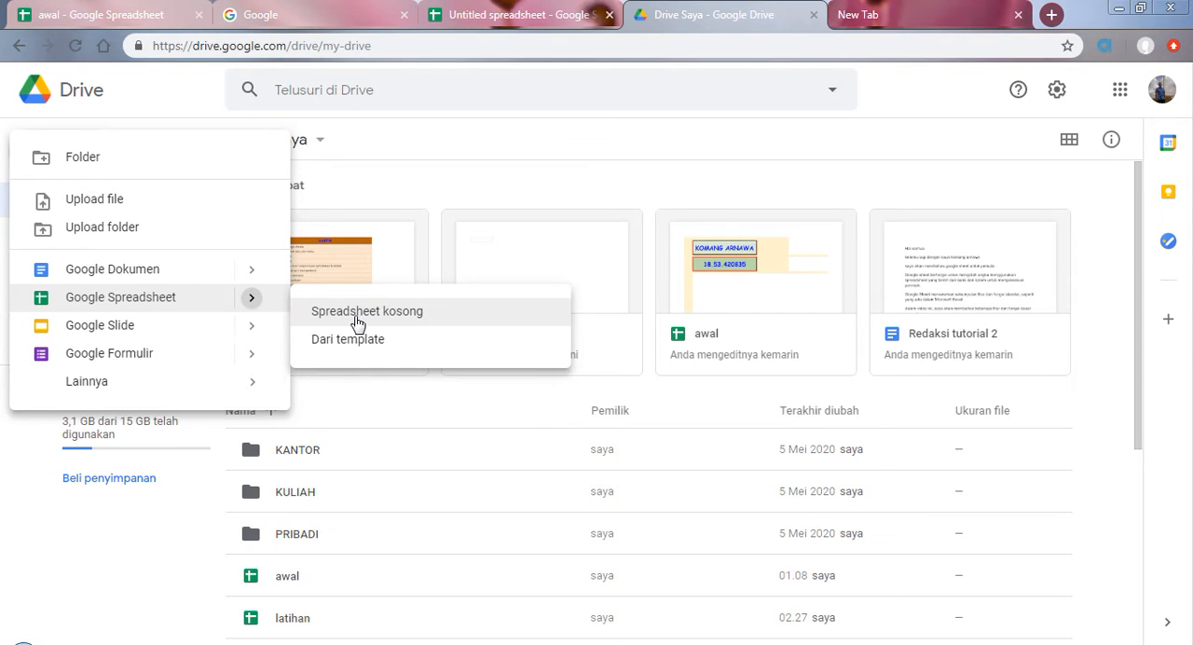
Step: Create a new blank spreadsheet by opening the address sheet.new in the browser's new tab
{"action": "left_click", "coordinate": [926, 10]}
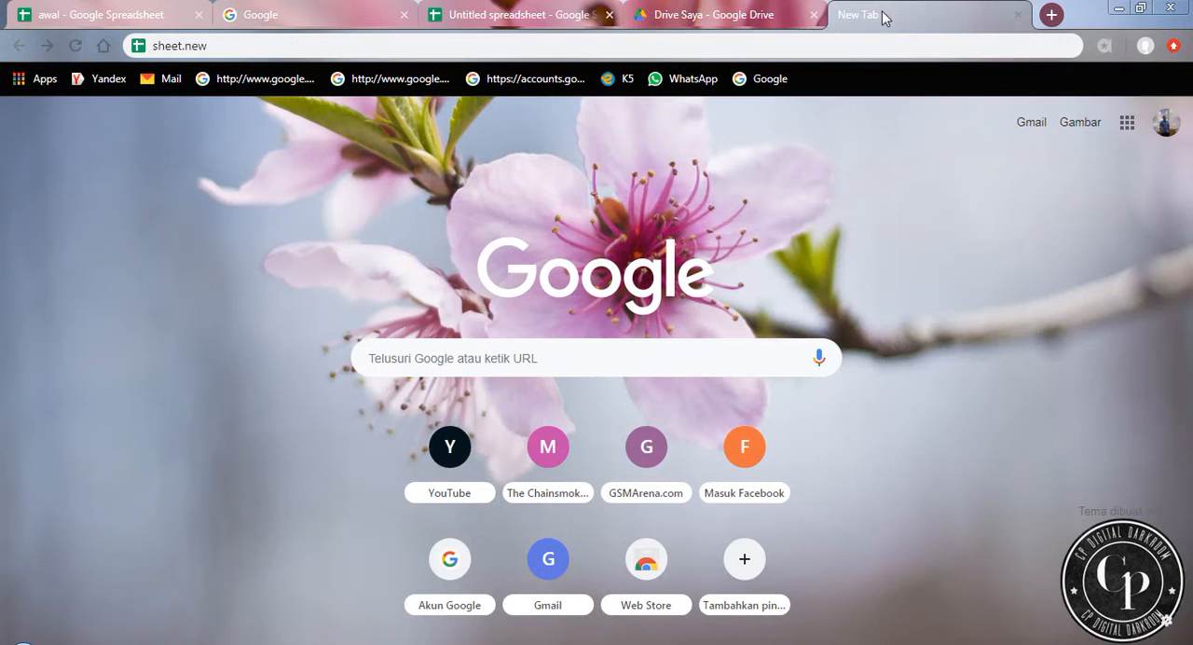
{"action": "left_click", "coordinate": [257, 38]}
{"action": "left_click", "coordinate": [256, 45]}
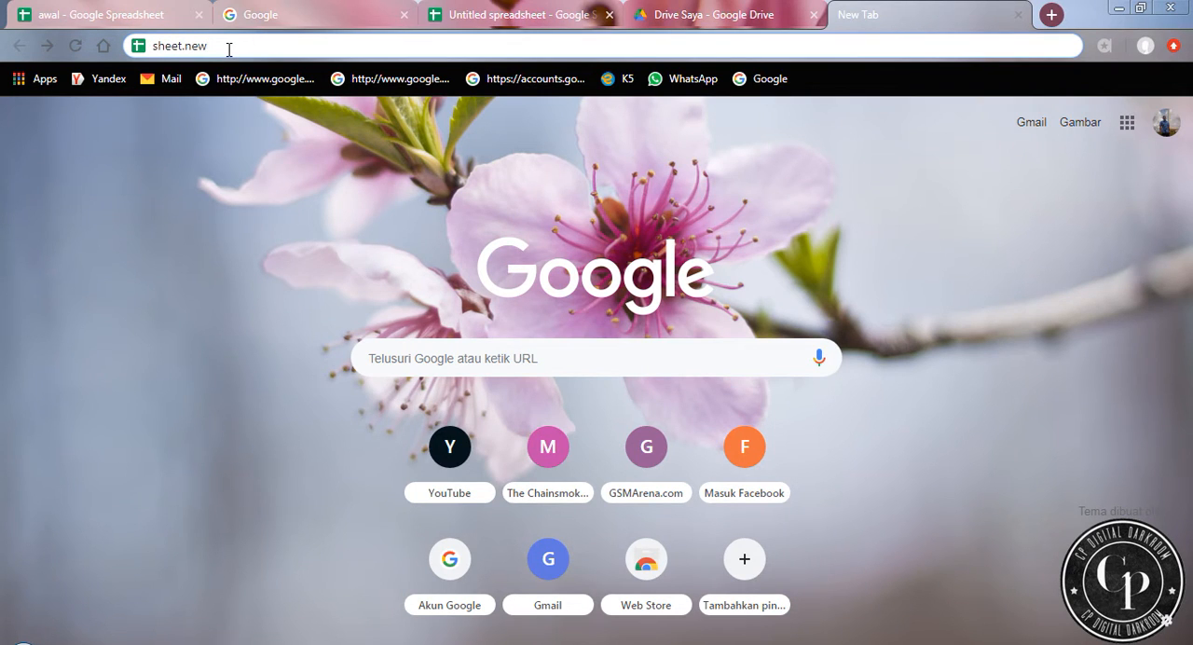
{"action": "key", "text": "Return"}
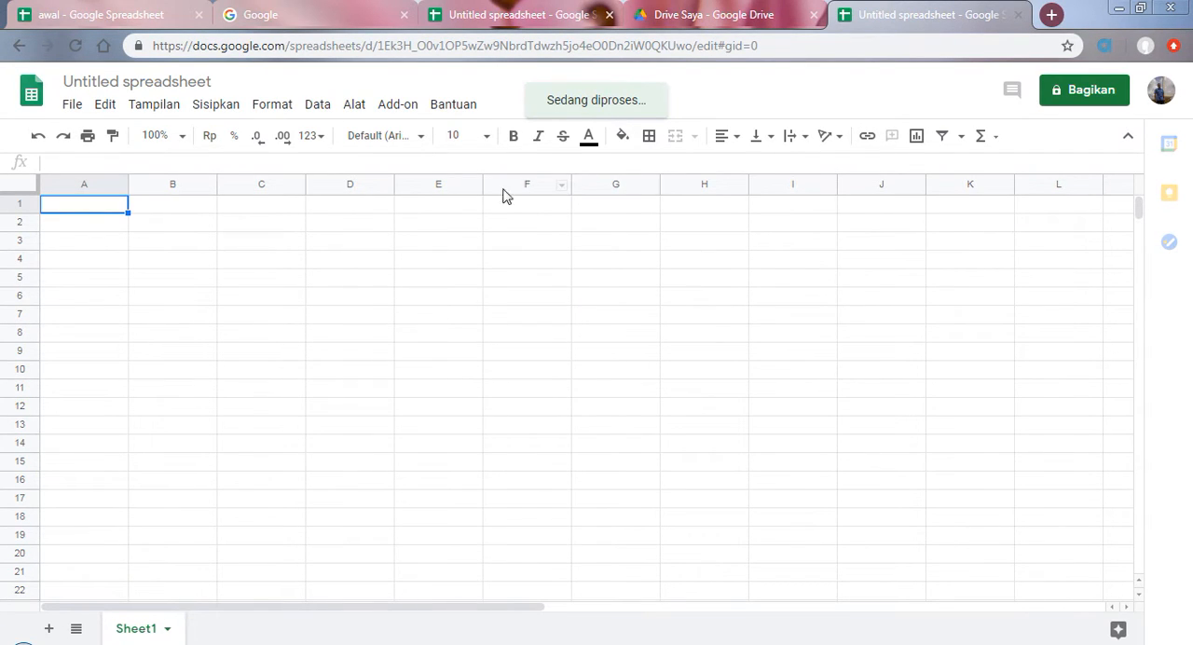
Step: Check the topic list, return to the new blank spreadsheet, and hide its menu bar and restore it
{"action": "left_click", "coordinate": [508, 9]}
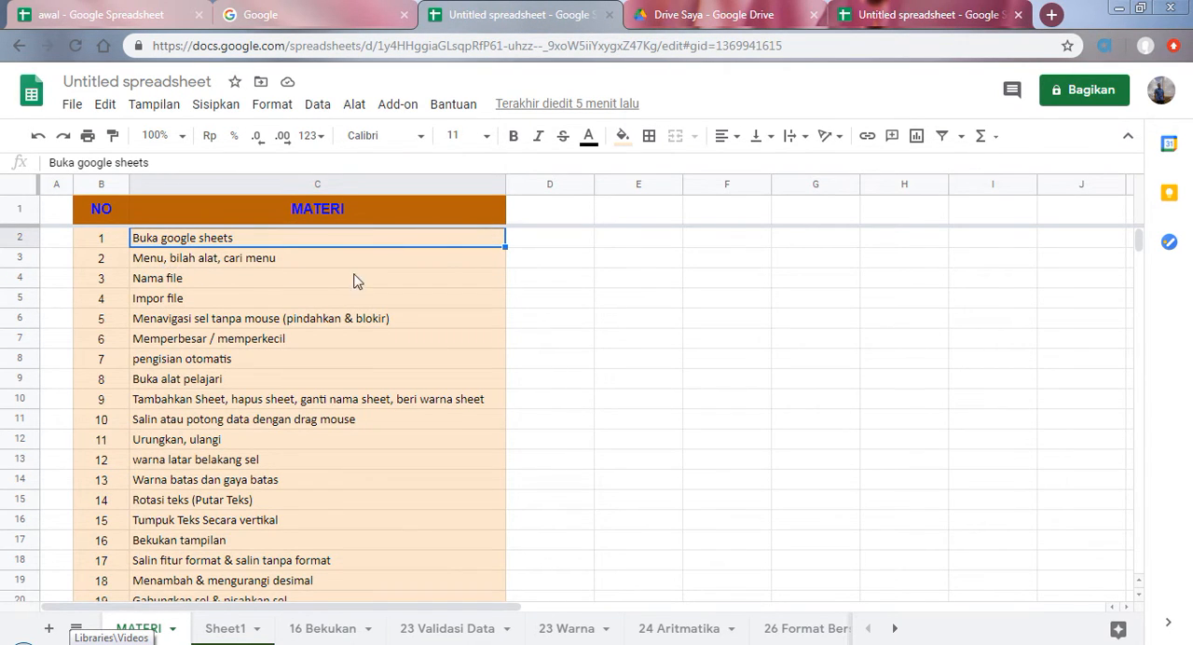
{"action": "left_click", "coordinate": [899, 11]}
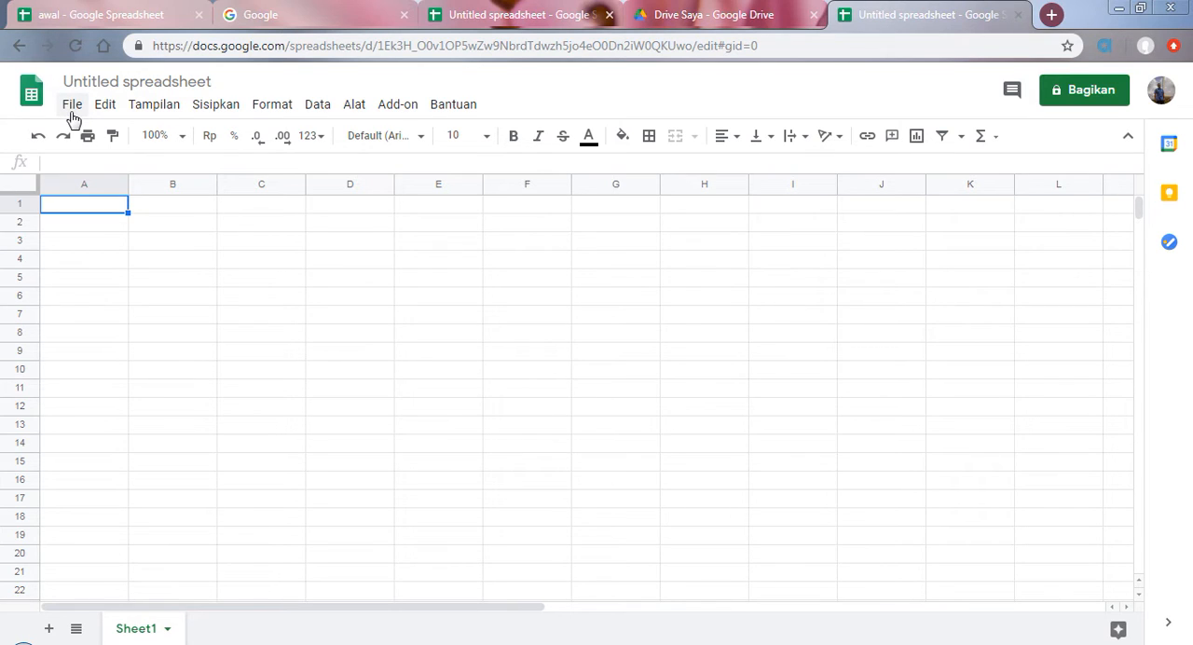
{"action": "left_click", "coordinate": [1126, 138]}
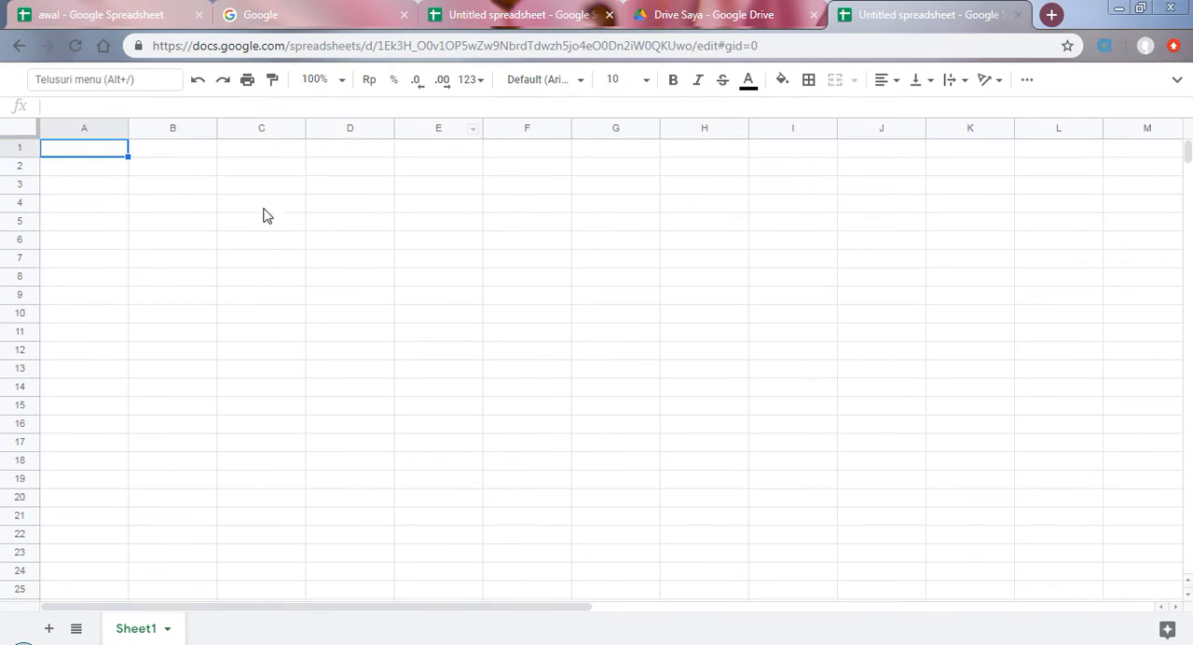
{"action": "left_click", "coordinate": [1175, 81]}
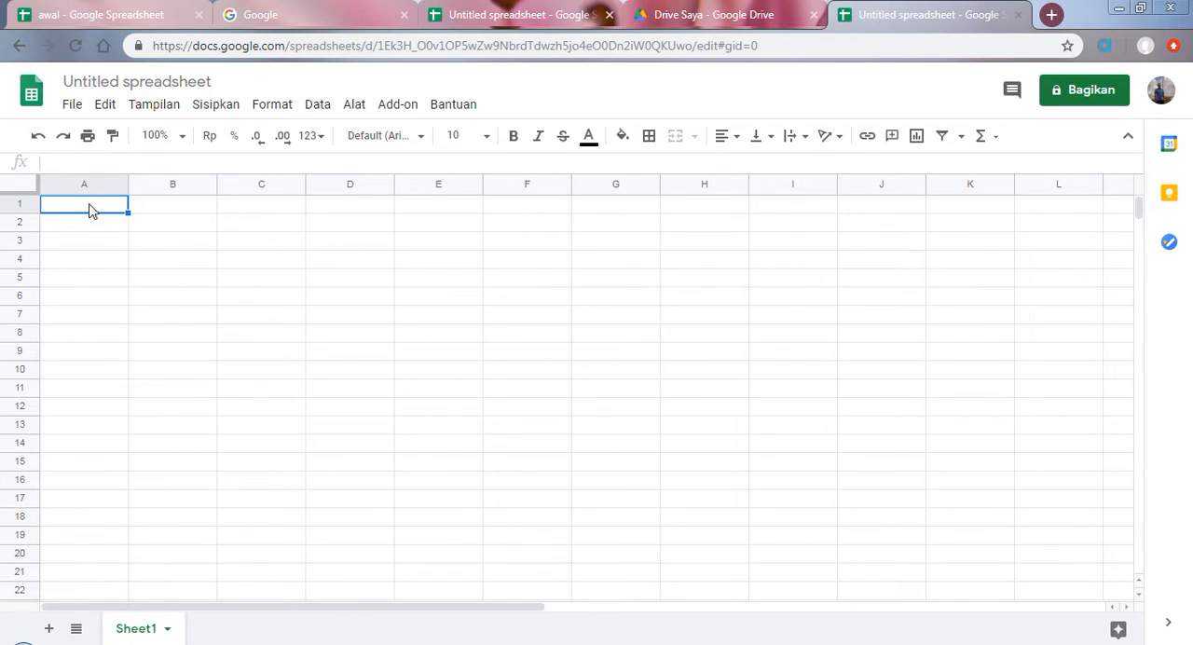
Step: Review the commands offered by the blank spreadsheet's menus, from File through Bantuan, without choosing any
{"action": "left_click", "coordinate": [71, 106]}
{"action": "mouse_move", "coordinate": [97, 110]}
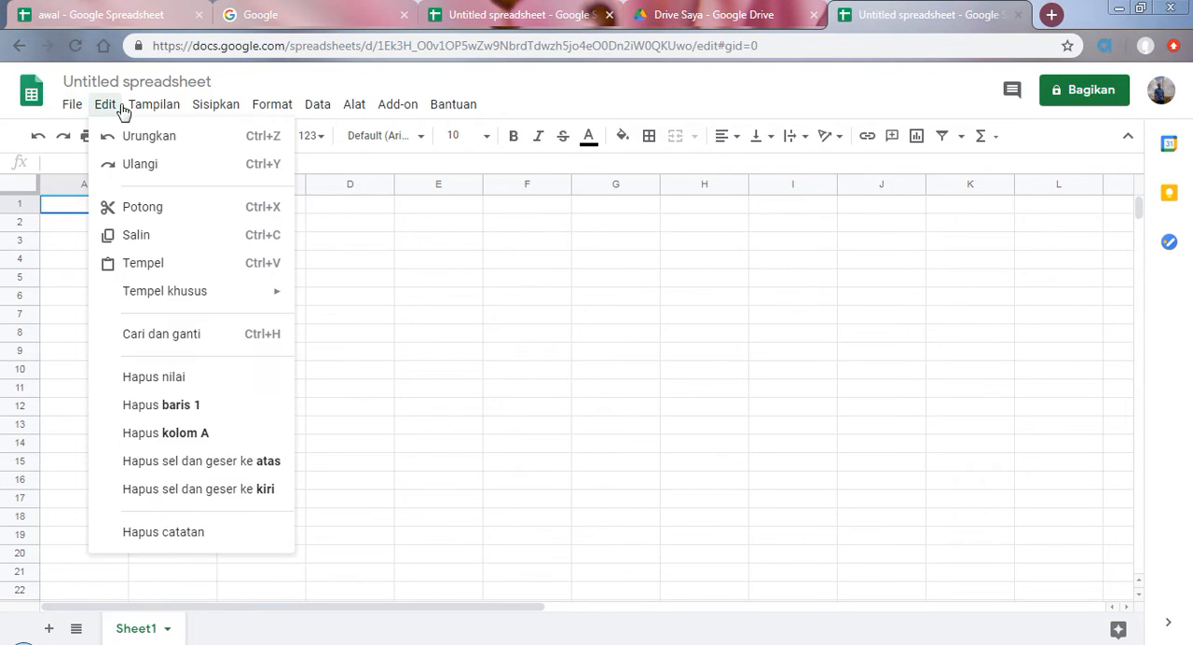
{"action": "mouse_move", "coordinate": [281, 110]}
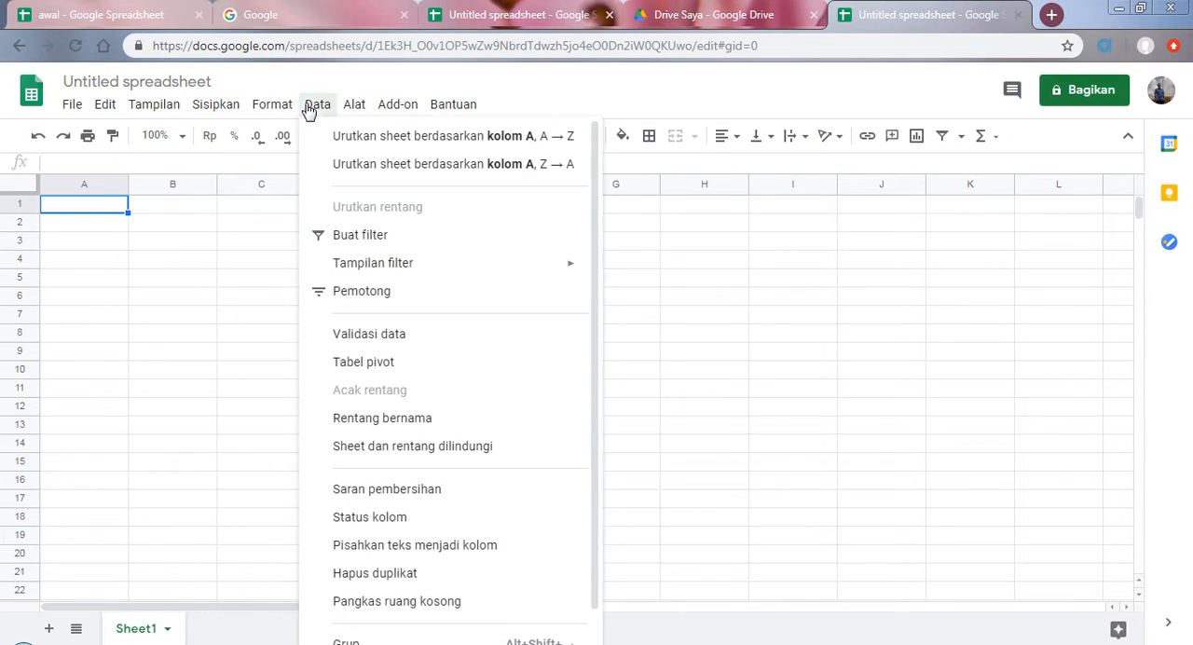
{"action": "mouse_move", "coordinate": [354, 110]}
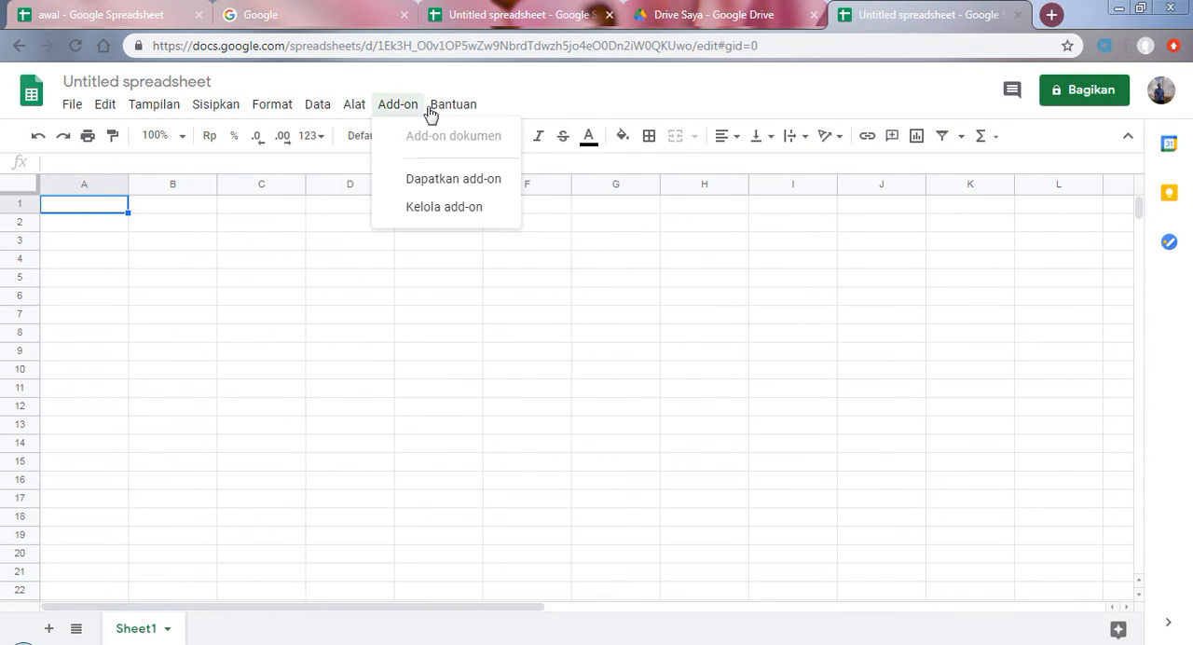
{"action": "mouse_move", "coordinate": [436, 110]}
{"action": "left_click", "coordinate": [268, 353]}
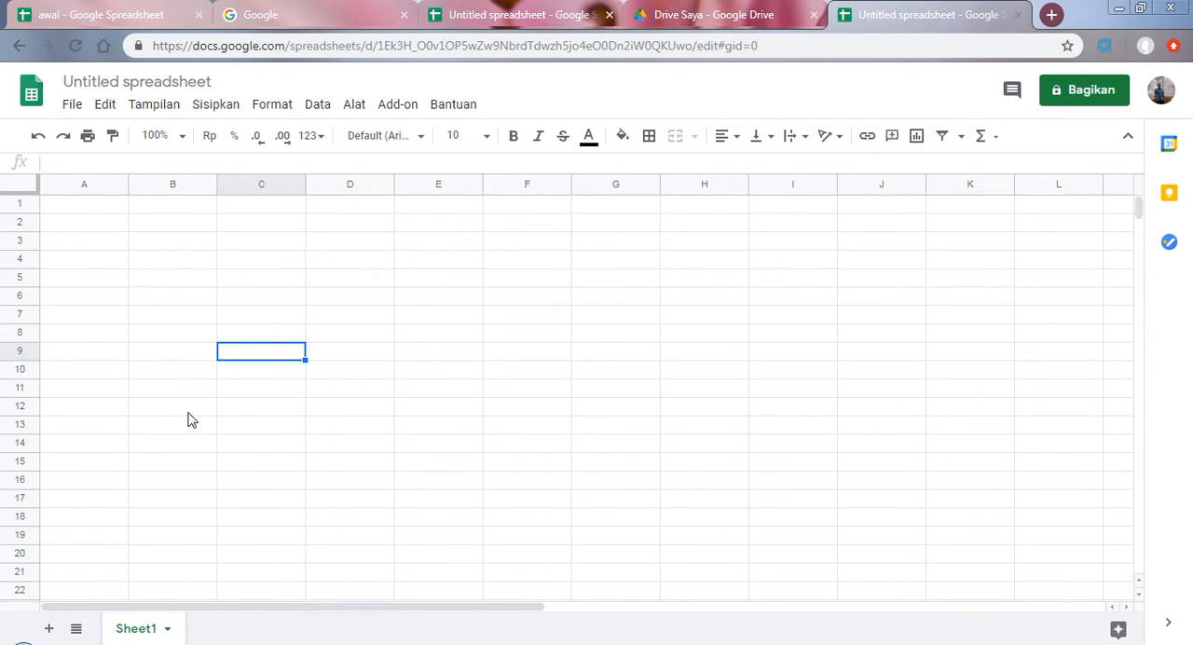
{"action": "left_click", "coordinate": [170, 230]}
{"action": "left_click", "coordinate": [261, 233]}
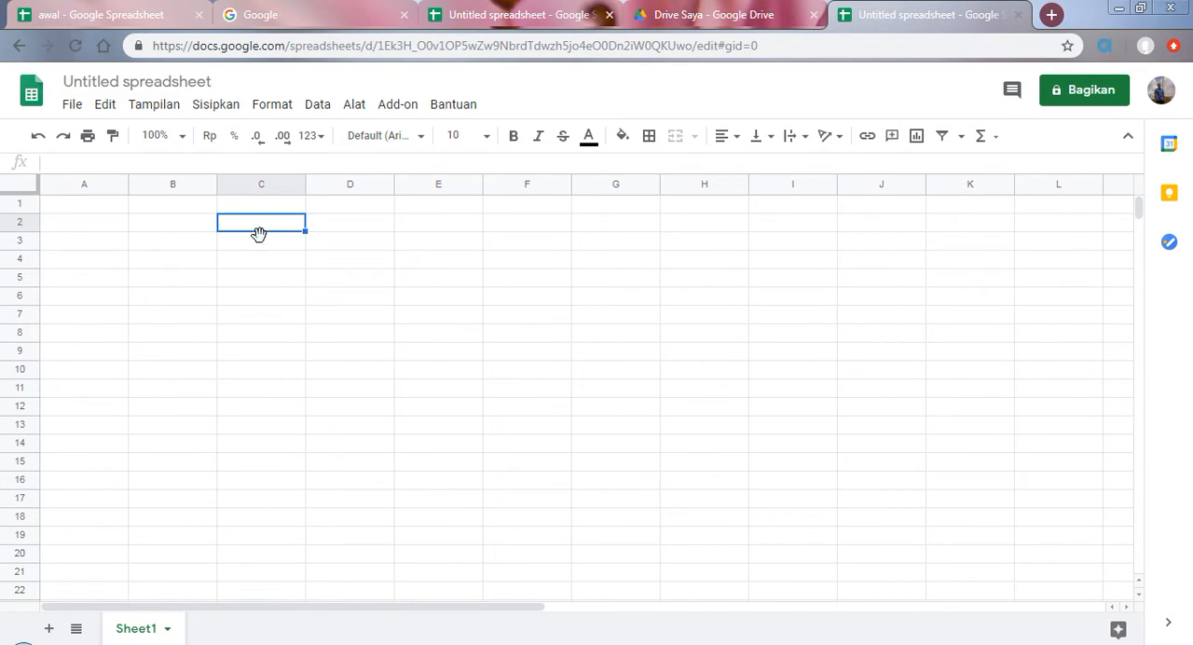
{"action": "left_click", "coordinate": [169, 232]}
{"action": "left_click", "coordinate": [169, 246]}
{"action": "left_click", "coordinate": [259, 248]}
{"action": "left_click", "coordinate": [163, 228]}
{"action": "double_click", "coordinate": [162, 225]}
{"action": "left_click", "coordinate": [170, 243]}
{"action": "left_click", "coordinate": [164, 228]}
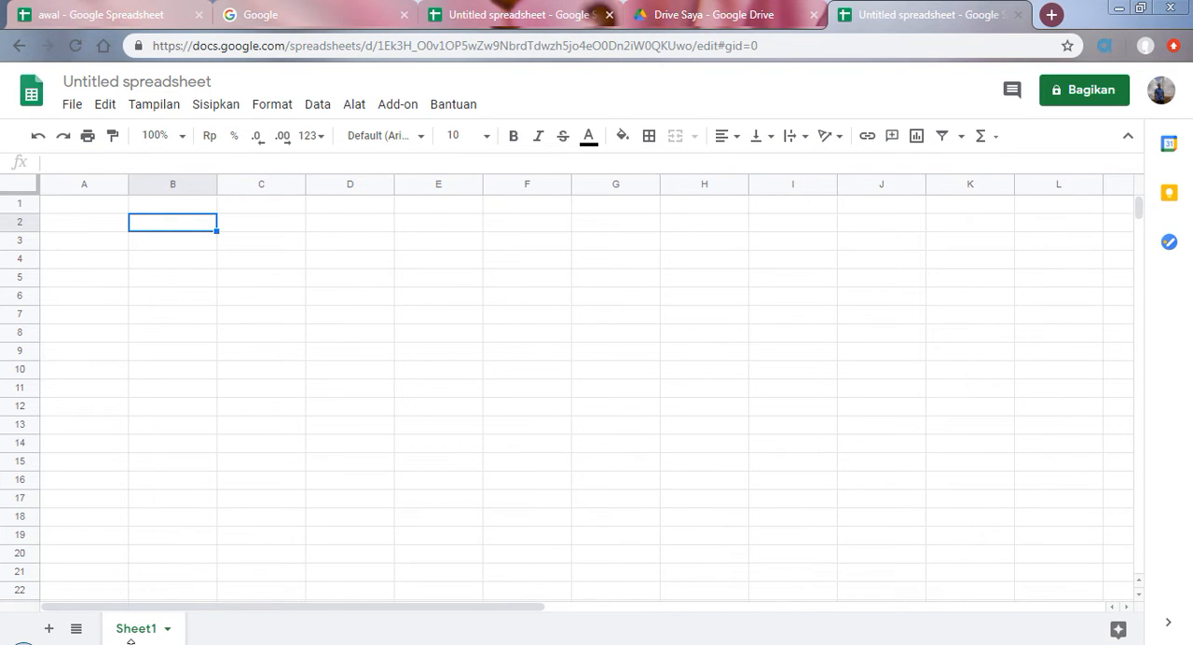
Step: Consult the topic list and locate the menu-search field in the new spreadsheet's help commands, closing it without running a search
{"action": "left_click", "coordinate": [535, 15]}
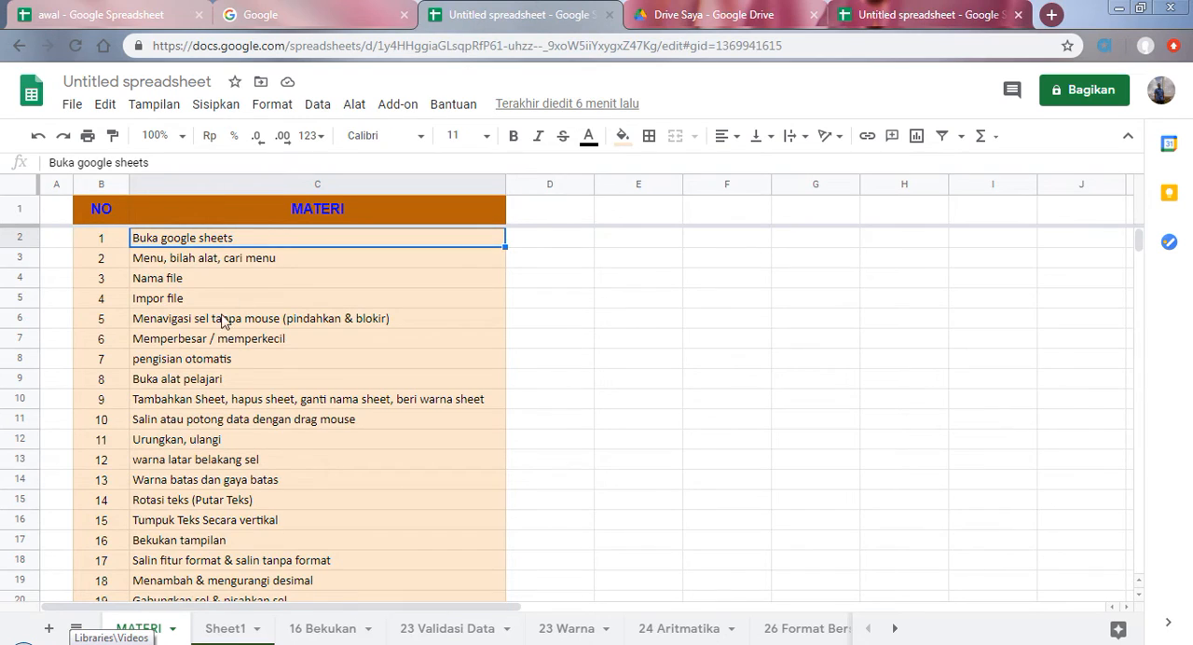
{"action": "left_click", "coordinate": [902, 13]}
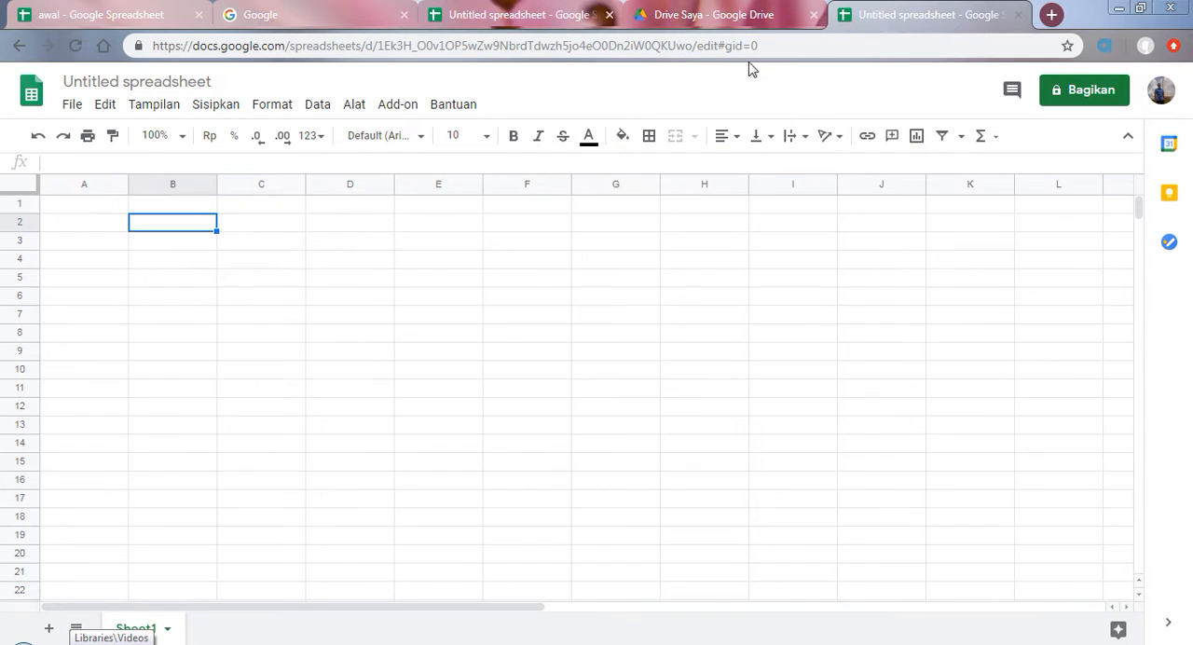
{"action": "left_click", "coordinate": [454, 108]}
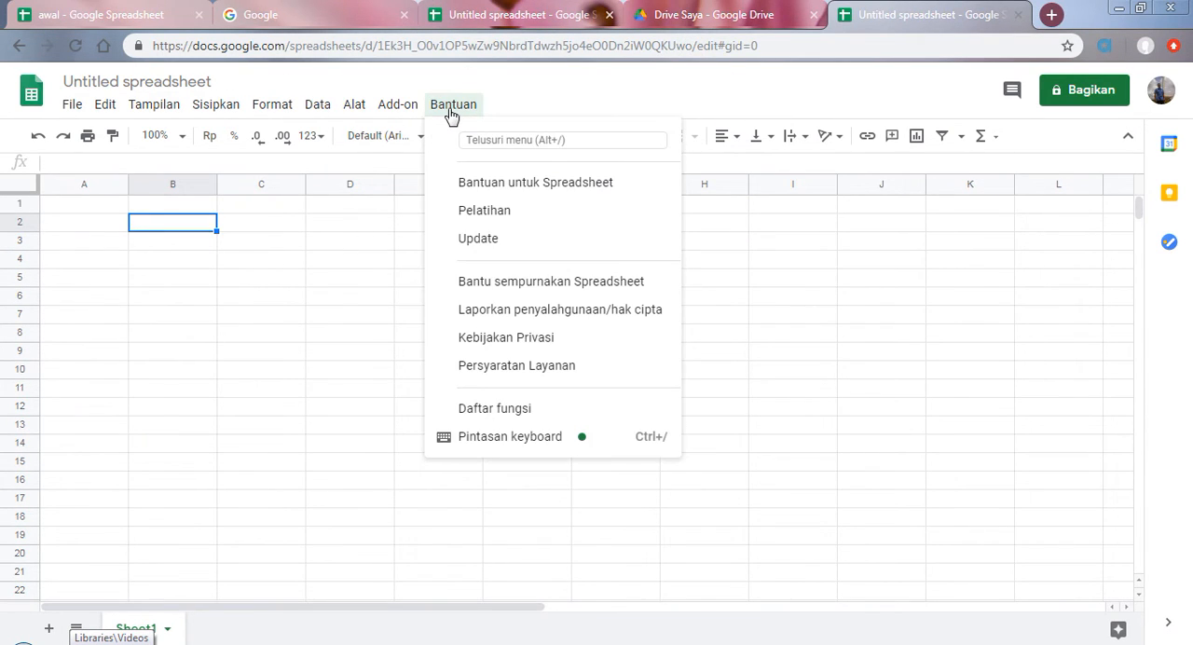
{"action": "left_click", "coordinate": [483, 140]}
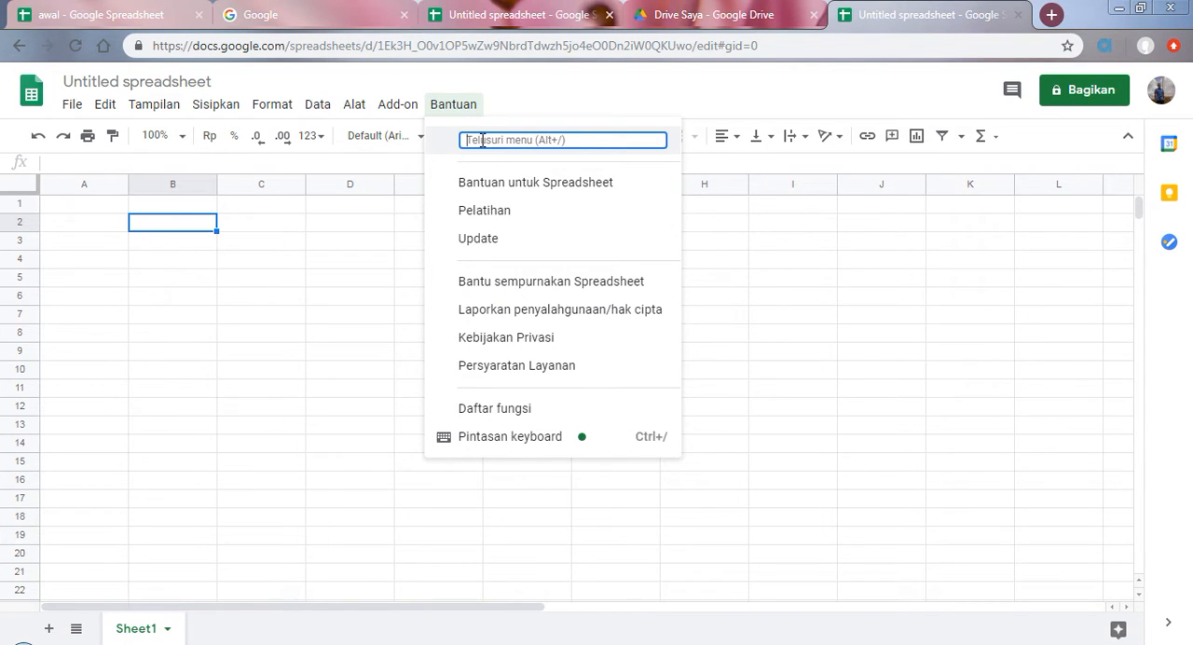
{"action": "mouse_move", "coordinate": [153, 103]}
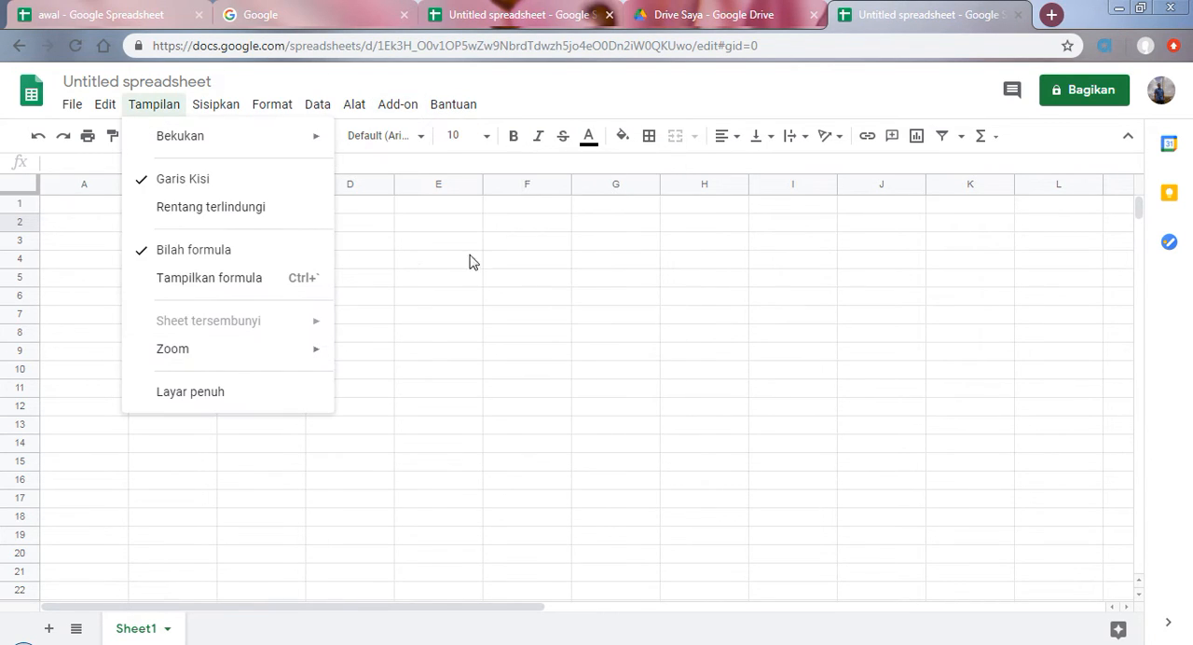
{"action": "left_click", "coordinate": [450, 108]}
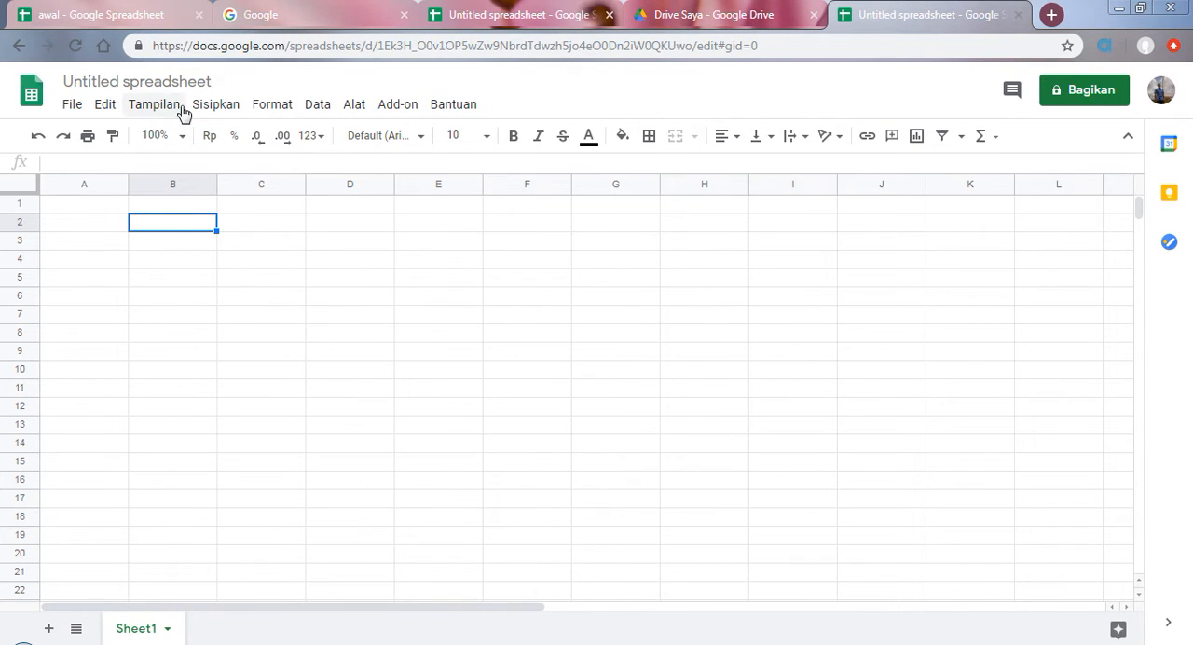
{"action": "left_click", "coordinate": [444, 109]}
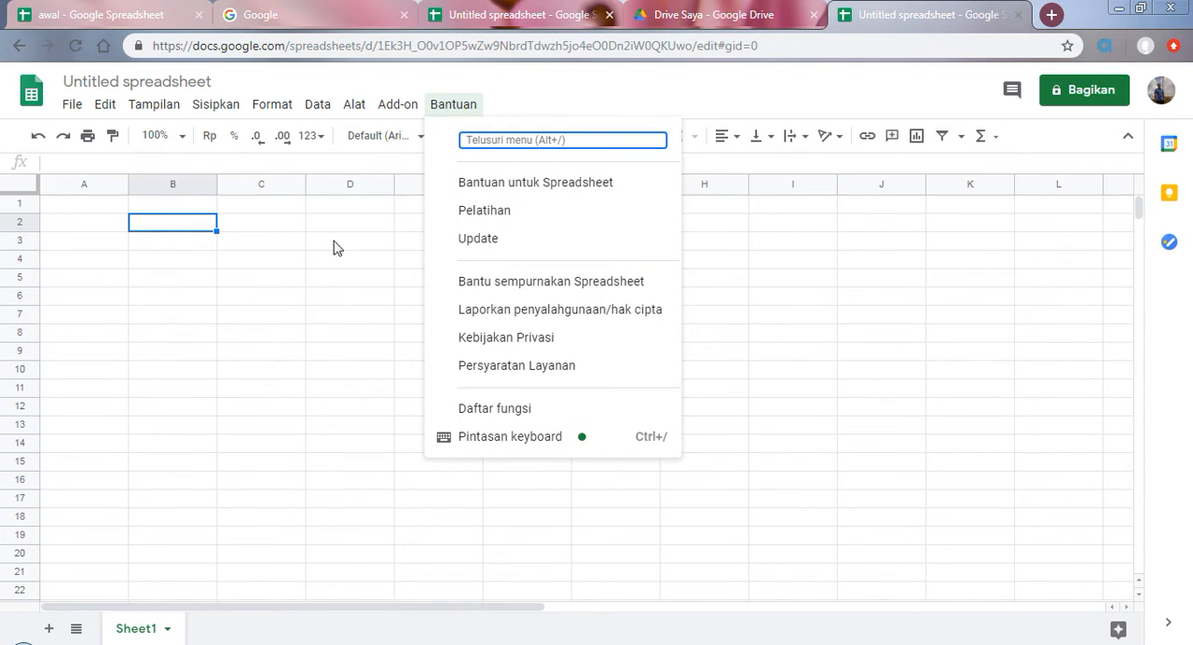
{"action": "left_click", "coordinate": [341, 317]}
Step: Mark the "Nama file" topic in the list and start renaming the new spreadsheet from its title and the Ganti nama command, without entering a name
{"action": "left_click", "coordinate": [470, 6]}
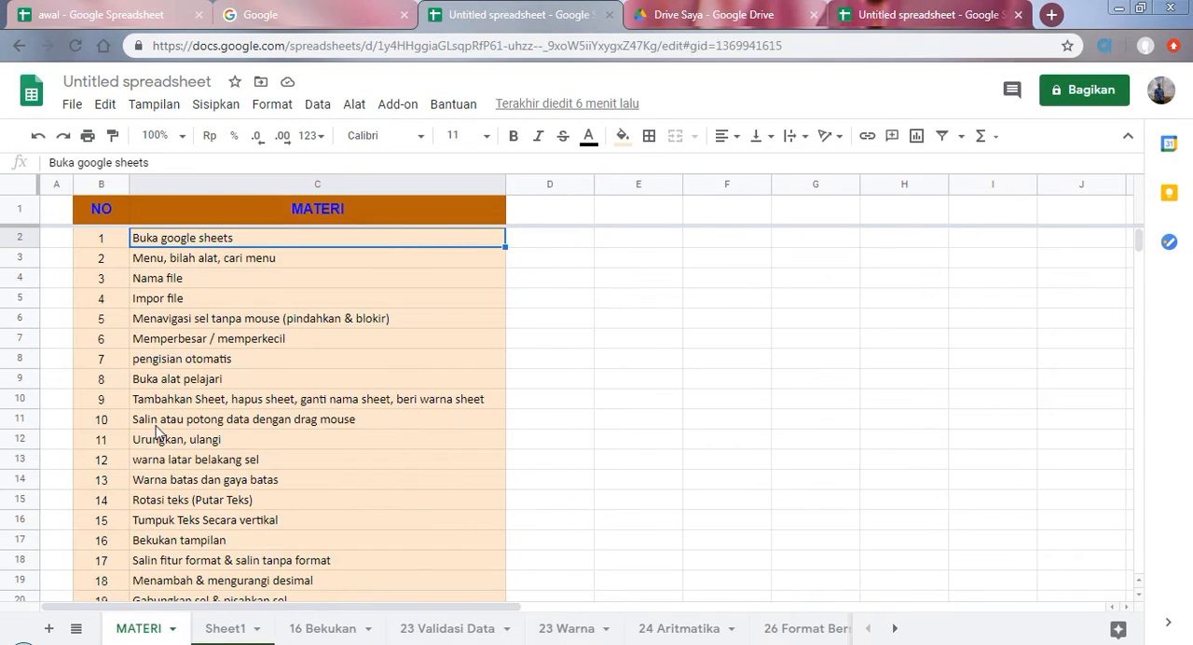
{"action": "left_click", "coordinate": [158, 284]}
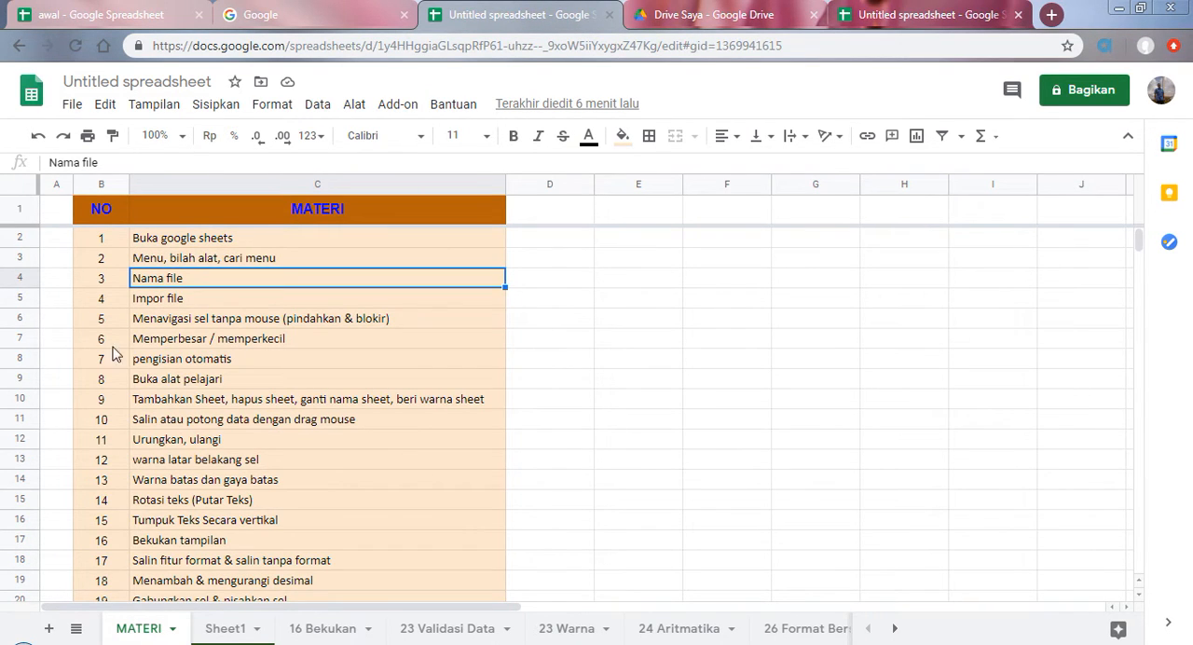
{"action": "left_click", "coordinate": [883, 7]}
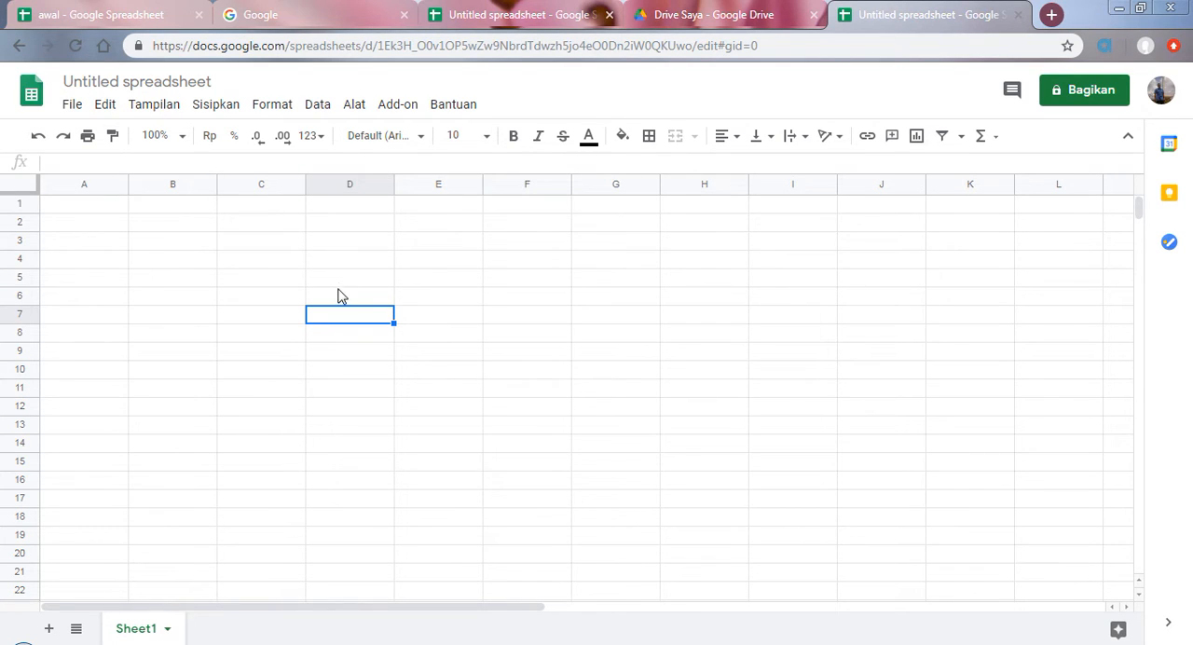
{"action": "left_click", "coordinate": [113, 84]}
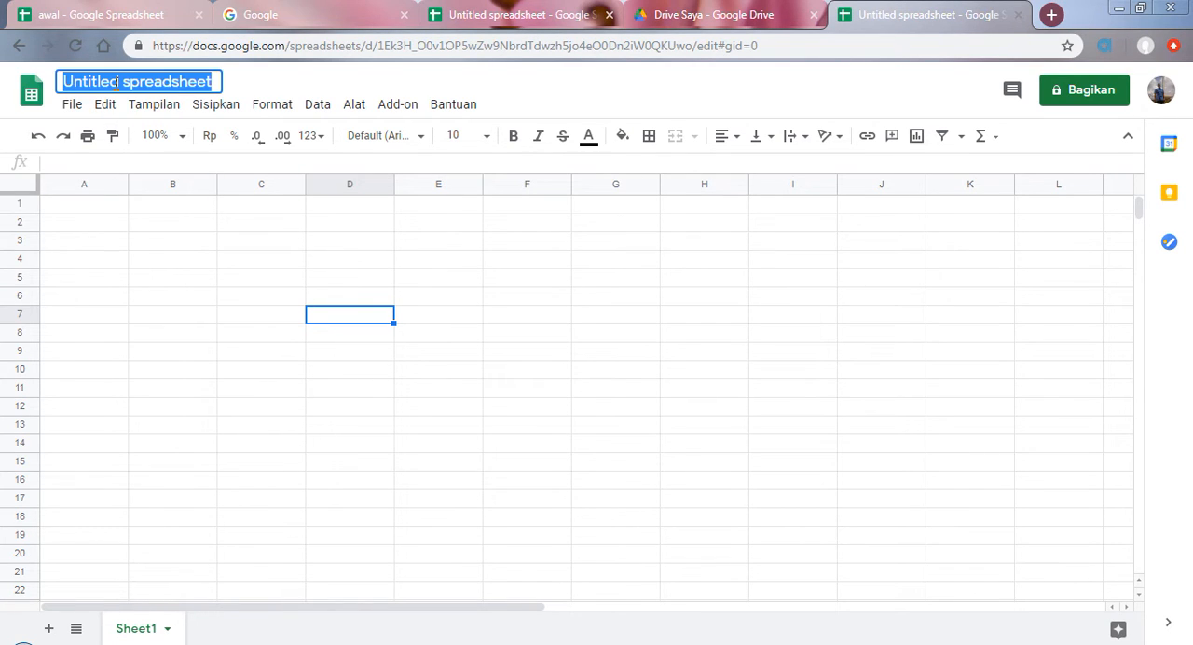
{"action": "left_click", "coordinate": [73, 108]}
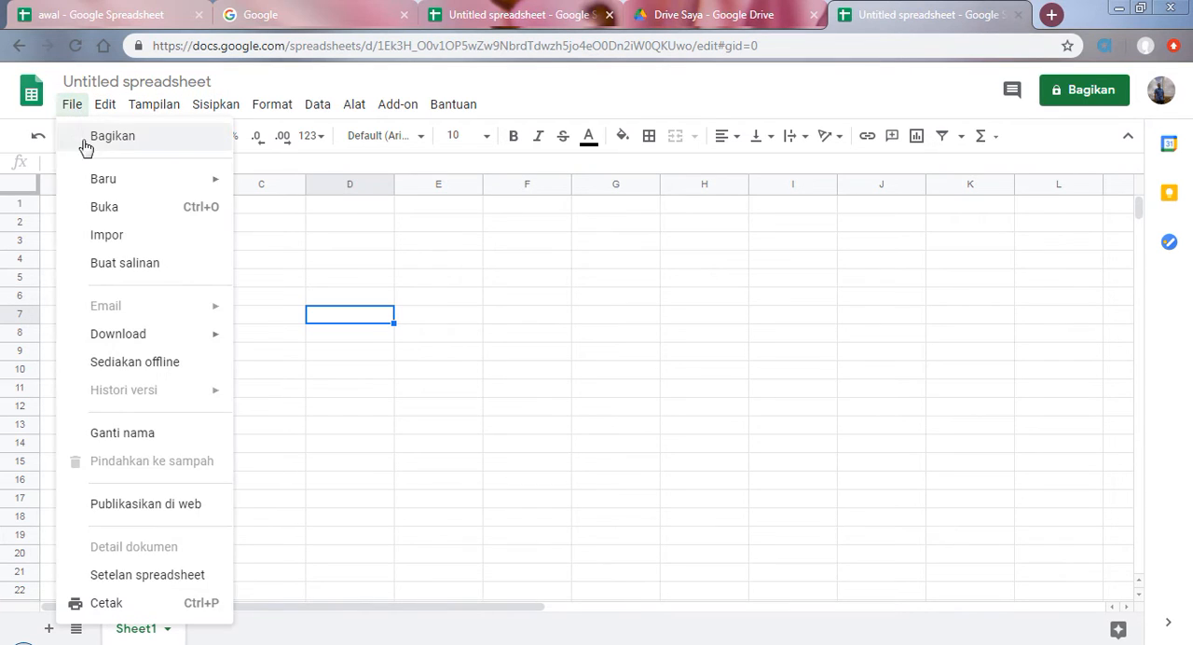
{"action": "left_click", "coordinate": [130, 433]}
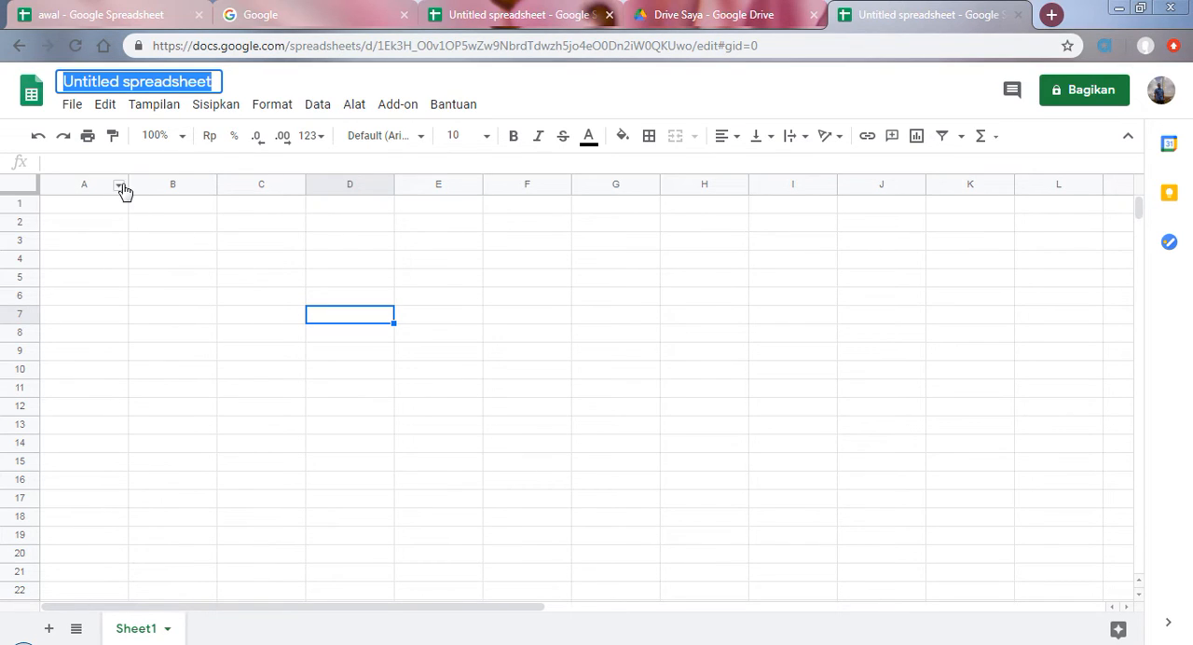
{"action": "left_click", "coordinate": [246, 84]}
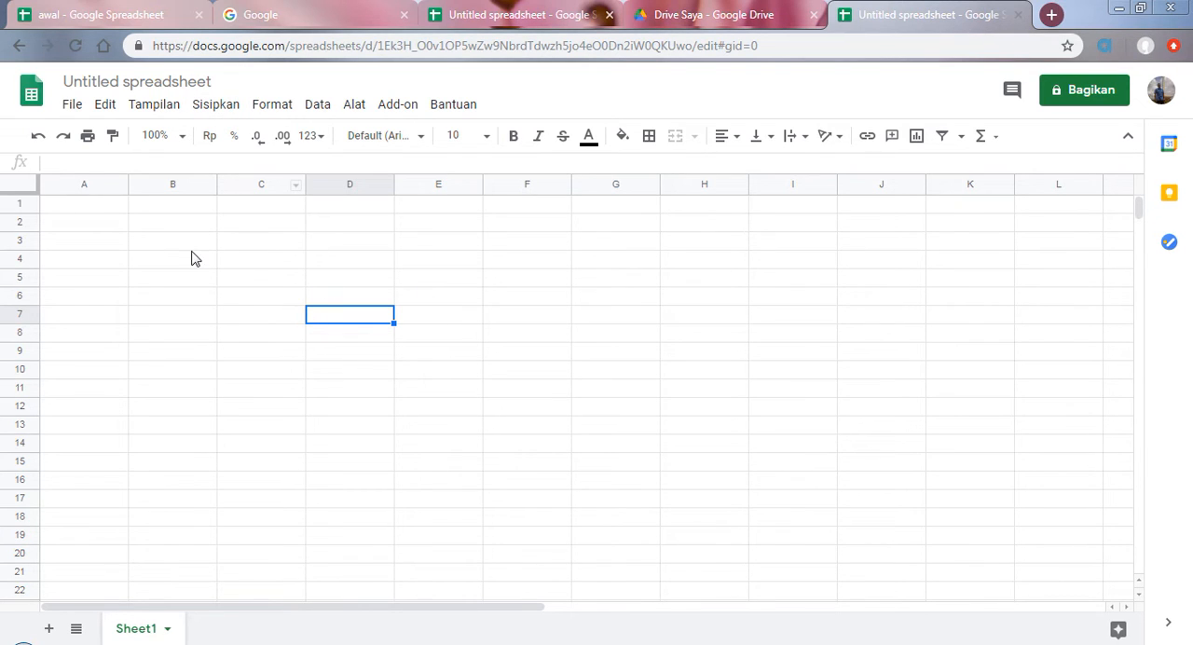
{"action": "left_click", "coordinate": [71, 105]}
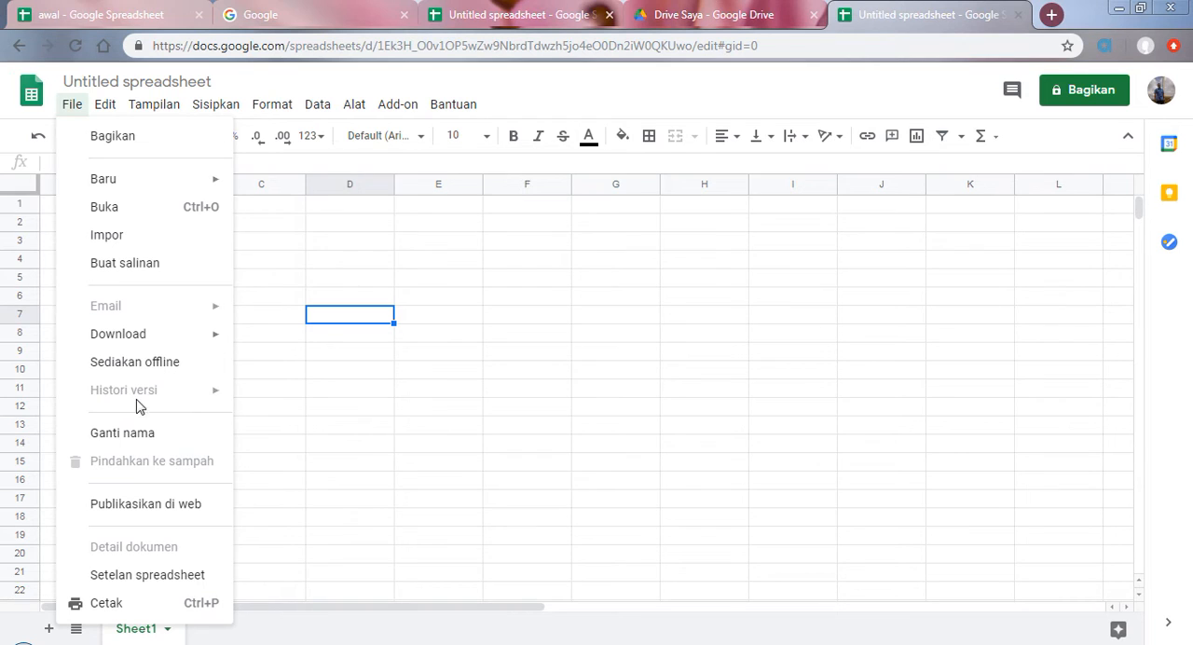
Step: Mark the "Impor file" topic and browse the new spreadsheet's import sources Drive Saya, Dibagikan kepada saya and Terkini
{"action": "left_click", "coordinate": [523, 11]}
{"action": "left_click", "coordinate": [157, 299]}
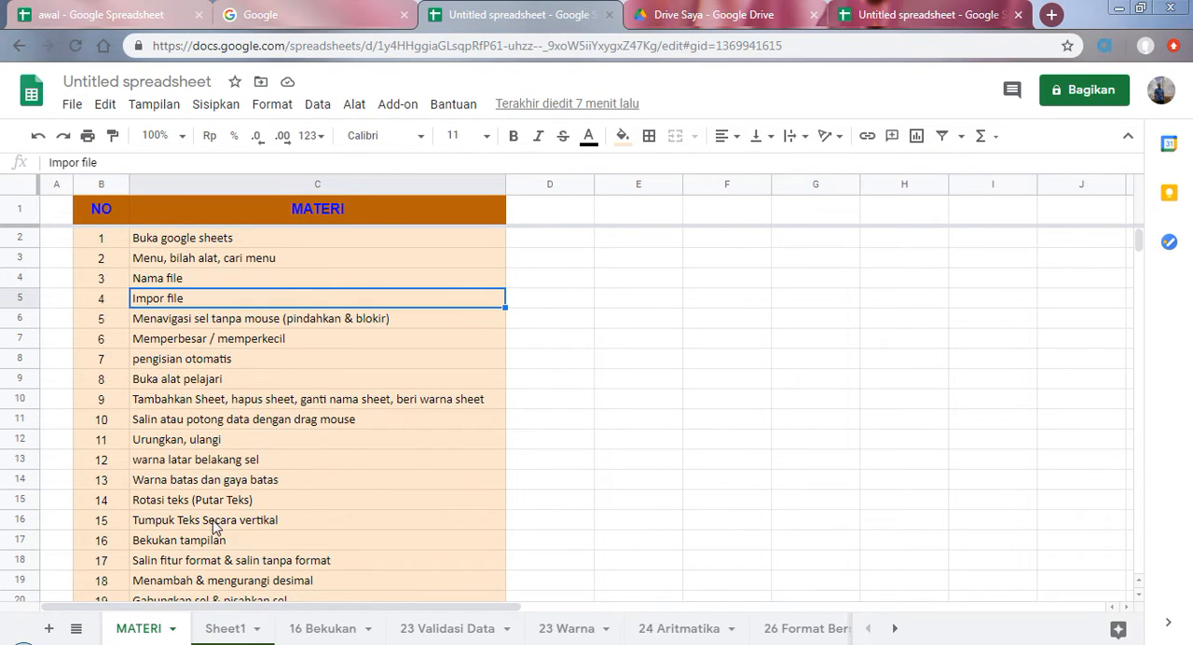
{"action": "left_click", "coordinate": [922, 8]}
{"action": "left_click", "coordinate": [73, 105]}
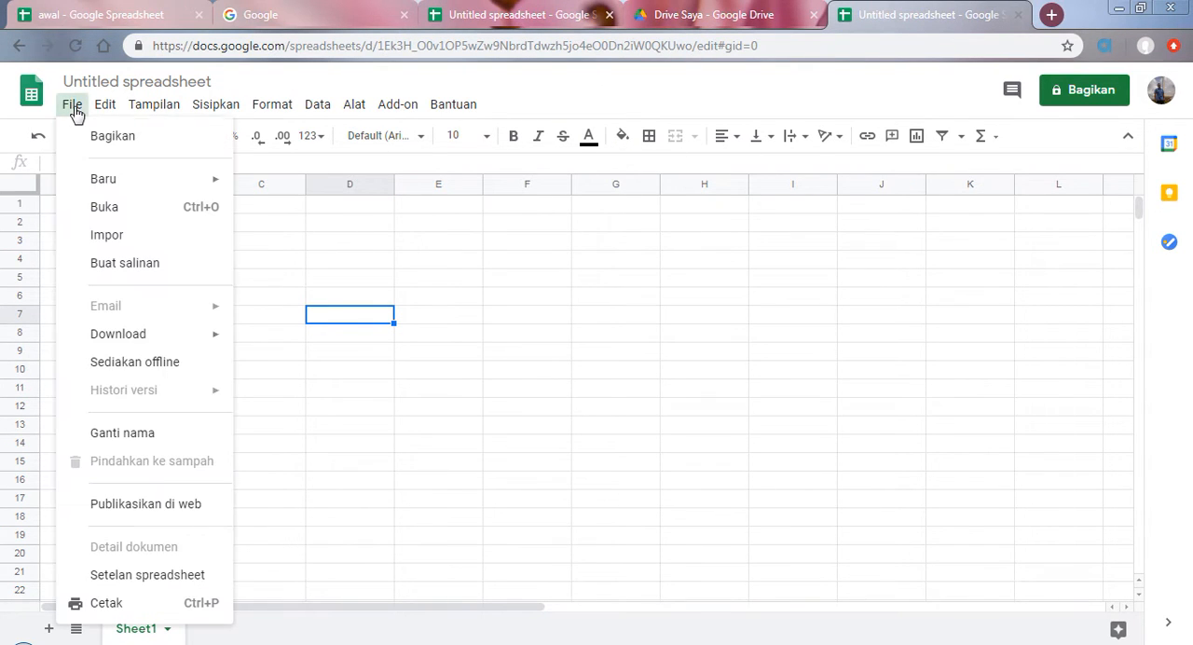
{"action": "left_click", "coordinate": [107, 236]}
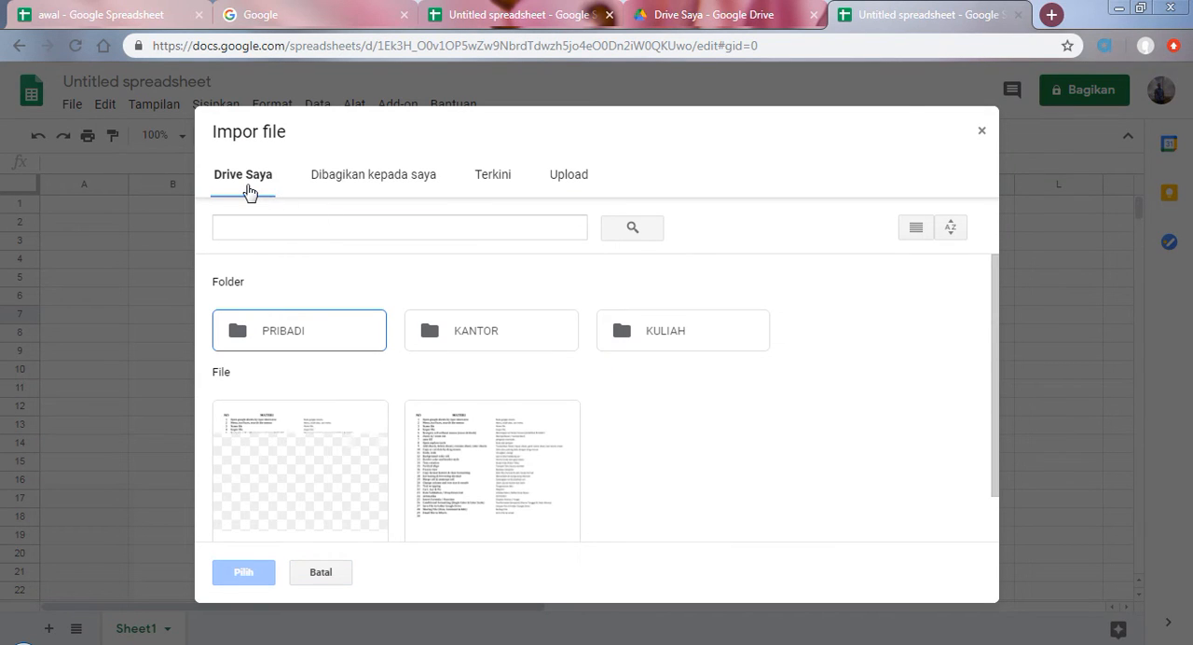
{"action": "left_click", "coordinate": [321, 182]}
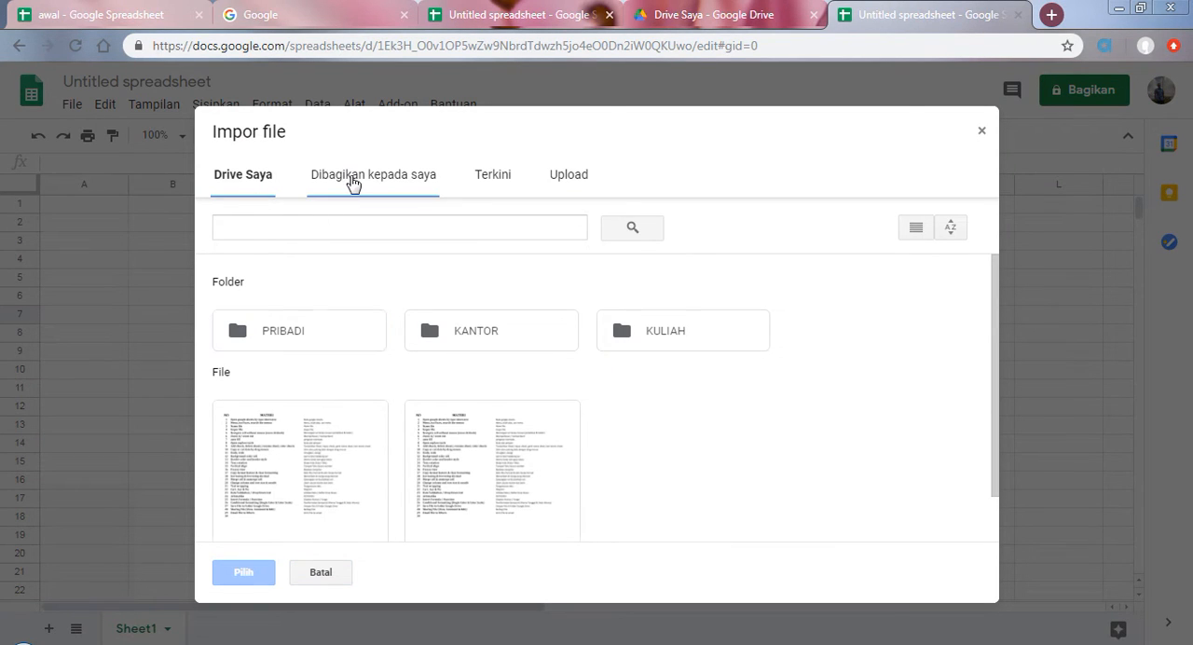
{"action": "left_click", "coordinate": [494, 175]}
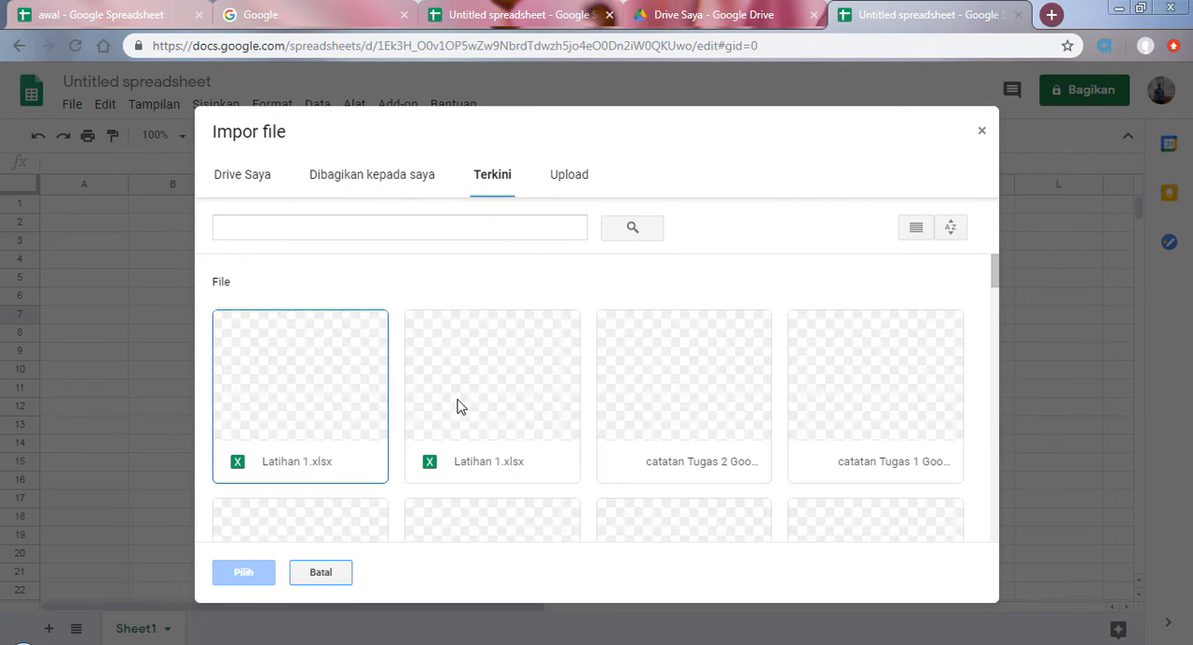
{"action": "scroll", "coordinate": [555, 365], "scroll_direction": "down", "scroll_amount": 6}
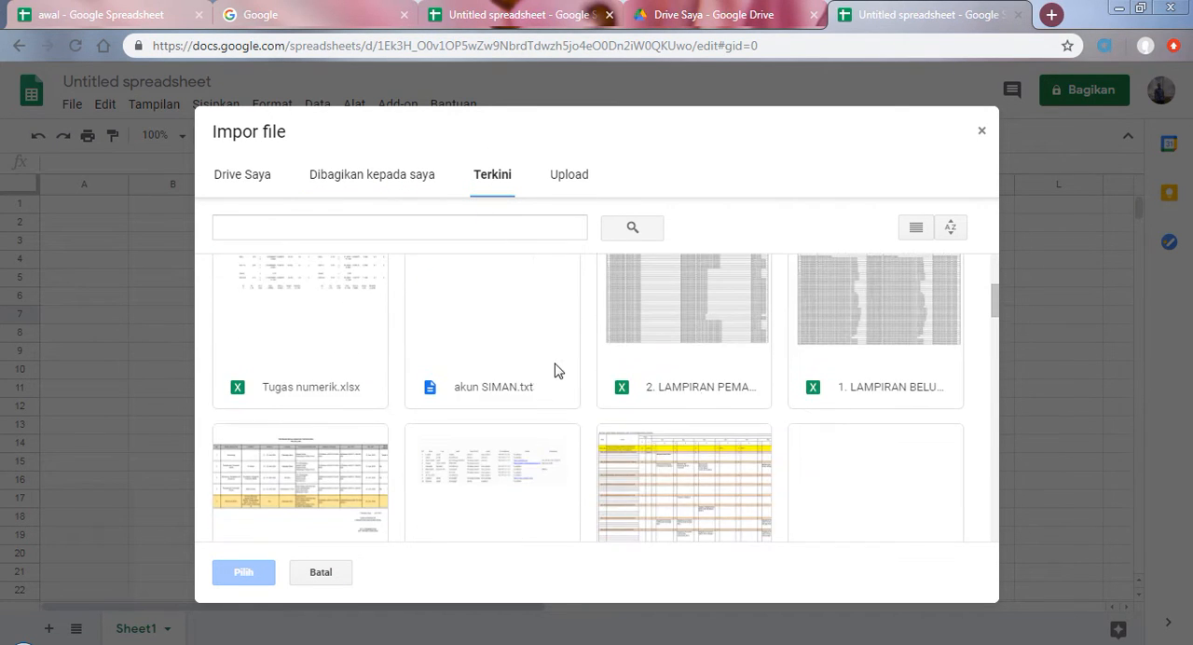
Step: Try to import the Latihan 1 workbook into the new spreadsheet by uploading it from the Desktop
{"action": "left_click", "coordinate": [571, 179]}
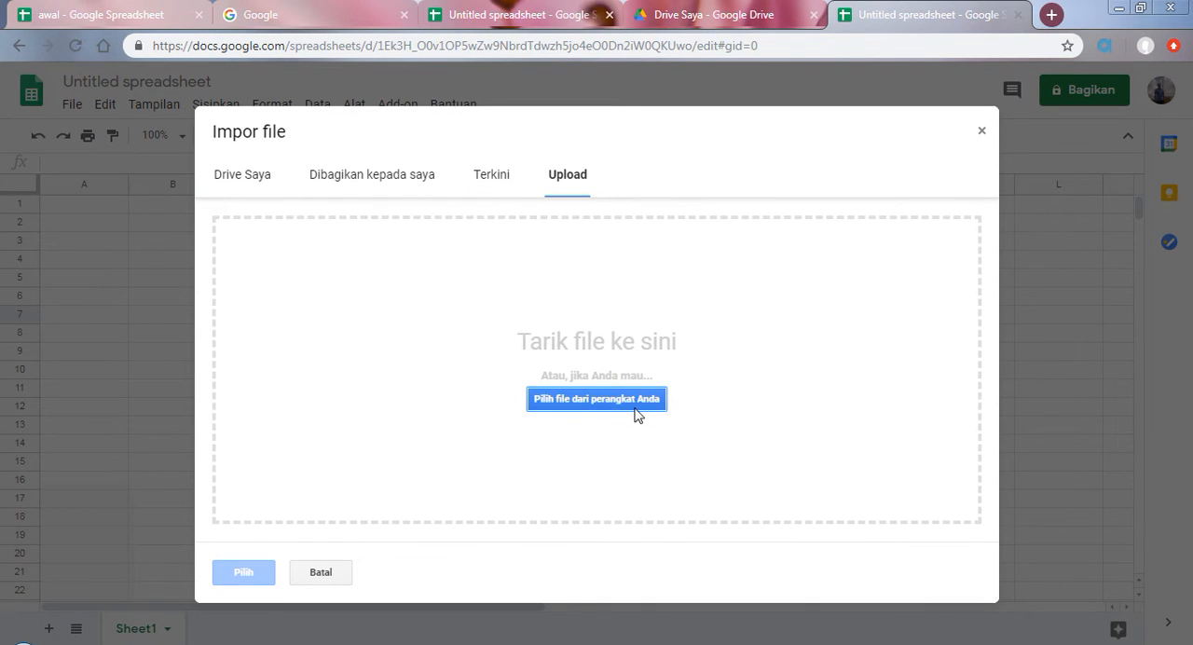
{"action": "left_click", "coordinate": [593, 401]}
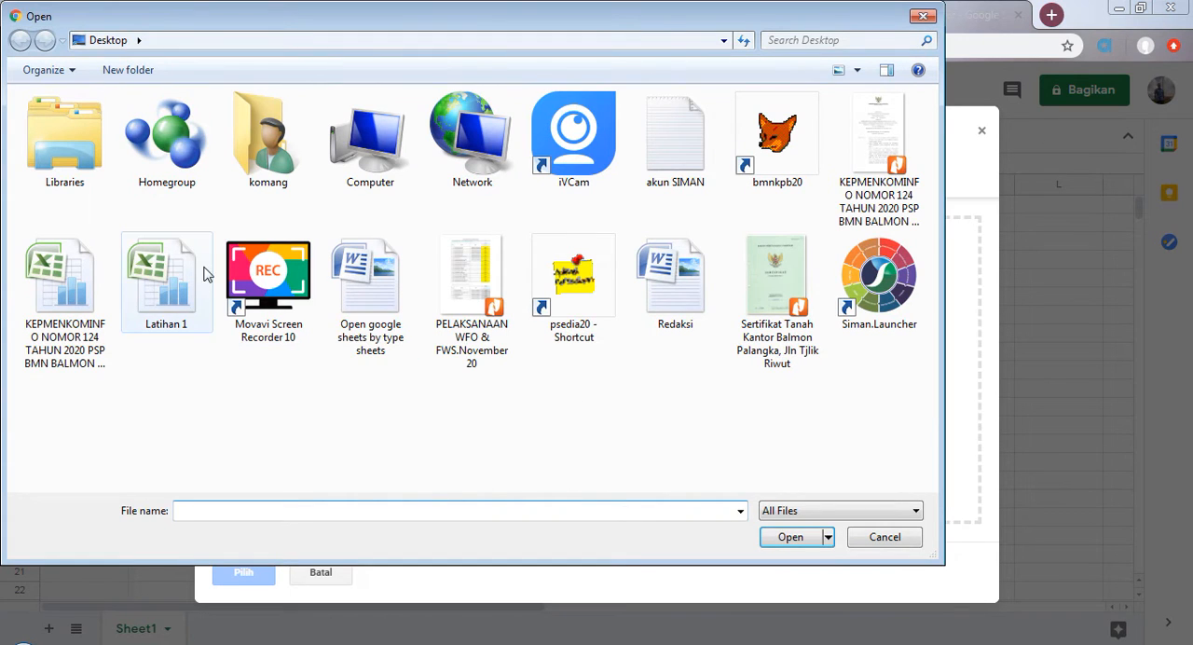
{"action": "left_click", "coordinate": [172, 307]}
{"action": "left_click", "coordinate": [779, 538]}
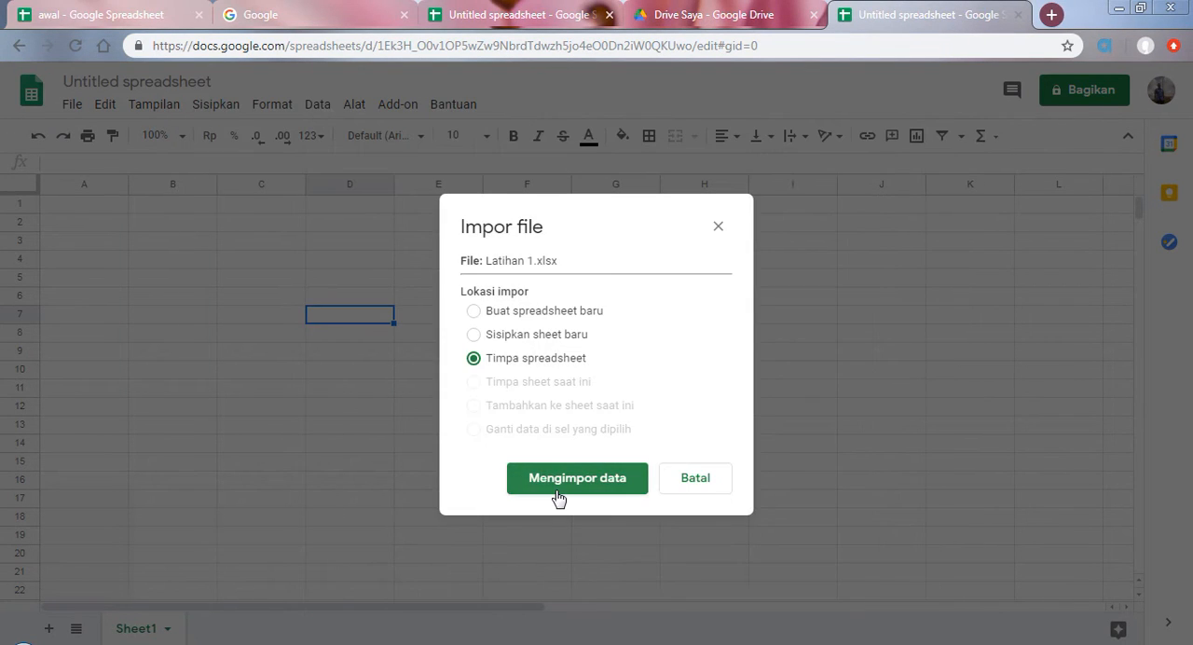
{"action": "left_click", "coordinate": [575, 480]}
Step: Return to the topic list, mark "Menavigasi sel tanpa mouse (pindahkan & blokir)" and open Sheet1
{"action": "left_click", "coordinate": [573, 9]}
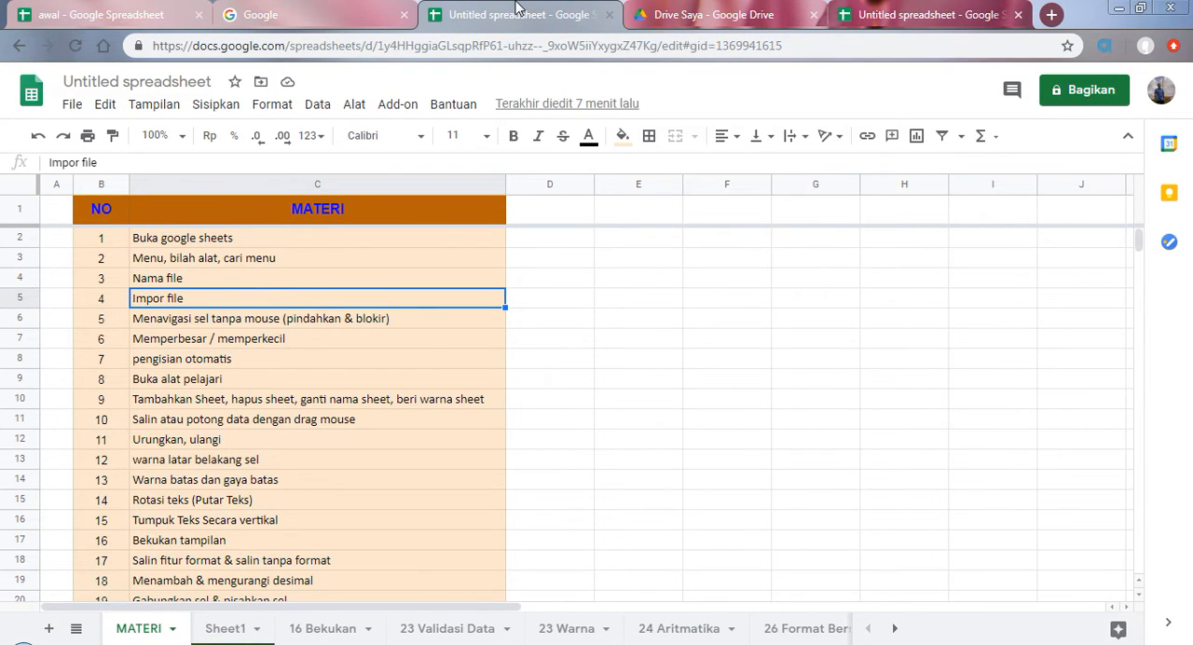
{"action": "left_click", "coordinate": [191, 322]}
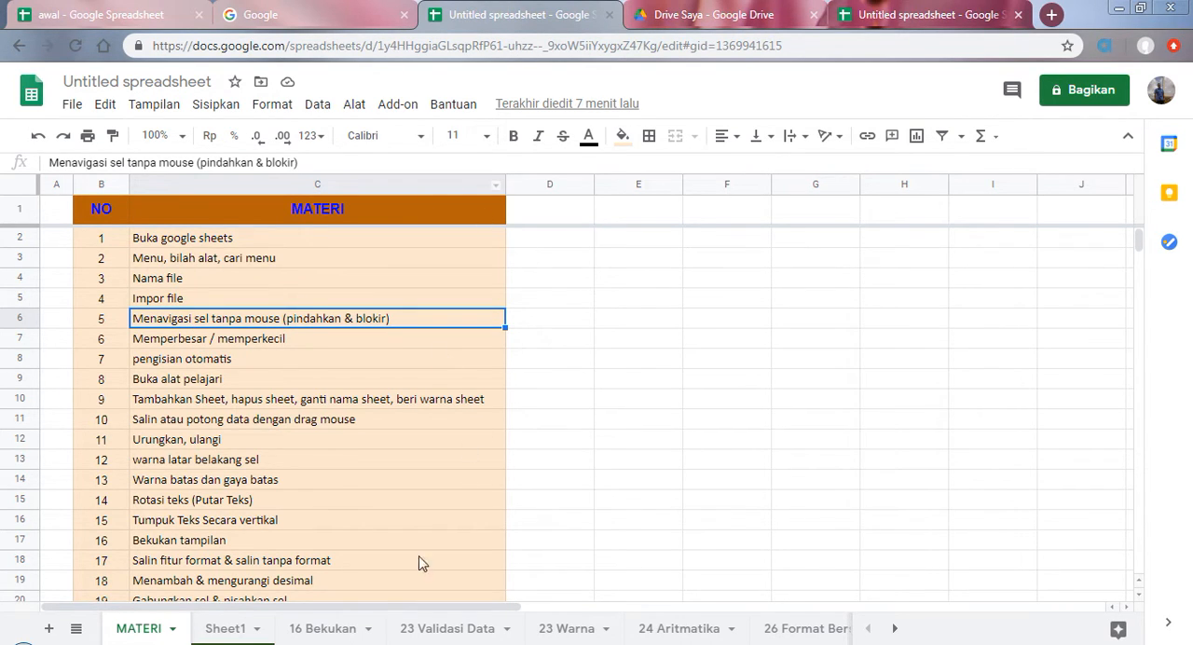
{"action": "left_click", "coordinate": [225, 630]}
Step: Select various empty cells beside the fruit table in Sheet1 one at a time, ending on cell H3
{"action": "left_click", "coordinate": [514, 290]}
{"action": "left_click", "coordinate": [526, 241]}
{"action": "left_click", "coordinate": [596, 265]}
{"action": "left_click", "coordinate": [732, 216]}
{"action": "left_click", "coordinate": [776, 246]}
{"action": "left_click", "coordinate": [728, 300]}
{"action": "left_click", "coordinate": [580, 234]}
{"action": "left_click", "coordinate": [780, 229]}
{"action": "left_click", "coordinate": [917, 248]}
{"action": "left_click", "coordinate": [967, 408]}
{"action": "left_click", "coordinate": [793, 539]}
{"action": "left_click", "coordinate": [517, 410]}
{"action": "left_click", "coordinate": [719, 272]}
{"action": "left_click", "coordinate": [479, 263]}
{"action": "left_click", "coordinate": [559, 247]}
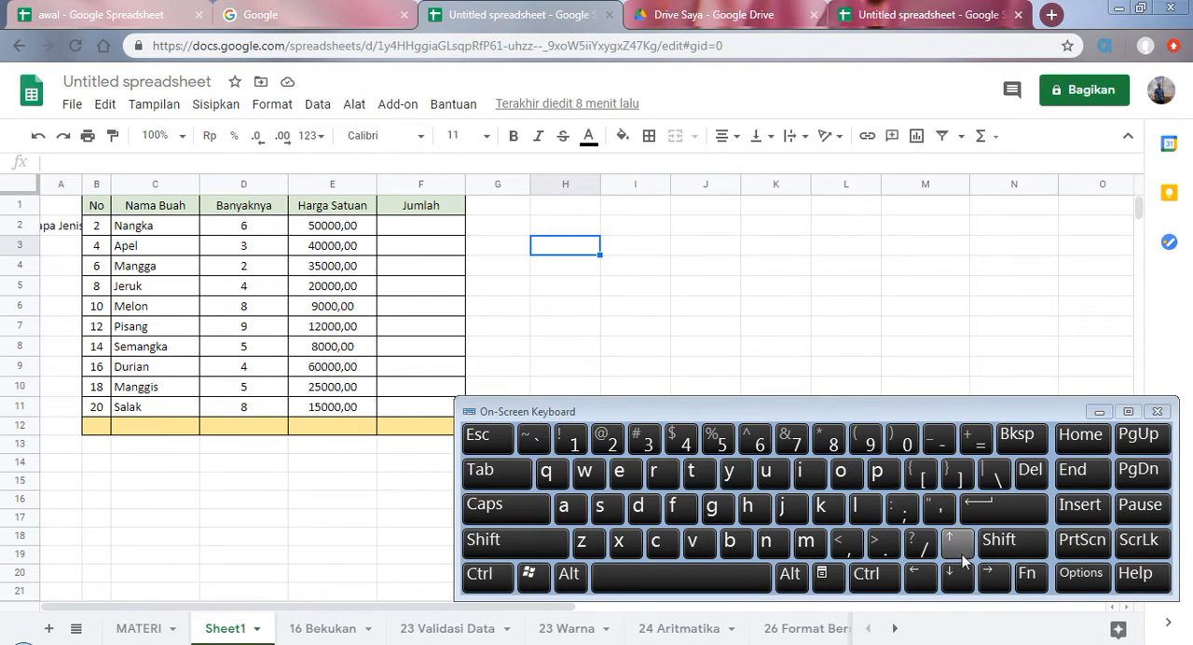
Step: Move the active cell one cell at a time in all four directions from H3 with the on-screen keyboard, ending on I4
{"action": "left_click", "coordinate": [994, 576]}
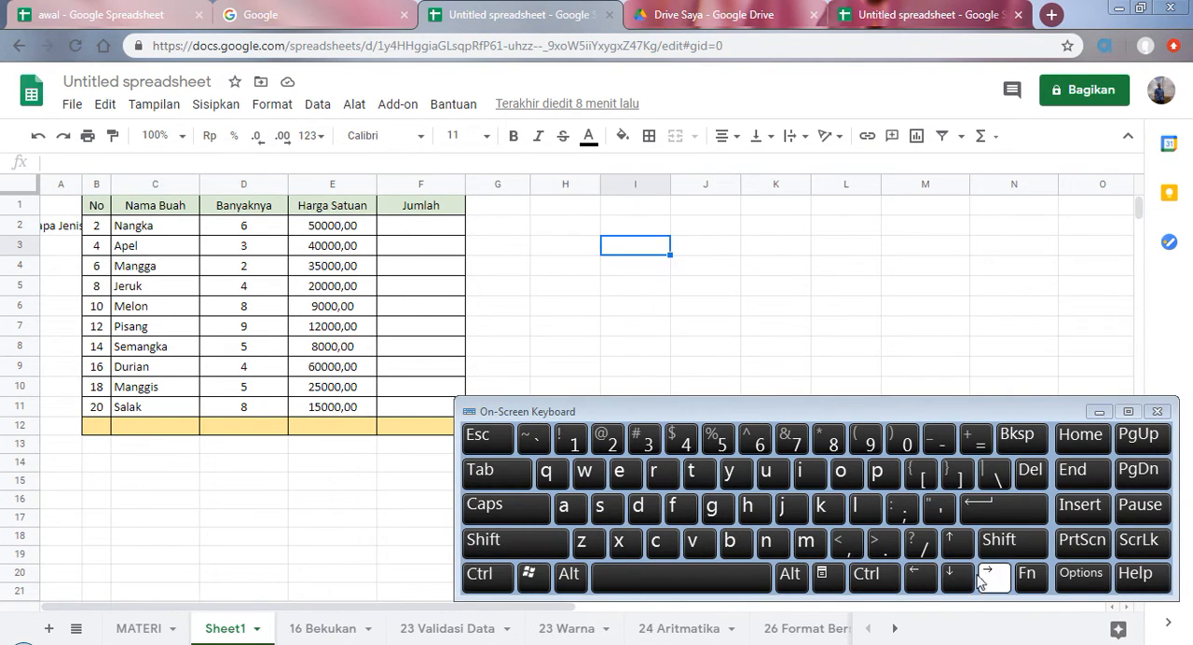
{"action": "left_click", "coordinate": [921, 578]}
{"action": "left_click", "coordinate": [957, 577]}
{"action": "left_click", "coordinate": [952, 554]}
{"action": "left_click", "coordinate": [988, 578]}
{"action": "left_click", "coordinate": [956, 580]}
{"action": "left_click", "coordinate": [922, 580]}
{"action": "left_click", "coordinate": [956, 550]}
{"action": "left_click", "coordinate": [951, 584]}
{"action": "left_click", "coordinate": [993, 577]}
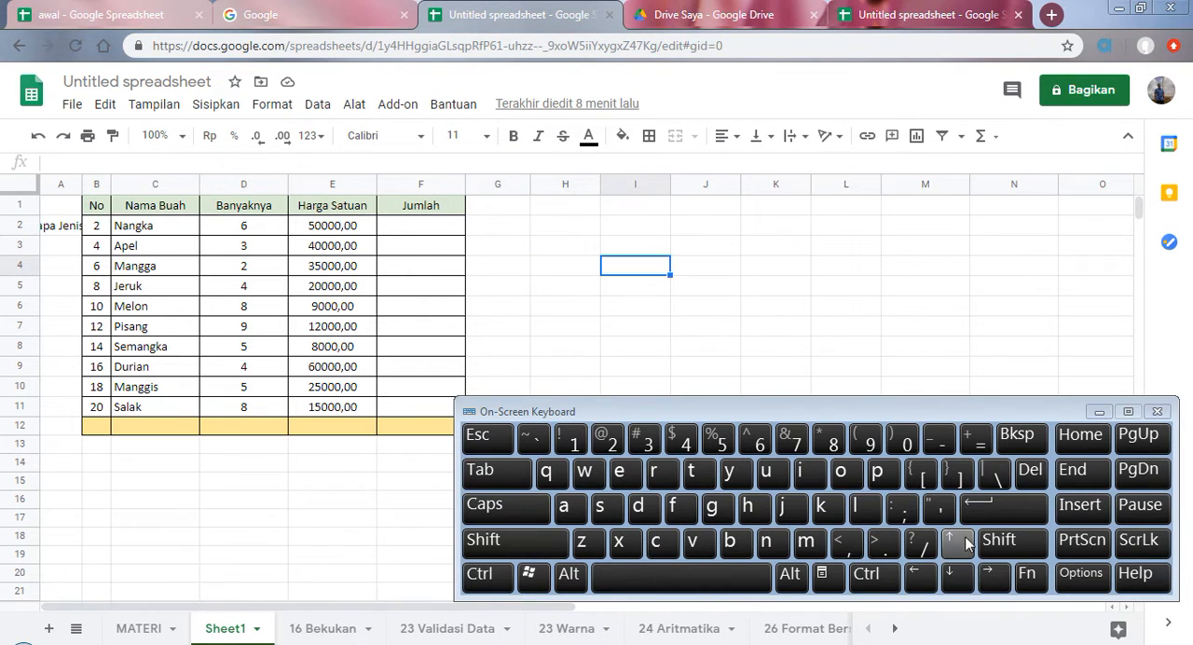
Step: Select H3 and move the active cell rightward along row 3 to N3 with the on-screen keyboard
{"action": "left_click", "coordinate": [541, 248]}
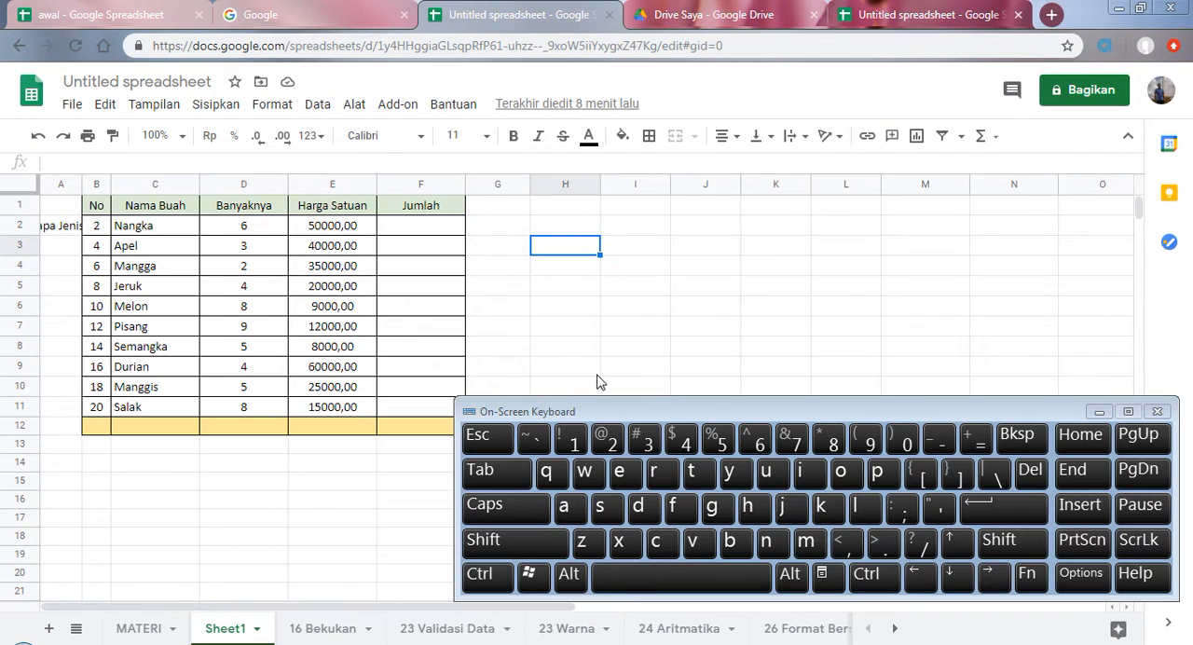
{"action": "left_click", "coordinate": [491, 472]}
{"action": "left_click", "coordinate": [491, 473]}
{"action": "left_click", "coordinate": [491, 472]}
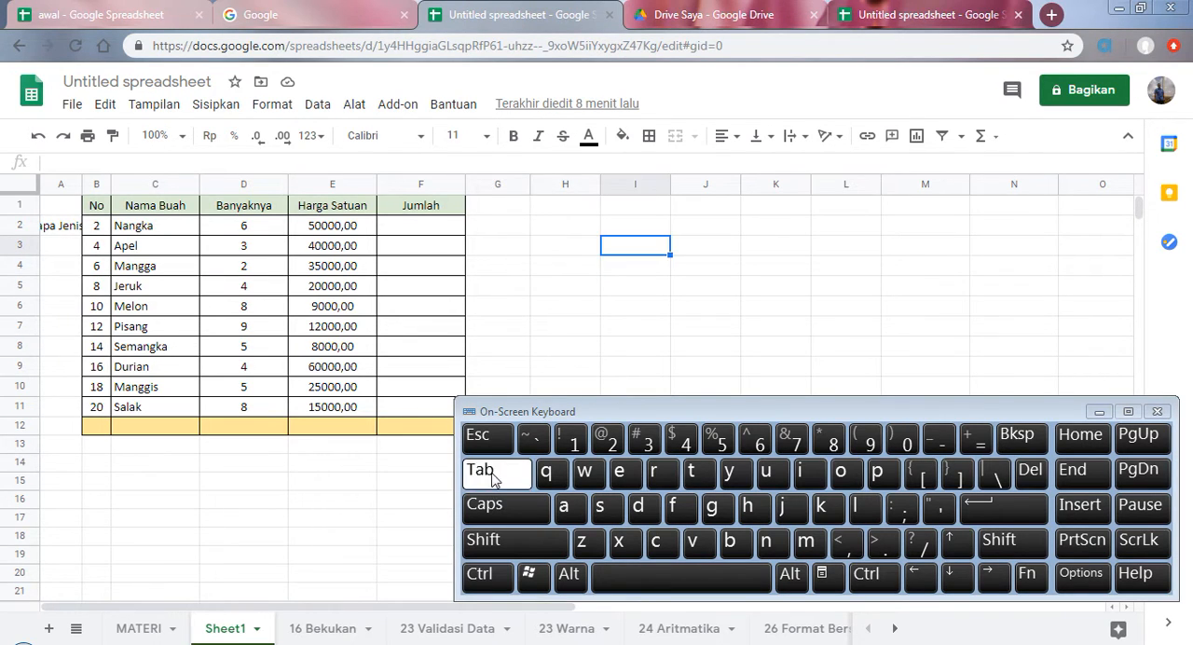
{"action": "left_click", "coordinate": [491, 473]}
{"action": "left_click", "coordinate": [491, 472]}
{"action": "left_click", "coordinate": [491, 472]}
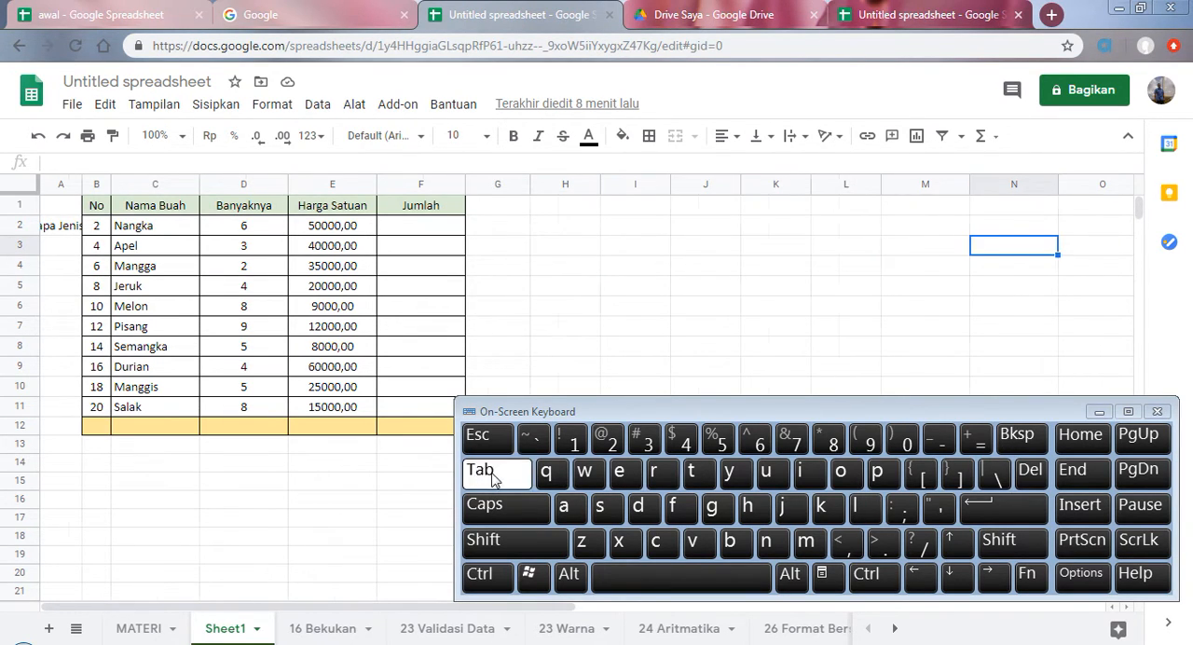
Step: Select H1 and move the active cell down column H row by row with the on-screen keyboard
{"action": "left_click_drag", "start_coordinate": [523, 224], "coordinate": [522, 245]}
{"action": "left_click", "coordinate": [995, 520]}
{"action": "left_click", "coordinate": [525, 304]}
{"action": "left_click", "coordinate": [525, 209]}
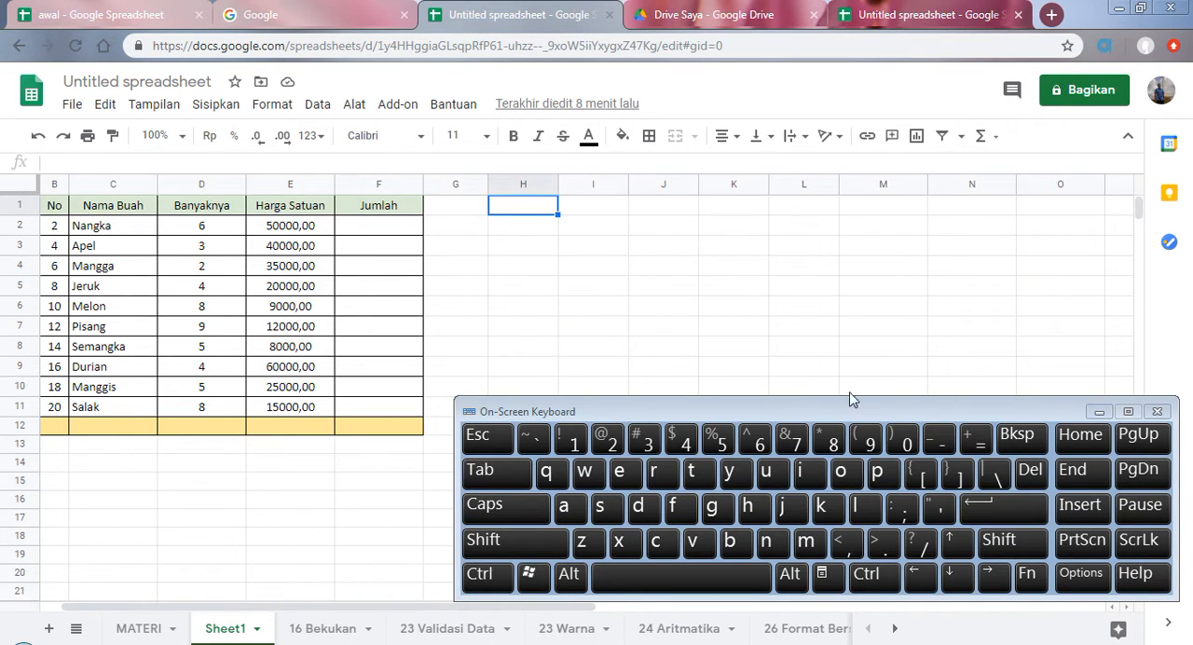
{"action": "left_click", "coordinate": [1013, 511]}
{"action": "left_click", "coordinate": [1014, 511]}
{"action": "left_click", "coordinate": [1014, 512]}
{"action": "left_click", "coordinate": [1008, 512]}
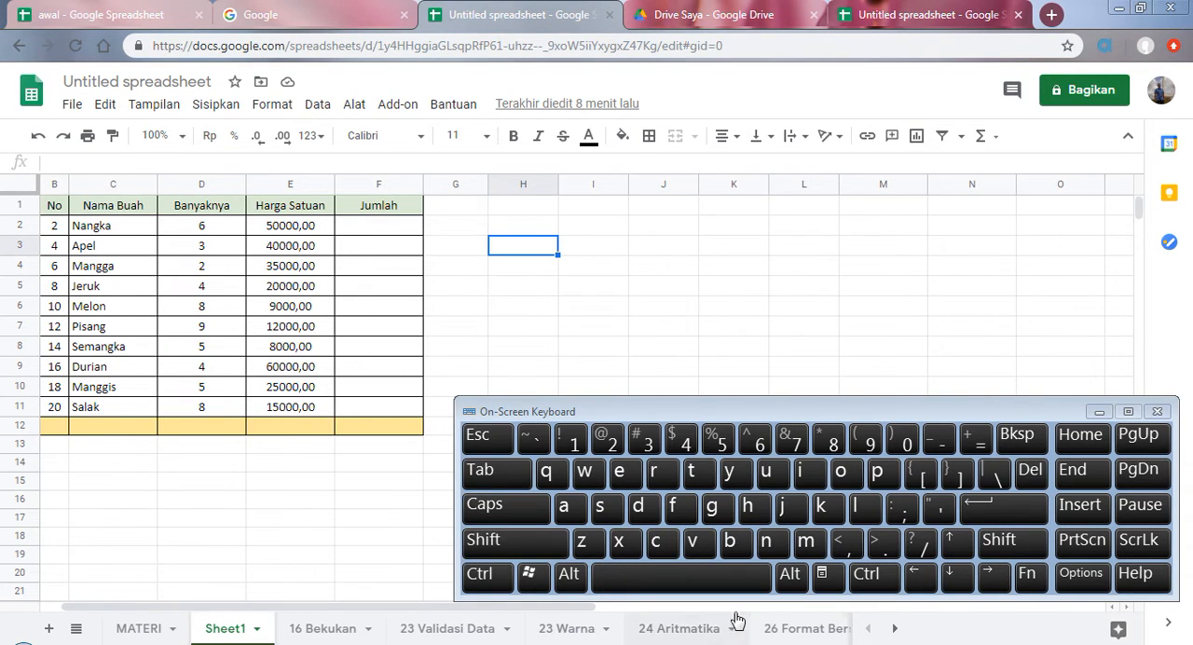
Step: Move the active cell backward from H3 to G3 and up to G2 with the on-screen keyboard, and put the keyboard away
{"action": "left_click_drag", "start_coordinate": [469, 608], "coordinate": [410, 607]}
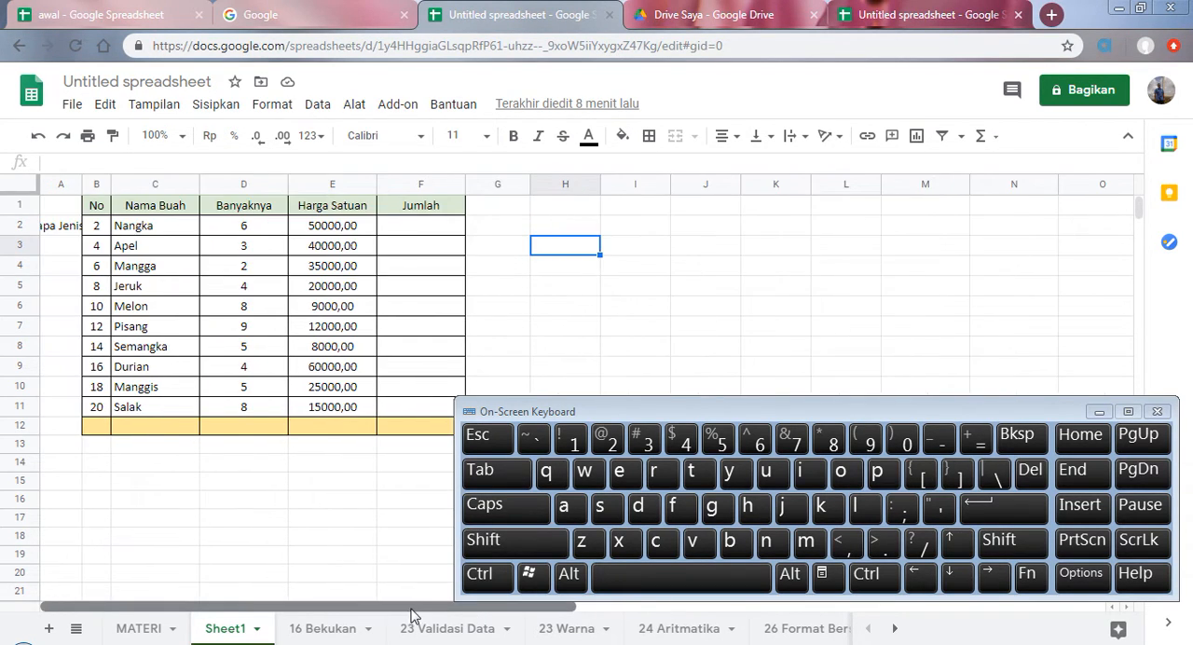
{"action": "left_click", "coordinate": [497, 547]}
{"action": "left_click", "coordinate": [495, 472]}
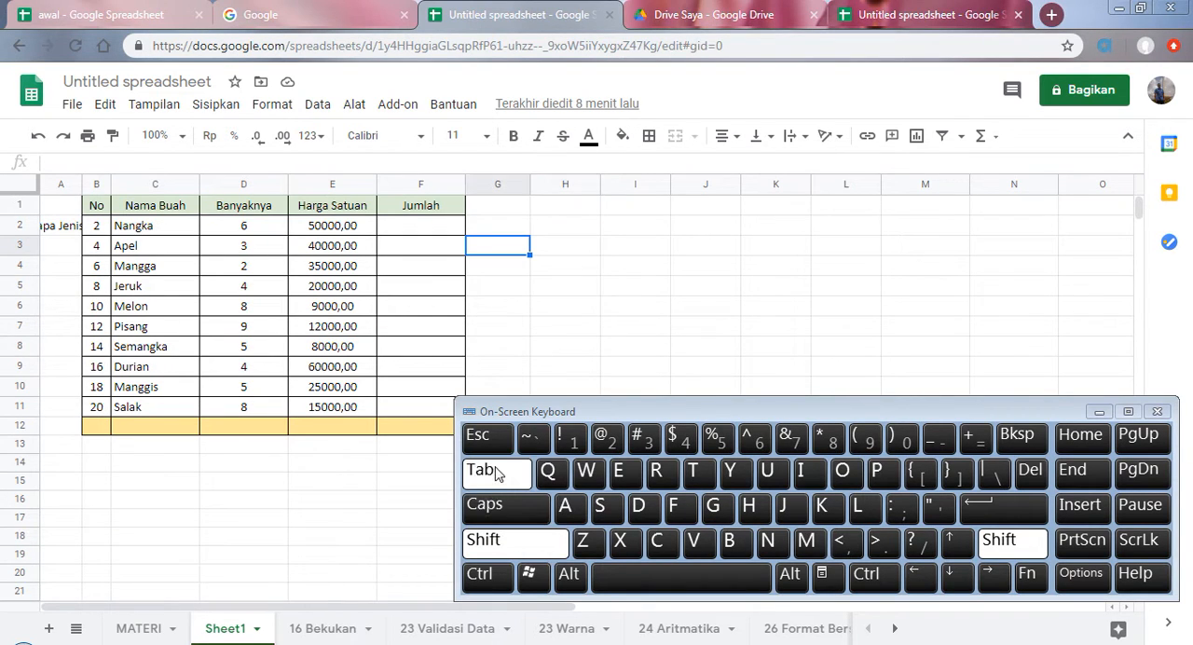
{"action": "left_click", "coordinate": [509, 542]}
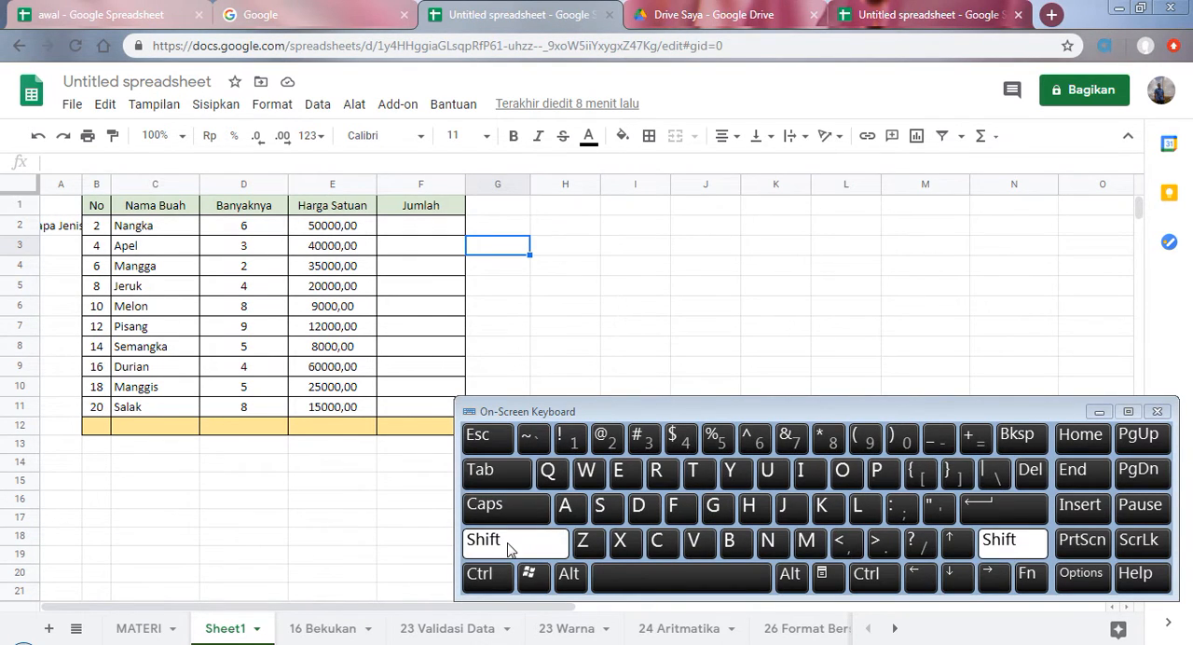
{"action": "left_click", "coordinate": [1004, 522]}
{"action": "left_click", "coordinate": [522, 545]}
{"action": "left_click", "coordinate": [1023, 515]}
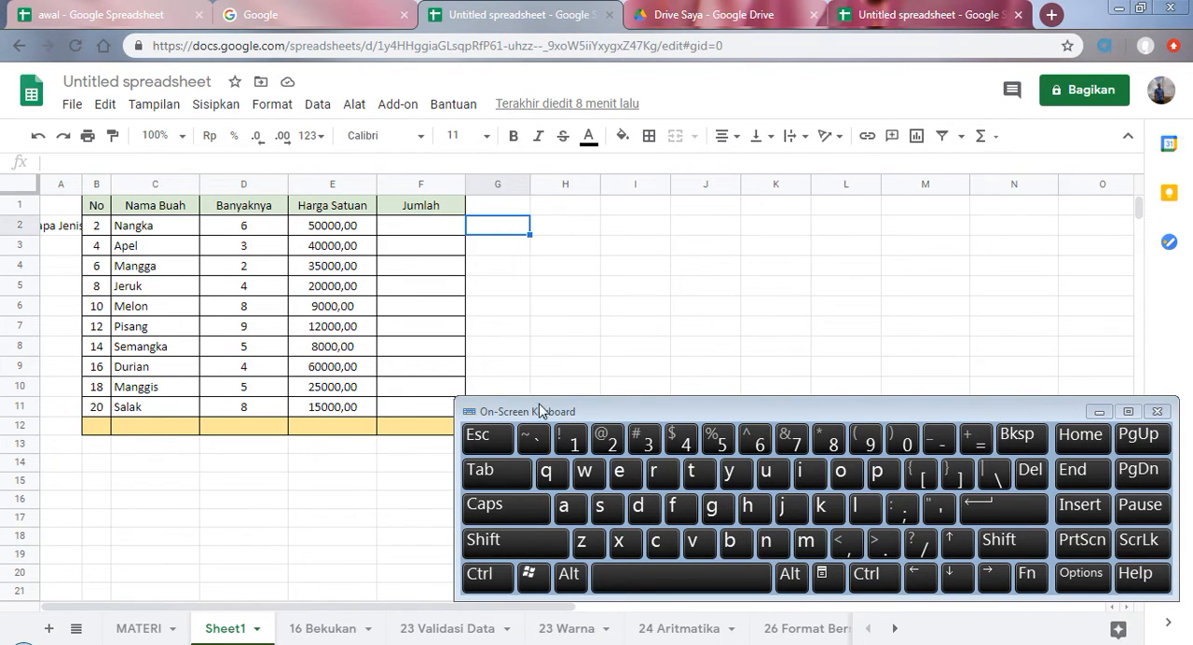
{"action": "left_click", "coordinate": [1095, 411]}
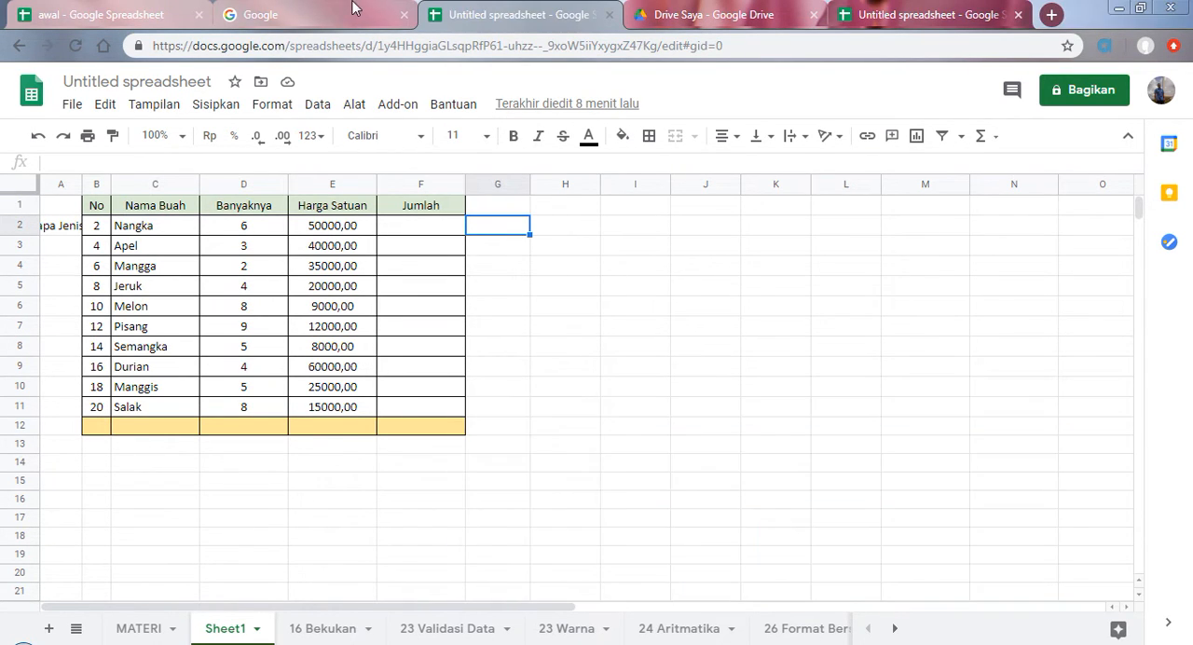
Step: Select the "Memperbesar / memperkecil" topic on the MATERI sheet, enlarge the view to 200%, and return it to 100%
{"action": "left_click", "coordinate": [148, 628]}
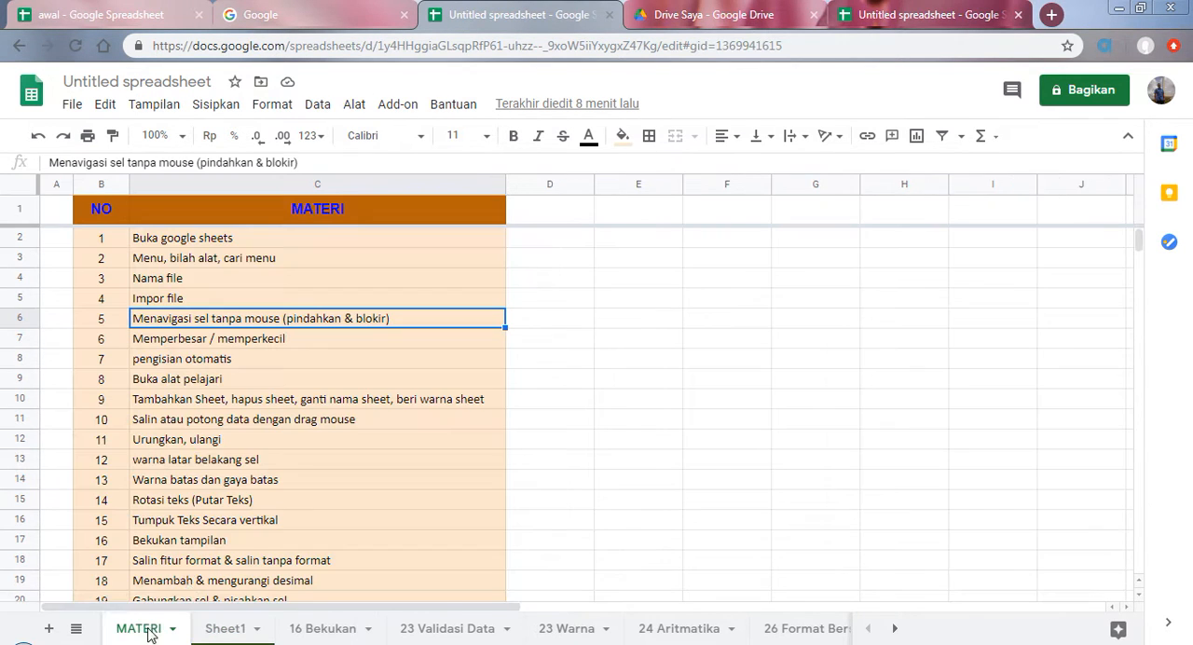
{"action": "left_click", "coordinate": [184, 341]}
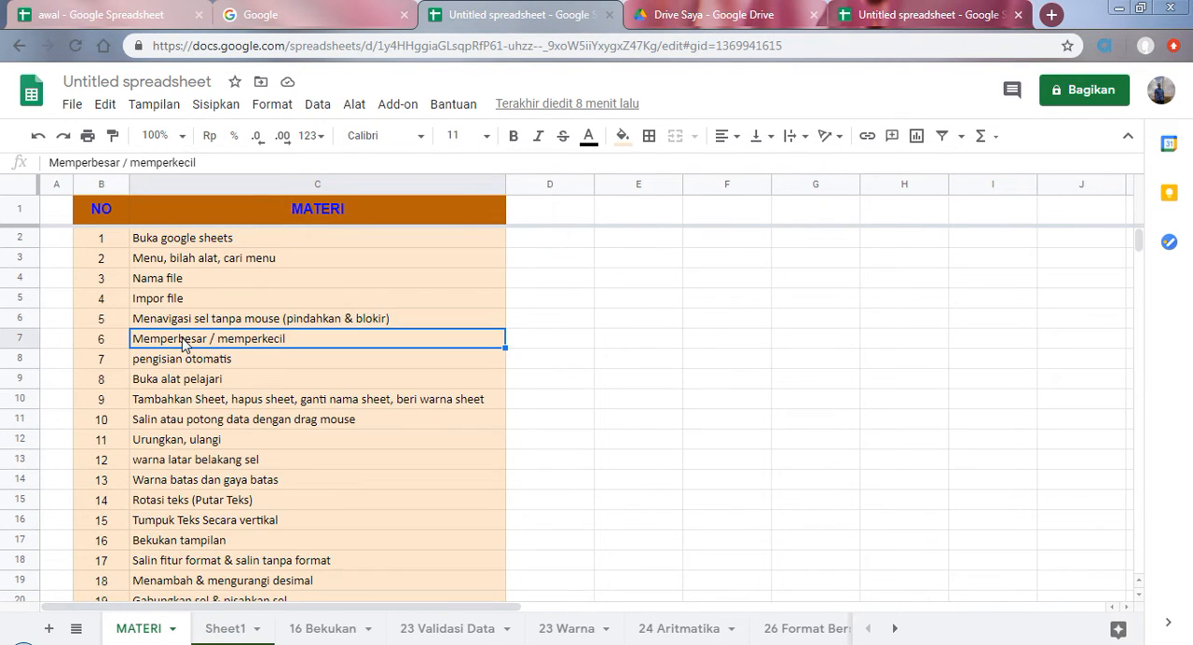
{"action": "left_click", "coordinate": [184, 137]}
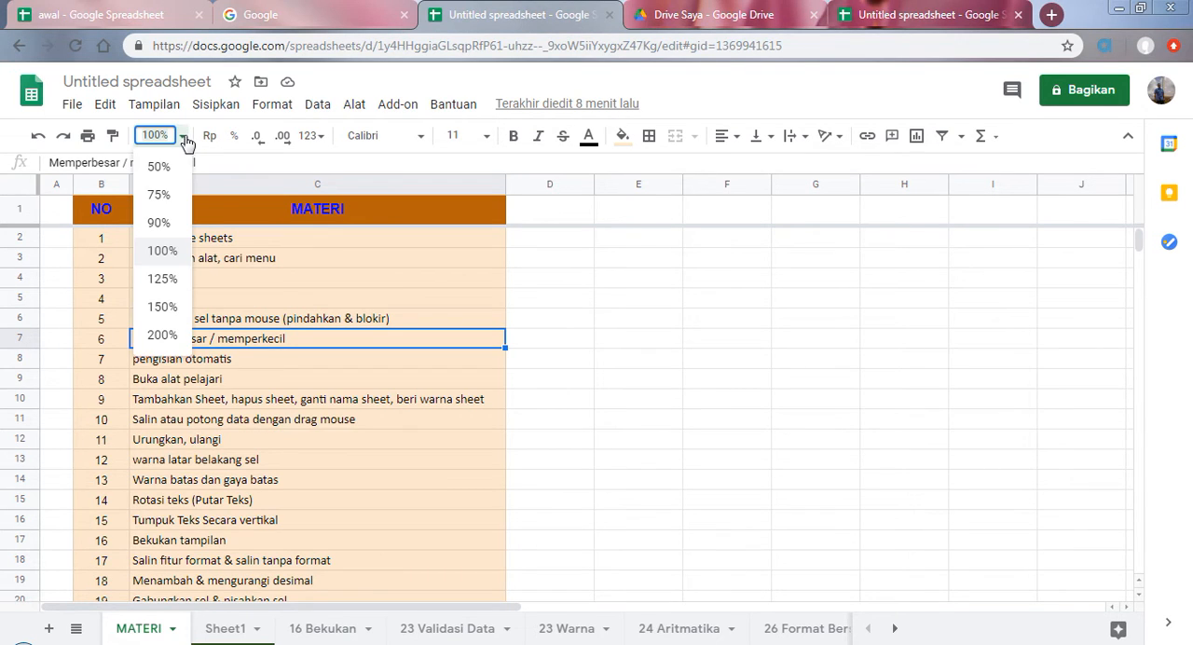
{"action": "left_click", "coordinate": [184, 137]}
{"action": "left_click", "coordinate": [154, 103]}
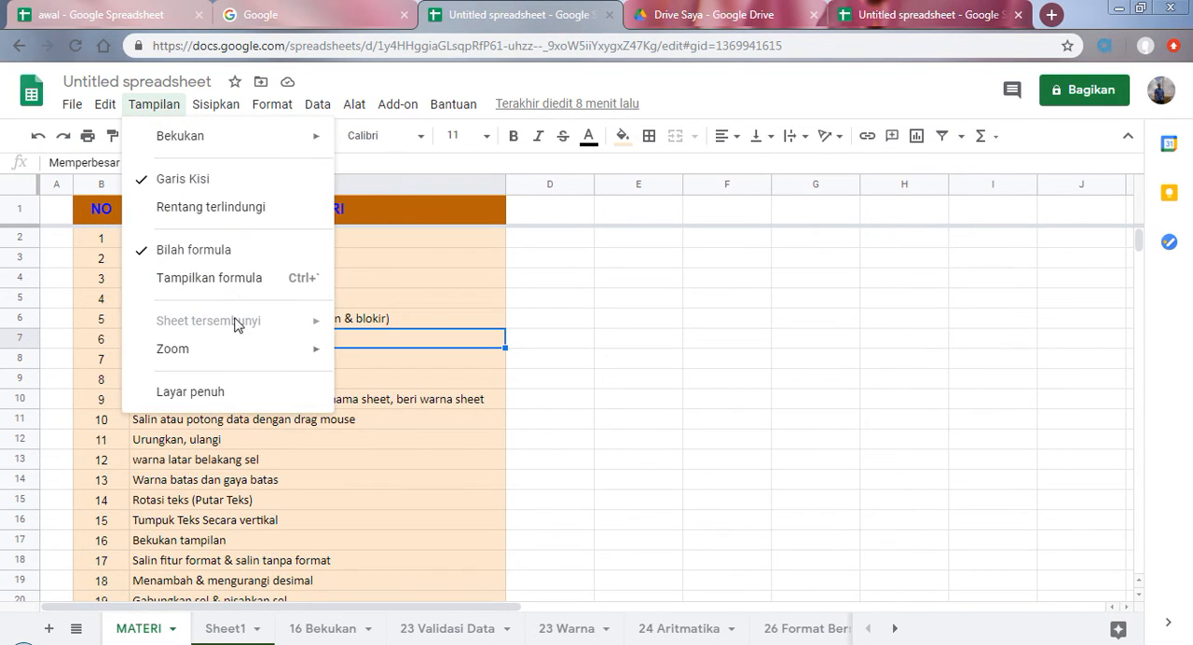
{"action": "mouse_move", "coordinate": [231, 366]}
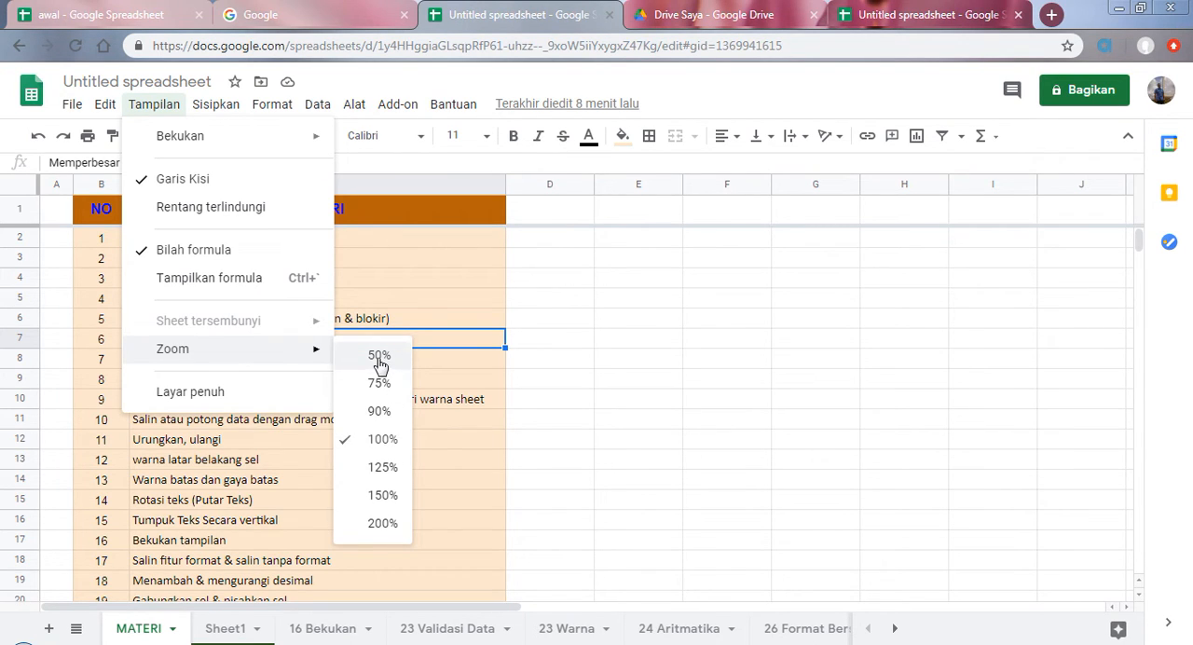
{"action": "left_click", "coordinate": [382, 524]}
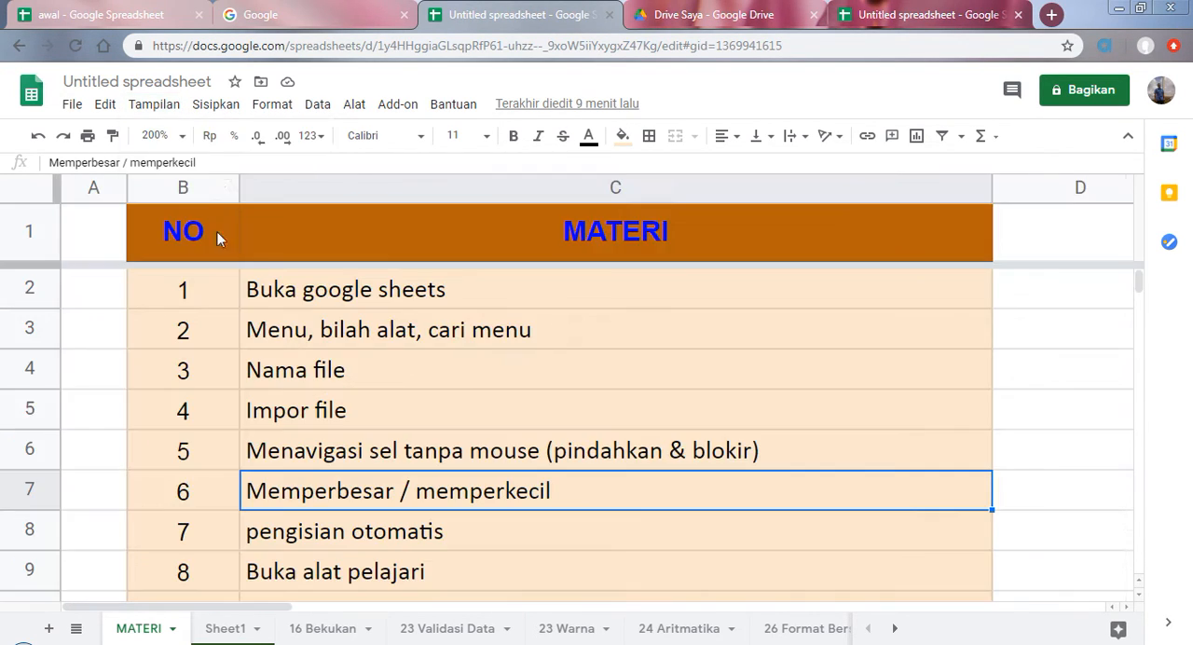
{"action": "left_click", "coordinate": [183, 136]}
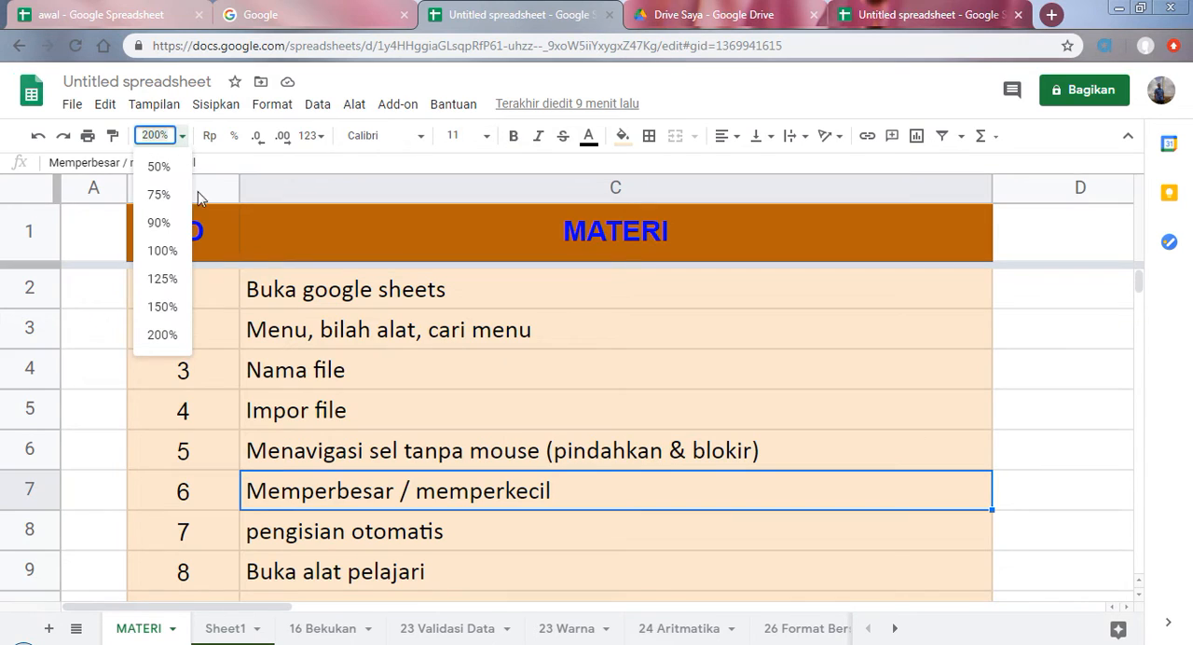
{"action": "left_click", "coordinate": [162, 252]}
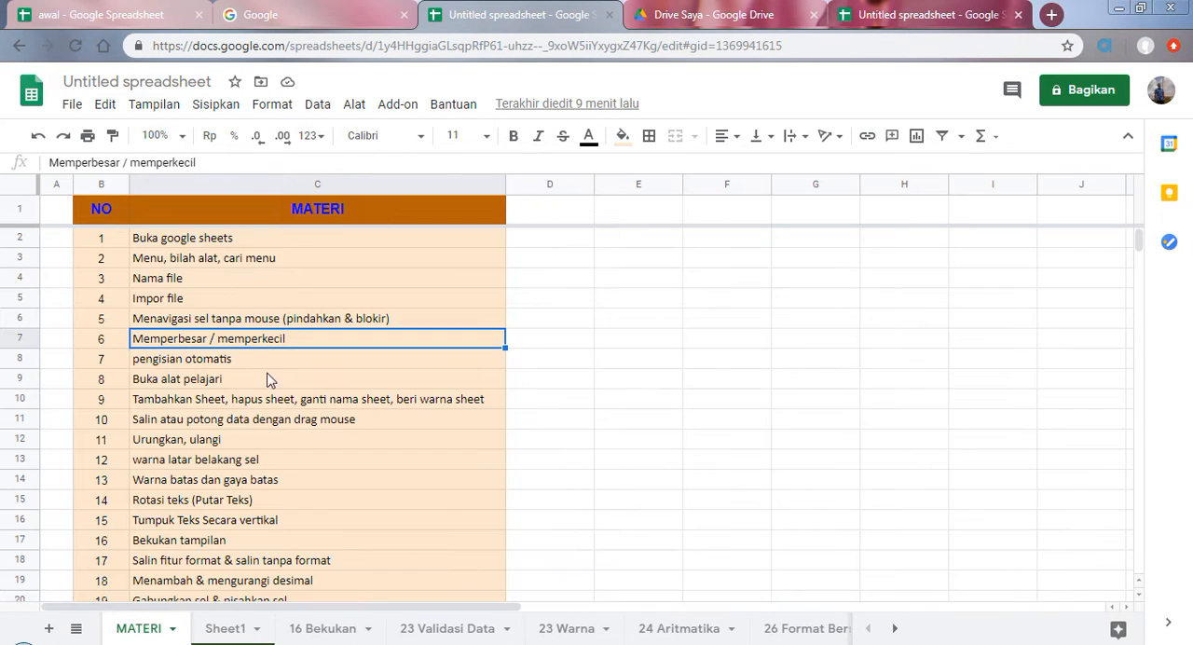
Step: Select the "pengisian otomatis" topic on the MATERI sheet and clear the numbers in B2:B11 on Sheet1
{"action": "left_click", "coordinate": [183, 362]}
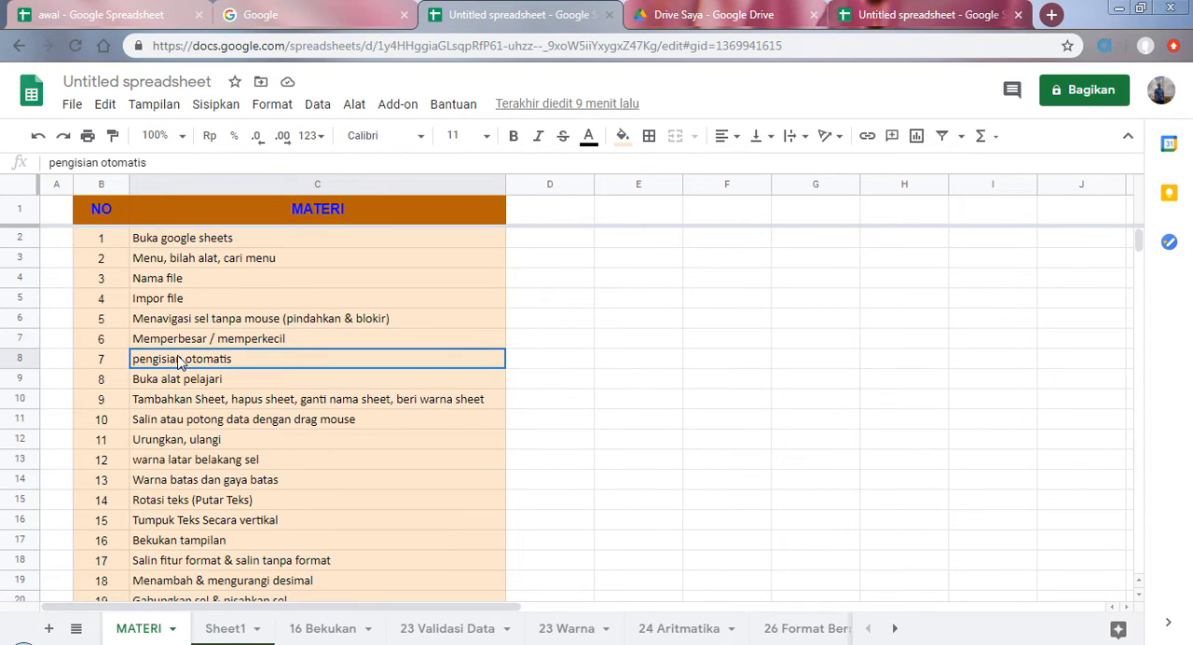
{"action": "left_click", "coordinate": [240, 630]}
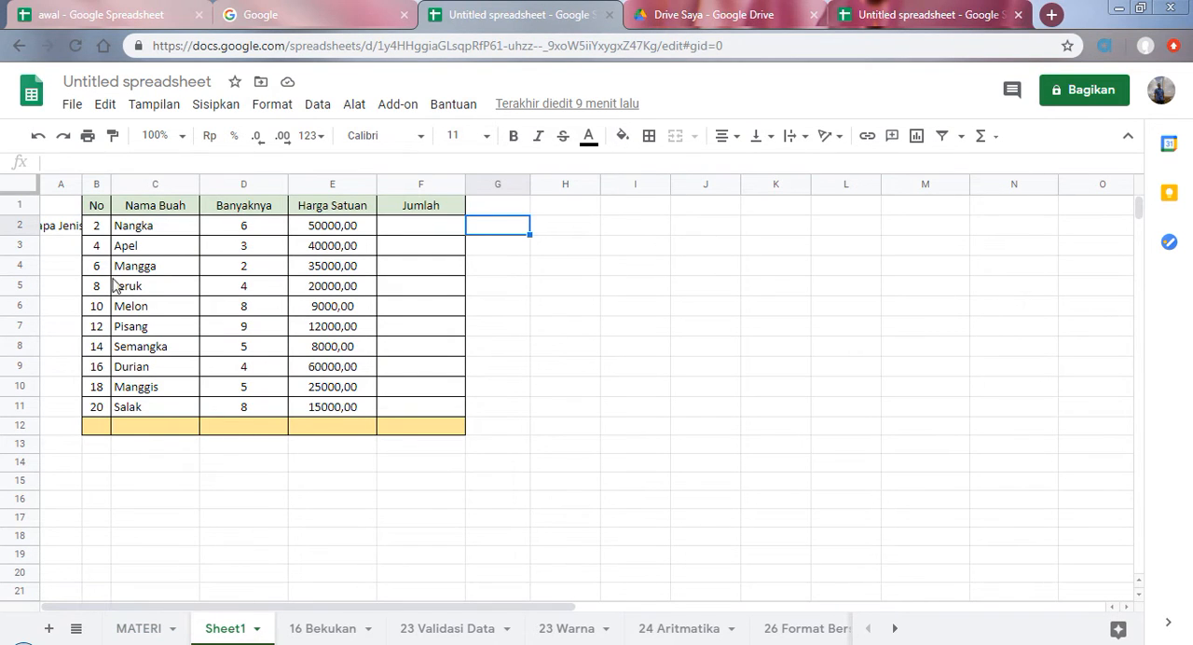
{"action": "left_click_drag", "start_coordinate": [101, 237], "coordinate": [88, 404]}
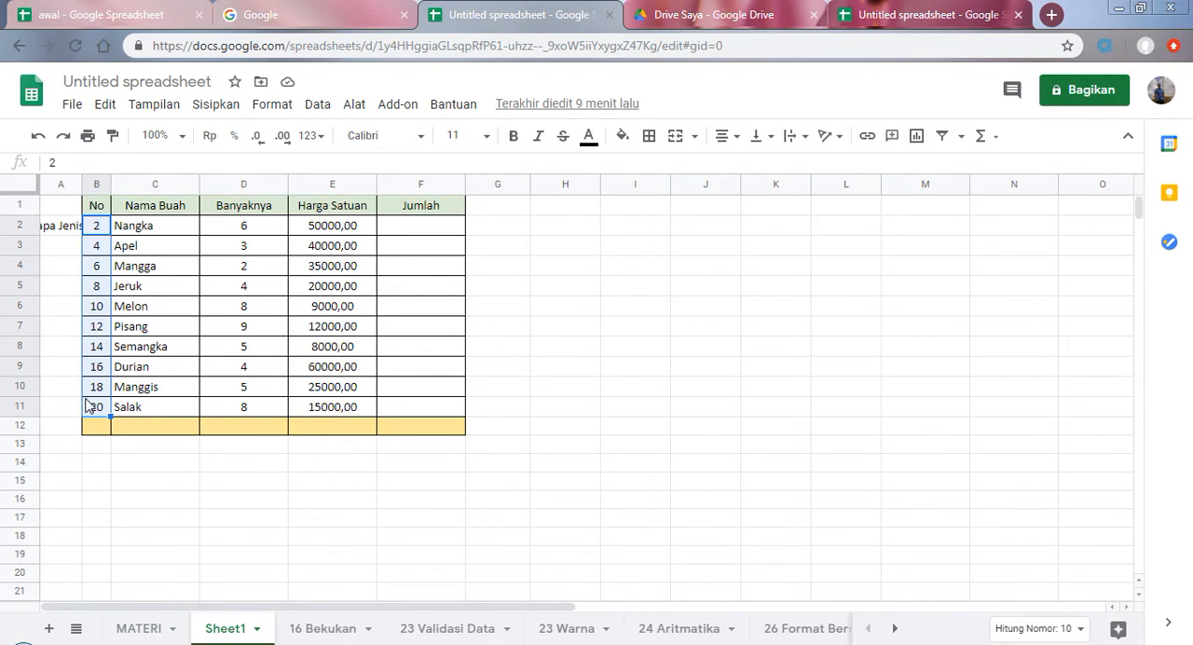
{"action": "key", "text": "Delete"}
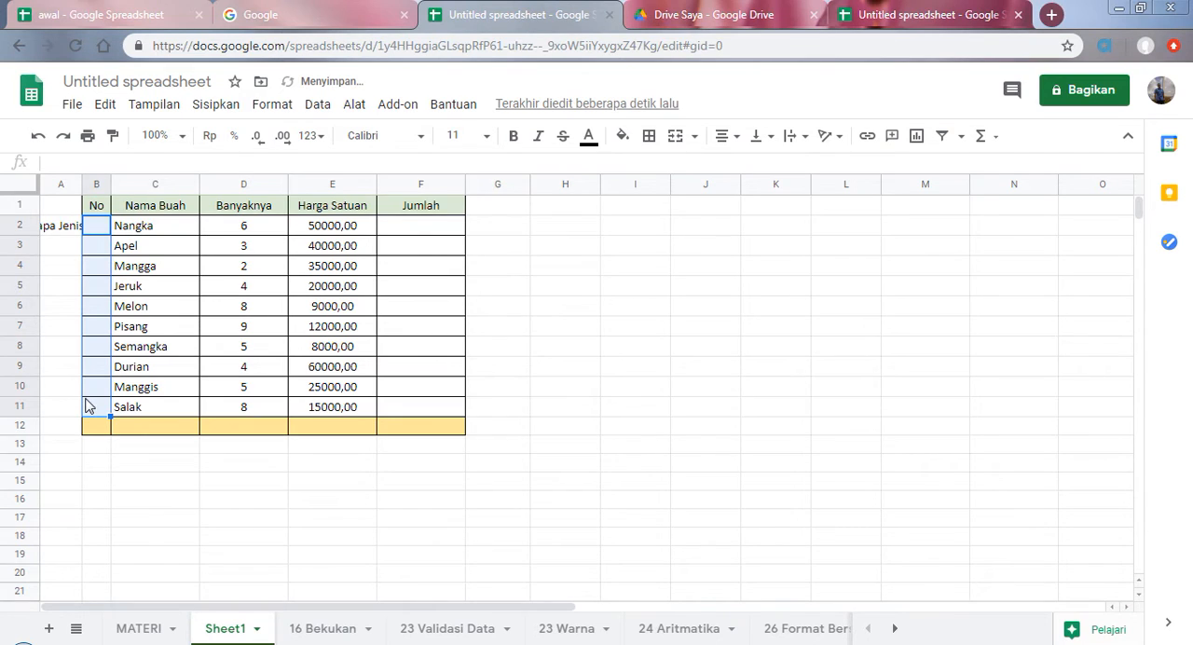
{"action": "left_click", "coordinate": [147, 265]}
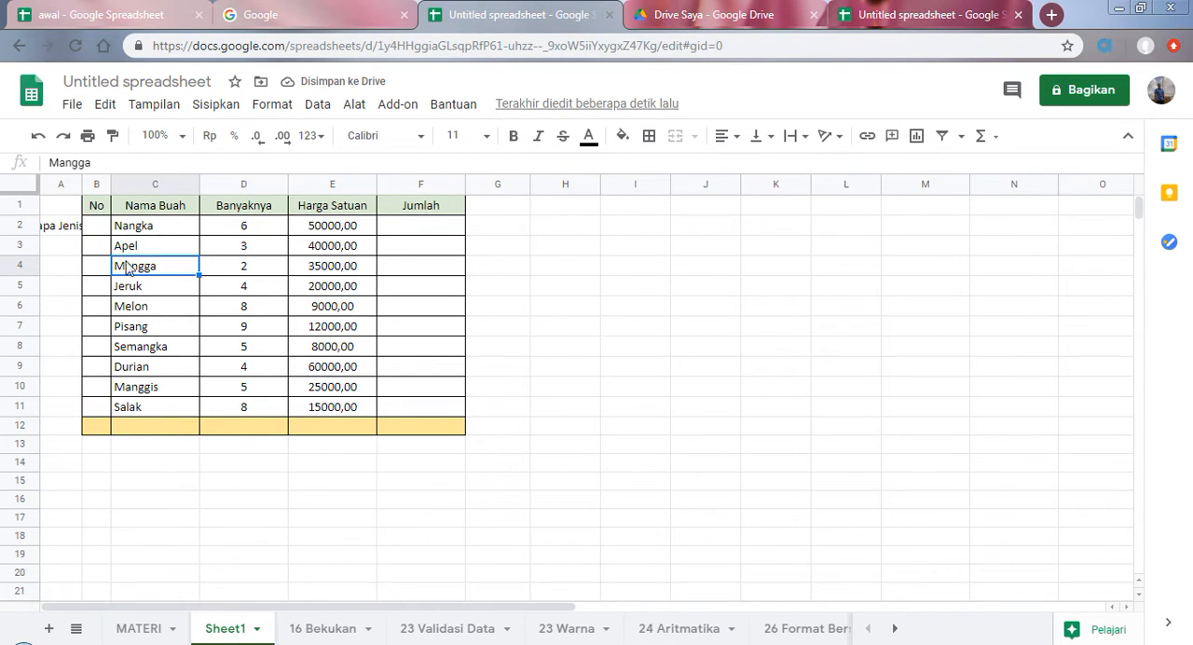
Step: Enter 1 in B2 and 2 in B3, and autofill the number series down to B11
{"action": "left_click", "coordinate": [96, 227]}
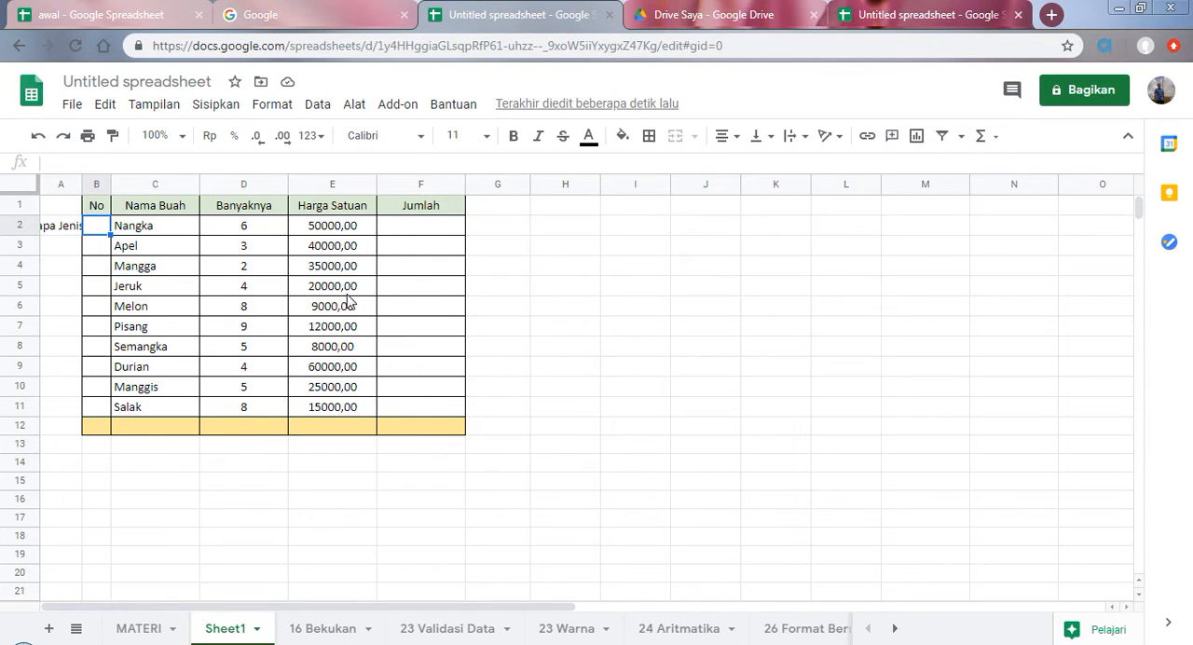
{"action": "type", "text": "1"}
{"action": "key", "text": "Return"}
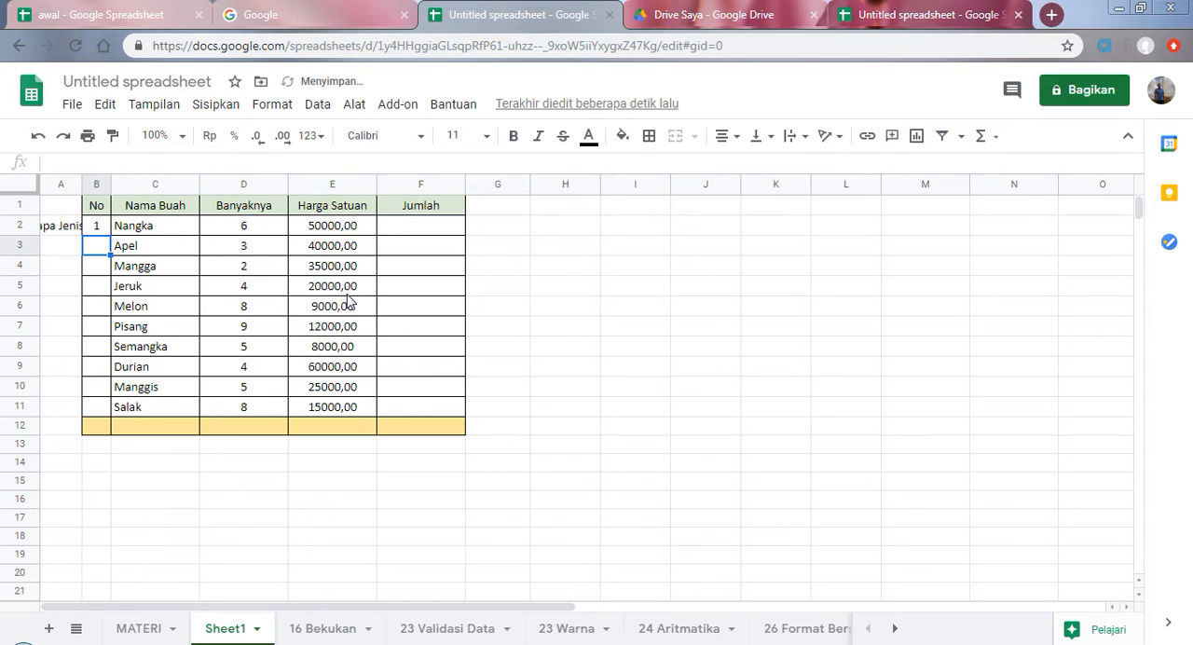
{"action": "type", "text": "2"}
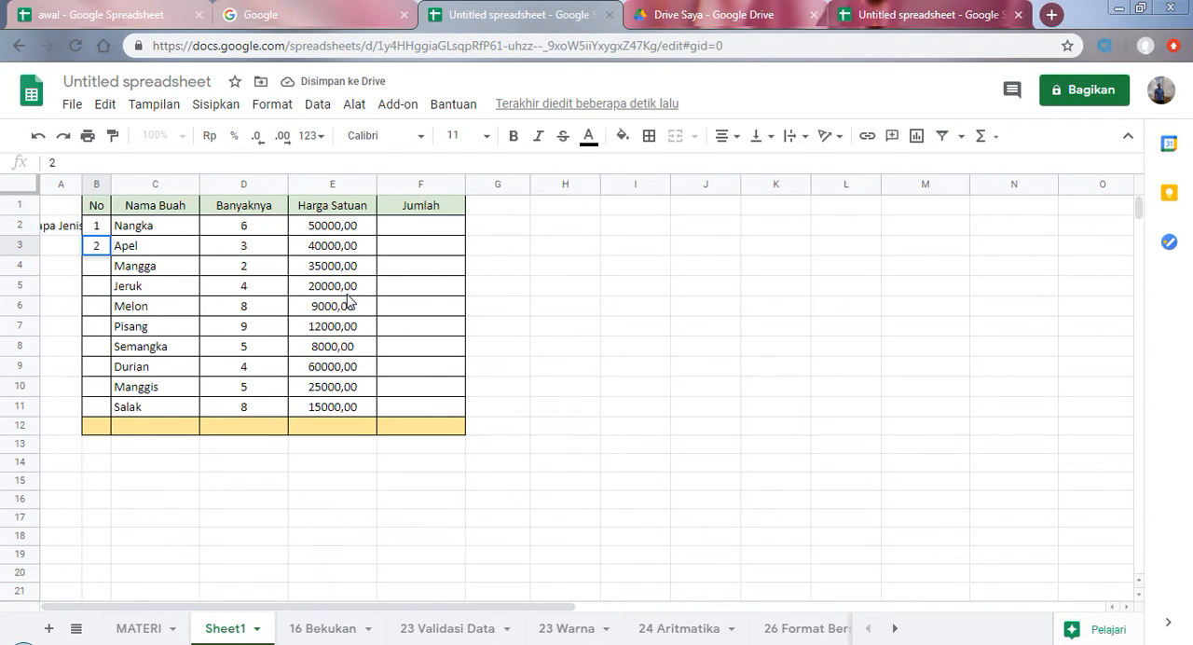
{"action": "left_click_drag", "start_coordinate": [101, 233], "coordinate": [98, 246]}
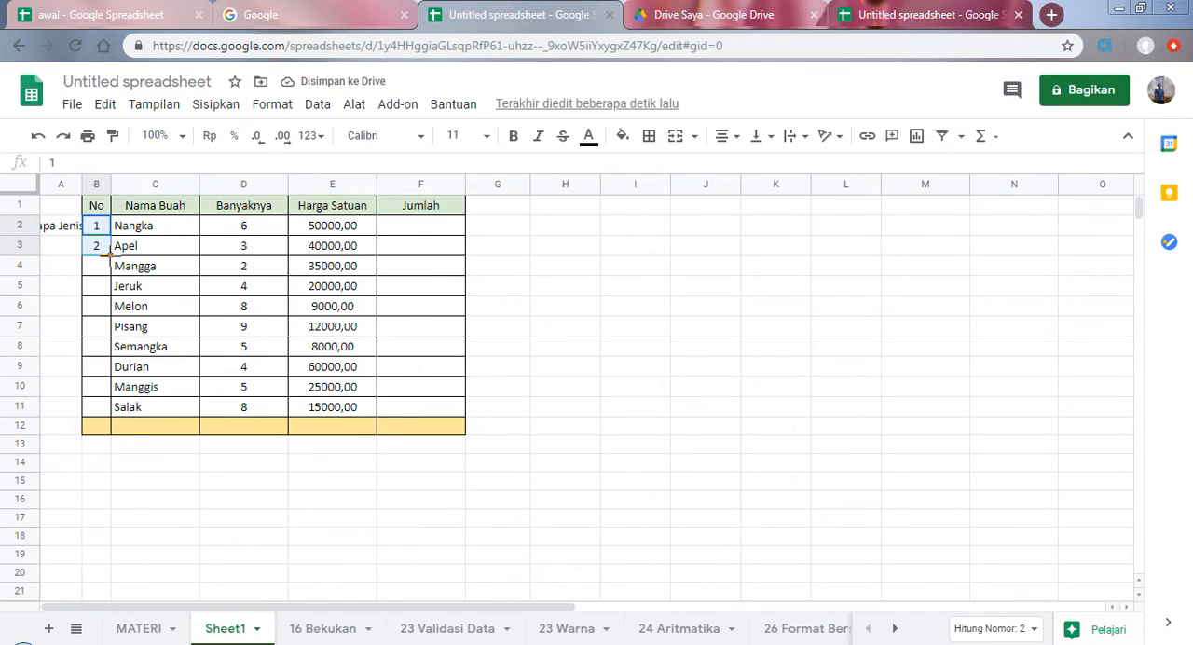
{"action": "left_click_drag", "start_coordinate": [110, 254], "coordinate": [108, 406]}
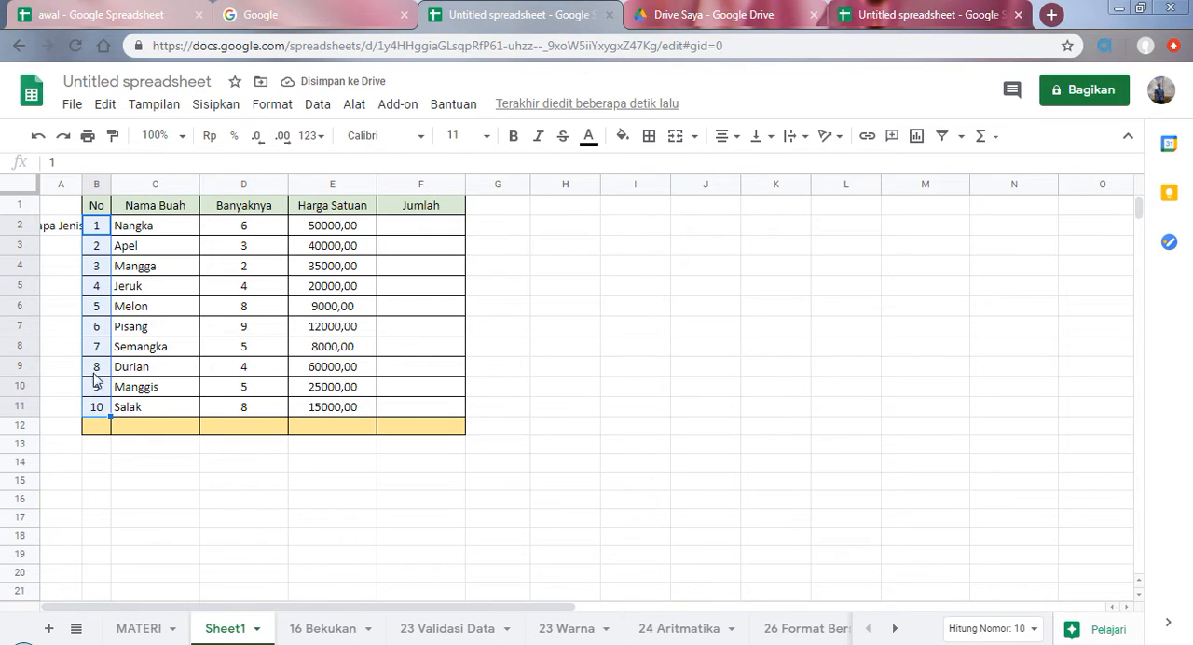
{"action": "left_click", "coordinate": [142, 308]}
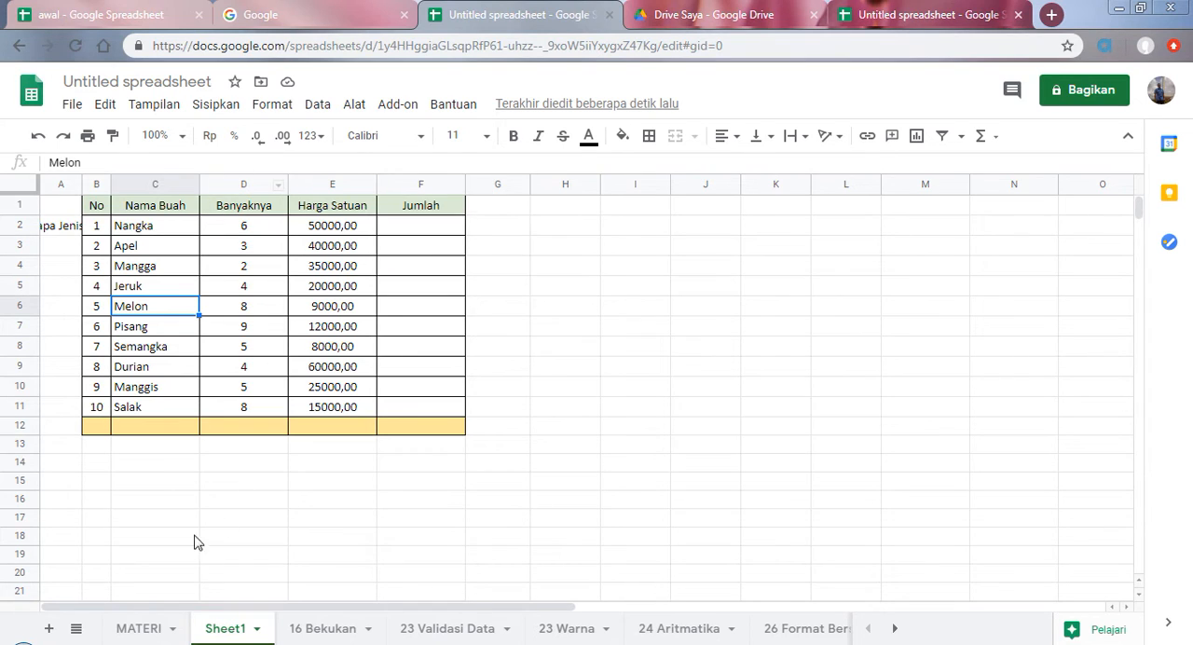
Step: Select the "Buka alat pelajari" topic on the MATERI sheet and open Pelajari for the prices in E2:E11 on Sheet1
{"action": "left_click", "coordinate": [138, 628]}
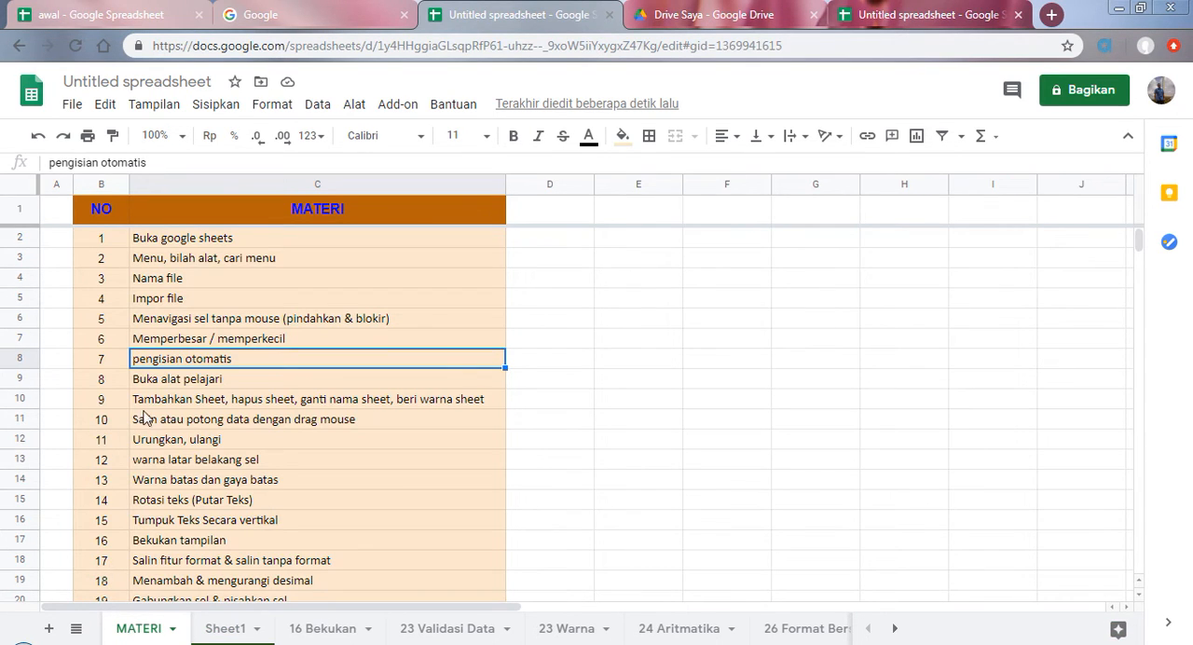
{"action": "left_click", "coordinate": [166, 383]}
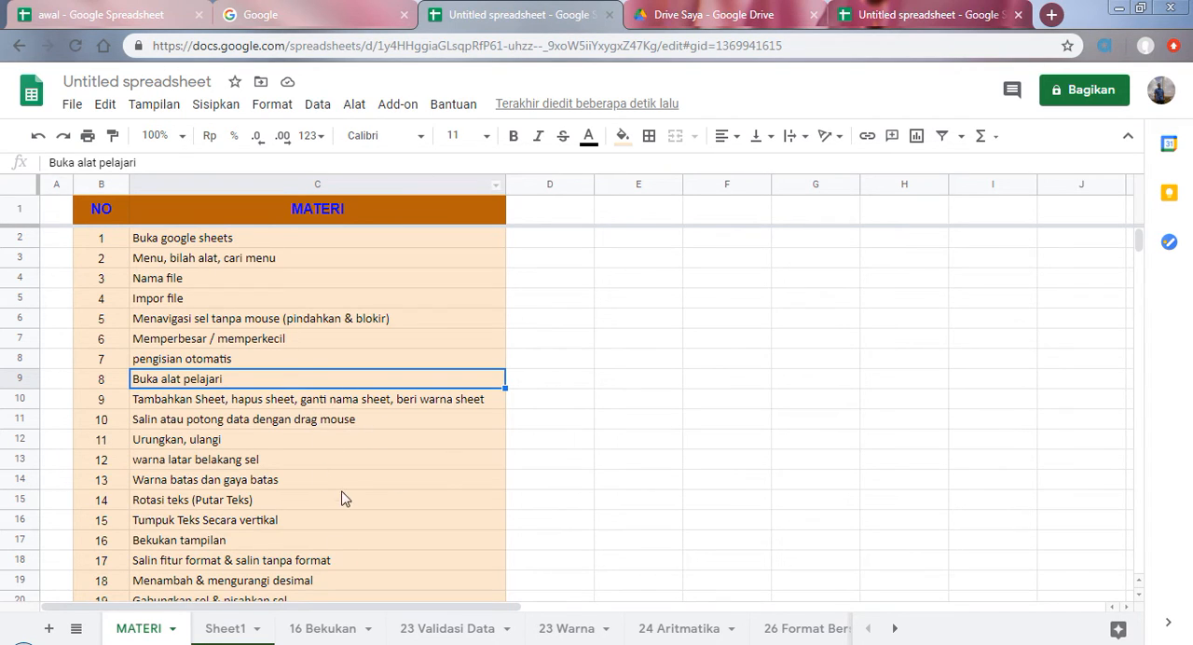
{"action": "left_click", "coordinate": [238, 630]}
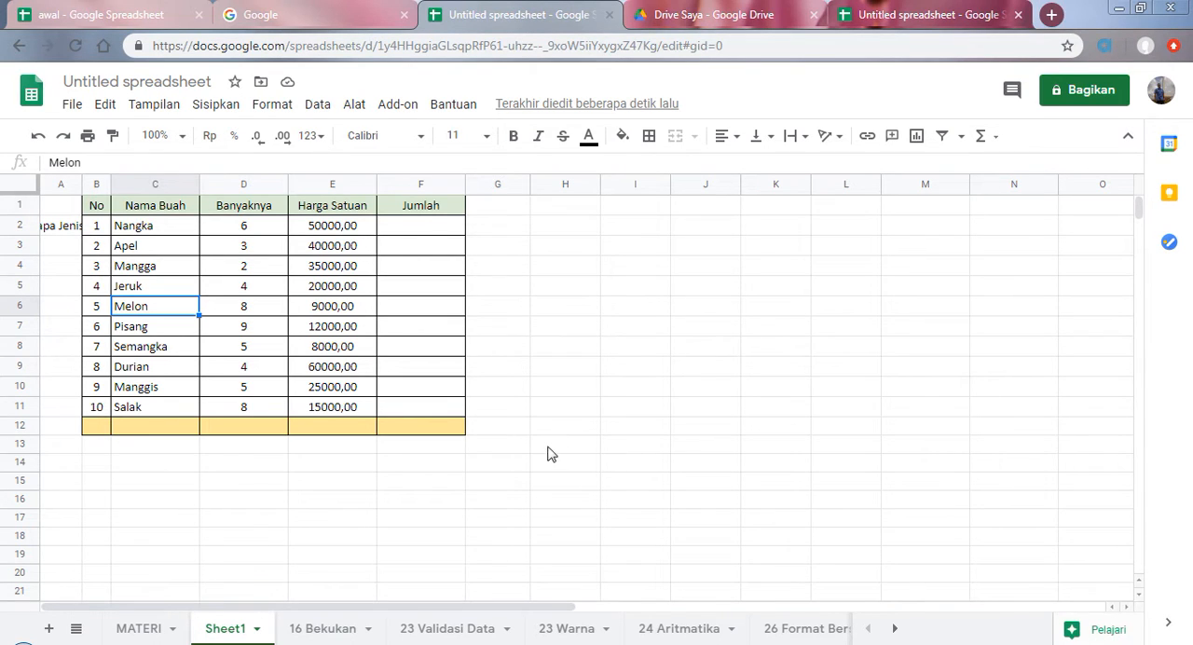
{"action": "left_click", "coordinate": [544, 465]}
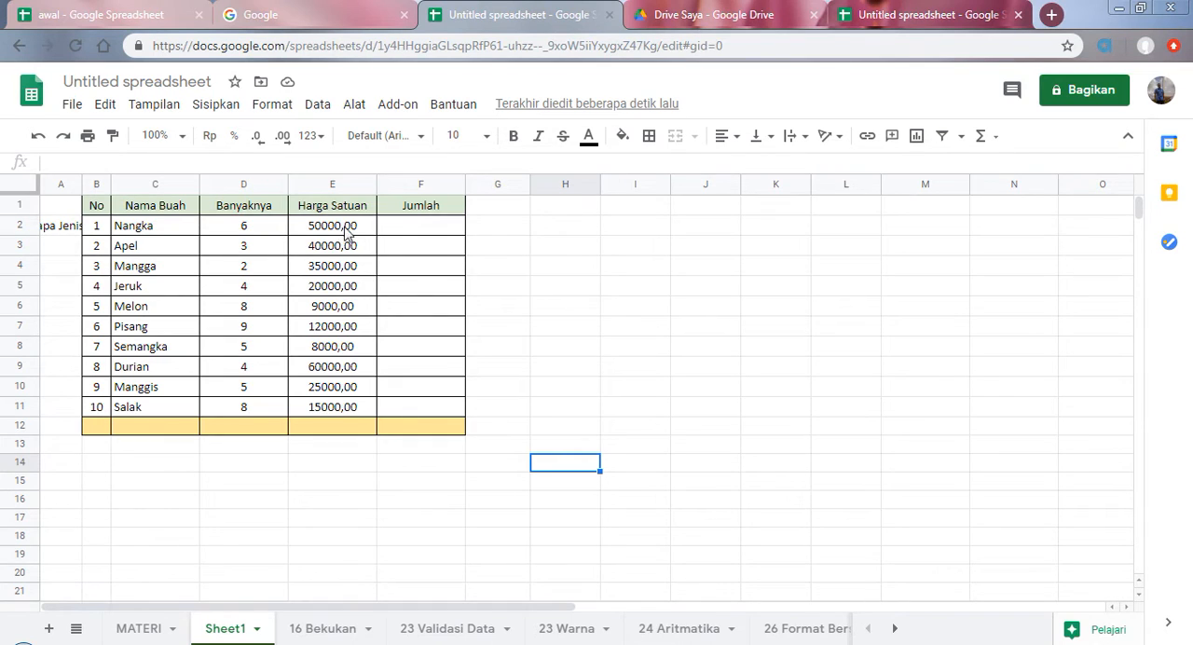
{"action": "left_click_drag", "start_coordinate": [337, 235], "coordinate": [341, 411]}
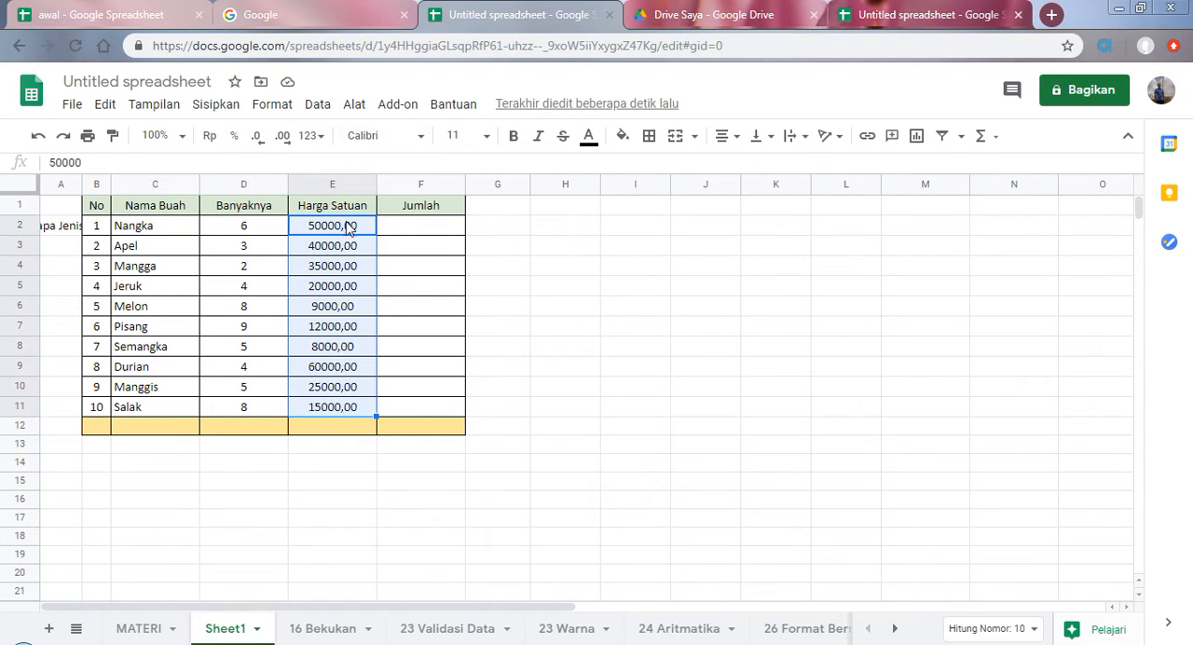
{"action": "left_click", "coordinate": [1109, 632]}
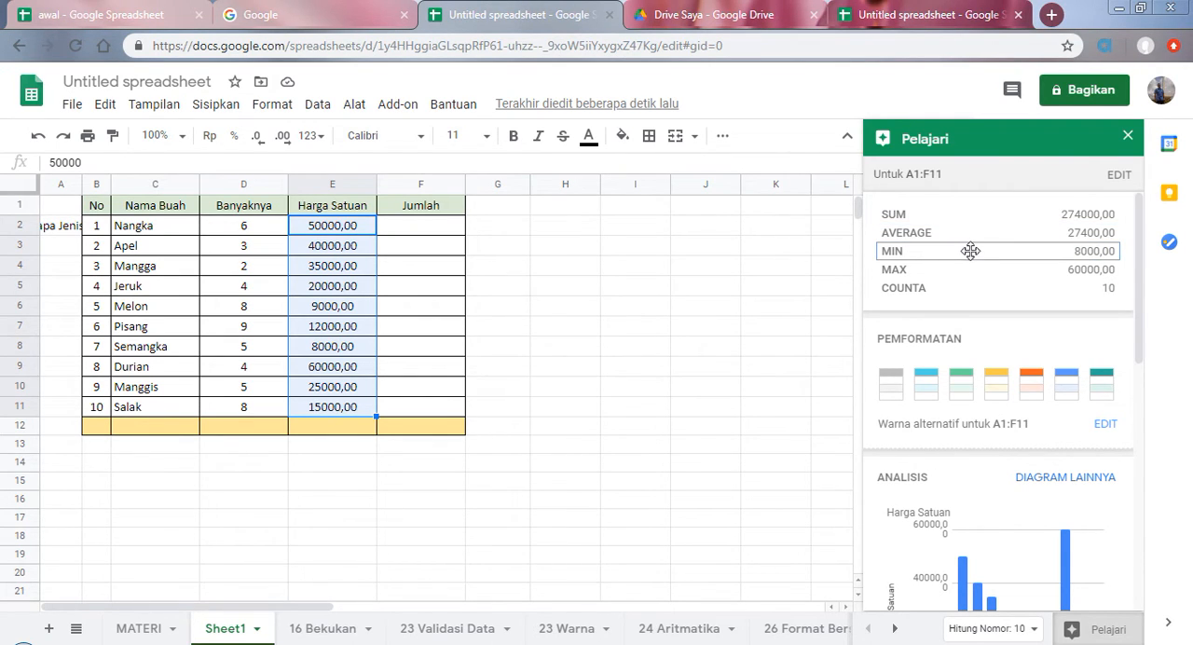
Step: Try placing and resizing the suggested Harga Satuan column chart beside the fruit table, delete it, and close Pelajari
{"action": "scroll", "coordinate": [953, 456], "scroll_direction": "down", "scroll_amount": 3}
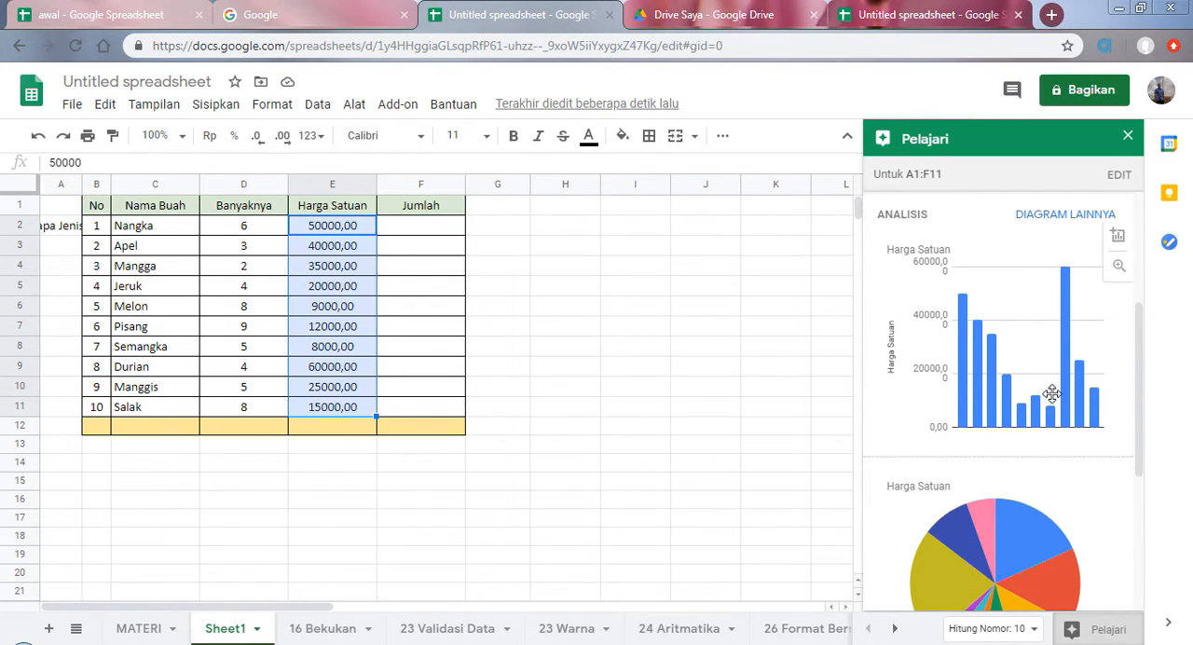
{"action": "left_click_drag", "start_coordinate": [1066, 393], "coordinate": [709, 394]}
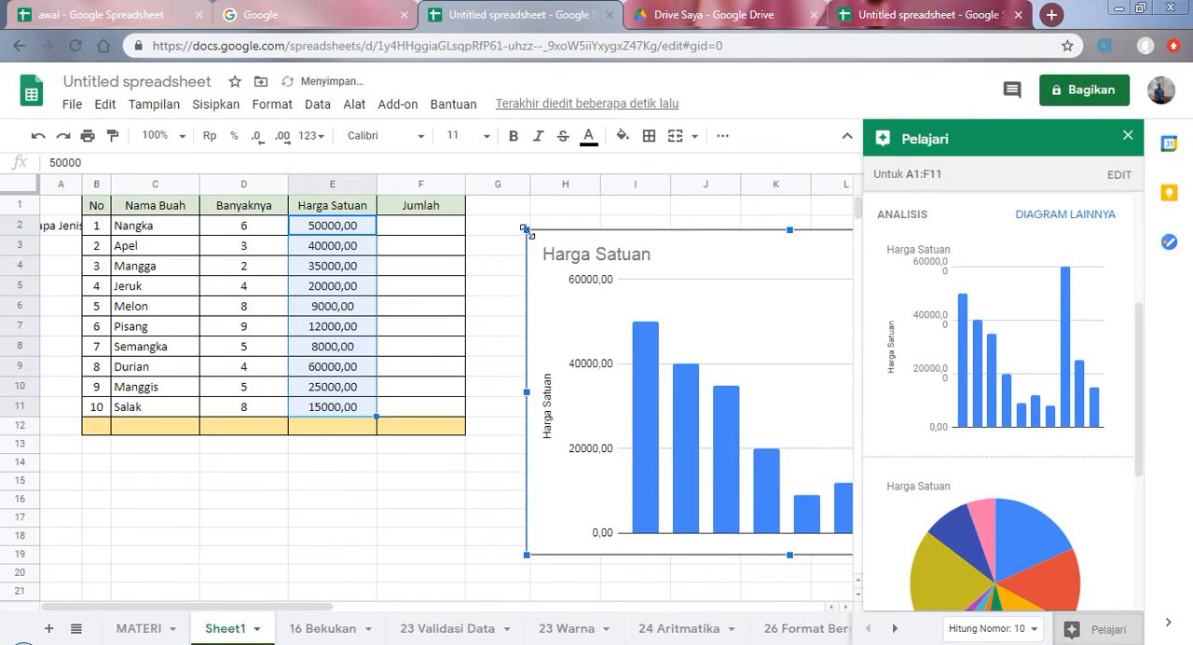
{"action": "left_click_drag", "start_coordinate": [525, 230], "coordinate": [623, 311]}
{"action": "left_click_drag", "start_coordinate": [758, 394], "coordinate": [588, 337]}
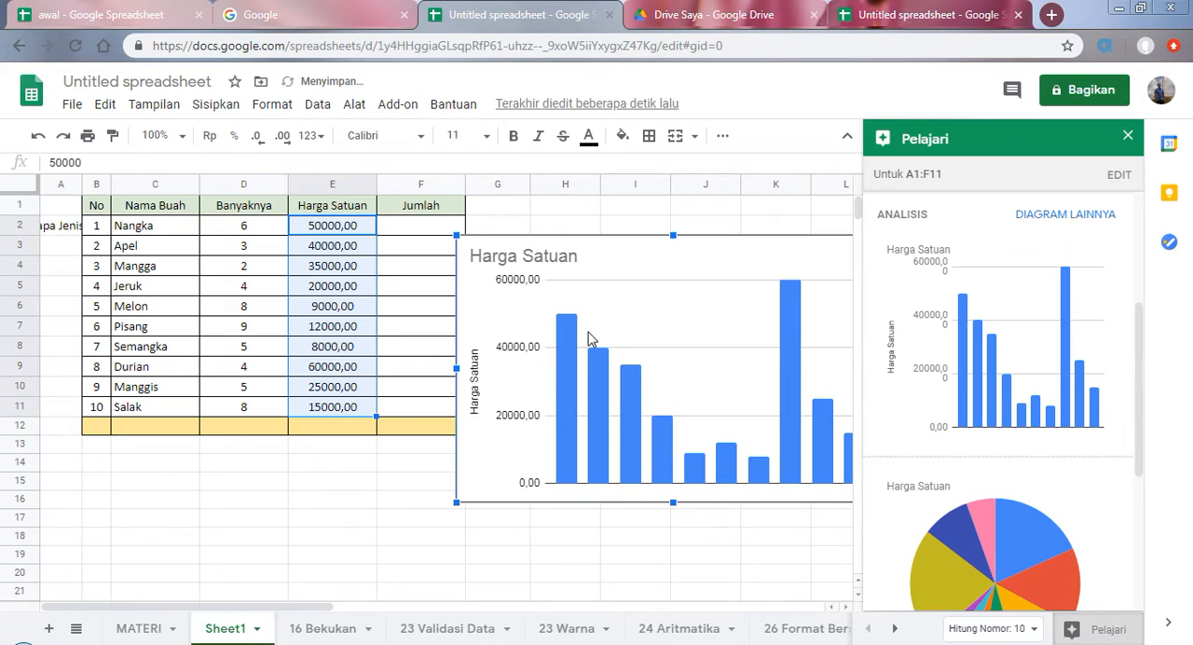
{"action": "key", "text": "Delete"}
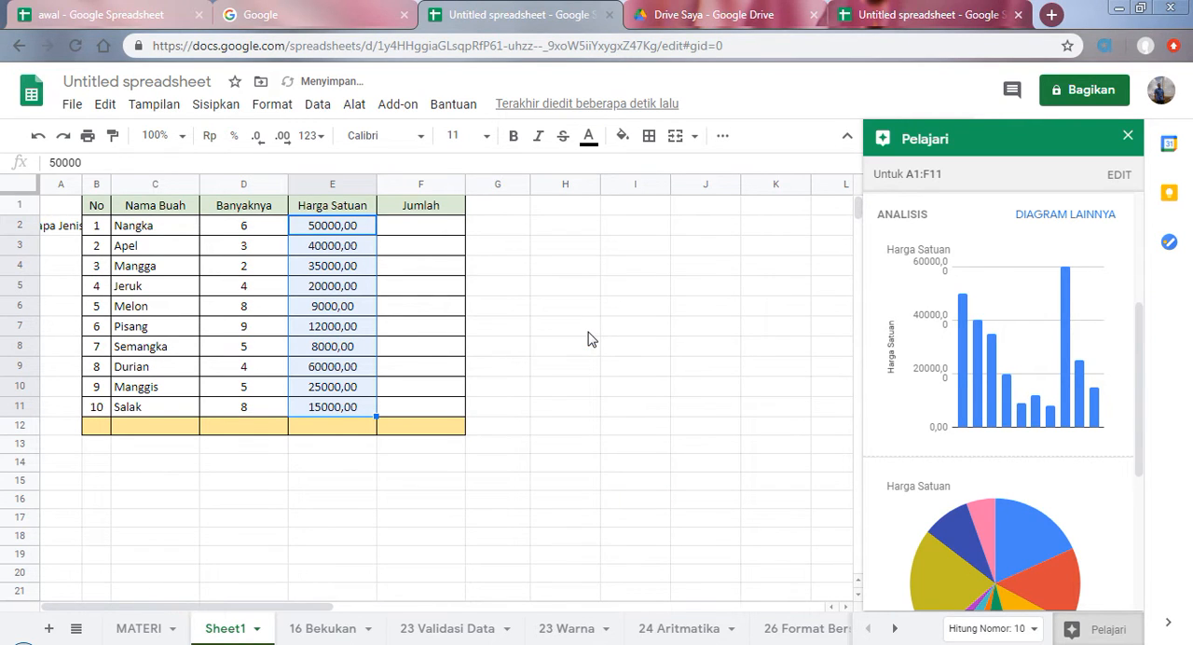
{"action": "left_click", "coordinate": [1127, 136]}
Step: Select the "Tambahkan Sheet, hapus sheet, ganti nama sheet, beri warna sheet" topic on the MATERI sheet and add a new blank sheet
{"action": "left_click", "coordinate": [136, 630]}
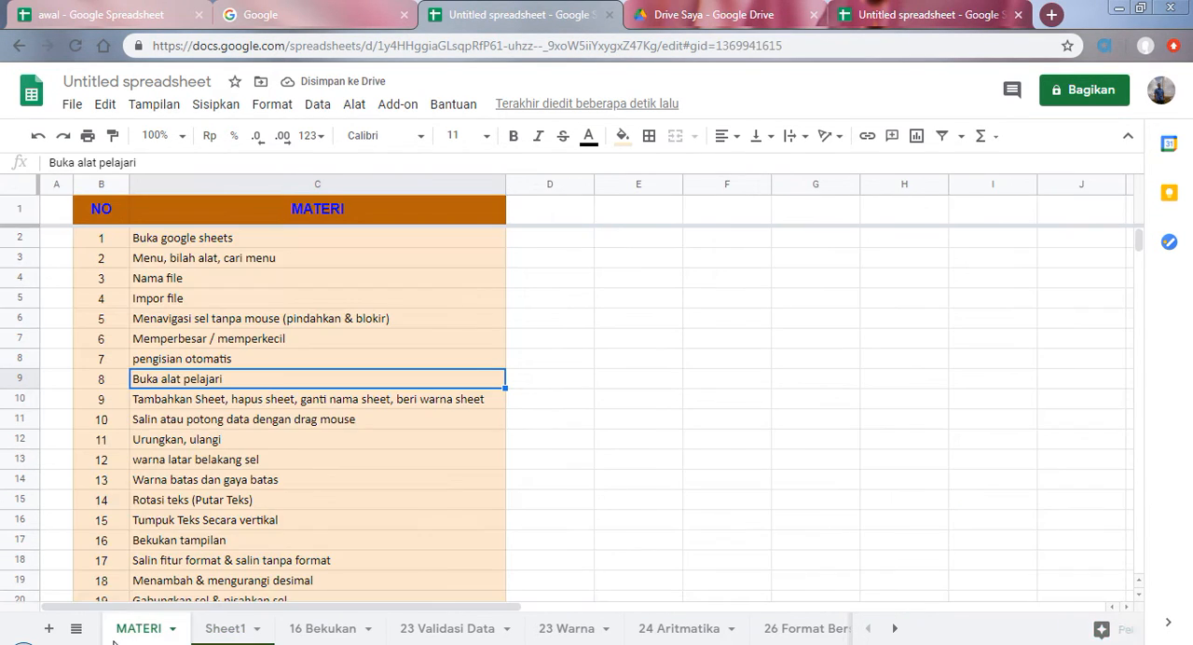
{"action": "left_click", "coordinate": [157, 406]}
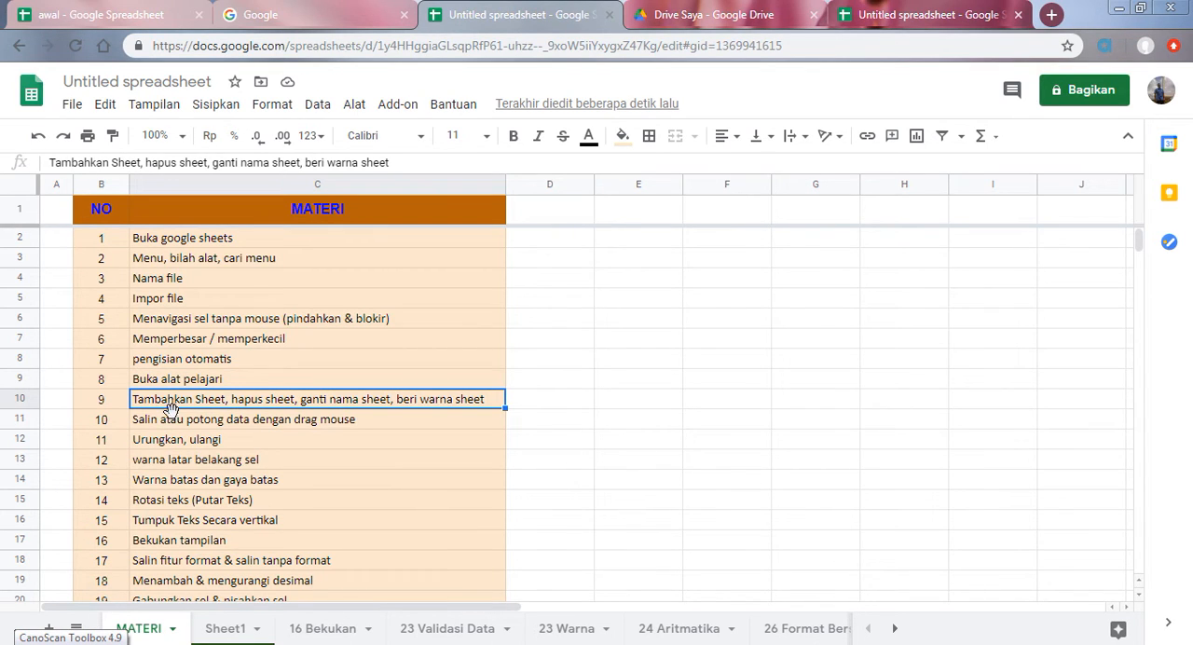
{"action": "left_click", "coordinate": [49, 634]}
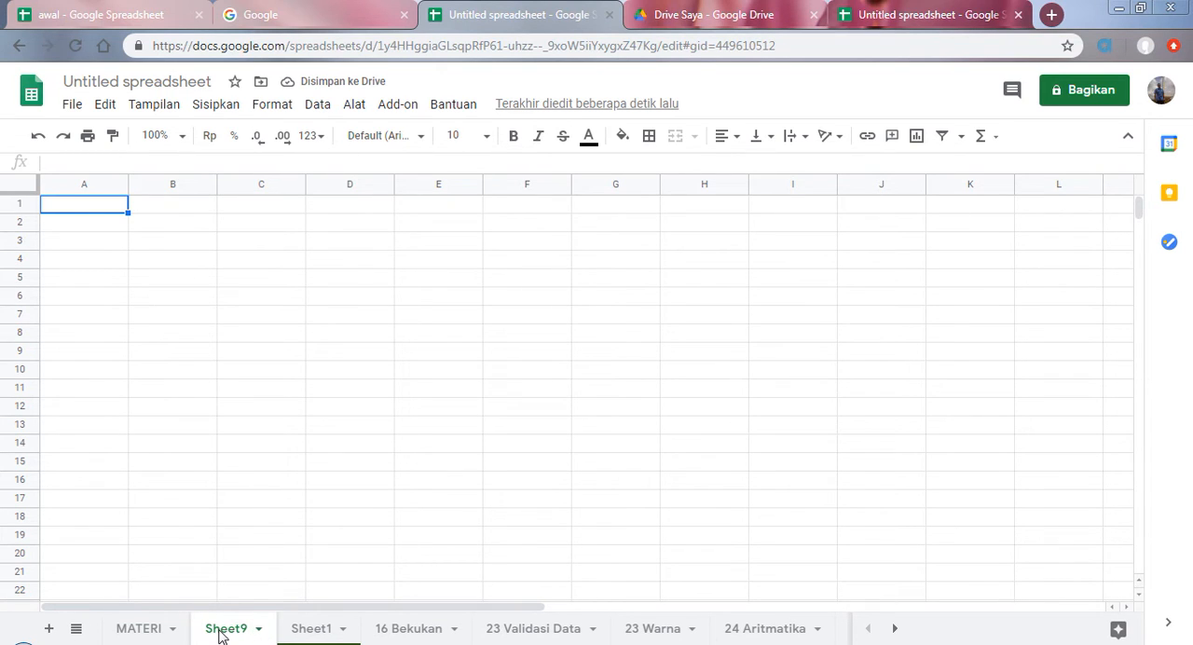
{"action": "double_click", "coordinate": [224, 630]}
{"action": "left_click", "coordinate": [270, 557]}
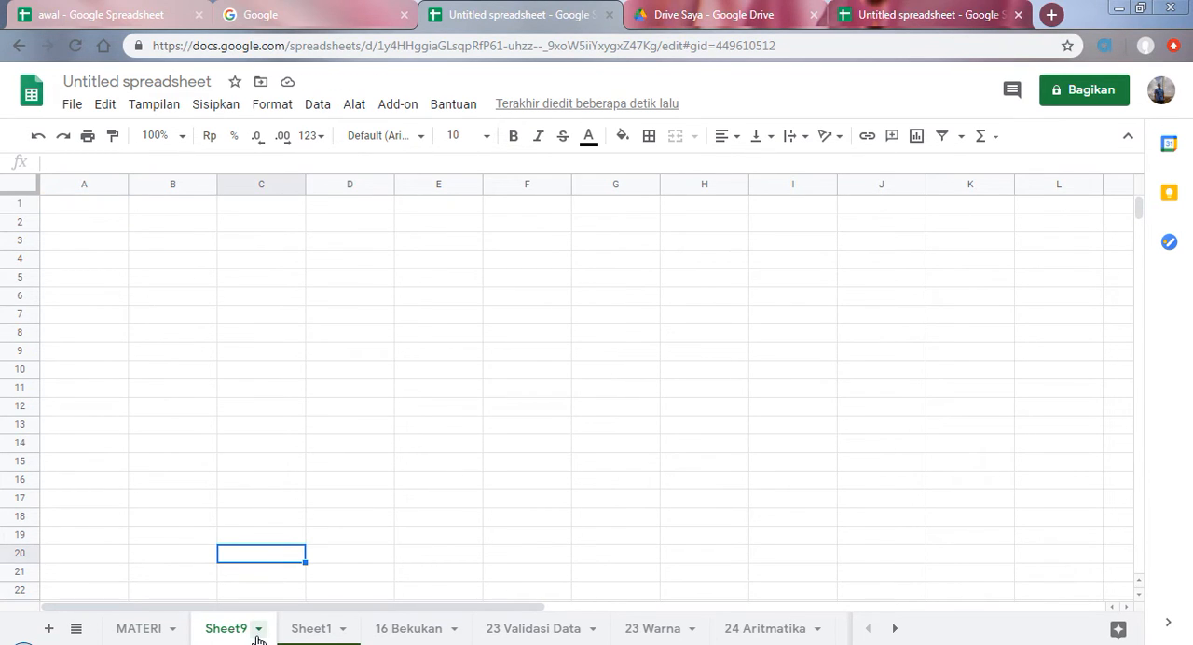
Step: Color the new Sheet9 tab red and delete that sheet from the spreadsheet
{"action": "left_click", "coordinate": [258, 629]}
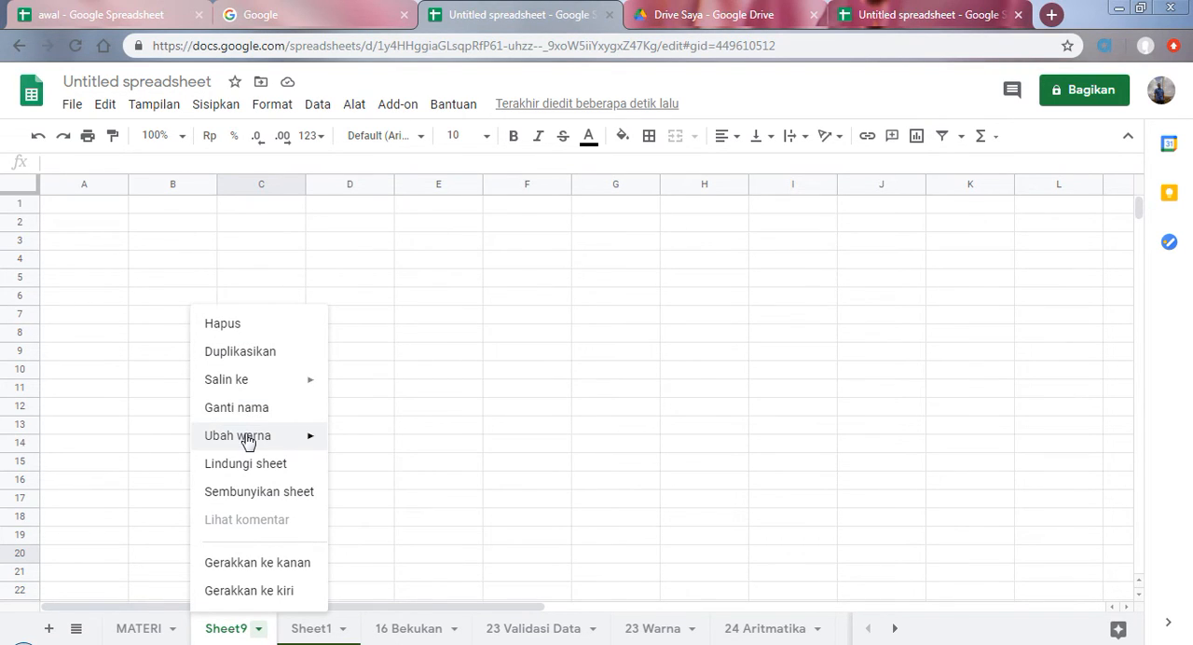
{"action": "mouse_move", "coordinate": [252, 438]}
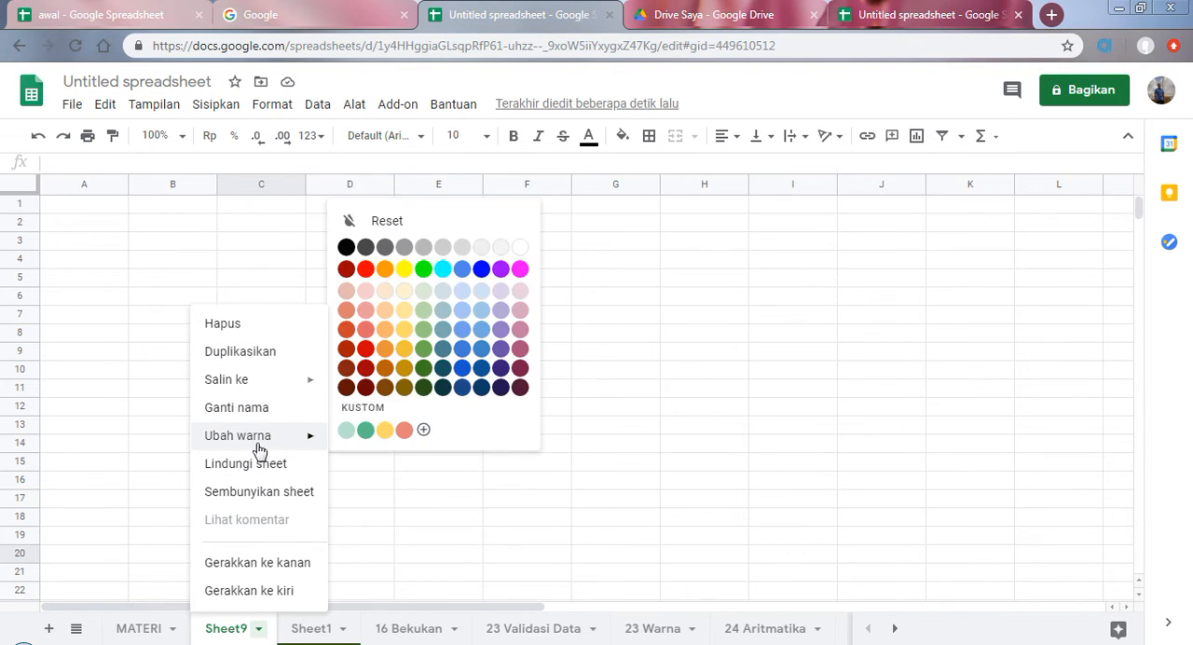
{"action": "left_click", "coordinate": [367, 269]}
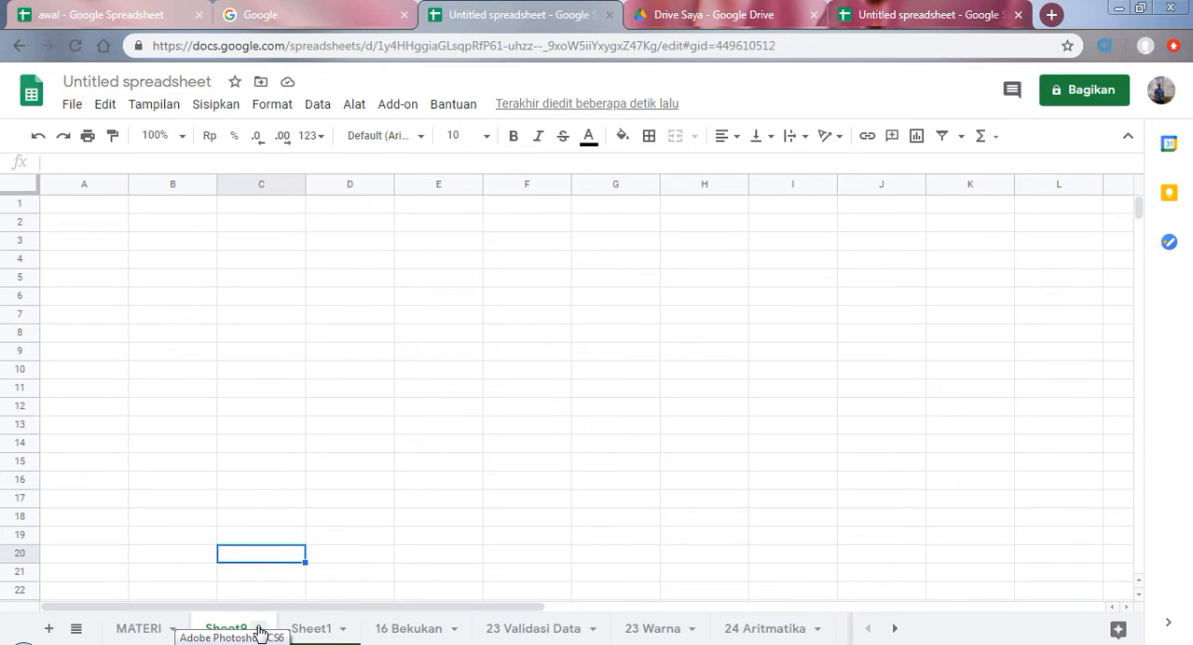
{"action": "left_click", "coordinate": [260, 630]}
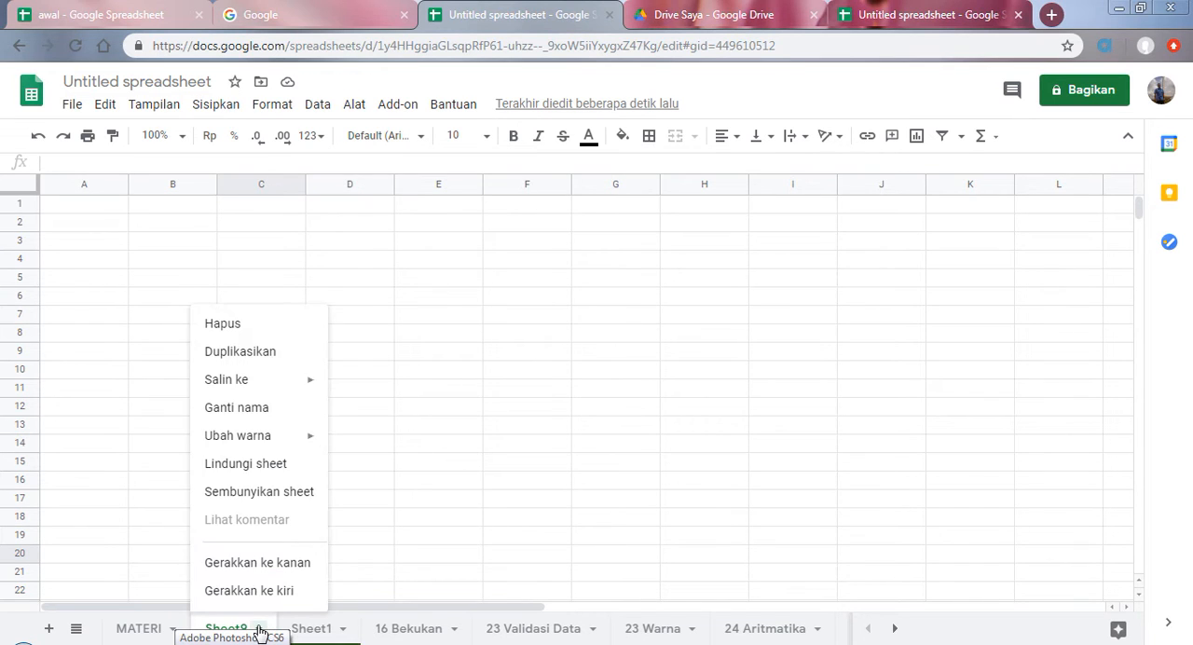
{"action": "left_click", "coordinate": [229, 324]}
{"action": "left_click", "coordinate": [788, 394]}
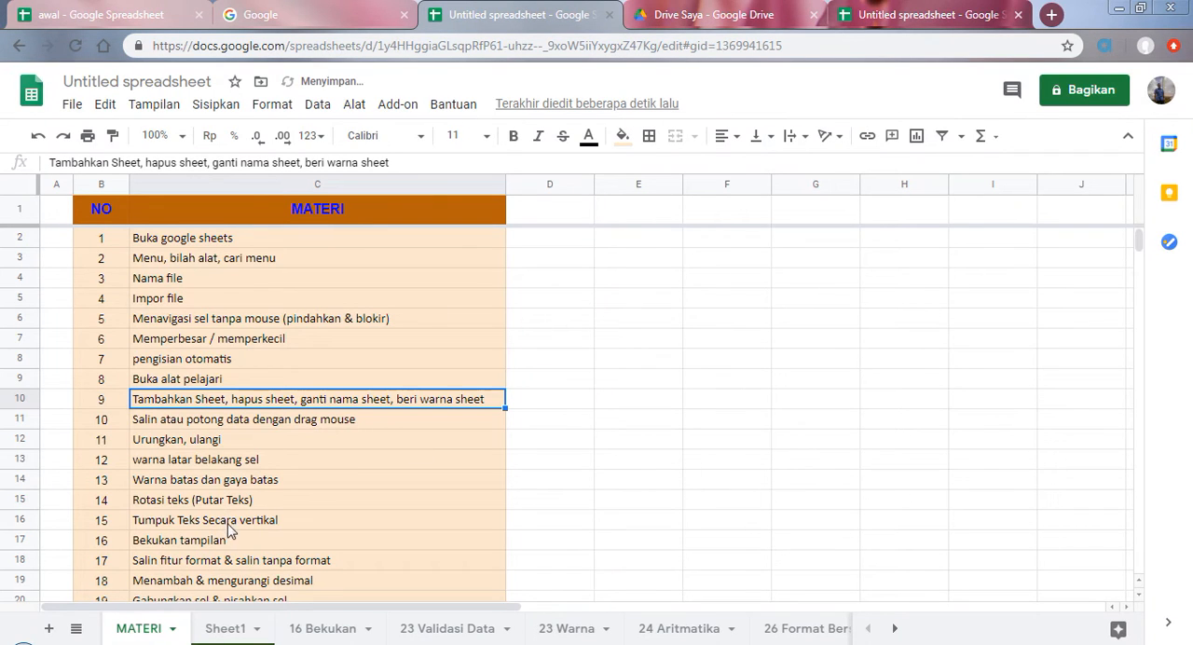
Step: Select the "Salin atau potong data dengan drag mouse" topic on the MATERI sheet
{"action": "scroll", "coordinate": [245, 473], "scroll_direction": "down", "scroll_amount": 1}
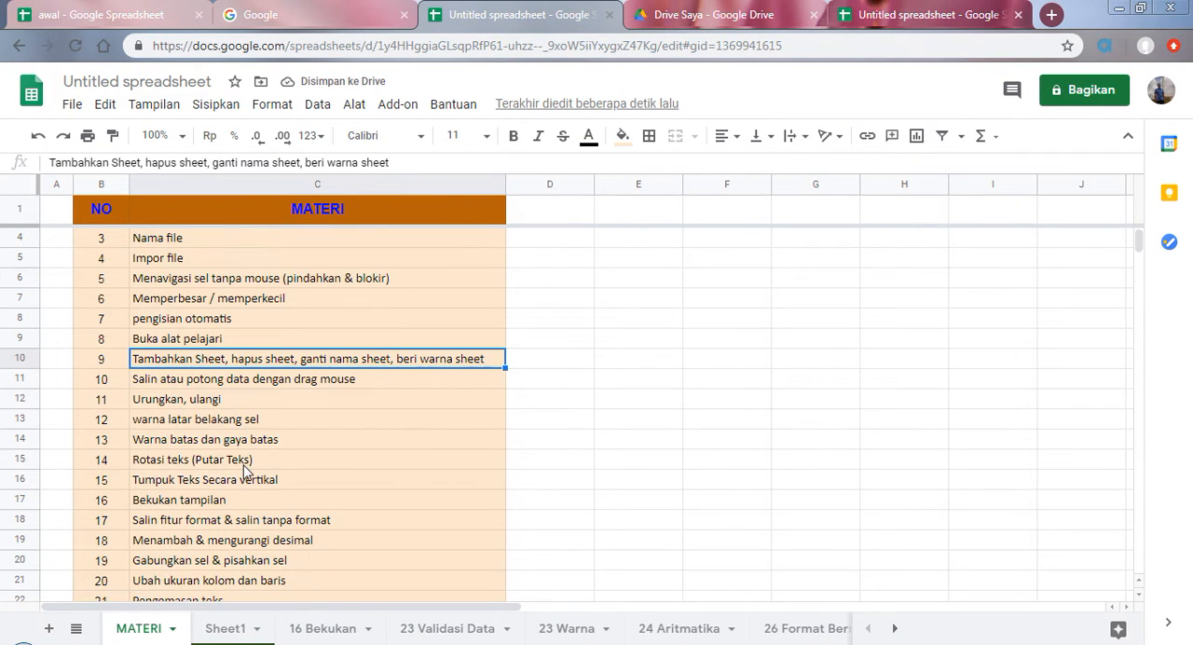
{"action": "scroll", "coordinate": [245, 472], "scroll_direction": "down", "scroll_amount": 1}
{"action": "scroll", "coordinate": [227, 442], "scroll_direction": "down", "scroll_amount": 1}
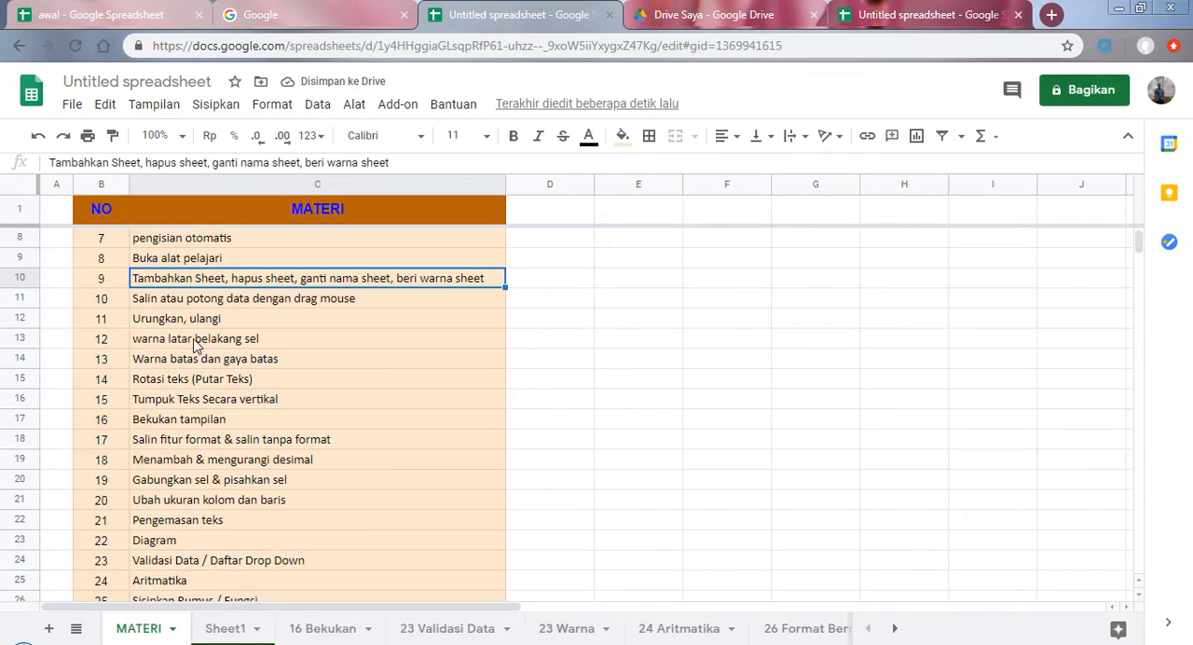
{"action": "left_click", "coordinate": [171, 307]}
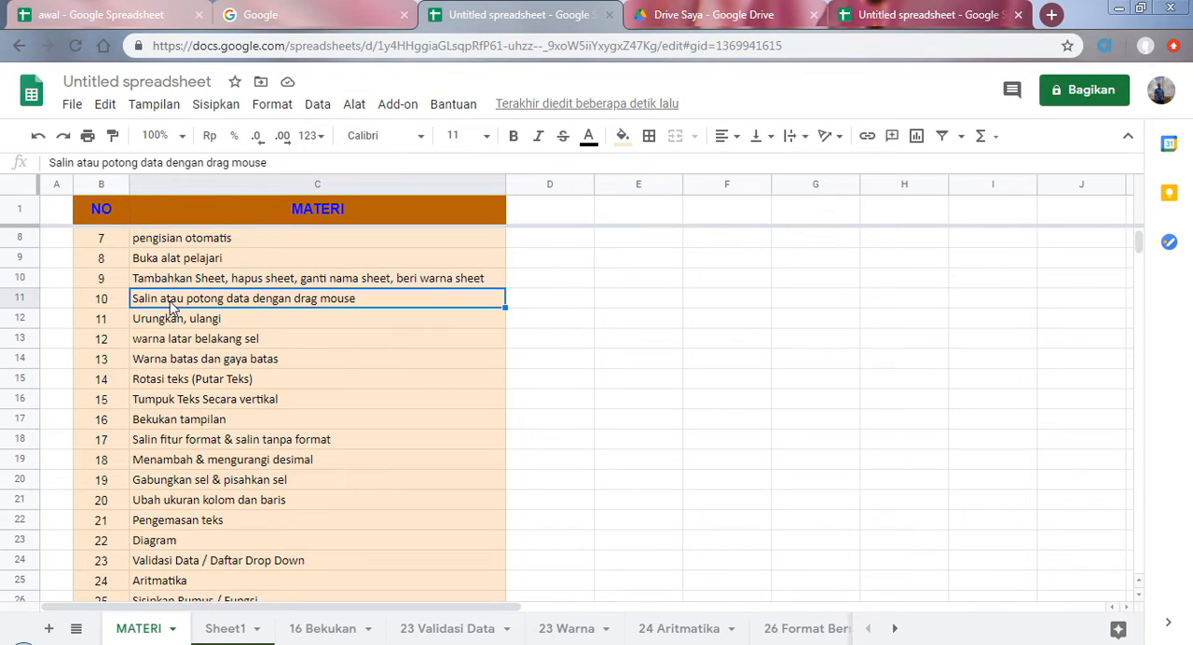
Step: Look over the cut, copy and paste commands on Sheet1, check the topic on MATERI, and return to Sheet1
{"action": "left_click", "coordinate": [228, 628]}
{"action": "left_click", "coordinate": [587, 308]}
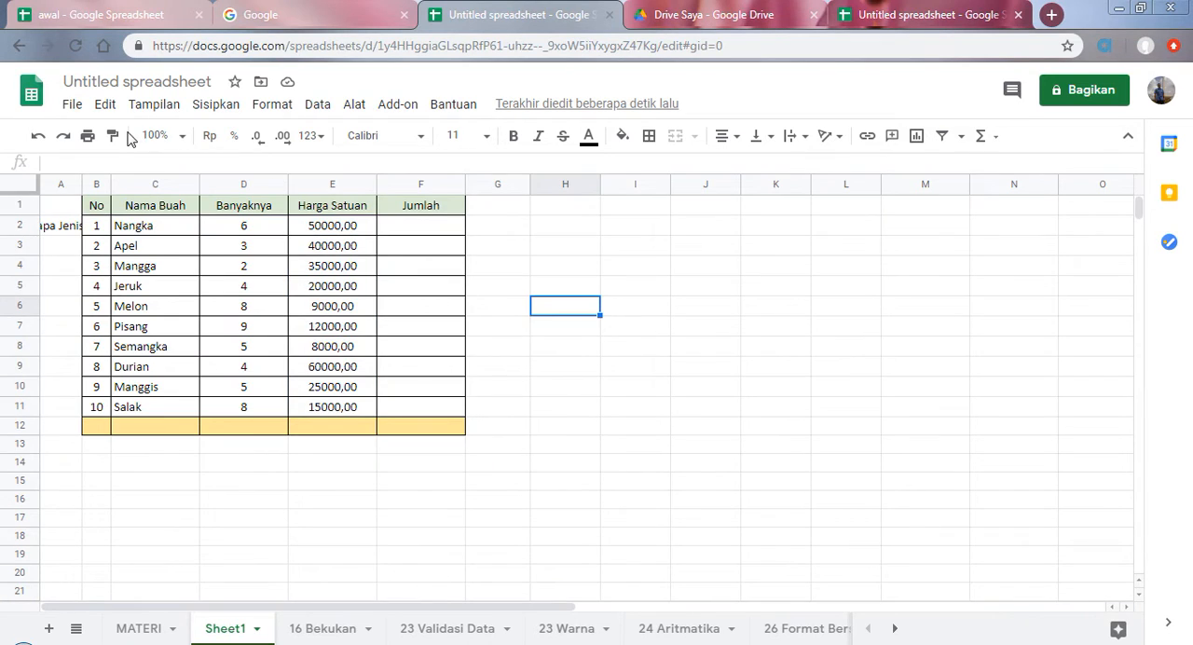
{"action": "left_click", "coordinate": [146, 108]}
{"action": "mouse_move", "coordinate": [101, 106]}
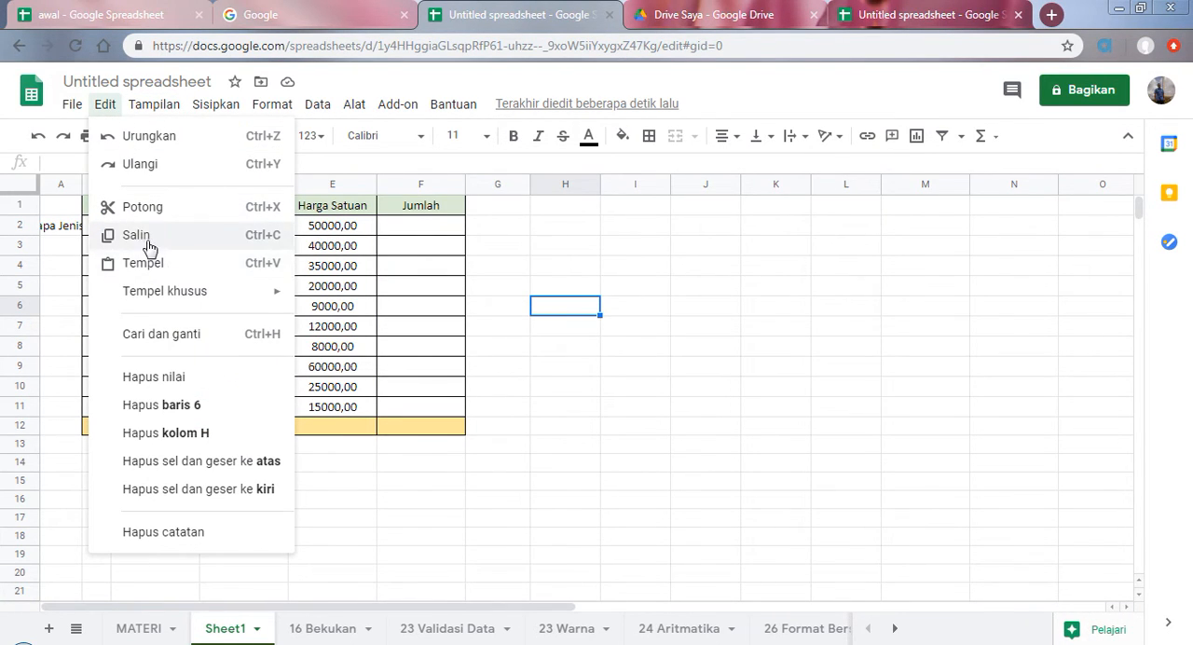
{"action": "left_click", "coordinate": [680, 340]}
{"action": "left_click", "coordinate": [519, 266]}
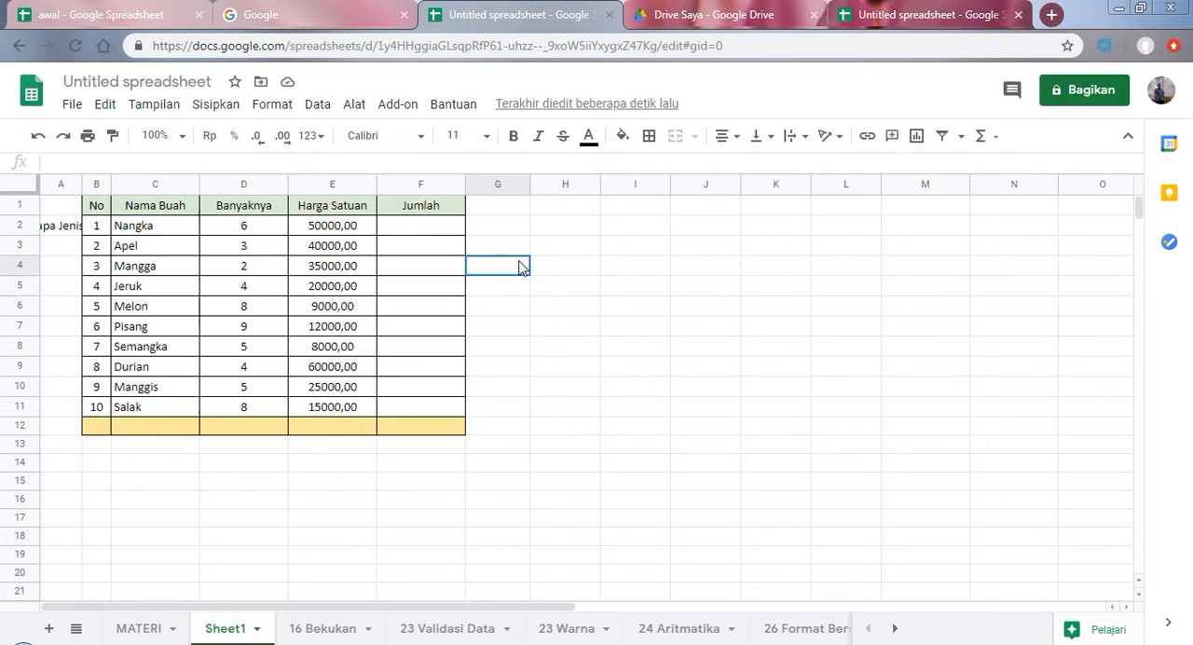
{"action": "left_click", "coordinate": [138, 631]}
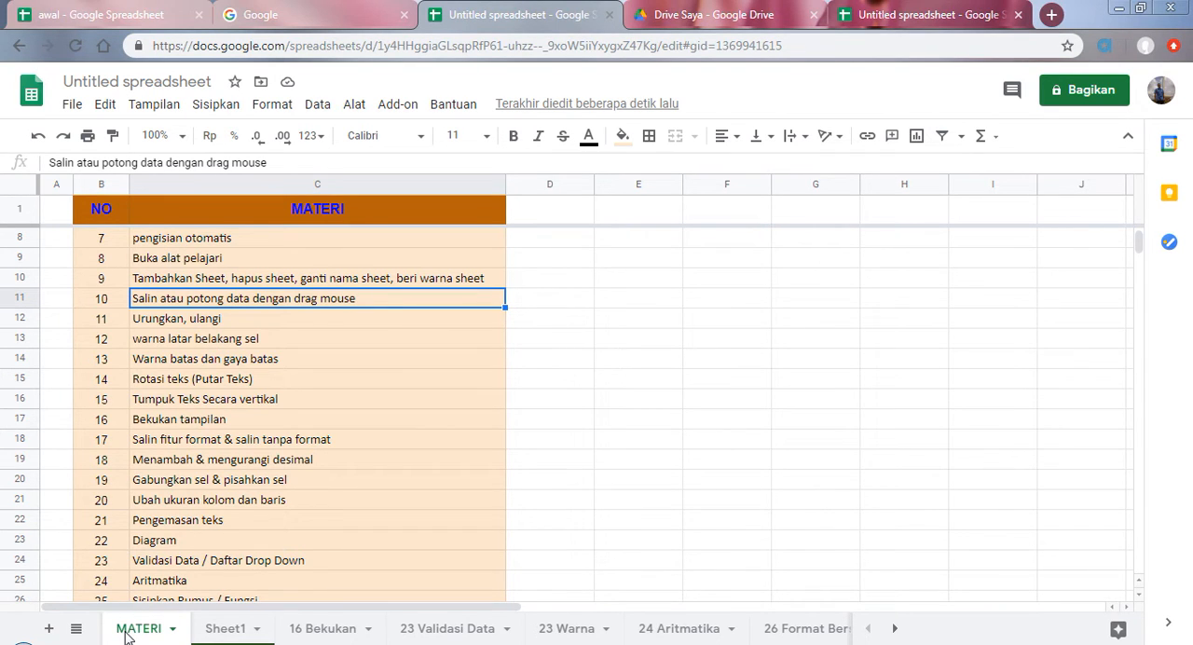
{"action": "left_click", "coordinate": [222, 631]}
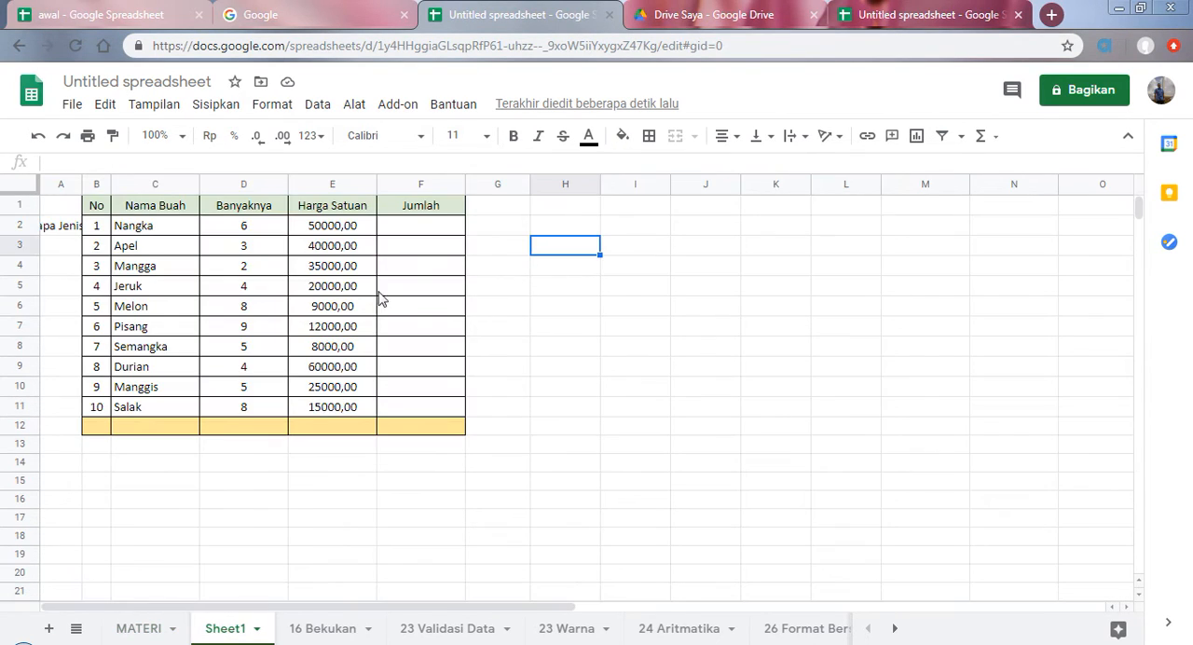
Step: Move the Nangka price from E2 to I2 on Sheet1 and autofill it across to K2
{"action": "left_click", "coordinate": [324, 233]}
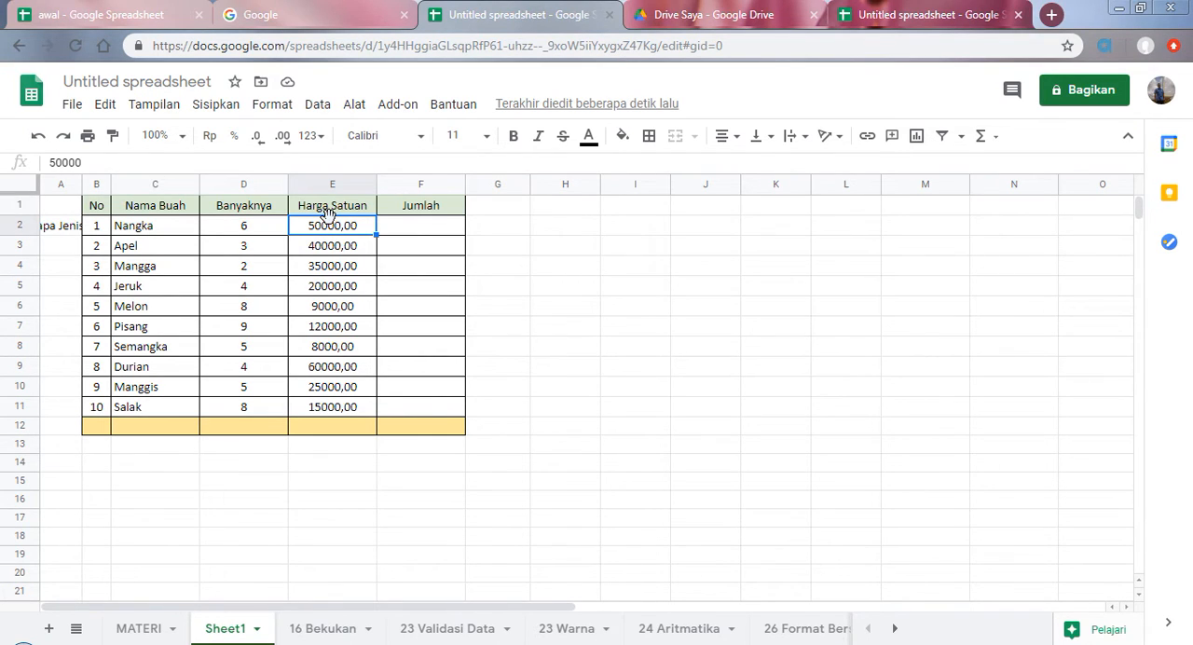
{"action": "left_click_drag", "start_coordinate": [328, 219], "coordinate": [627, 231]}
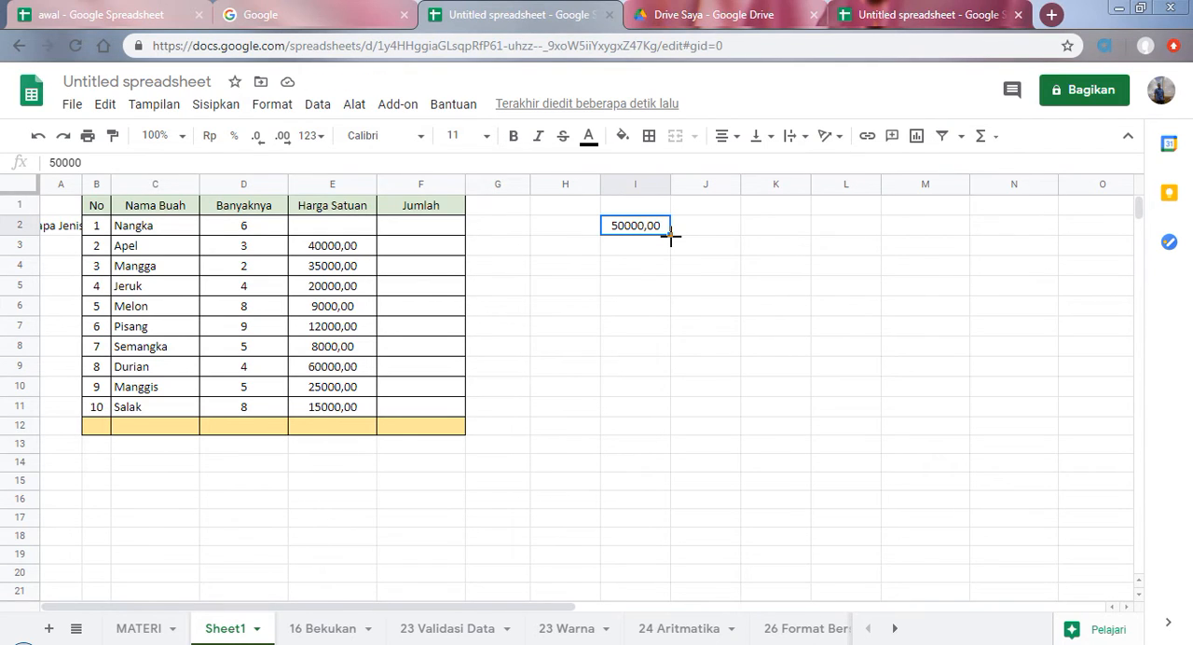
{"action": "left_click_drag", "start_coordinate": [671, 237], "coordinate": [803, 227]}
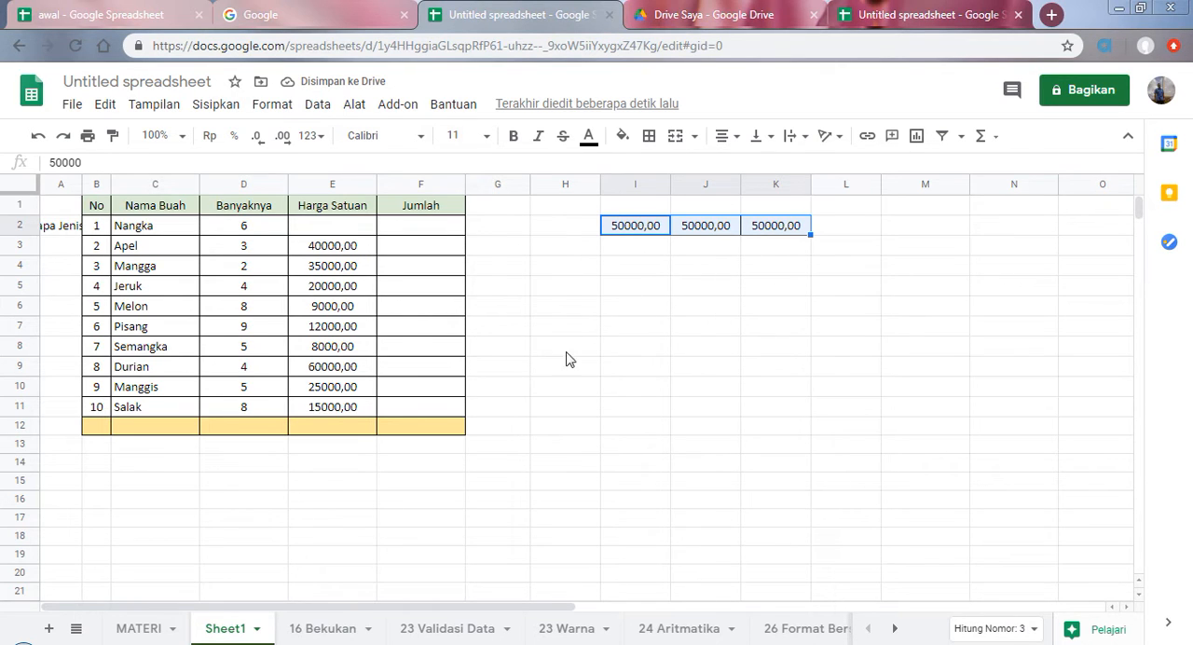
Step: Select the "Urungkan, ulangi" topic on the MATERI sheet and return to Sheet1
{"action": "left_click", "coordinate": [132, 629]}
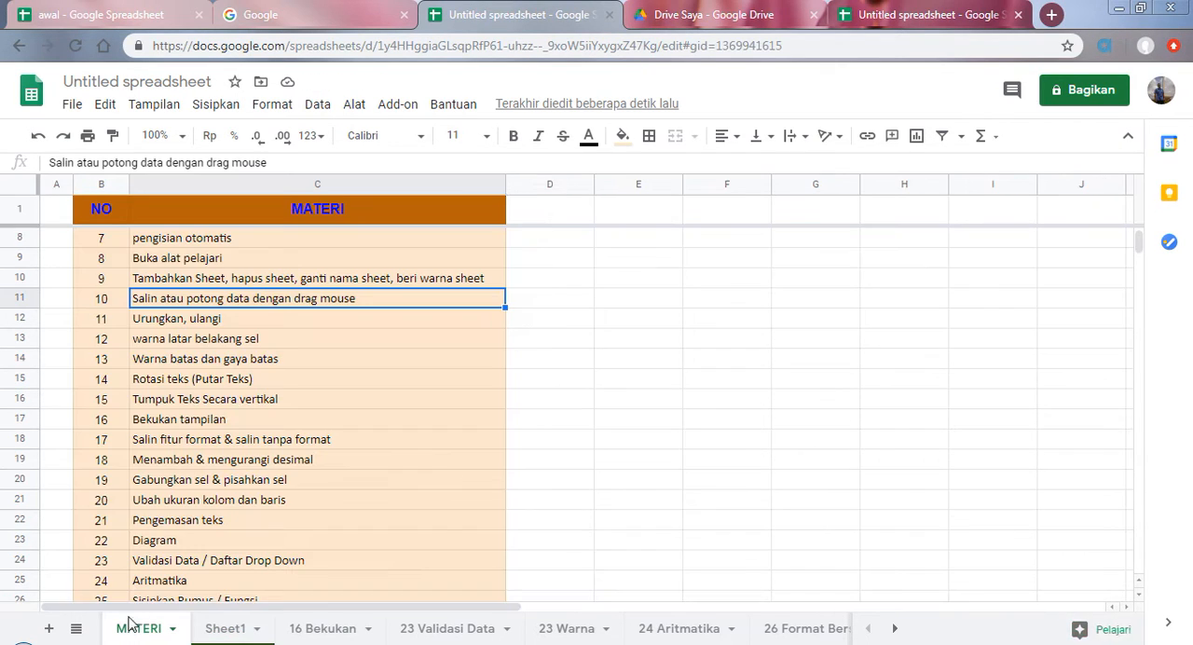
{"action": "left_click", "coordinate": [164, 325]}
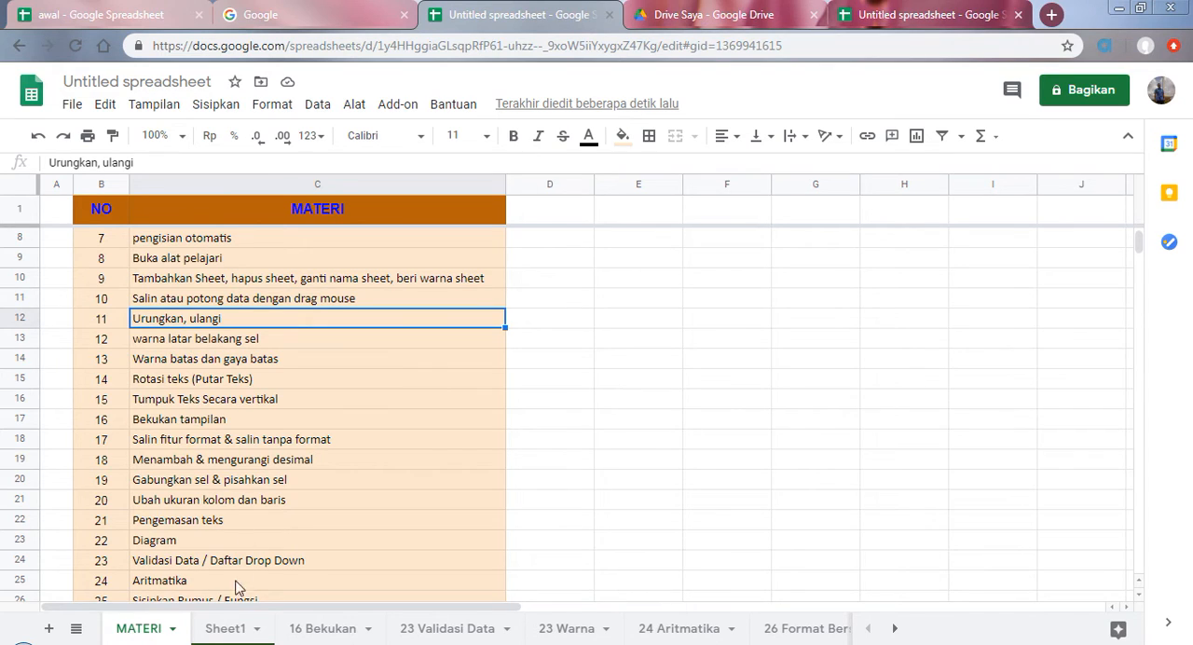
{"action": "left_click", "coordinate": [221, 639]}
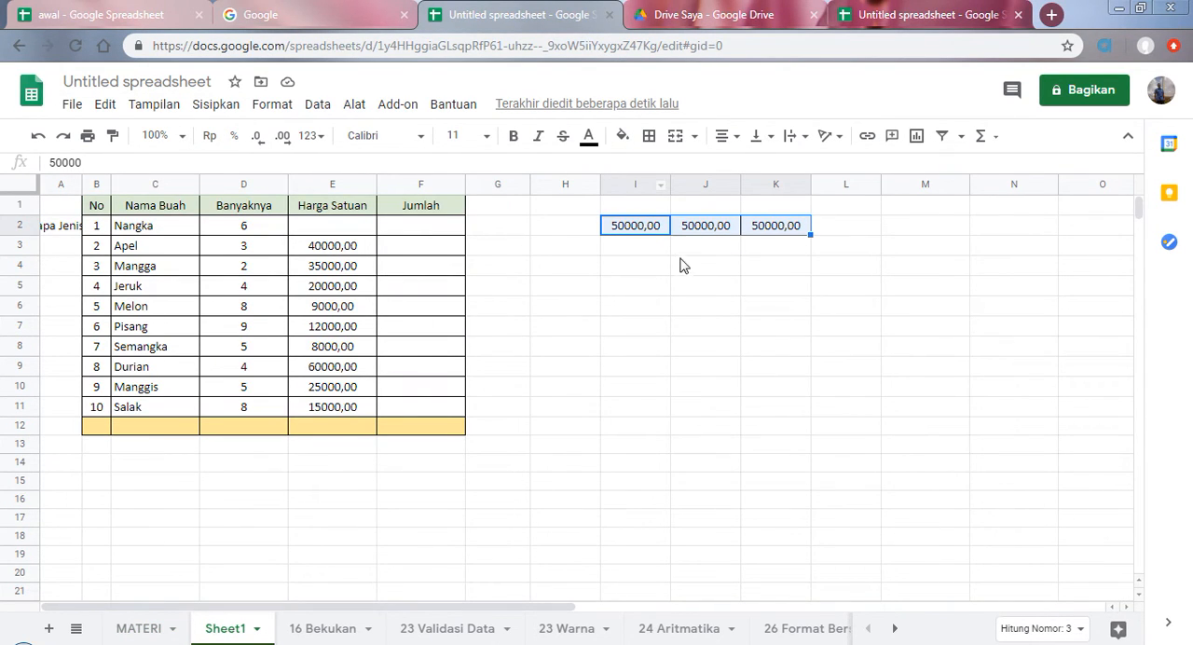
Step: Undo the autofill and the move of the Nangka price, redo the move, and undo it again
{"action": "left_click", "coordinate": [35, 140]}
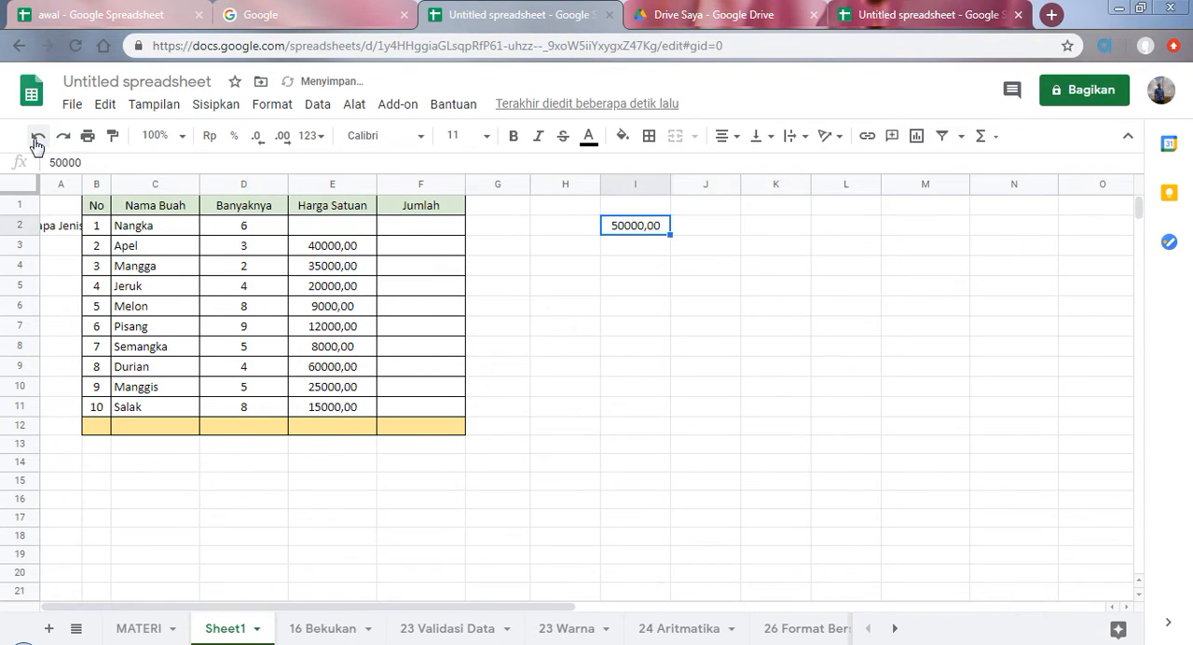
{"action": "left_click", "coordinate": [35, 140]}
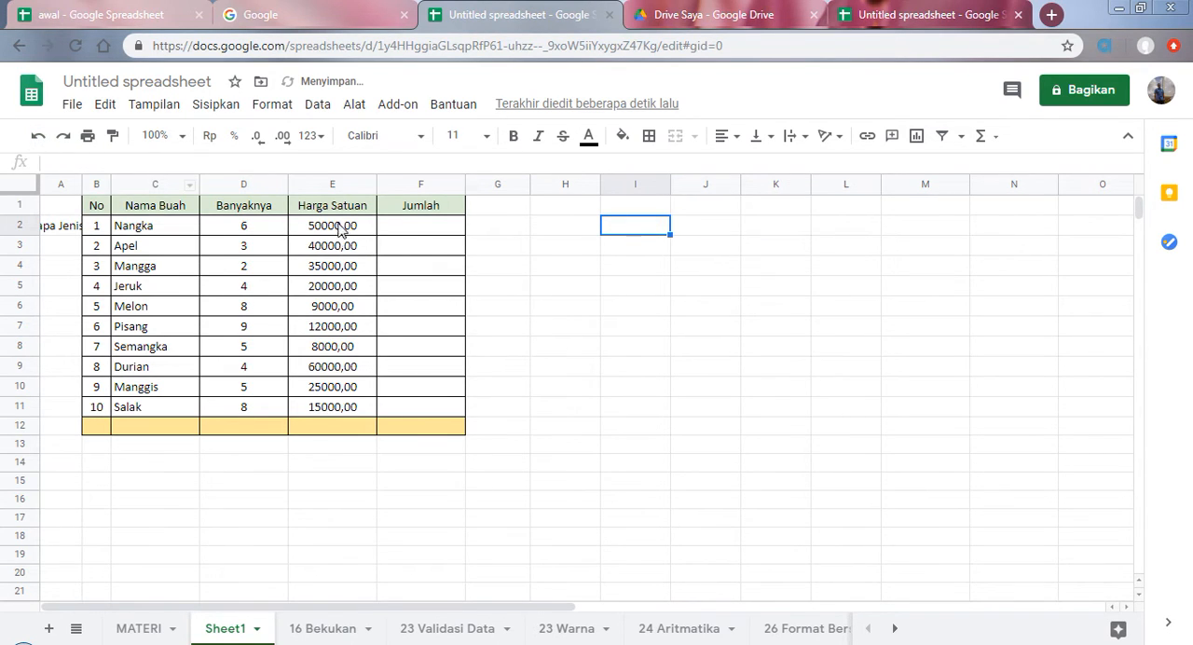
{"action": "left_click", "coordinate": [62, 136]}
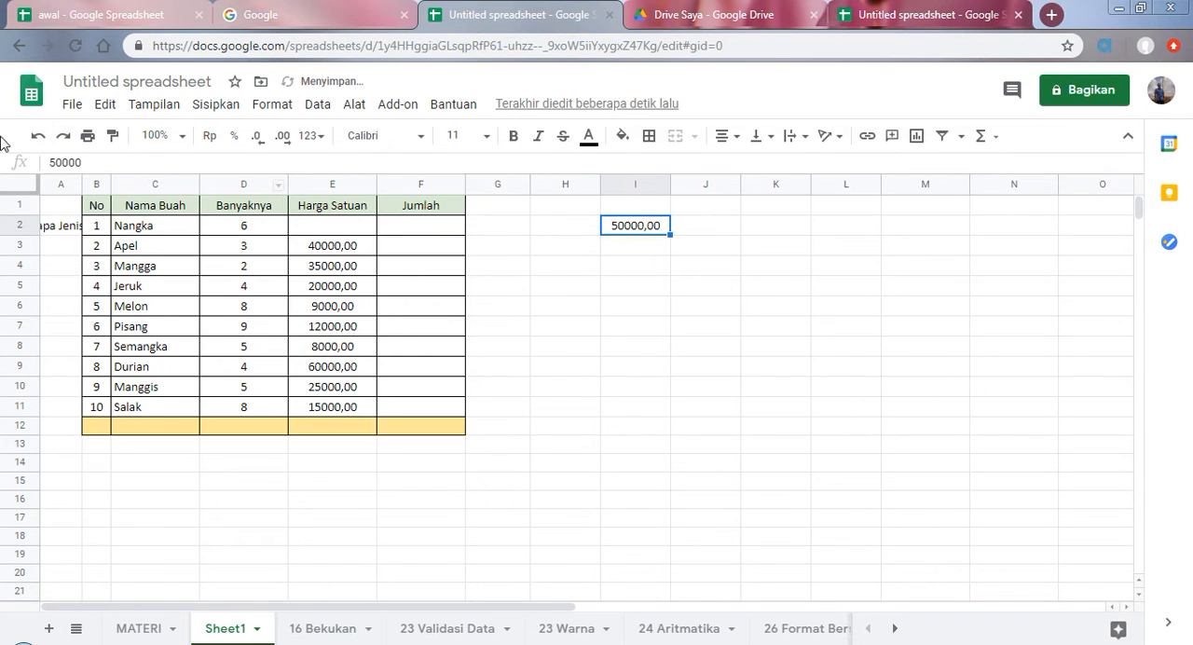
{"action": "left_click", "coordinate": [37, 136]}
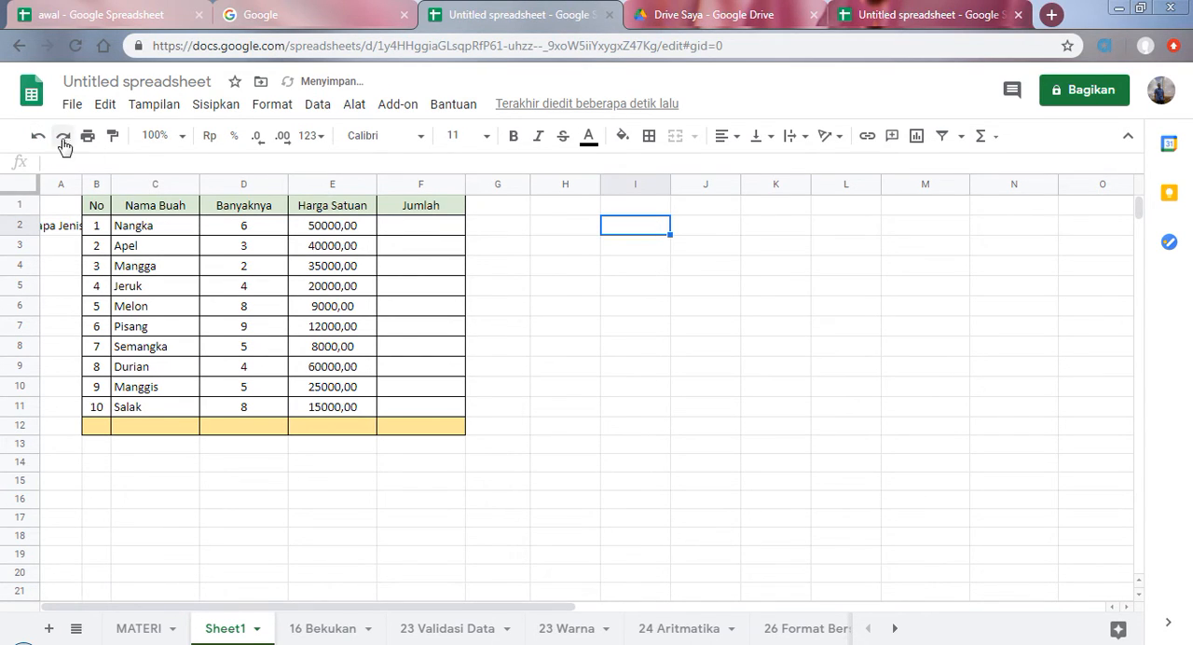
{"action": "left_click", "coordinate": [106, 106]}
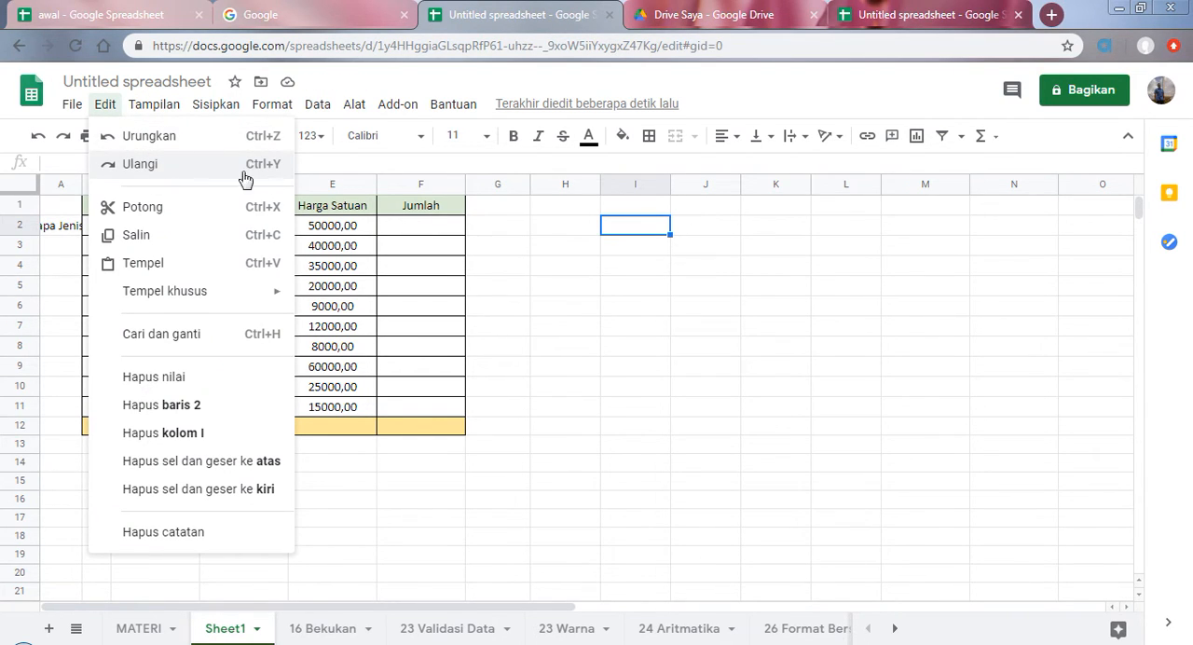
{"action": "left_click", "coordinate": [101, 106]}
Step: Select the "warna latar belakang sel" topic on the MATERI sheet and return to Sheet1
{"action": "left_click", "coordinate": [142, 631]}
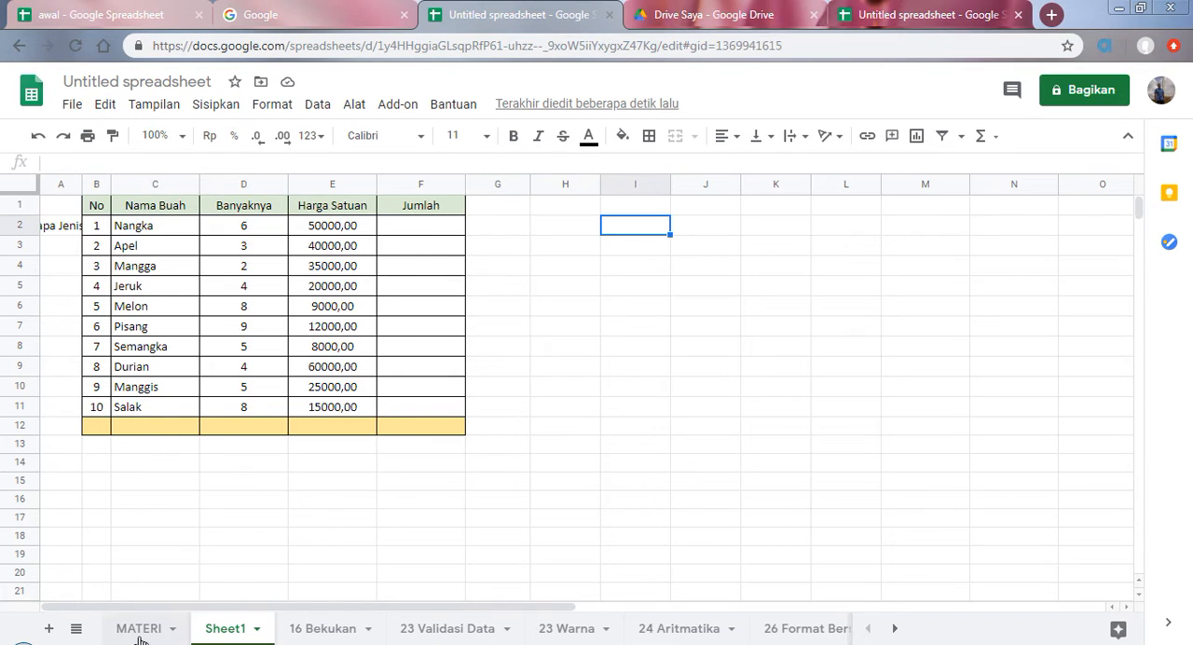
{"action": "left_click", "coordinate": [164, 345]}
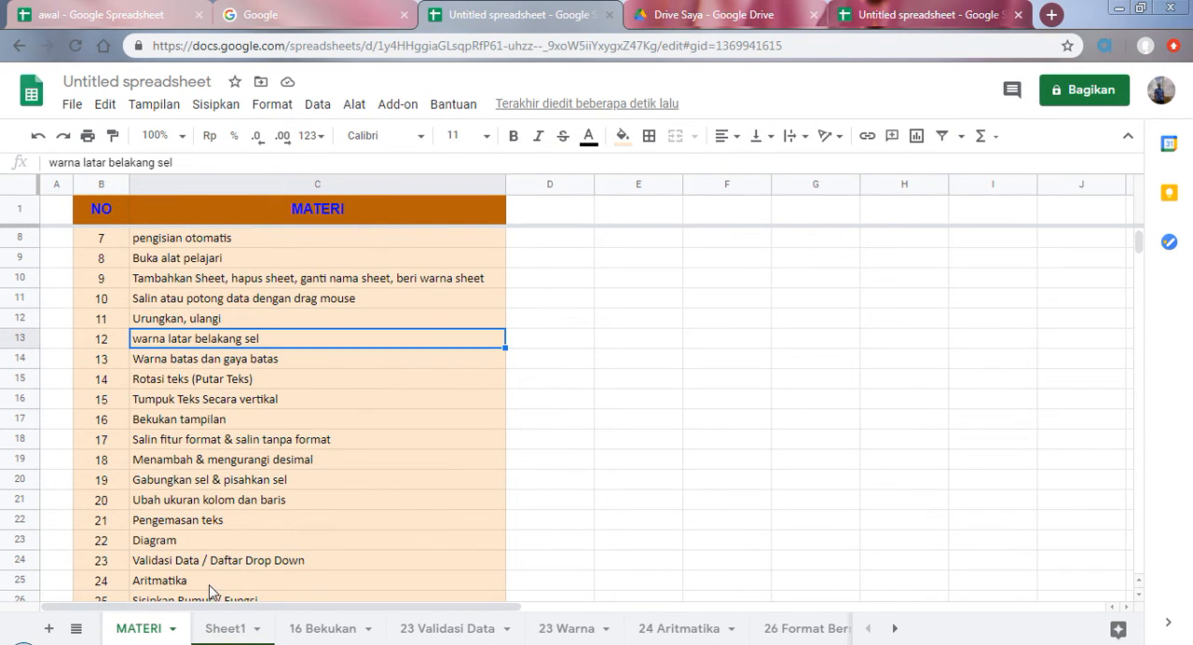
{"action": "left_click", "coordinate": [223, 629]}
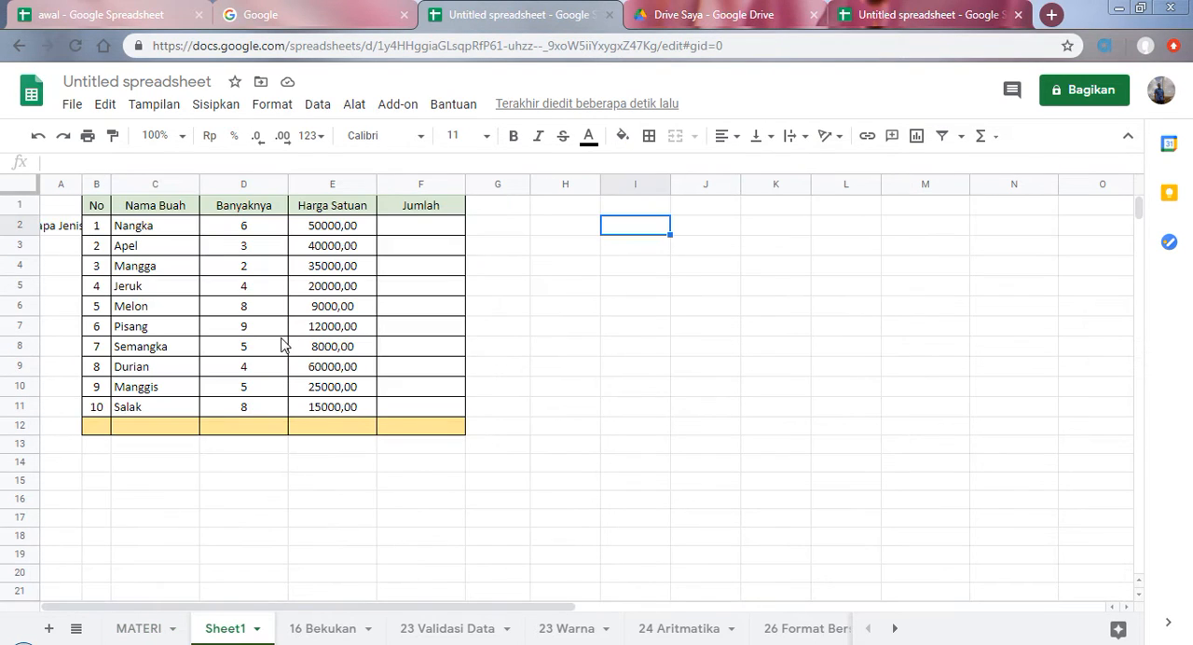
Step: Try yellow and green background fills on the Apel price in E3, and reset the cell's fill color
{"action": "left_click", "coordinate": [330, 273]}
{"action": "left_click", "coordinate": [315, 247]}
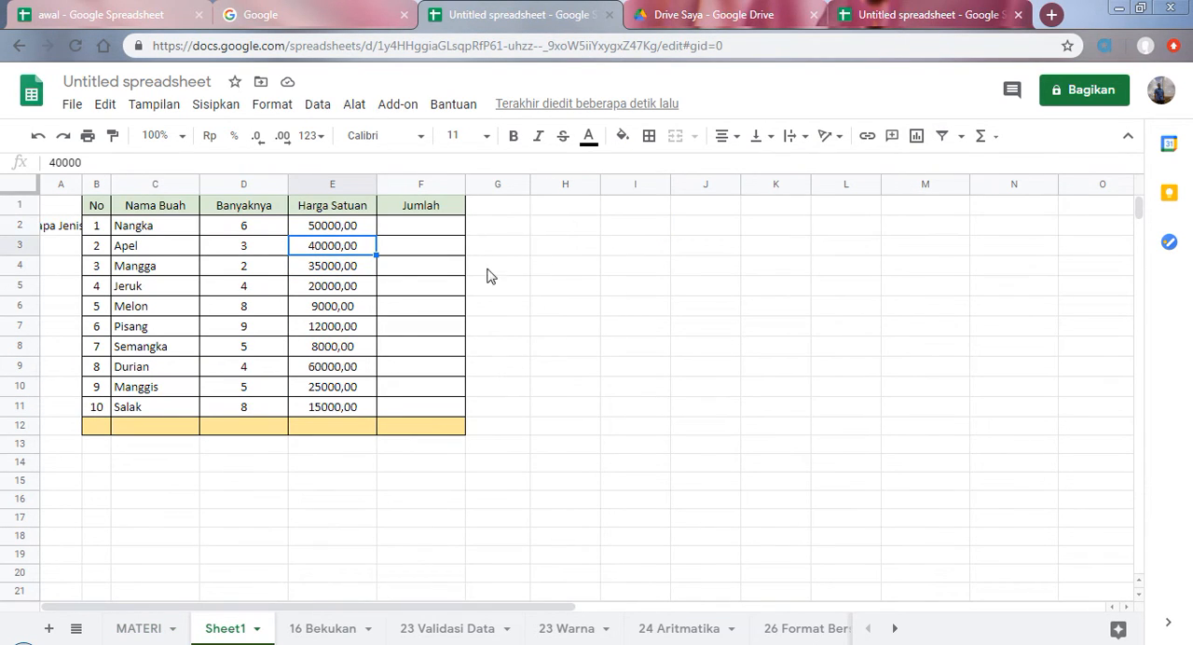
{"action": "left_click", "coordinate": [626, 139]}
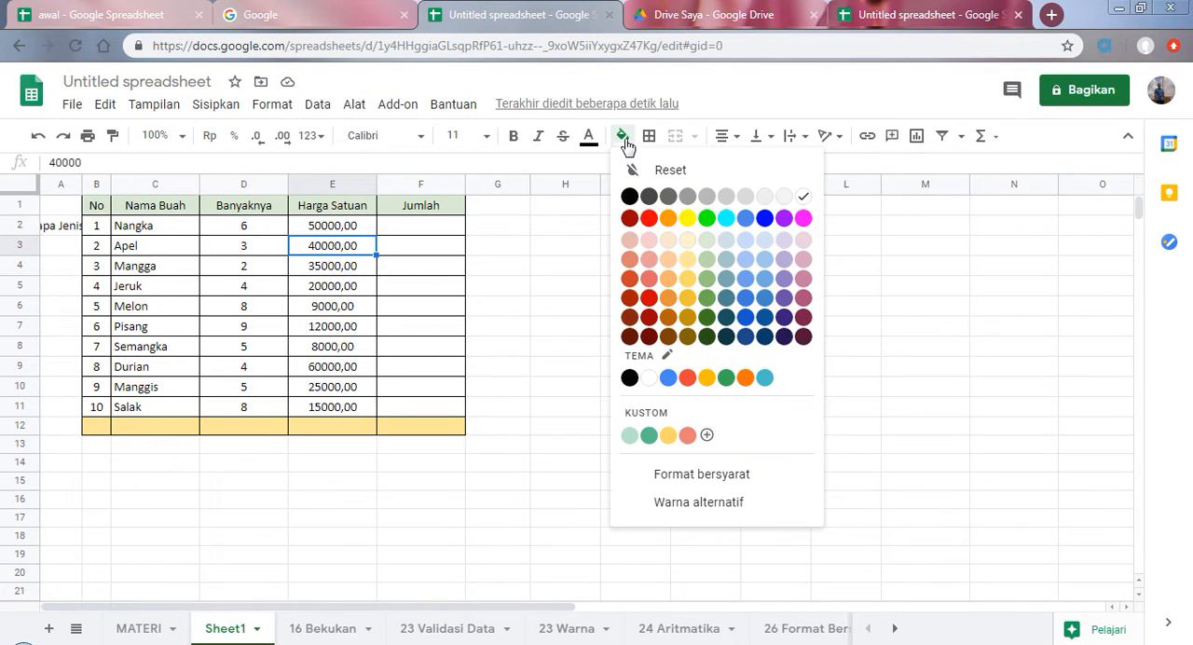
{"action": "left_click", "coordinate": [686, 219]}
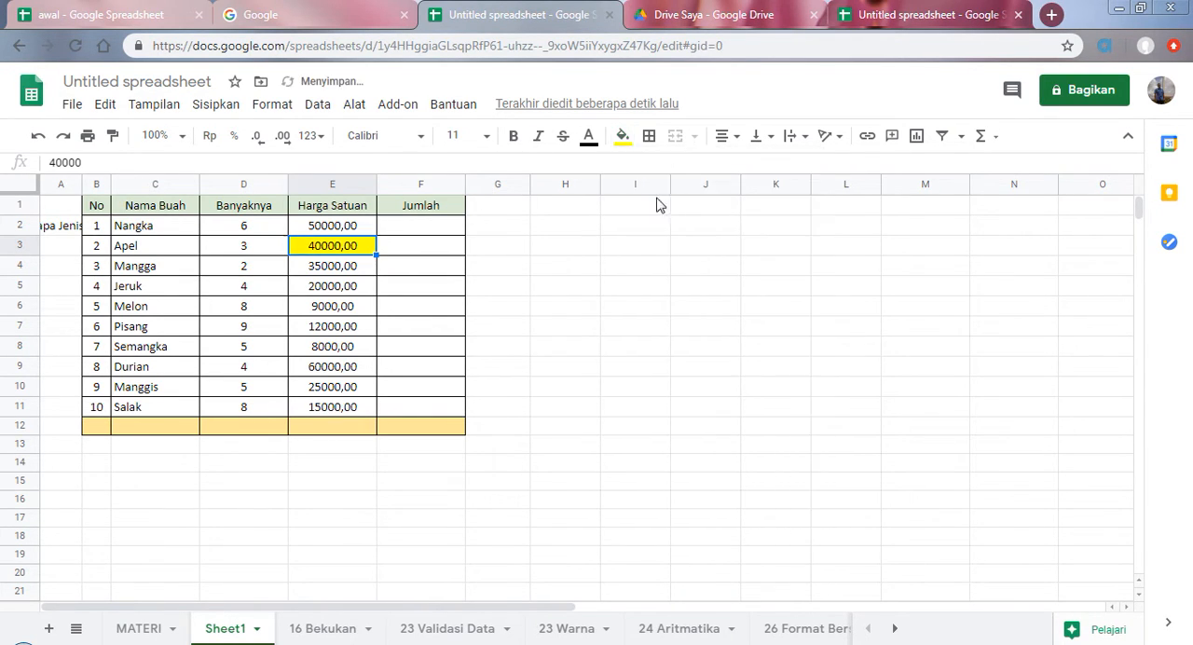
{"action": "left_click", "coordinate": [628, 141]}
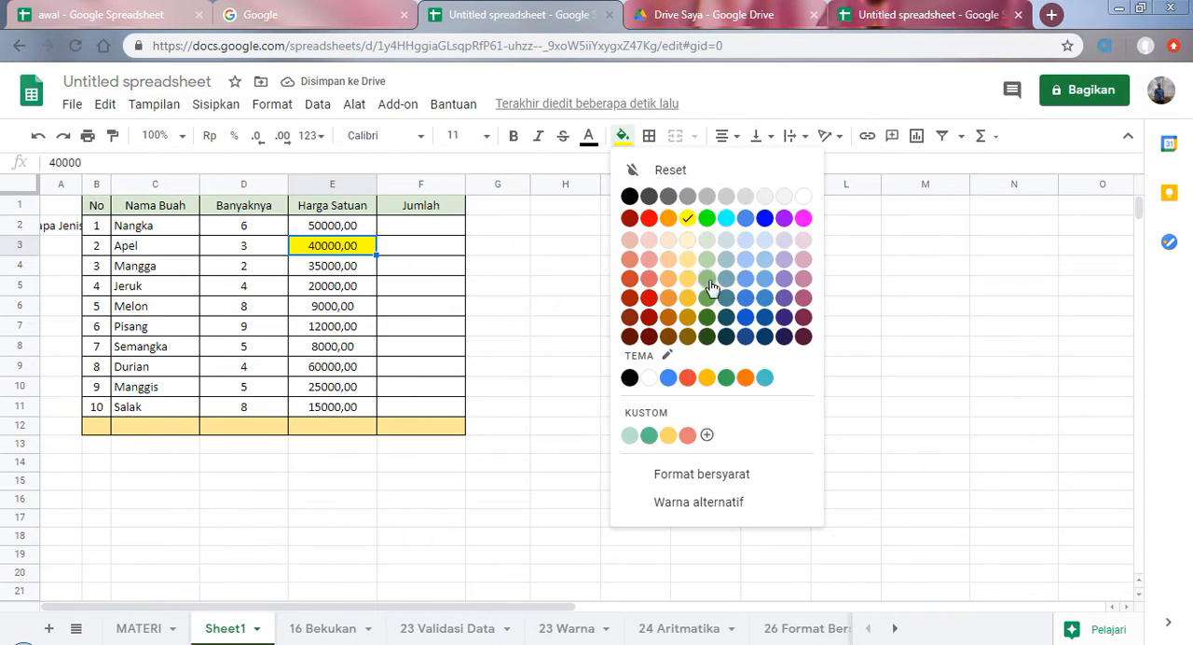
{"action": "left_click", "coordinate": [700, 309]}
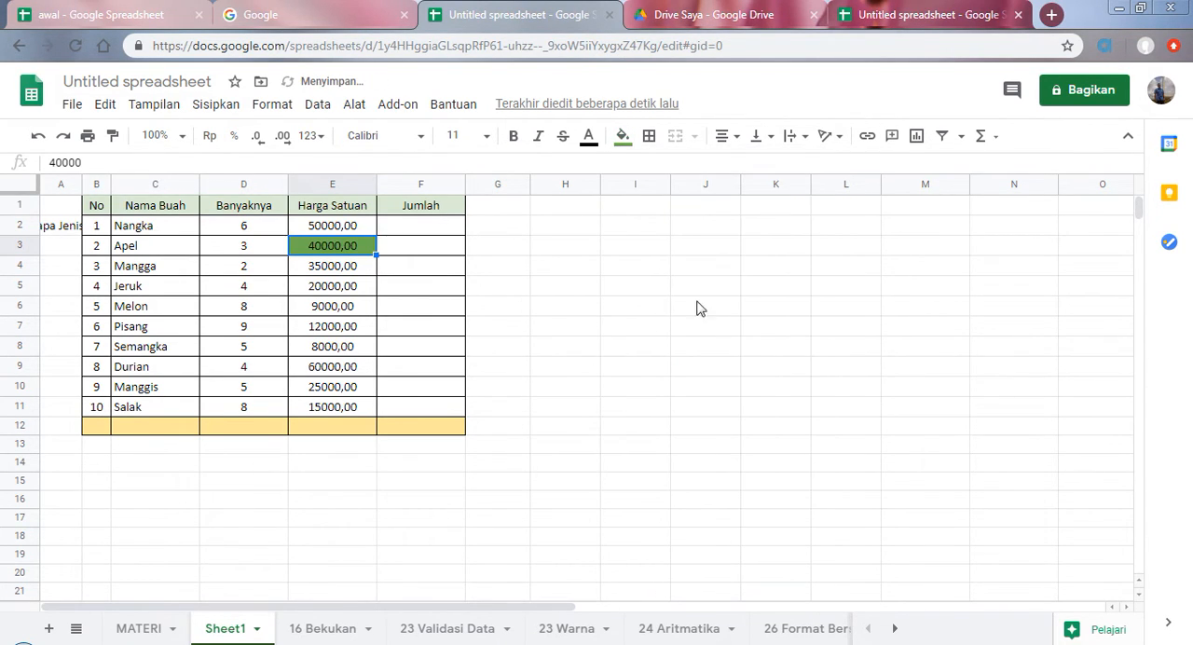
{"action": "left_click", "coordinate": [626, 139]}
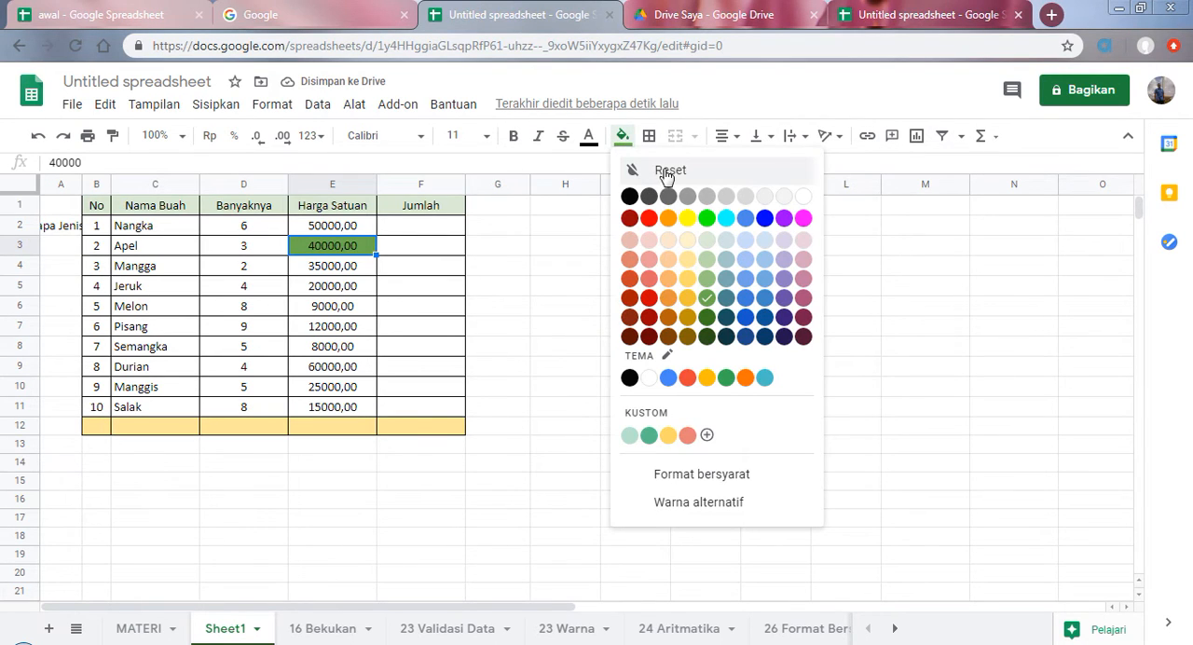
{"action": "left_click", "coordinate": [658, 168]}
{"action": "left_click", "coordinate": [343, 265]}
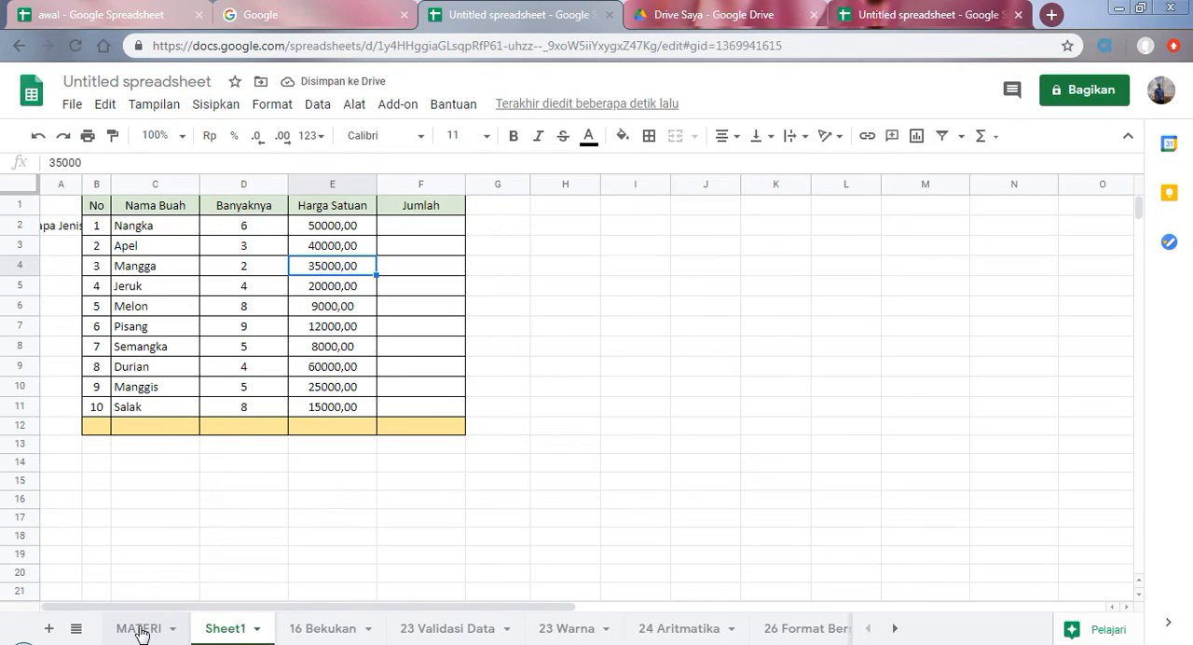
Step: Select the "Warna batas dan gaya batas" topic on the MATERI sheet
{"action": "left_click", "coordinate": [141, 631]}
{"action": "left_click", "coordinate": [177, 364]}
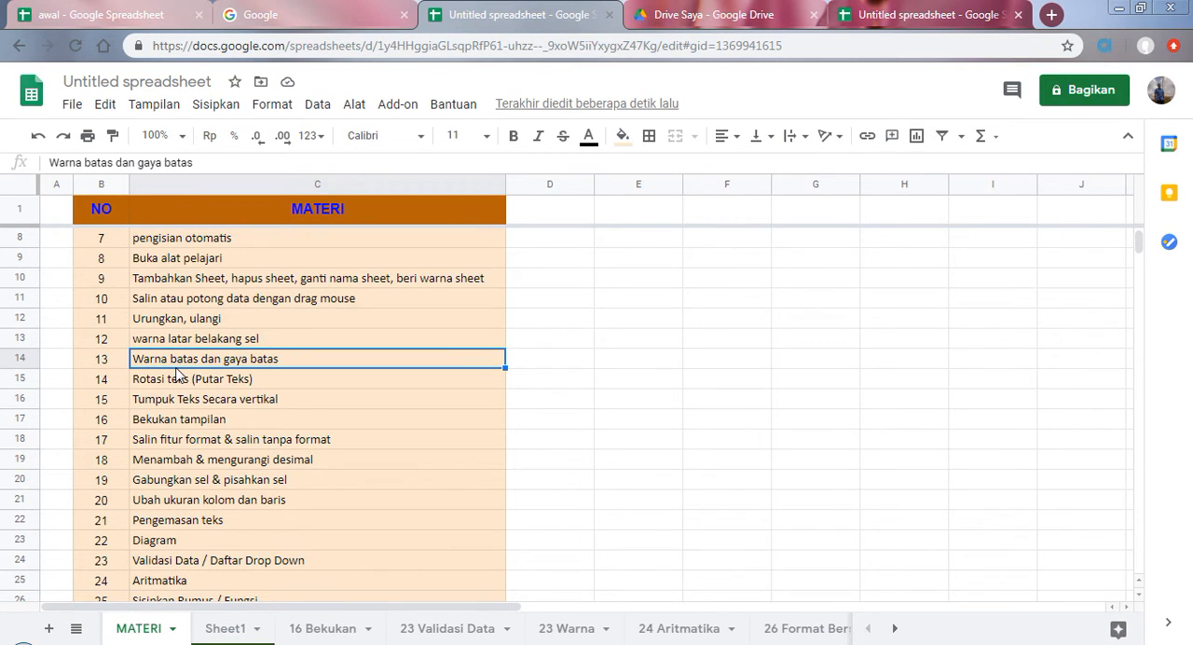
Step: Return to Sheet1 and hide its gridlines
{"action": "left_click", "coordinate": [229, 633]}
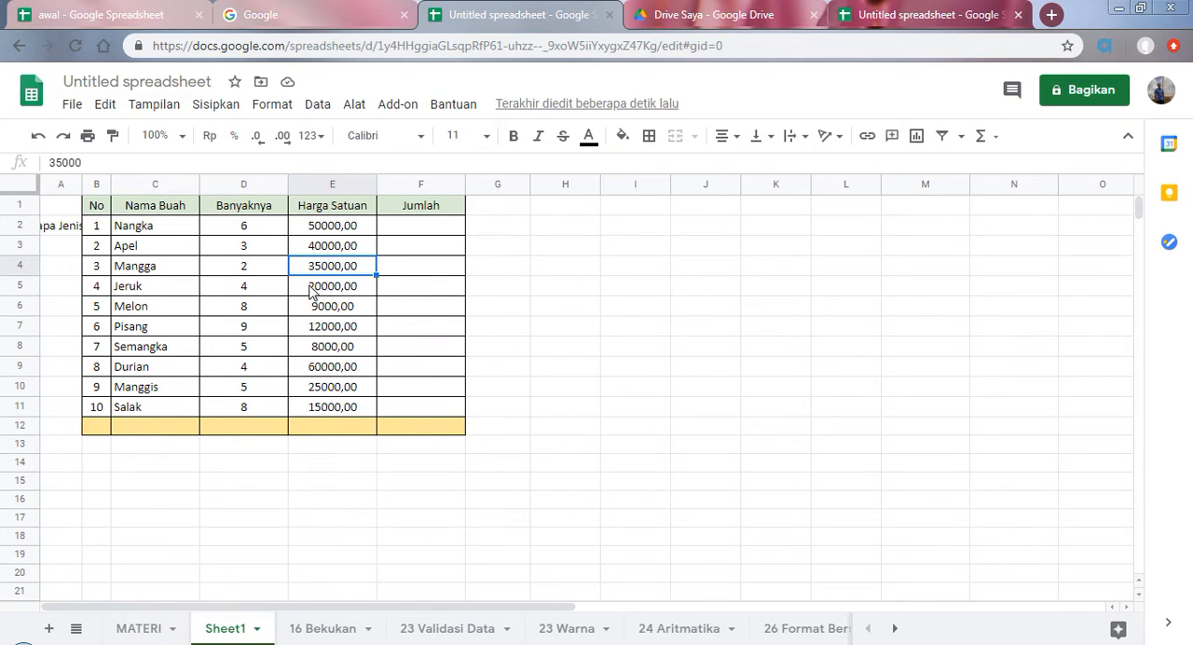
{"action": "left_click", "coordinate": [560, 270]}
{"action": "left_click", "coordinate": [615, 330]}
{"action": "left_click", "coordinate": [567, 265]}
{"action": "left_click", "coordinate": [561, 209]}
{"action": "left_click", "coordinate": [571, 268]}
{"action": "left_click", "coordinate": [571, 289]}
{"action": "left_click", "coordinate": [565, 270]}
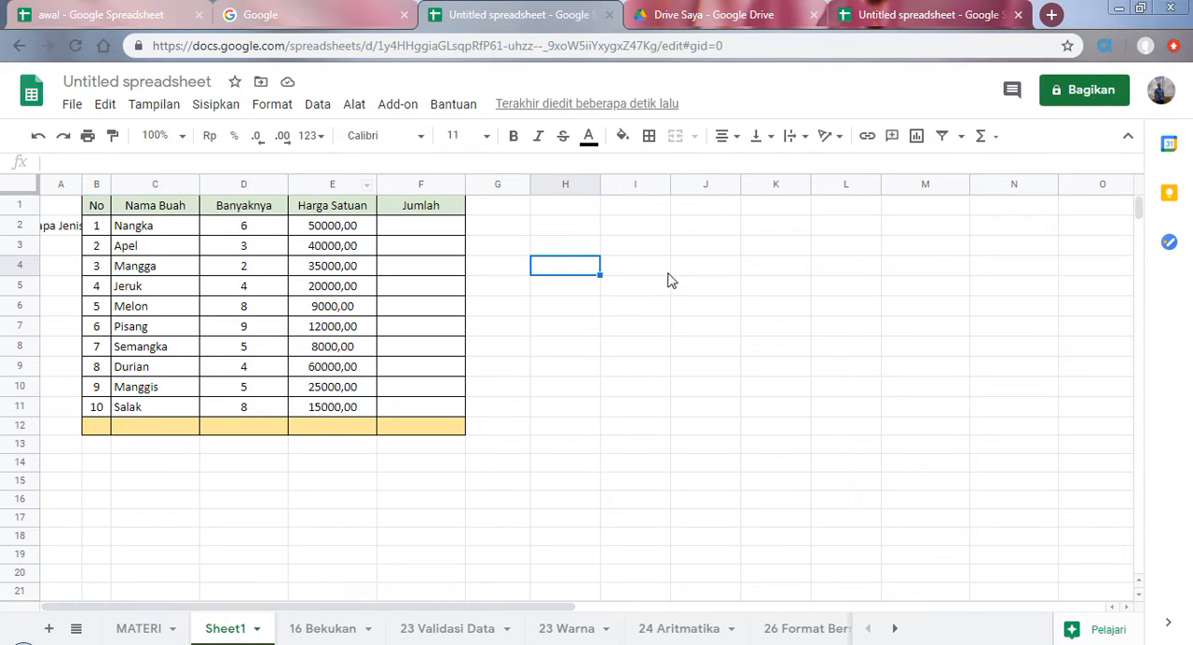
{"action": "left_click", "coordinate": [149, 106]}
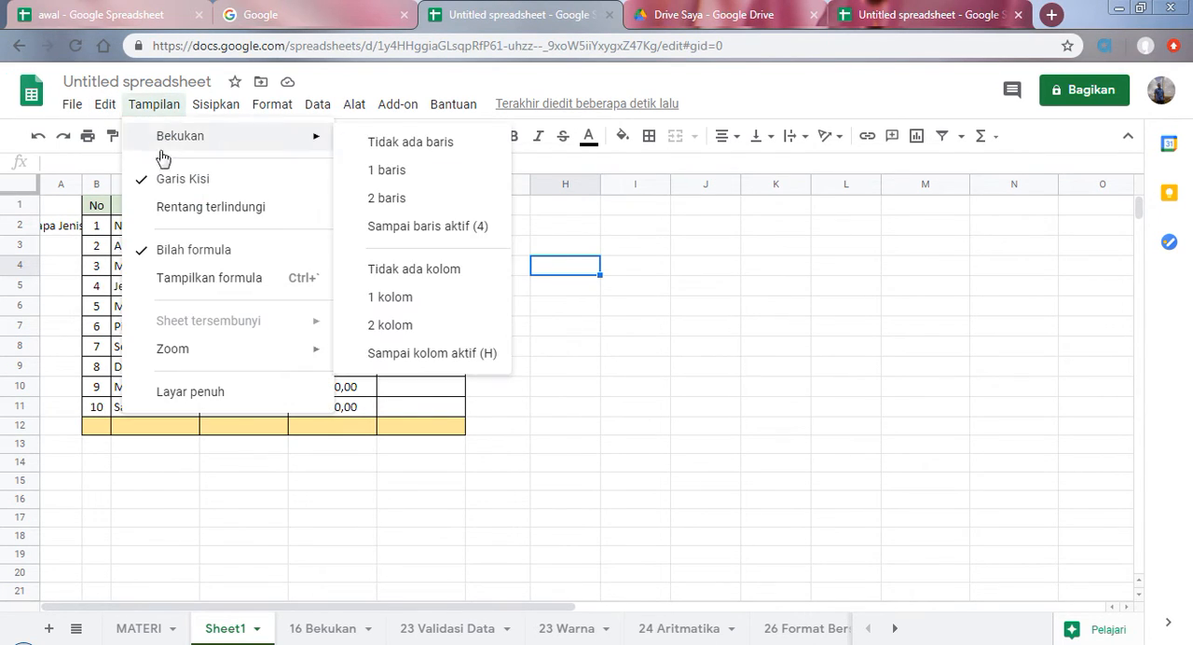
{"action": "left_click", "coordinate": [172, 178]}
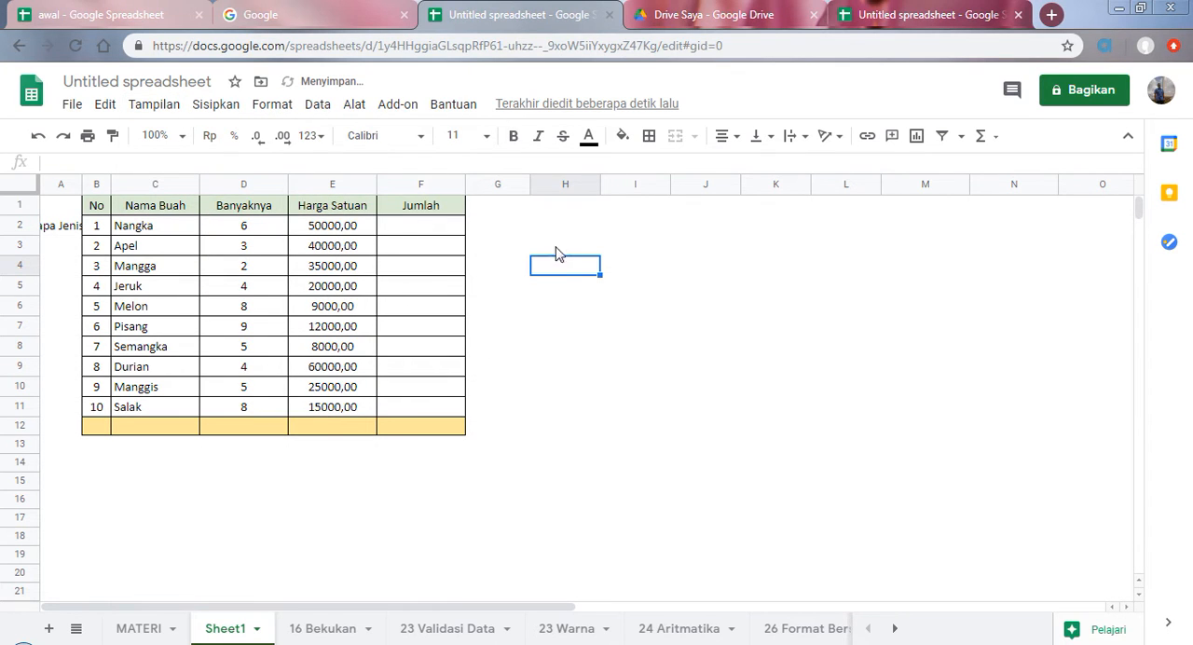
Step: Apply a blue outer border to empty cell H3
{"action": "key", "text": "Right"}
{"action": "key", "text": "Left"}
{"action": "key", "text": "Right"}
{"action": "key", "text": "Right"}
{"action": "left_click", "coordinate": [575, 251]}
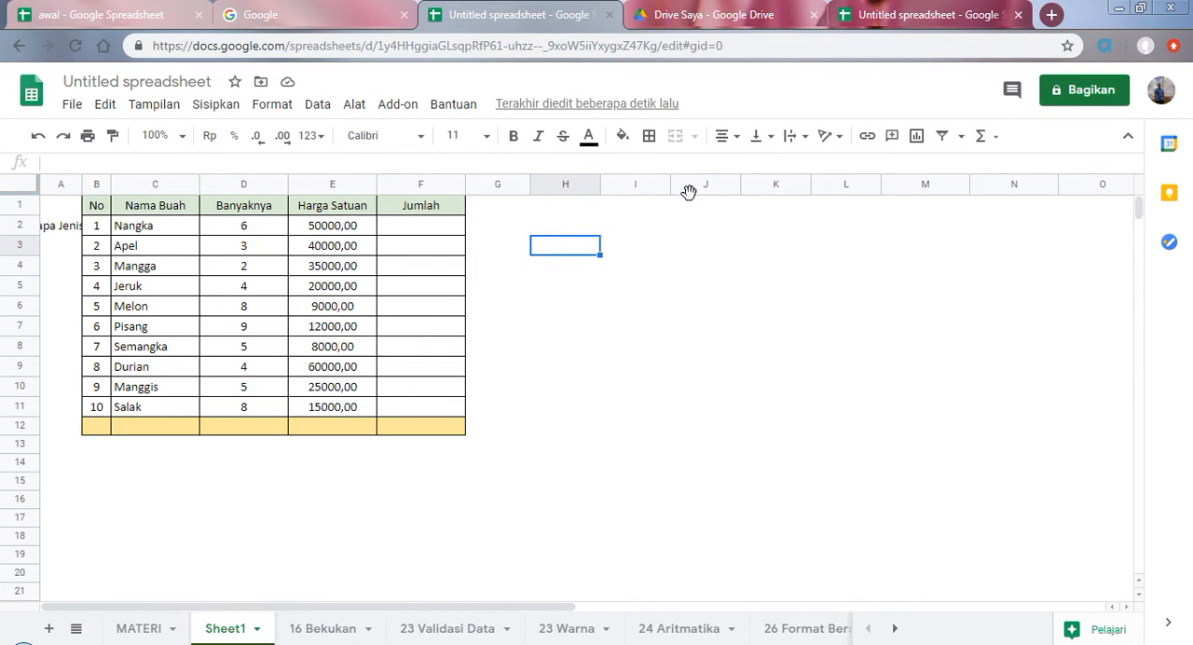
{"action": "left_click", "coordinate": [654, 143]}
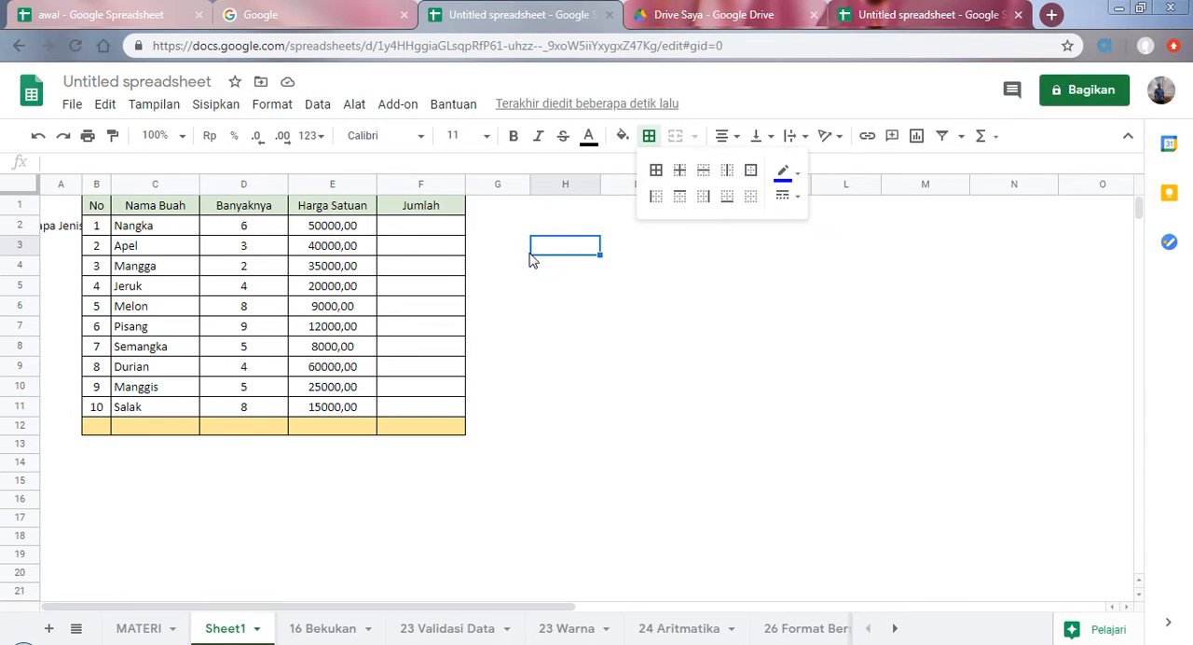
{"action": "left_click", "coordinate": [750, 177]}
{"action": "left_click", "coordinate": [633, 270]}
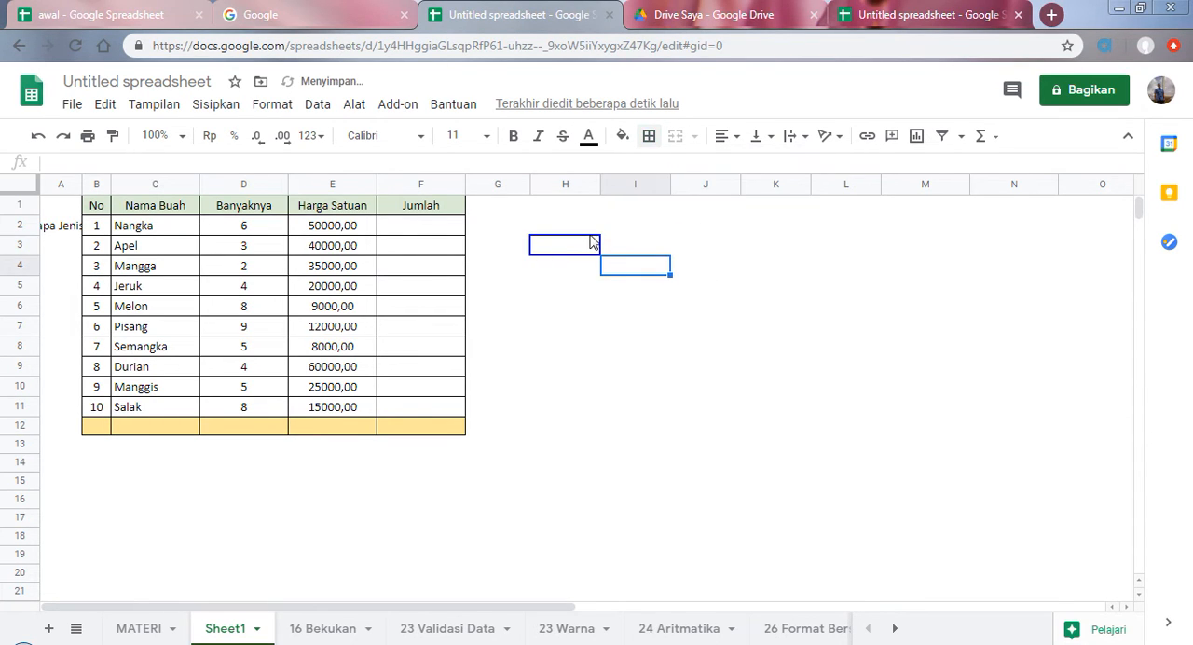
{"action": "left_click", "coordinate": [608, 289]}
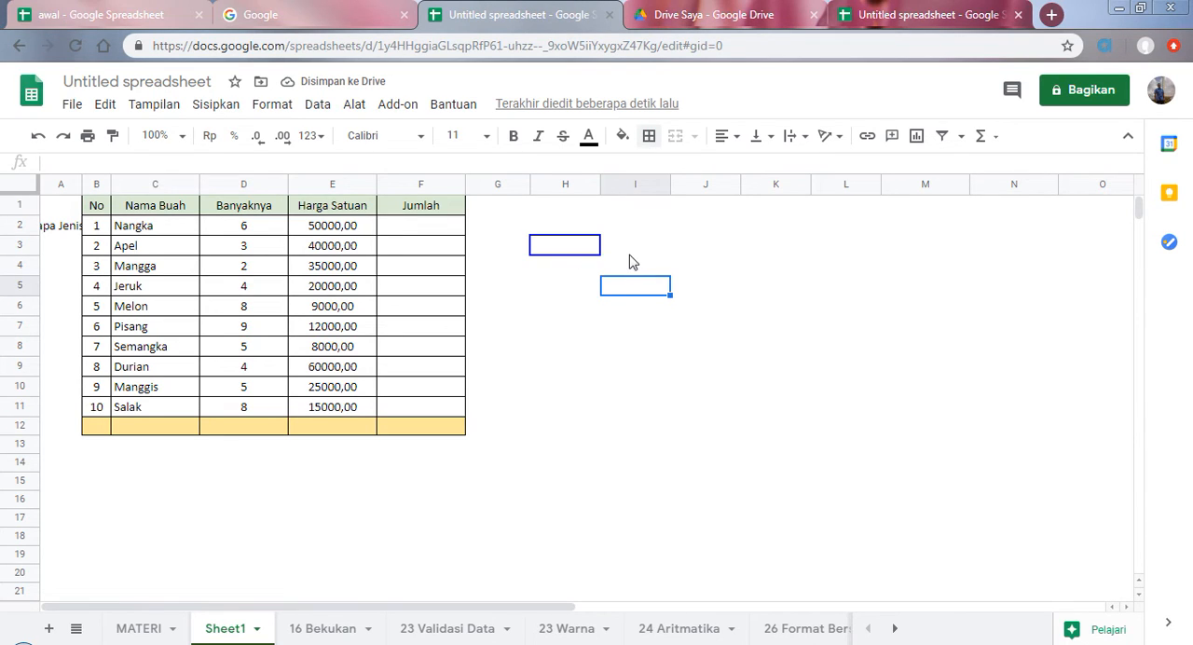
Step: Set the border color to black and apply an outer border to cell I4
{"action": "left_click", "coordinate": [632, 253]}
{"action": "left_click", "coordinate": [637, 274]}
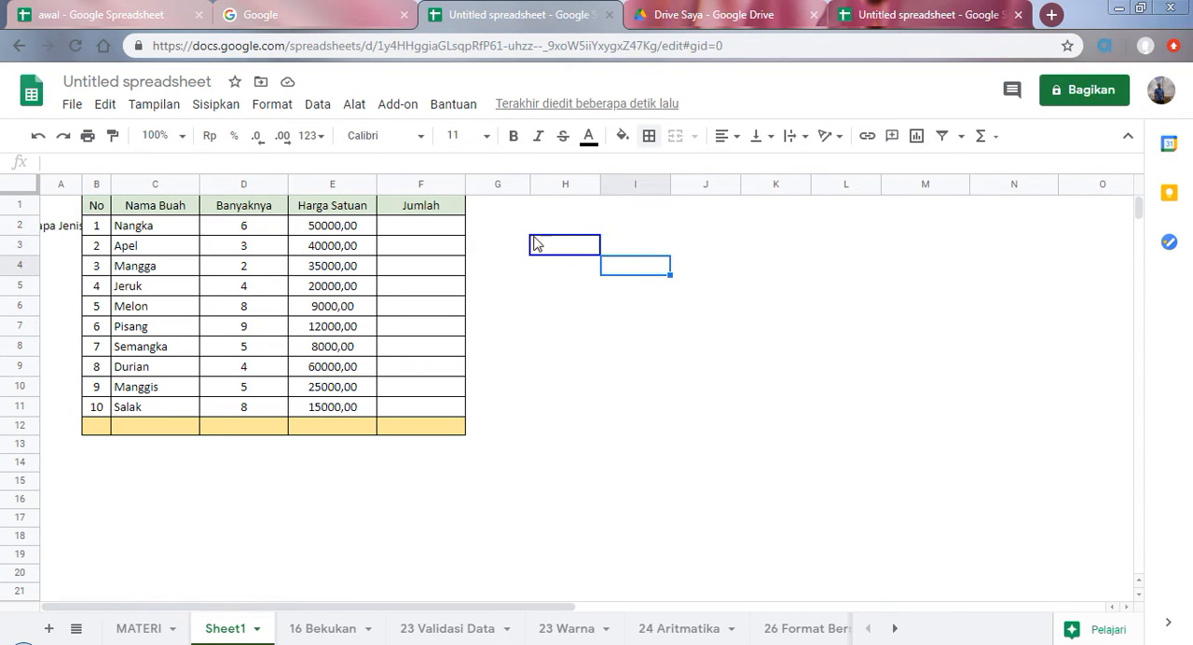
{"action": "left_click", "coordinate": [650, 137]}
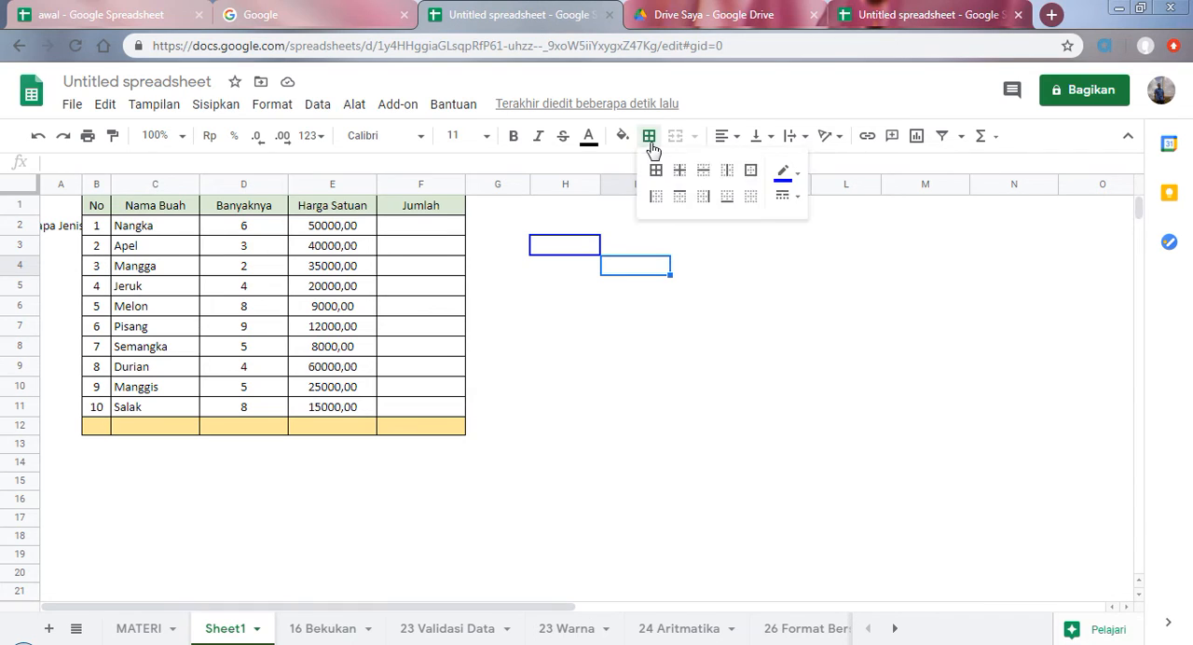
{"action": "left_click", "coordinate": [785, 174]}
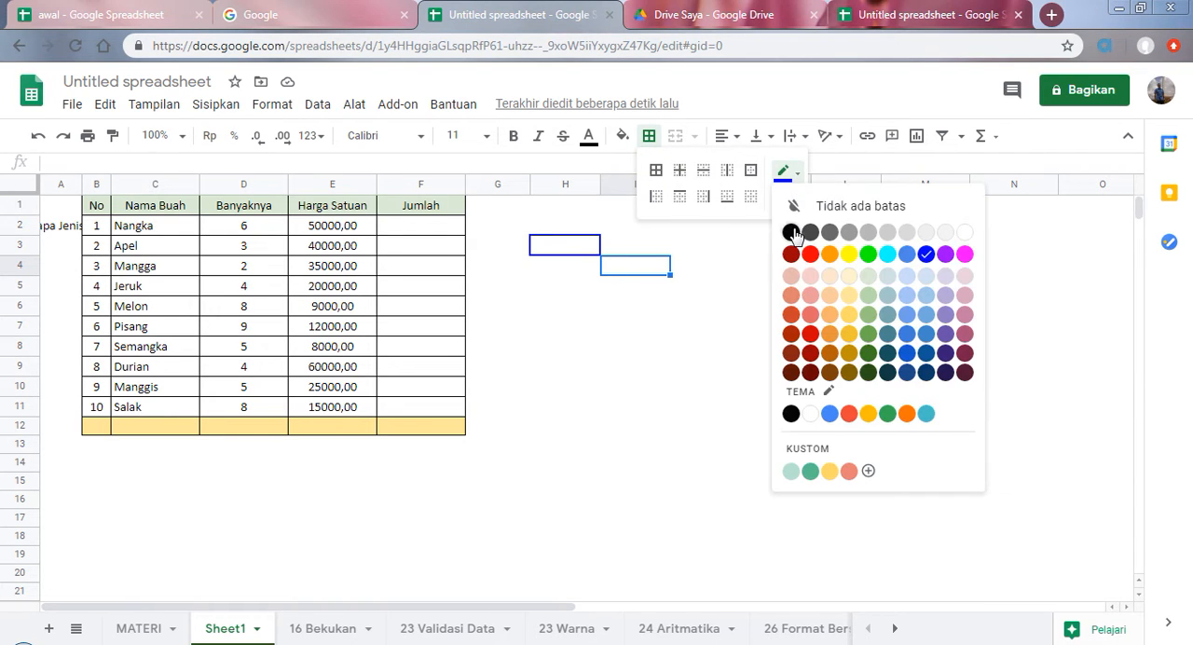
{"action": "left_click", "coordinate": [789, 231]}
{"action": "left_click", "coordinate": [750, 169]}
{"action": "left_click", "coordinate": [645, 289]}
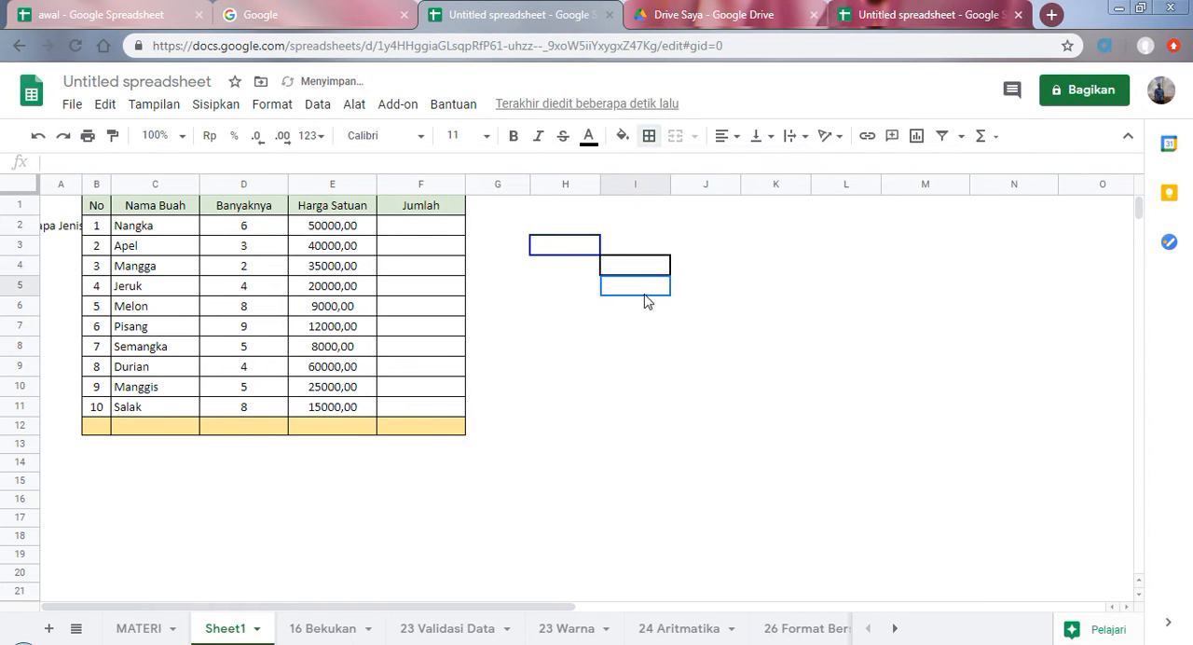
{"action": "left_click", "coordinate": [655, 271]}
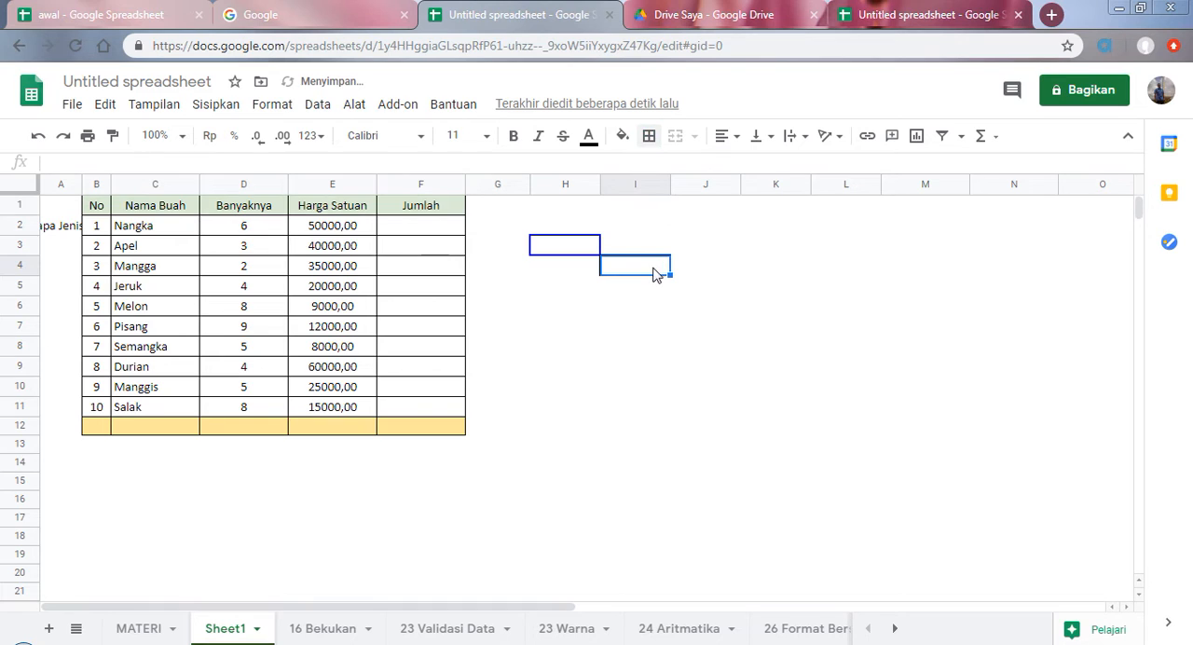
Step: Set the border style to a double line and apply an outer border to cell J5
{"action": "left_click", "coordinate": [712, 287]}
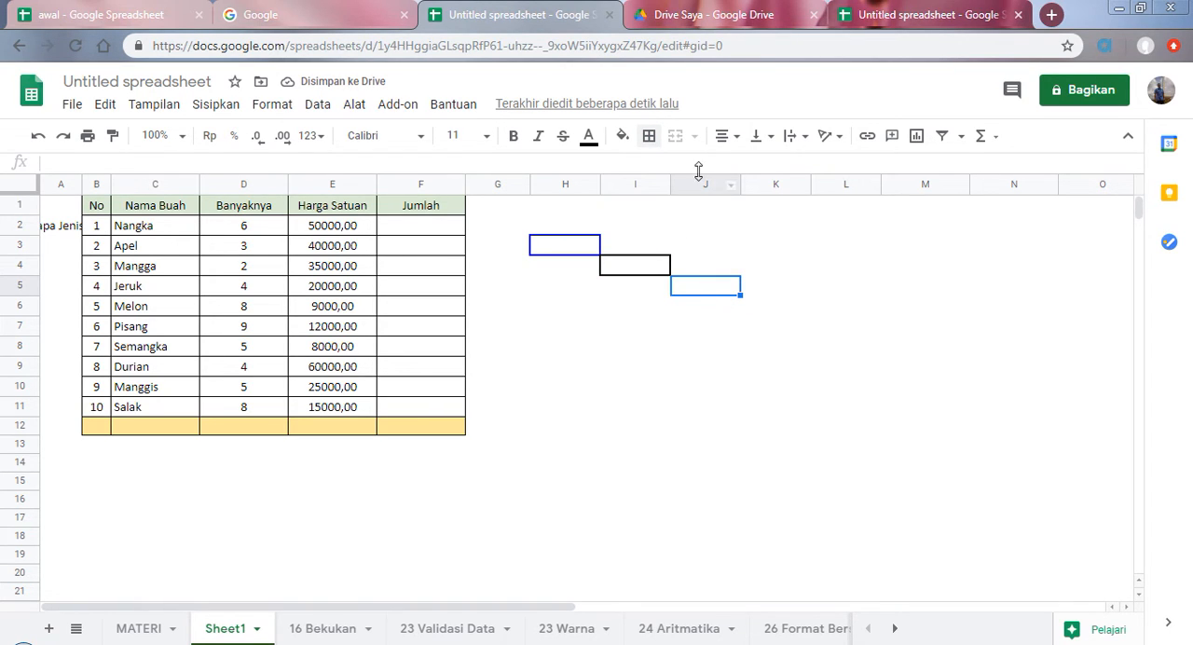
{"action": "left_click", "coordinate": [649, 137]}
{"action": "left_click", "coordinate": [788, 197]}
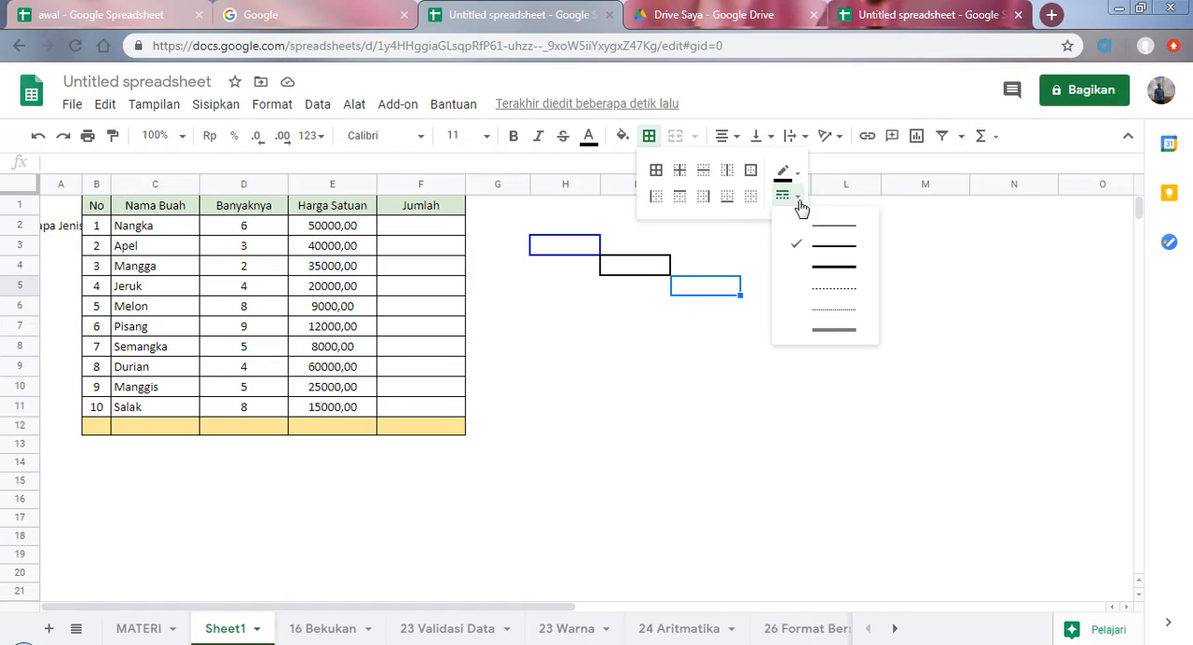
{"action": "left_click", "coordinate": [827, 331]}
{"action": "left_click", "coordinate": [751, 172]}
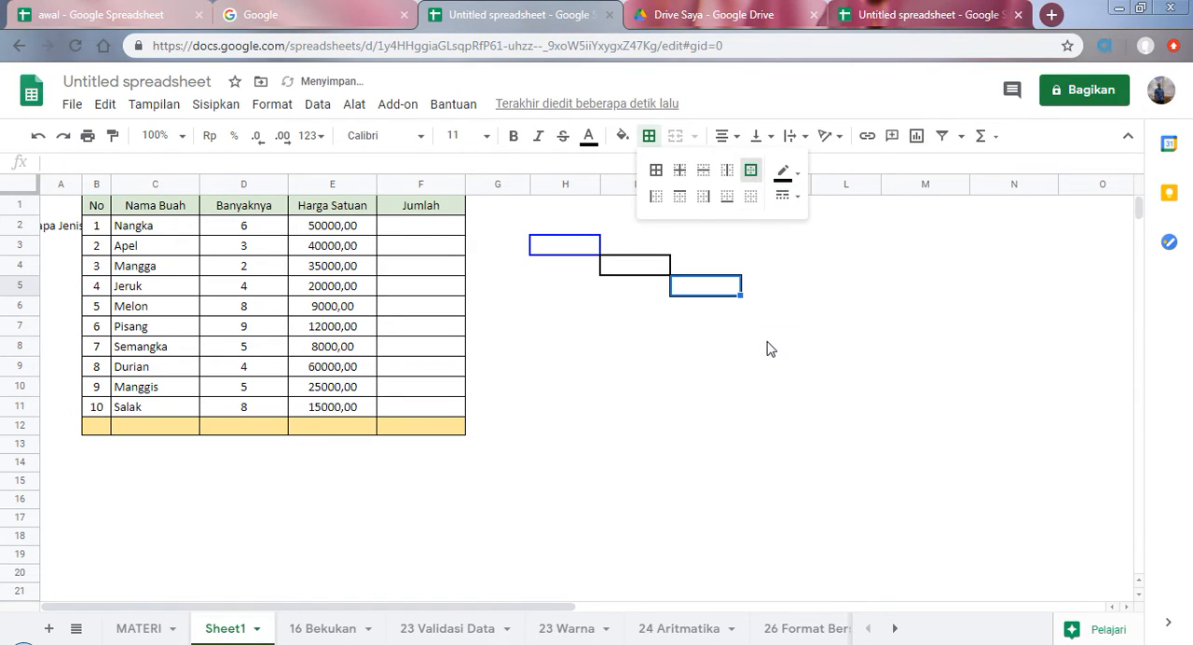
{"action": "left_click", "coordinate": [770, 348]}
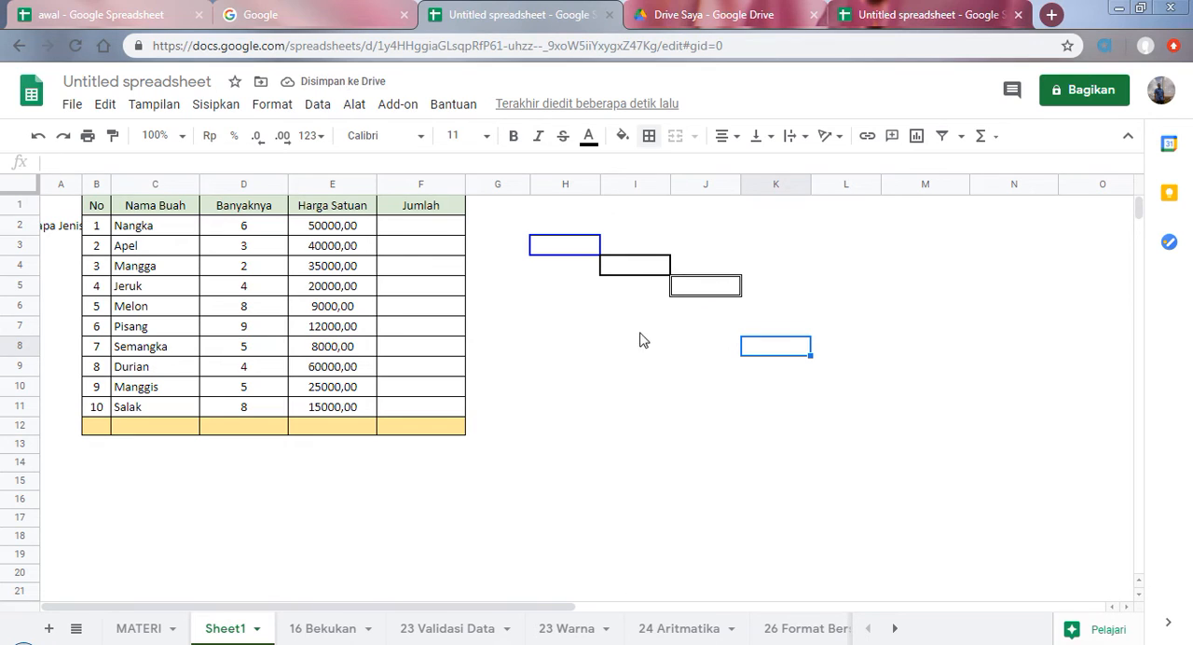
Step: Select the "Rotasi teks (Putar Teks)" topic on the MATERI sheet and return to Sheet1
{"action": "left_click", "coordinate": [140, 628]}
{"action": "left_click", "coordinate": [166, 387]}
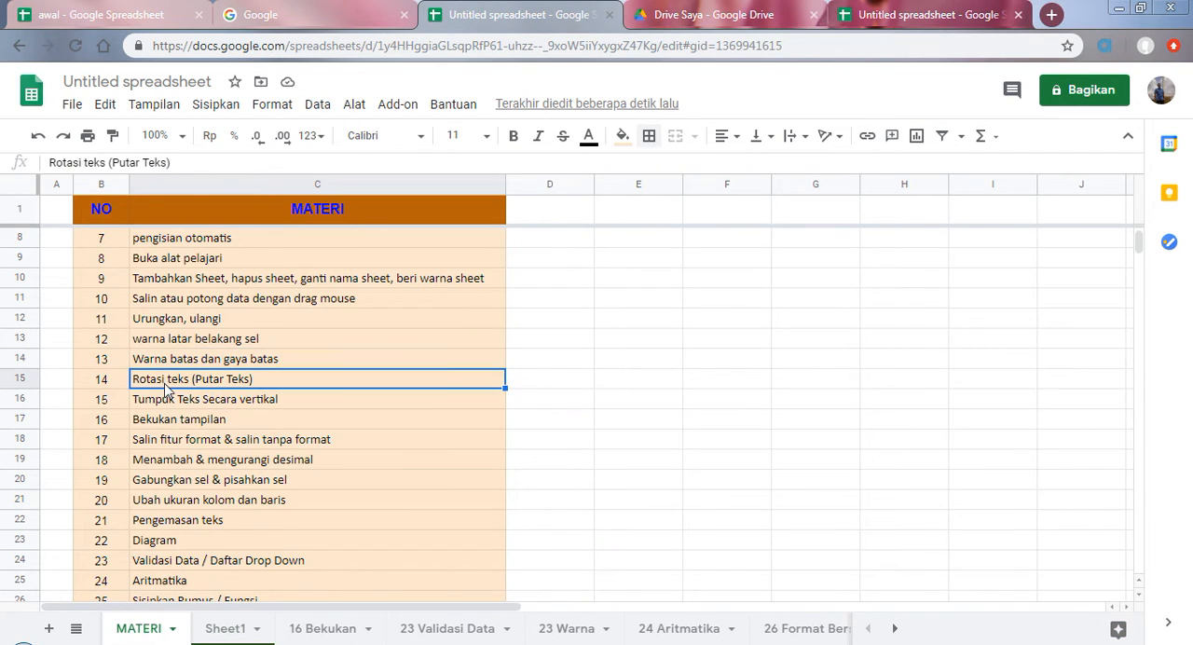
{"action": "left_click", "coordinate": [227, 629]}
Step: Merge cells A2:A11, which hold the text "Beberapa Jenis Buah", into one cell beside the fruit table
{"action": "left_click", "coordinate": [67, 229]}
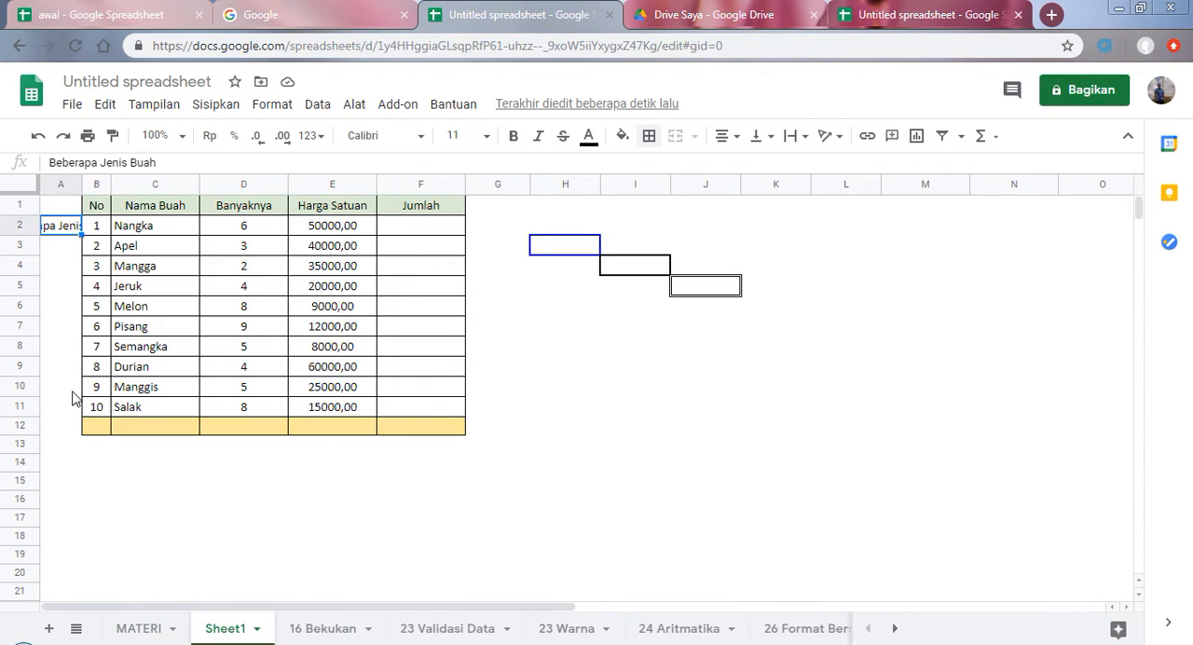
{"action": "left_click", "coordinate": [71, 391]}
{"action": "left_click", "coordinate": [56, 229]}
{"action": "left_click", "coordinate": [60, 307]}
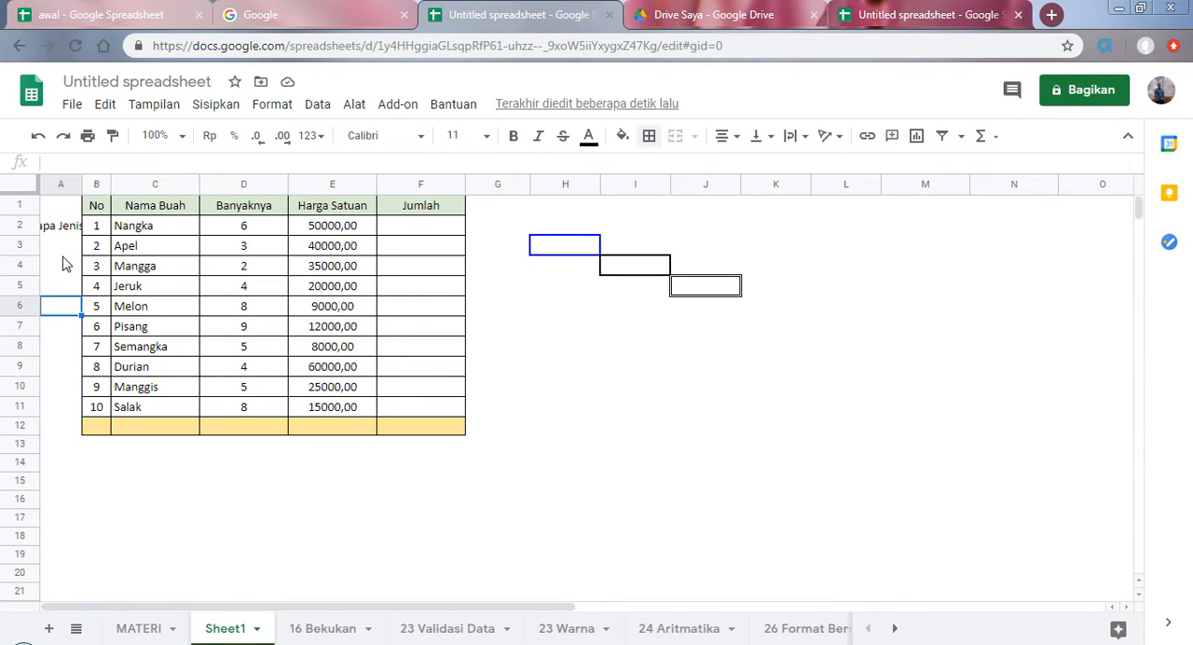
{"action": "left_click_drag", "start_coordinate": [57, 231], "coordinate": [59, 412]}
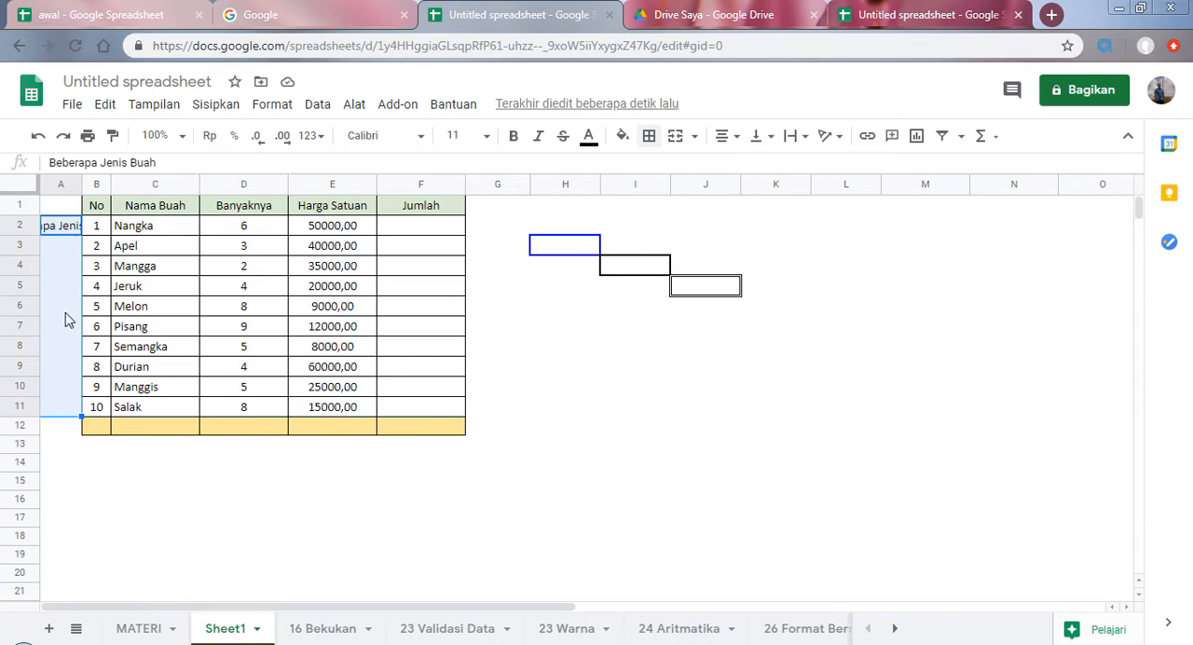
{"action": "left_click", "coordinate": [674, 139]}
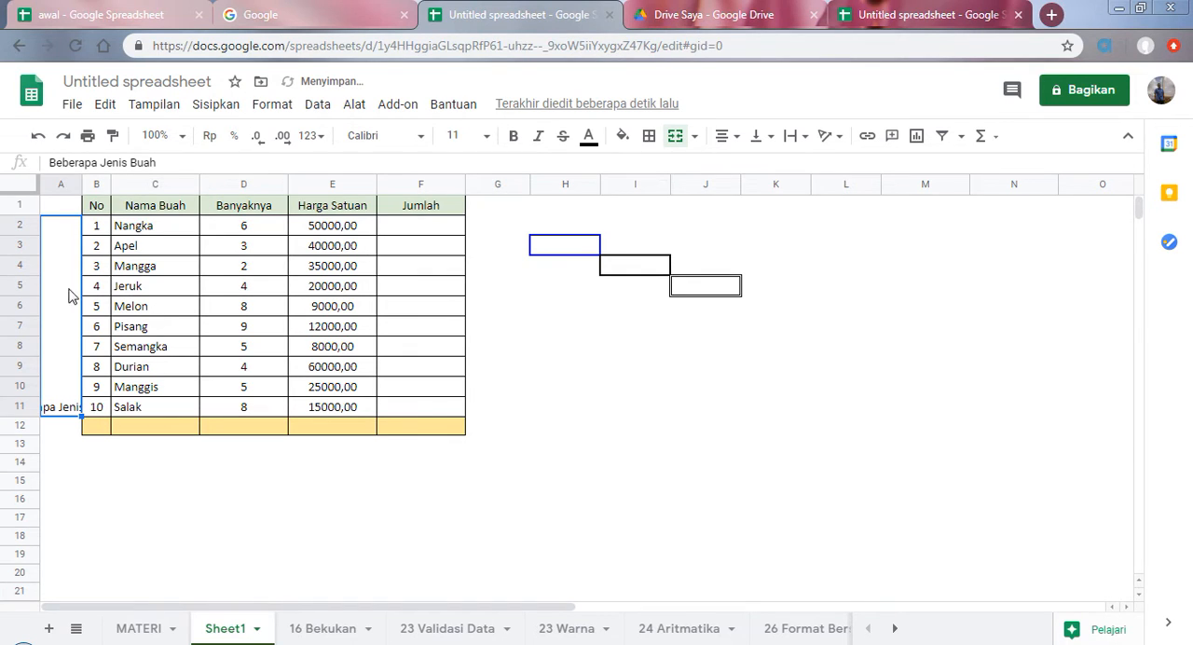
Step: Rotate the text in merged cell A2:A11 up to 90°, and change the rotation to -90°
{"action": "left_click", "coordinate": [839, 138]}
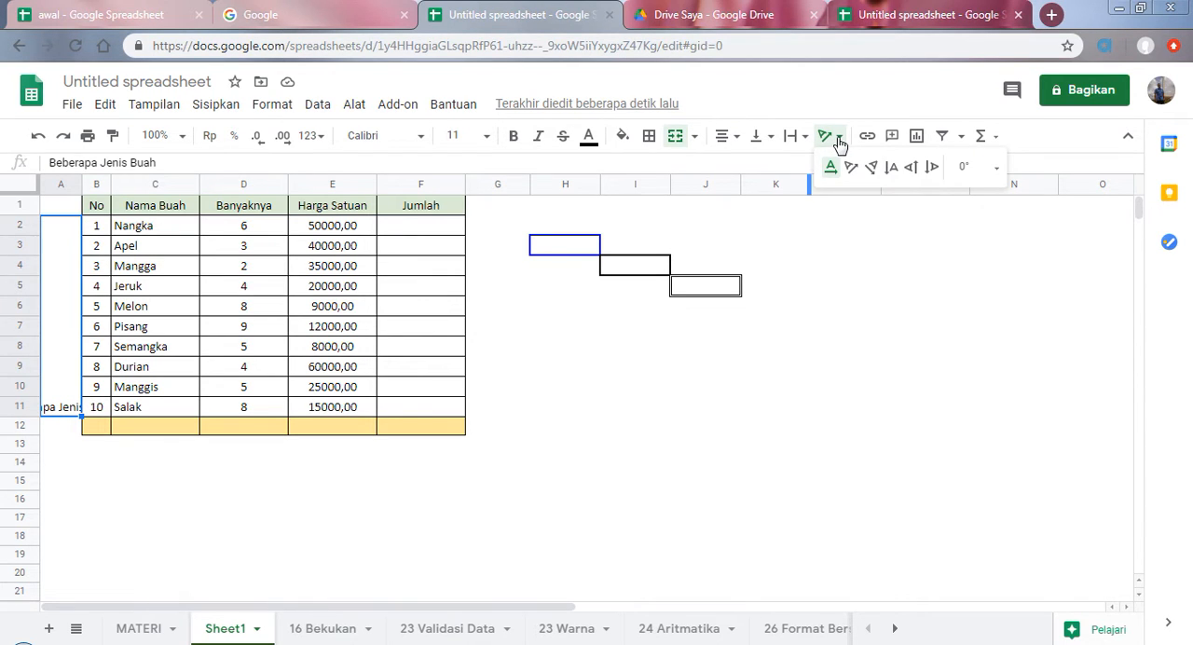
{"action": "left_click", "coordinate": [843, 245]}
{"action": "left_click", "coordinate": [839, 137]}
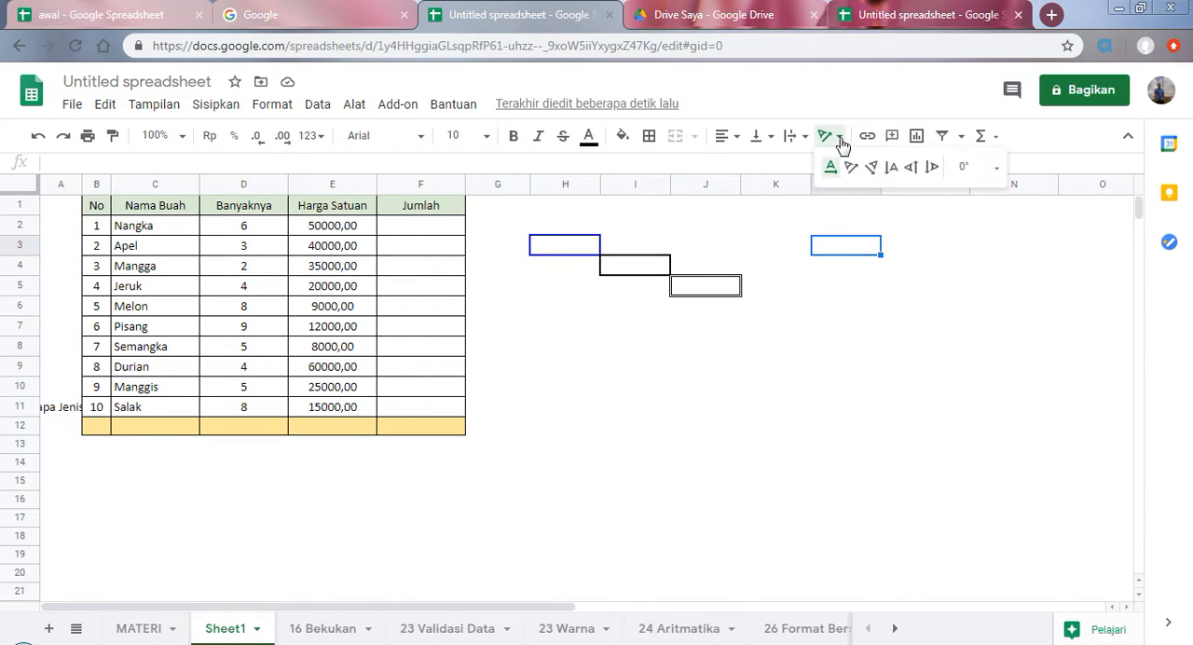
{"action": "left_click", "coordinate": [59, 376]}
{"action": "left_click", "coordinate": [839, 140]}
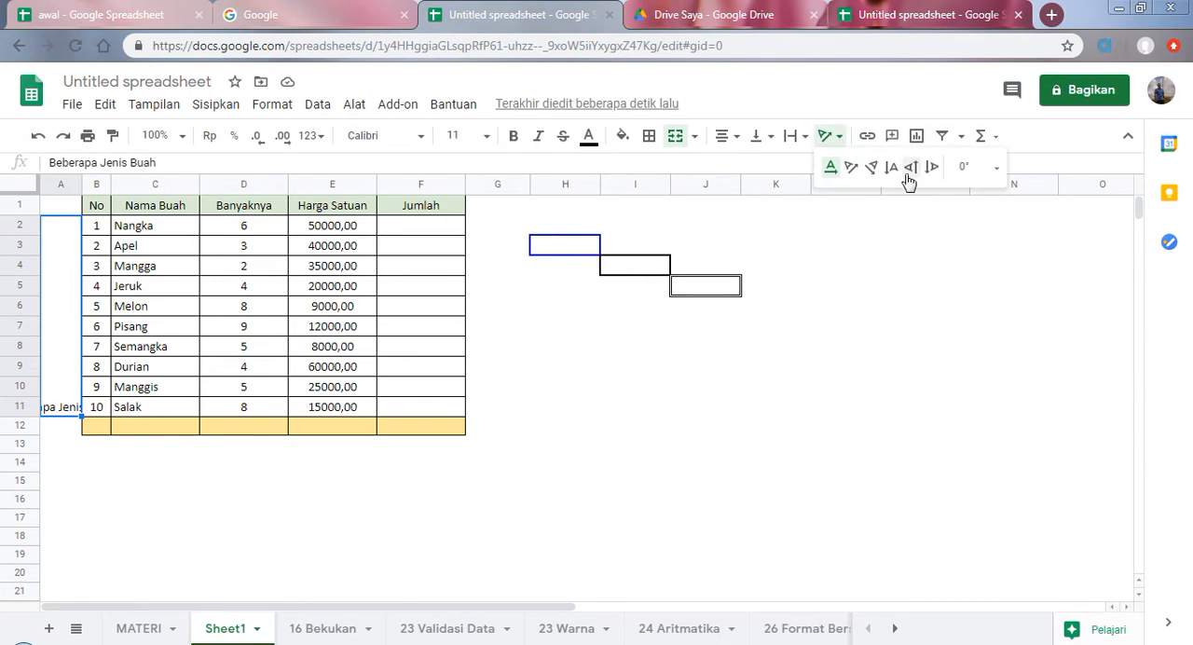
{"action": "left_click", "coordinate": [908, 173]}
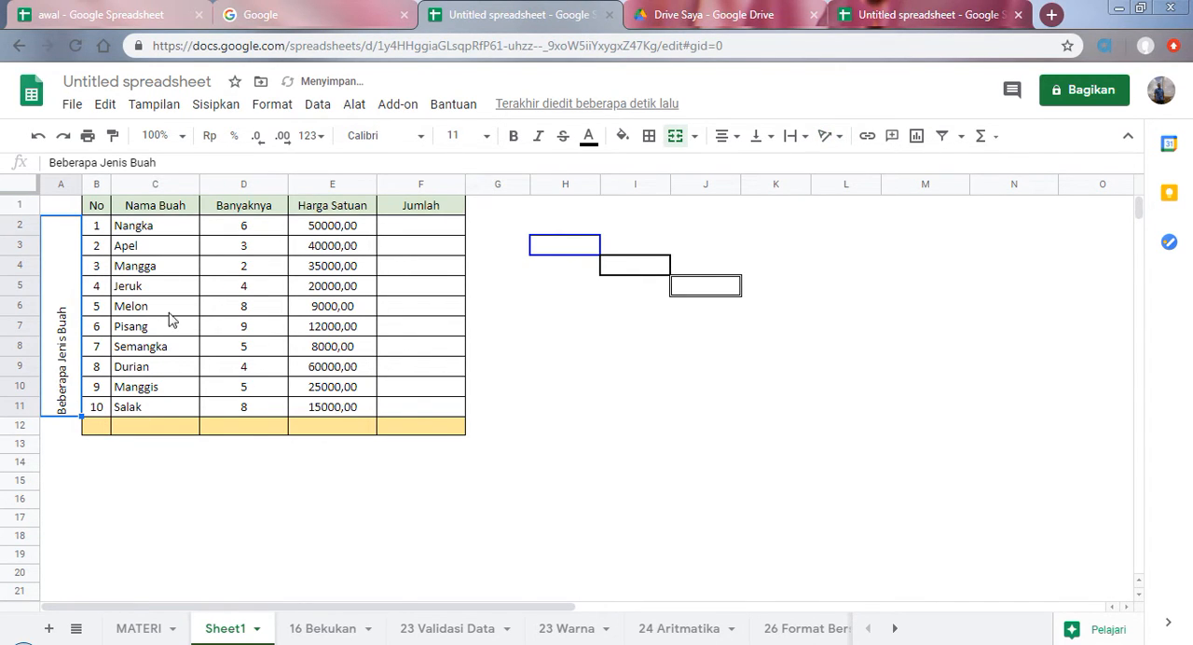
{"action": "left_click", "coordinate": [838, 137]}
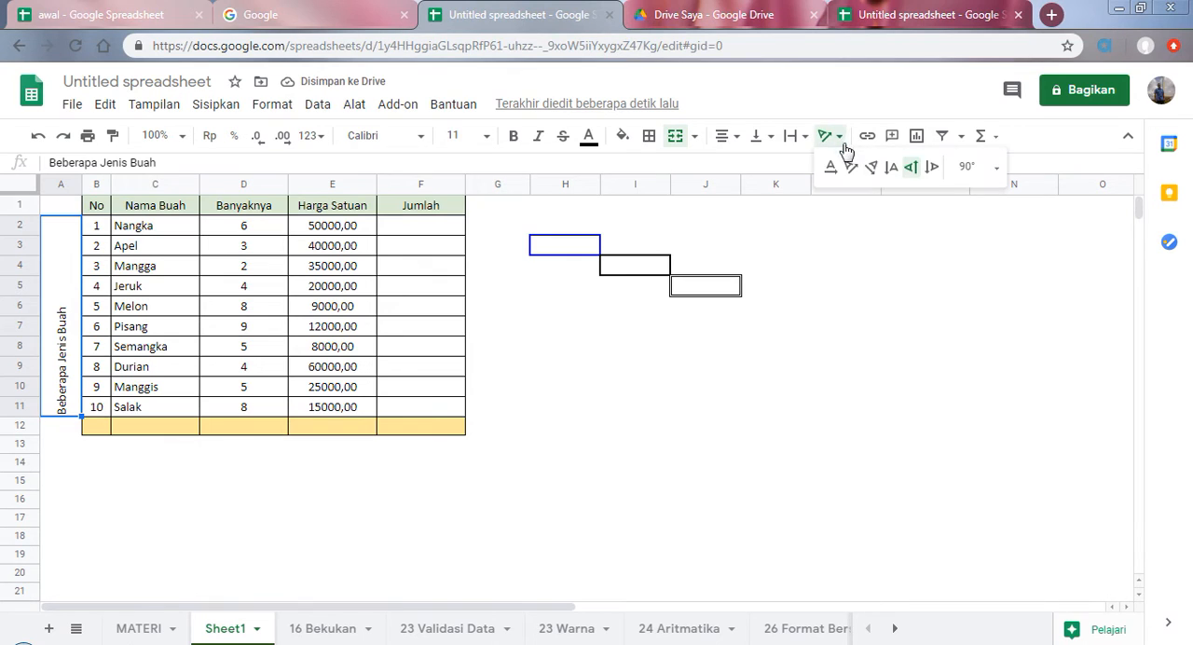
{"action": "left_click", "coordinate": [931, 167]}
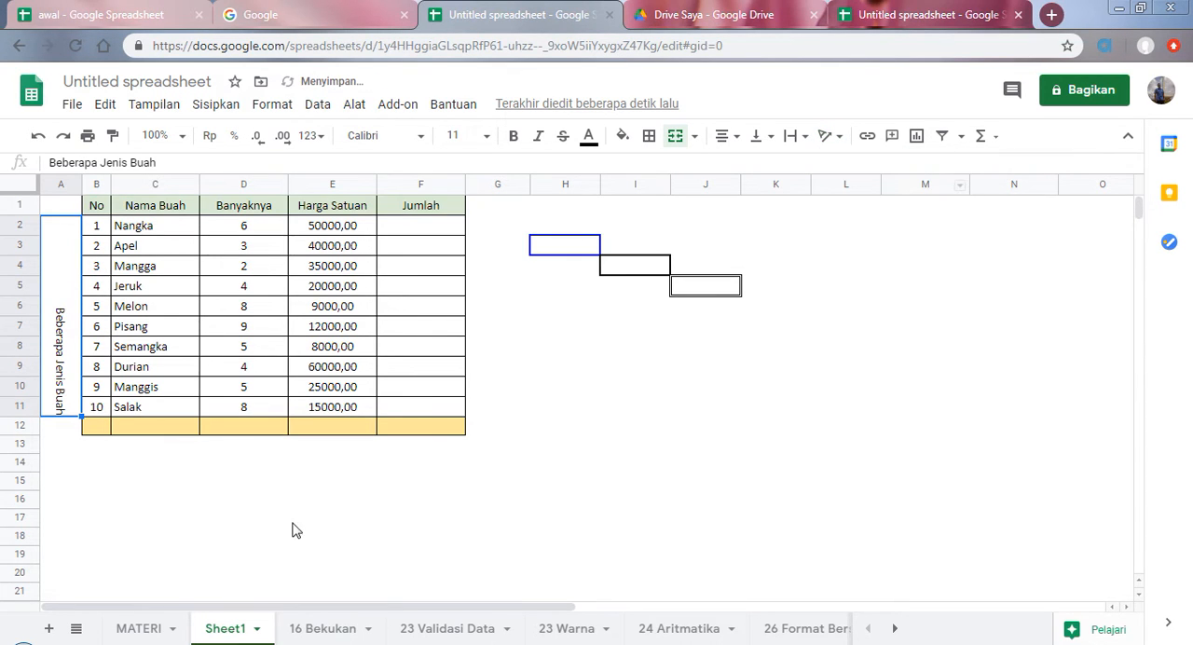
Step: Select the "Tumpuk Teks Secara vertikal" topic on the MATERI sheet and return to Sheet1
{"action": "left_click", "coordinate": [164, 627]}
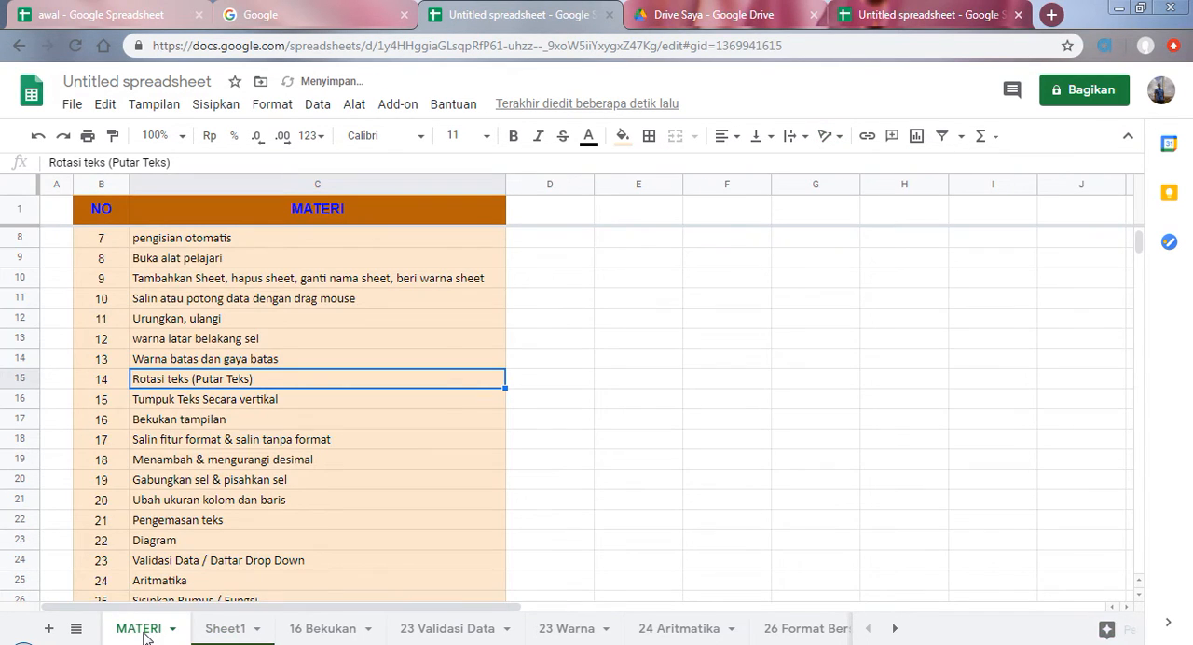
{"action": "left_click", "coordinate": [168, 405]}
{"action": "left_click", "coordinate": [240, 632]}
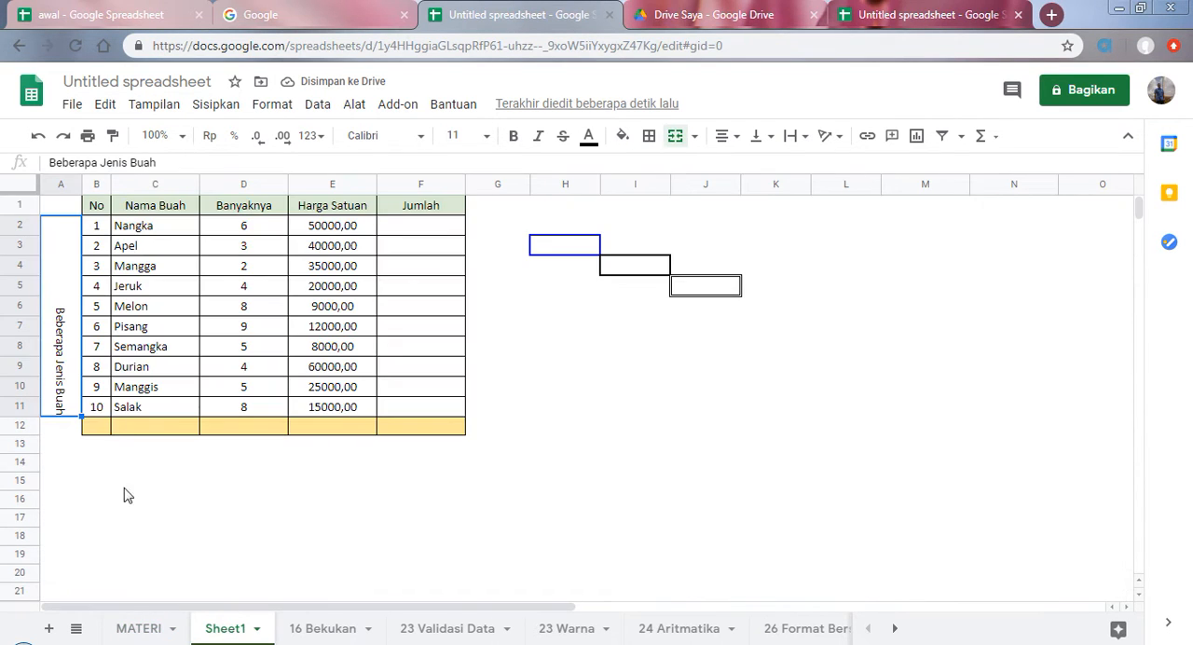
Step: Stack the text of merged cell A2:A11 vertically and shorten it to "Beberapa Jenis Bua"
{"action": "left_click", "coordinate": [842, 138]}
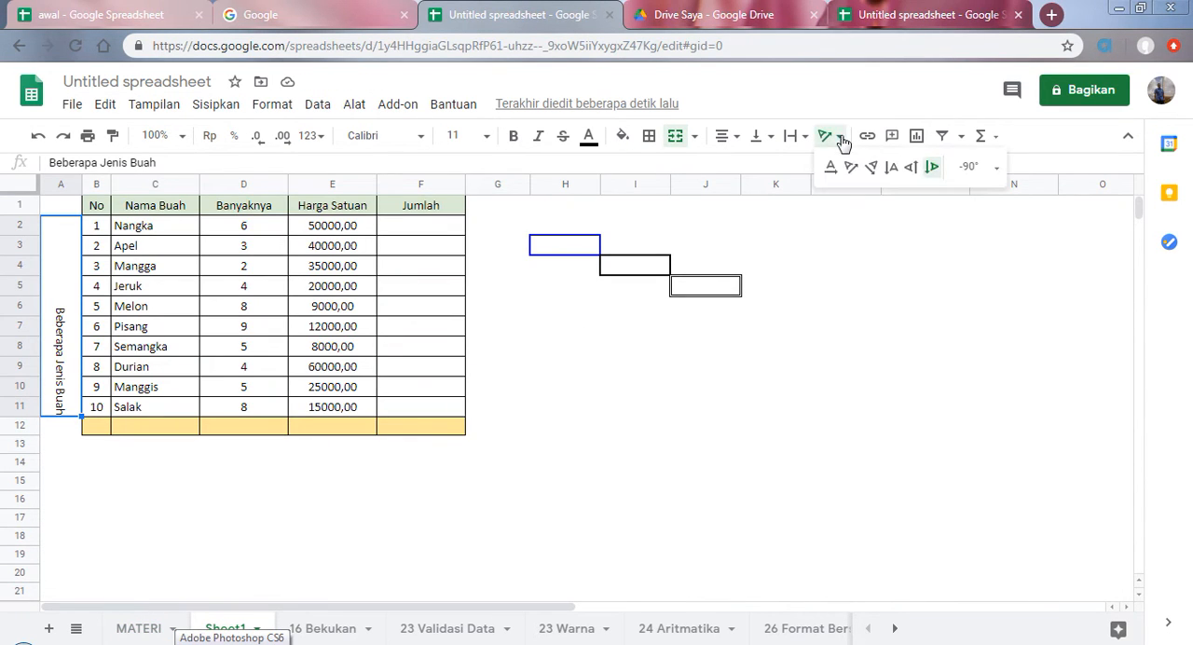
{"action": "left_click", "coordinate": [890, 177]}
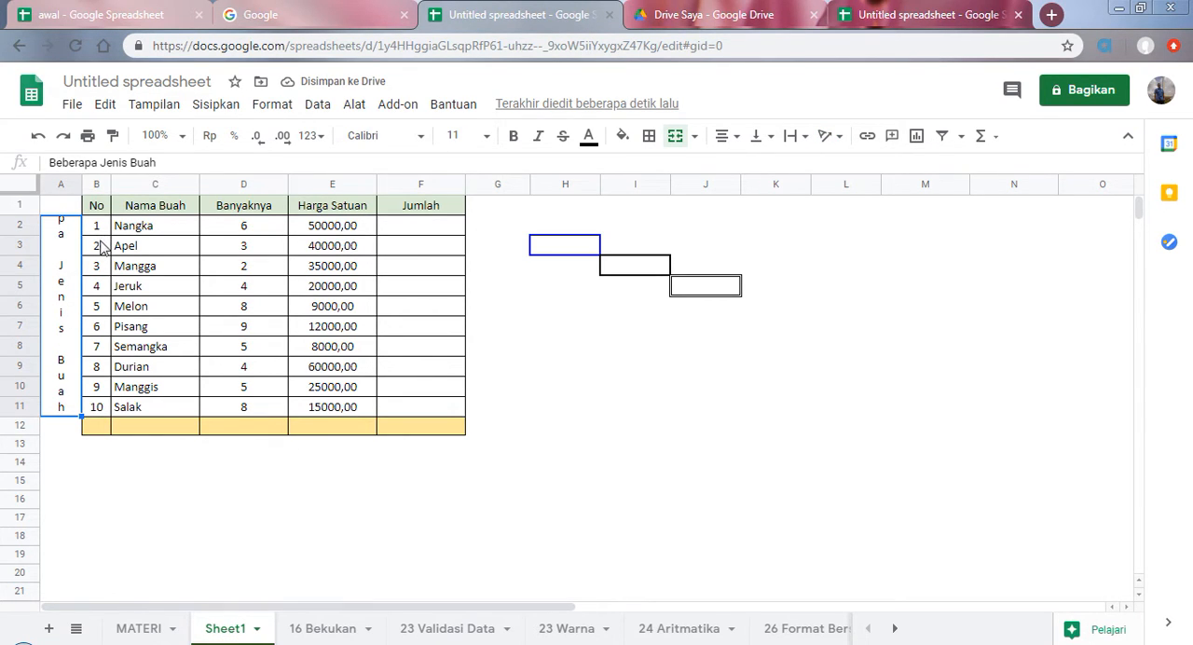
{"action": "left_click", "coordinate": [180, 162]}
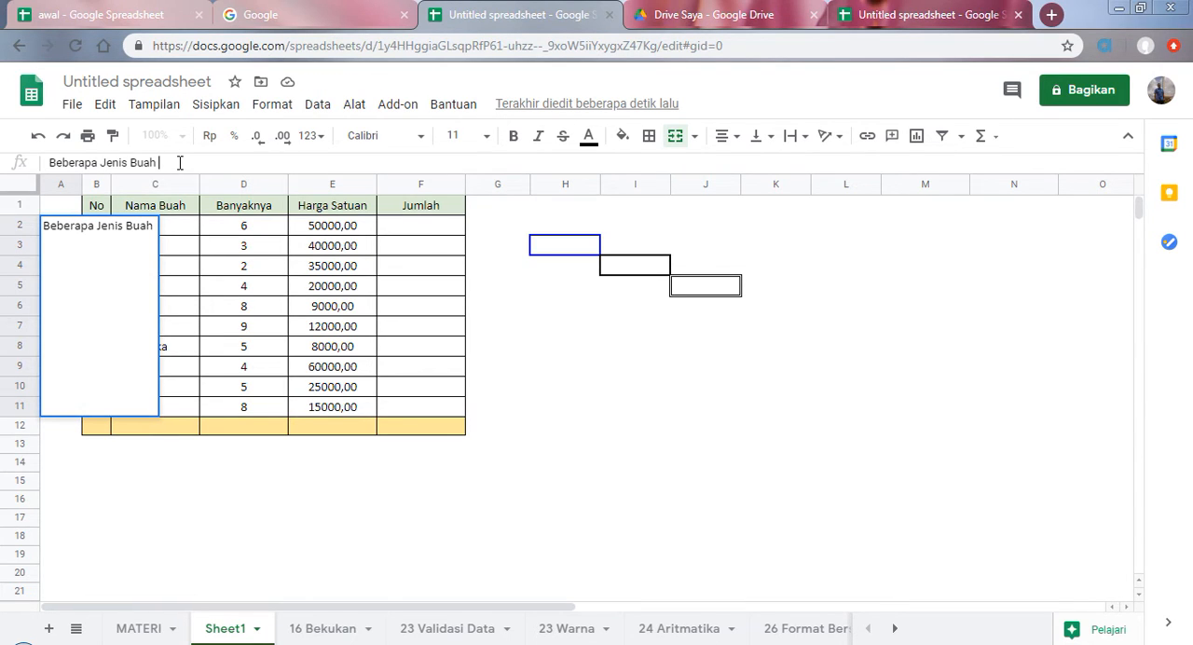
{"action": "key", "text": "BackSpace"}
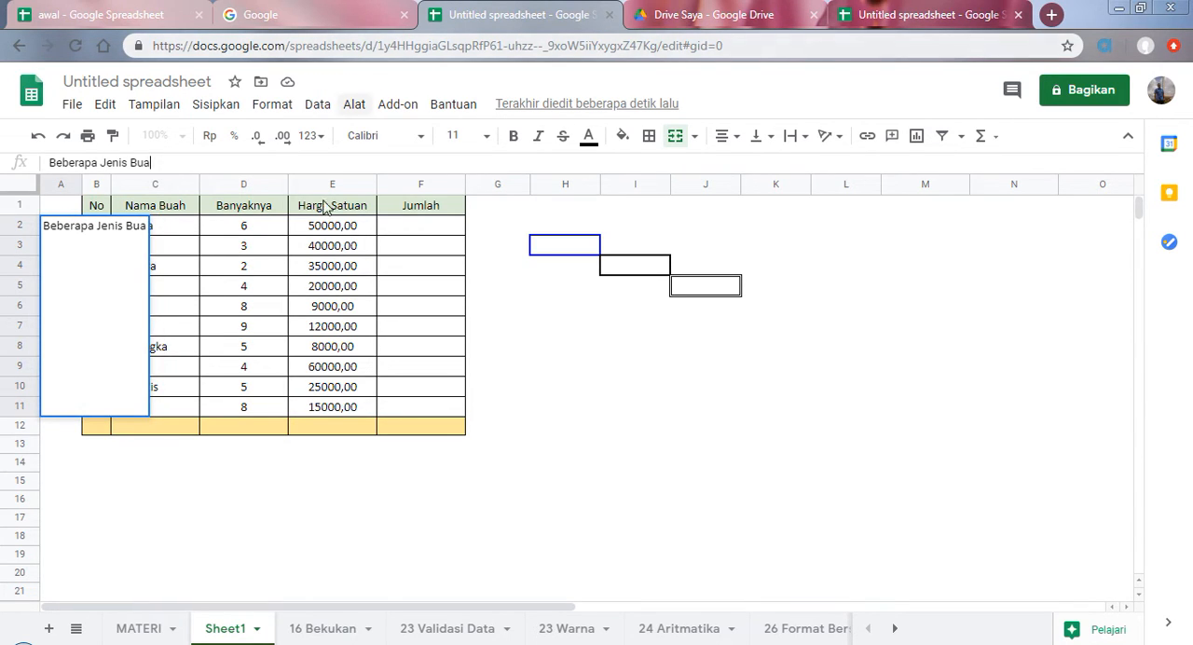
{"action": "left_click", "coordinate": [311, 291]}
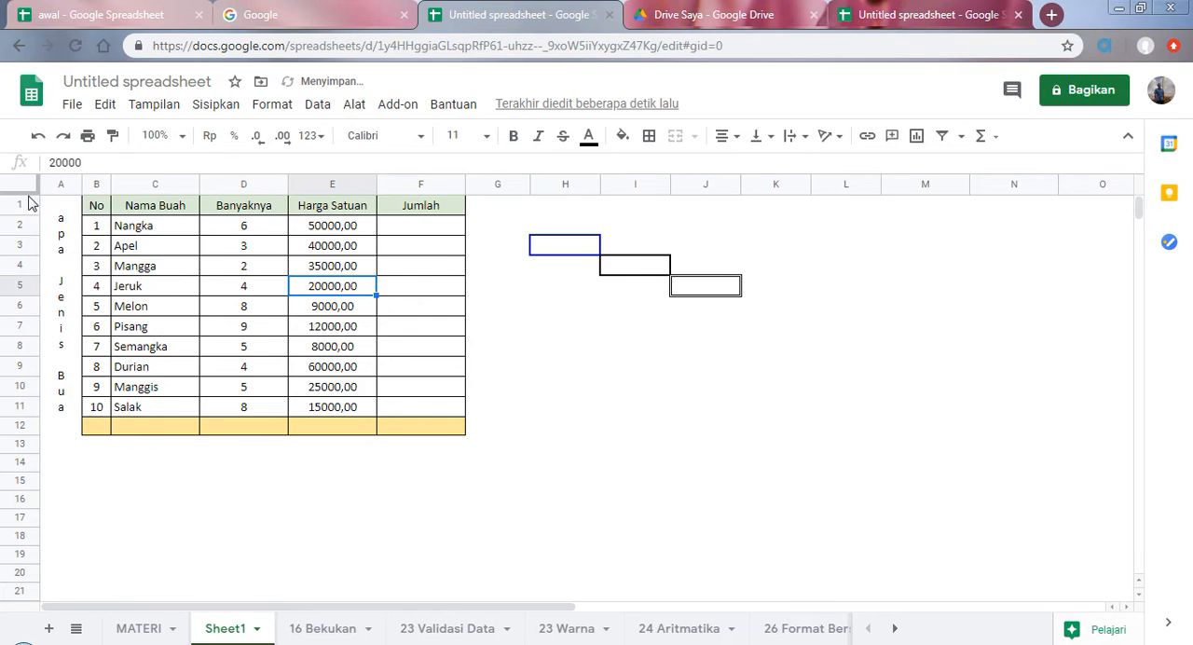
Step: Select the "Bekukan tampilan" topic on the MATERI sheet and open the "16 Bekukan" sheet
{"action": "left_click", "coordinate": [145, 627]}
{"action": "left_click", "coordinate": [165, 424]}
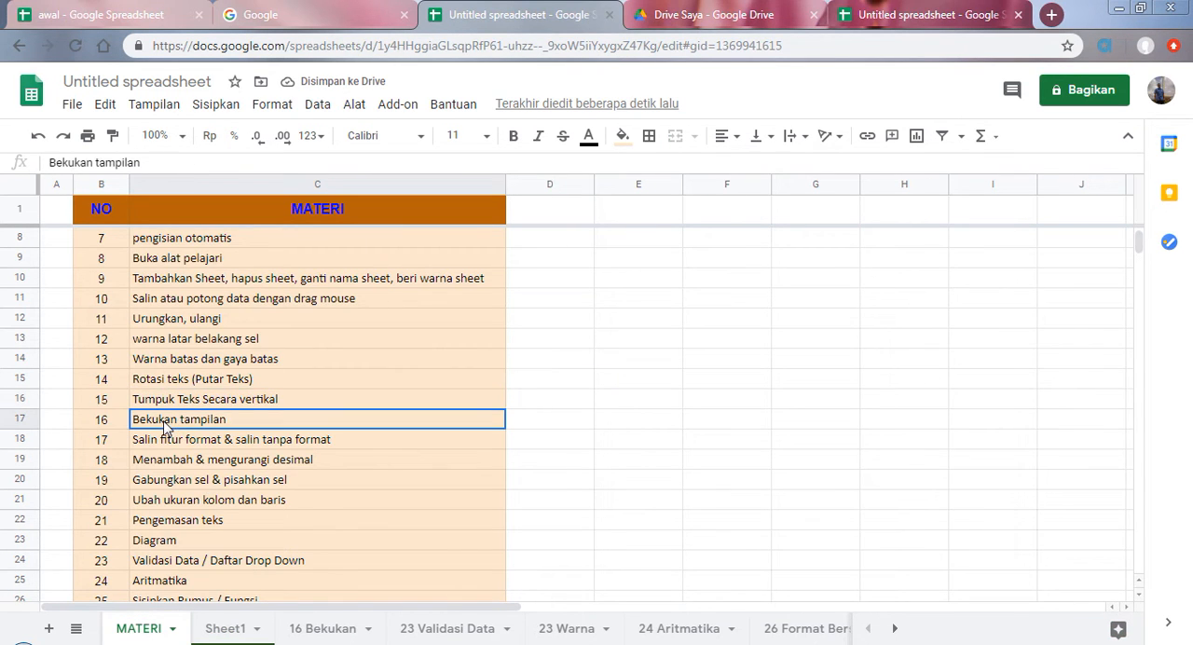
{"action": "scroll", "coordinate": [296, 444], "scroll_direction": "down", "scroll_amount": 1}
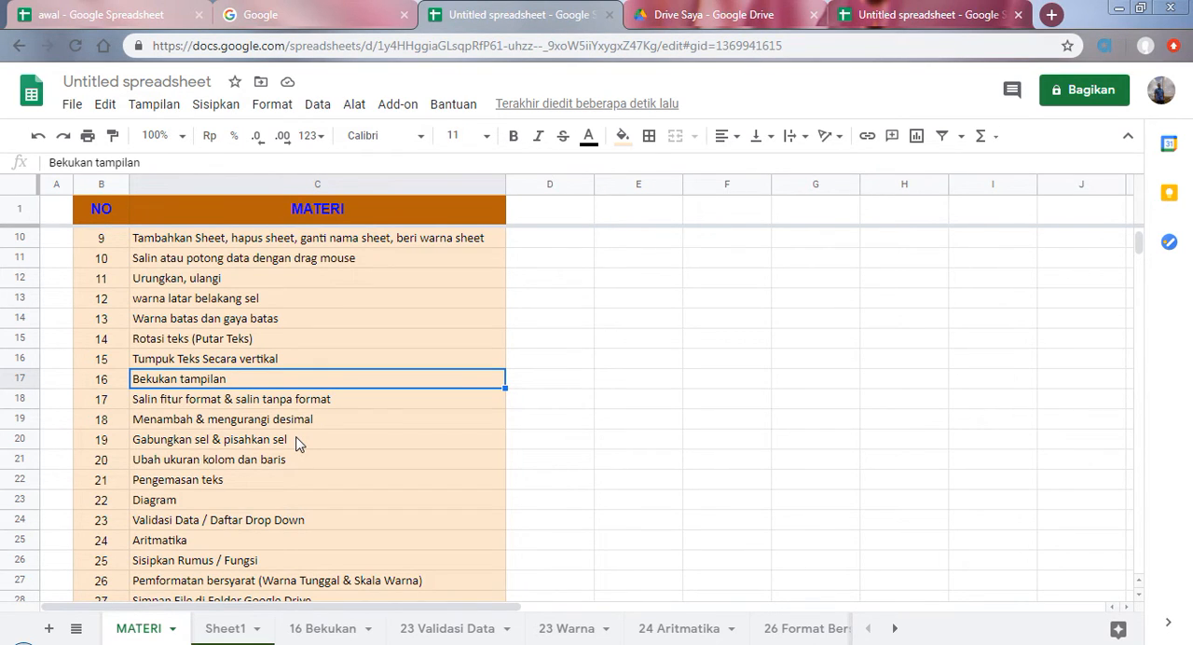
{"action": "scroll", "coordinate": [239, 413], "scroll_direction": "down", "scroll_amount": 2}
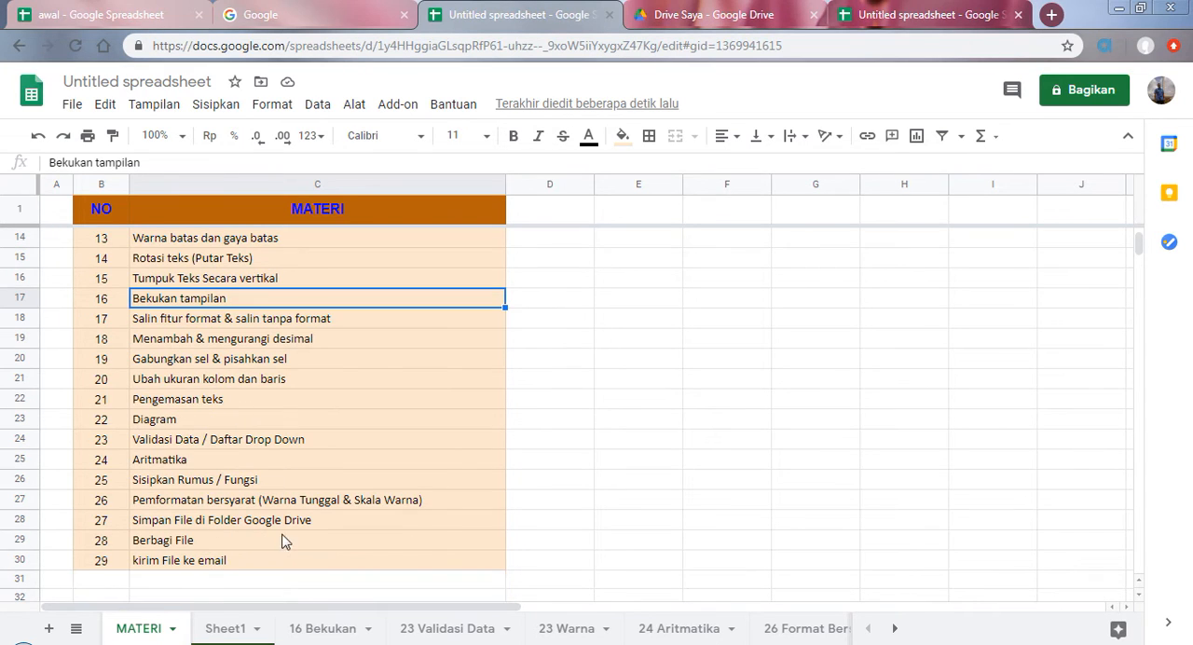
{"action": "left_click", "coordinate": [328, 628]}
Step: Examine the wide fruit table across its rows and columns, watching whether the header row and fruit names stay in view
{"action": "left_click_drag", "start_coordinate": [752, 607], "coordinate": [249, 595]}
{"action": "left_click_drag", "start_coordinate": [662, 606], "coordinate": [544, 609]}
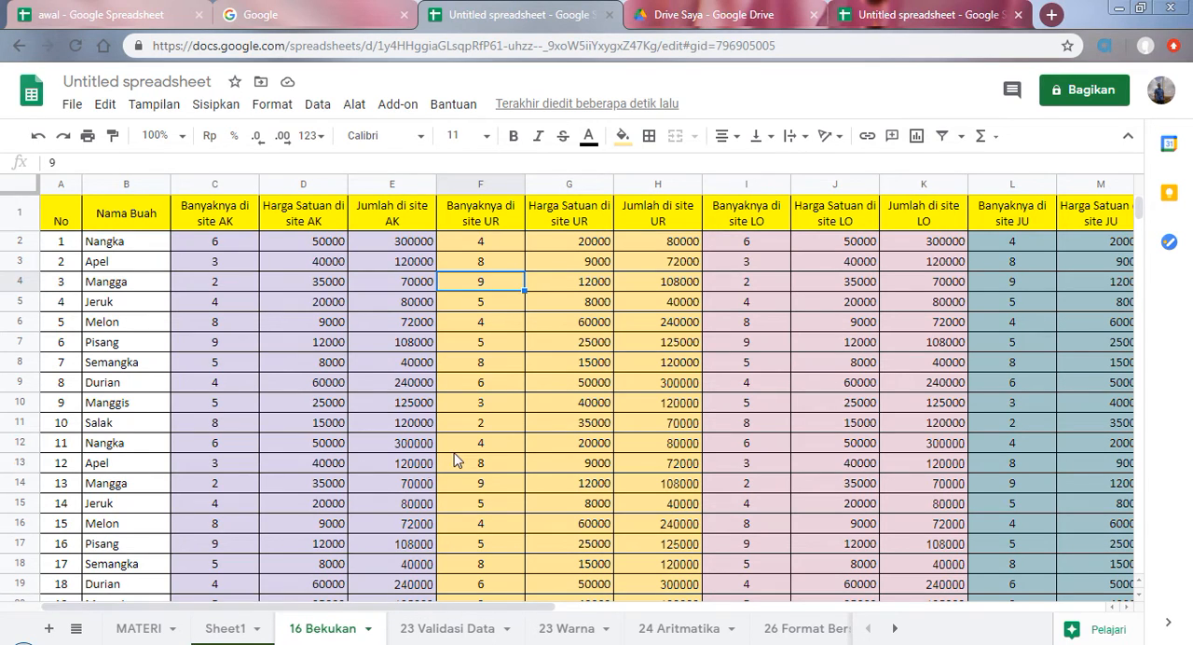
{"action": "scroll", "coordinate": [451, 460], "scroll_direction": "down", "scroll_amount": 2}
{"action": "scroll", "coordinate": [442, 475], "scroll_direction": "up", "scroll_amount": 2}
{"action": "scroll", "coordinate": [424, 382], "scroll_direction": "down", "scroll_amount": 5}
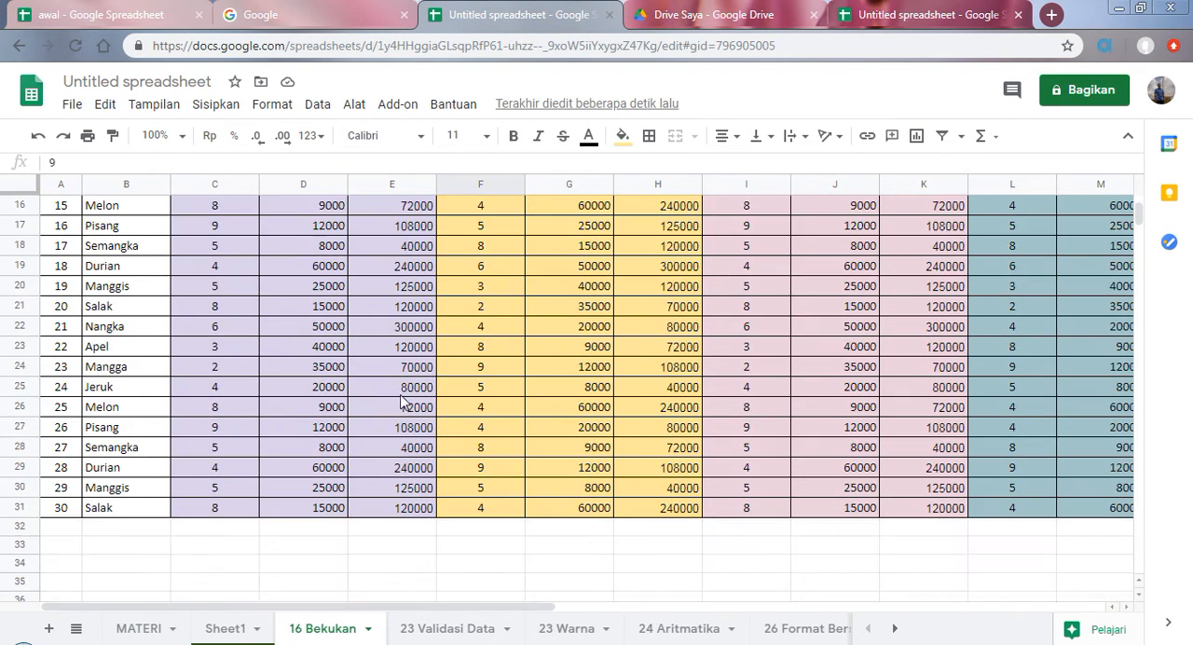
{"action": "scroll", "coordinate": [522, 354], "scroll_direction": "up", "scroll_amount": 5}
{"action": "scroll", "coordinate": [456, 424], "scroll_direction": "down", "scroll_amount": 3}
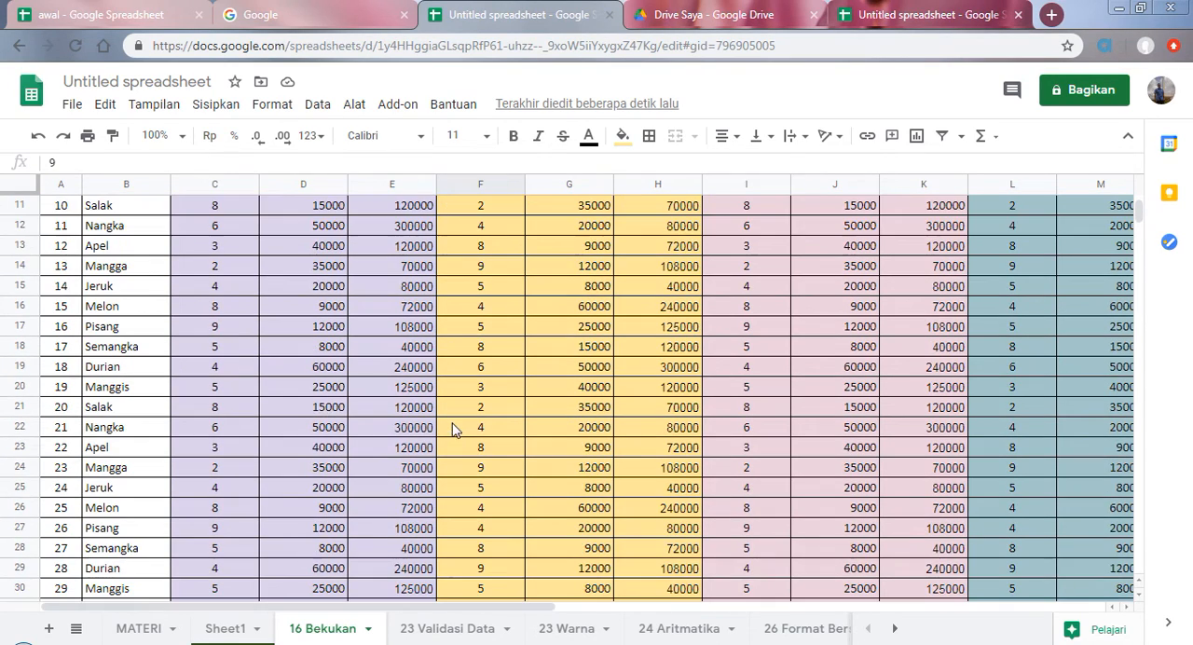
{"action": "scroll", "coordinate": [389, 426], "scroll_direction": "up", "scroll_amount": 3}
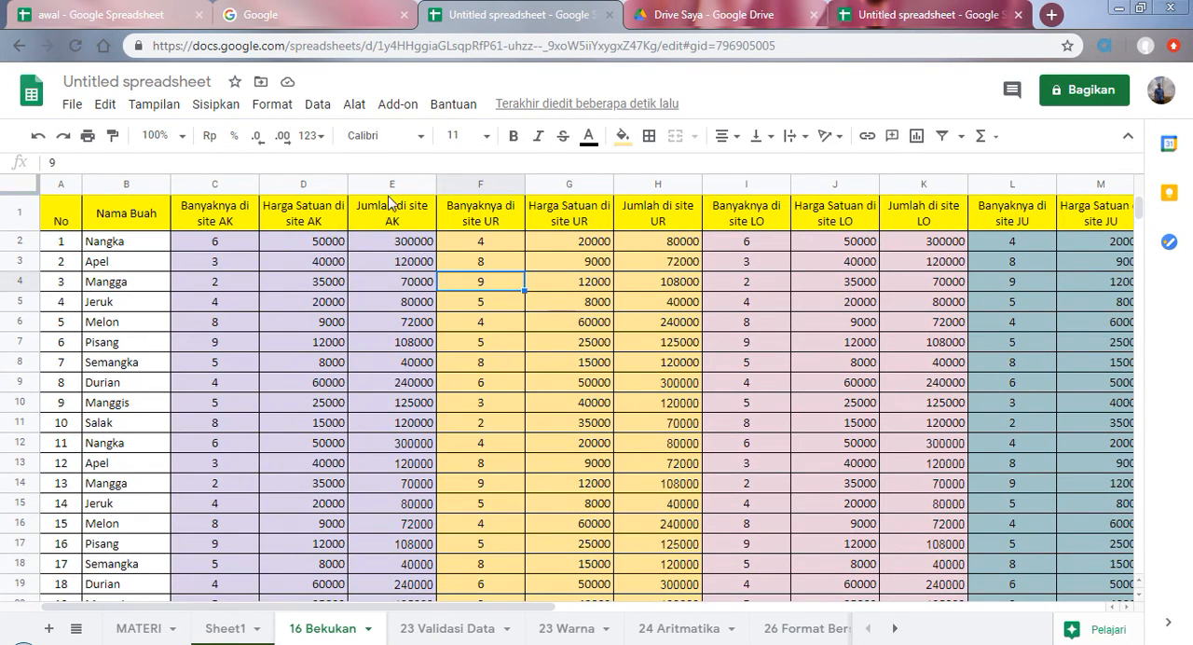
{"action": "scroll", "coordinate": [427, 470], "scroll_direction": "down", "scroll_amount": 2}
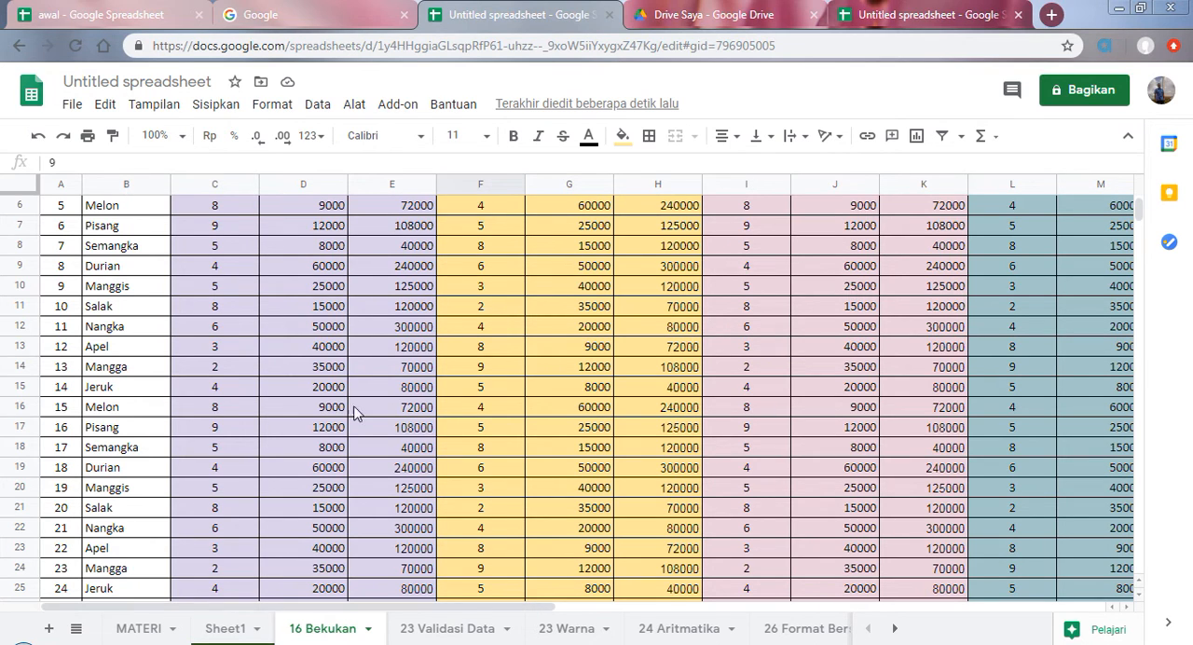
{"action": "scroll", "coordinate": [358, 413], "scroll_direction": "up", "scroll_amount": 3}
{"action": "left_click_drag", "start_coordinate": [469, 614], "coordinate": [575, 596]}
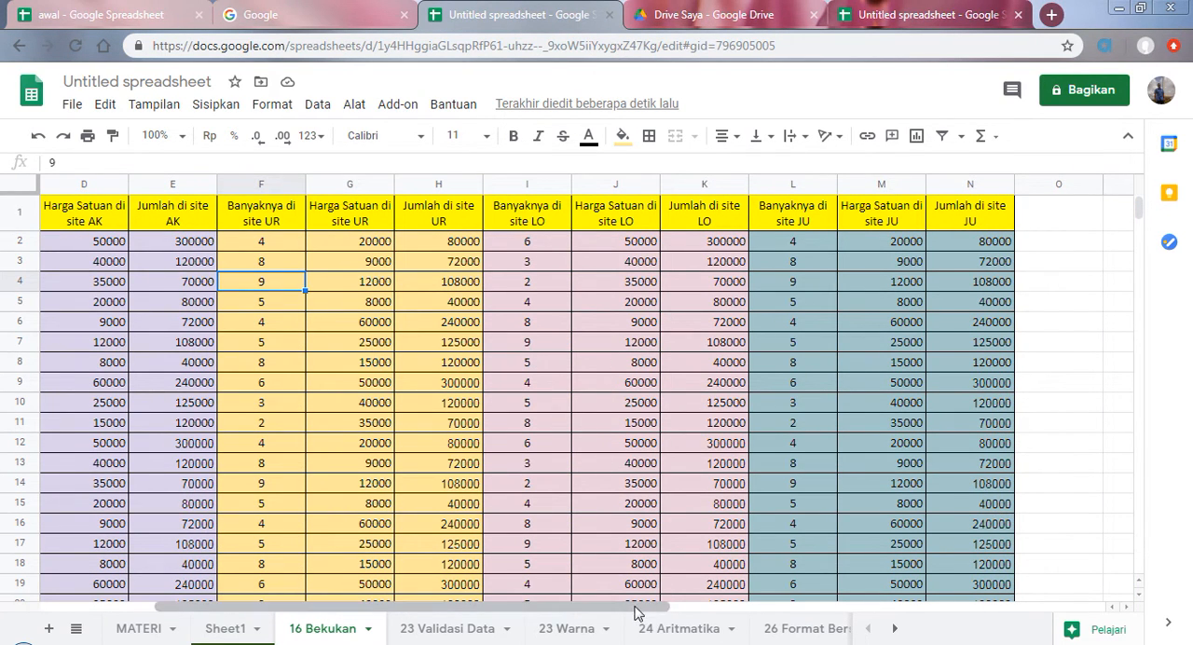
{"action": "left_click_drag", "start_coordinate": [645, 608], "coordinate": [470, 623]}
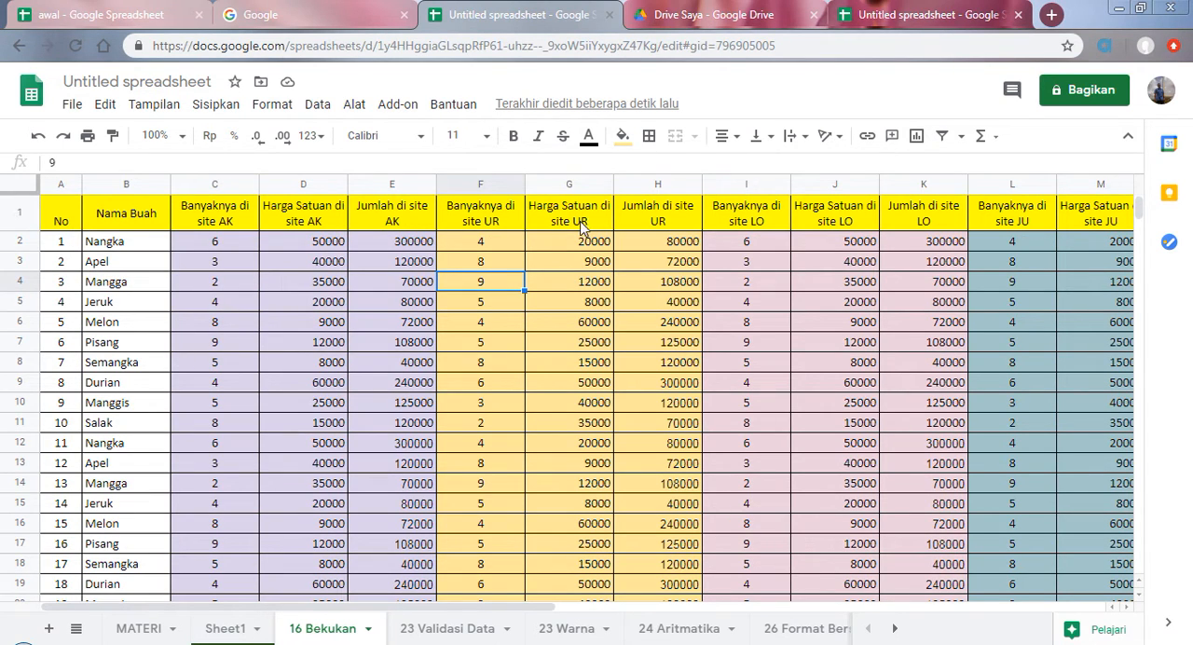
{"action": "left_click", "coordinate": [217, 250]}
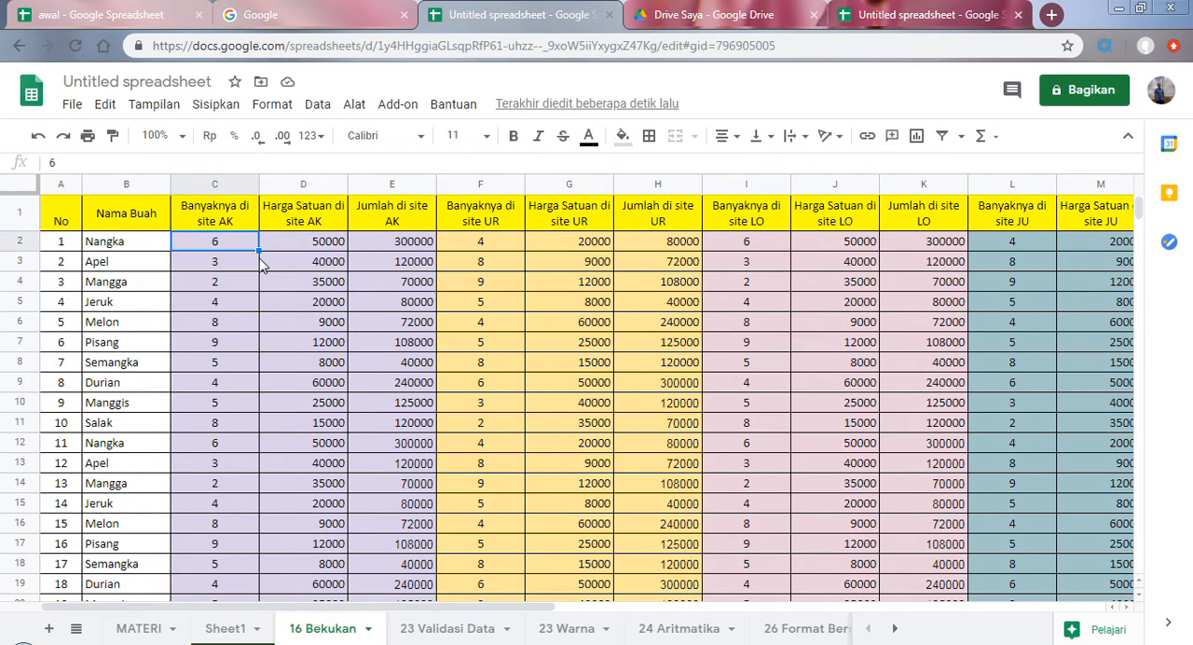
{"action": "scroll", "coordinate": [265, 269], "scroll_direction": "down", "scroll_amount": 1}
{"action": "scroll", "coordinate": [296, 389], "scroll_direction": "up", "scroll_amount": 1}
Step: Freeze the first row of the fruit table so its headings stay in view, and check it against the lower rows
{"action": "left_click", "coordinate": [18, 221]}
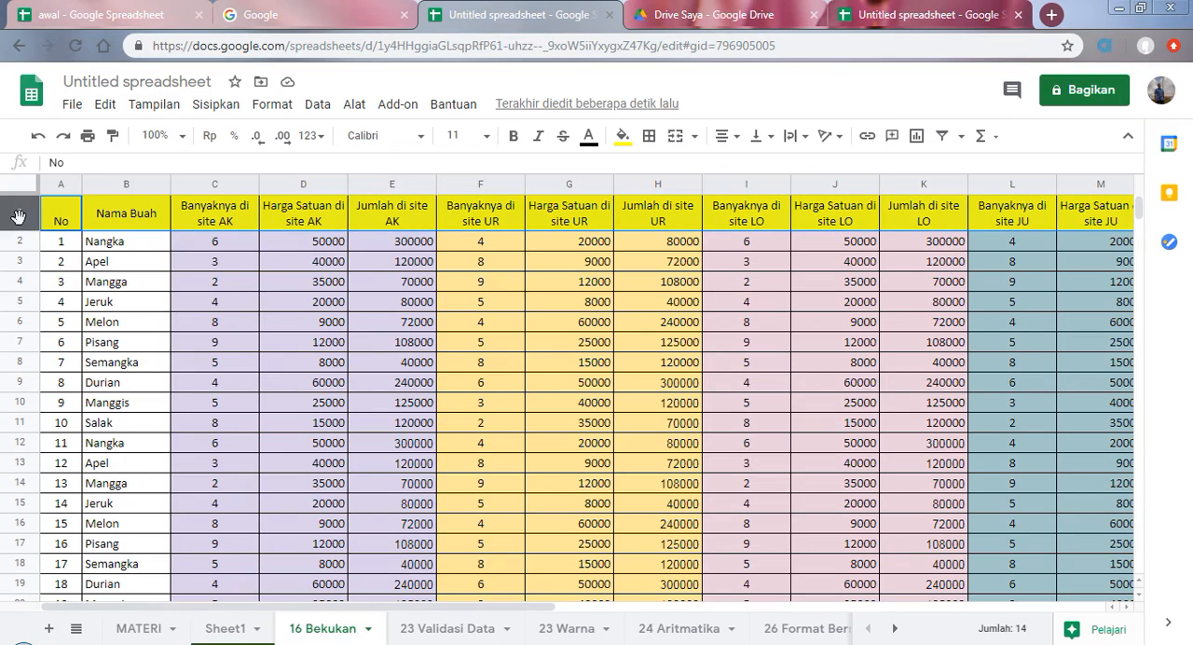
{"action": "left_click", "coordinate": [160, 266]}
{"action": "left_click", "coordinate": [154, 104]}
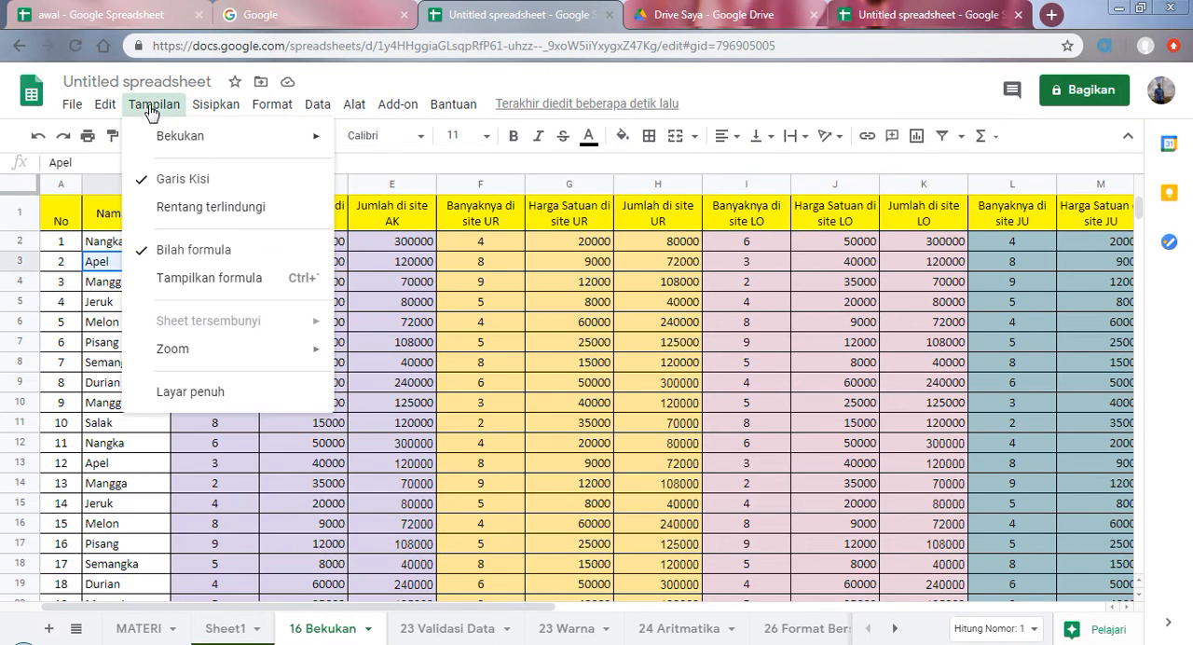
{"action": "mouse_move", "coordinate": [177, 140]}
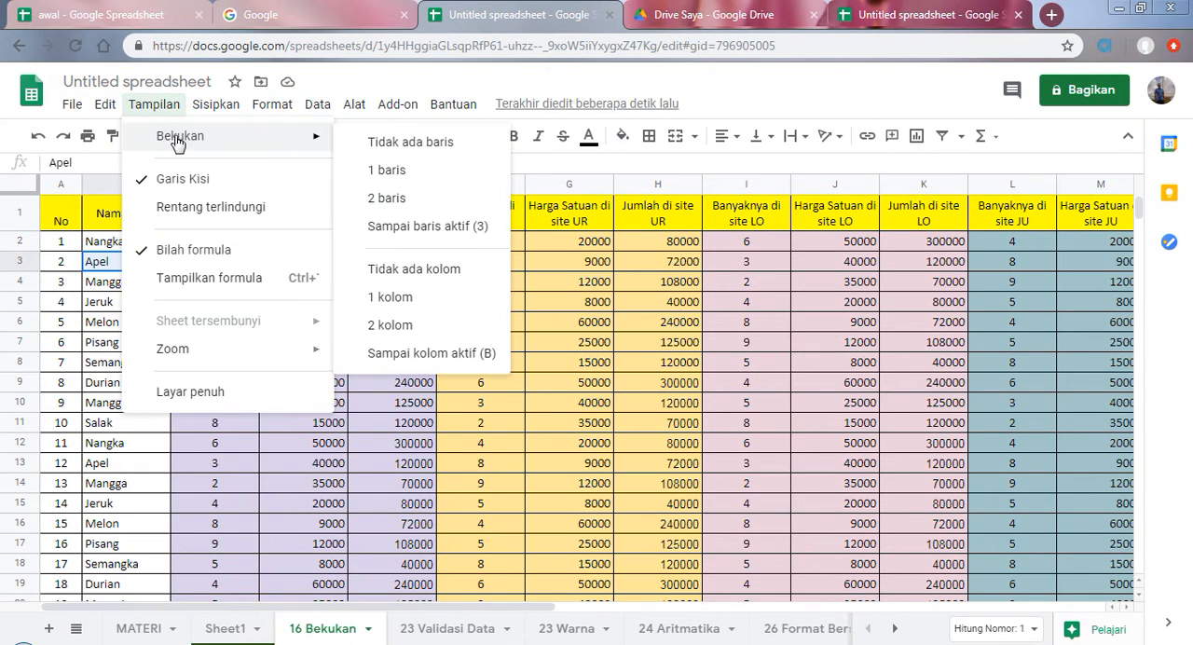
{"action": "left_click", "coordinate": [368, 173]}
{"action": "scroll", "coordinate": [321, 294], "scroll_direction": "down", "scroll_amount": 7}
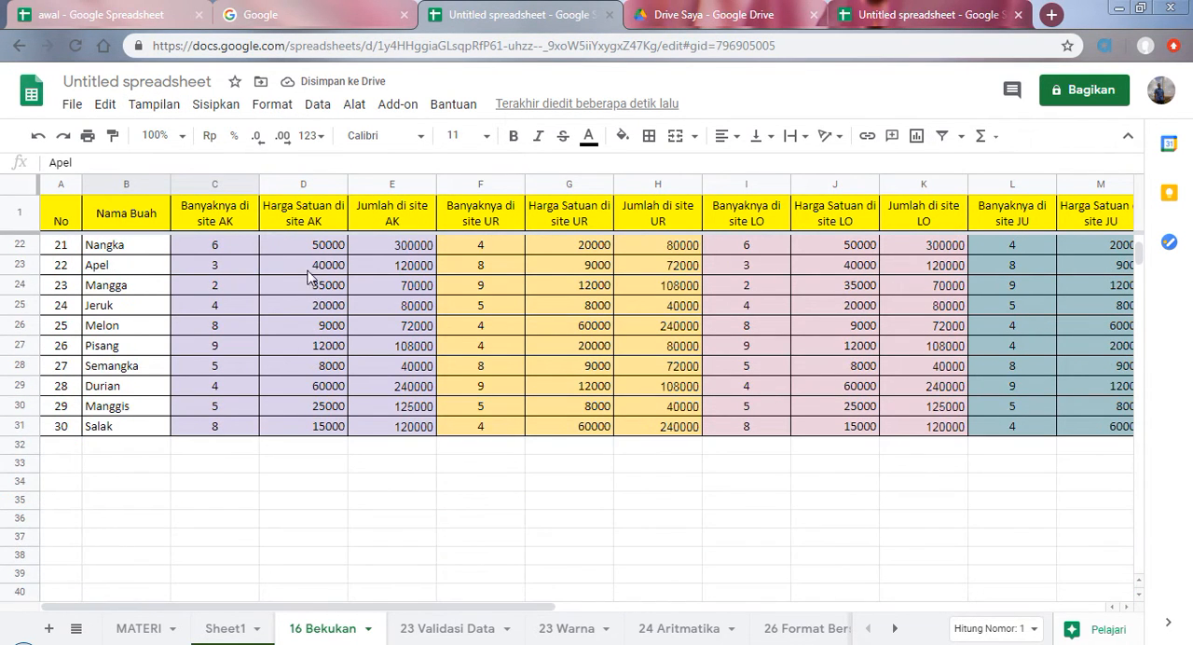
{"action": "scroll", "coordinate": [311, 275], "scroll_direction": "up", "scroll_amount": 7}
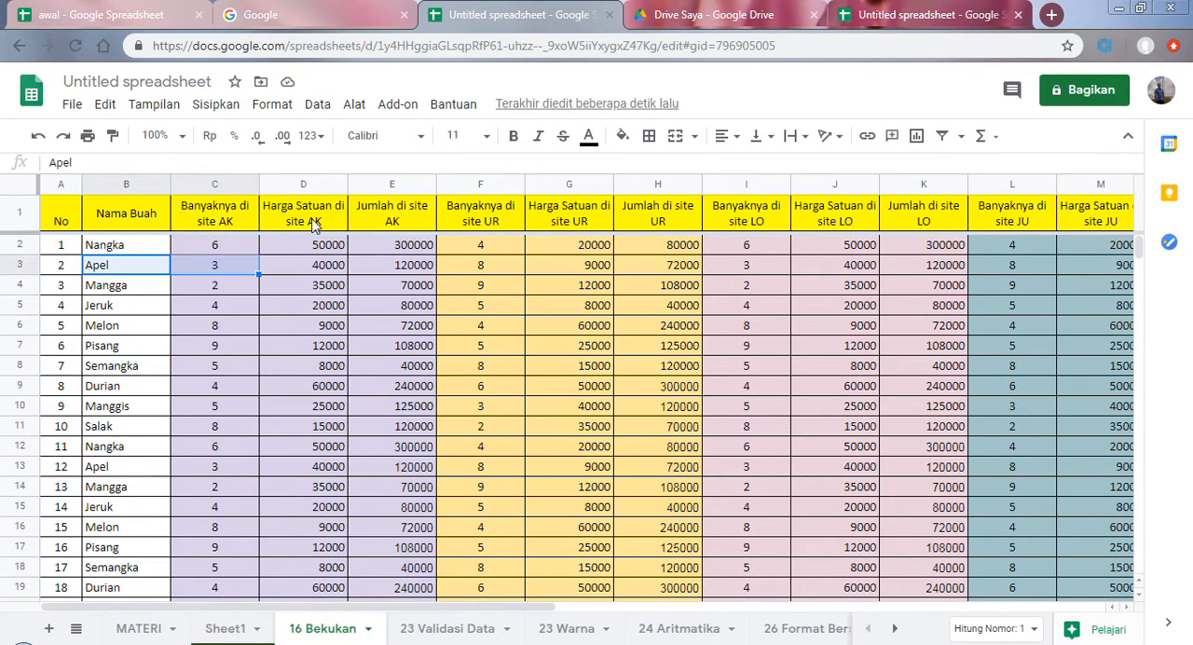
{"action": "scroll", "coordinate": [668, 241], "scroll_direction": "down", "scroll_amount": 9}
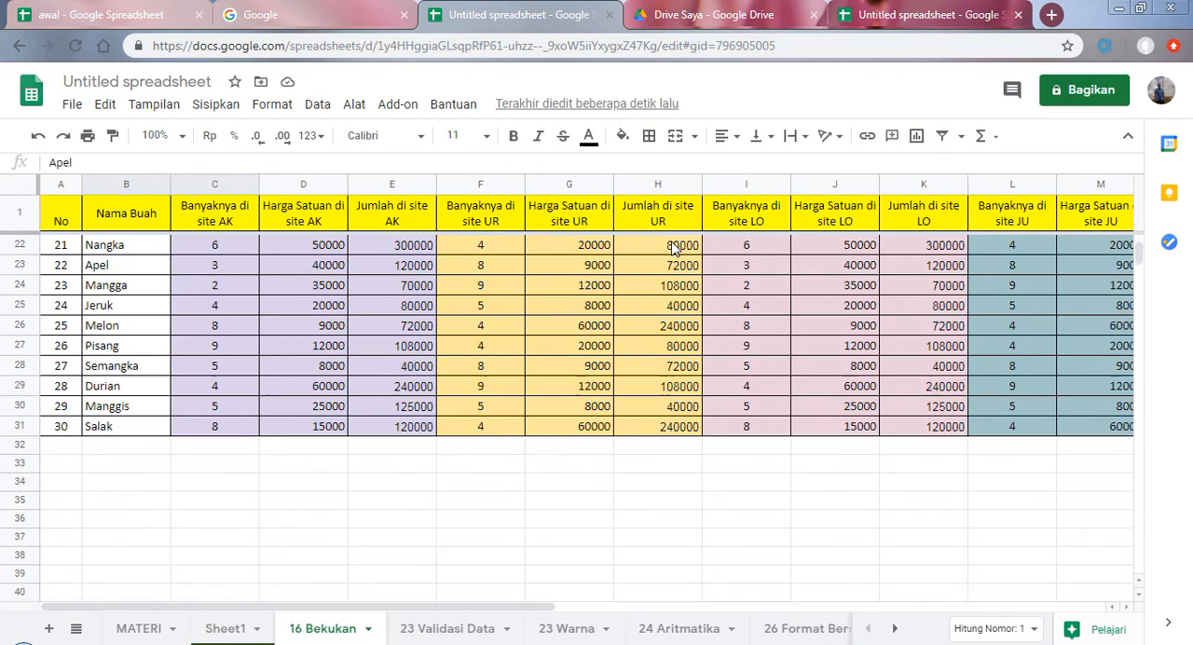
{"action": "scroll", "coordinate": [469, 265], "scroll_direction": "up", "scroll_amount": 1}
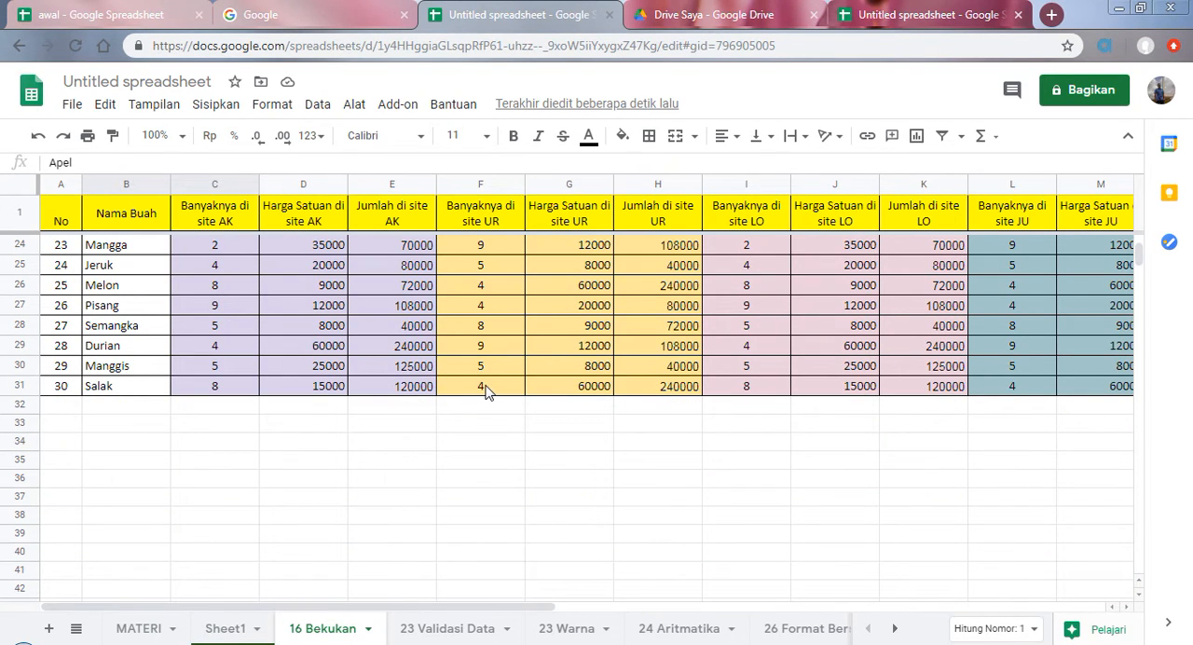
{"action": "scroll", "coordinate": [493, 382], "scroll_direction": "down", "scroll_amount": 1}
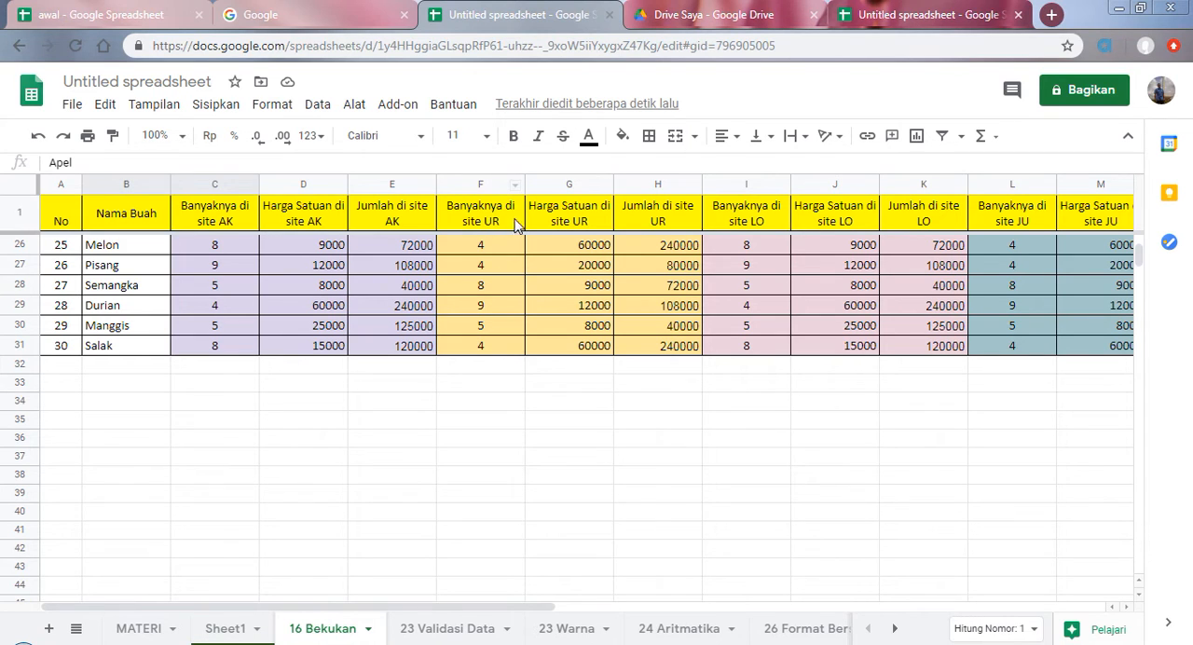
{"action": "scroll", "coordinate": [289, 412], "scroll_direction": "up", "scroll_amount": 8}
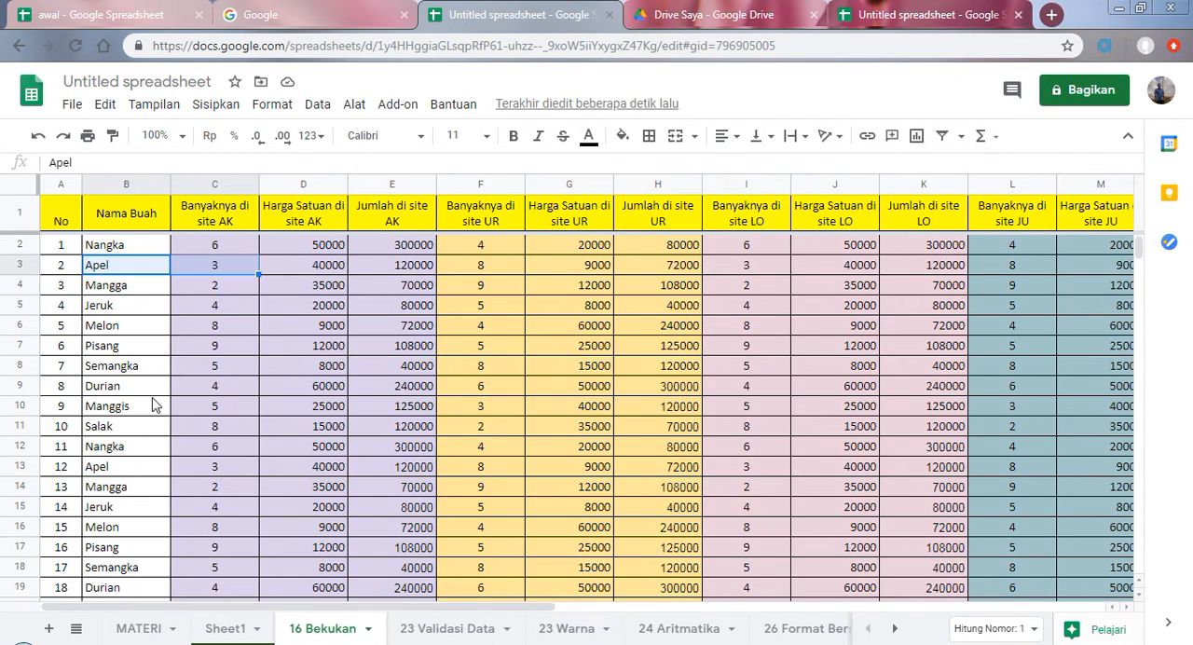
Step: Freeze the first two columns, No and Nama Buah, and check them against the table's far columns
{"action": "left_click", "coordinate": [111, 192]}
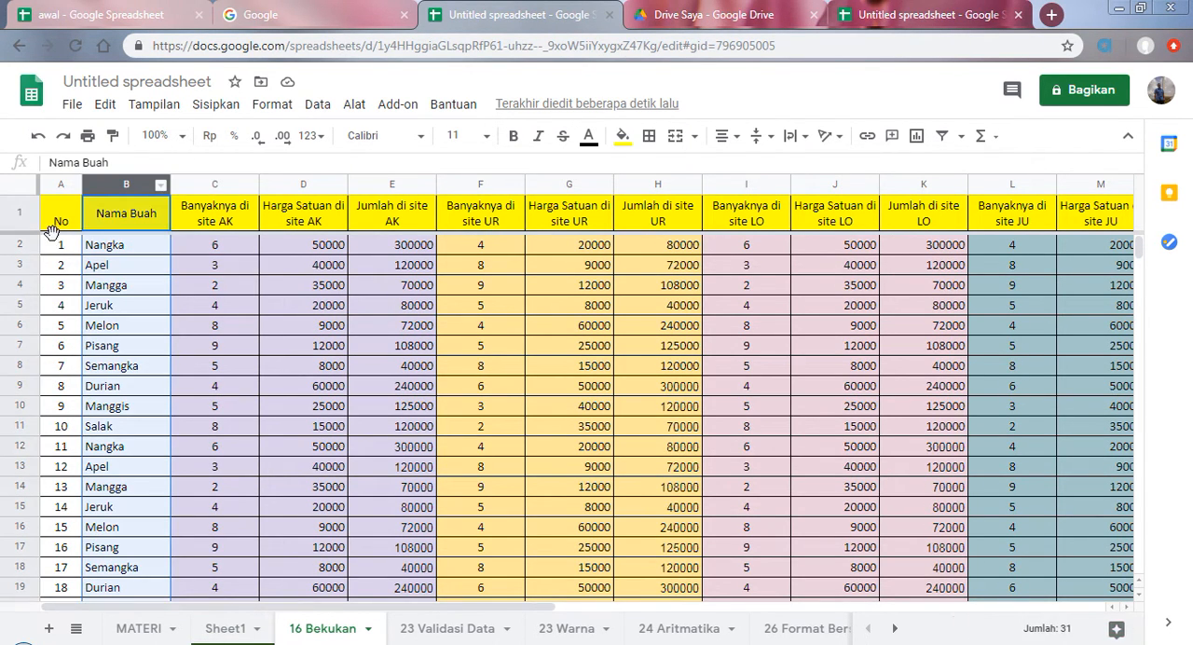
{"action": "left_click", "coordinate": [110, 328]}
{"action": "left_click", "coordinate": [130, 248]}
{"action": "left_click", "coordinate": [131, 390]}
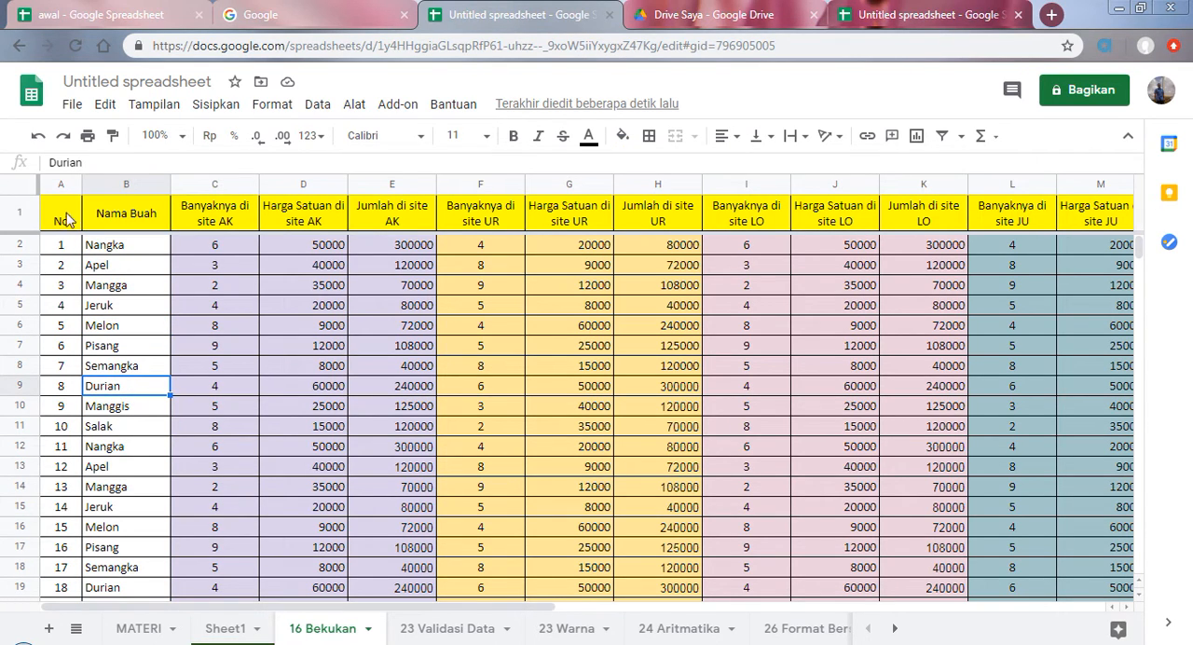
{"action": "left_click", "coordinate": [156, 107]}
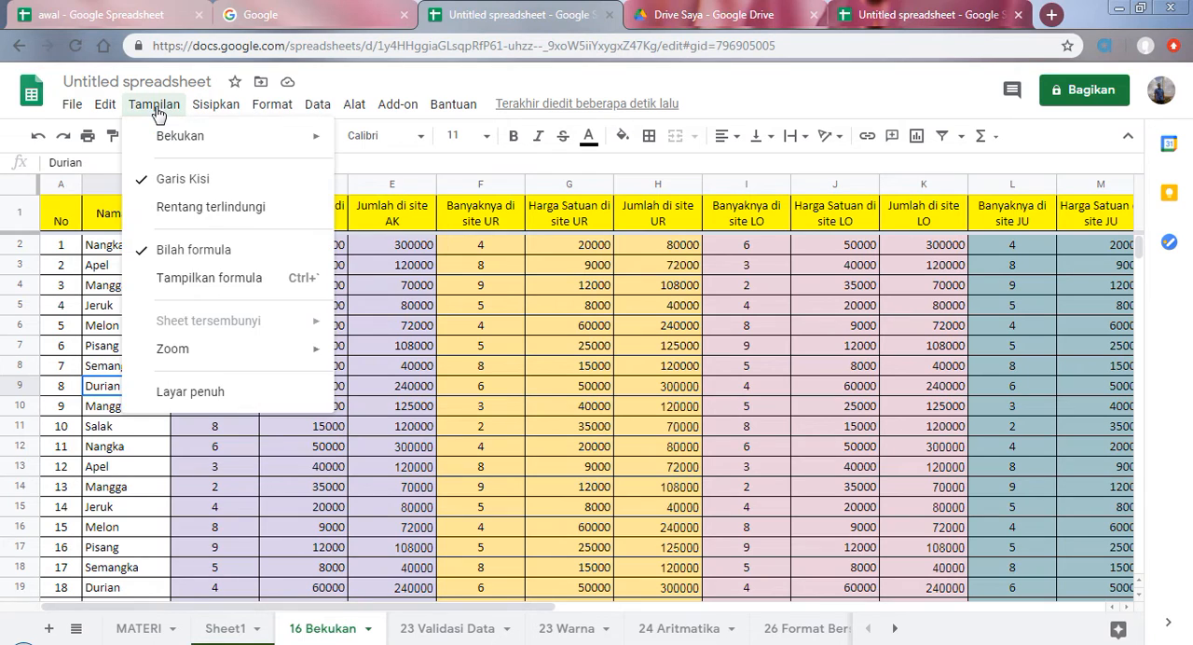
{"action": "mouse_move", "coordinate": [163, 142]}
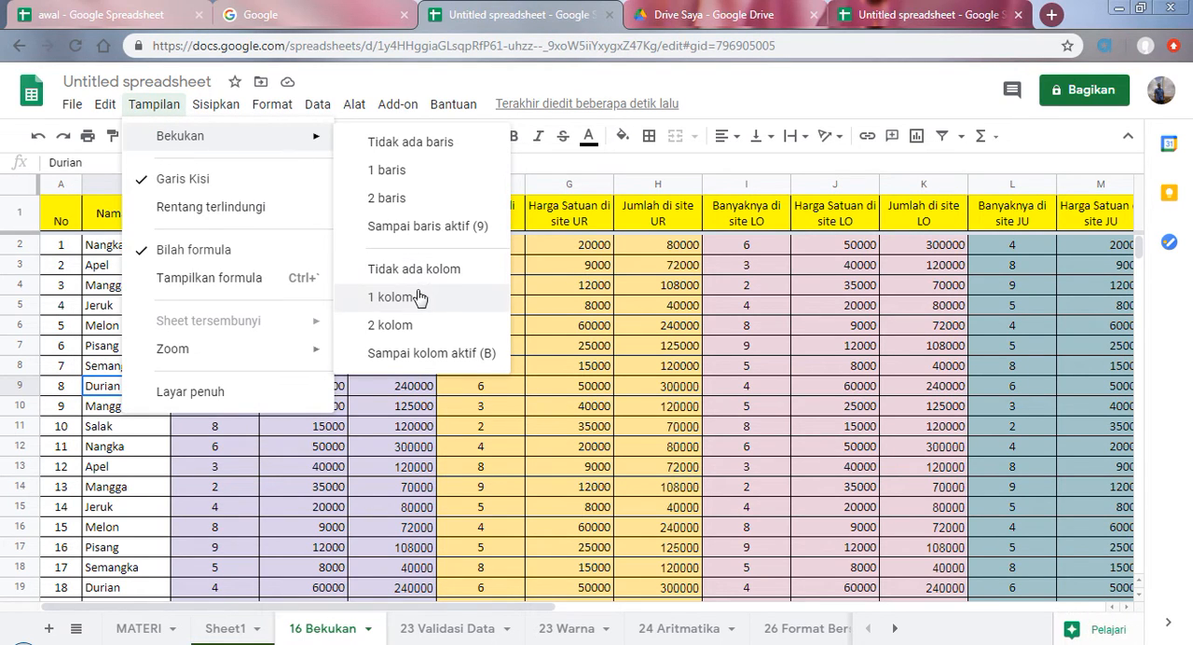
{"action": "left_click", "coordinate": [401, 326]}
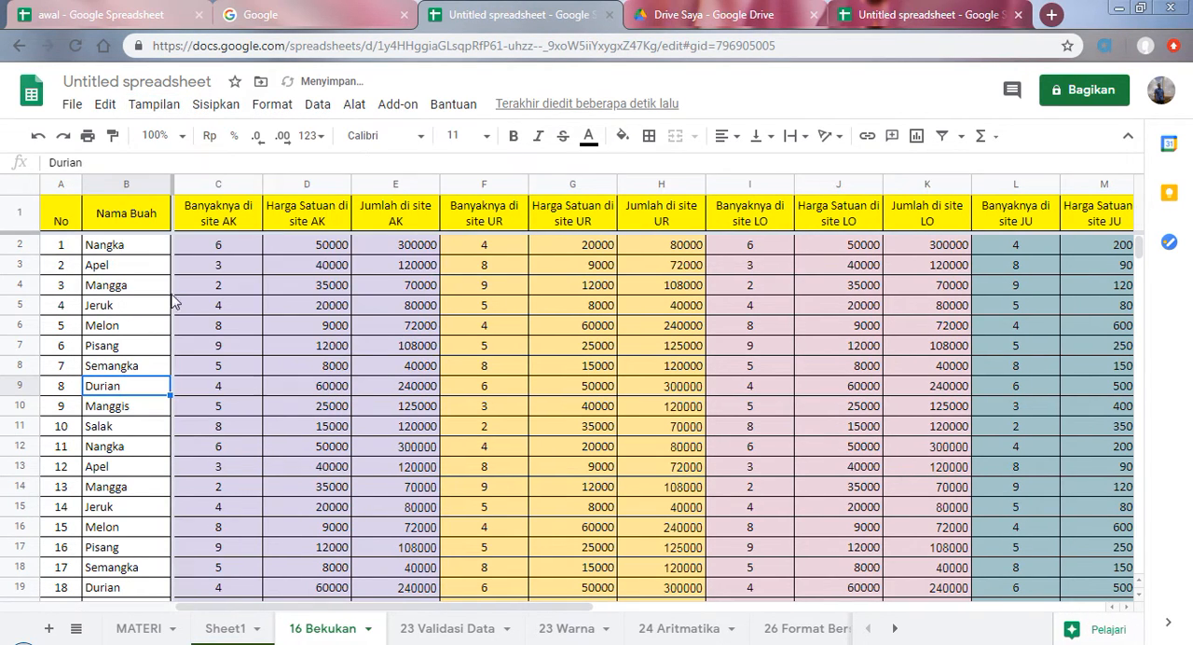
{"action": "left_click", "coordinate": [120, 250]}
{"action": "left_click", "coordinate": [32, 263]}
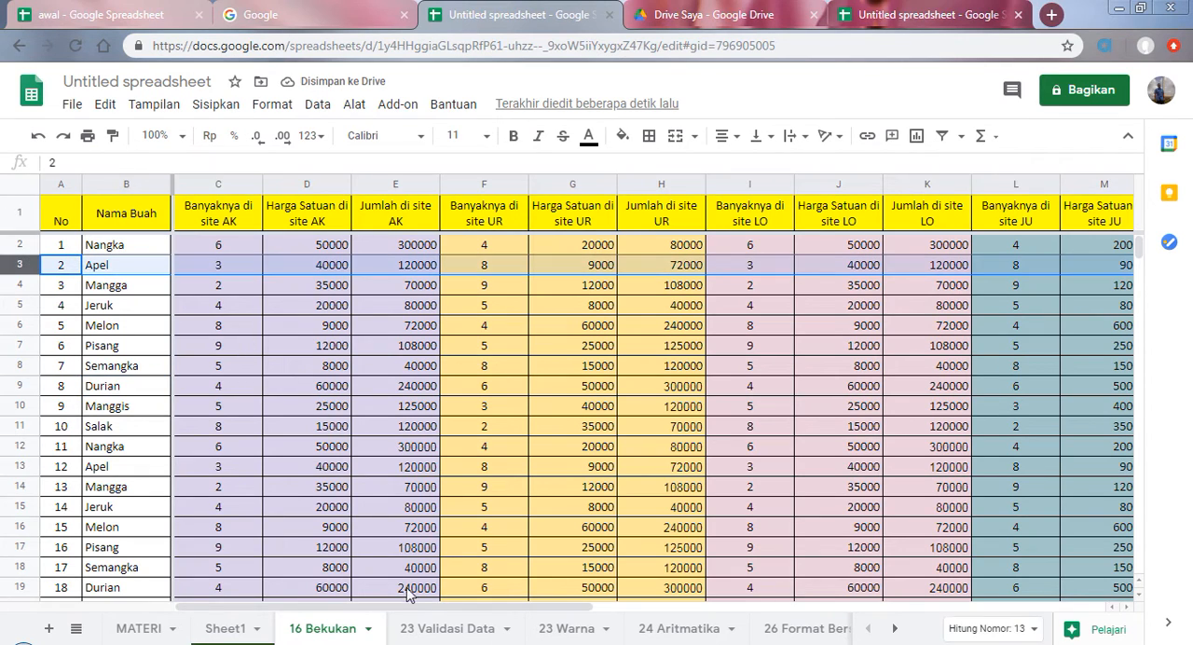
{"action": "left_click_drag", "start_coordinate": [465, 606], "coordinate": [520, 604]}
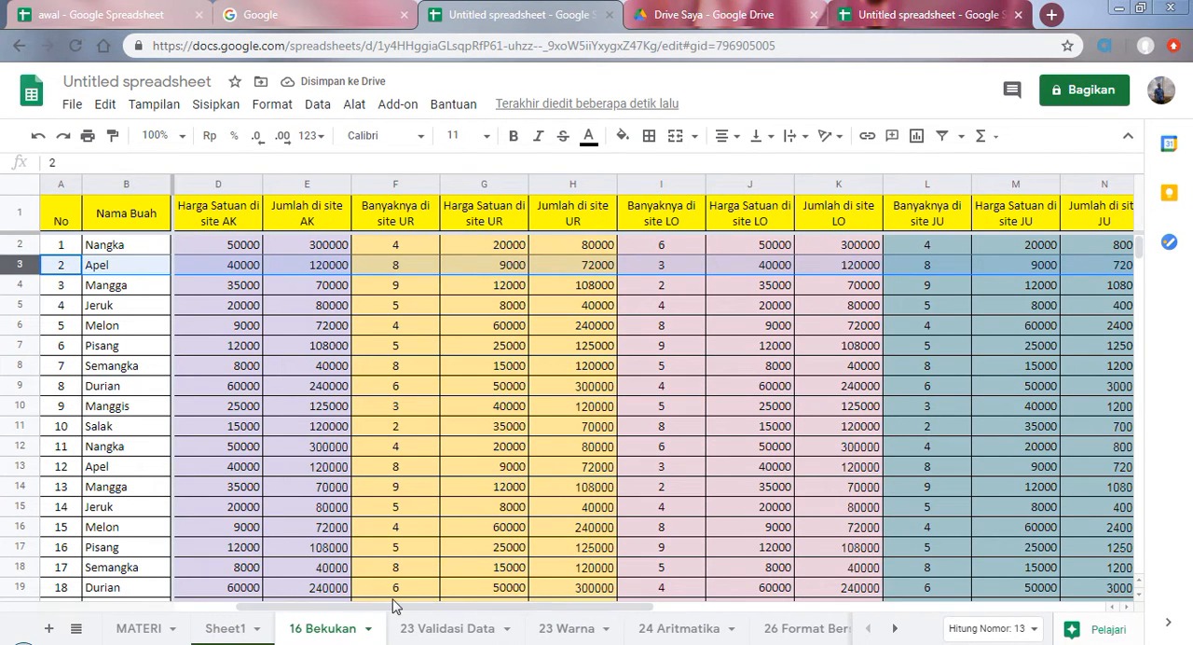
{"action": "left_click_drag", "start_coordinate": [397, 607], "coordinate": [437, 608]}
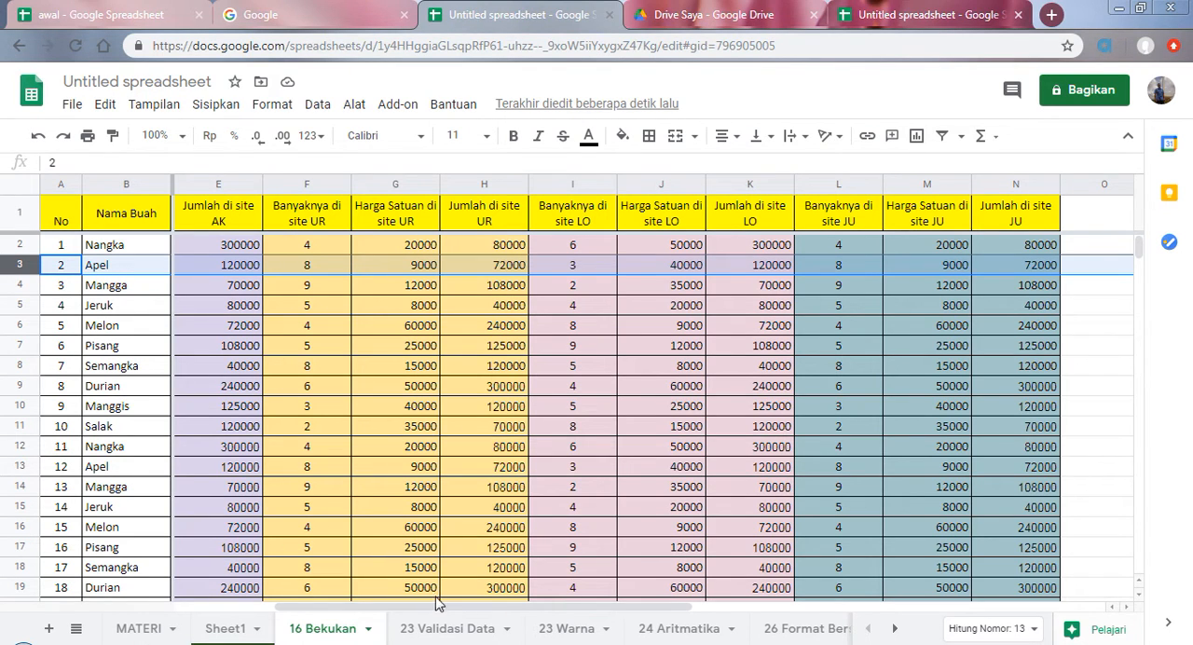
{"action": "left_click_drag", "start_coordinate": [488, 608], "coordinate": [207, 633]}
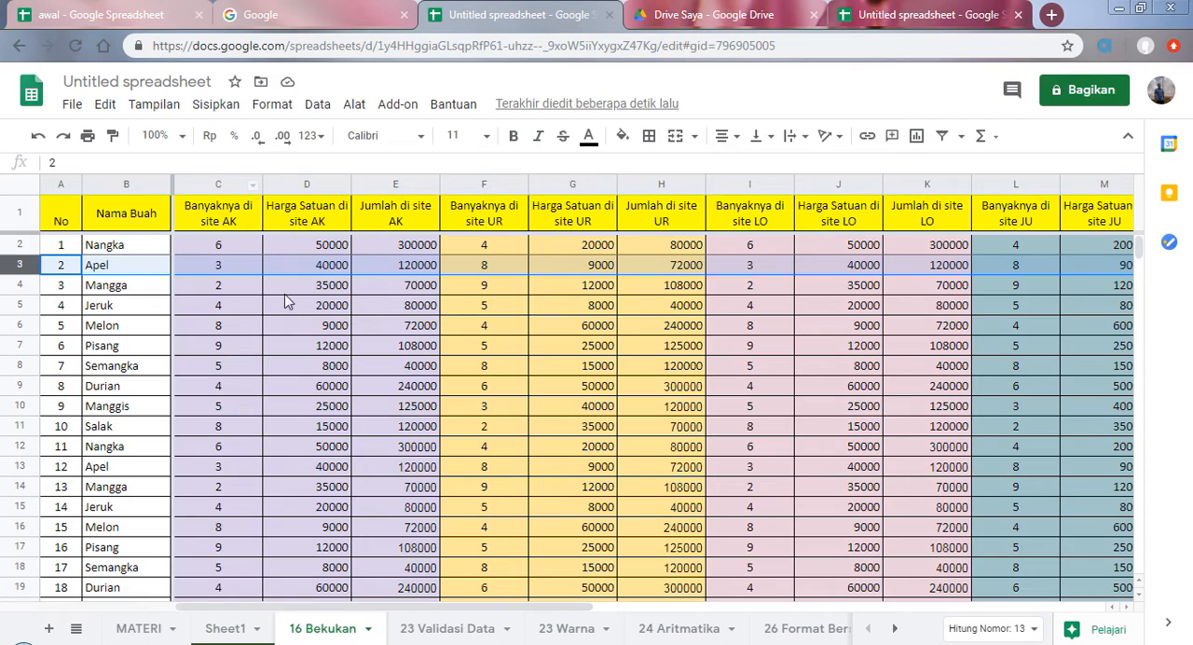
Step: Remove the row freeze from the "16 Bekukan" sheet and check the header row against the lower rows
{"action": "left_click", "coordinate": [157, 106]}
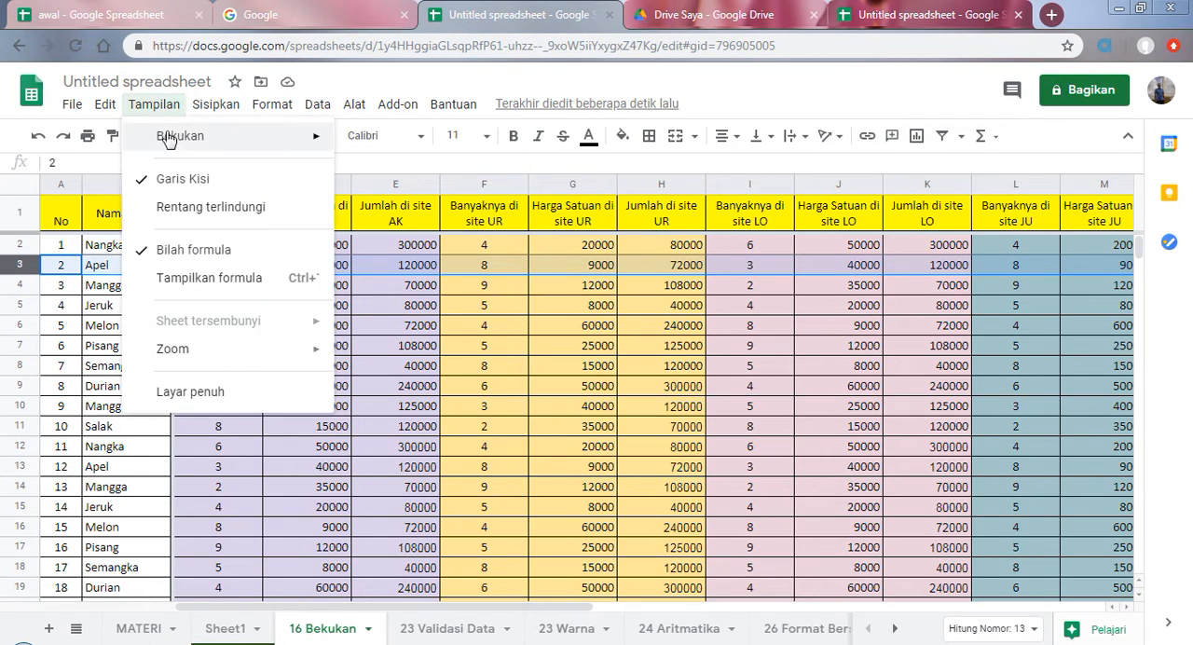
{"action": "mouse_move", "coordinate": [177, 142]}
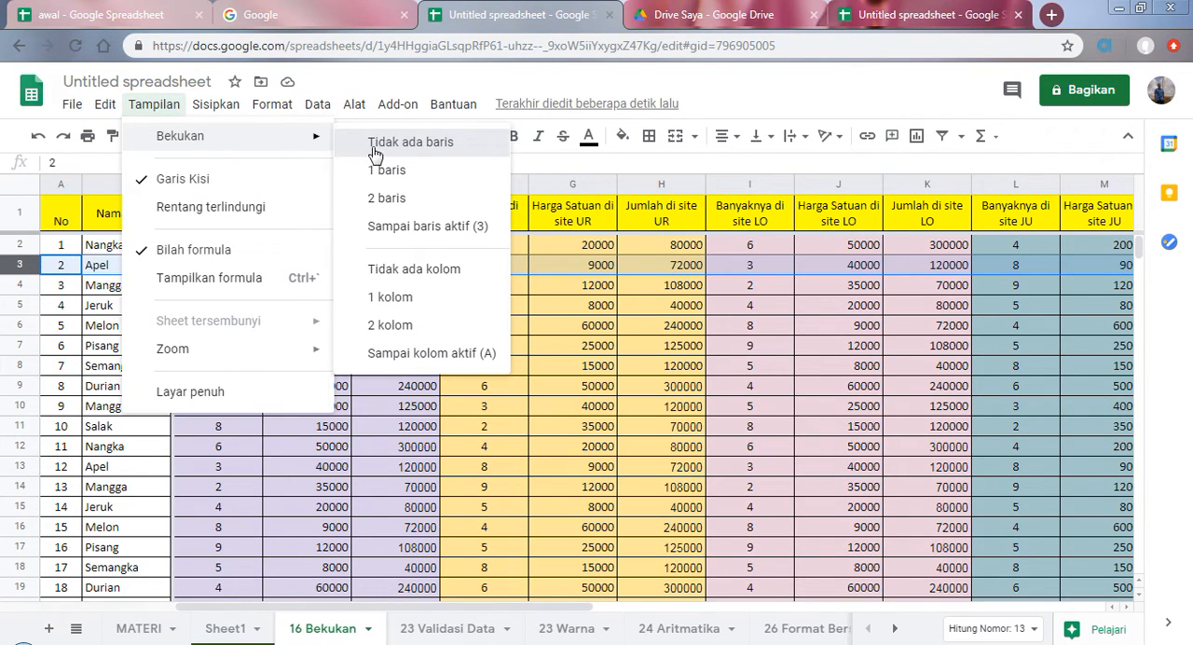
{"action": "left_click", "coordinate": [374, 144]}
{"action": "left_click", "coordinate": [155, 104]}
{"action": "left_click", "coordinate": [556, 412]}
{"action": "scroll", "coordinate": [528, 376], "scroll_direction": "down", "scroll_amount": 1}
{"action": "scroll", "coordinate": [485, 382], "scroll_direction": "up", "scroll_amount": 1}
Step: Freeze the columns up to the active column G and check the table's movement in both directions
{"action": "left_click", "coordinate": [154, 105]}
{"action": "mouse_move", "coordinate": [200, 143]}
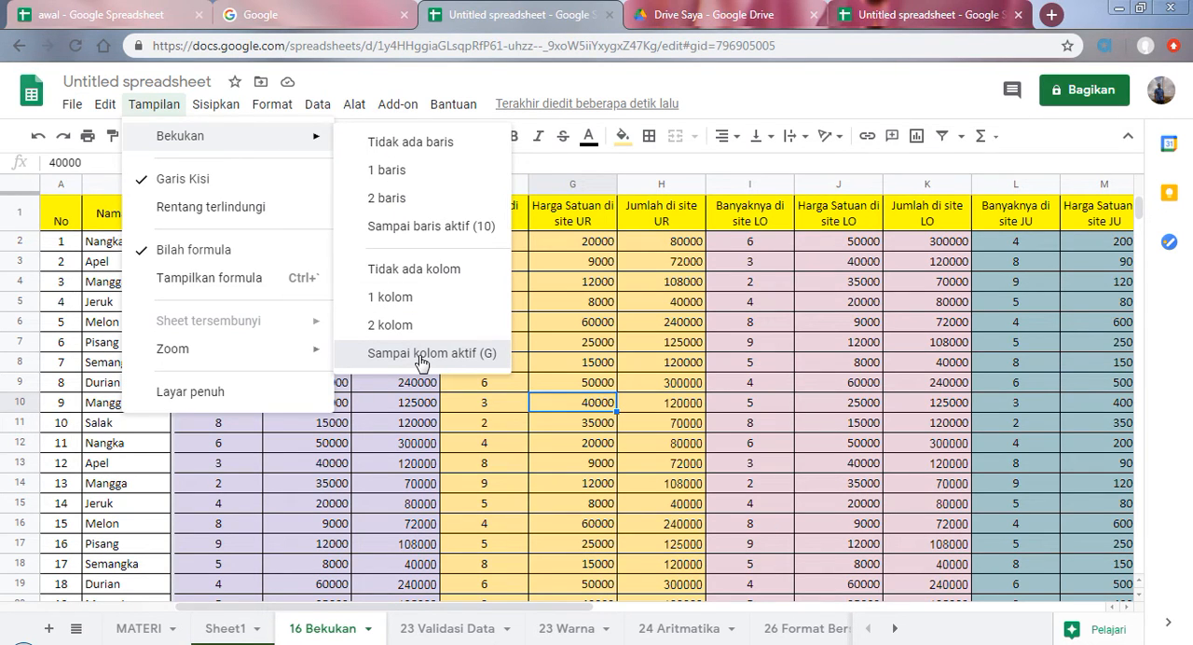
{"action": "left_click", "coordinate": [419, 353]}
{"action": "scroll", "coordinate": [416, 386], "scroll_direction": "down", "scroll_amount": 3}
{"action": "scroll", "coordinate": [361, 414], "scroll_direction": "up", "scroll_amount": 3}
{"action": "mouse_move", "coordinate": [658, 607]}
{"action": "left_mouse_down"}
{"action": "mouse_move", "coordinate": [754, 603]}
{"action": "mouse_move", "coordinate": [662, 607]}
{"action": "left_mouse_up"}
Step: Remove the column freeze from the "16 Bekukan" sheet and return to the MATERI sheet
{"action": "left_click", "coordinate": [154, 104]}
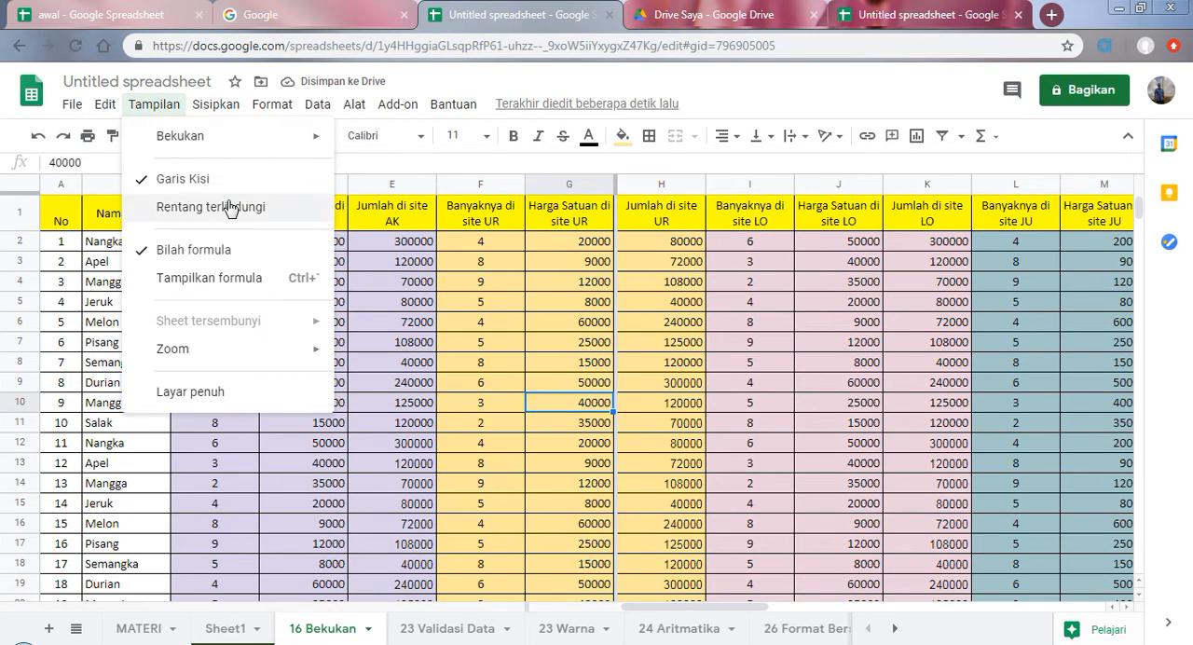
{"action": "mouse_move", "coordinate": [229, 136]}
{"action": "left_click", "coordinate": [416, 269]}
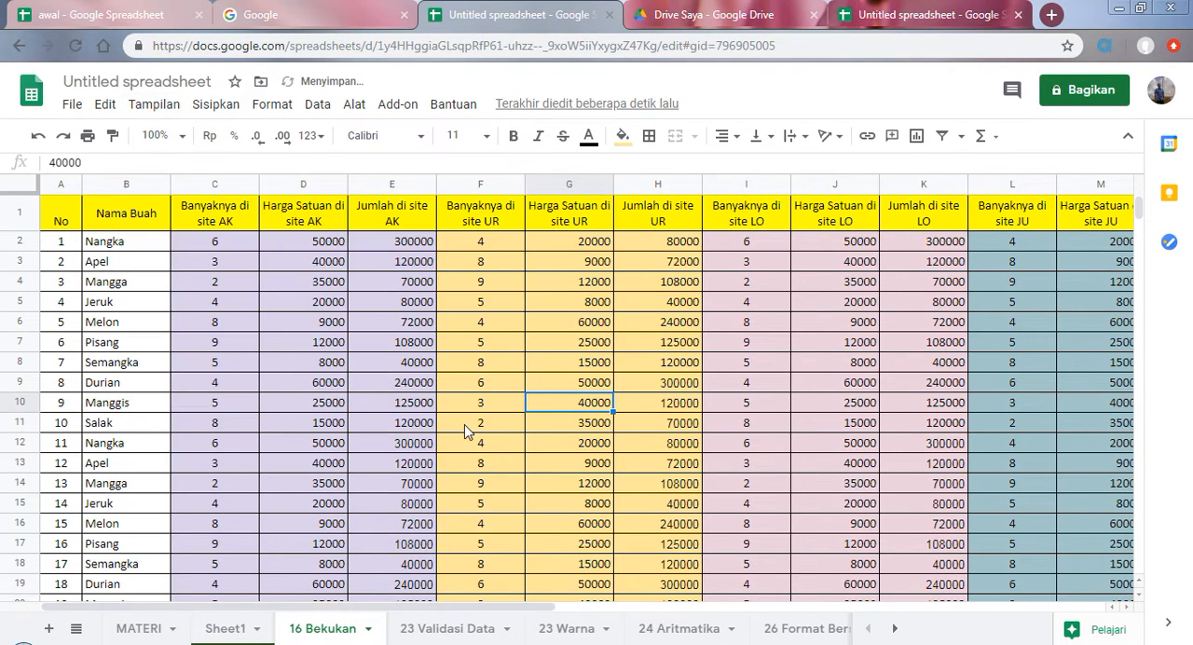
{"action": "left_click", "coordinate": [133, 628]}
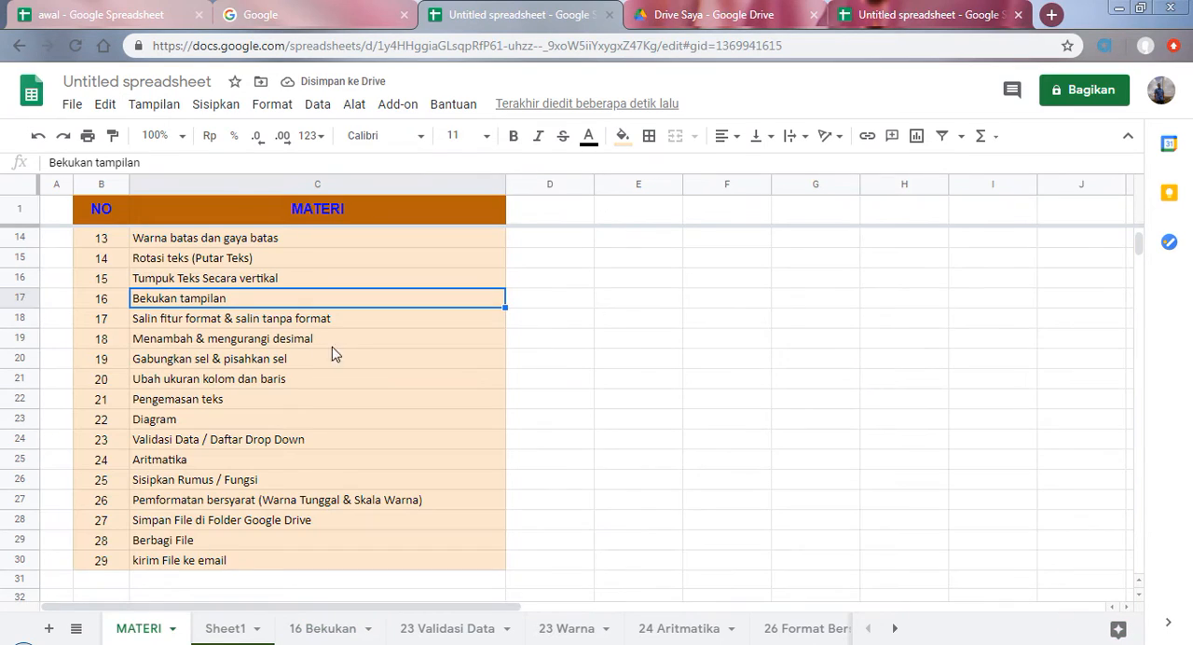
Step: Select topic 17 in the MATERI list and, on Sheet1, copy the formatting of table B1:F12 to the range starting at H1
{"action": "left_click", "coordinate": [168, 321]}
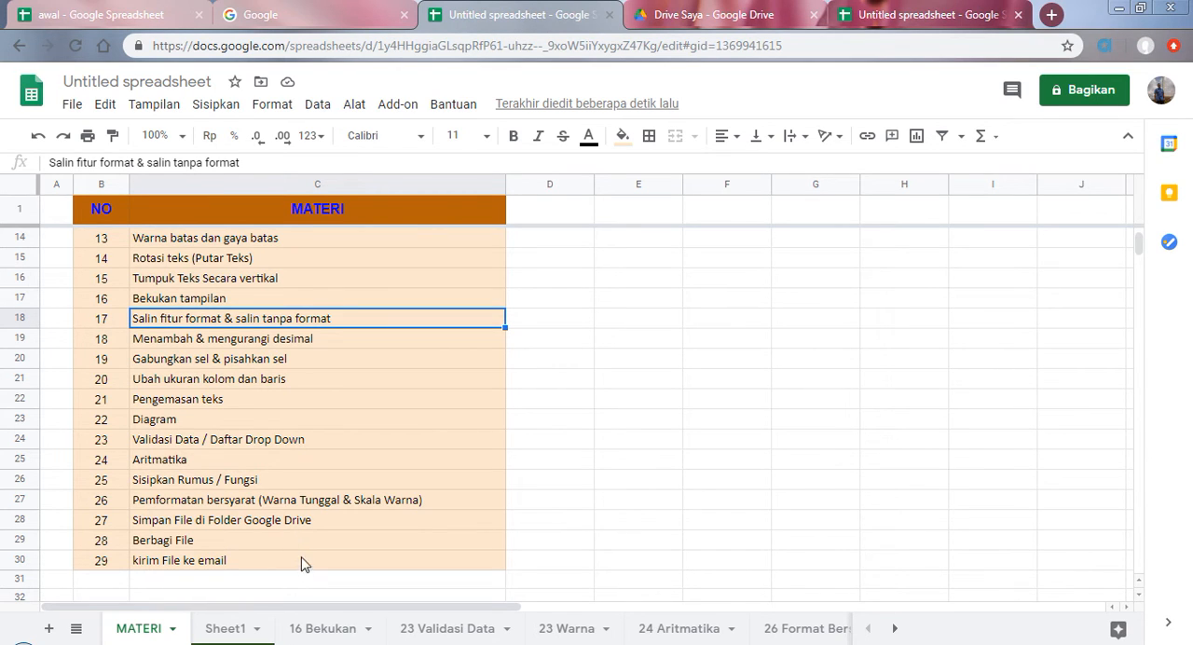
{"action": "left_click", "coordinate": [226, 630]}
{"action": "left_click", "coordinate": [576, 247]}
{"action": "left_click", "coordinate": [593, 310]}
{"action": "left_click_drag", "start_coordinate": [572, 240], "coordinate": [704, 298]}
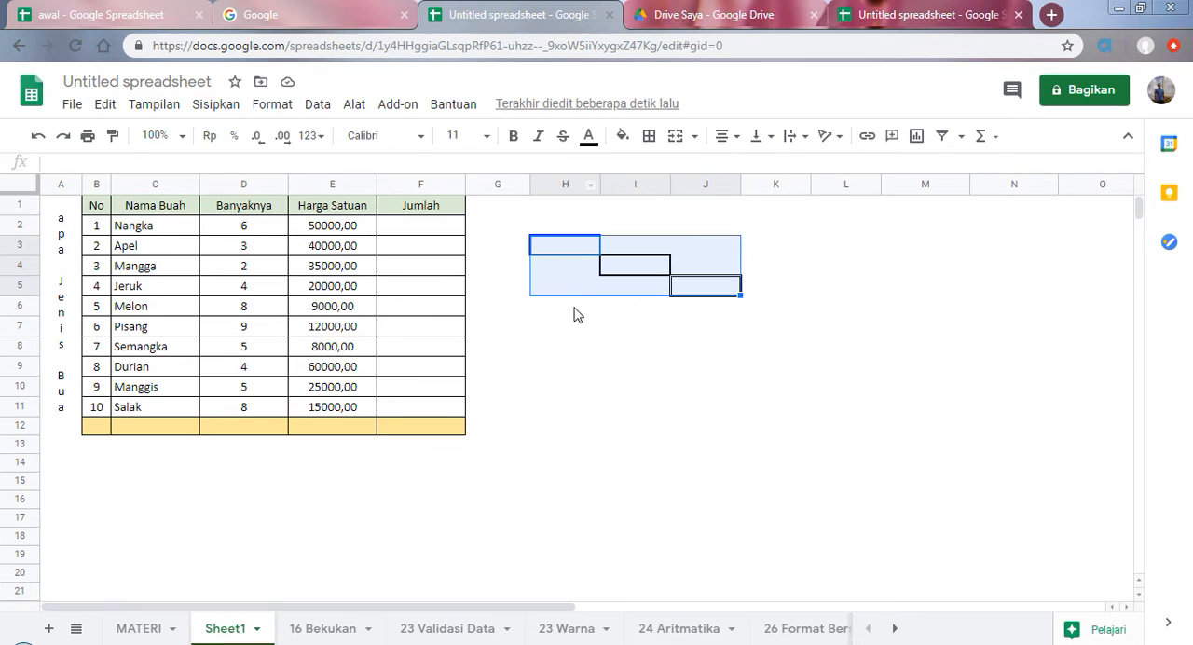
{"action": "left_click", "coordinate": [648, 345]}
{"action": "left_click", "coordinate": [574, 247]}
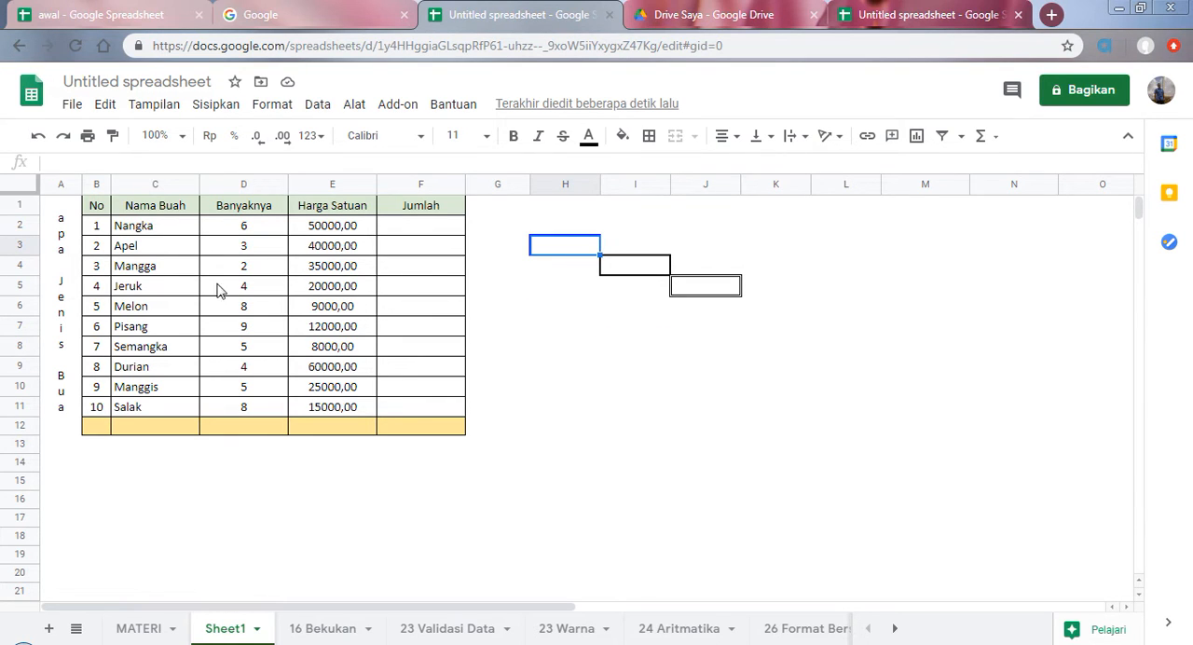
{"action": "left_click", "coordinate": [94, 209]}
{"action": "left_click_drag", "start_coordinate": [94, 209], "coordinate": [428, 428]}
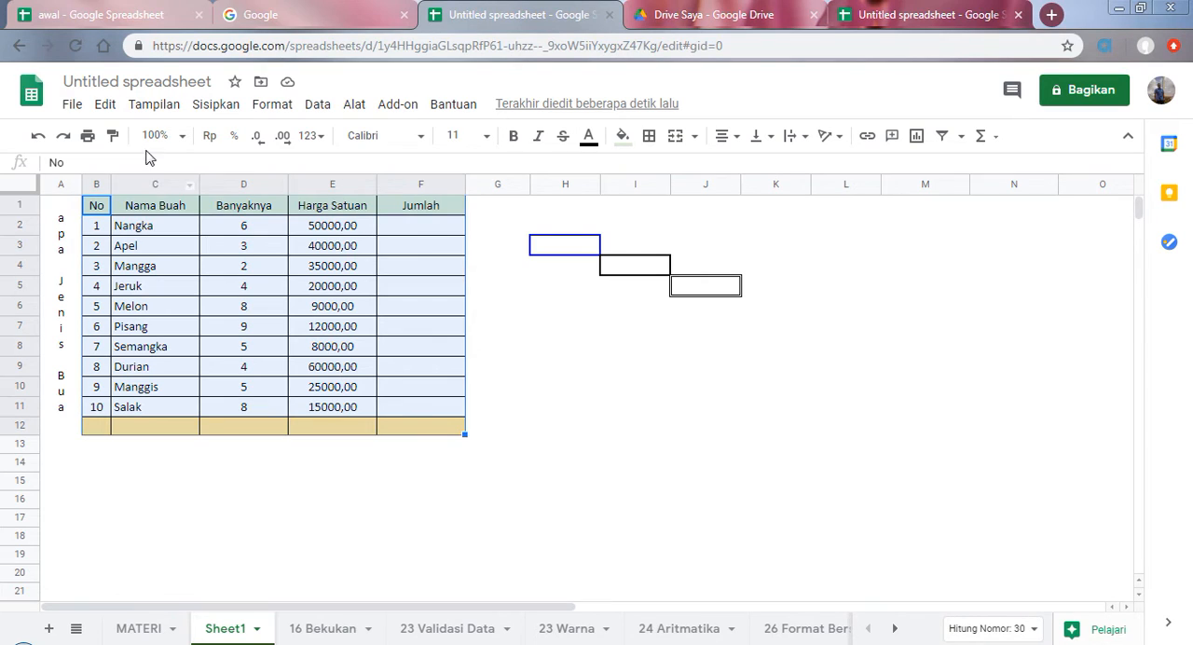
{"action": "left_click", "coordinate": [113, 137]}
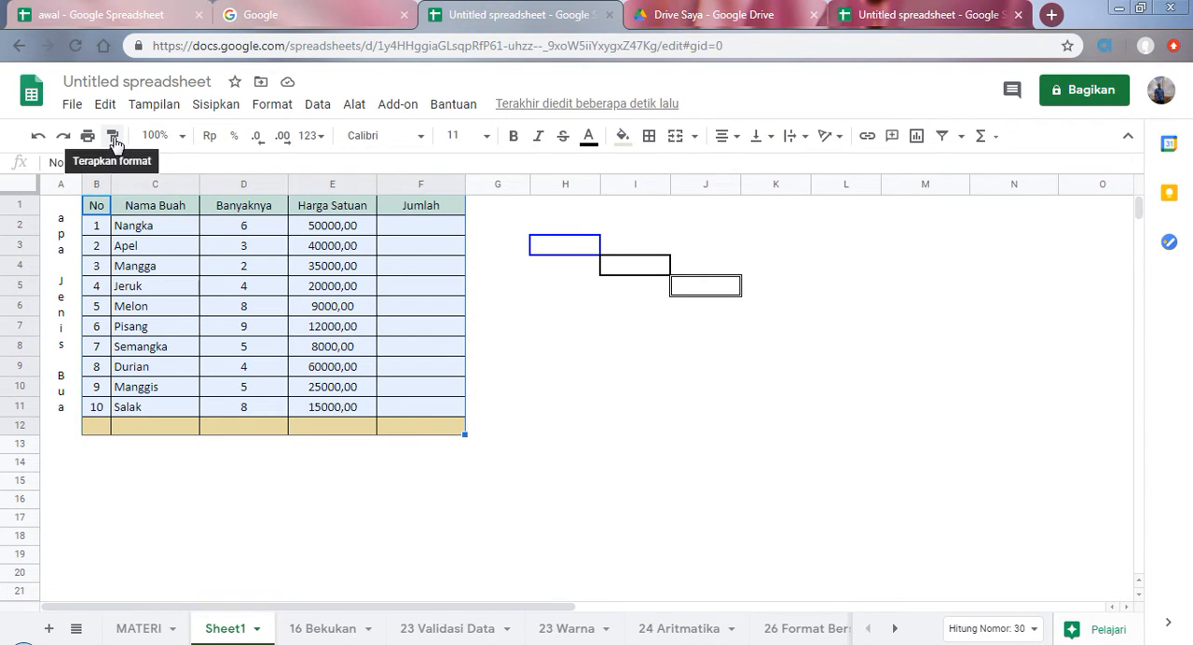
{"action": "left_click", "coordinate": [549, 214]}
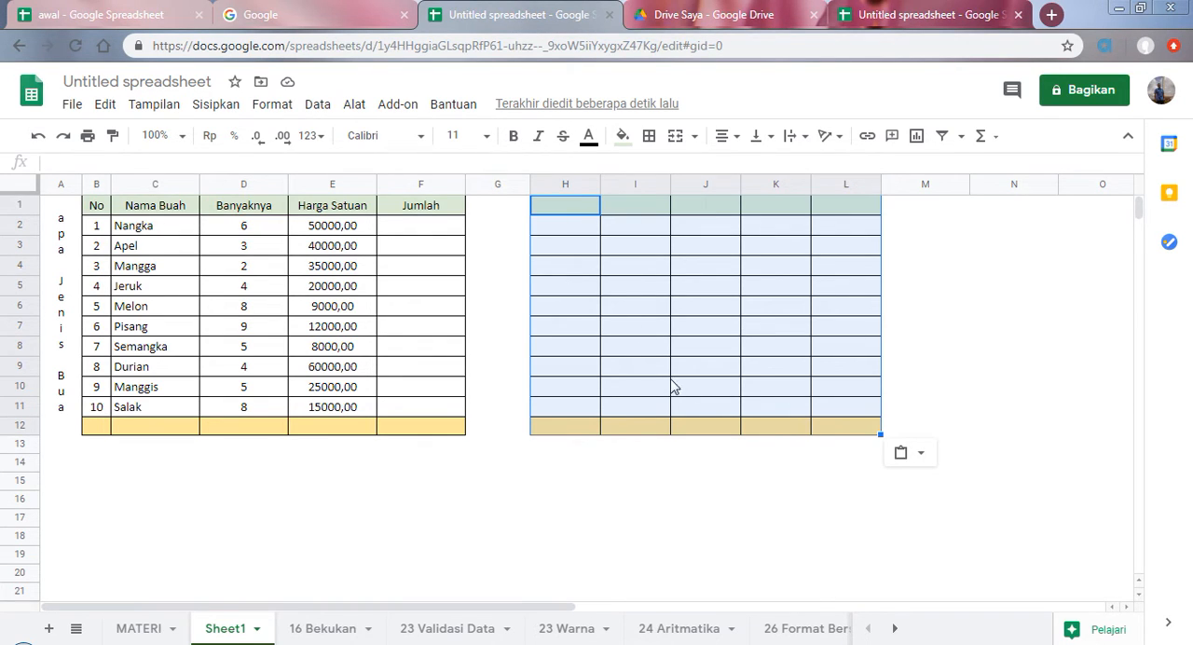
Step: Switch the pasted range at H1 to values only and return to the MATERI sheet
{"action": "left_click", "coordinate": [920, 455]}
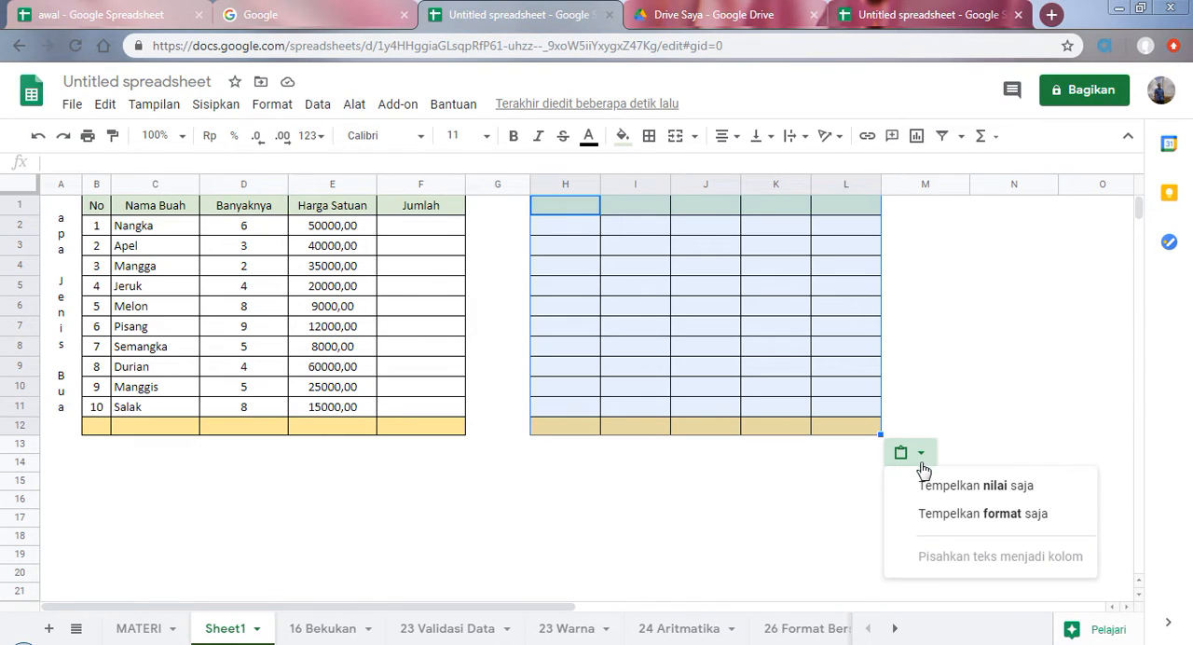
{"action": "left_click", "coordinate": [949, 487]}
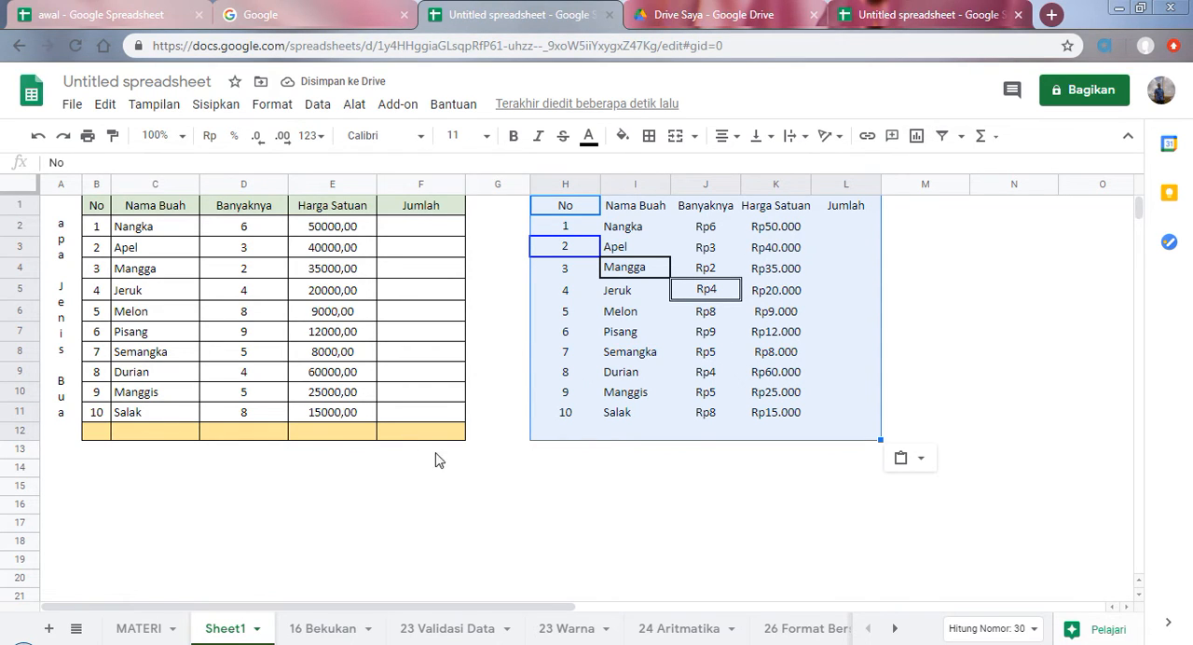
{"action": "left_click", "coordinate": [141, 631]}
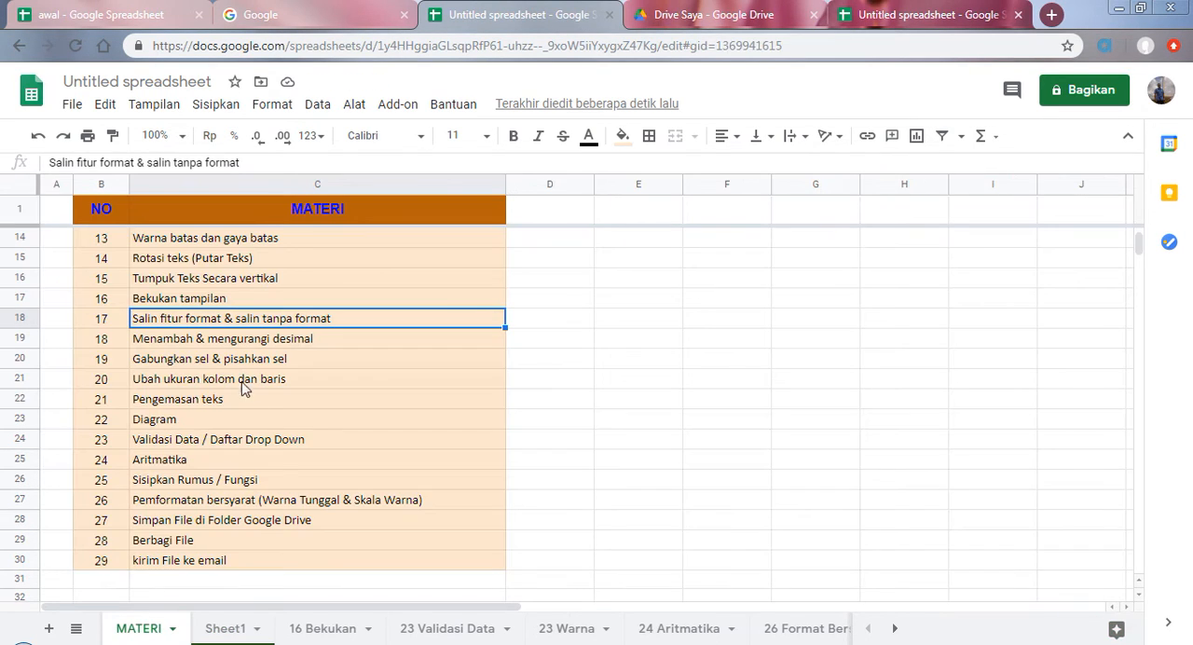
Step: Select topic 18 in the list and vary the decimals of Sheet1's Harga Satuan values in E2:E11, ending at four decimal places
{"action": "left_click", "coordinate": [166, 348]}
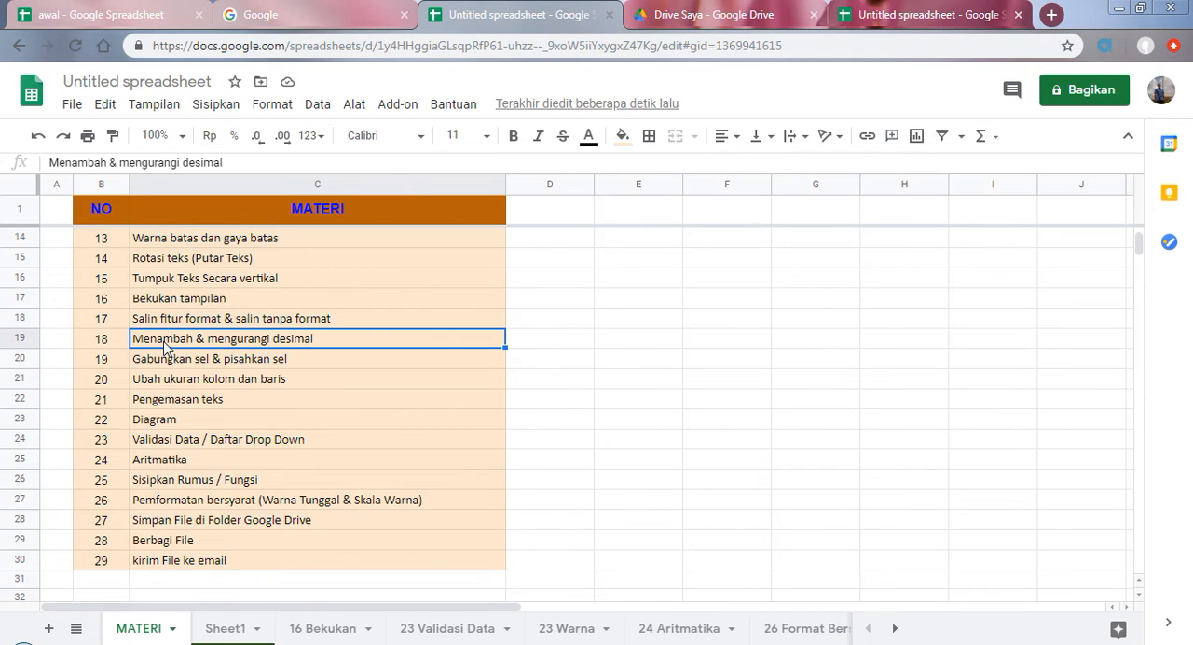
{"action": "left_click", "coordinate": [218, 629]}
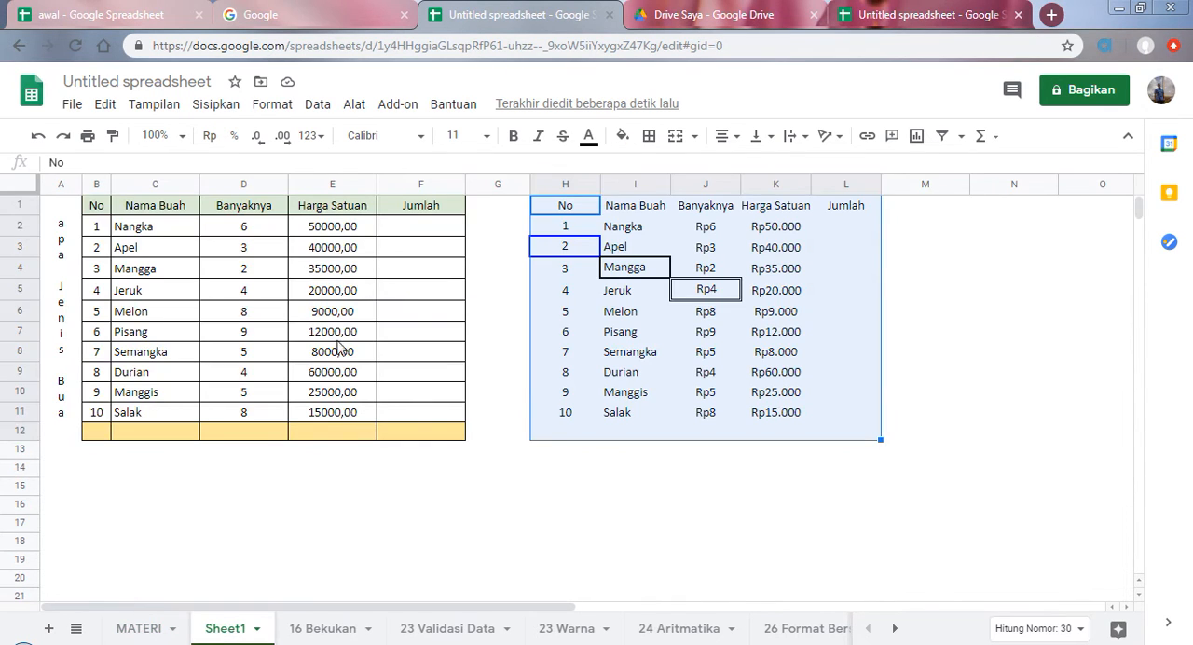
{"action": "left_click", "coordinate": [332, 235]}
{"action": "left_click_drag", "start_coordinate": [331, 235], "coordinate": [333, 413]}
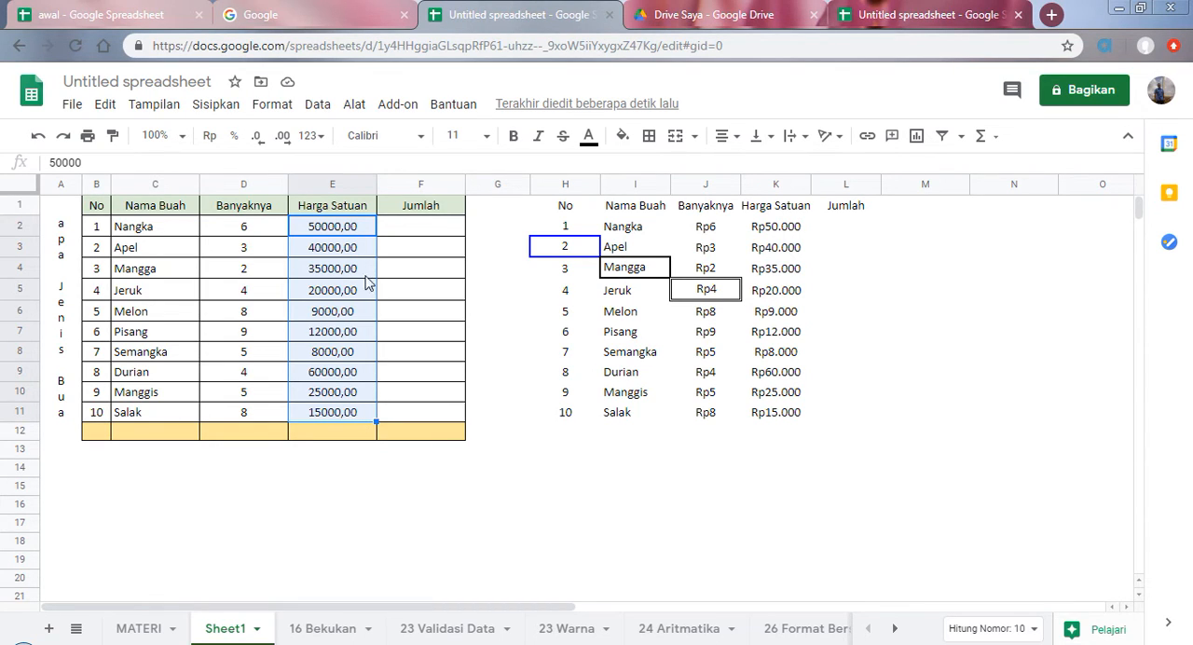
{"action": "left_click", "coordinate": [261, 142]}
{"action": "left_click", "coordinate": [262, 142]}
{"action": "left_click", "coordinate": [276, 142]}
{"action": "left_click", "coordinate": [276, 142]}
{"action": "left_click", "coordinate": [275, 141]}
{"action": "left_click", "coordinate": [276, 142]}
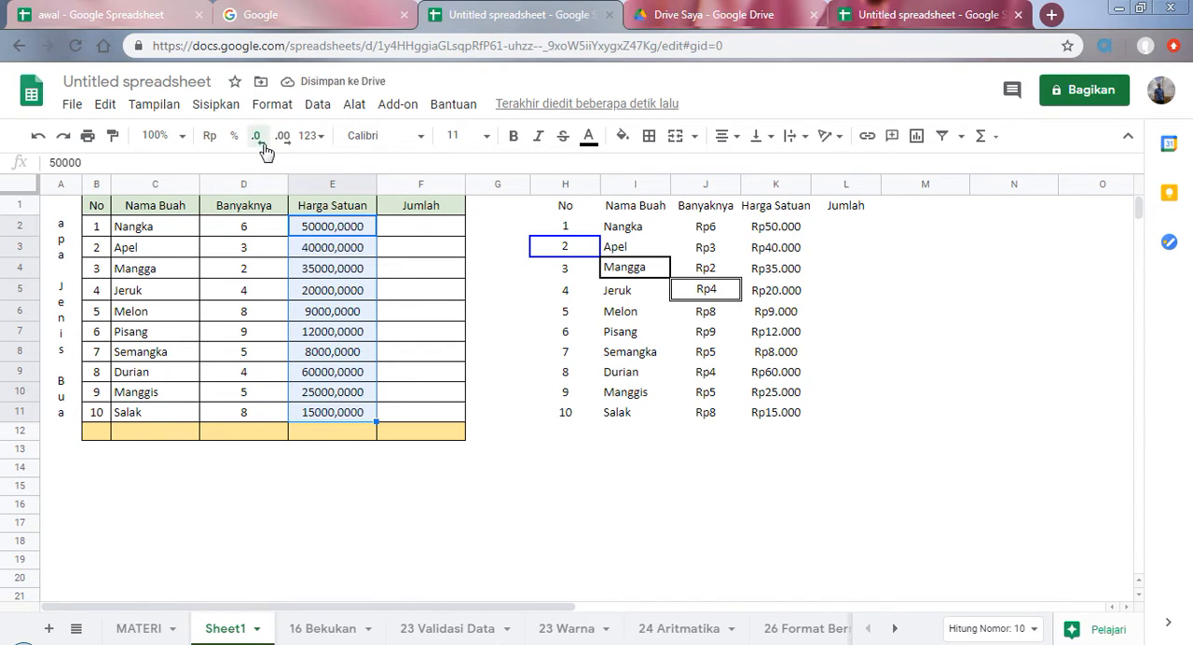
Step: Reduce the Harga Satuan values in E2:E11 to no decimal places and return to the MATERI sheet
{"action": "left_click", "coordinate": [262, 142]}
{"action": "left_click", "coordinate": [262, 143]}
{"action": "left_click", "coordinate": [262, 143]}
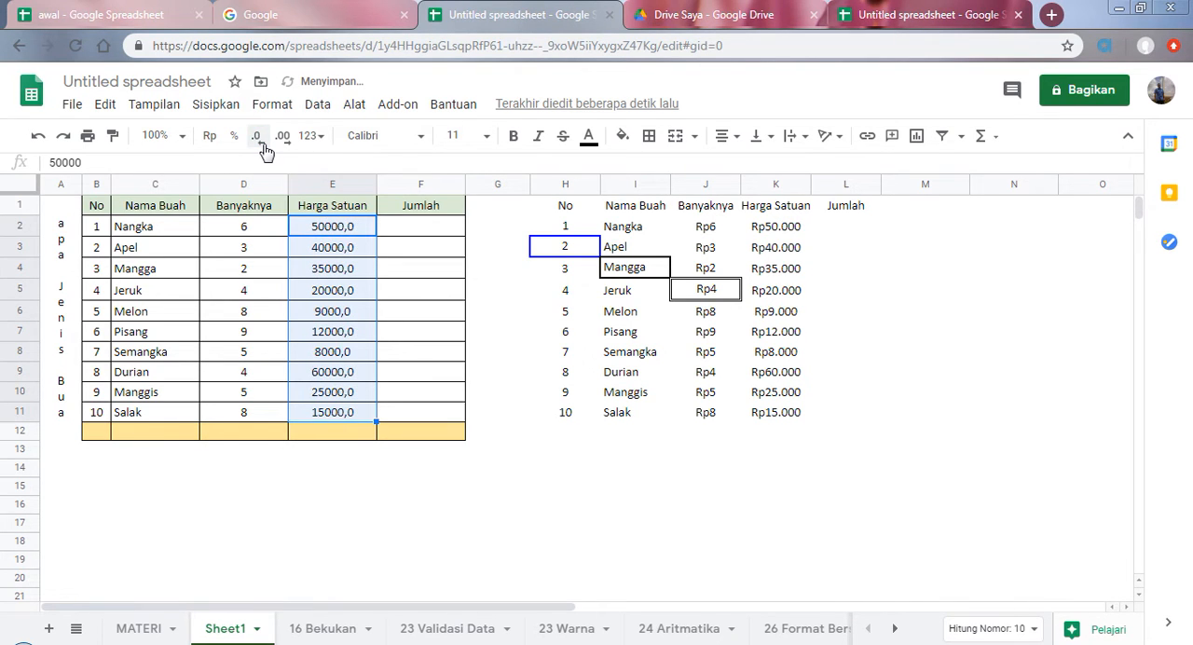
{"action": "left_click", "coordinate": [264, 145]}
{"action": "left_click", "coordinate": [151, 629]}
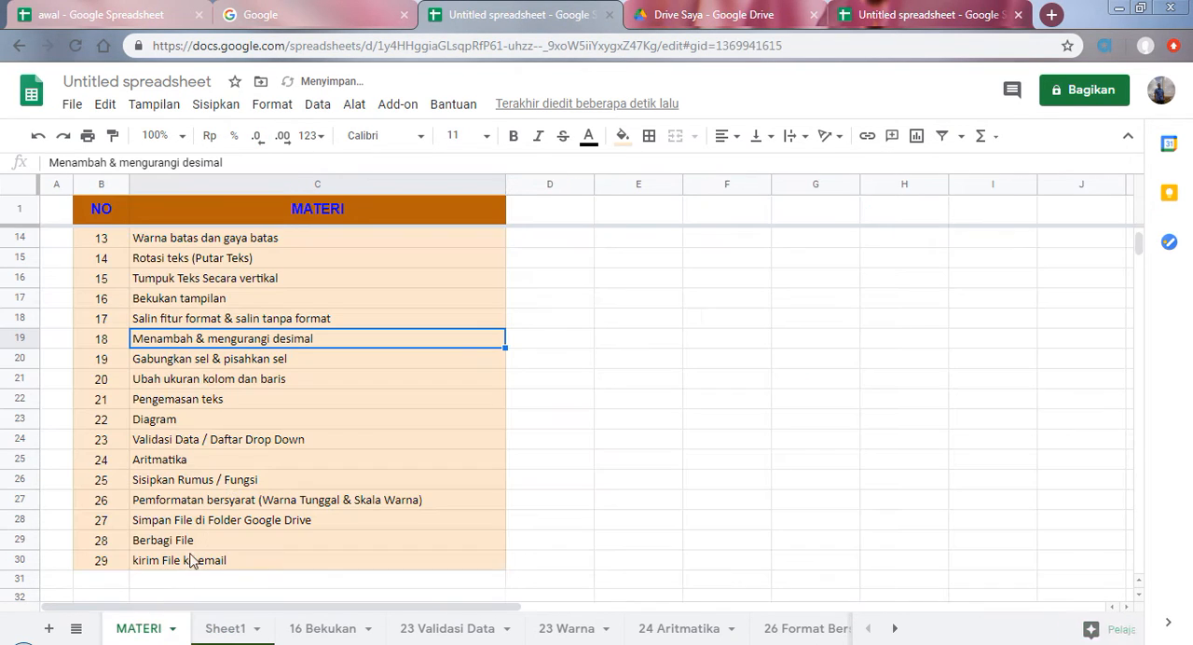
Step: Select topic 19, Gabungkan sel & pisahkan sel, in the list and turn on the gridlines on Sheet1
{"action": "left_click", "coordinate": [162, 366]}
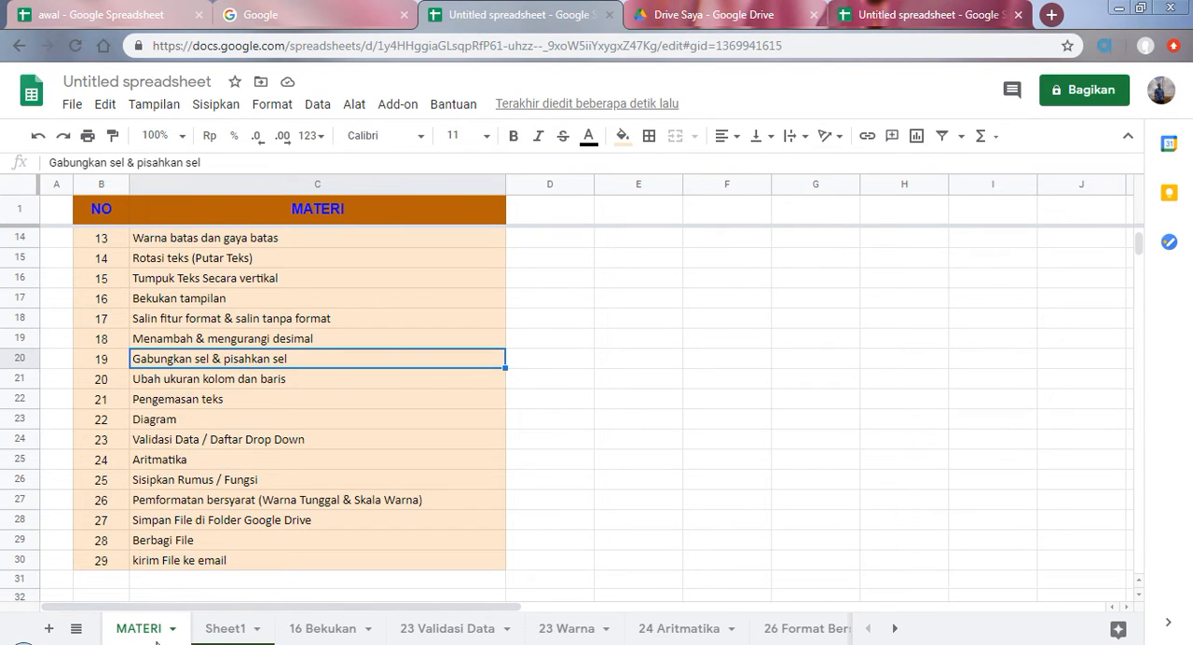
{"action": "left_click", "coordinate": [228, 631]}
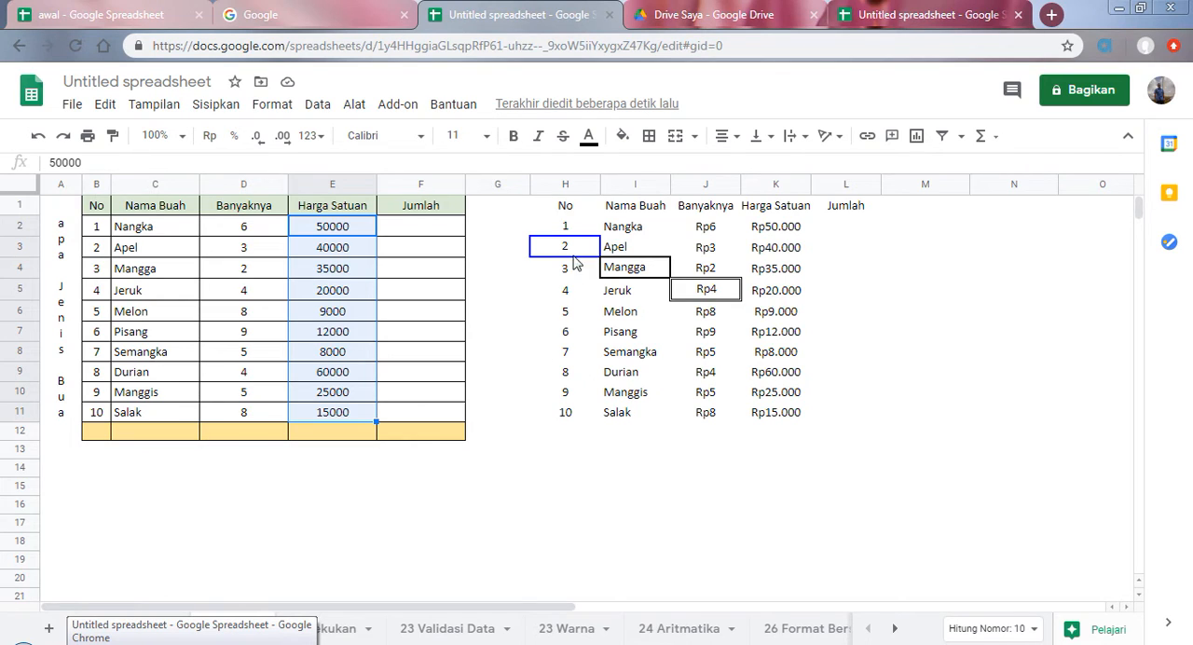
{"action": "left_click", "coordinate": [523, 317]}
{"action": "left_click", "coordinate": [509, 233]}
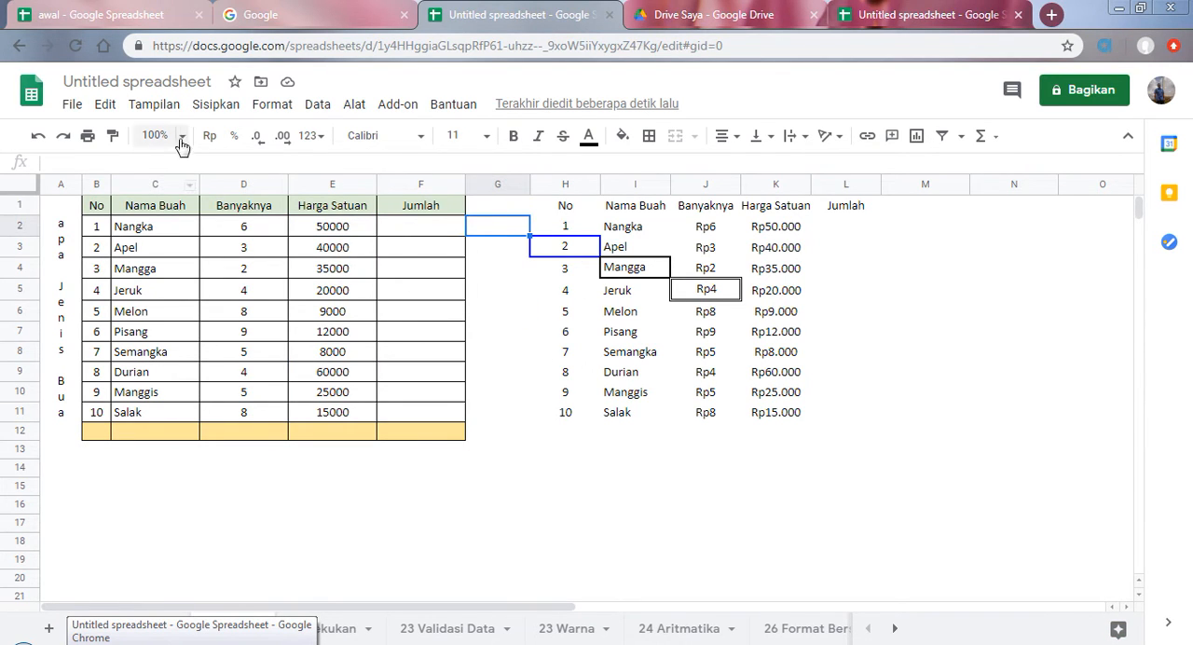
{"action": "left_click", "coordinate": [156, 104]}
{"action": "left_click", "coordinate": [172, 178]}
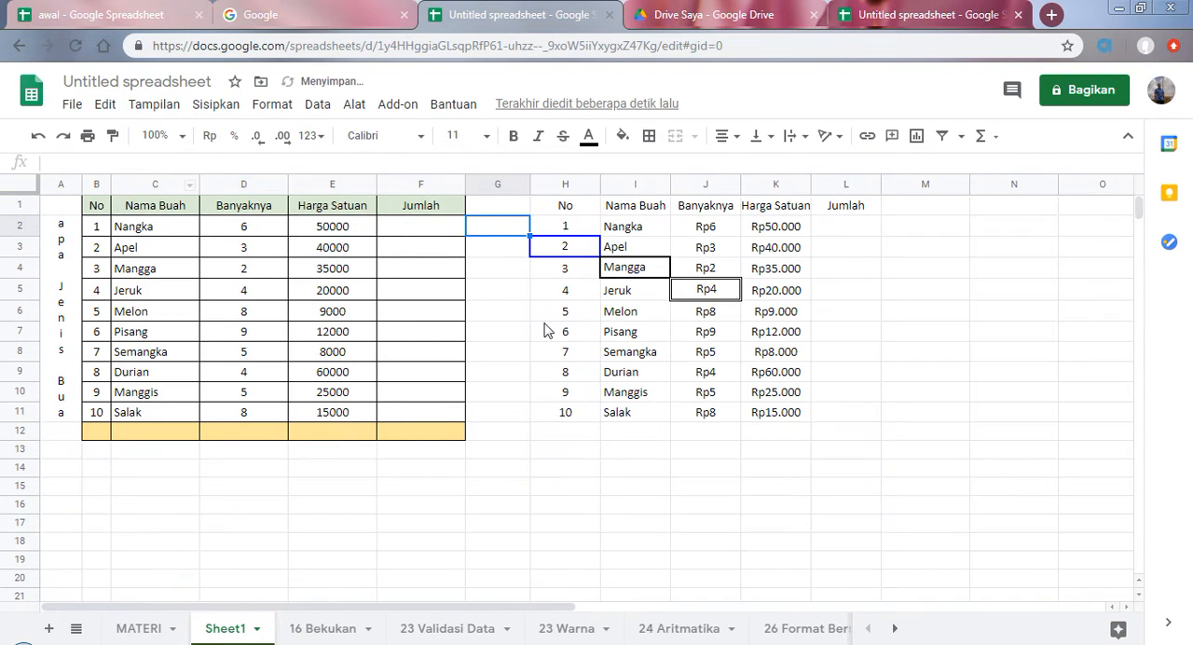
Step: Merge the empty cells G2:G11 on Sheet1 and split them again
{"action": "left_click_drag", "start_coordinate": [504, 260], "coordinate": [495, 410]}
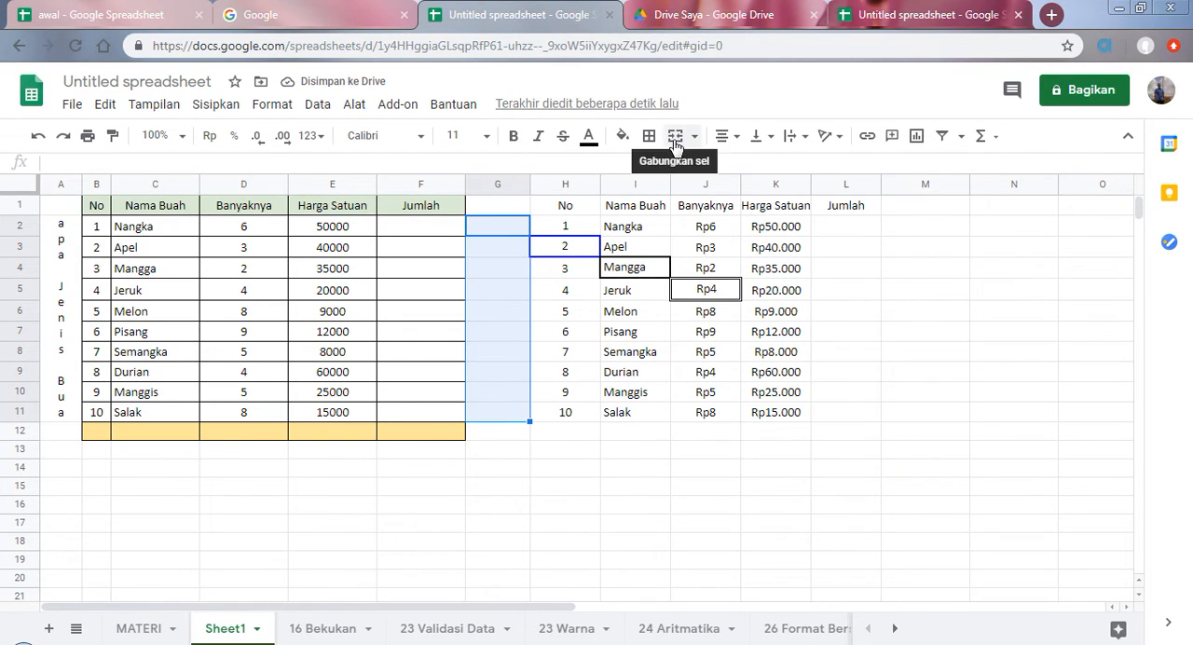
{"action": "left_click", "coordinate": [675, 136]}
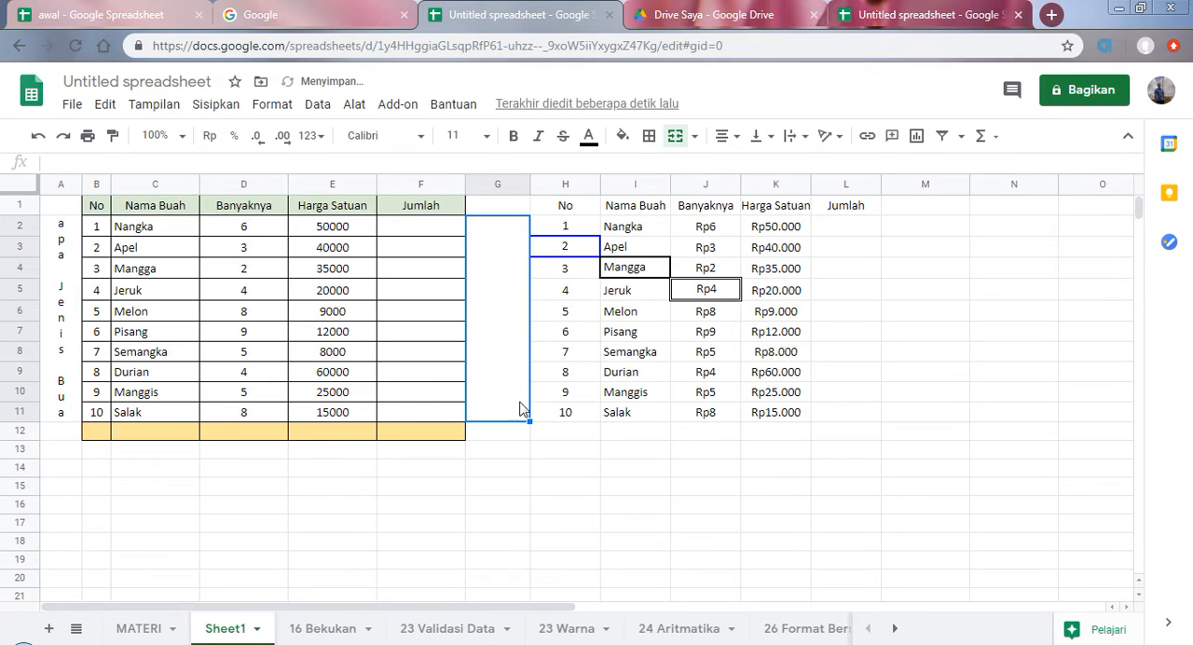
{"action": "left_click", "coordinate": [694, 137]}
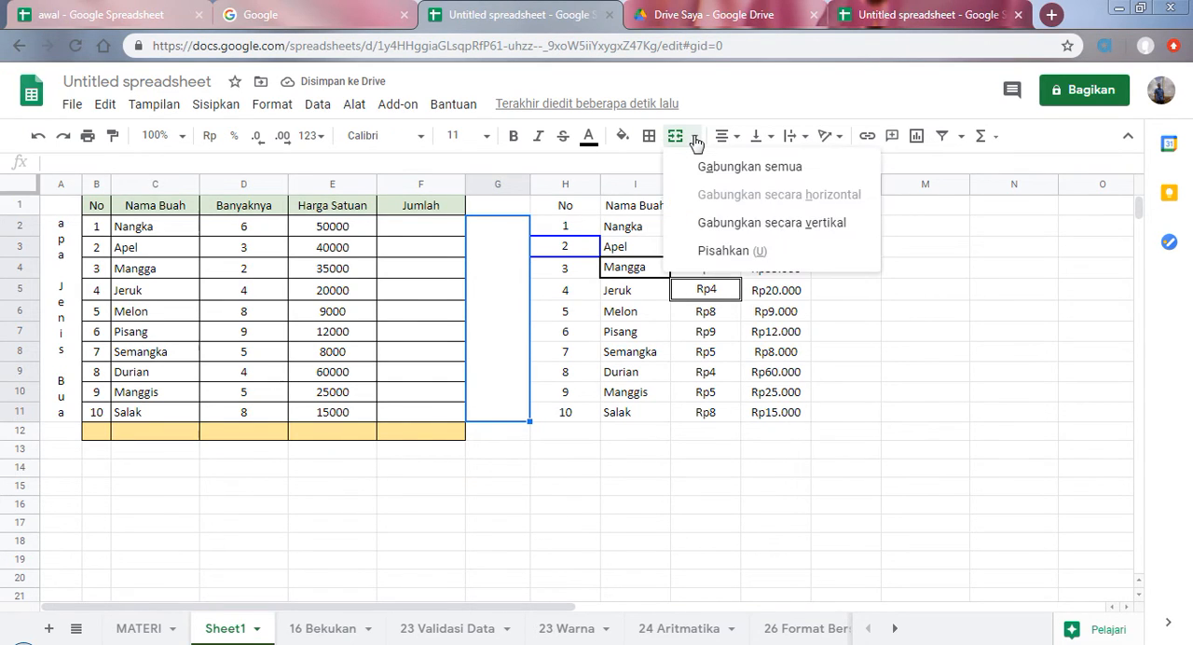
{"action": "left_click", "coordinate": [720, 252]}
{"action": "left_click", "coordinate": [520, 351]}
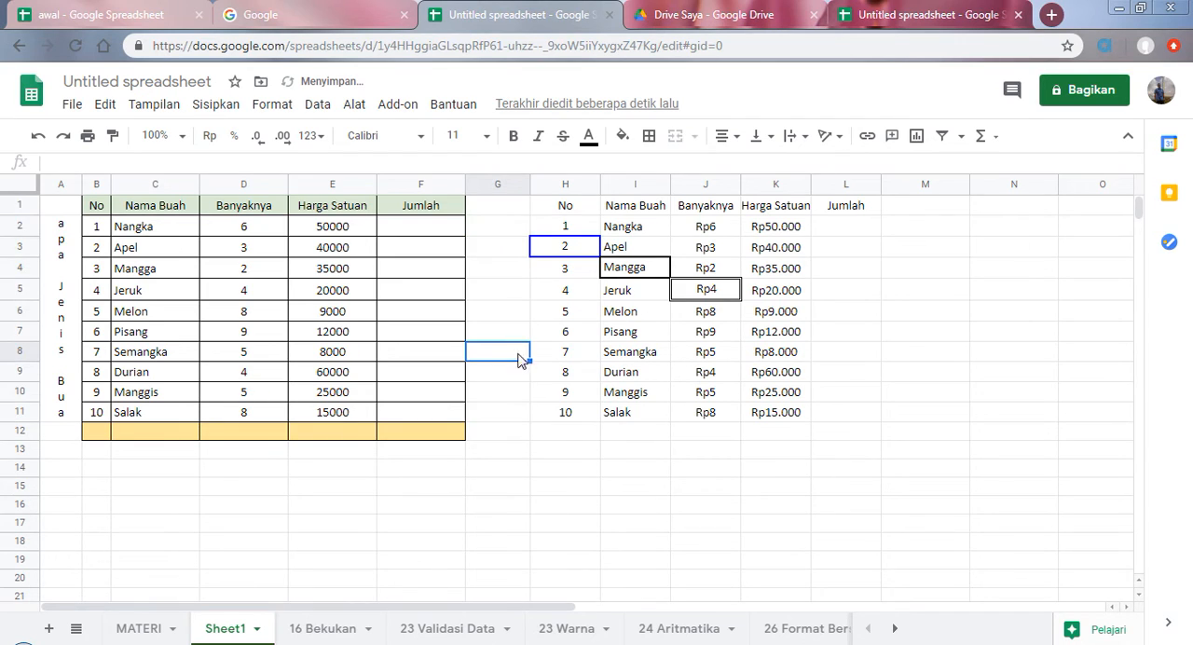
Step: Select topic 20, Ubah ukuran kolom dan baris, in the MATERI list and make column G on Sheet1 moderately wider
{"action": "left_click", "coordinate": [140, 629]}
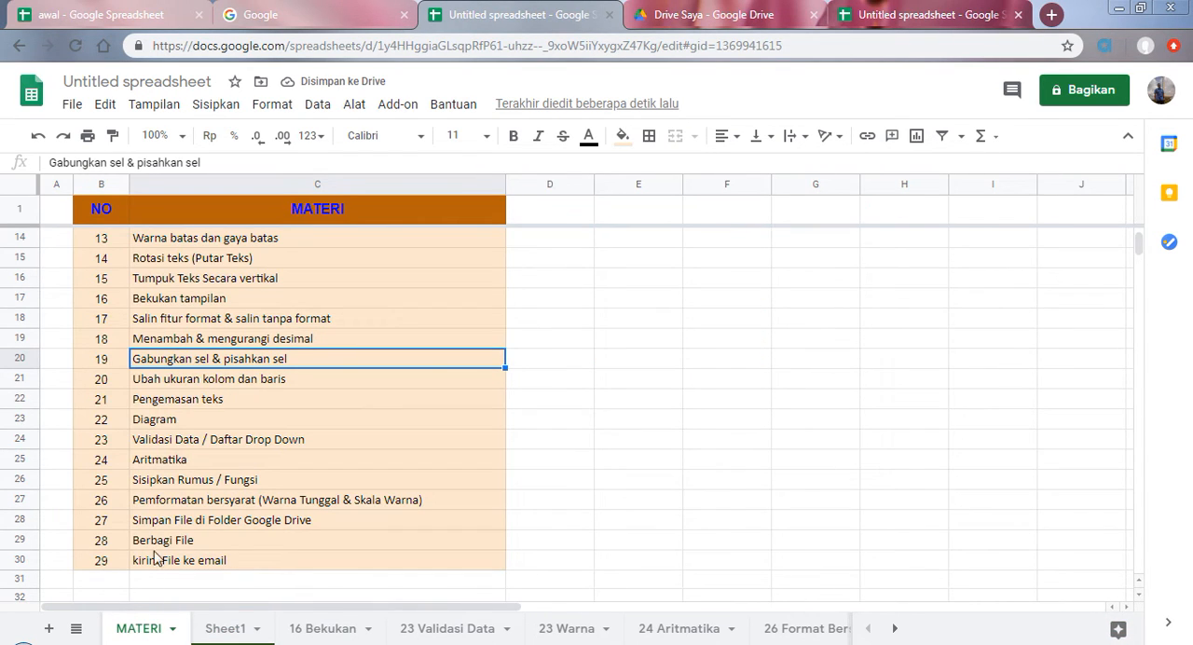
{"action": "left_click", "coordinate": [164, 382]}
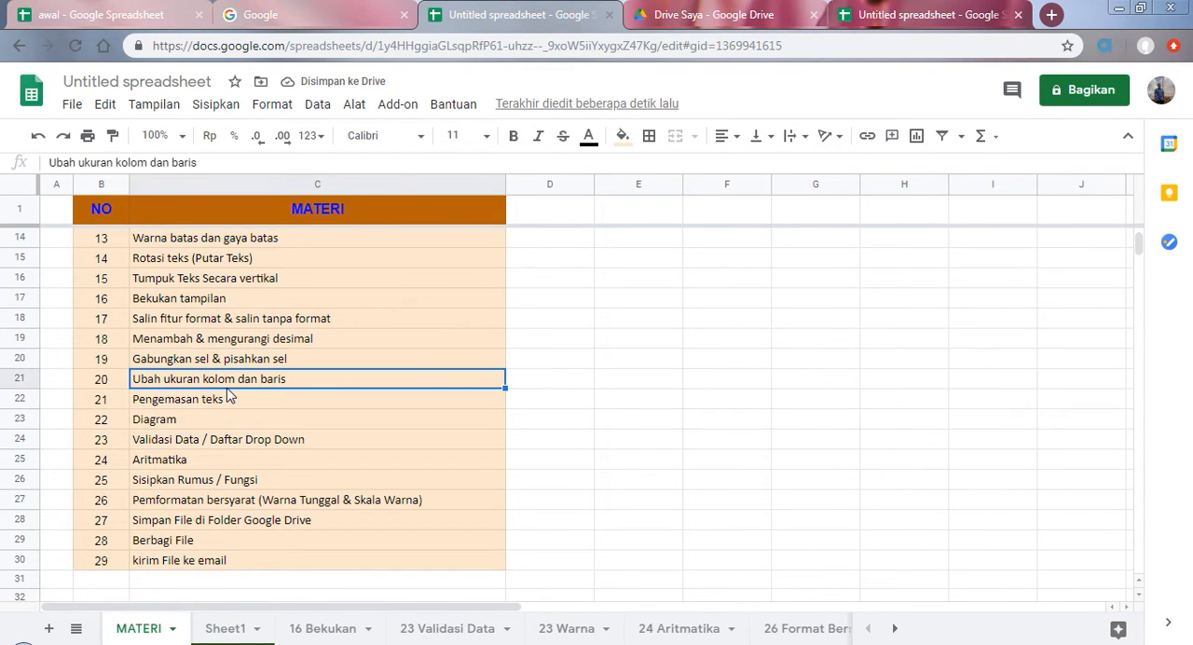
{"action": "left_click", "coordinate": [240, 628]}
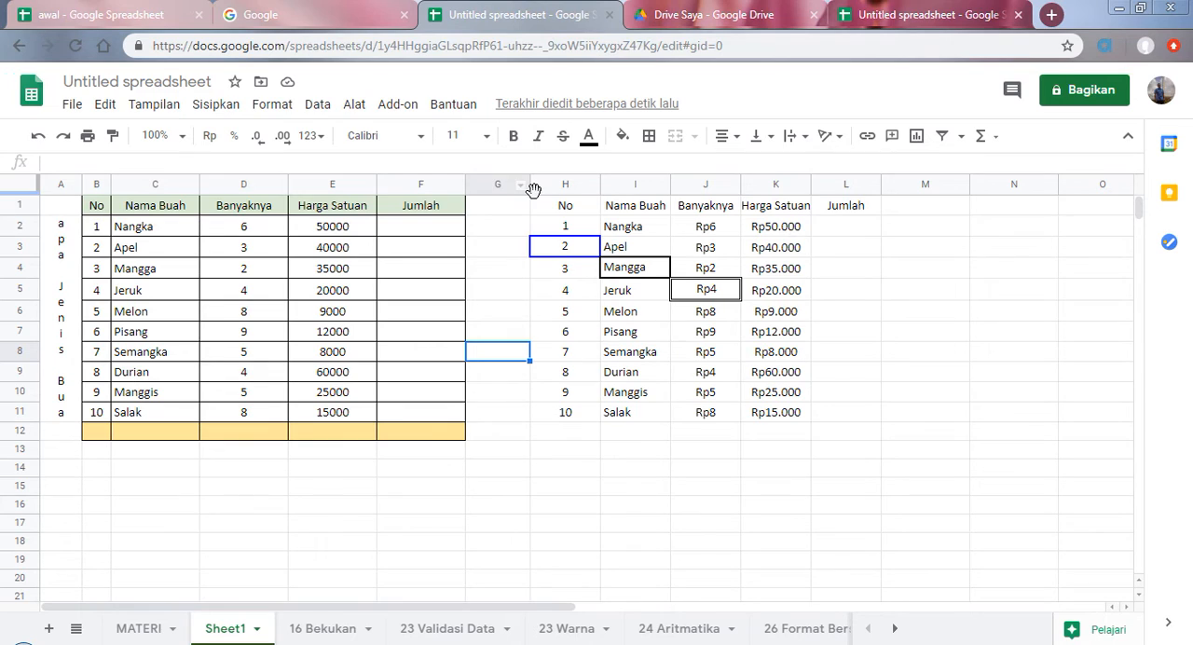
{"action": "left_click_drag", "start_coordinate": [529, 188], "coordinate": [529, 188]}
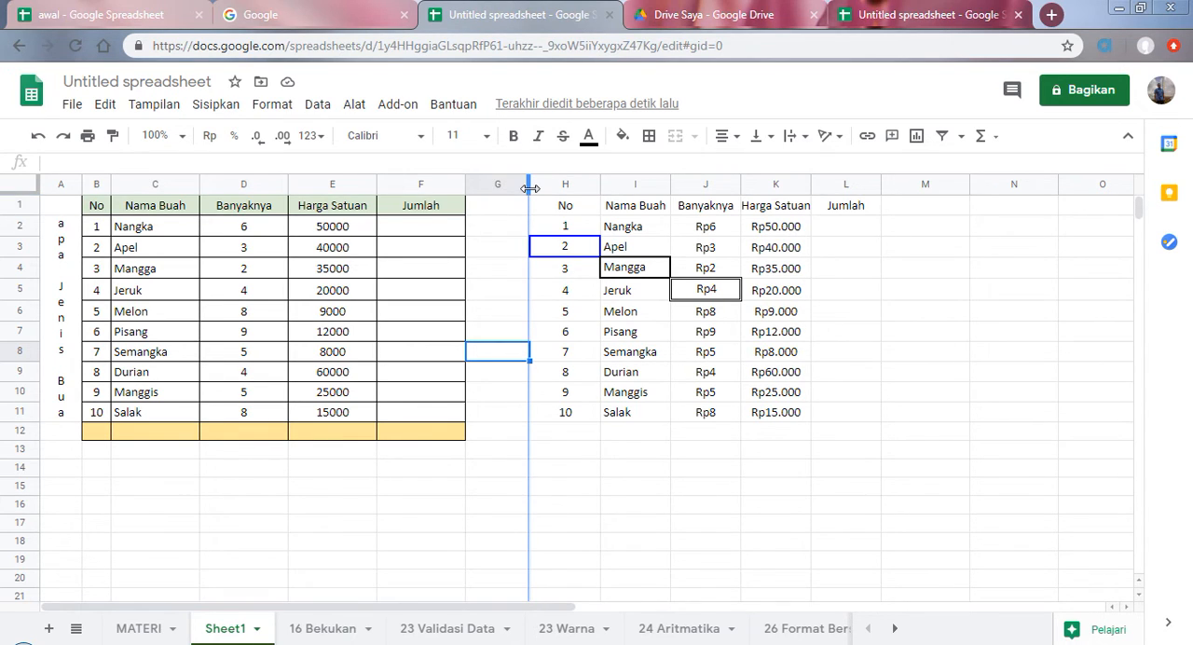
{"action": "left_click_drag", "start_coordinate": [529, 188], "coordinate": [626, 188]}
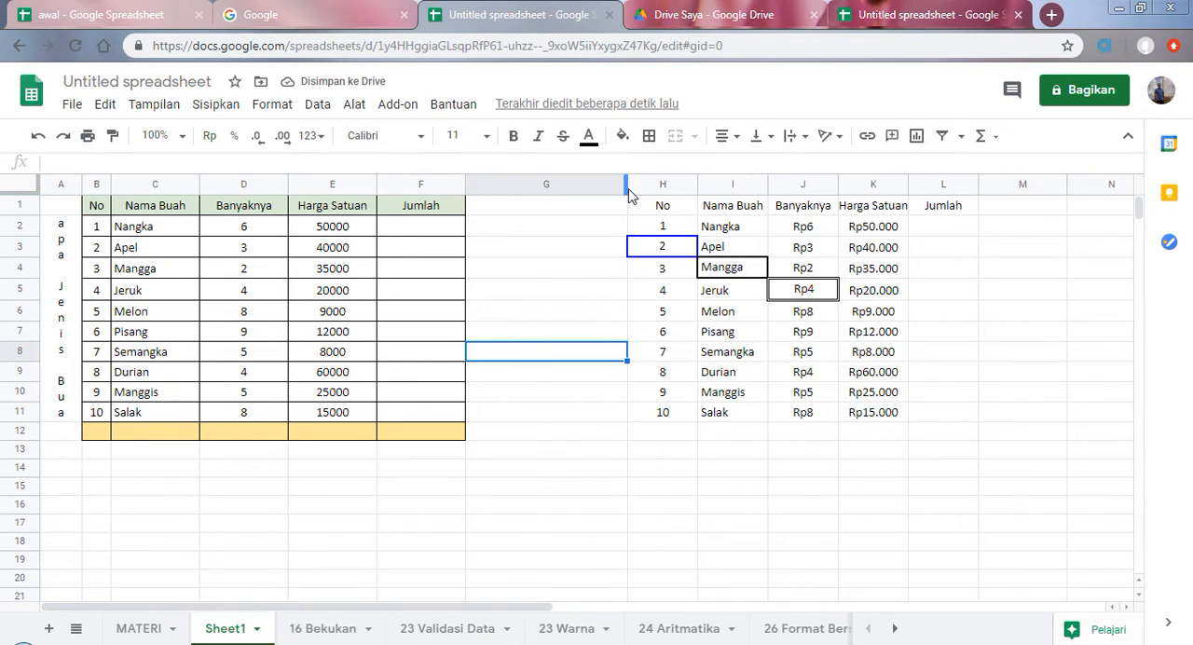
{"action": "left_click_drag", "start_coordinate": [626, 188], "coordinate": [556, 191]}
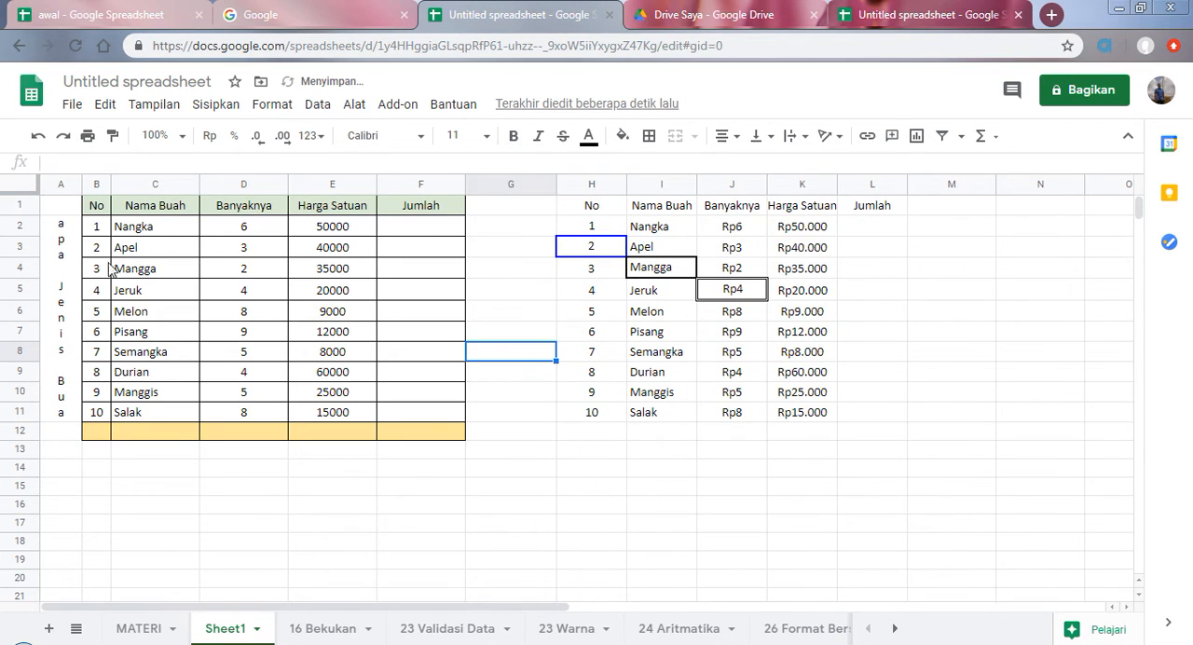
Step: Make row 1 on Sheet1 slightly taller and give columns G through K one uniform width
{"action": "mouse_move", "coordinate": [20, 215]}
{"action": "left_mouse_down"}
{"action": "mouse_move", "coordinate": [20, 238]}
{"action": "mouse_move", "coordinate": [20, 223]}
{"action": "left_mouse_up"}
{"action": "left_click", "coordinate": [583, 297]}
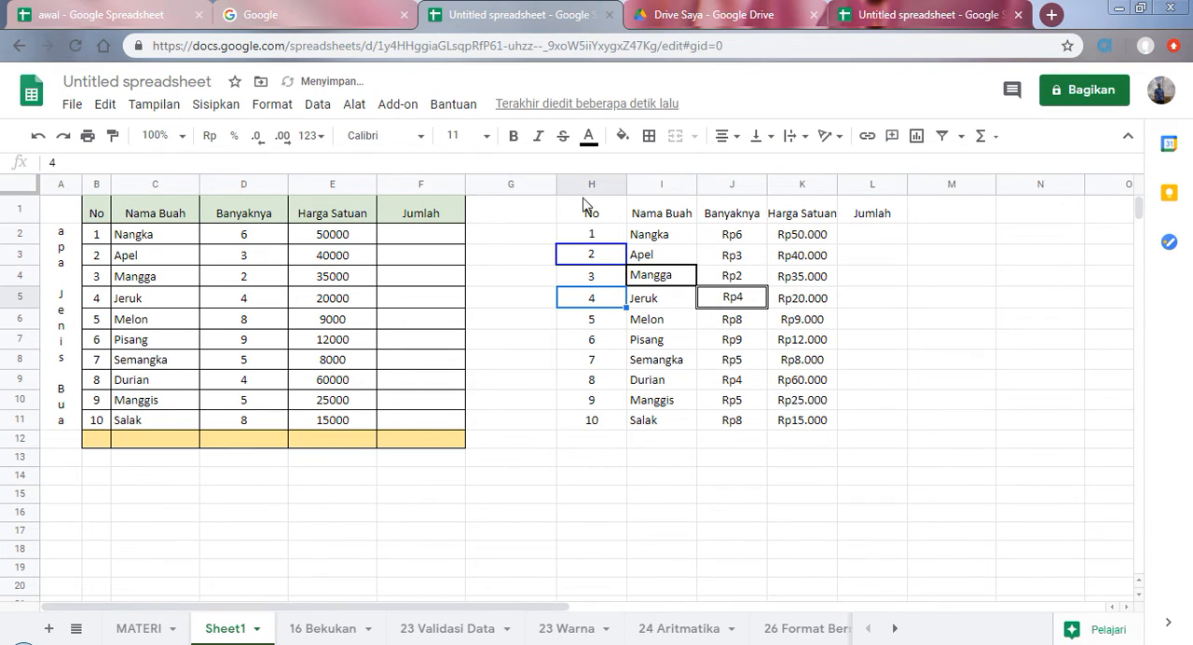
{"action": "mouse_move", "coordinate": [514, 183]}
{"action": "left_mouse_down"}
{"action": "mouse_move", "coordinate": [799, 192]}
{"action": "mouse_move", "coordinate": [794, 205]}
{"action": "mouse_move", "coordinate": [855, 184]}
{"action": "left_mouse_up"}
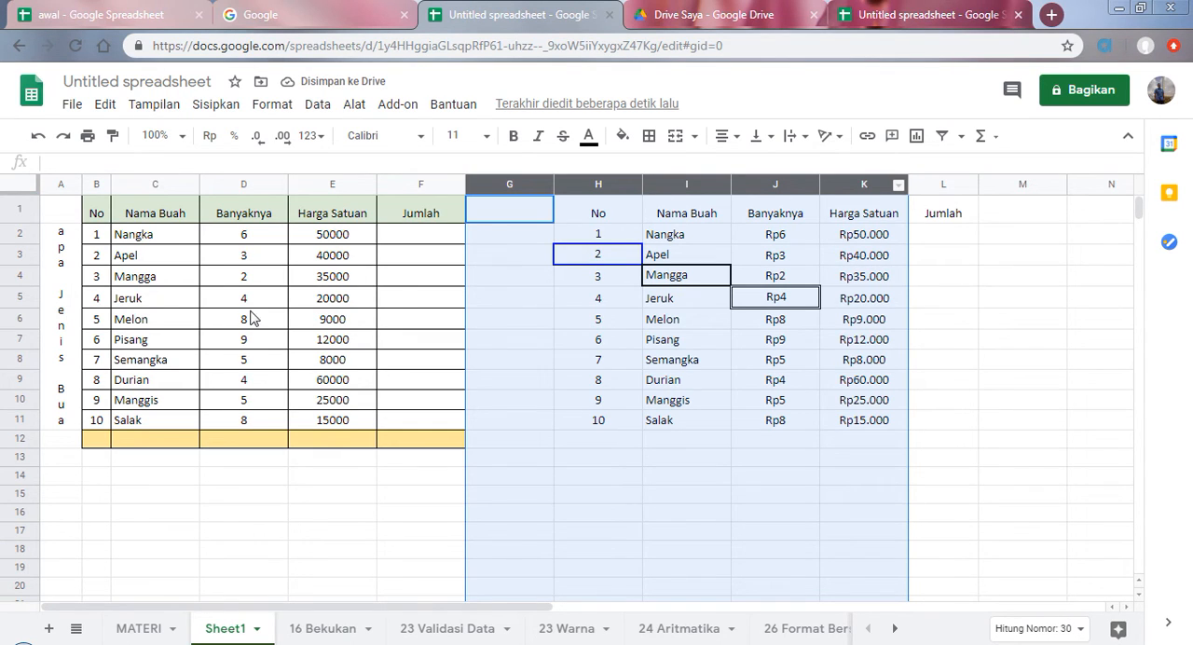
Step: Increase the height of rows 2 through 11 together and return to the MATERI sheet
{"action": "left_click", "coordinate": [20, 214]}
{"action": "left_click_drag", "start_coordinate": [22, 238], "coordinate": [16, 429]}
{"action": "left_click_drag", "start_coordinate": [15, 432], "coordinate": [15, 460]}
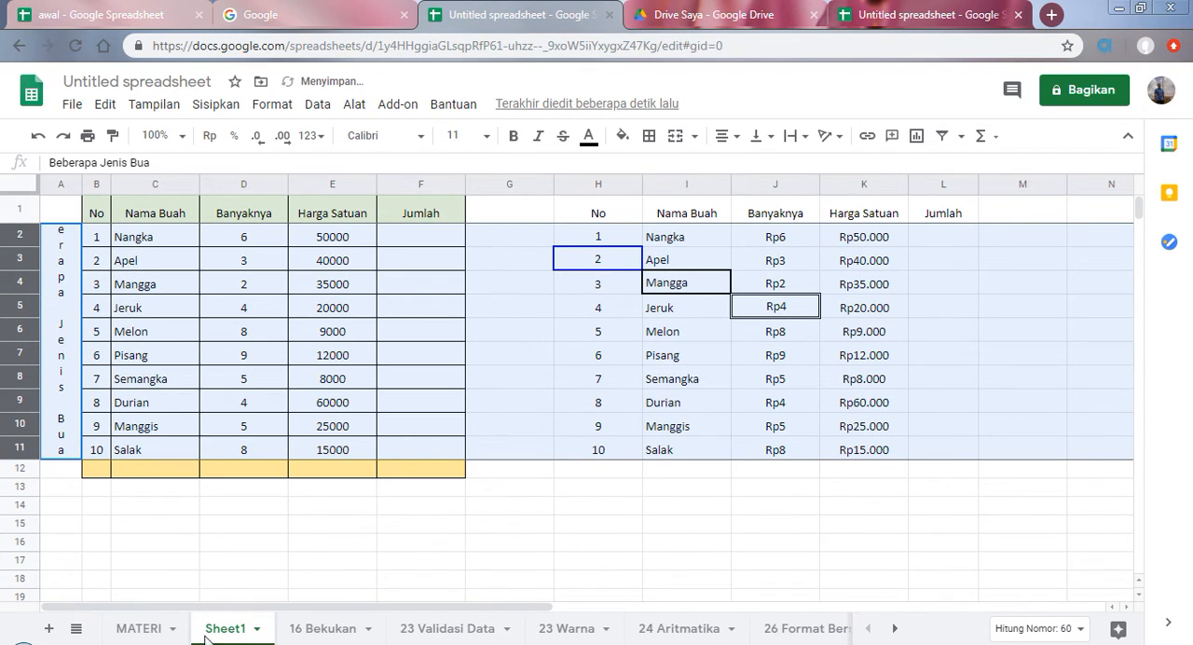
{"action": "left_click", "coordinate": [140, 632]}
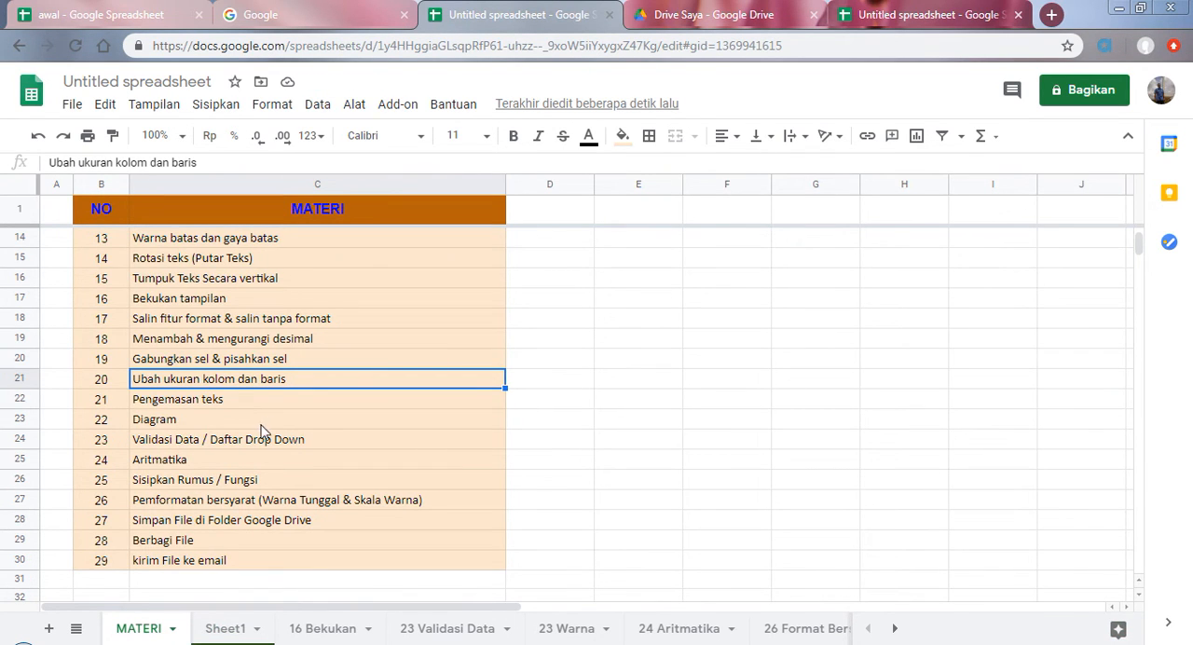
Step: Select topic 21, Pengemasan teks, in the MATERI list and switch to Sheet1
{"action": "scroll", "coordinate": [191, 431], "scroll_direction": "down", "scroll_amount": 1}
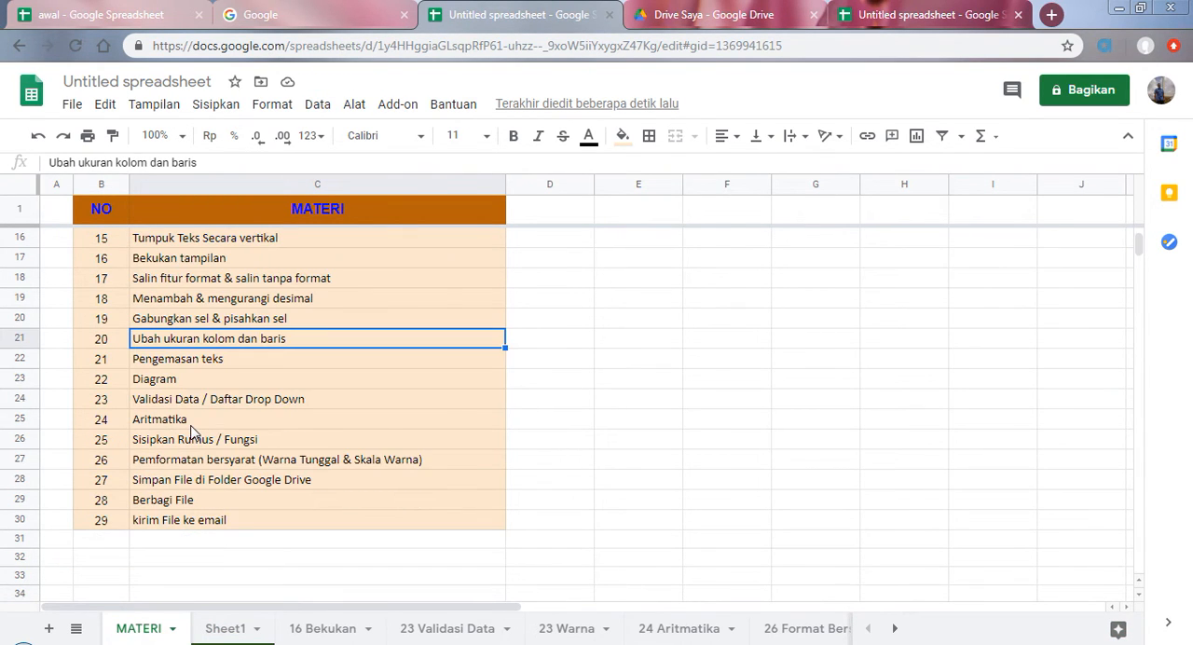
{"action": "left_click", "coordinate": [194, 363]}
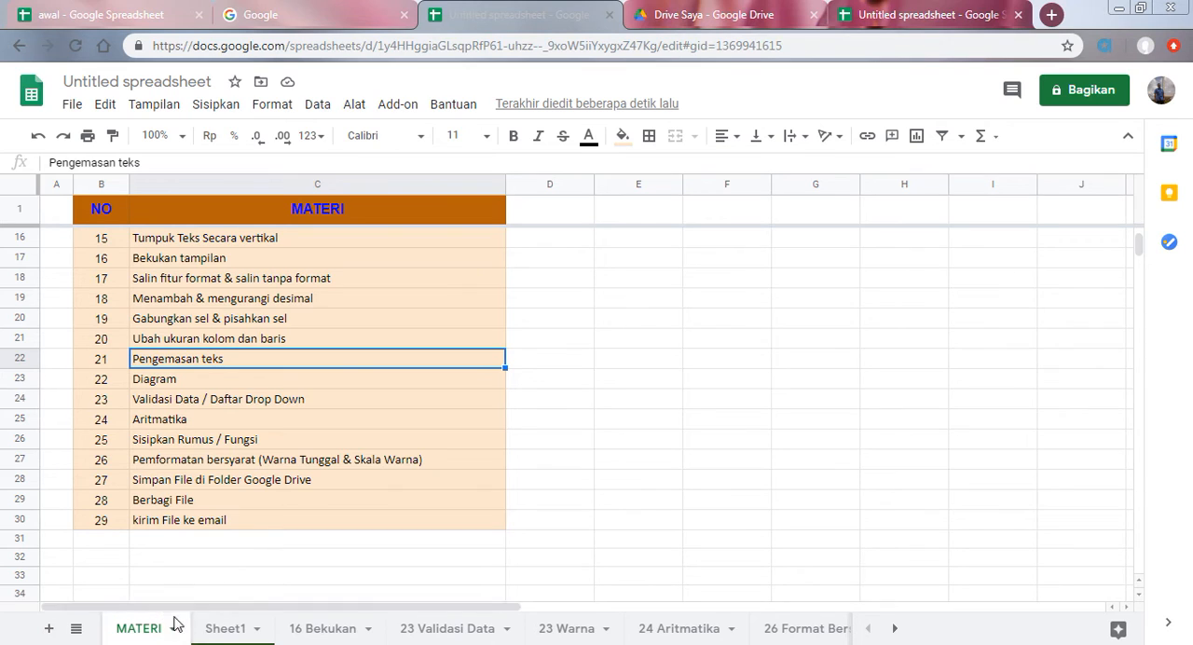
{"action": "left_click", "coordinate": [227, 629]}
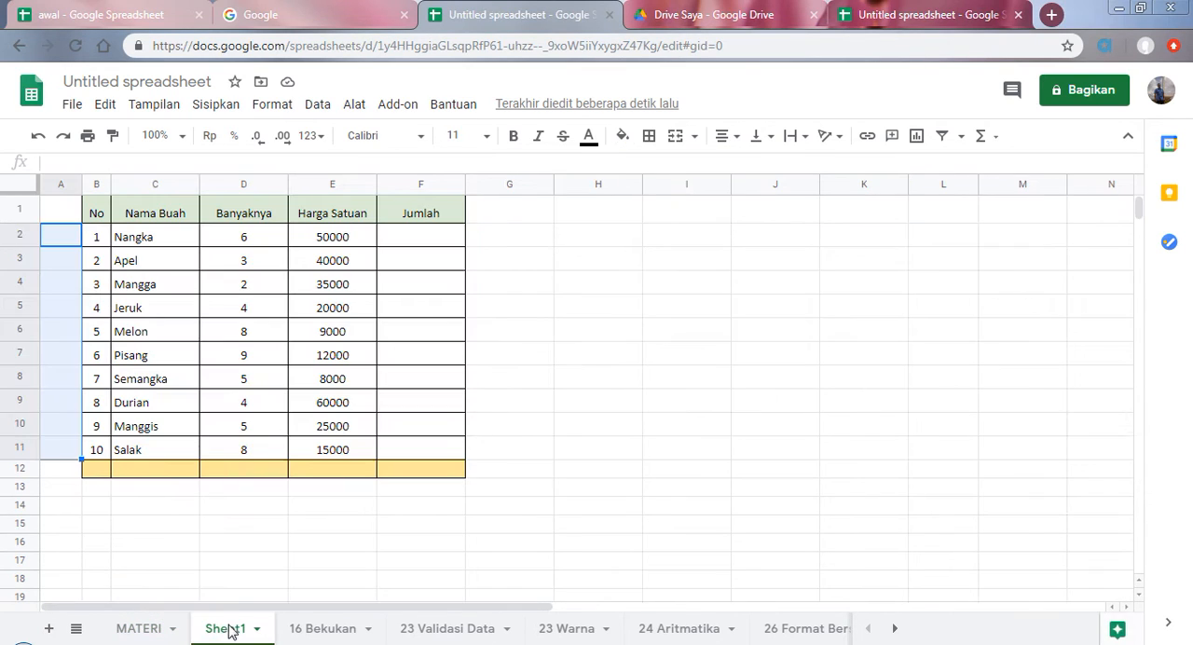
Step: Extend the fruit name in cell C5 of Sheet1 to "Jeruk dari pontianak"
{"action": "left_click", "coordinate": [158, 329]}
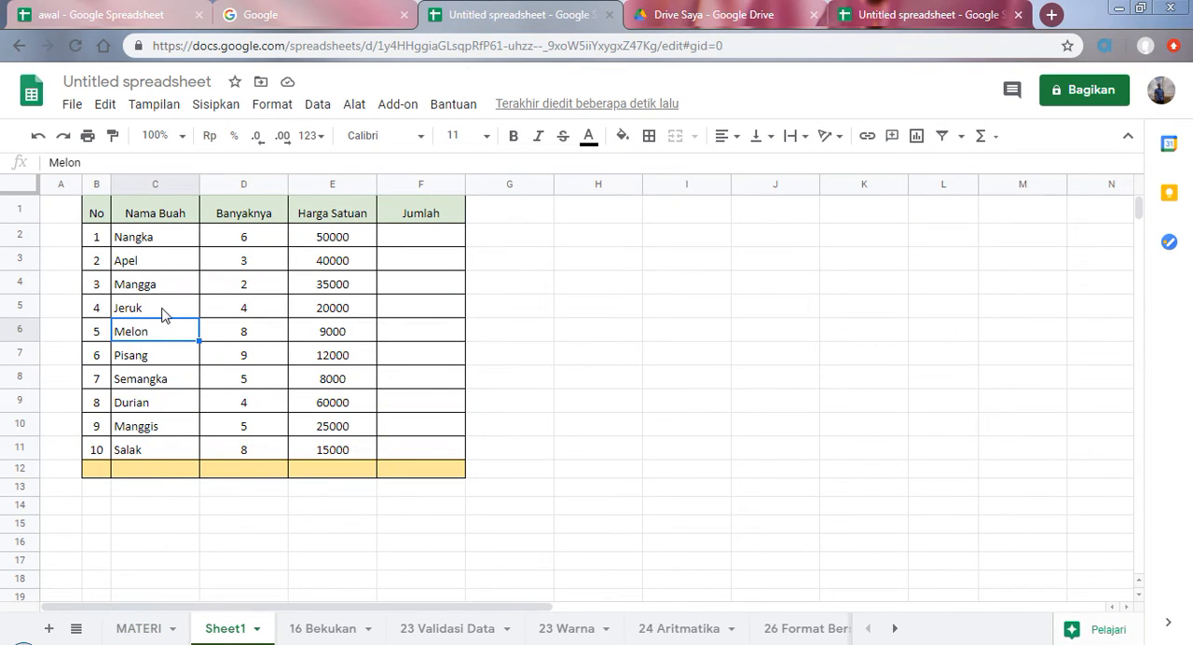
{"action": "left_click", "coordinate": [172, 362]}
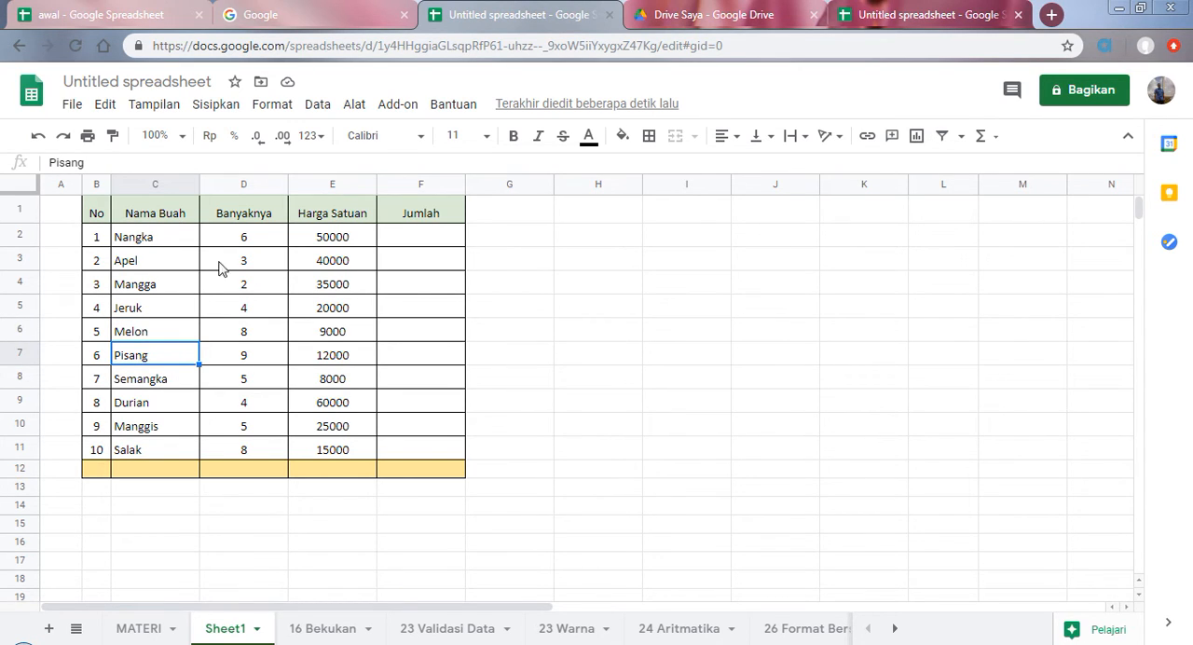
{"action": "double_click", "coordinate": [172, 357]}
{"action": "double_click", "coordinate": [177, 387]}
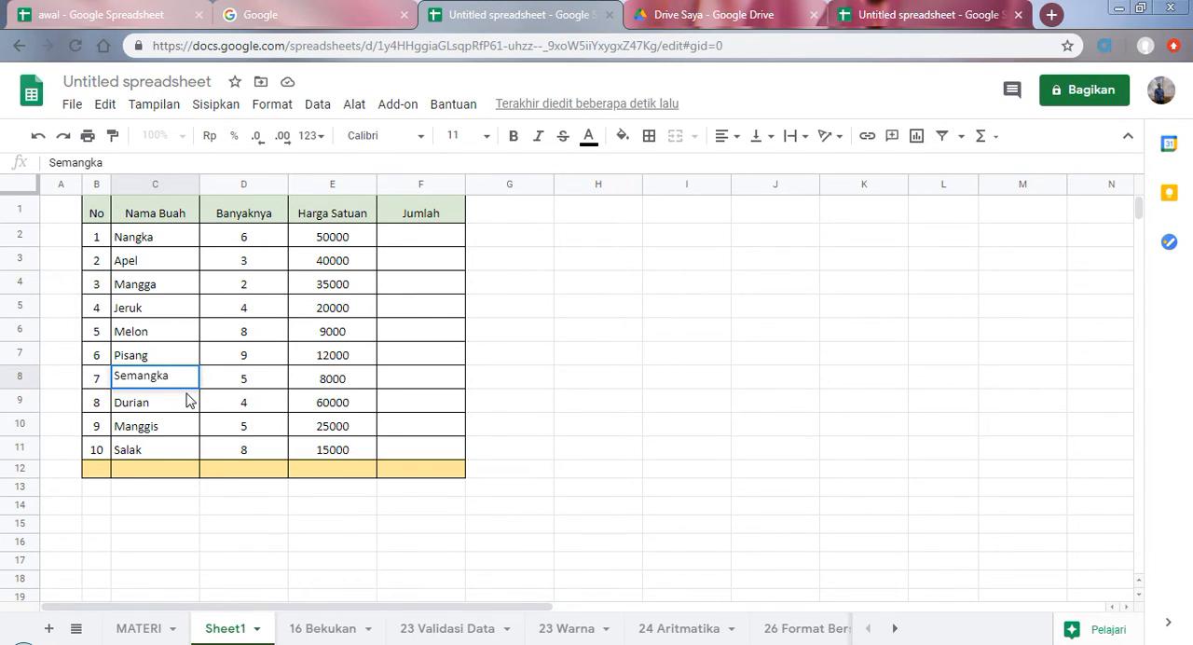
{"action": "double_click", "coordinate": [160, 310]}
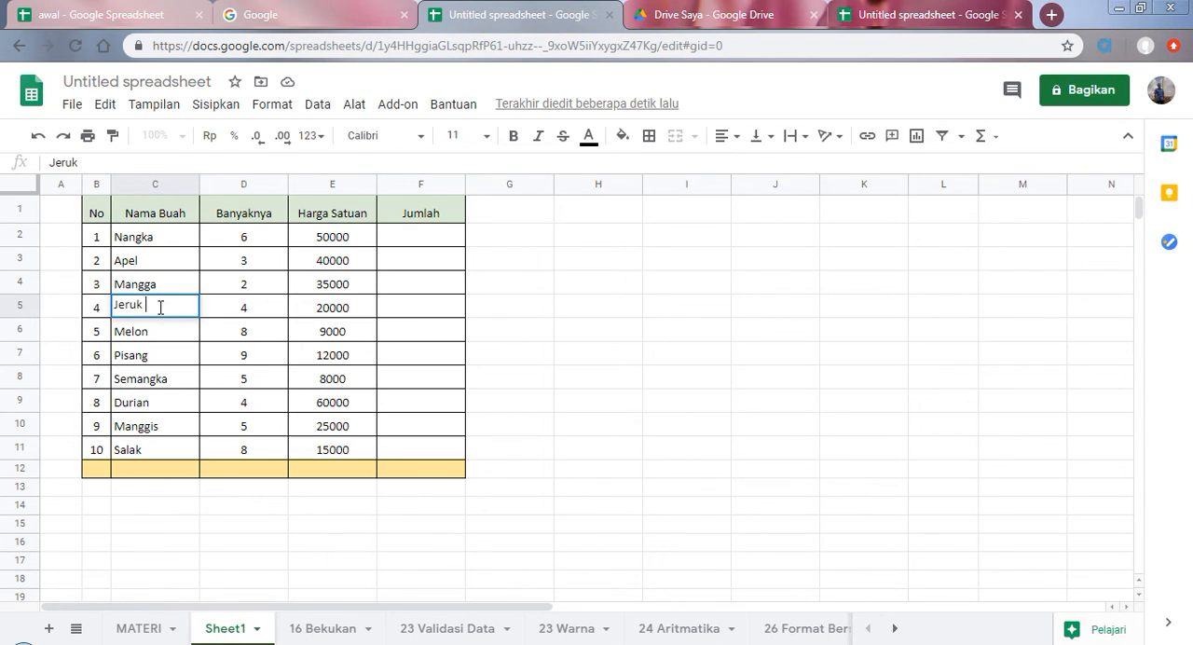
{"action": "type", "text": "dari pontianak"}
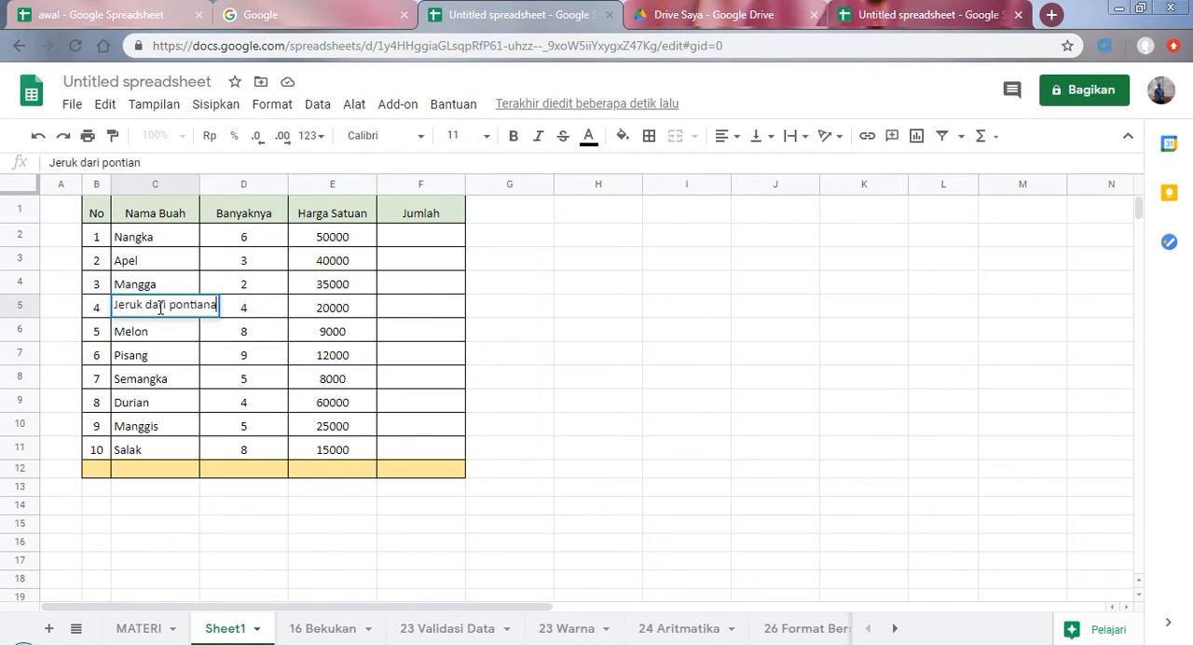
{"action": "left_click", "coordinate": [193, 354]}
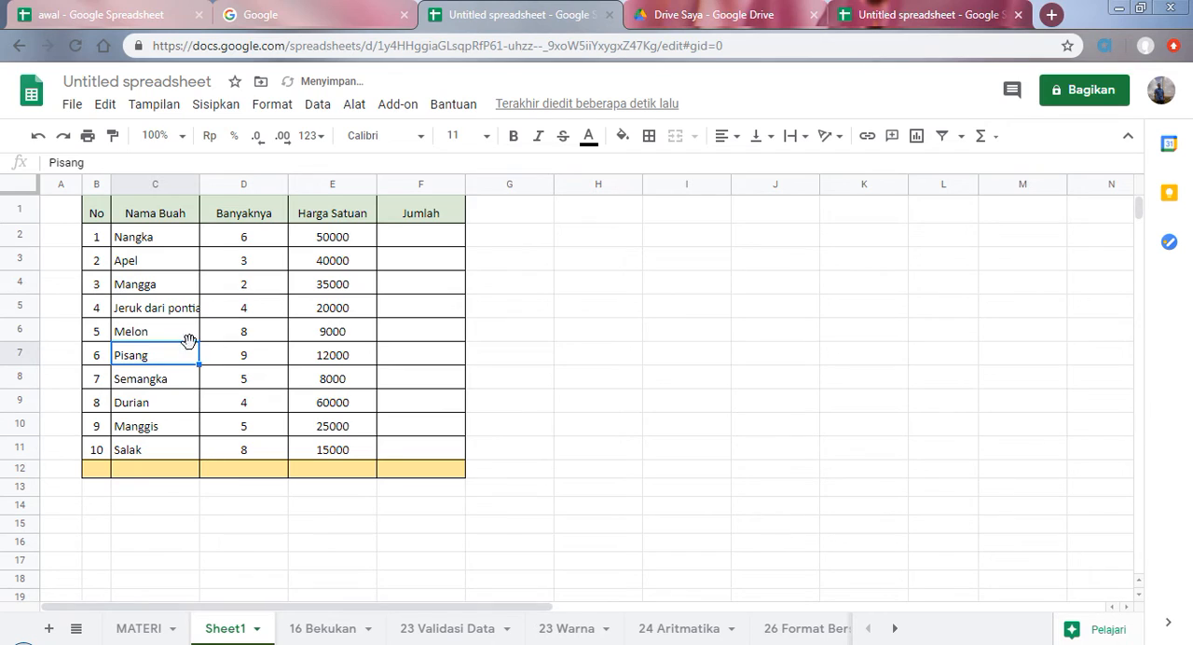
Step: Examine how the long text in C5 fits its cell, and recheck the current topic on the MATERI sheet before returning to Sheet1
{"action": "left_click", "coordinate": [177, 309]}
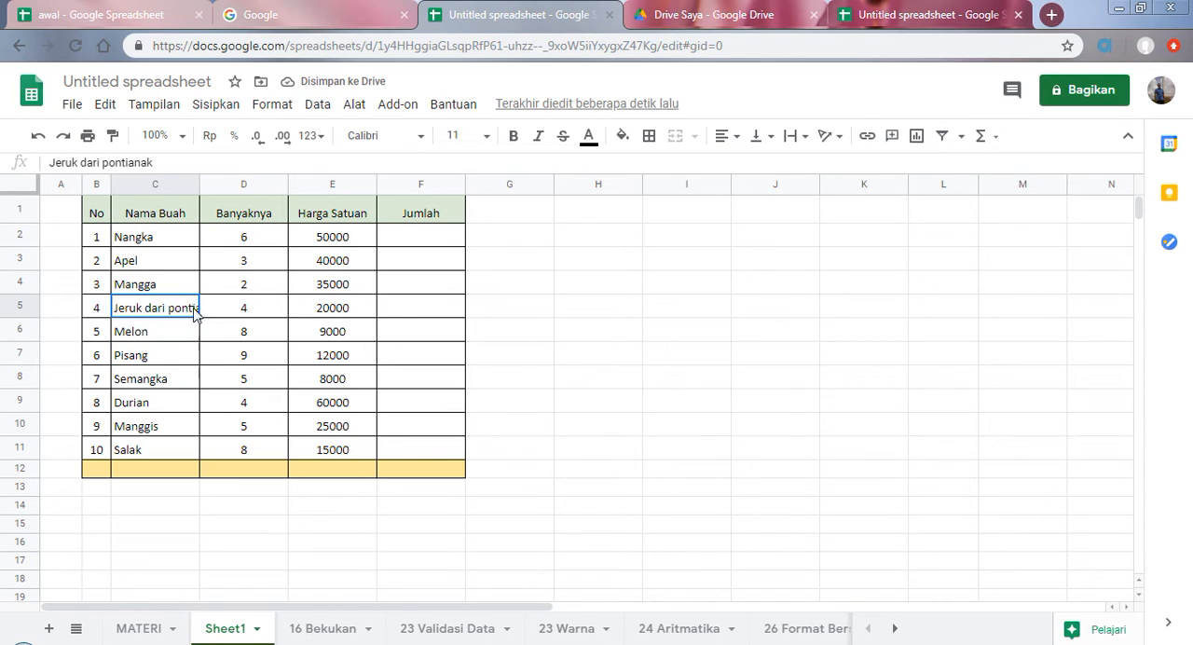
{"action": "left_click", "coordinate": [169, 330]}
{"action": "left_click", "coordinate": [171, 314]}
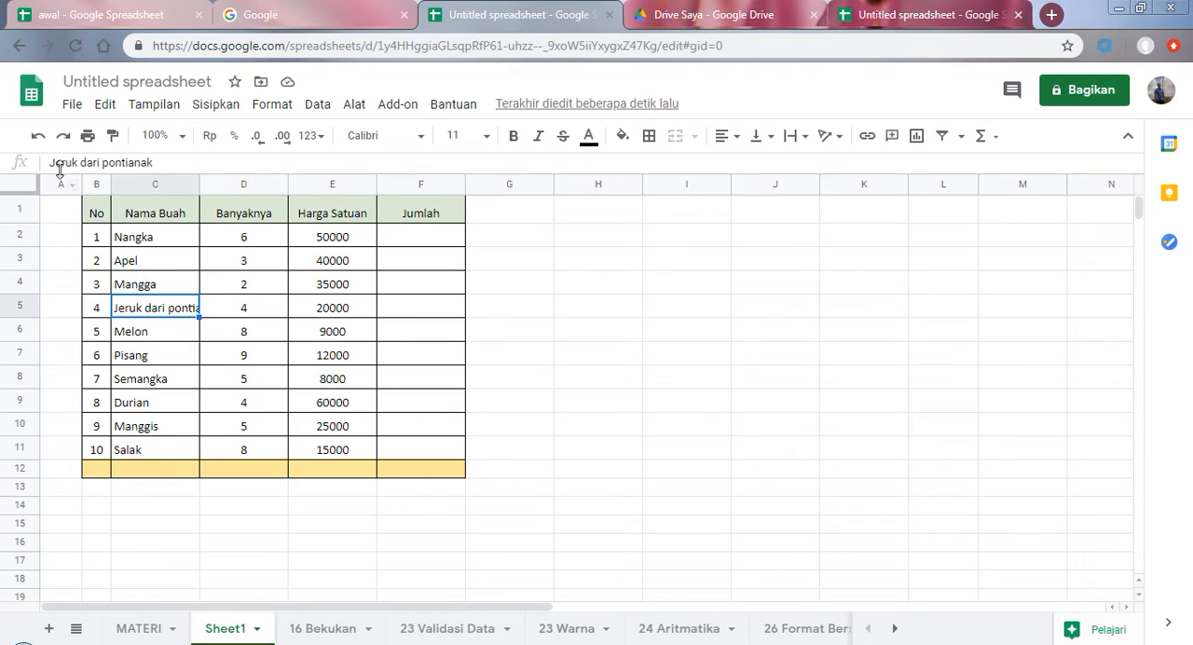
{"action": "left_click", "coordinate": [165, 334]}
{"action": "left_click", "coordinate": [167, 308]}
{"action": "left_click", "coordinate": [140, 628]}
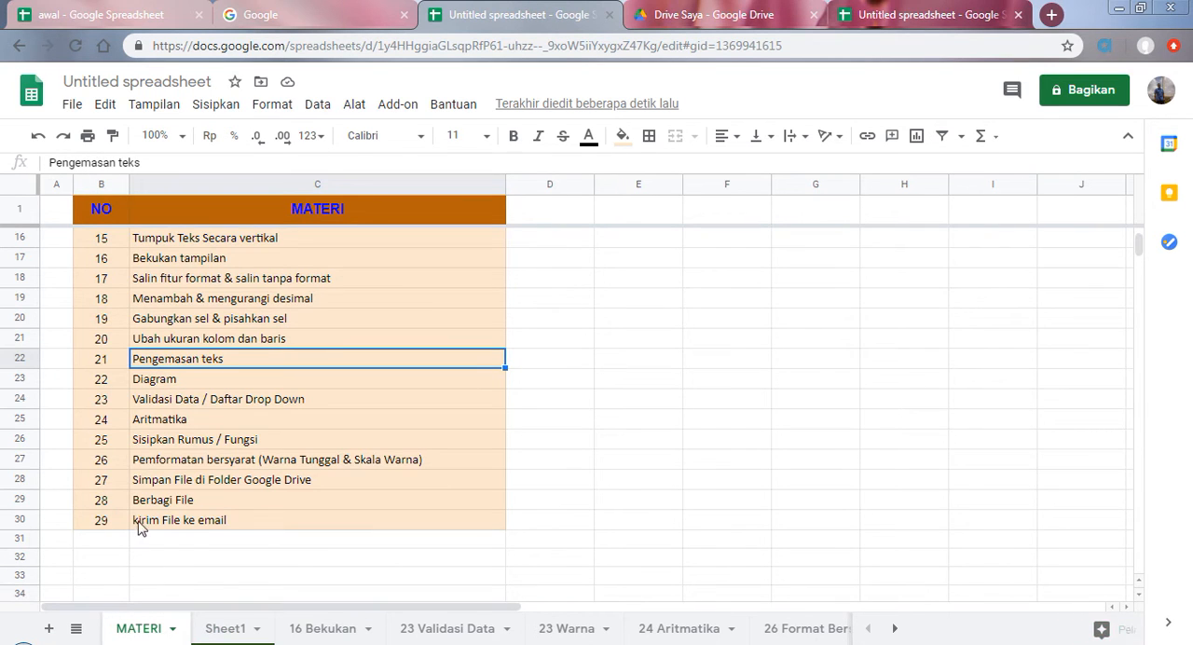
{"action": "left_click", "coordinate": [229, 626]}
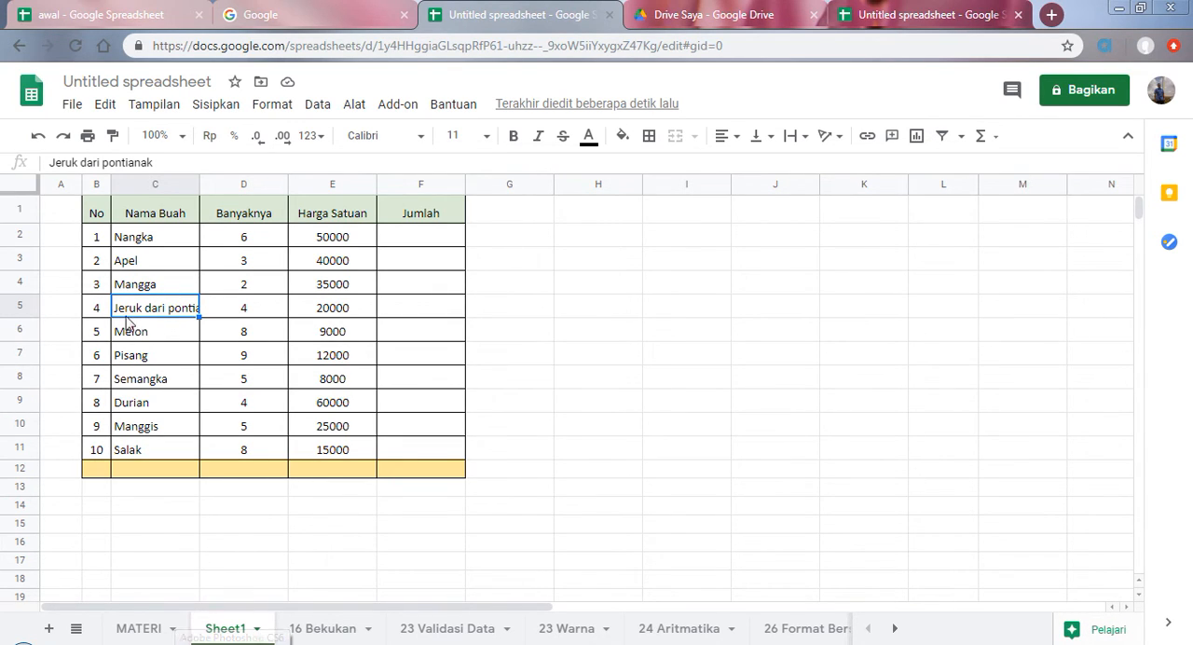
Step: Apply text wrapping to the whole Nama Buah column and check the long fruit name in C5
{"action": "left_click", "coordinate": [152, 183]}
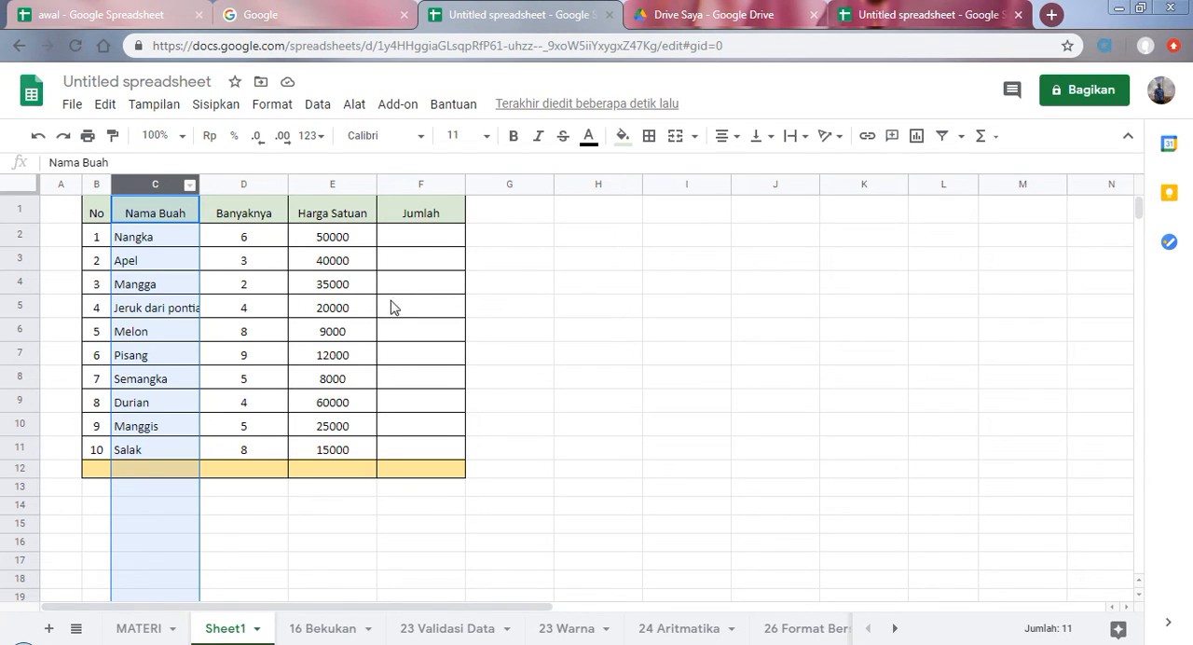
{"action": "left_click", "coordinate": [151, 308]}
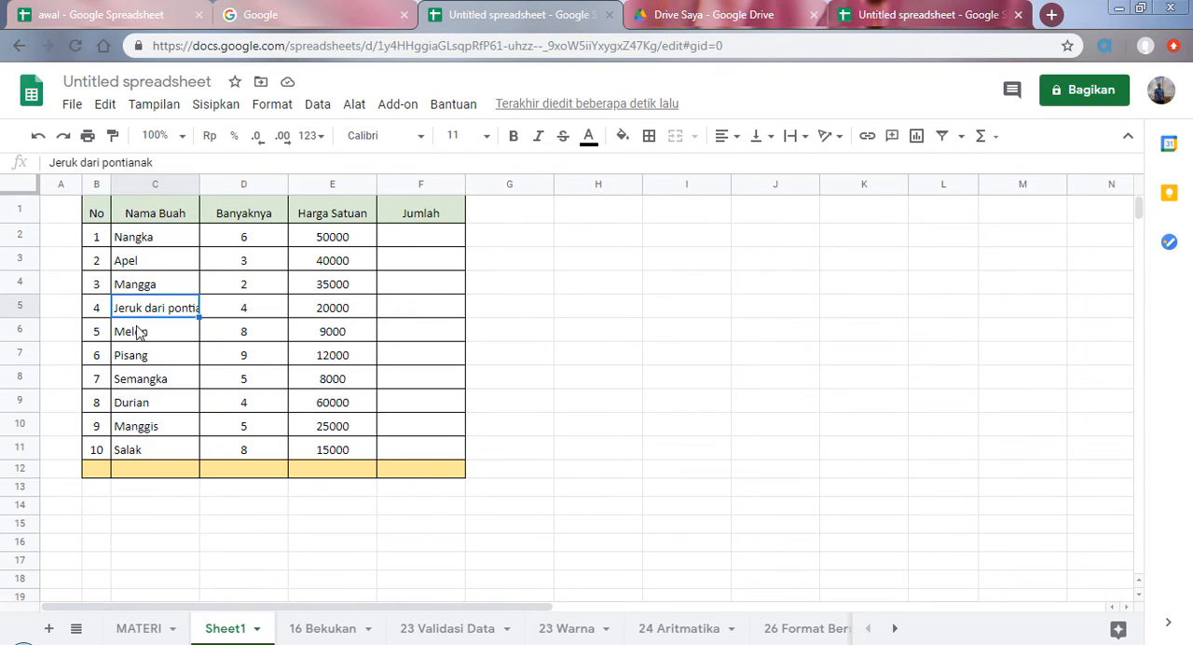
{"action": "left_click", "coordinate": [140, 191]}
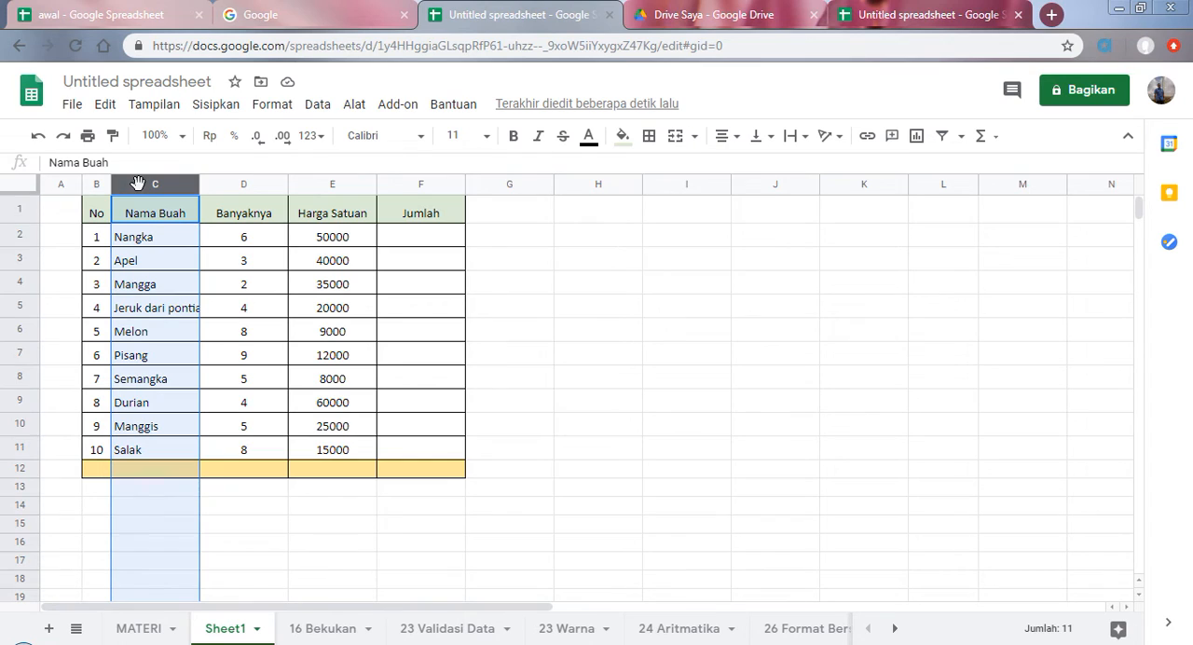
{"action": "left_click", "coordinate": [803, 140]}
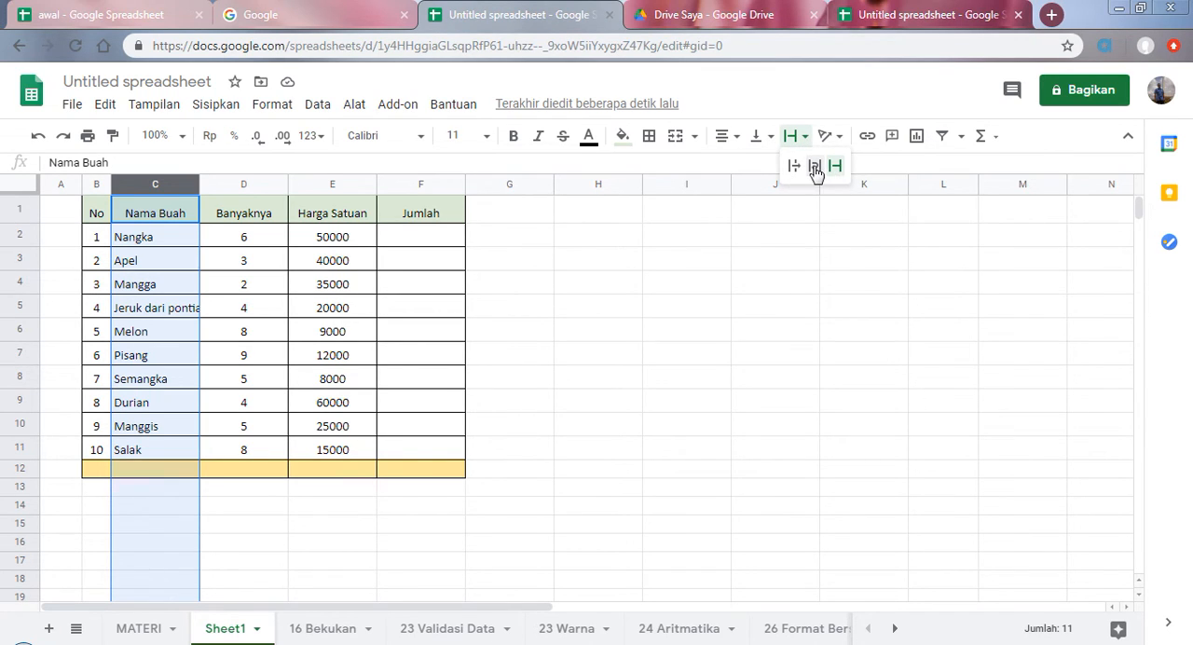
{"action": "left_click", "coordinate": [814, 168]}
{"action": "left_click", "coordinate": [180, 338]}
{"action": "left_click", "coordinate": [164, 313]}
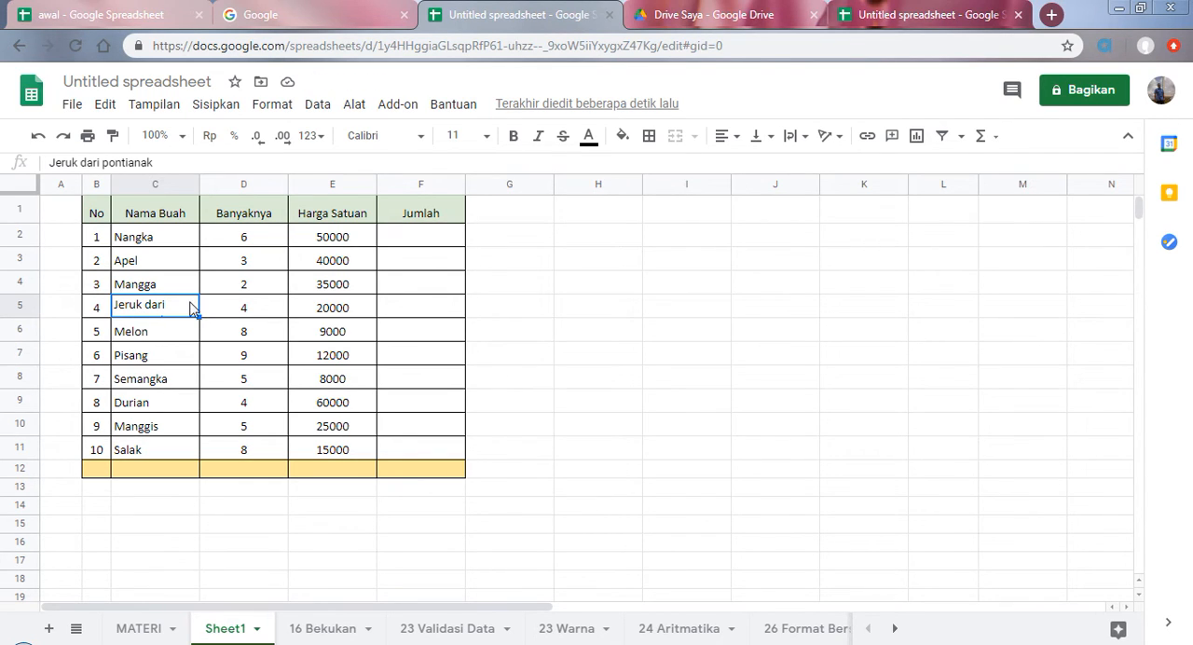
{"action": "left_click", "coordinate": [132, 333]}
{"action": "left_click", "coordinate": [146, 313]}
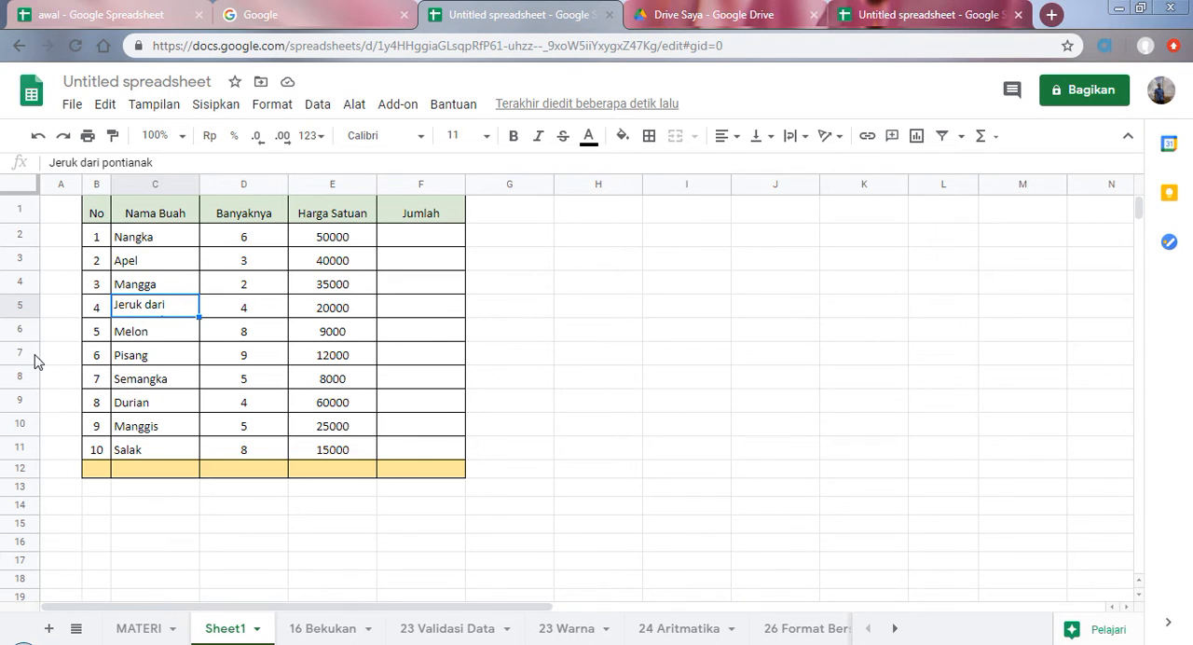
{"action": "scroll", "coordinate": [39, 362], "scroll_direction": "down", "scroll_amount": 1}
{"action": "scroll", "coordinate": [75, 382], "scroll_direction": "down", "scroll_amount": 3}
{"action": "scroll", "coordinate": [69, 370], "scroll_direction": "up", "scroll_amount": 3}
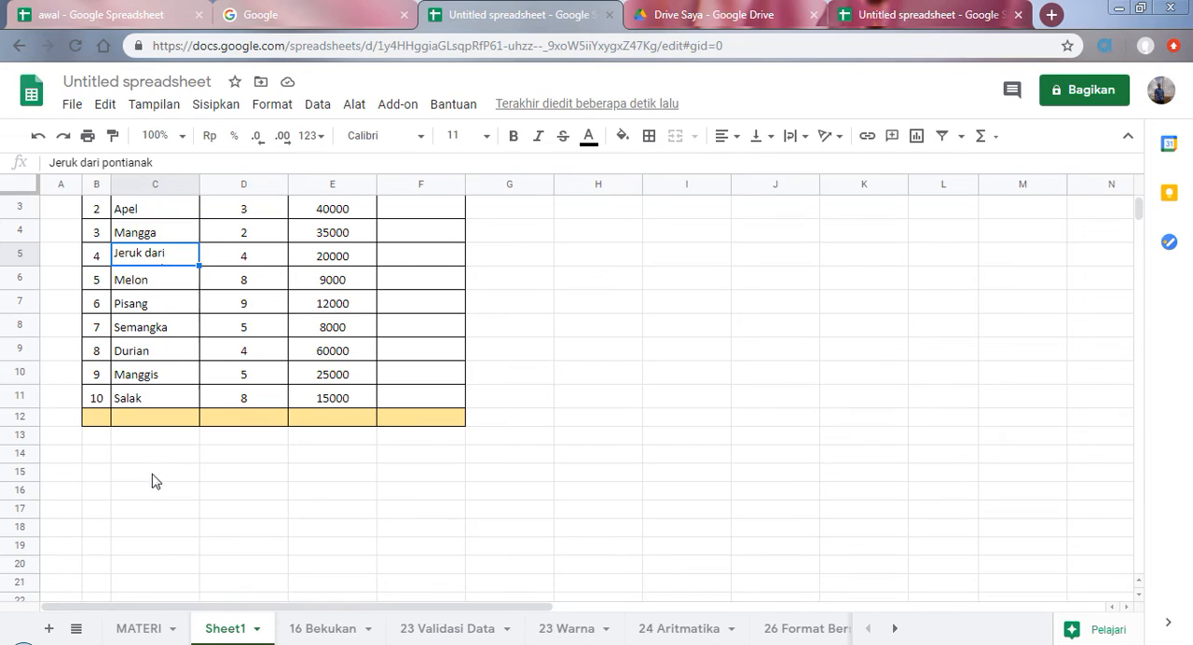
{"action": "scroll", "coordinate": [149, 480], "scroll_direction": "down", "scroll_amount": 1}
{"action": "scroll", "coordinate": [168, 451], "scroll_direction": "up", "scroll_amount": 2}
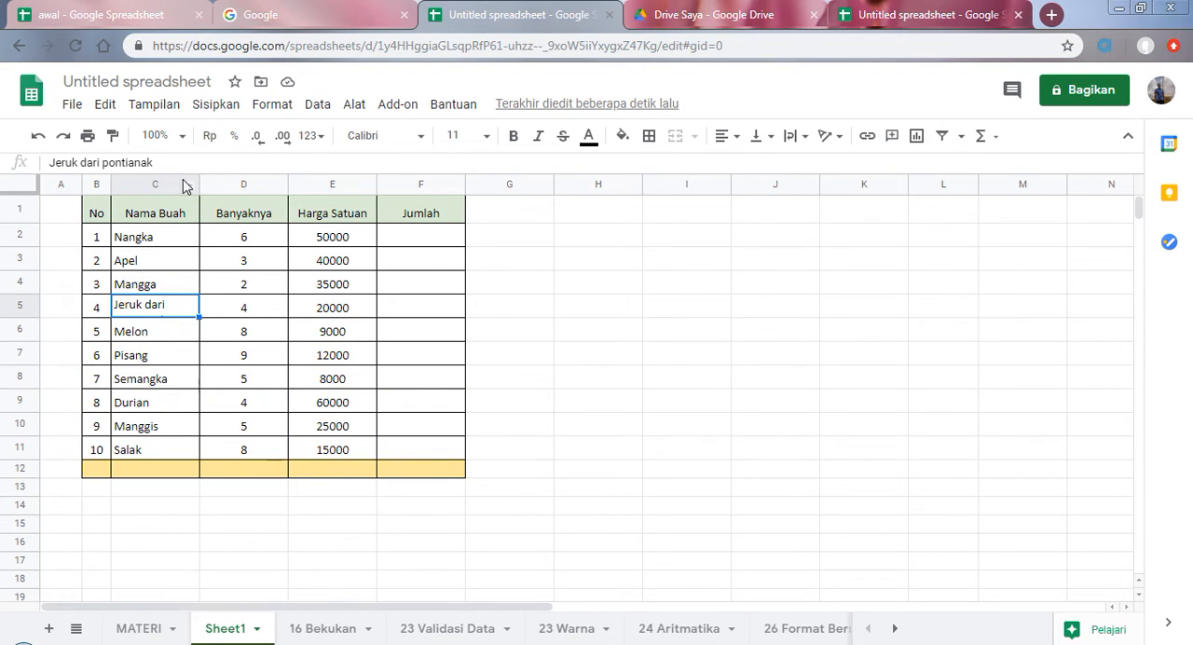
Step: Copy the text "Jeruk dari pontianak" from C5 into empty cell C15 below the table and check how it wraps
{"action": "left_click", "coordinate": [157, 164]}
{"action": "left_click_drag", "start_coordinate": [157, 164], "coordinate": [49, 166]}
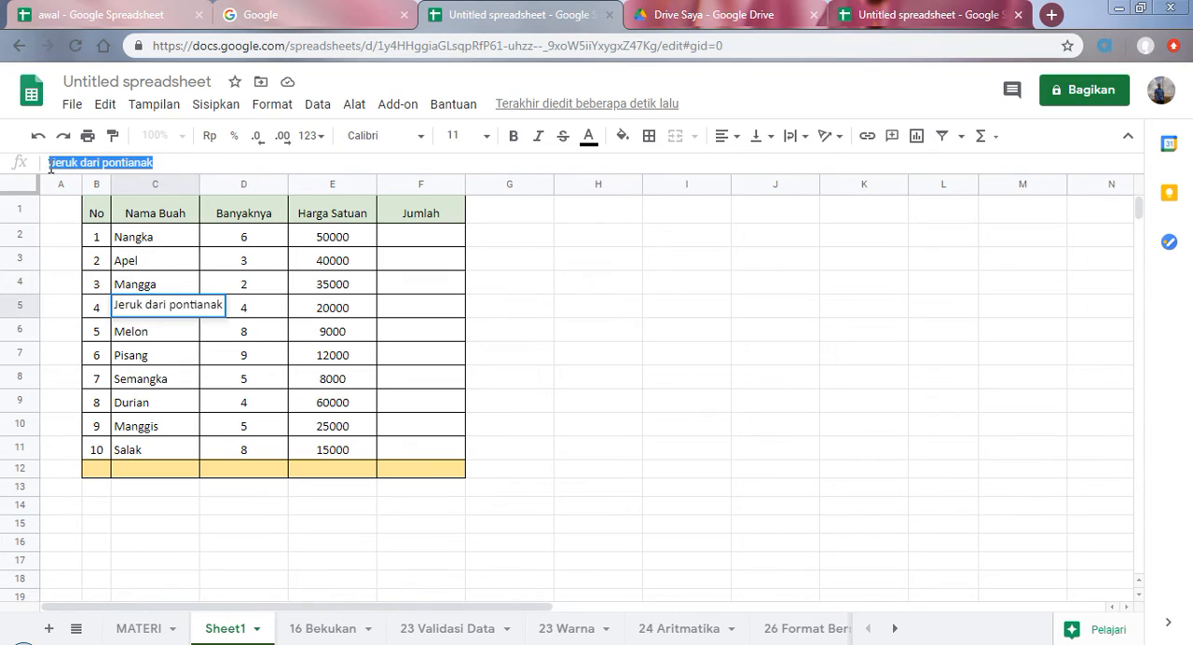
{"action": "right_click", "coordinate": [56, 164]}
{"action": "left_click", "coordinate": [112, 198]}
{"action": "scroll", "coordinate": [160, 410], "scroll_direction": "down", "scroll_amount": 3}
{"action": "left_click", "coordinate": [154, 362]}
{"action": "left_click", "coordinate": [94, 164]}
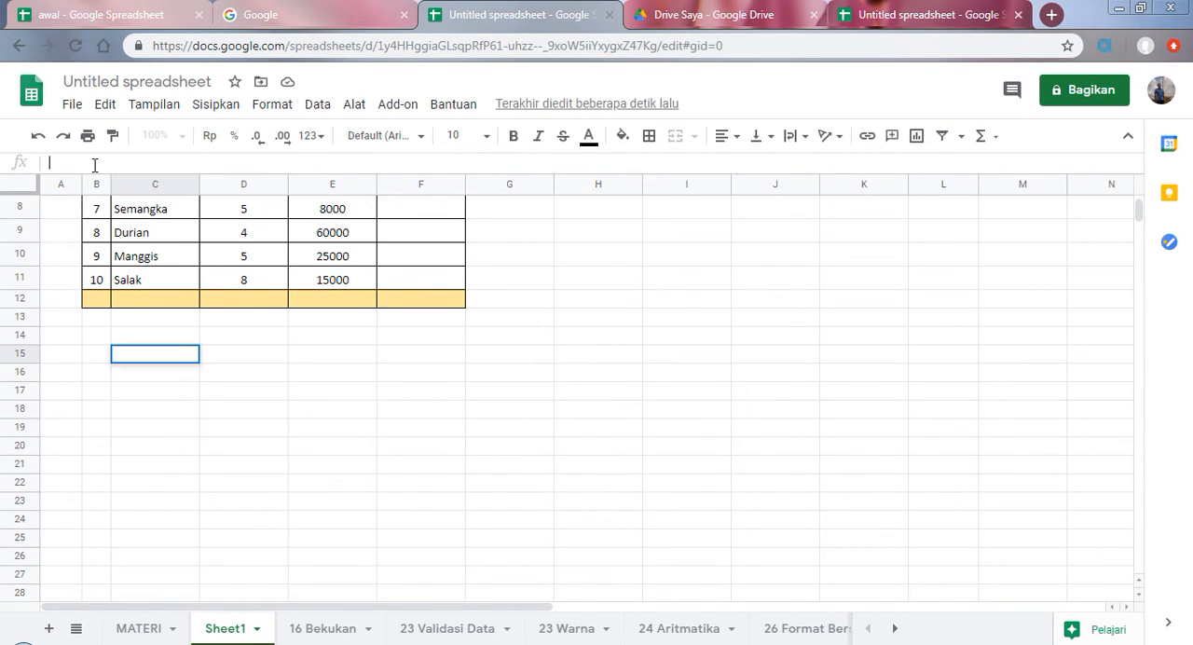
{"action": "right_click", "coordinate": [95, 167]}
{"action": "left_click", "coordinate": [146, 273]}
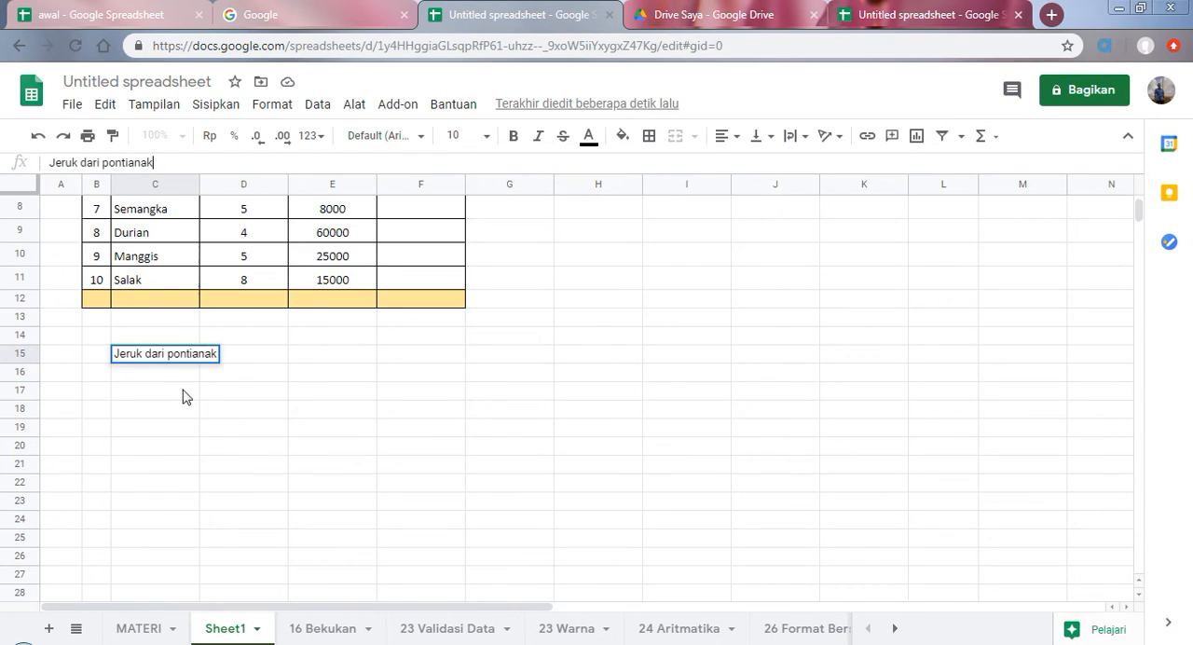
{"action": "key", "text": "Return"}
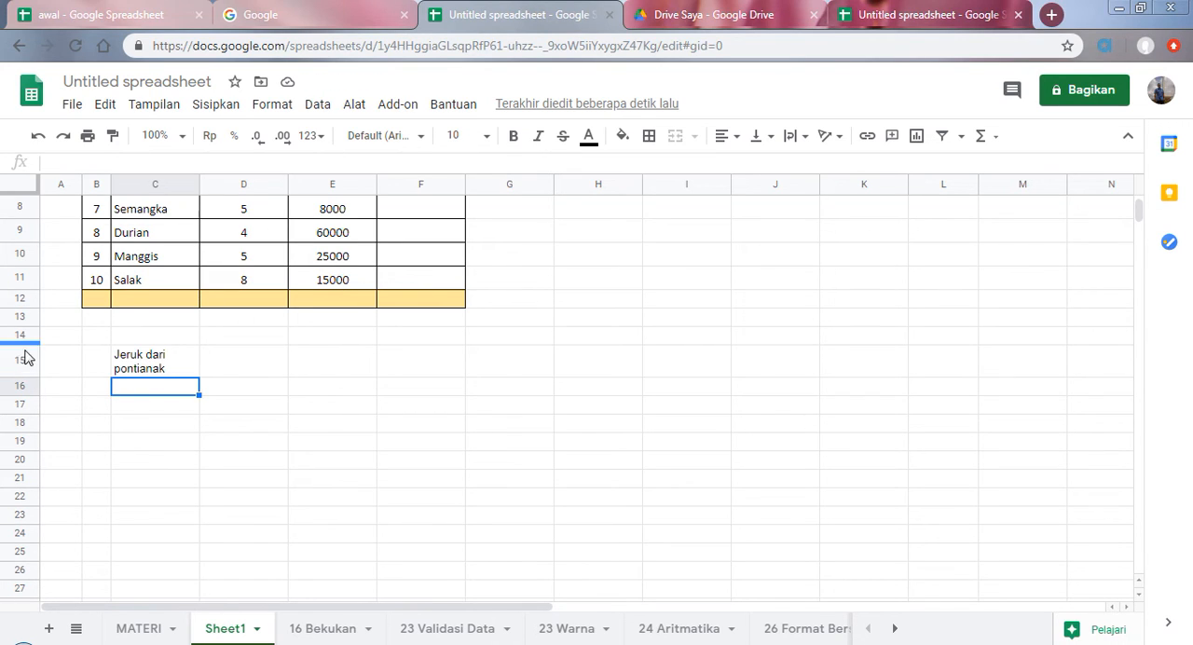
{"action": "left_click", "coordinate": [132, 363]}
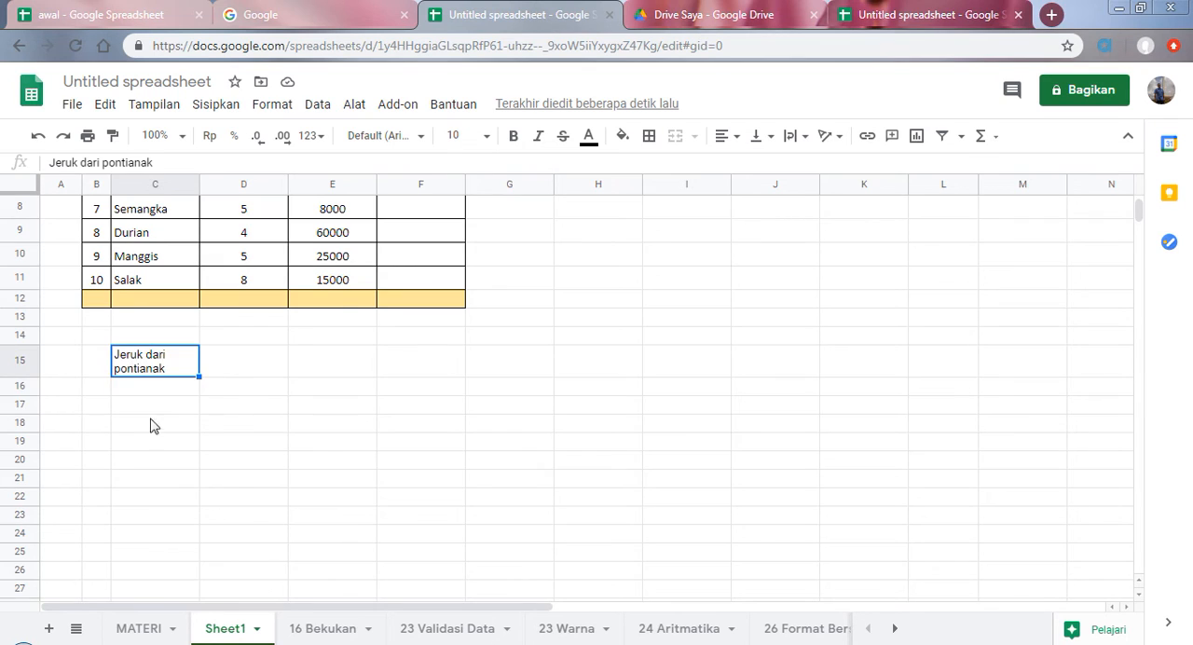
Step: Increase the height of row 5 to fit both lines of the wrapped fruit name in C5
{"action": "scroll", "coordinate": [140, 466], "scroll_direction": "up", "scroll_amount": 3}
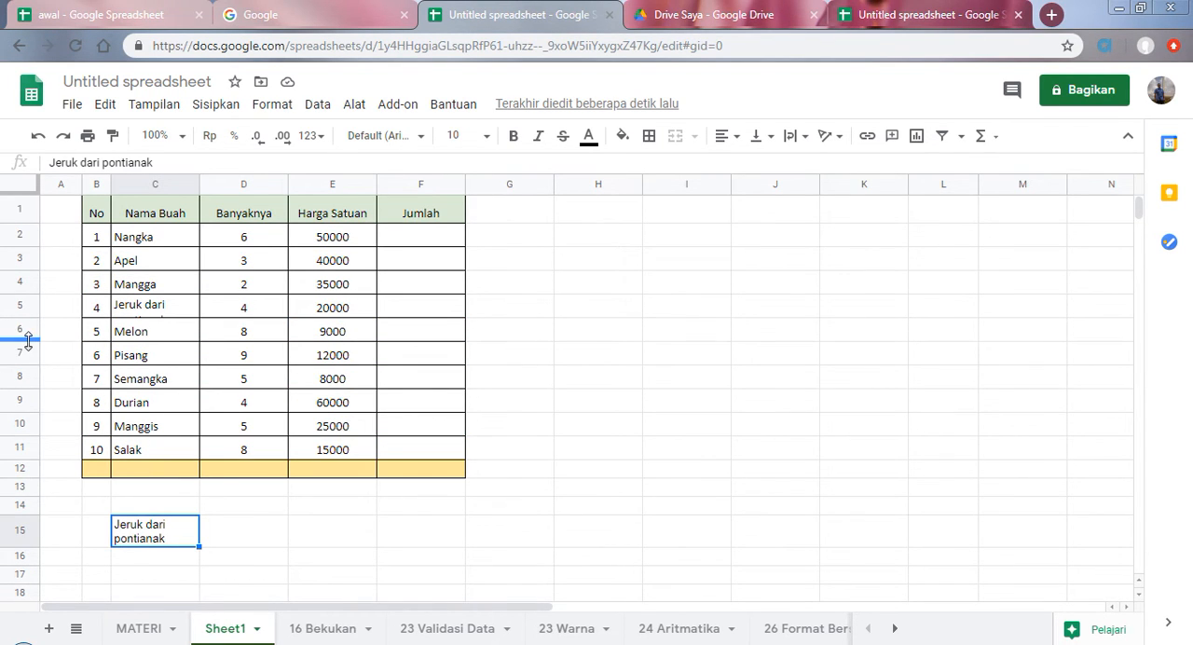
{"action": "mouse_move", "coordinate": [16, 316]}
{"action": "left_mouse_down"}
{"action": "mouse_move", "coordinate": [21, 341]}
{"action": "mouse_move", "coordinate": [25, 331]}
{"action": "left_mouse_up"}
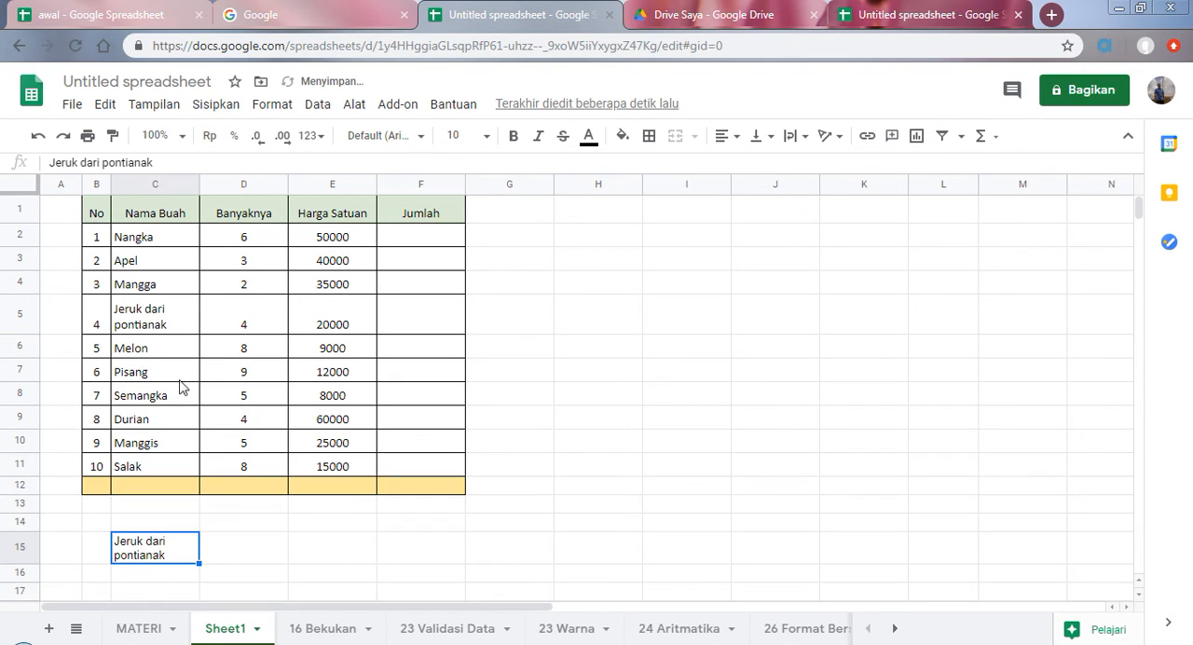
Step: Select topic 22, Diagram, in the MATERI list and slightly reduce the height of row 5 on Sheet1
{"action": "left_click", "coordinate": [132, 632]}
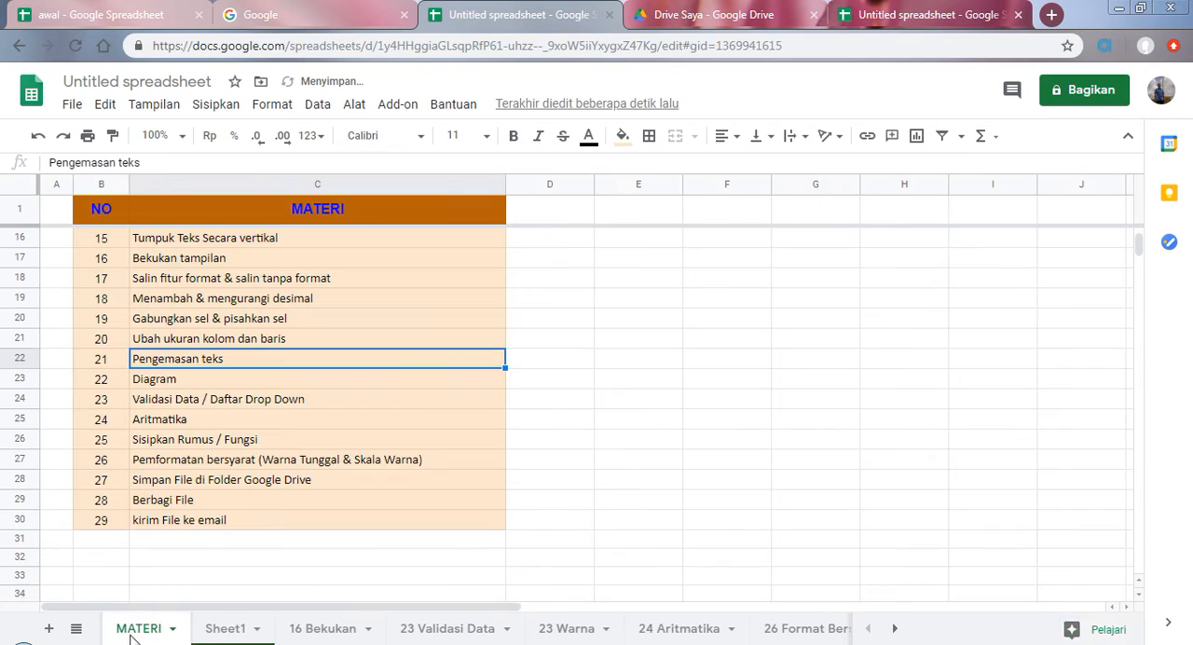
{"action": "left_click", "coordinate": [176, 380]}
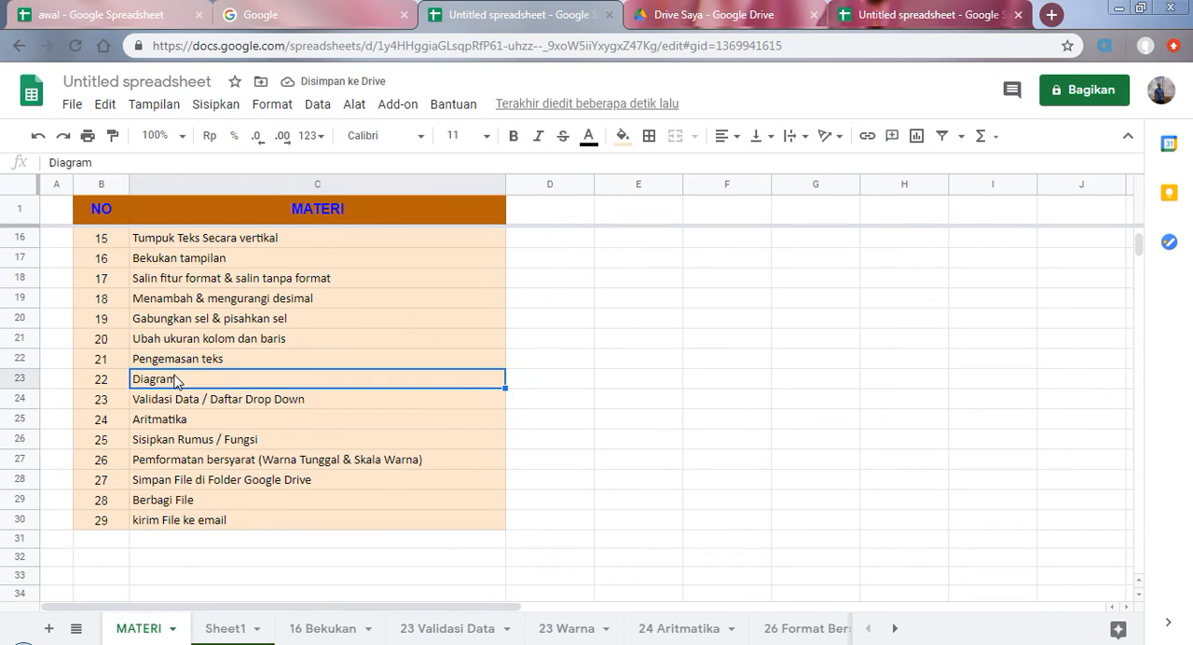
{"action": "left_click", "coordinate": [233, 629]}
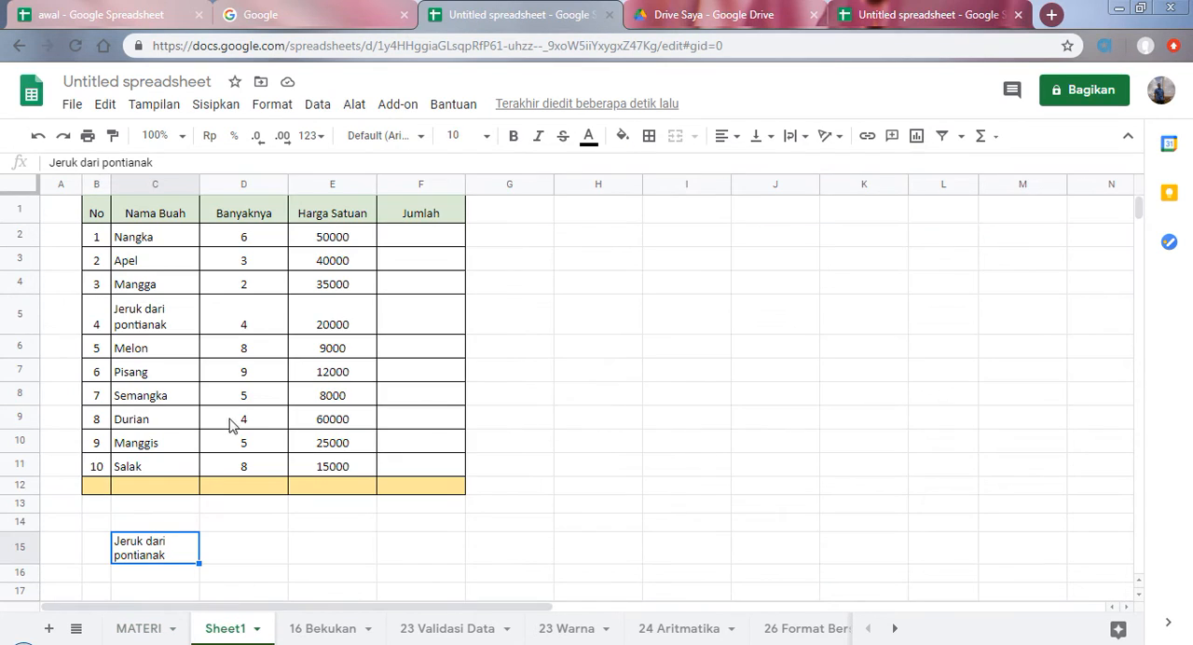
{"action": "left_click_drag", "start_coordinate": [22, 332], "coordinate": [21, 328]}
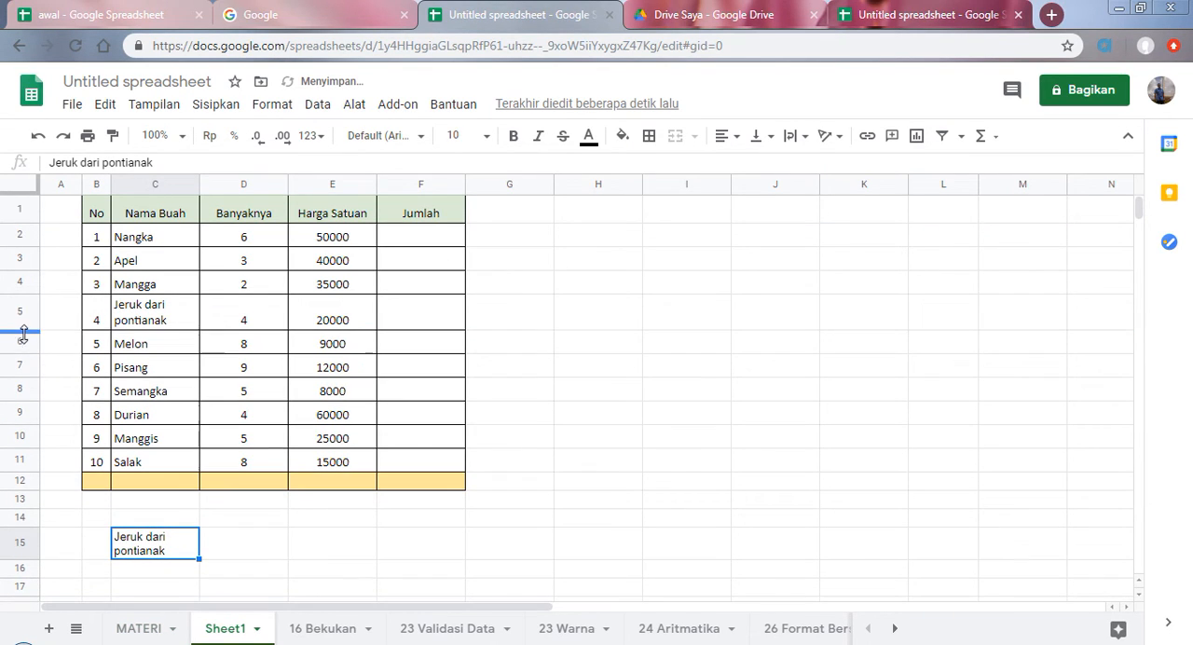
Step: Insert a column chart of the Harga Satuan values in E2:E11 and look over its setup options
{"action": "left_click_drag", "start_coordinate": [340, 243], "coordinate": [337, 463]}
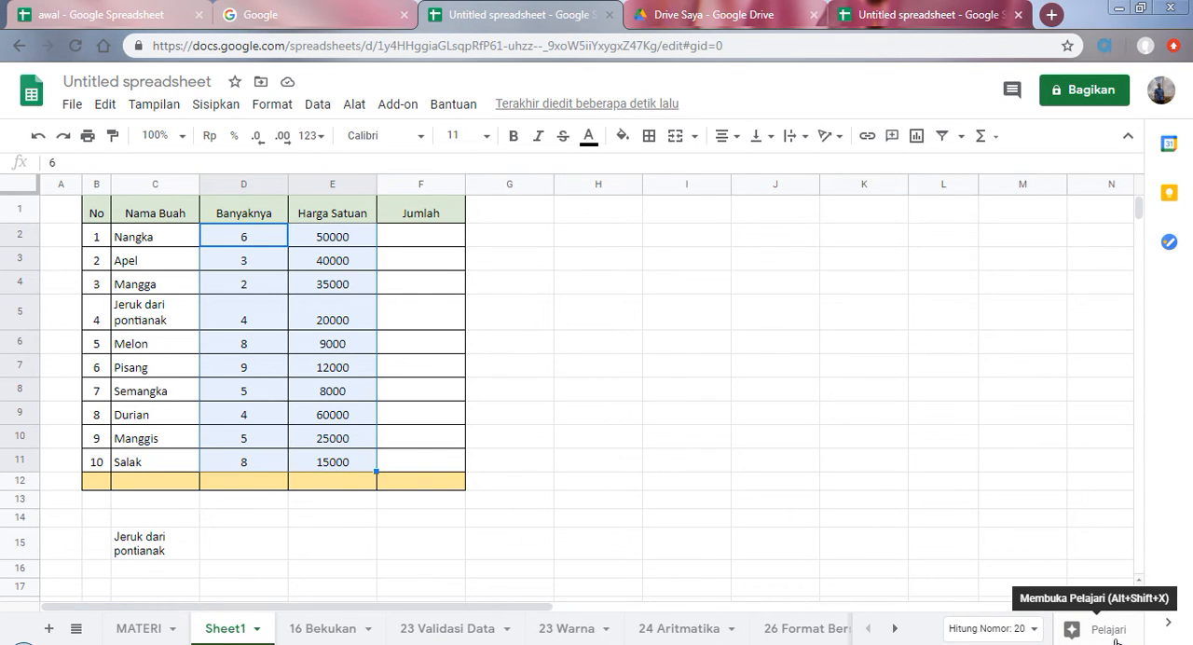
{"action": "left_click", "coordinate": [559, 414]}
{"action": "left_click", "coordinate": [340, 261]}
{"action": "left_click_drag", "start_coordinate": [338, 241], "coordinate": [349, 466]}
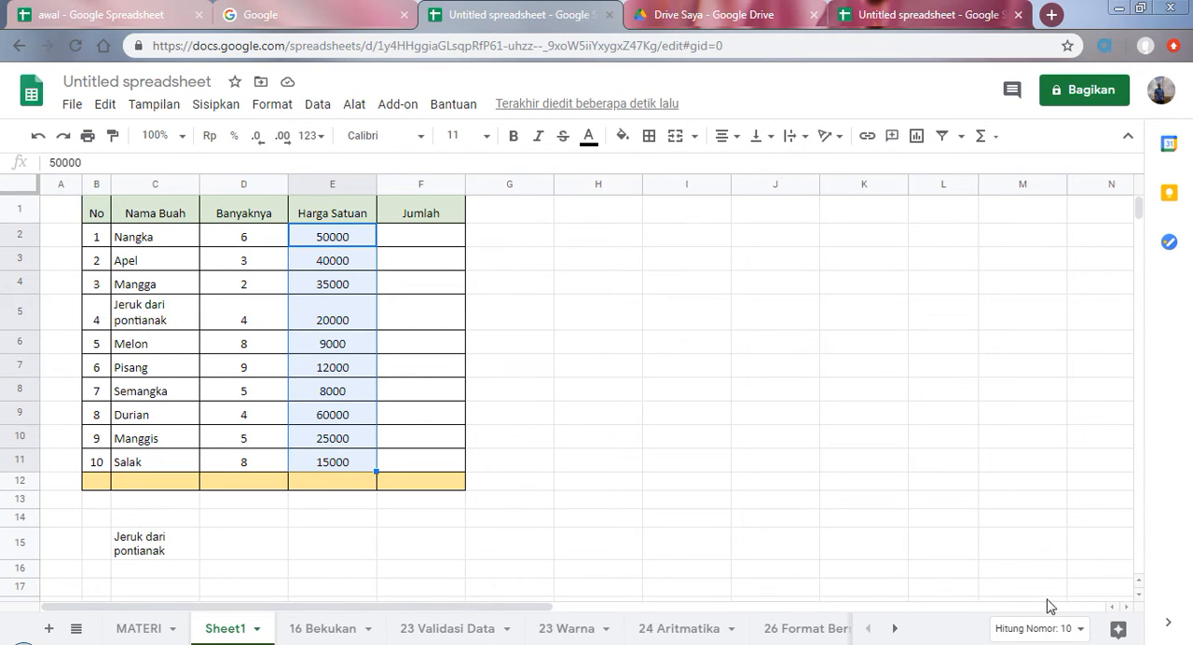
{"action": "left_click", "coordinate": [357, 419]}
{"action": "left_click_drag", "start_coordinate": [244, 236], "coordinate": [350, 466]}
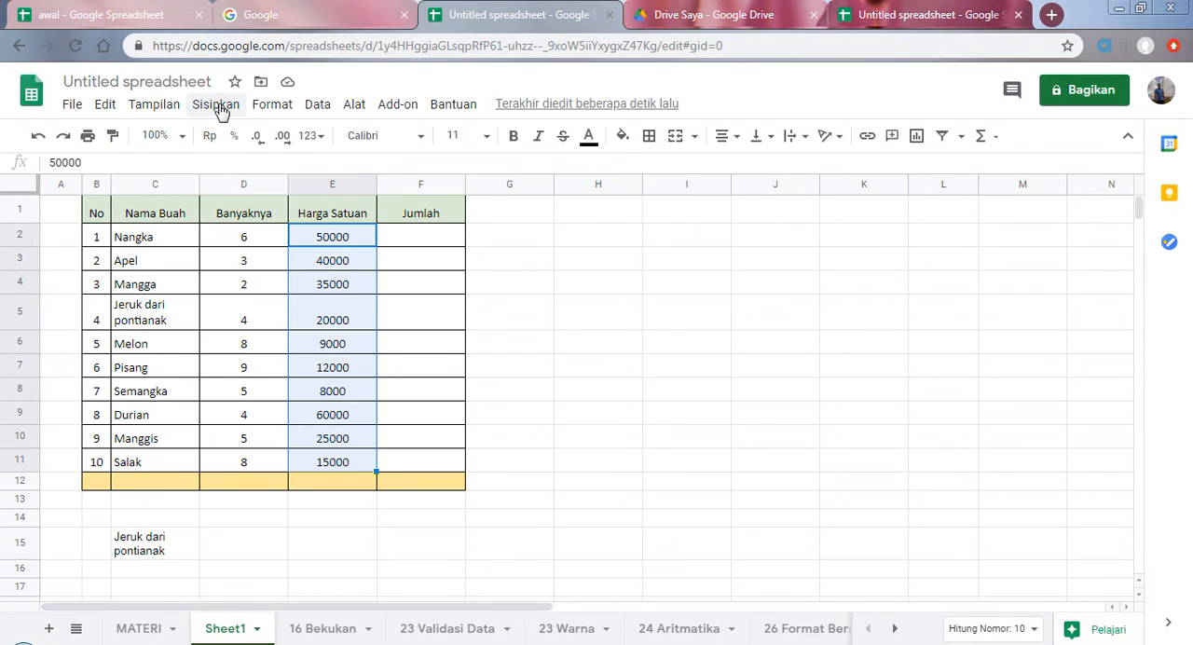
{"action": "left_click", "coordinate": [221, 107]}
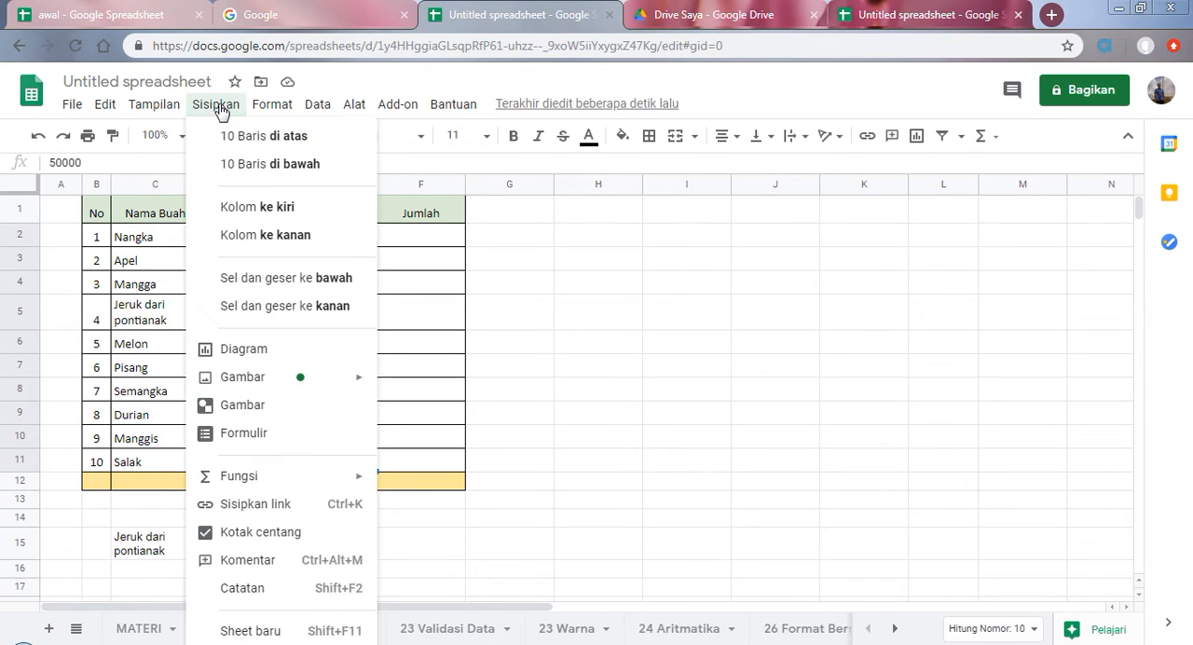
{"action": "left_click", "coordinate": [247, 351]}
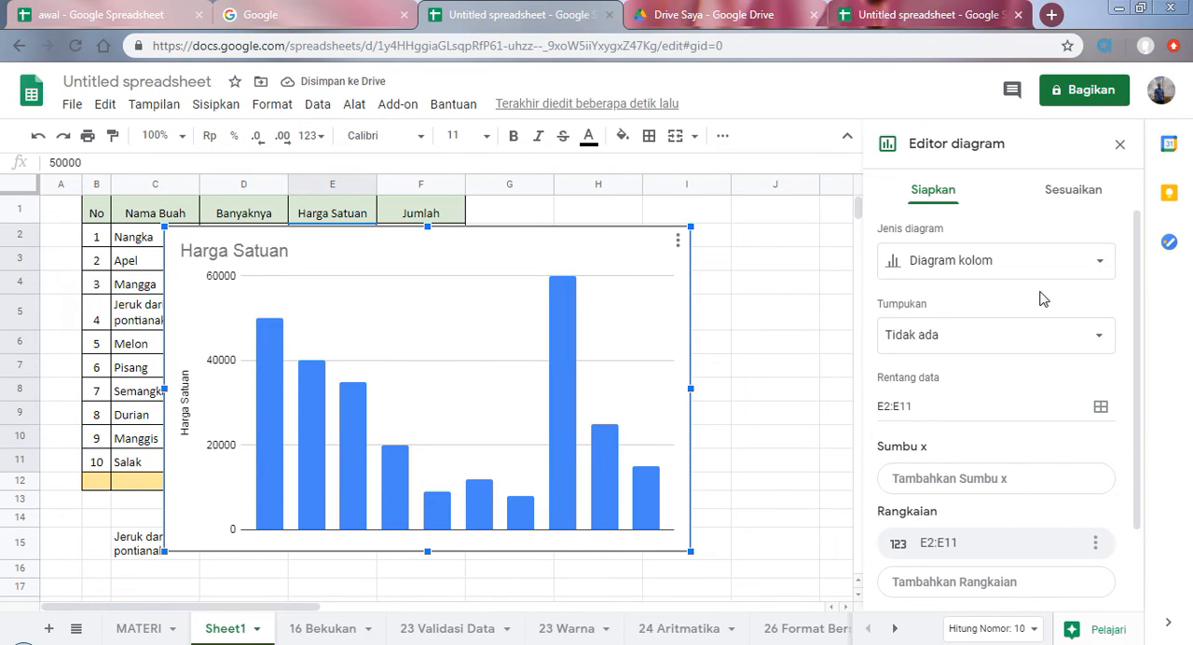
{"action": "scroll", "coordinate": [1040, 302], "scroll_direction": "down", "scroll_amount": 2}
{"action": "scroll", "coordinate": [1042, 312], "scroll_direction": "up", "scroll_amount": 2}
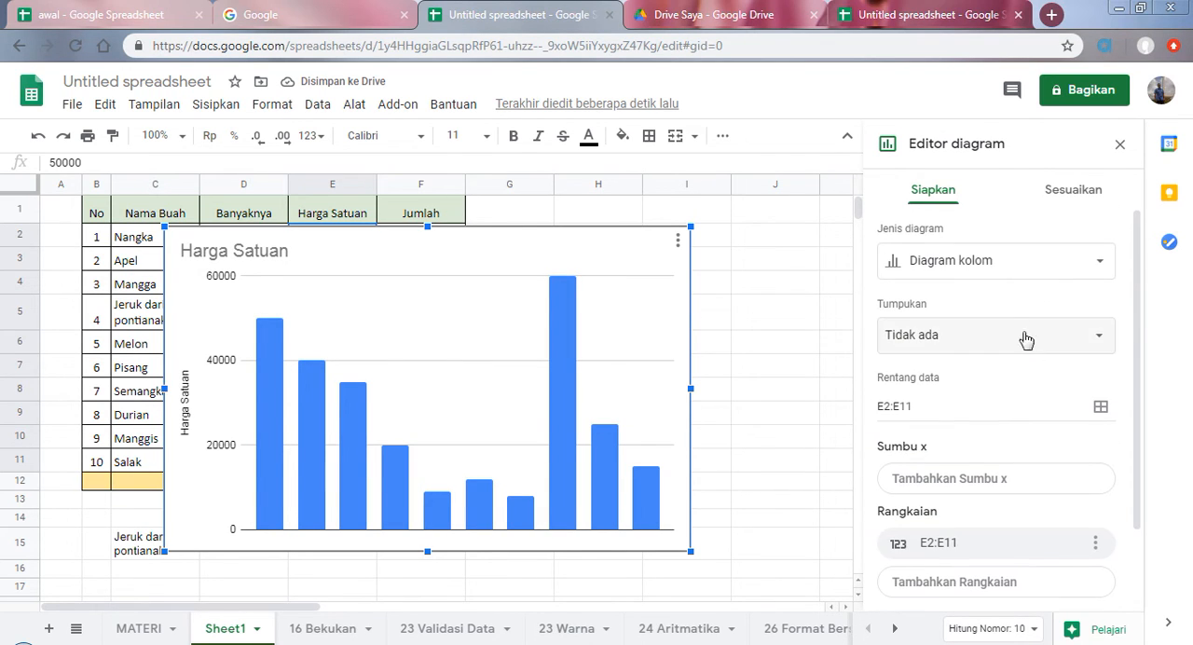
Step: Try the pie (Diagram lingkaran) and bar (Diagram batang) types on the Harga Satuan chart, ending on pie
{"action": "left_click", "coordinate": [1098, 262]}
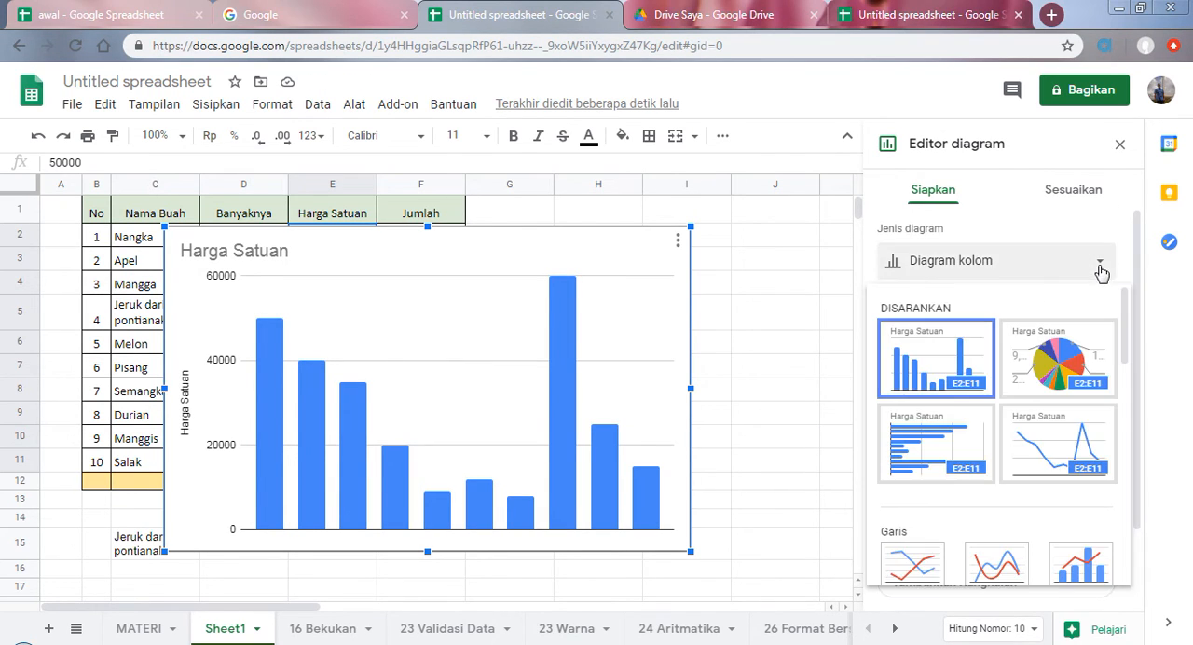
{"action": "left_click", "coordinate": [1052, 364]}
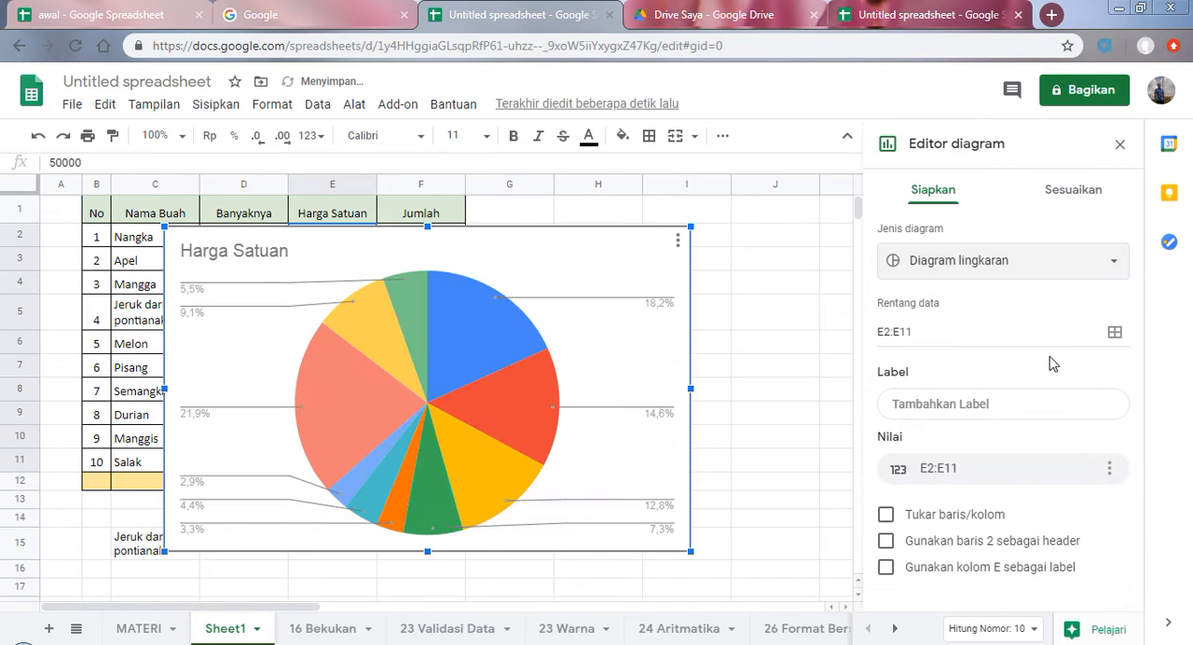
{"action": "left_click", "coordinate": [1105, 270]}
{"action": "left_click", "coordinate": [956, 455]}
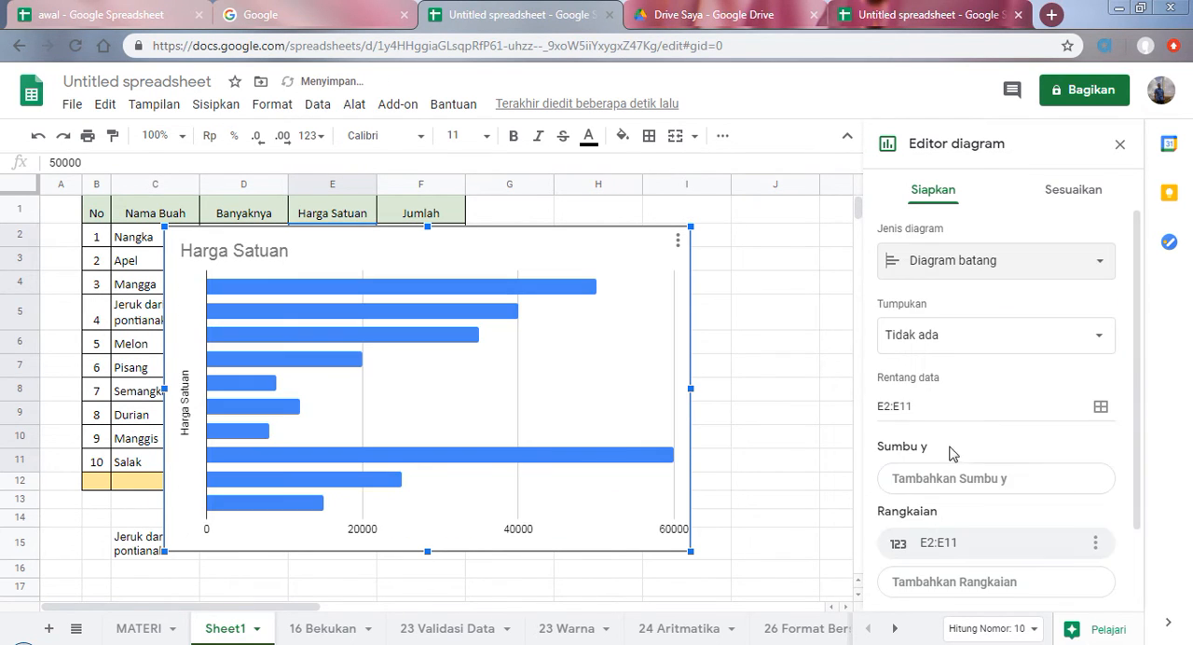
{"action": "left_click", "coordinate": [1108, 268]}
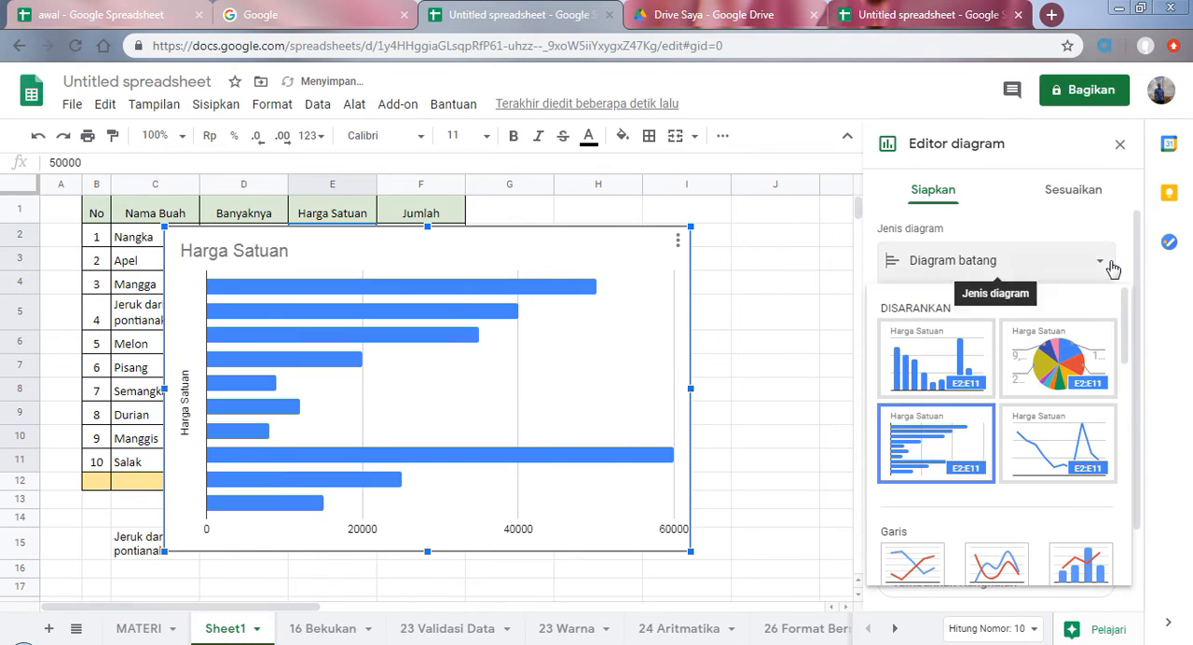
{"action": "left_click", "coordinate": [1071, 368]}
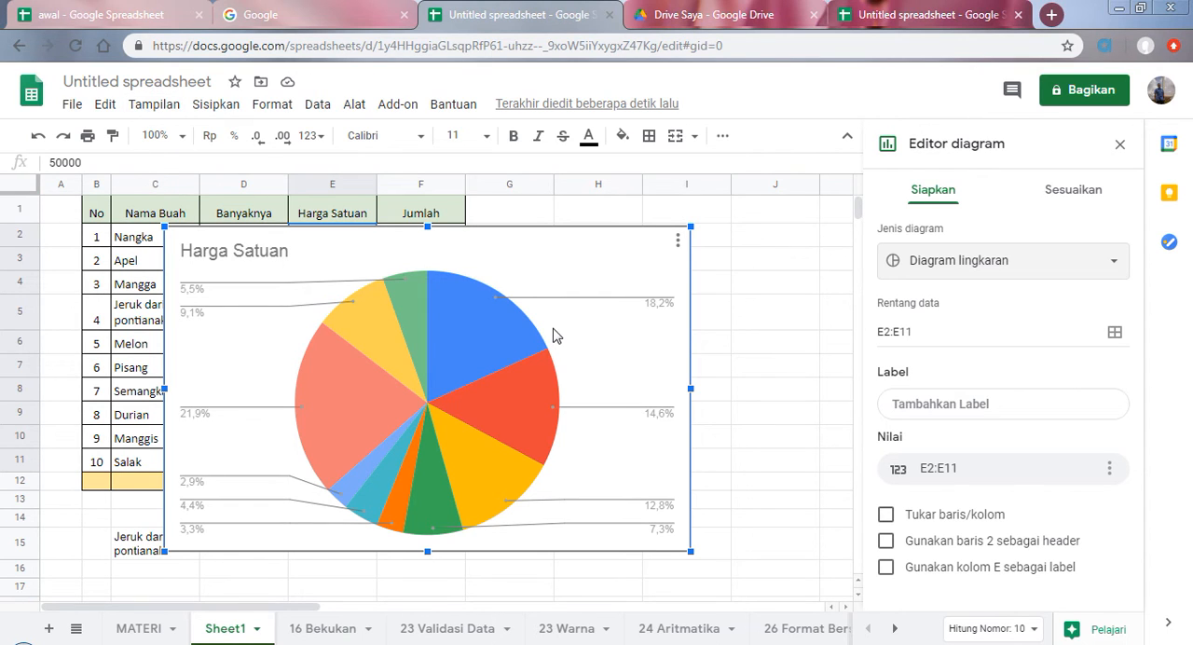
Step: Delete the Harga Satuan pie chart from Sheet1 and recheck where the chart insertion command is found
{"action": "key", "text": "Delete"}
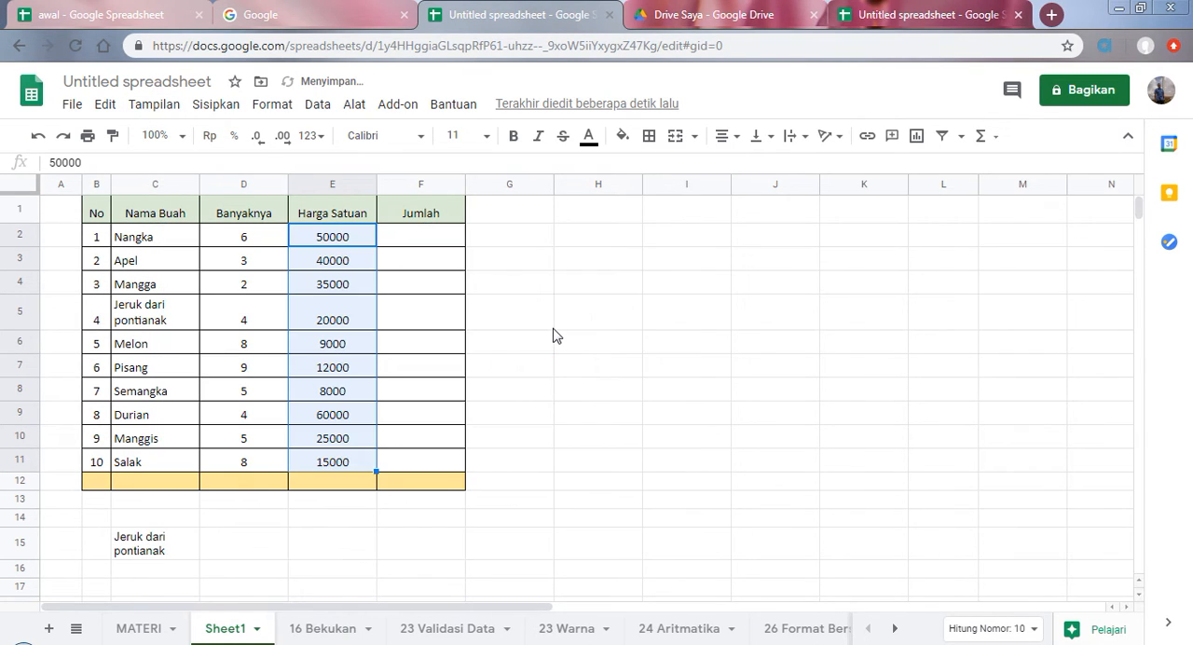
{"action": "left_click", "coordinate": [215, 103]}
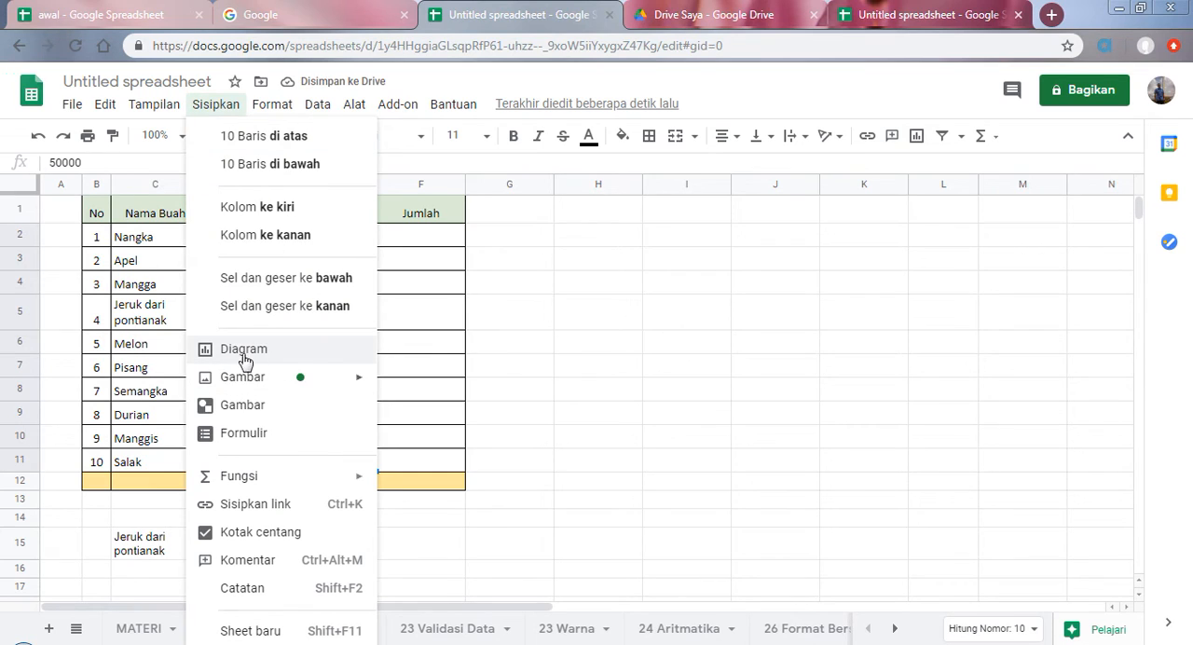
Step: Select topic 23, Validasi Data / Daftar Drop Down, in the MATERI list and switch to the 23 Validasi Data sheet
{"action": "left_click", "coordinate": [123, 630]}
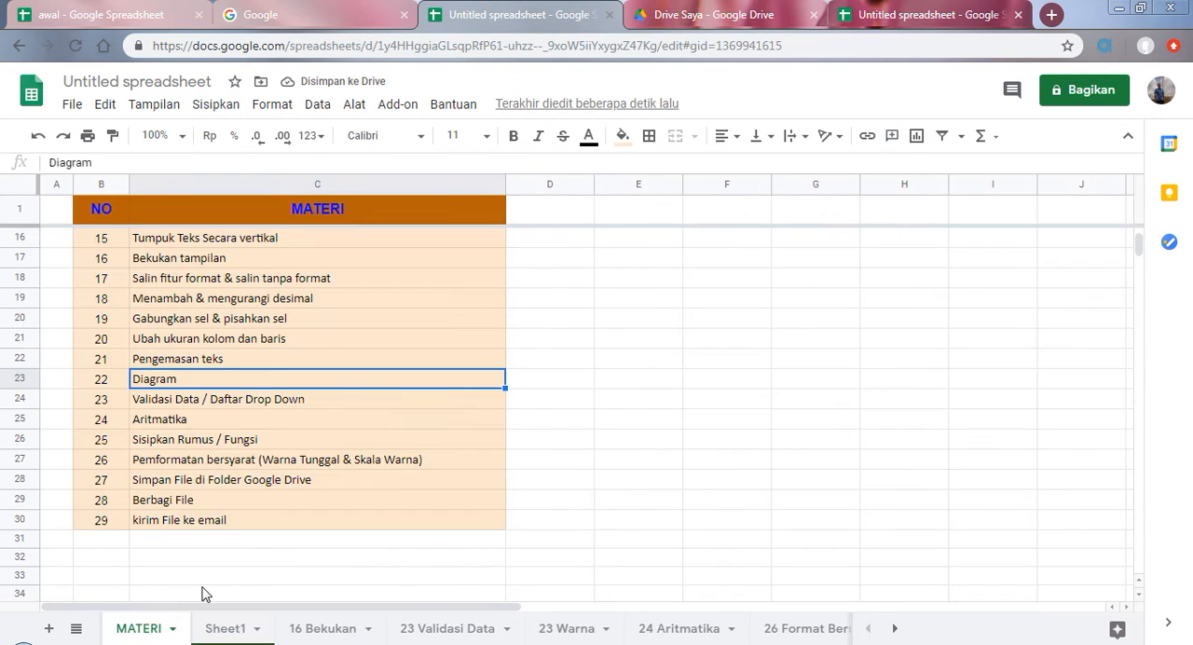
{"action": "left_click", "coordinate": [189, 403]}
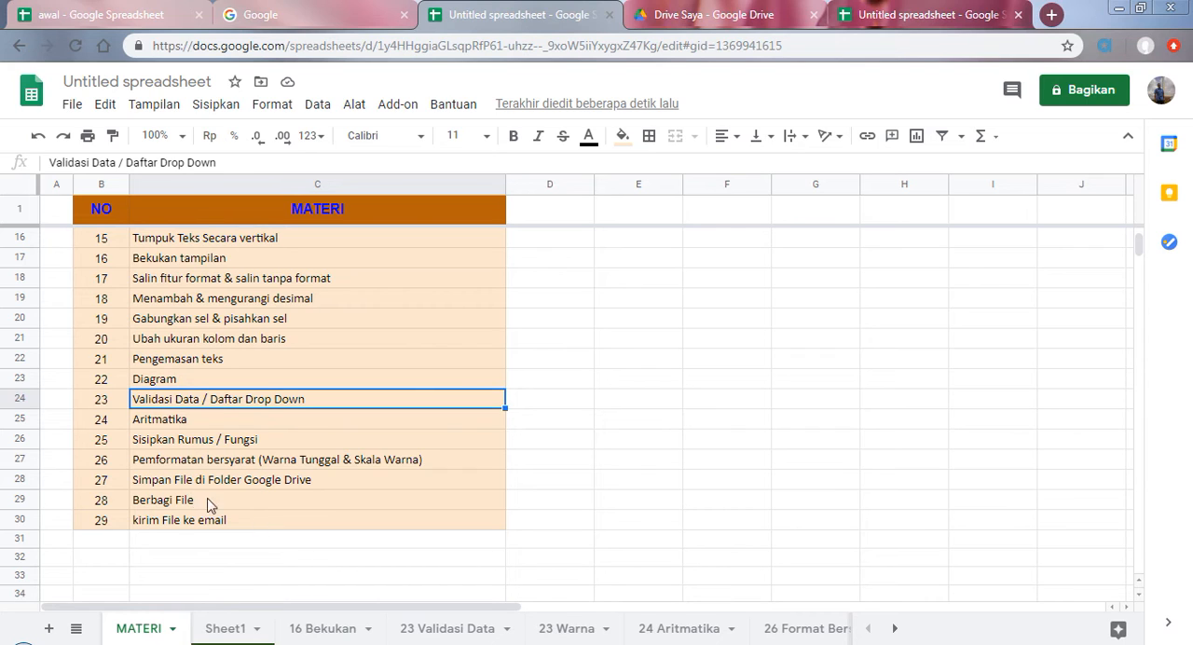
{"action": "left_click", "coordinate": [437, 634]}
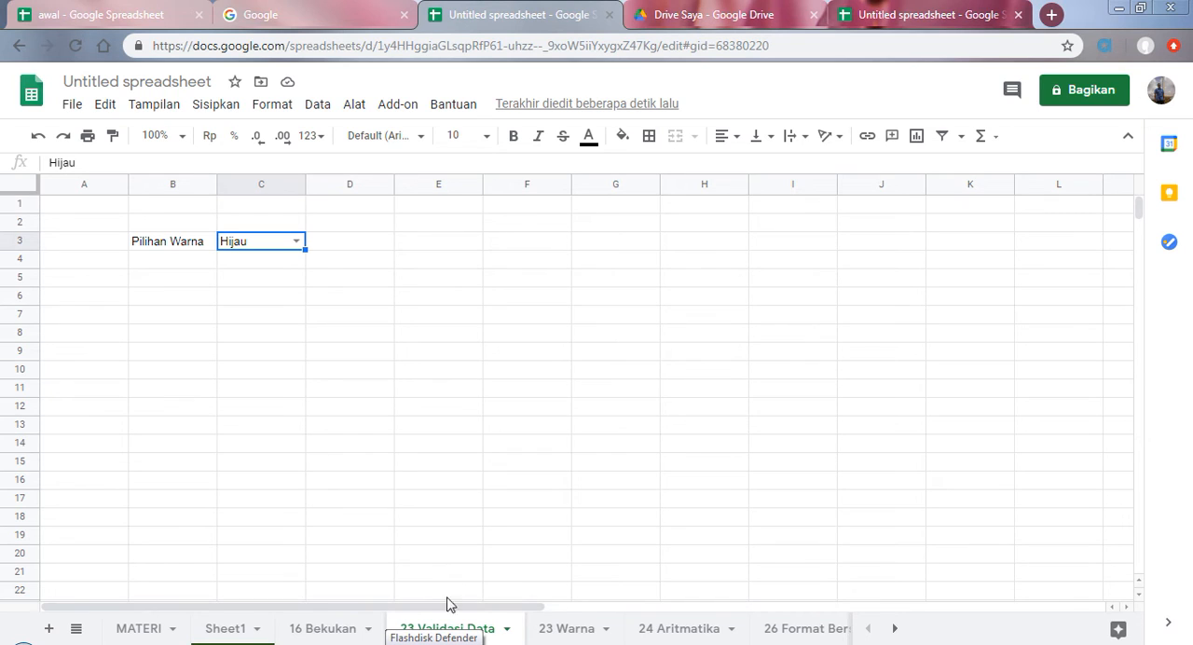
{"action": "left_click", "coordinate": [147, 632]}
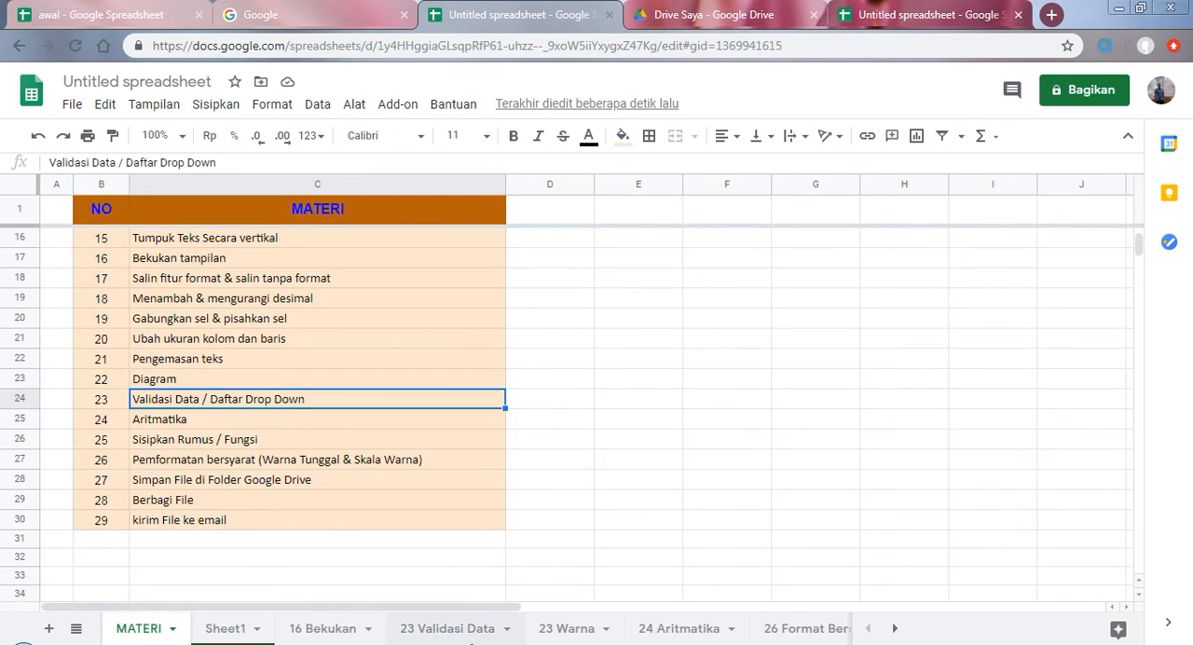
{"action": "left_click", "coordinate": [448, 632]}
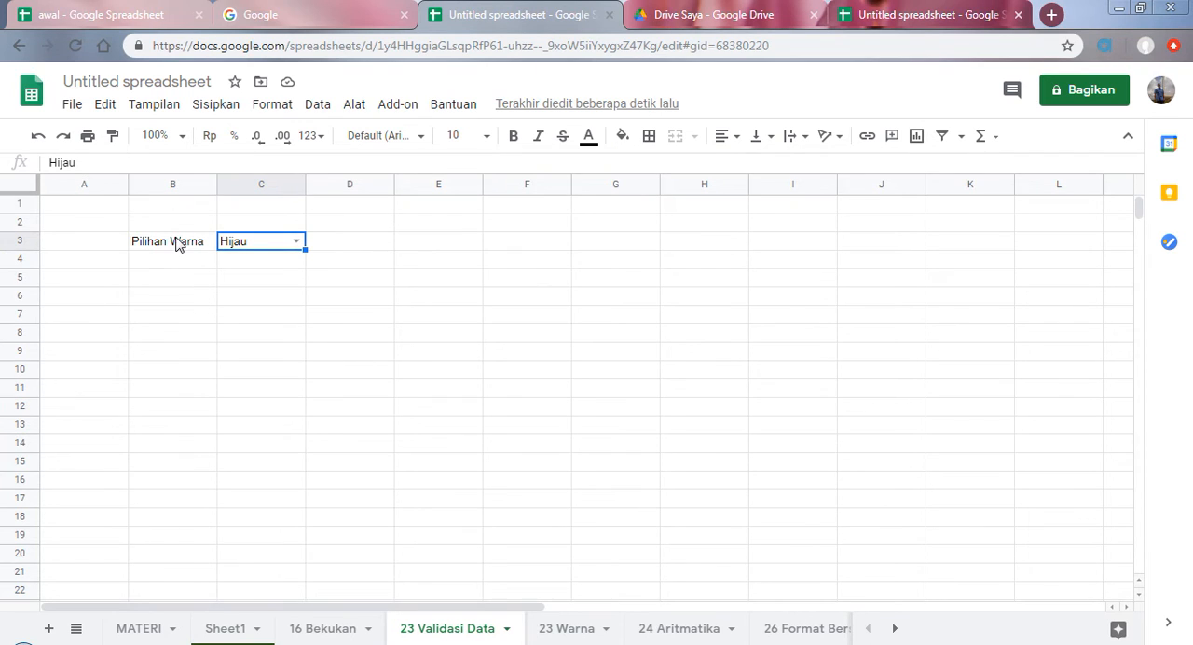
Step: Try the Pilihan Warna drop-down in C3 with Coklat, Kuning and Hijau, ending on Hijau
{"action": "left_click", "coordinate": [295, 242]}
{"action": "left_click", "coordinate": [255, 401]}
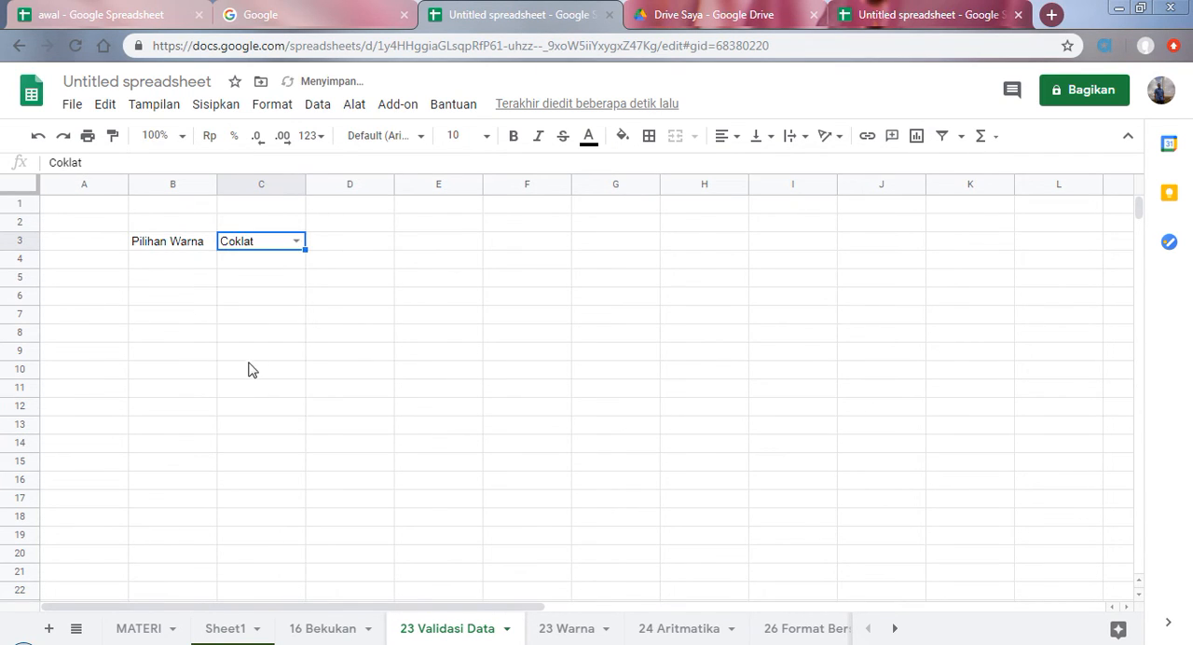
{"action": "left_click", "coordinate": [296, 242]}
{"action": "left_click", "coordinate": [262, 289]}
{"action": "left_click", "coordinate": [296, 241]}
{"action": "left_click", "coordinate": [269, 308]}
{"action": "left_click", "coordinate": [297, 244]}
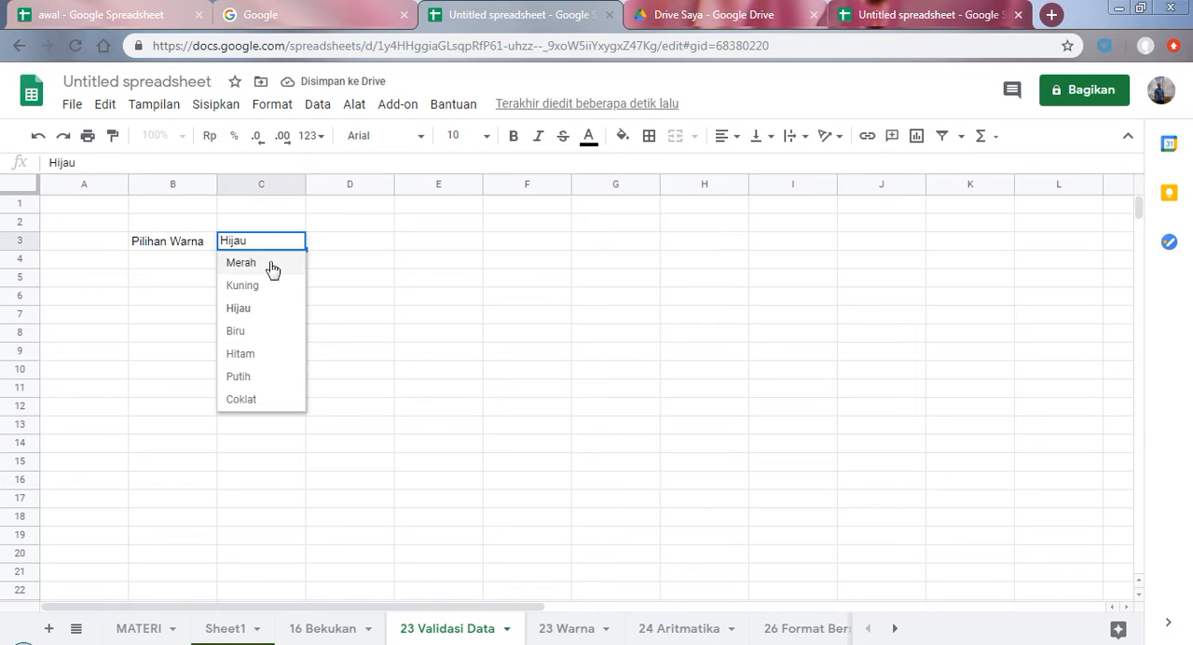
{"action": "left_click", "coordinate": [267, 399]}
{"action": "left_click", "coordinate": [296, 244]}
{"action": "left_click", "coordinate": [268, 312]}
{"action": "left_click", "coordinate": [343, 264]}
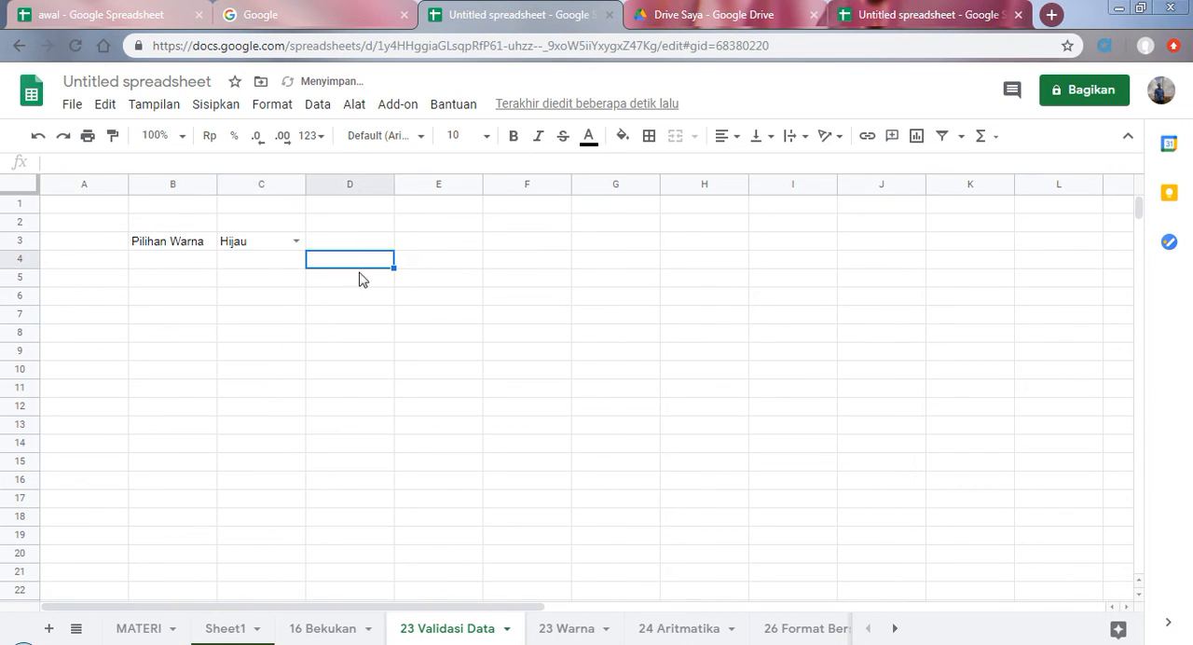
Step: Enter the label pilihan buah in B5 and recheck the topic list on the MATERI sheet
{"action": "left_click", "coordinate": [179, 284]}
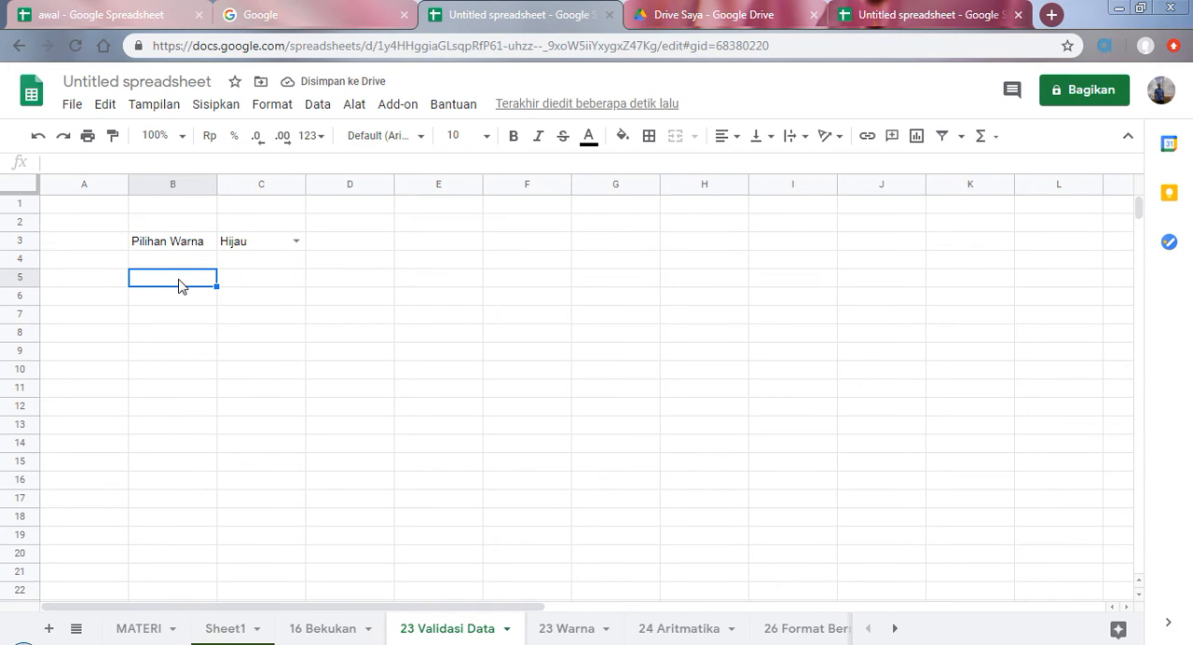
{"action": "type", "text": "pilihan buah"}
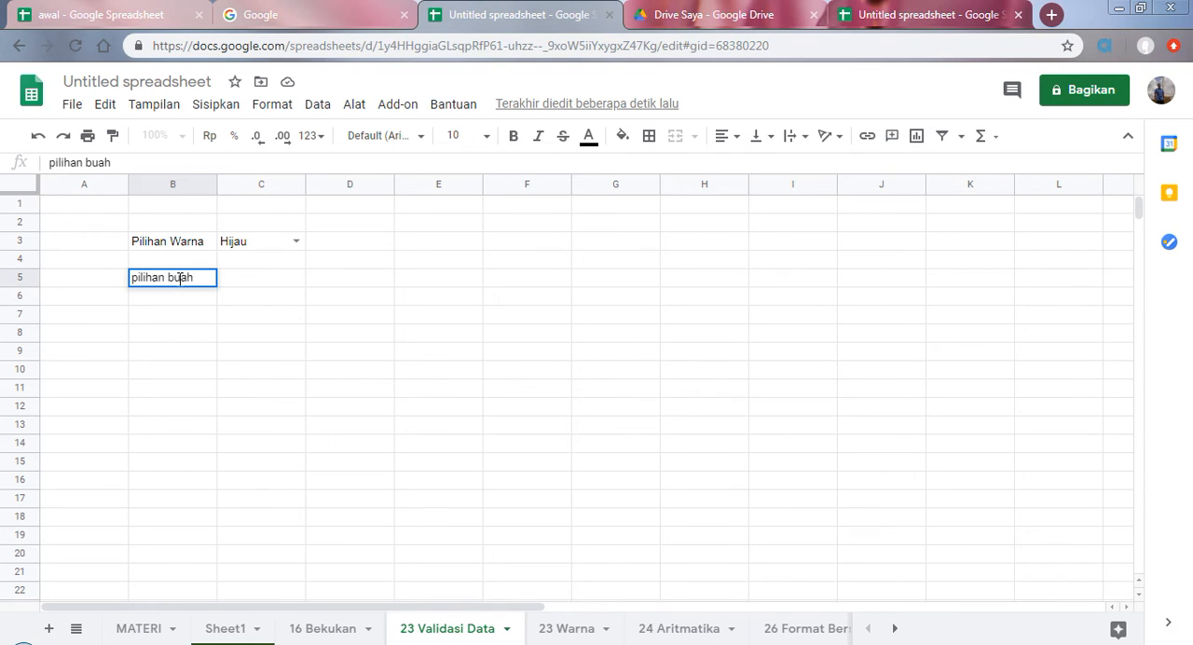
{"action": "key", "text": "Tab"}
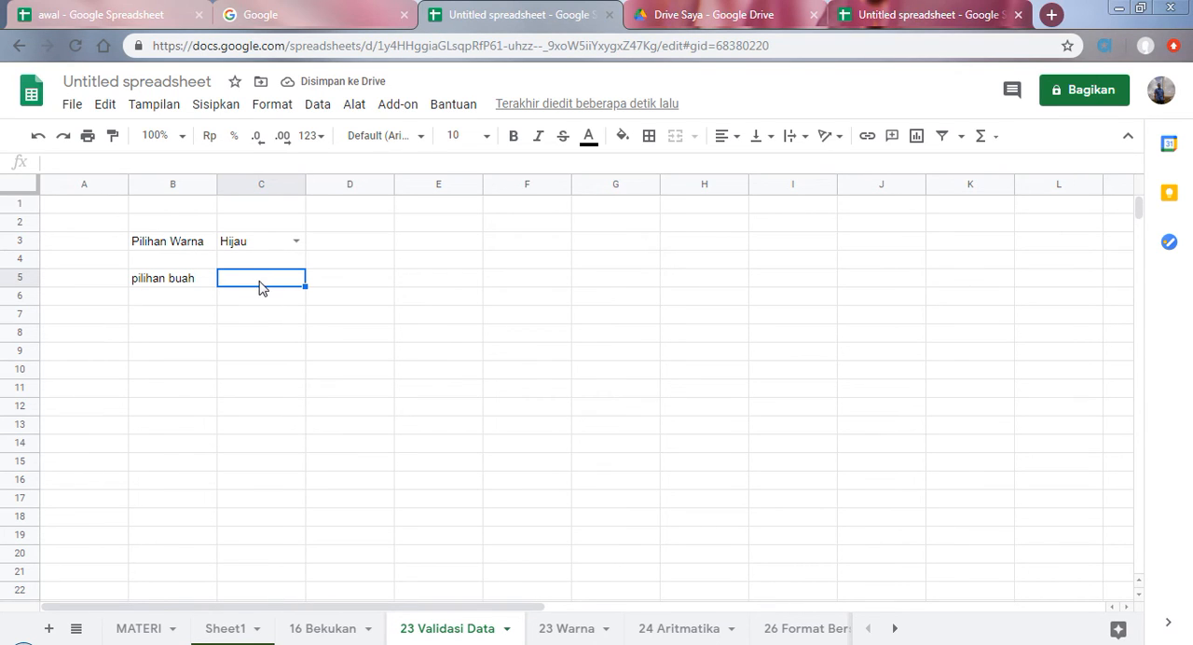
{"action": "left_click", "coordinate": [135, 628]}
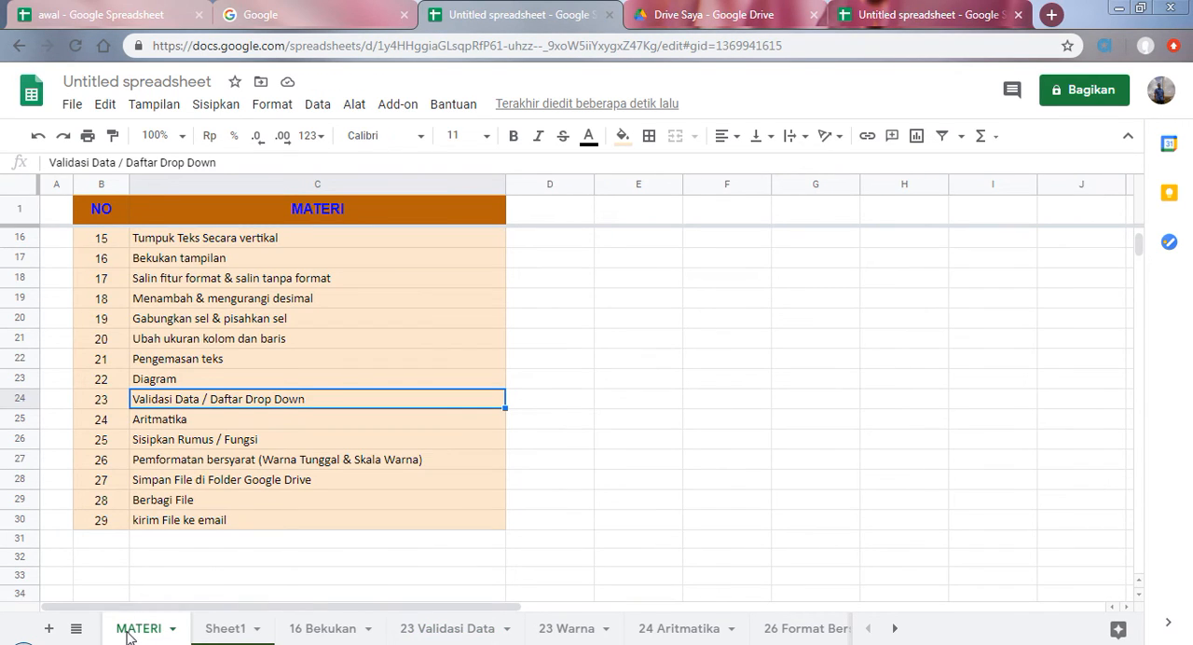
{"action": "left_click", "coordinate": [414, 630]}
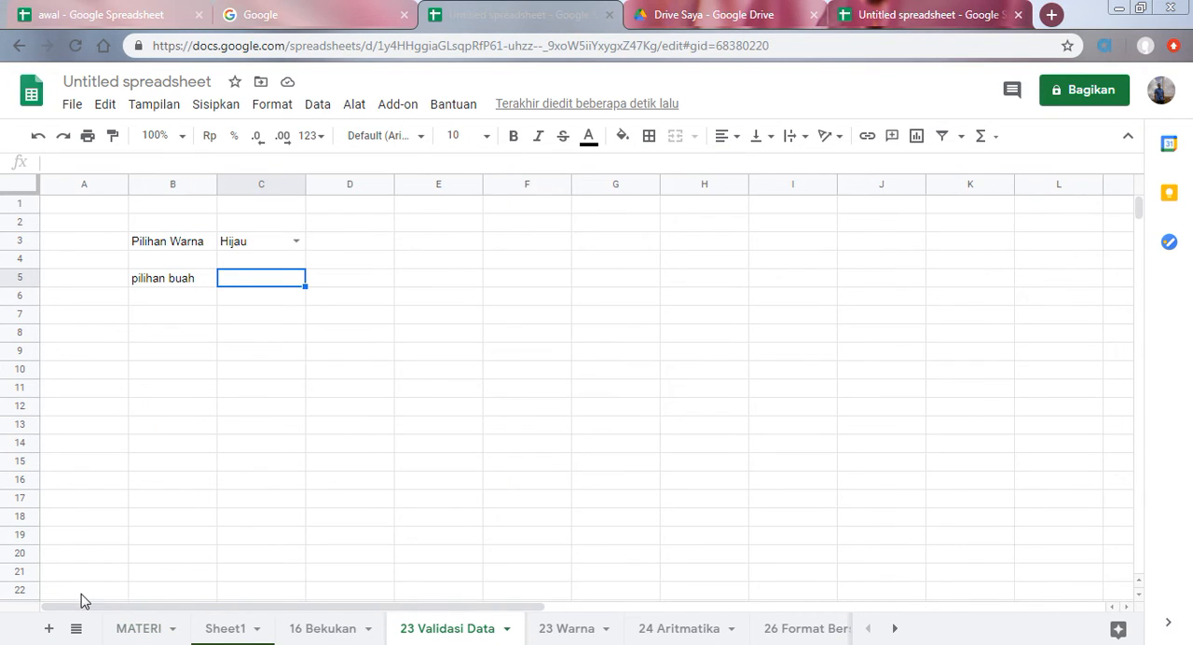
Step: Start data validation for the cell beside pilihan buah, with '23 Validasi Data'!C5 as its cell range
{"action": "left_click", "coordinate": [268, 292]}
{"action": "left_click", "coordinate": [267, 278]}
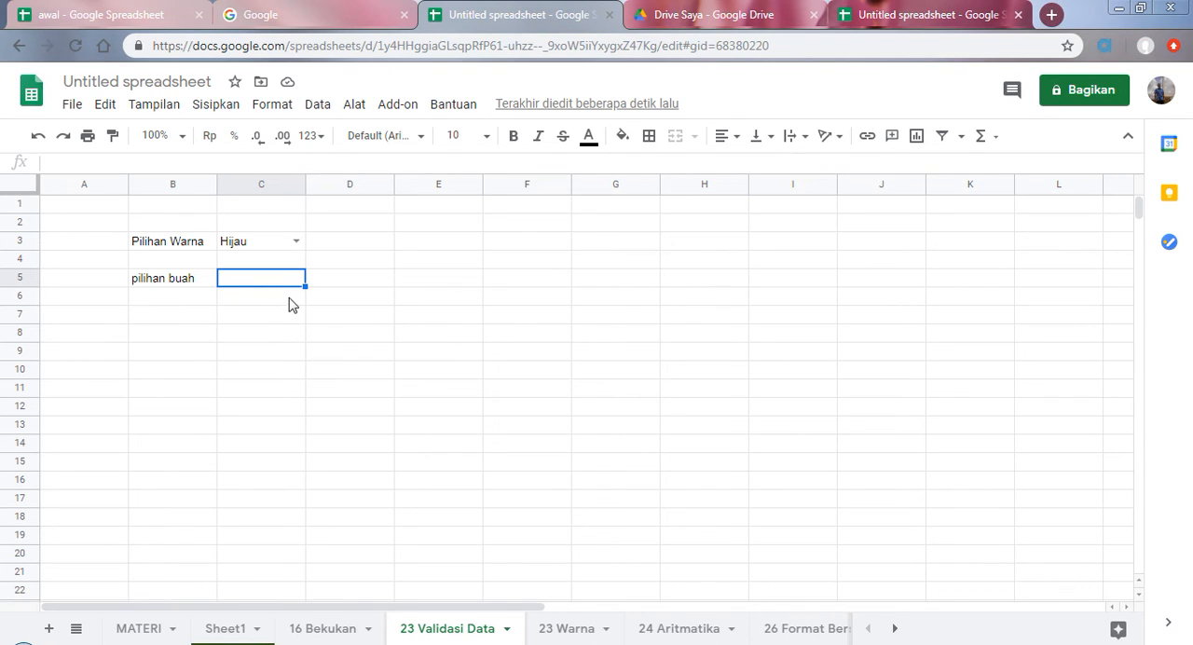
{"action": "left_click", "coordinate": [318, 105]}
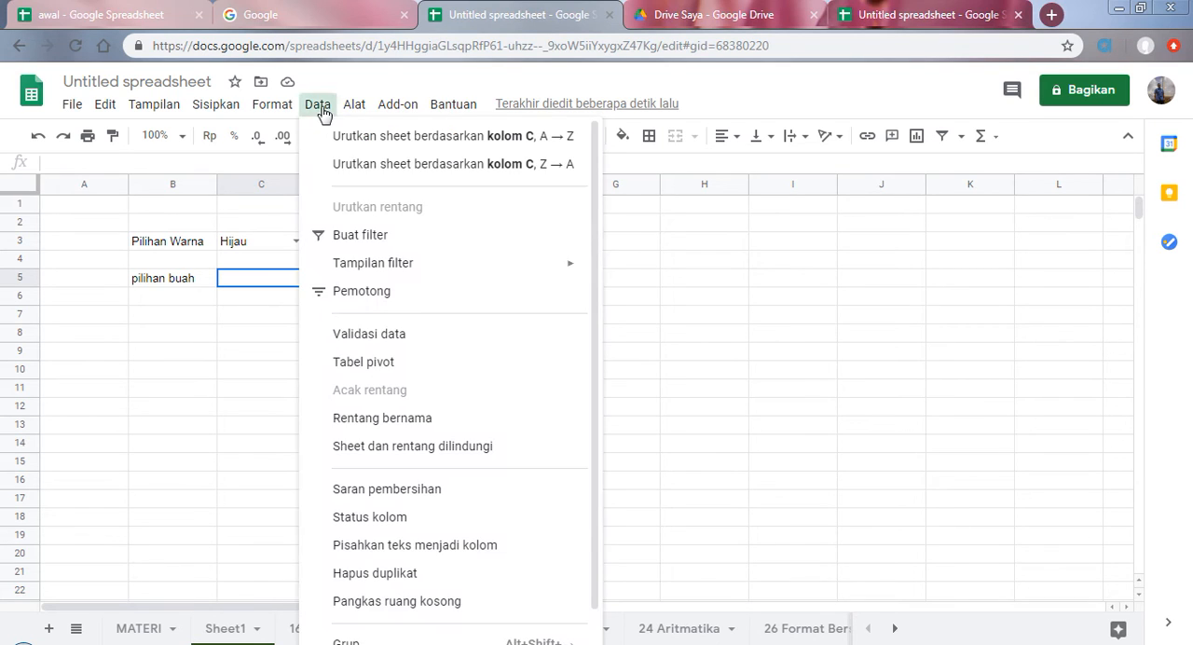
{"action": "left_click", "coordinate": [374, 345]}
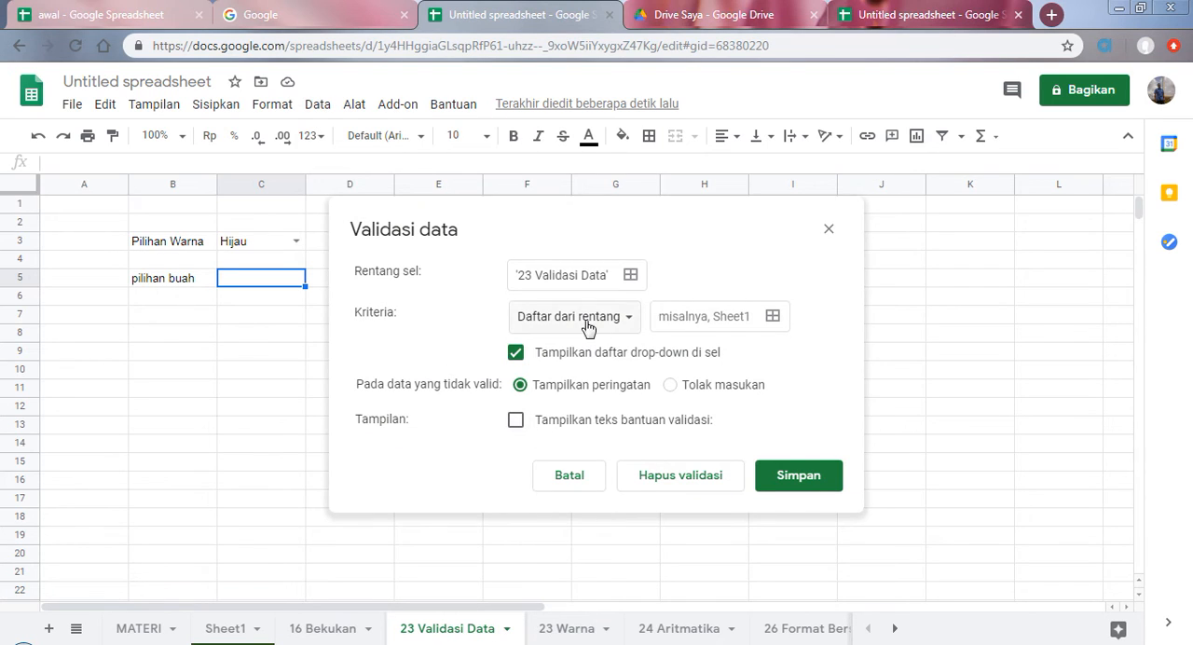
{"action": "left_click_drag", "start_coordinate": [596, 222], "coordinate": [655, 226]}
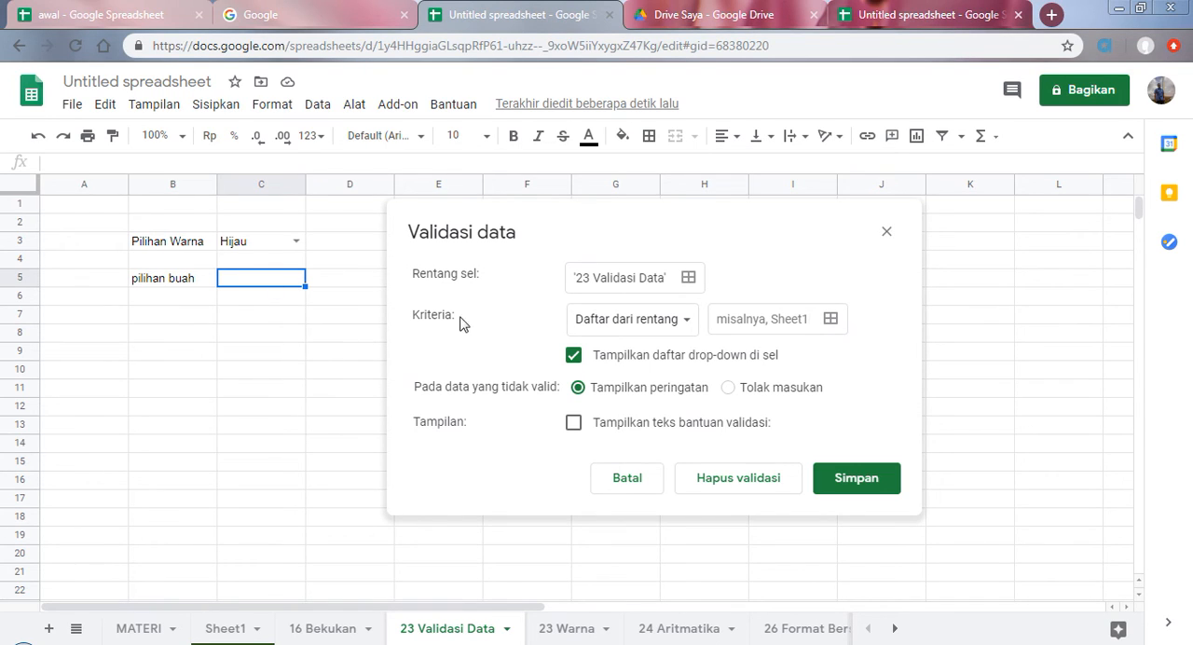
{"action": "left_click", "coordinate": [610, 283]}
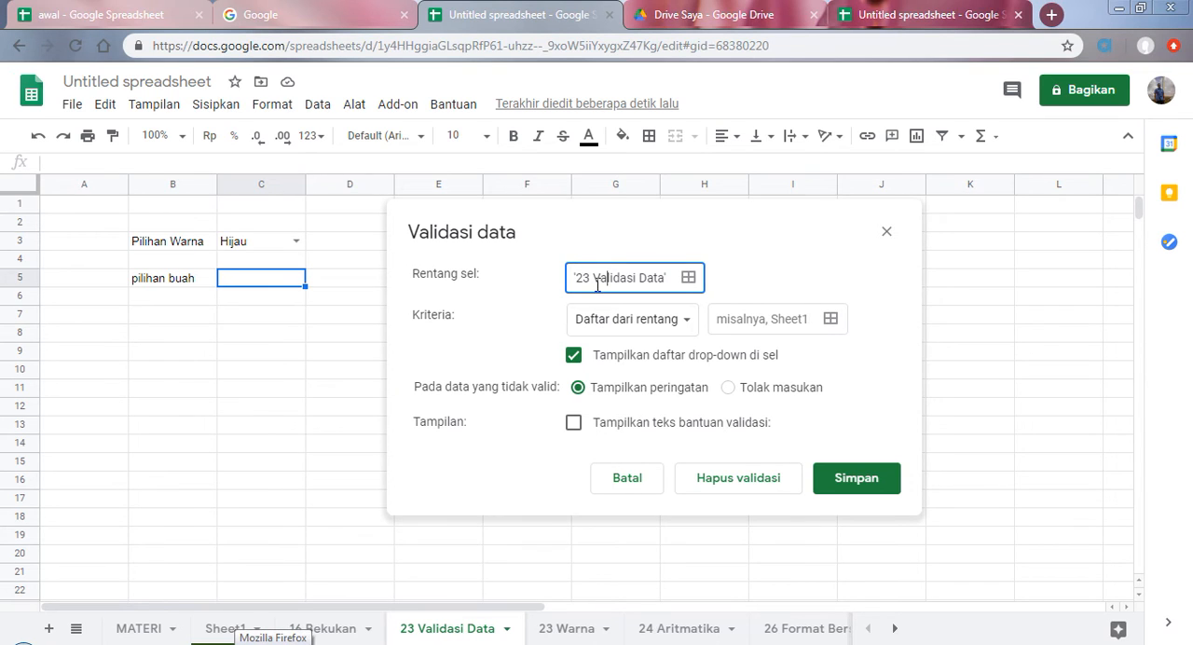
{"action": "left_click", "coordinate": [688, 277]}
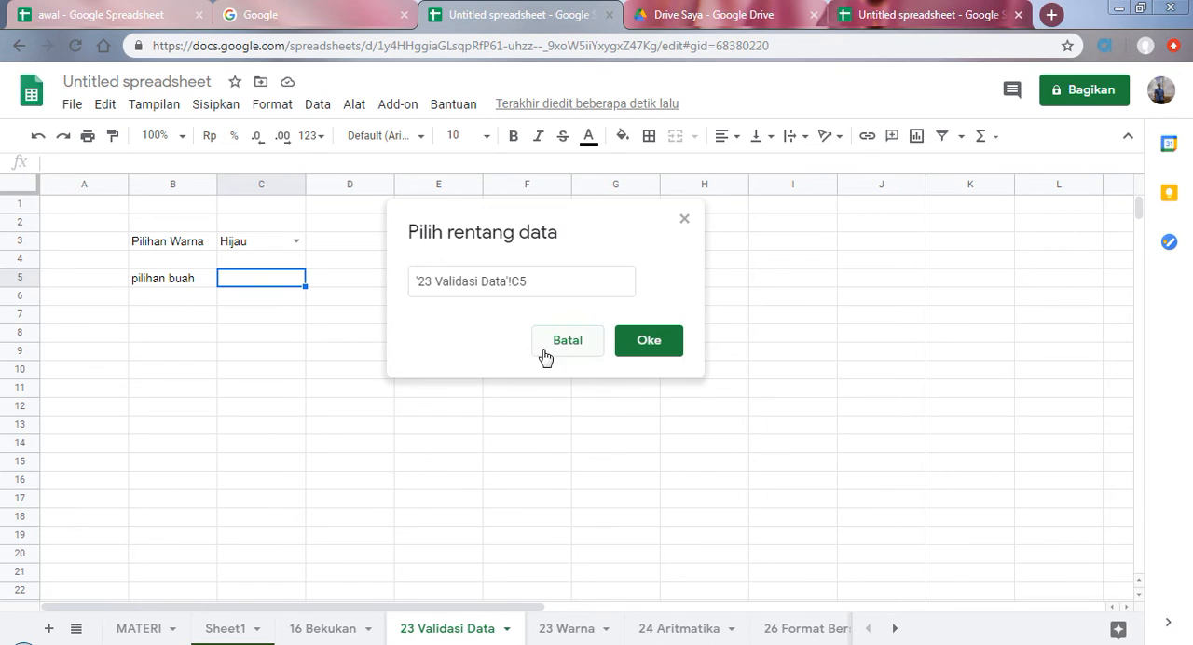
{"action": "left_click", "coordinate": [628, 350]}
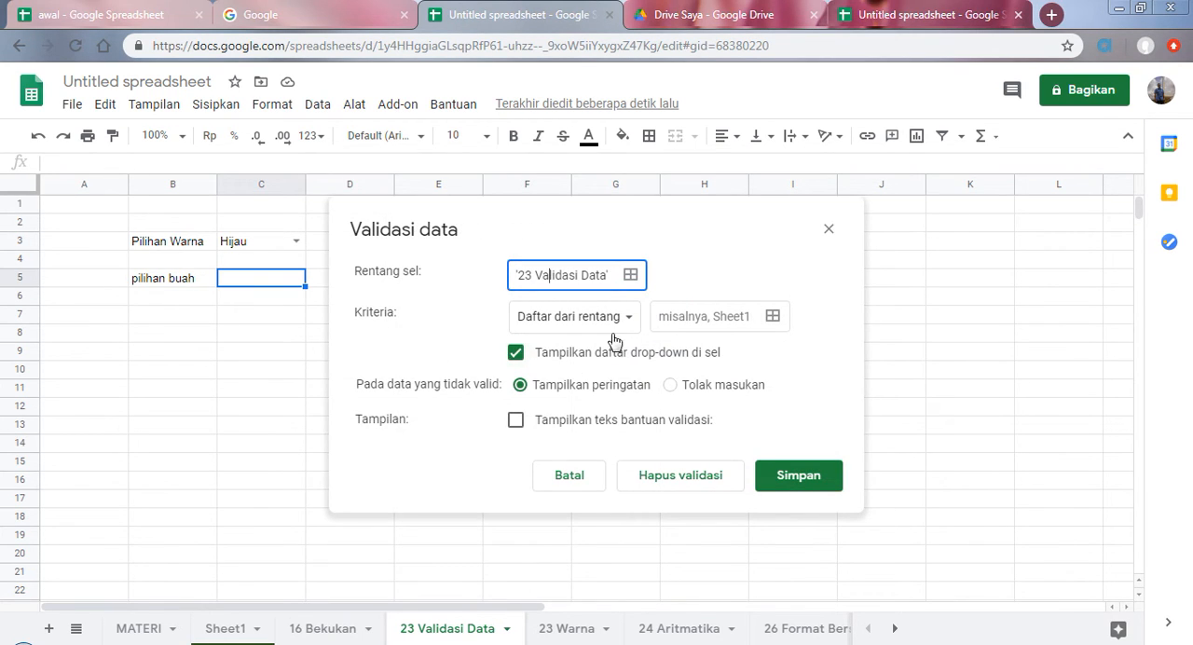
Step: Set the validation criteria to Daftar dari rentang with the entries mangga, apel, anggur and save the rule
{"action": "left_click", "coordinate": [632, 324]}
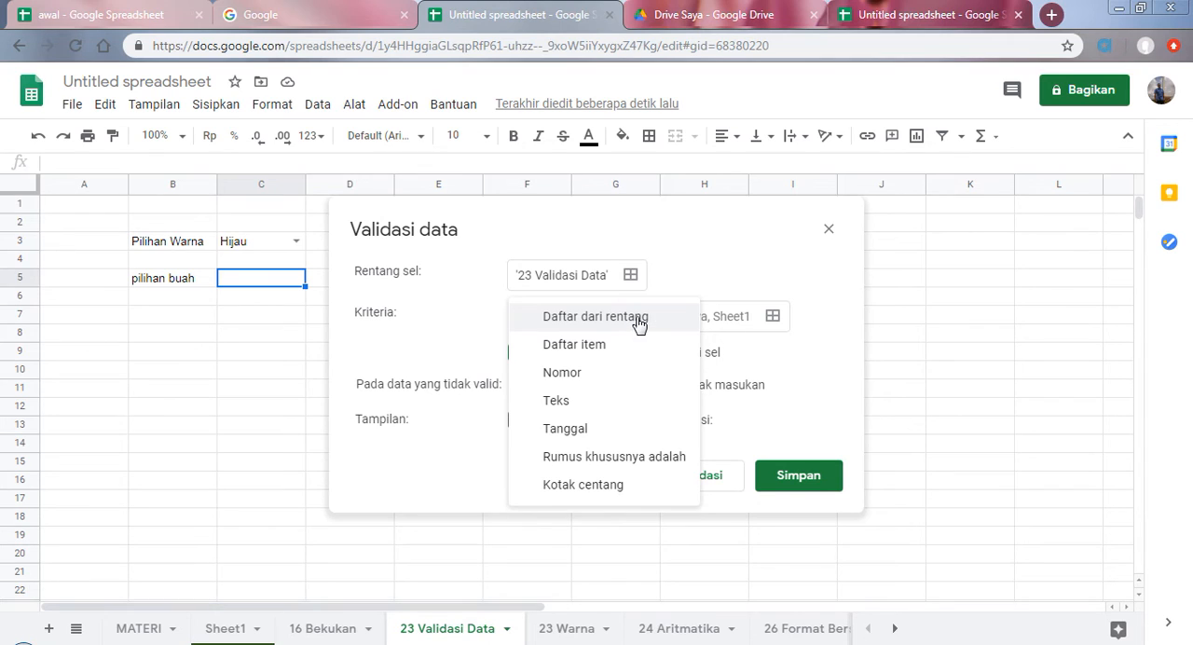
{"action": "left_click", "coordinate": [641, 321]}
{"action": "left_click", "coordinate": [712, 318]}
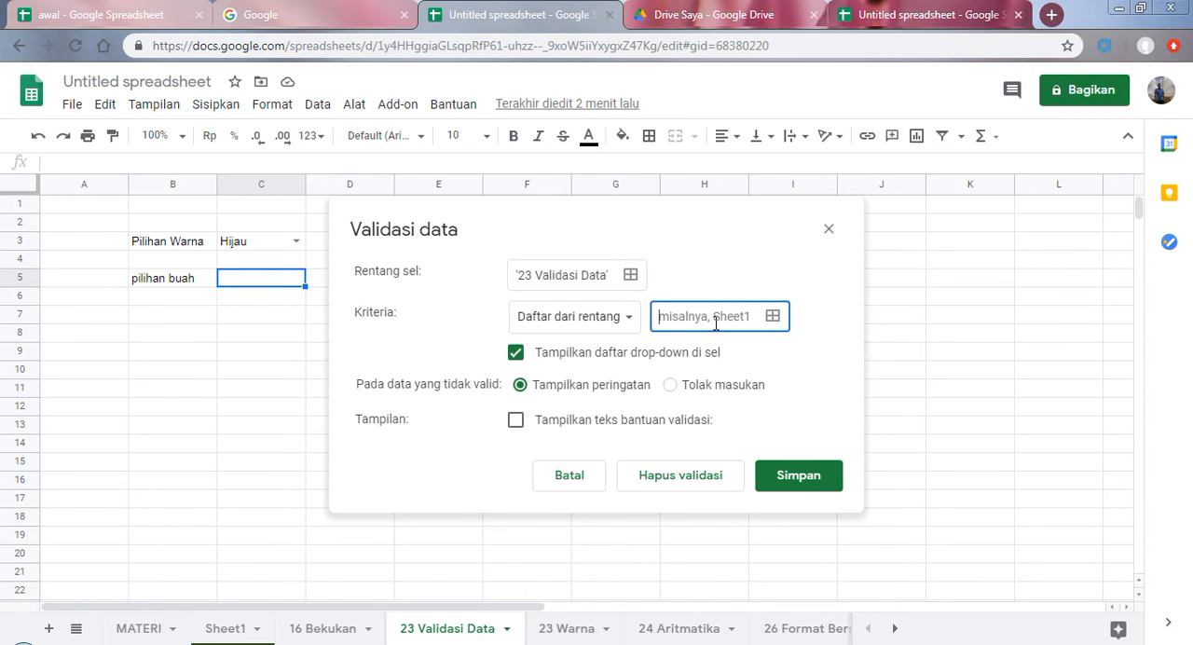
{"action": "type", "text": "ma"}
{"action": "type", "text": "ngga, apel, anggur"}
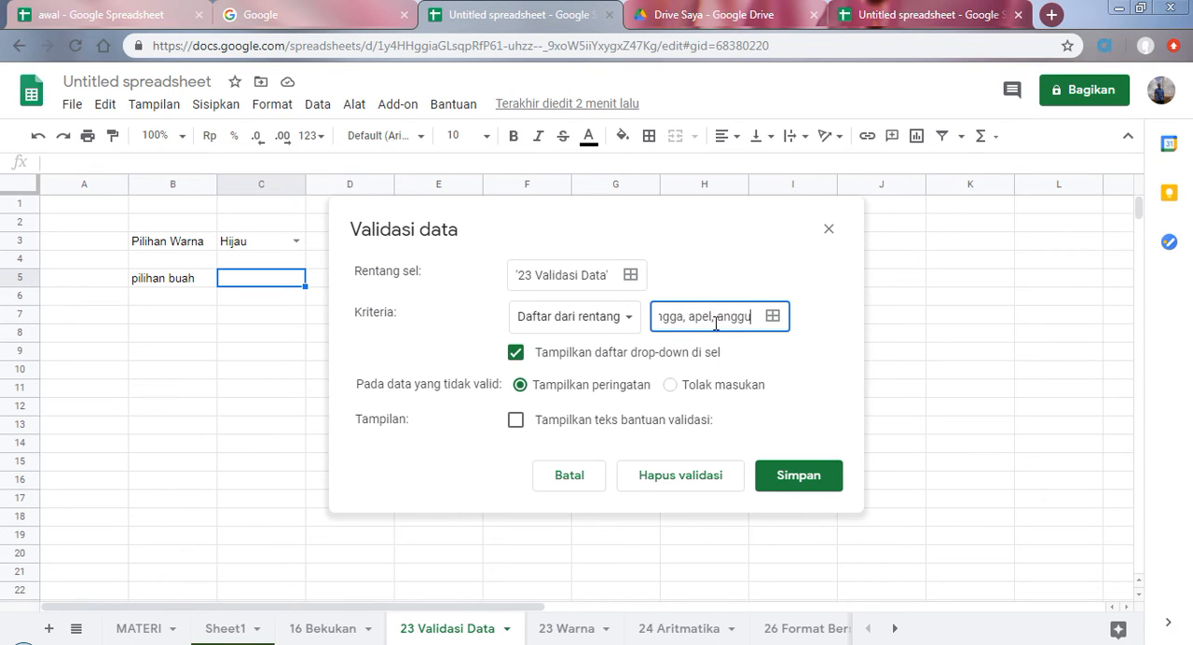
{"action": "left_click", "coordinate": [801, 482]}
{"action": "left_click", "coordinate": [787, 482]}
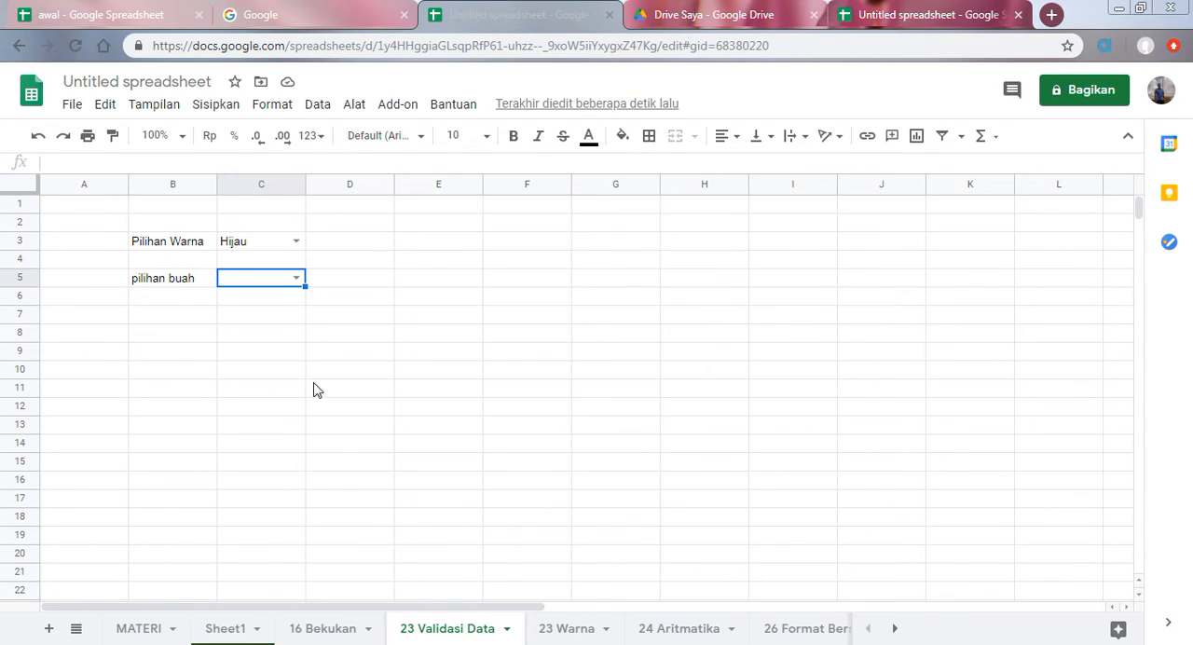
Step: Try the pilihan buah drop-down in C5 with mangga, apel and anggur, ending on anggur
{"action": "left_click", "coordinate": [295, 278]}
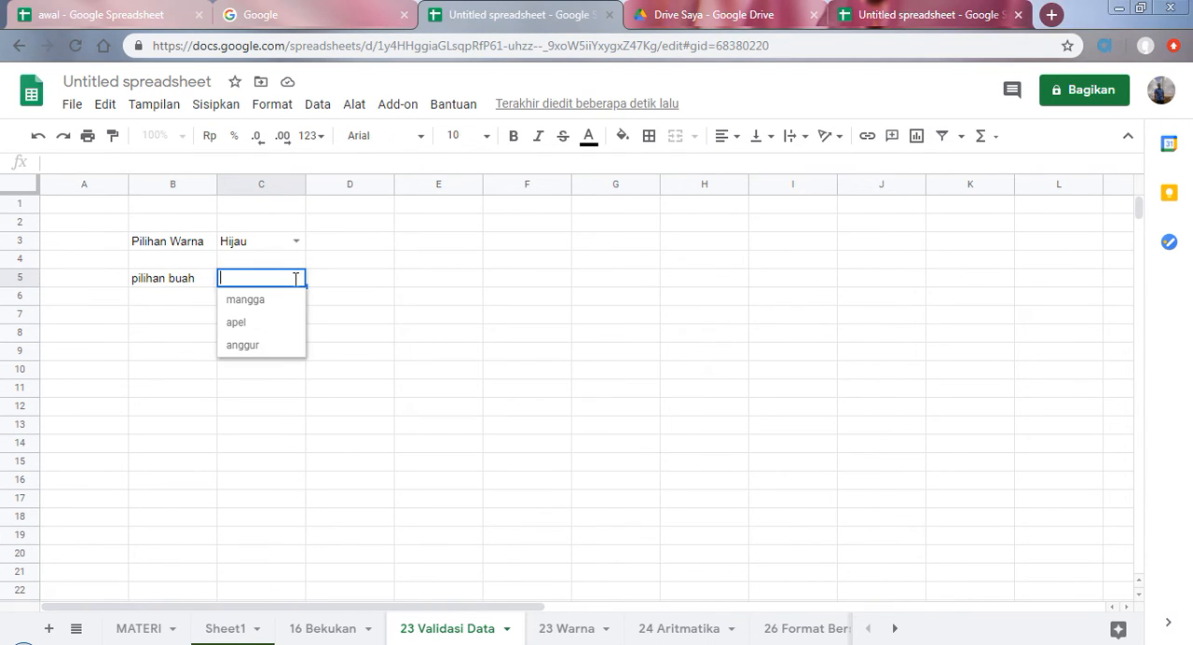
{"action": "left_click", "coordinate": [287, 300]}
{"action": "left_click", "coordinate": [297, 280]}
{"action": "left_click", "coordinate": [280, 320]}
{"action": "left_click", "coordinate": [296, 280]}
{"action": "left_click", "coordinate": [279, 339]}
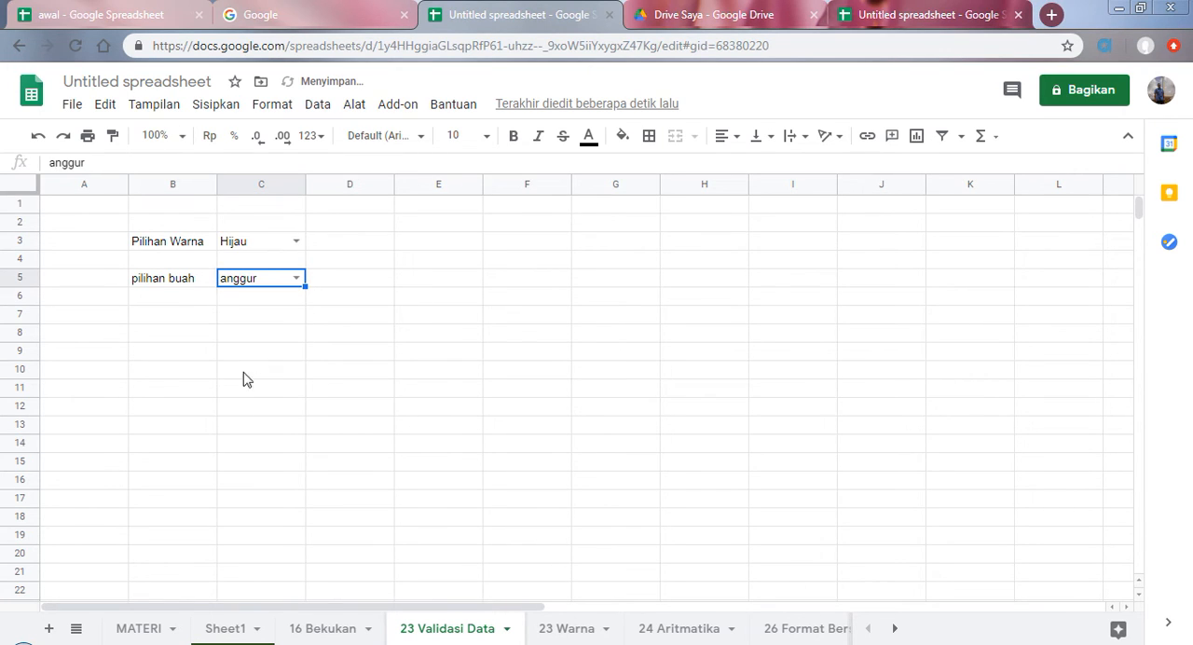
Step: Enter the label angka in B7
{"action": "left_click", "coordinate": [192, 318]}
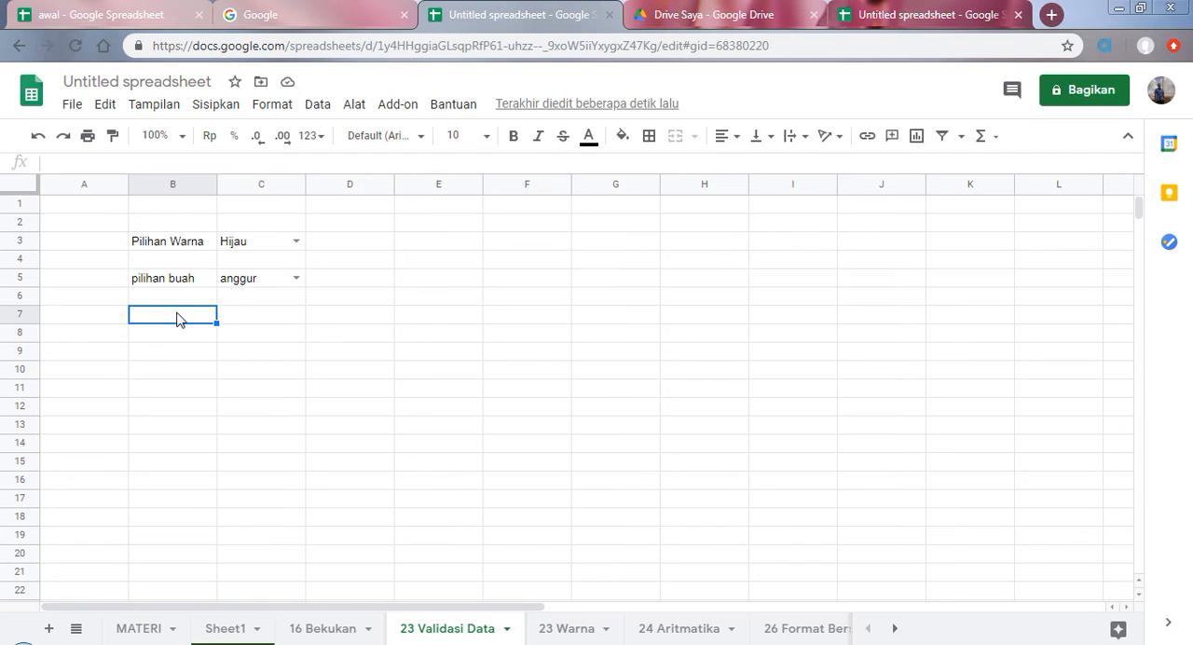
{"action": "type", "text": "angka"}
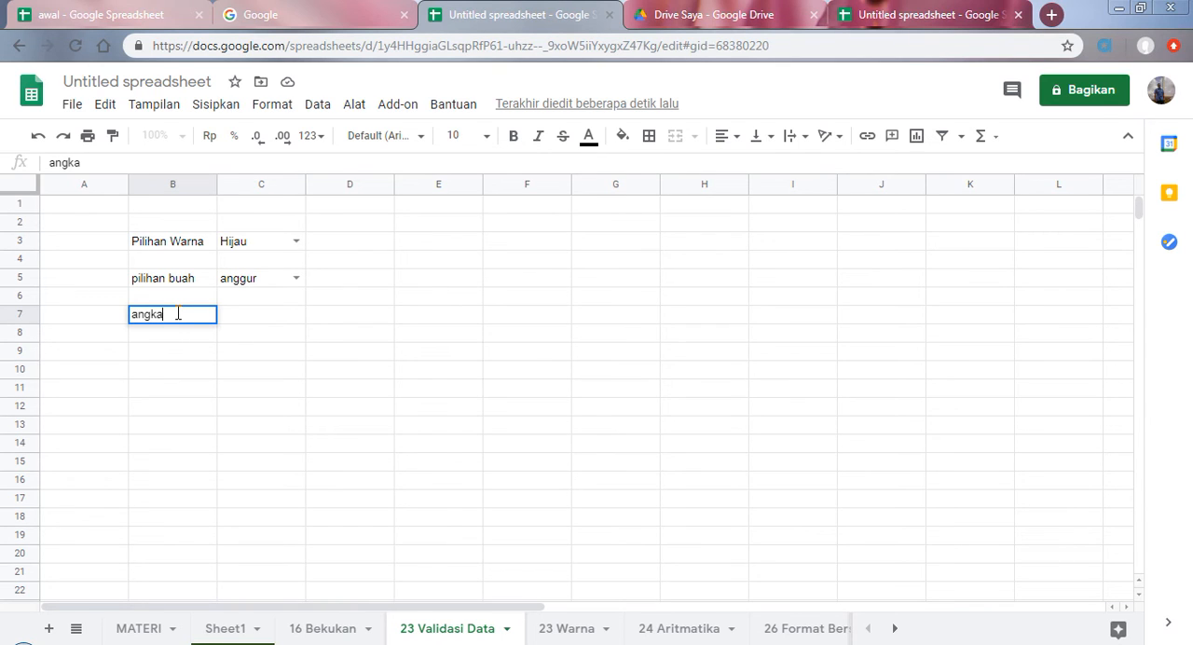
{"action": "left_click", "coordinate": [250, 319]}
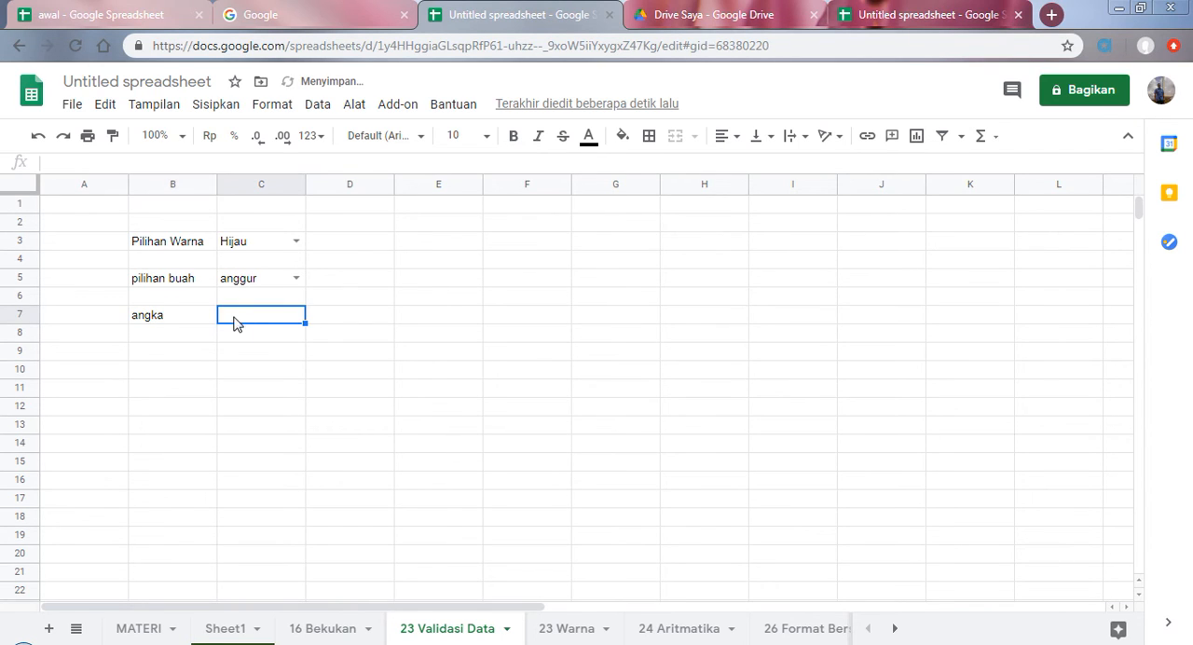
Step: Add a Daftar item data validation to C7 with the items 2,3,4,5 and save it
{"action": "left_click", "coordinate": [317, 105]}
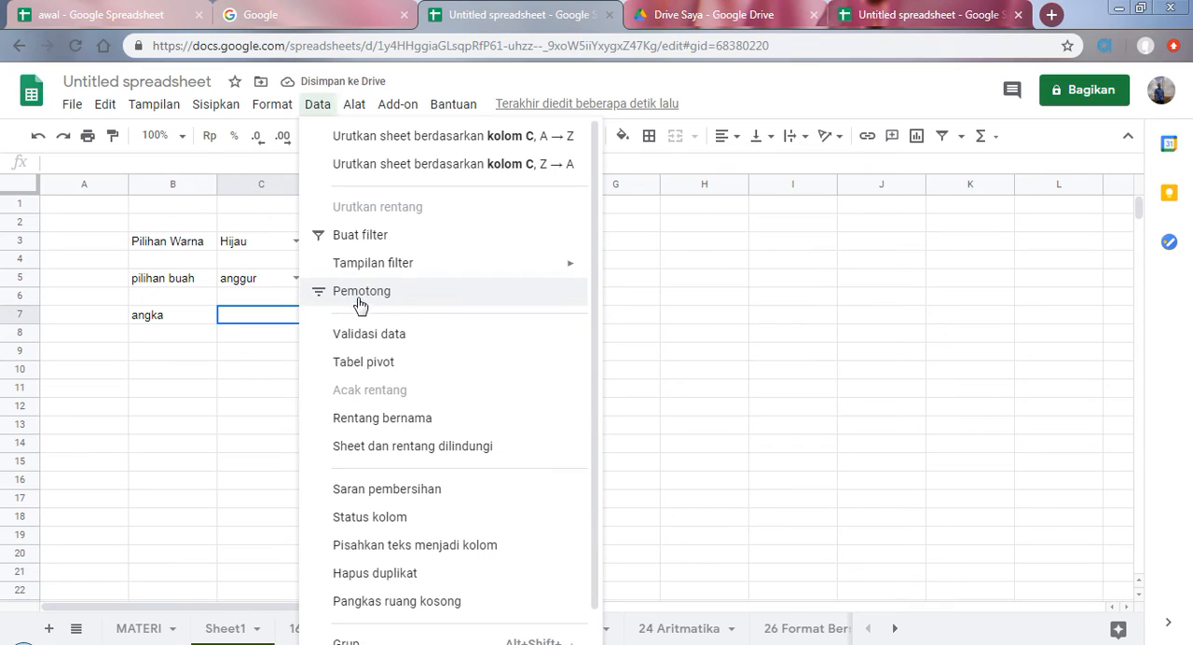
{"action": "mouse_move", "coordinate": [399, 278]}
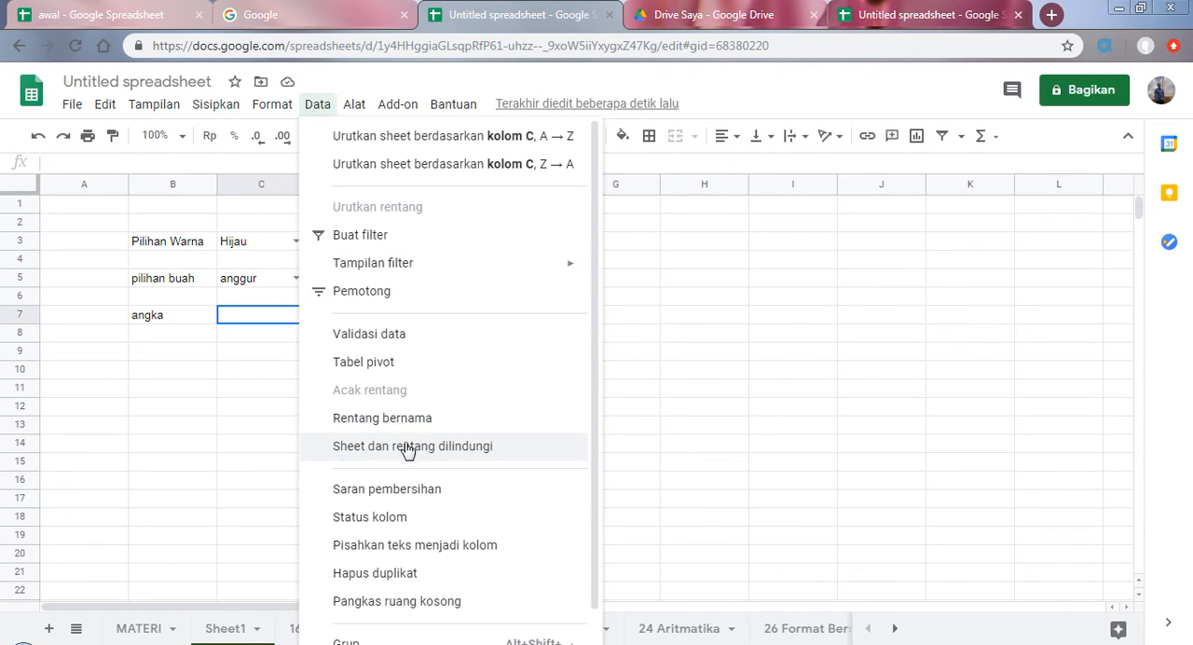
{"action": "left_click", "coordinate": [386, 335]}
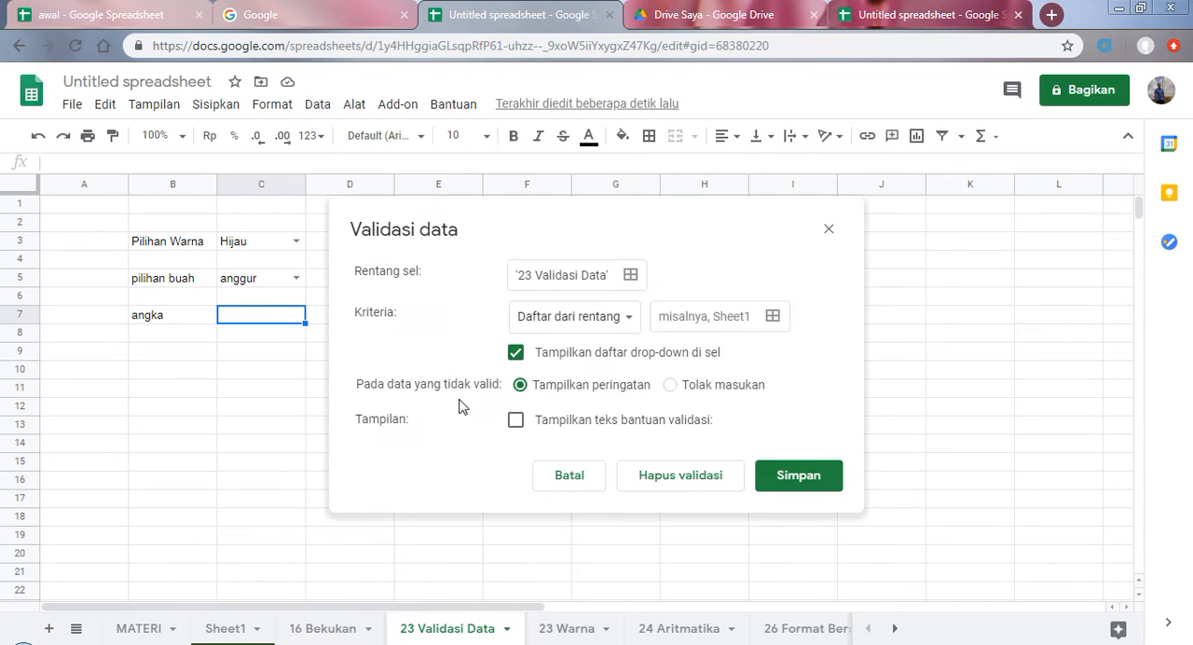
{"action": "left_click", "coordinate": [626, 323]}
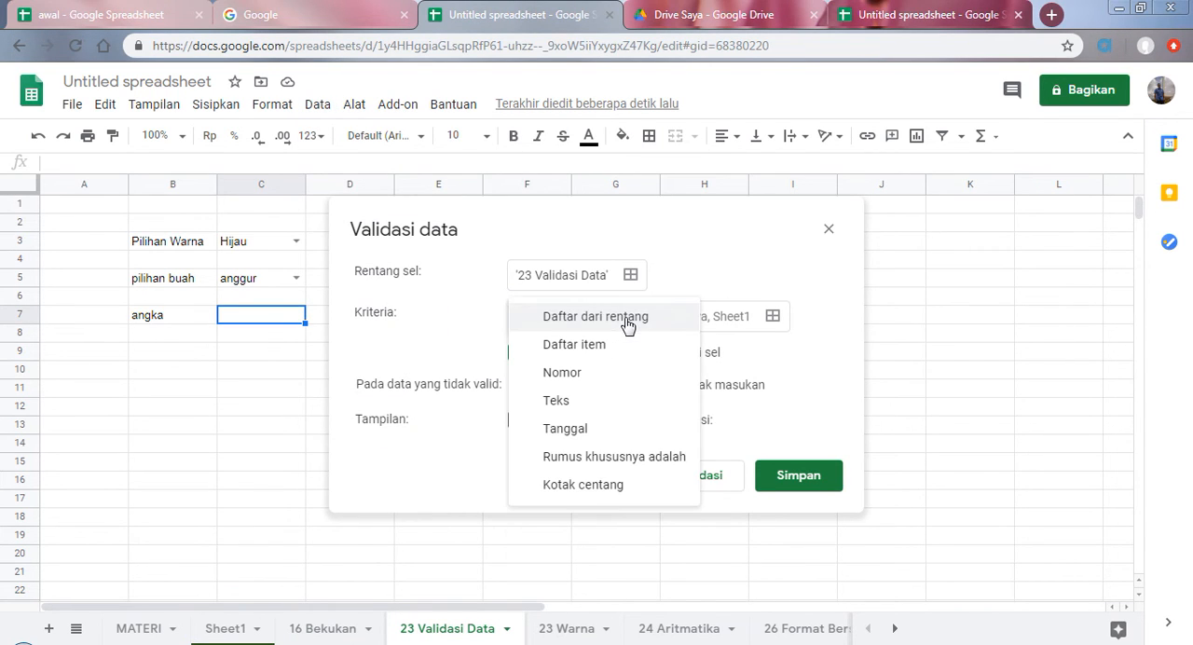
{"action": "left_click", "coordinate": [601, 346]}
{"action": "left_click", "coordinate": [674, 324]}
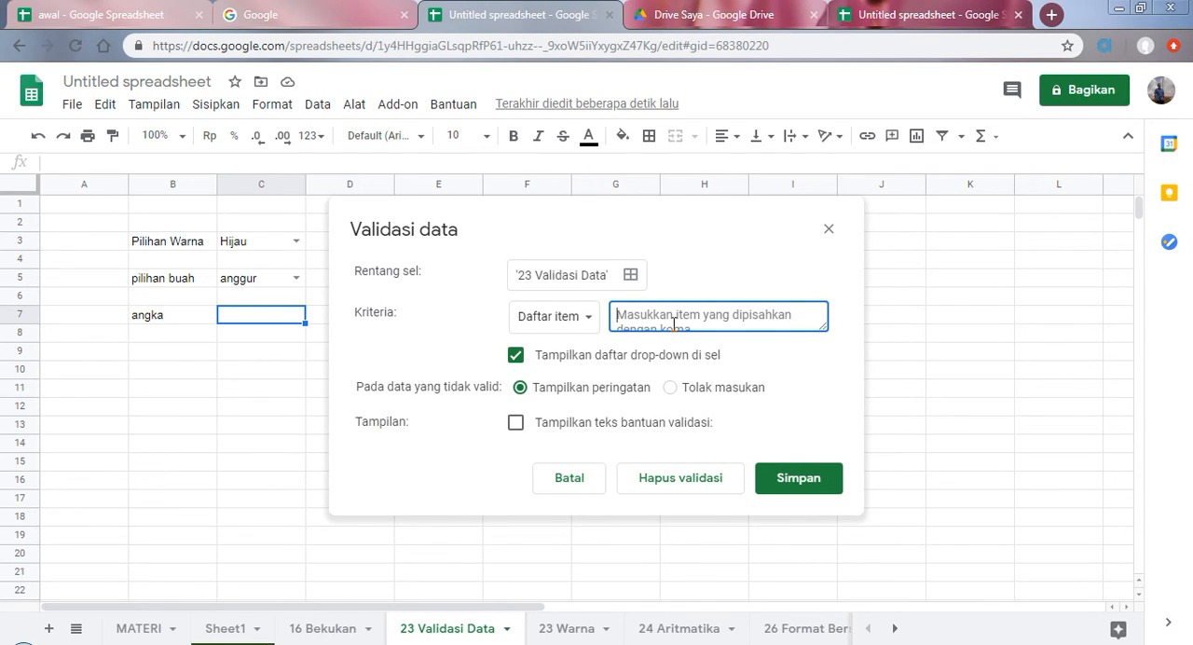
{"action": "type", "text": "2,3,4,5"}
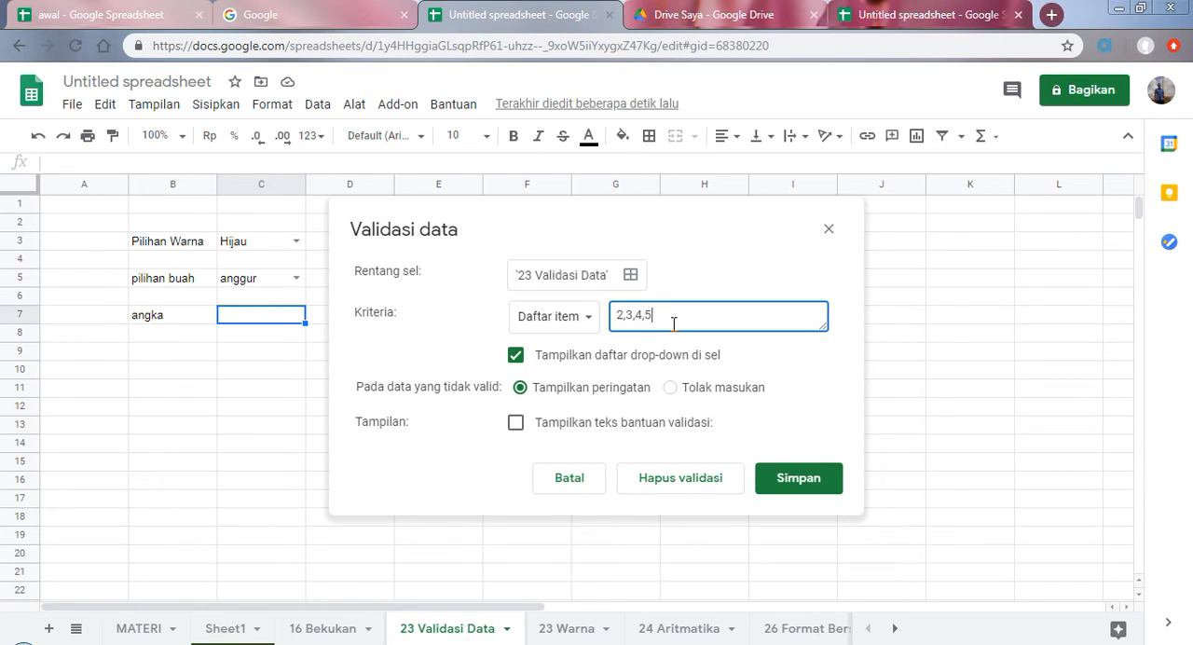
{"action": "left_click", "coordinate": [791, 478]}
Step: View the options in the angka drop-down in C7 without choosing one
{"action": "left_click", "coordinate": [297, 314]}
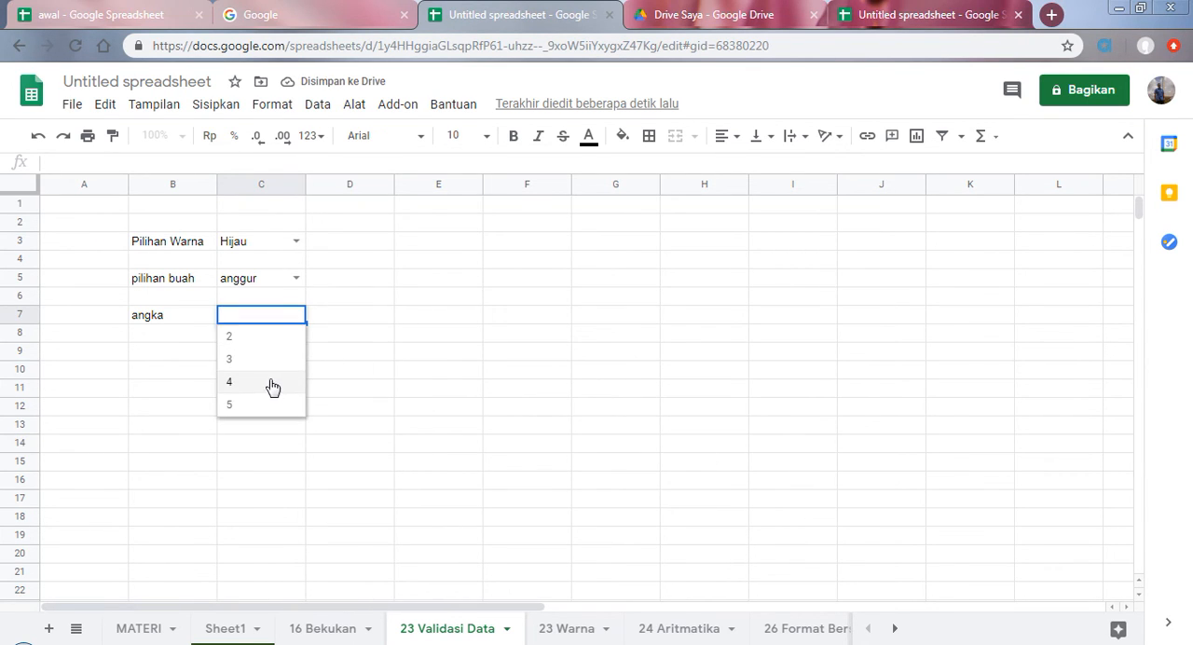
{"action": "left_click", "coordinate": [340, 390]}
{"action": "left_click", "coordinate": [272, 314]}
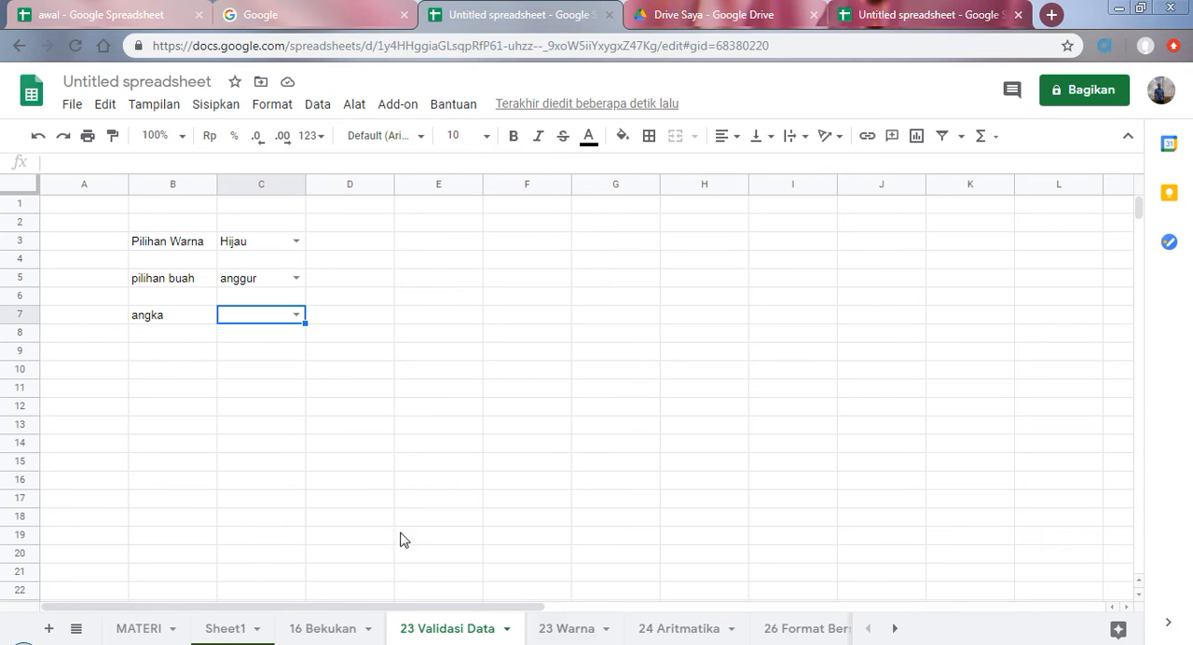
Step: Compare the colour list on the 23 Warna sheet with the Pilihan Warna drop-down, and return to B9 on 23 Validasi Data
{"action": "left_click", "coordinate": [566, 631]}
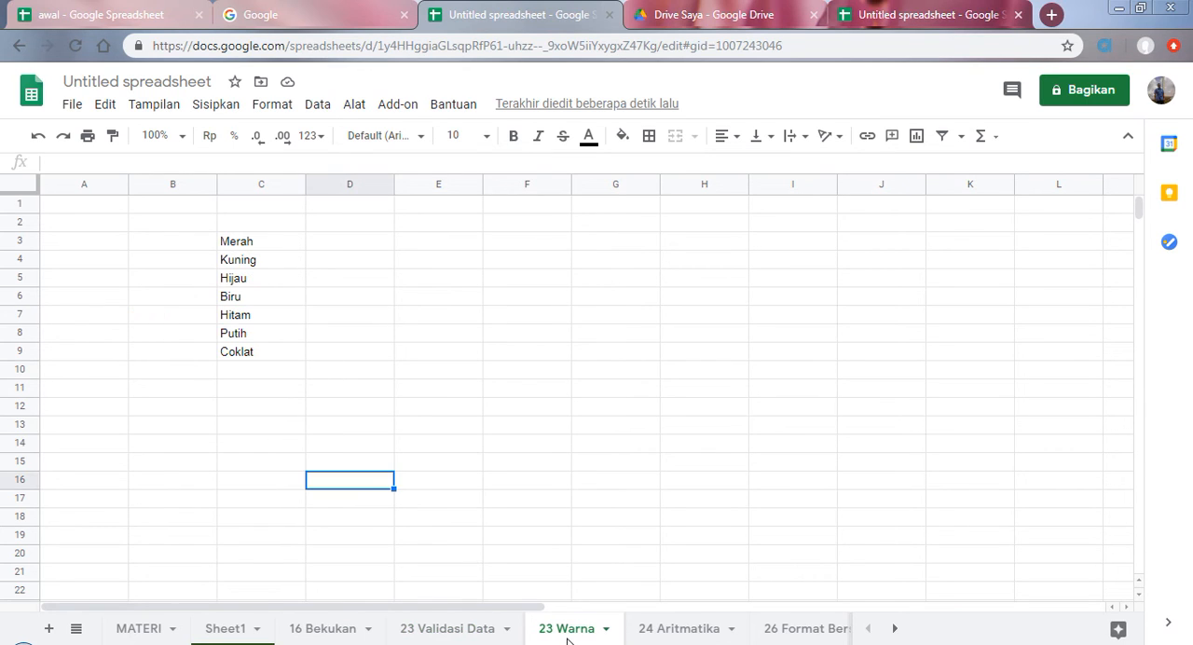
{"action": "left_click", "coordinate": [244, 226]}
{"action": "left_click", "coordinate": [246, 242]}
{"action": "left_click", "coordinate": [499, 634]}
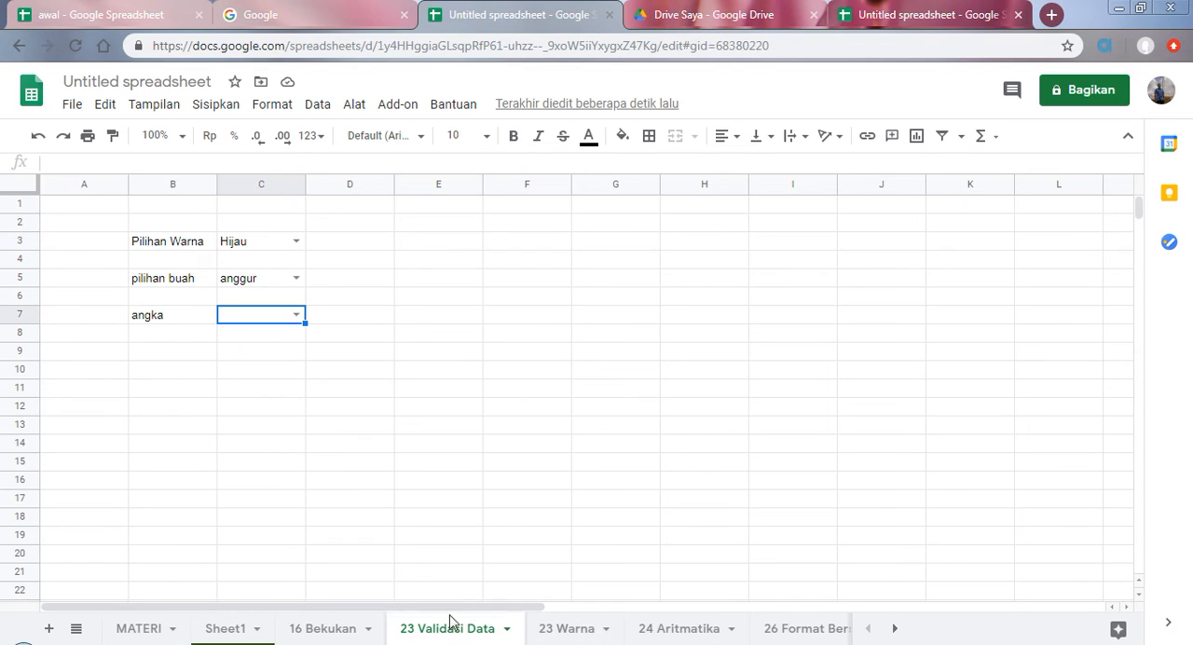
{"action": "left_click", "coordinate": [164, 247]}
{"action": "left_click", "coordinate": [250, 249]}
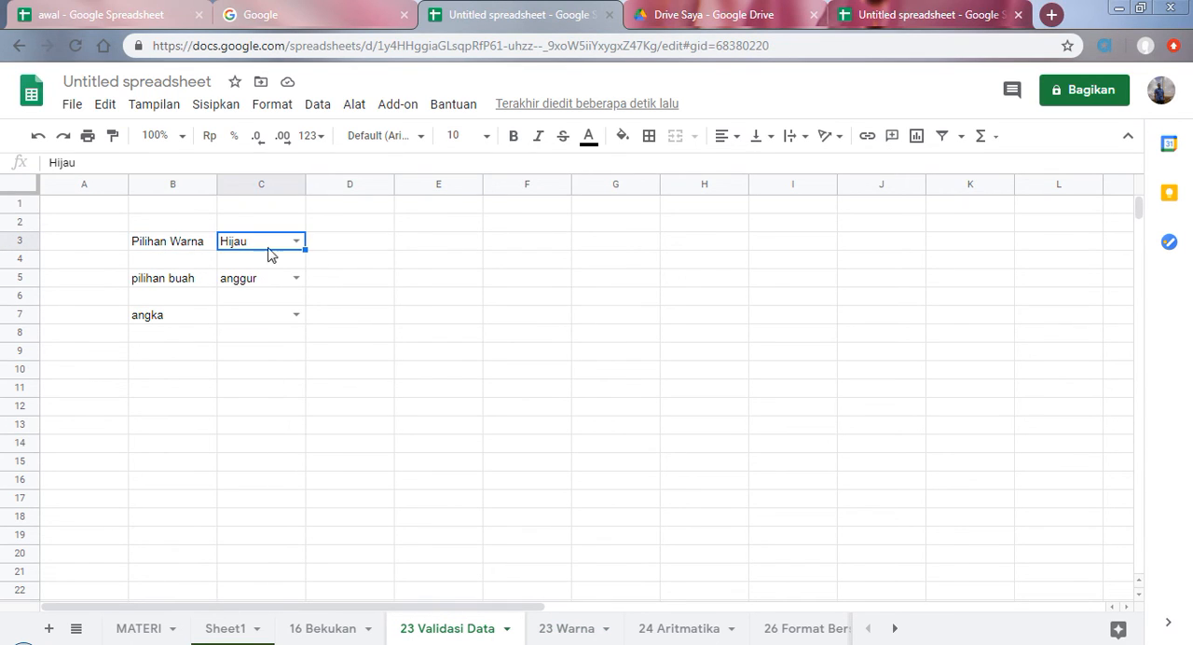
{"action": "left_click", "coordinate": [562, 630]}
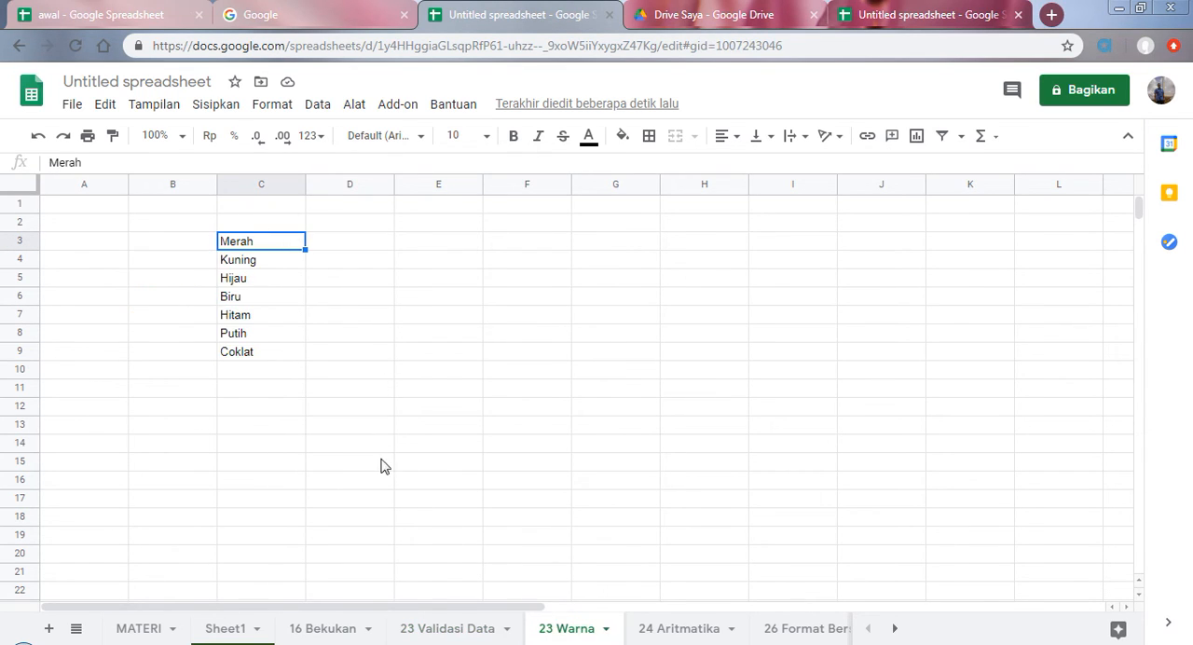
{"action": "key", "text": "Down"}
{"action": "key", "text": "Down"}
{"action": "key", "text": "Down"}
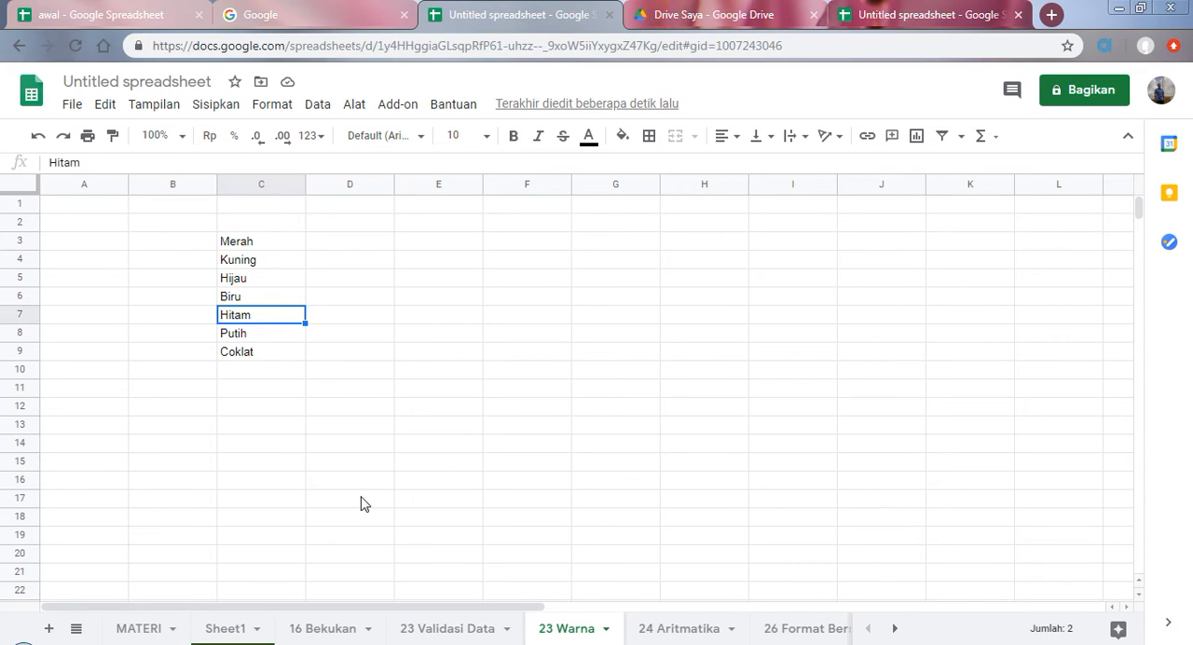
{"action": "left_click", "coordinate": [451, 630]}
{"action": "left_click", "coordinate": [185, 356]}
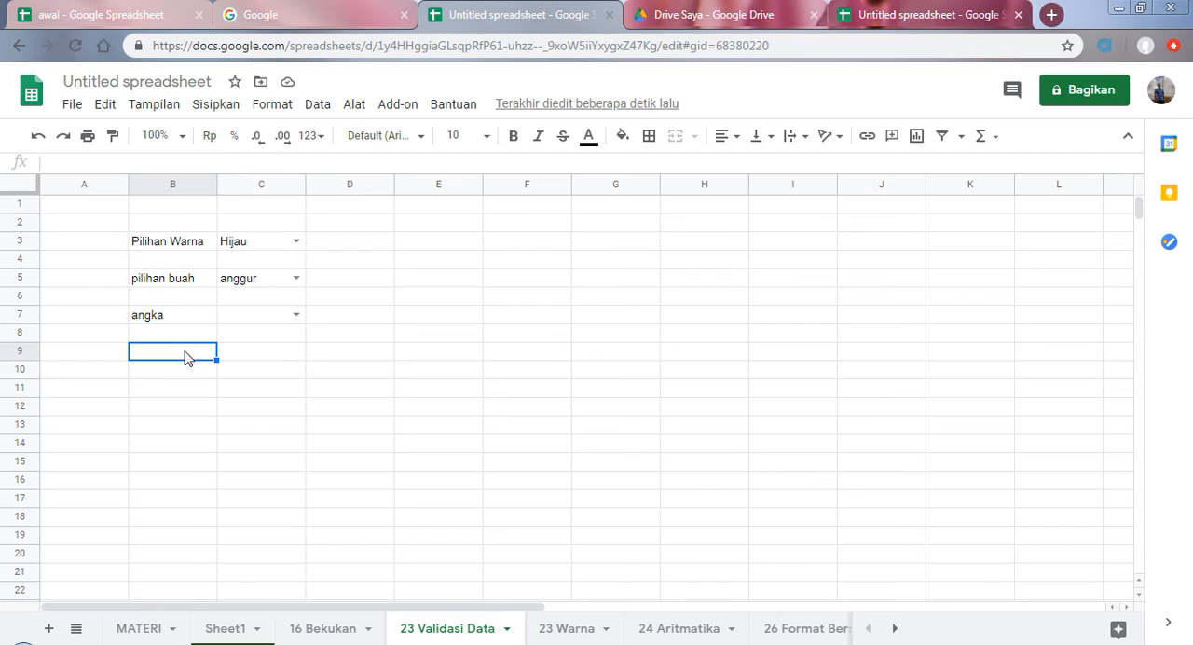
Step: Enter the label pilihan warna in B9
{"action": "type", "text": "pilihan warna"}
{"action": "left_click", "coordinate": [268, 364]}
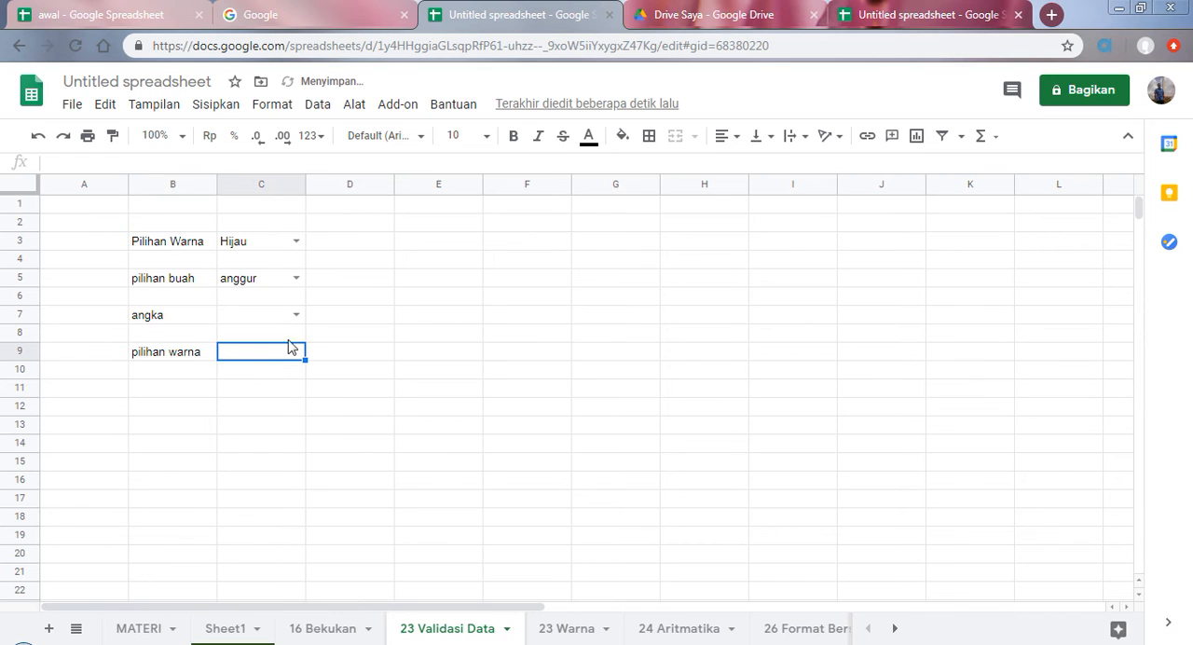
Step: Add a Daftar dari rentang data validation to C9 using the range '23 Warna'!C3:C9 and save it
{"action": "left_click", "coordinate": [316, 105]}
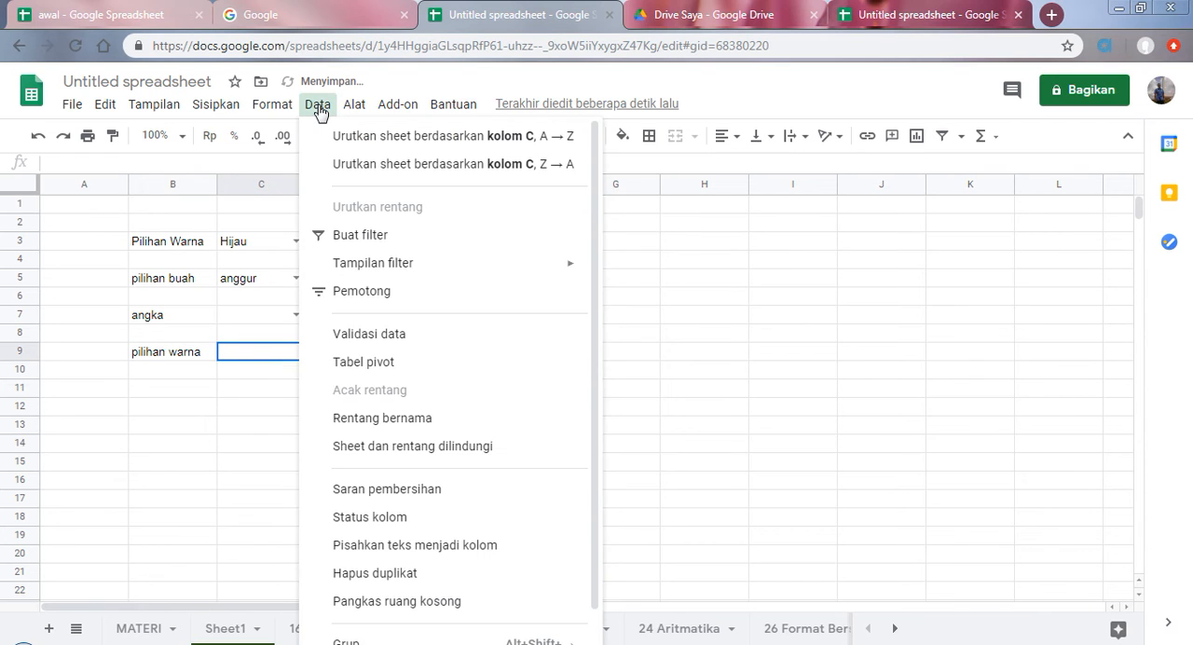
{"action": "left_click", "coordinate": [392, 334]}
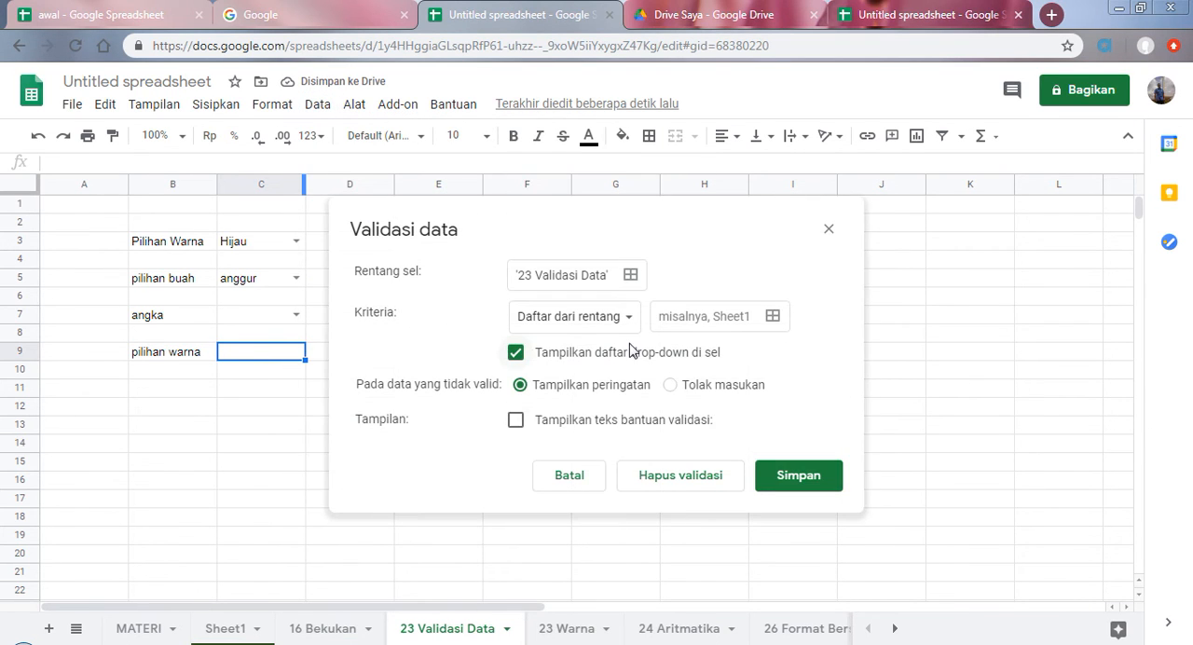
{"action": "left_click", "coordinate": [772, 317]}
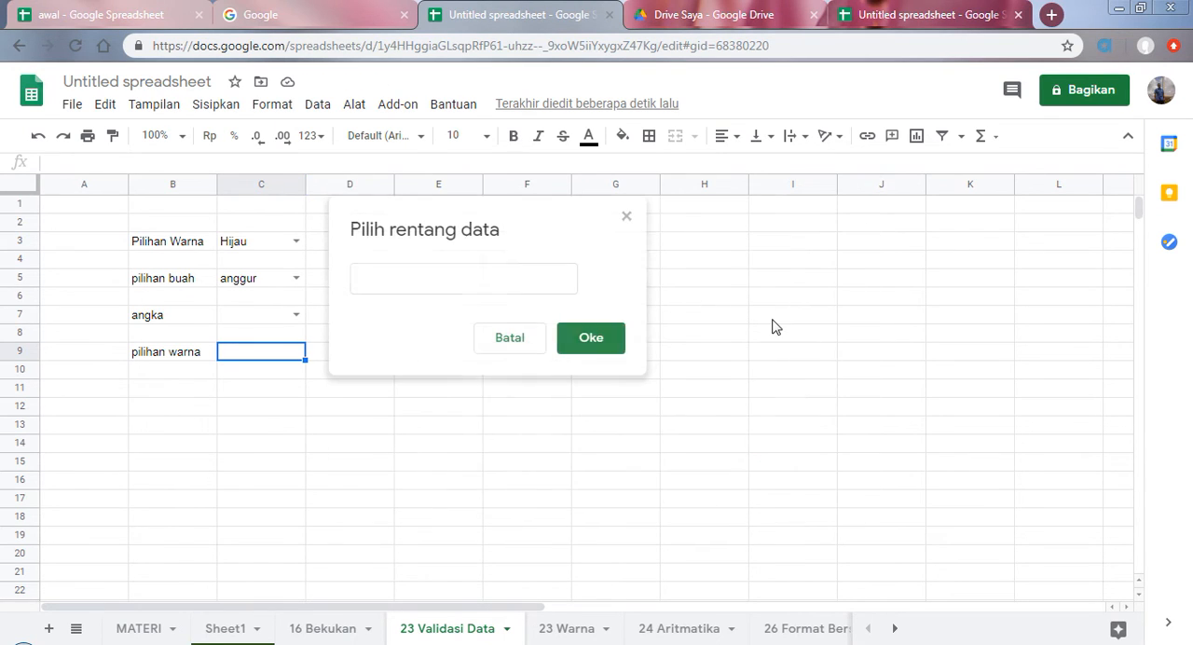
{"action": "left_click", "coordinate": [576, 631]}
{"action": "left_click_drag", "start_coordinate": [265, 242], "coordinate": [281, 357]}
{"action": "left_click", "coordinate": [573, 347]}
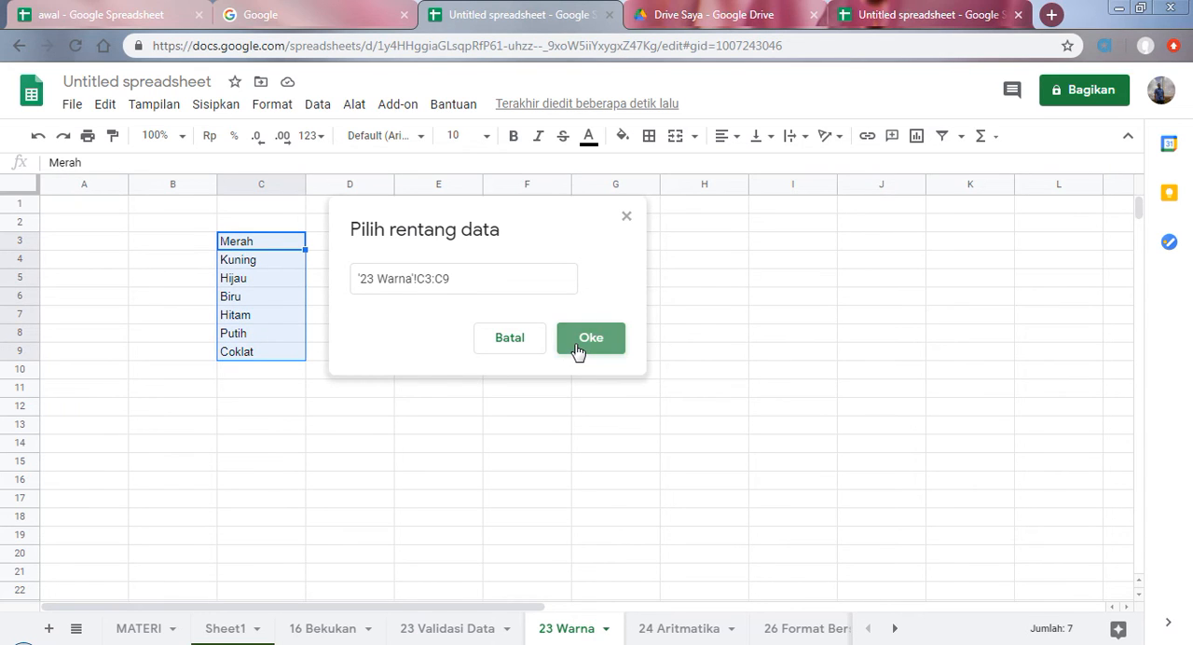
{"action": "left_click", "coordinate": [793, 476]}
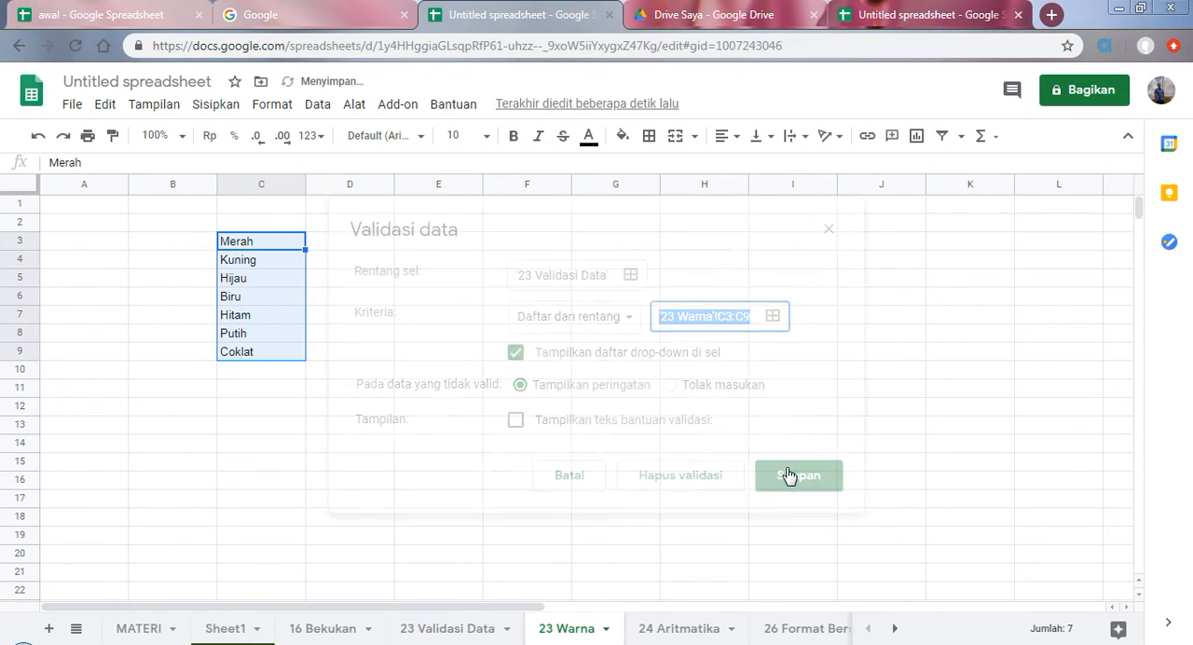
Step: Test the pilihan warna drop-down in C9 of 23 Validasi Data by choosing Kuning, changing it to Biru and reopening the list
{"action": "left_click", "coordinate": [459, 636]}
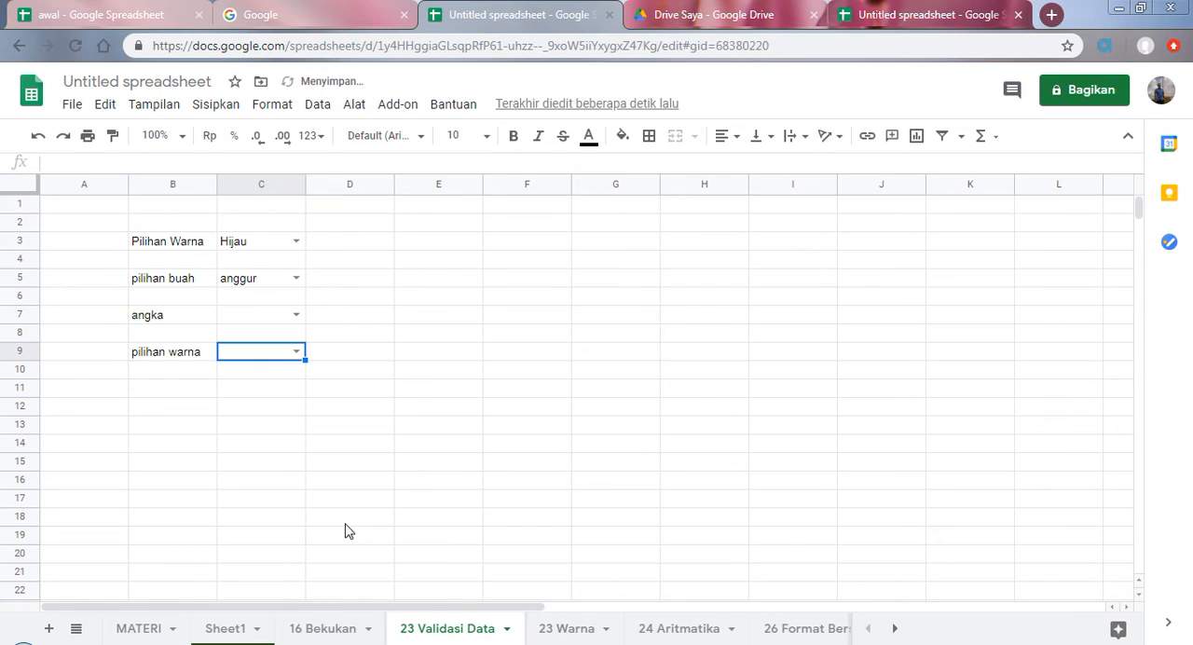
{"action": "left_click", "coordinate": [297, 352]}
{"action": "left_click", "coordinate": [269, 396]}
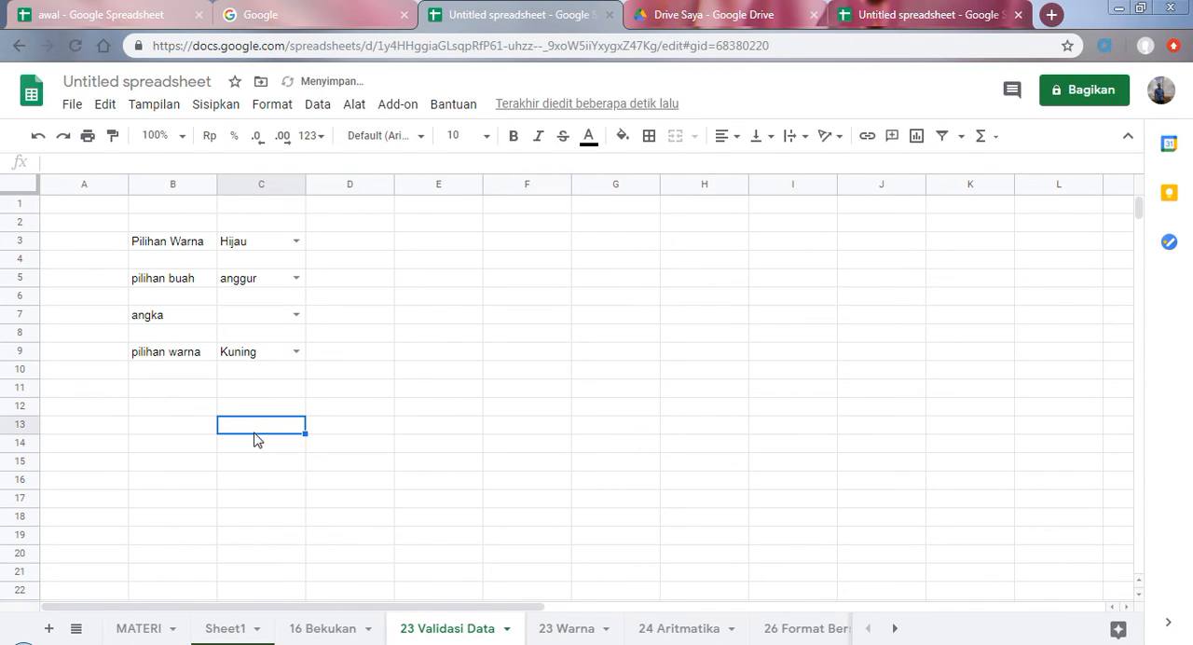
{"action": "left_click", "coordinate": [296, 352]}
{"action": "left_click", "coordinate": [270, 422]}
{"action": "left_click", "coordinate": [297, 353]}
{"action": "left_click", "coordinate": [266, 441]}
{"action": "left_click", "coordinate": [259, 463]}
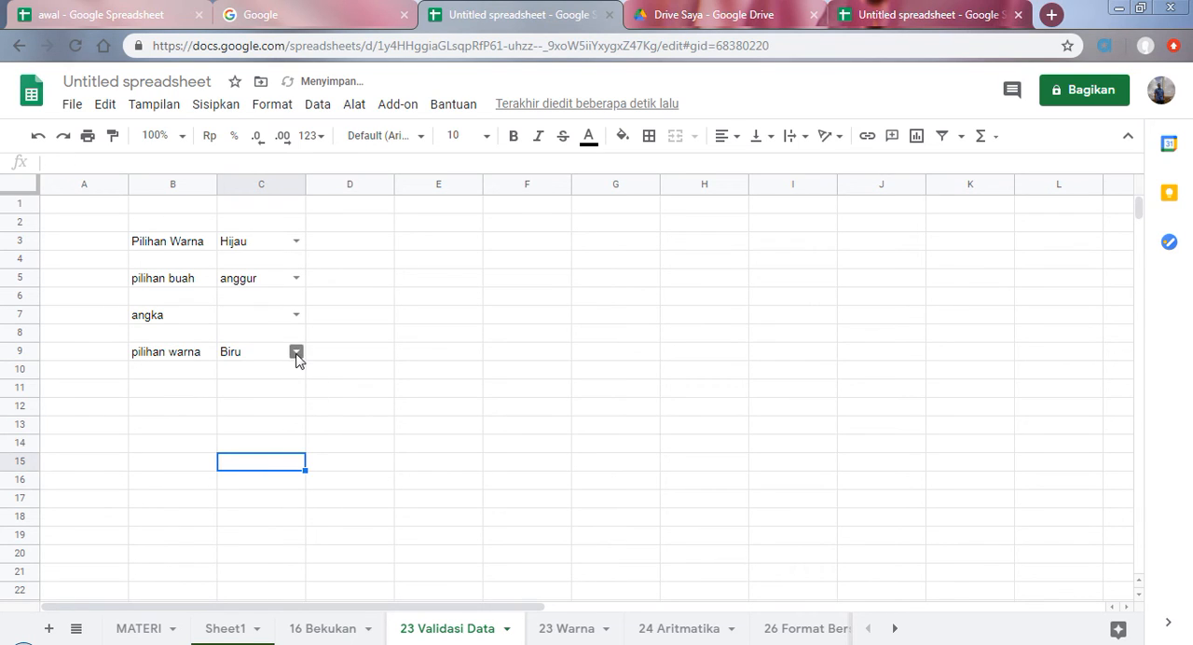
{"action": "left_click", "coordinate": [296, 352]}
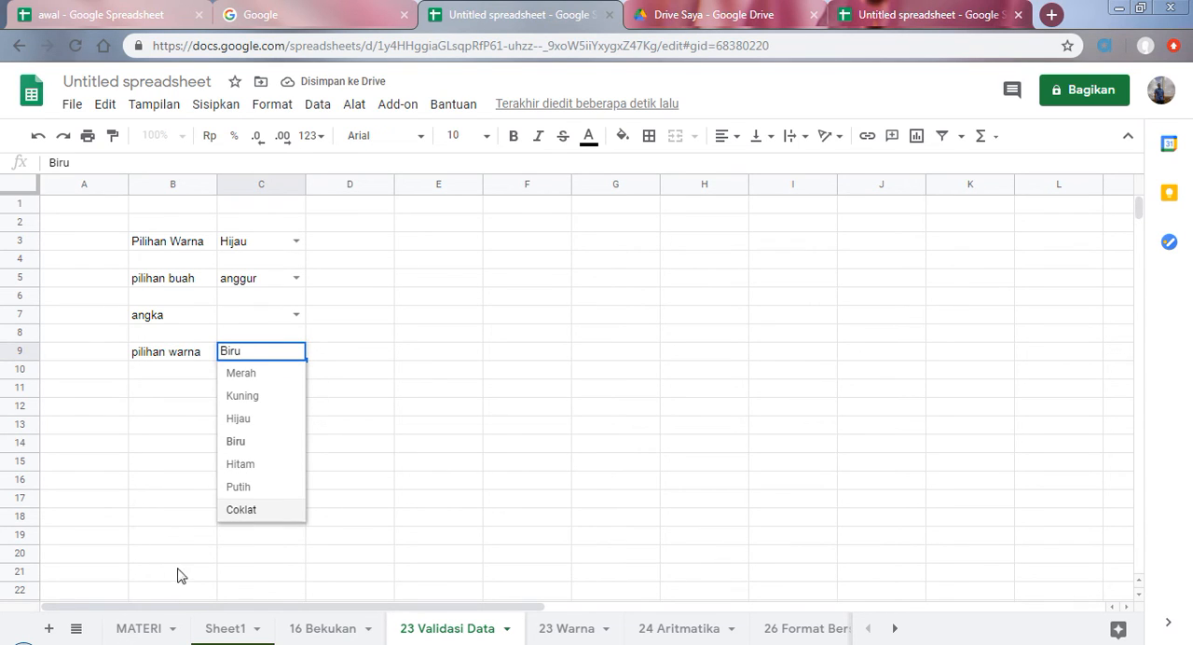
Step: Select the Aritmatika topic on the MATERI sheet and open the 24 Aritmatika sheet
{"action": "left_click", "coordinate": [155, 631]}
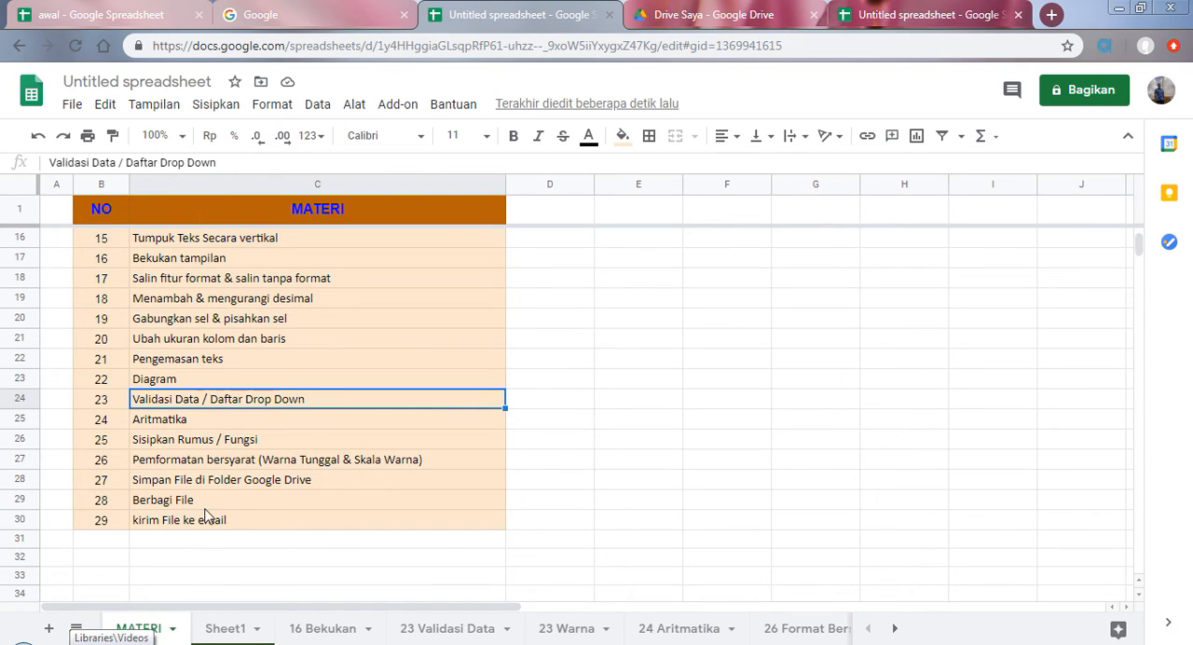
{"action": "left_click", "coordinate": [159, 424]}
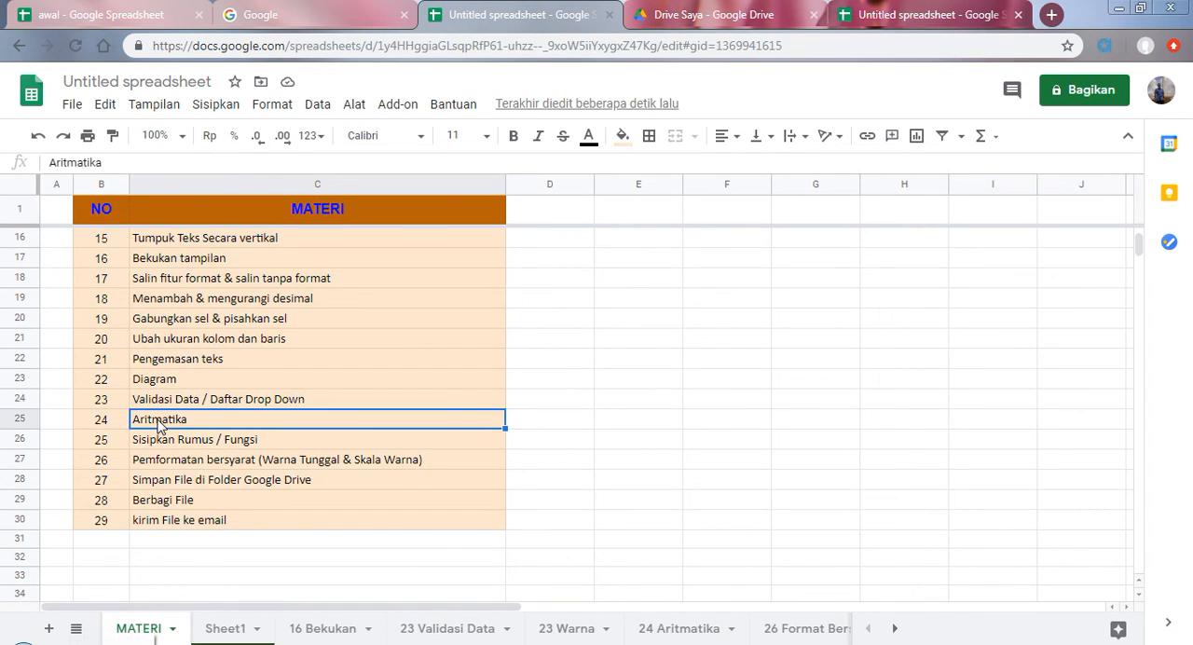
{"action": "left_click", "coordinate": [675, 635]}
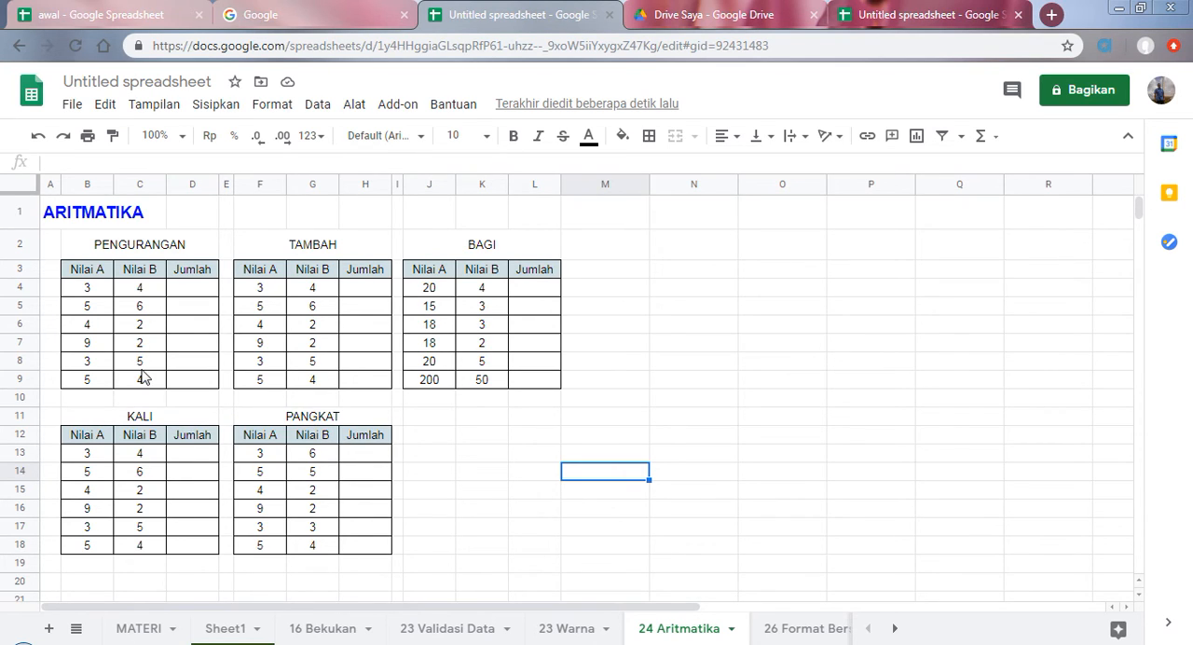
Step: Enter =B4-C4 in D4 of the PENGURANGAN table and accept the suggested autofill for D5:D9
{"action": "left_click", "coordinate": [189, 295]}
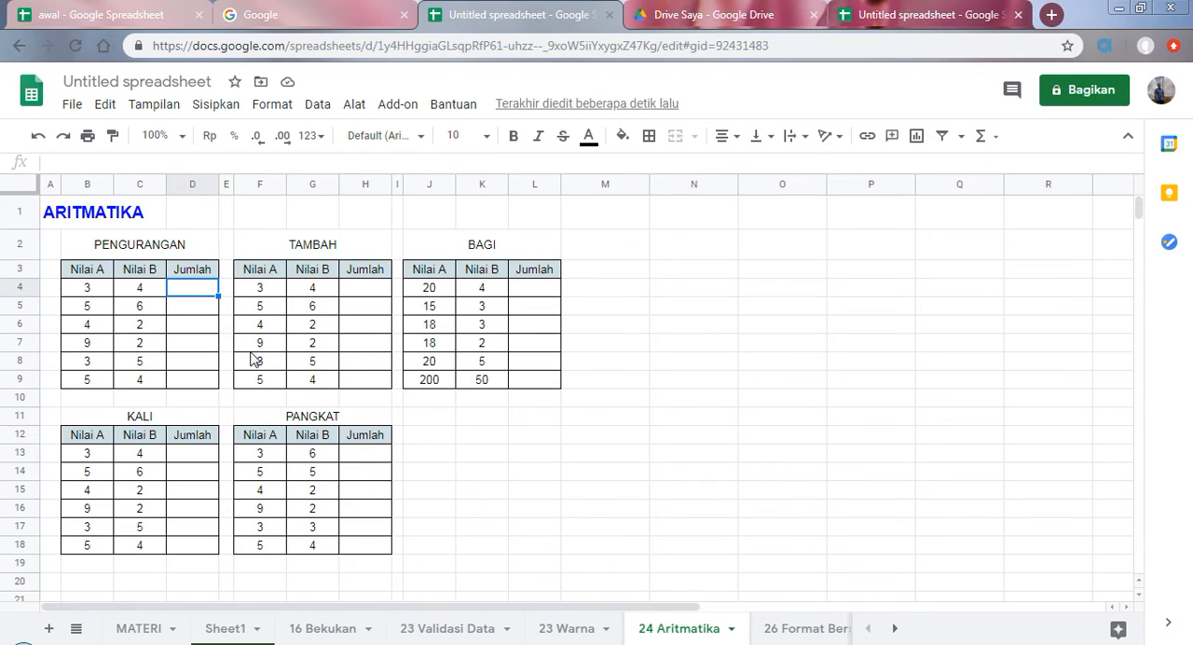
{"action": "type", "text": "="}
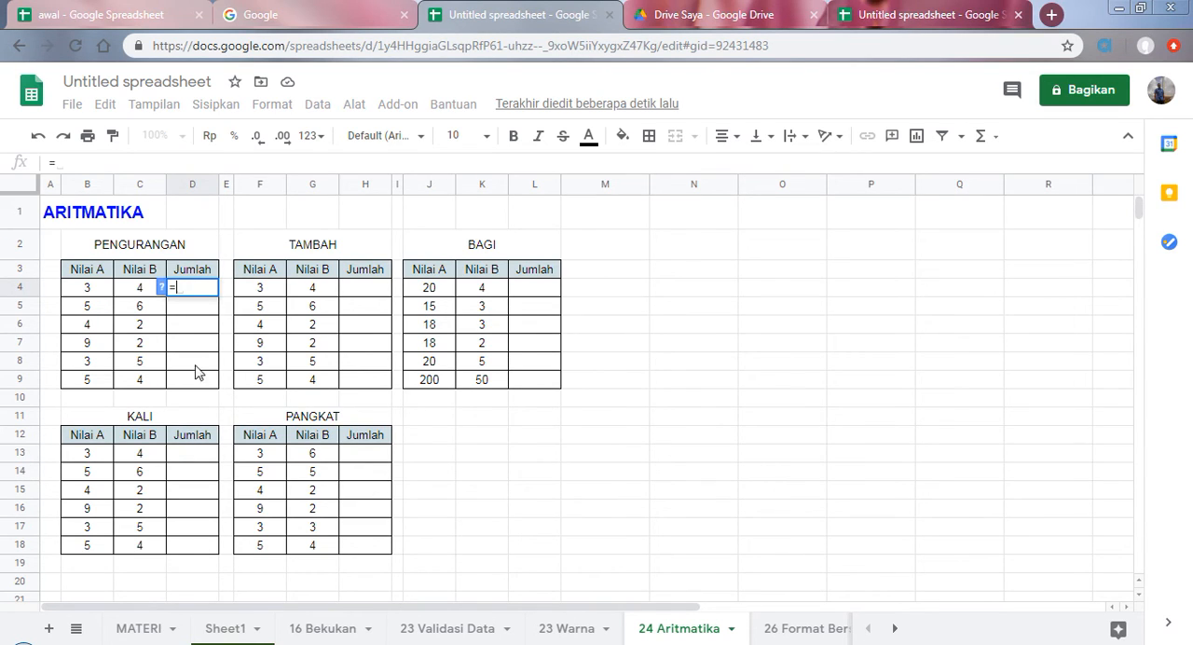
{"action": "left_click", "coordinate": [91, 294]}
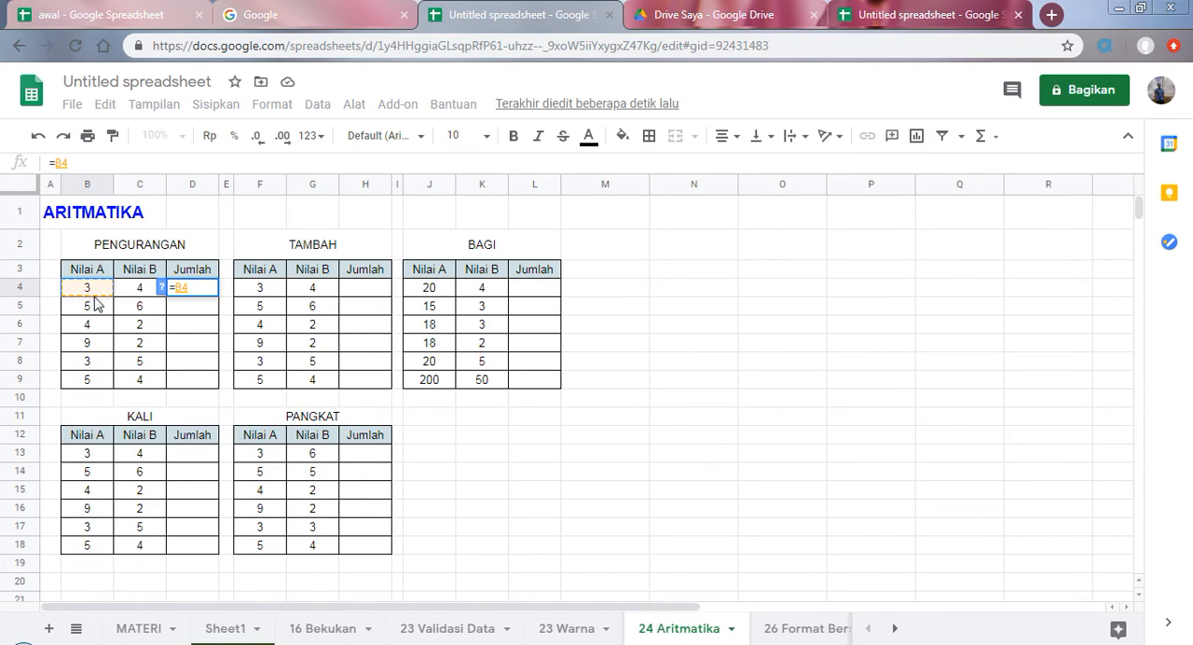
{"action": "left_click", "coordinate": [760, 644]}
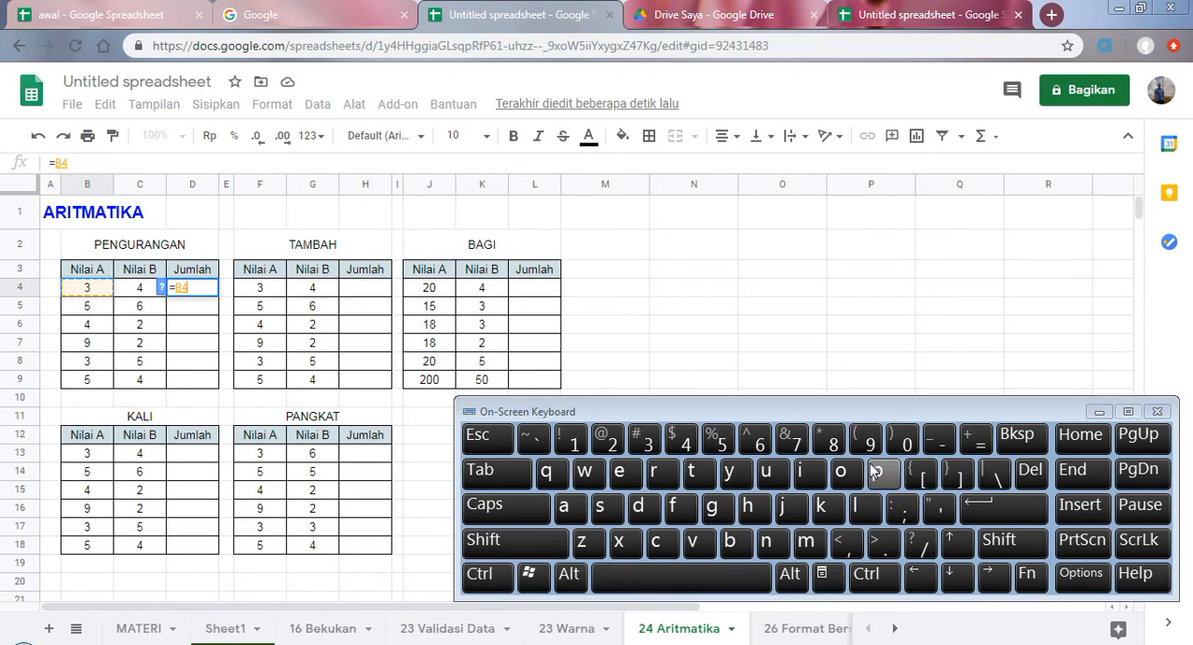
{"action": "left_click", "coordinate": [937, 440]}
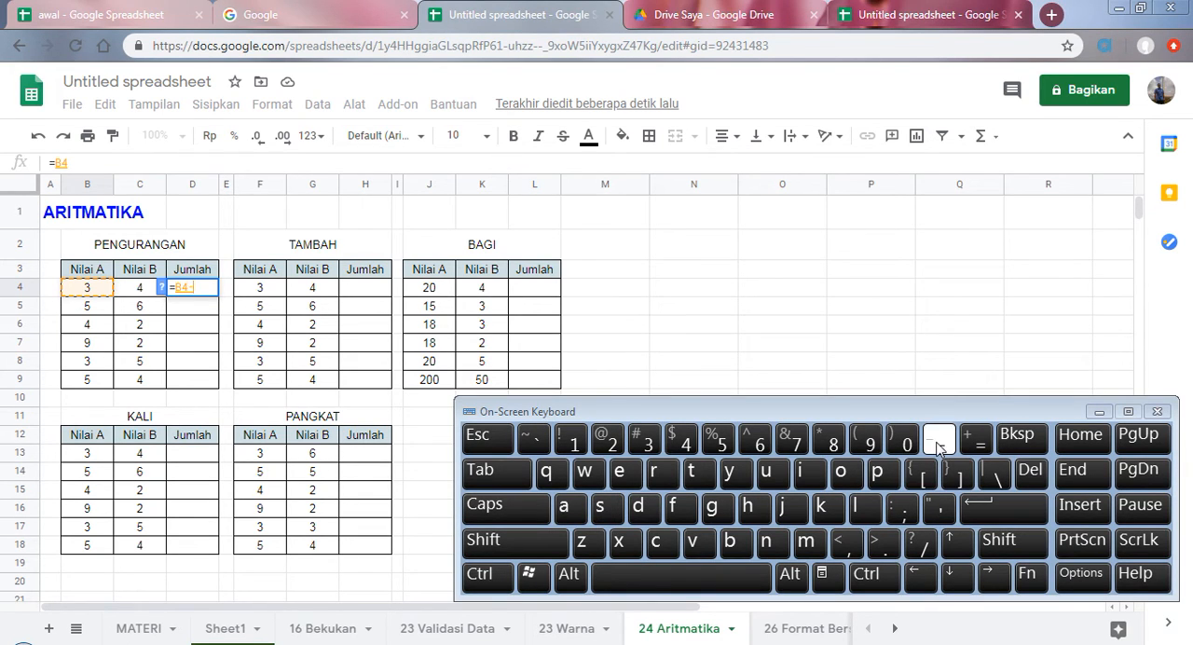
{"action": "left_click", "coordinate": [137, 294]}
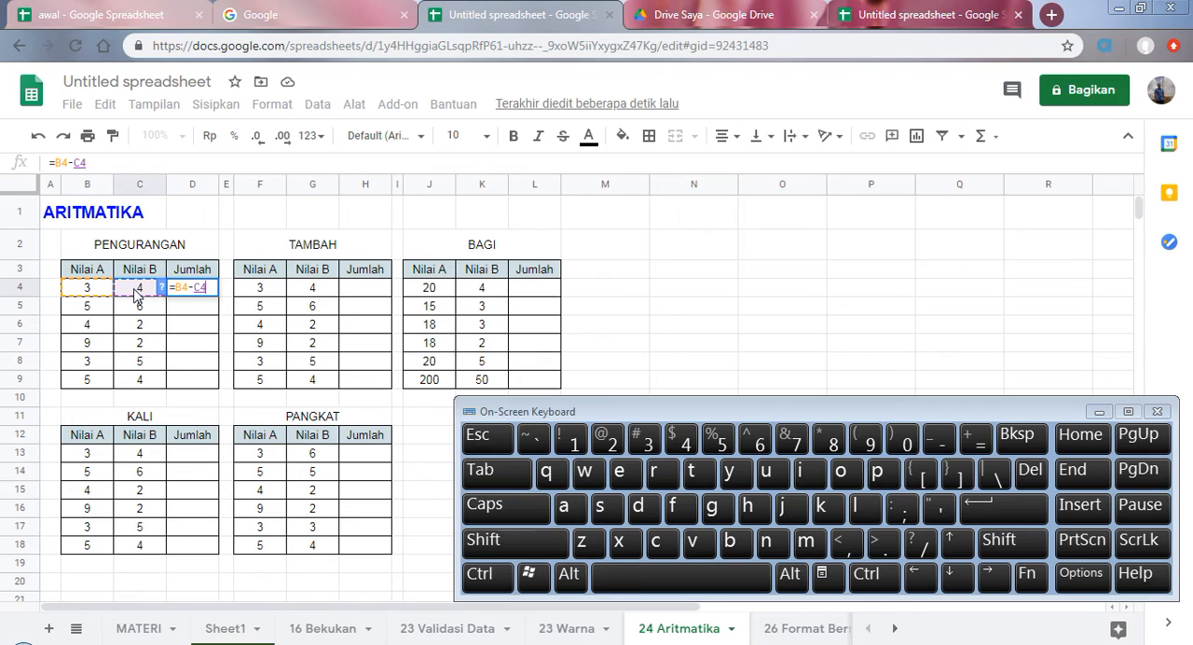
{"action": "left_click", "coordinate": [997, 509]}
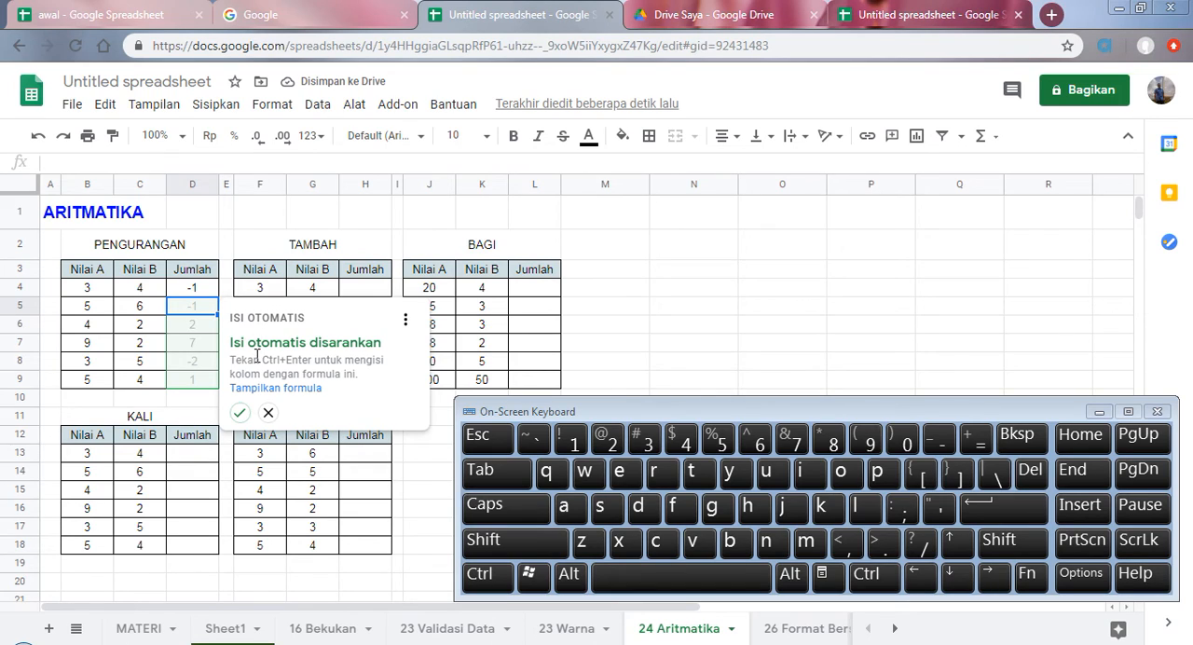
{"action": "left_click", "coordinate": [239, 416]}
Step: Check the subtraction formulas in the Jumlah cells D4:D9 of the PENGURANGAN table
{"action": "left_click", "coordinate": [202, 330]}
{"action": "left_click", "coordinate": [201, 342]}
{"action": "left_click", "coordinate": [201, 362]}
{"action": "left_click", "coordinate": [196, 376]}
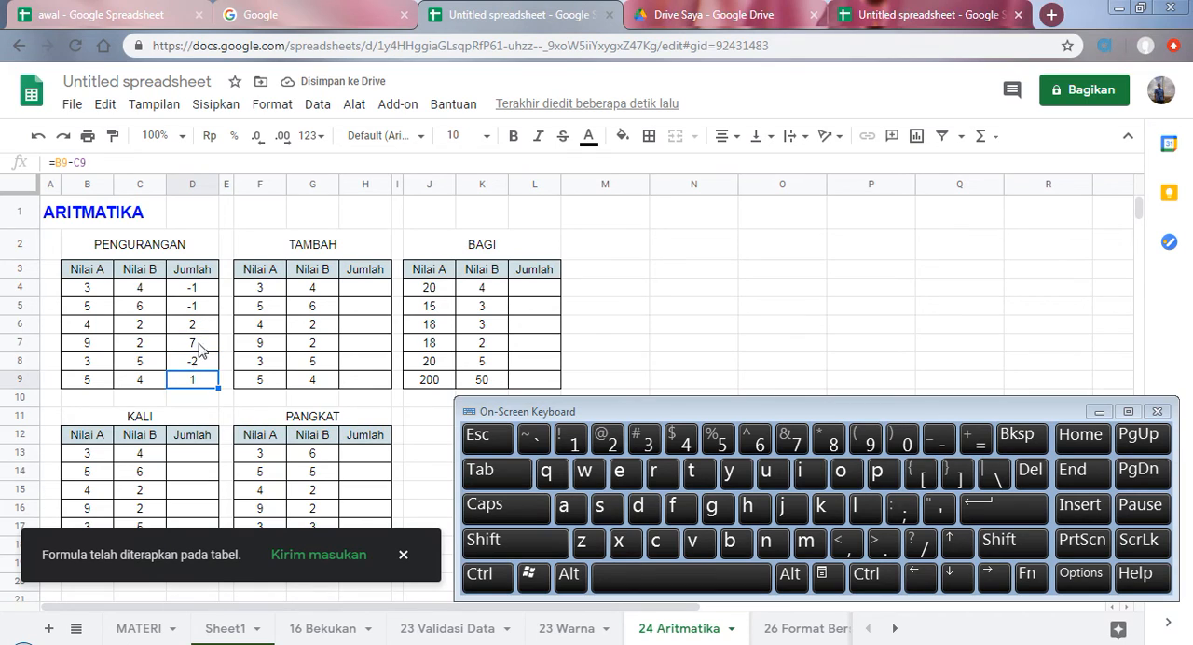
{"action": "left_click", "coordinate": [198, 294]}
{"action": "left_click", "coordinate": [211, 311]}
{"action": "left_click", "coordinate": [203, 341]}
{"action": "left_click", "coordinate": [197, 366]}
{"action": "left_click", "coordinate": [193, 291]}
{"action": "left_click", "coordinate": [195, 362]}
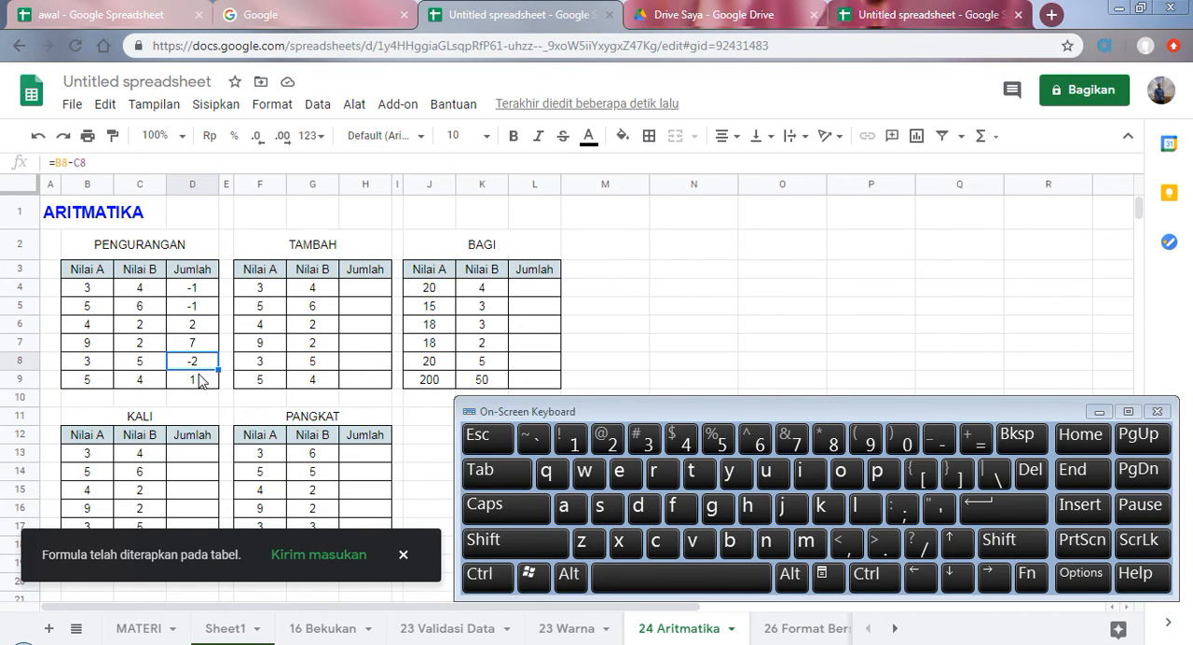
Step: Enter =F4+G4 in H4 of the TAMBAH table and accept the suggested autofill for H5:H9
{"action": "left_click", "coordinate": [360, 289]}
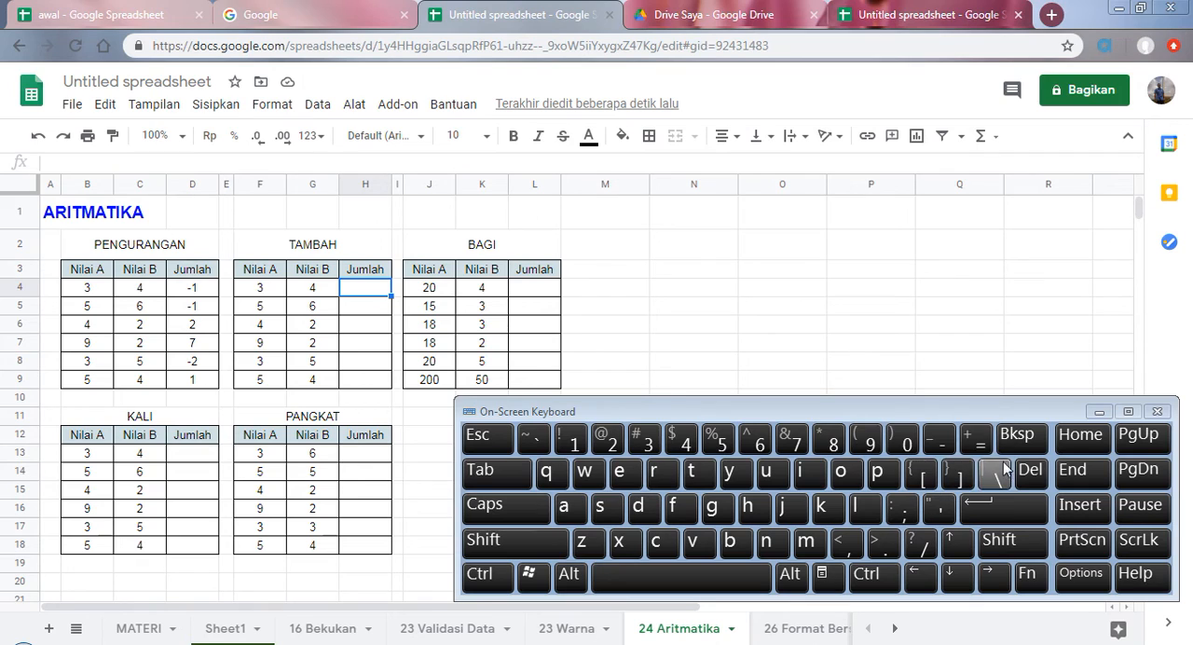
{"action": "left_click", "coordinate": [975, 438]}
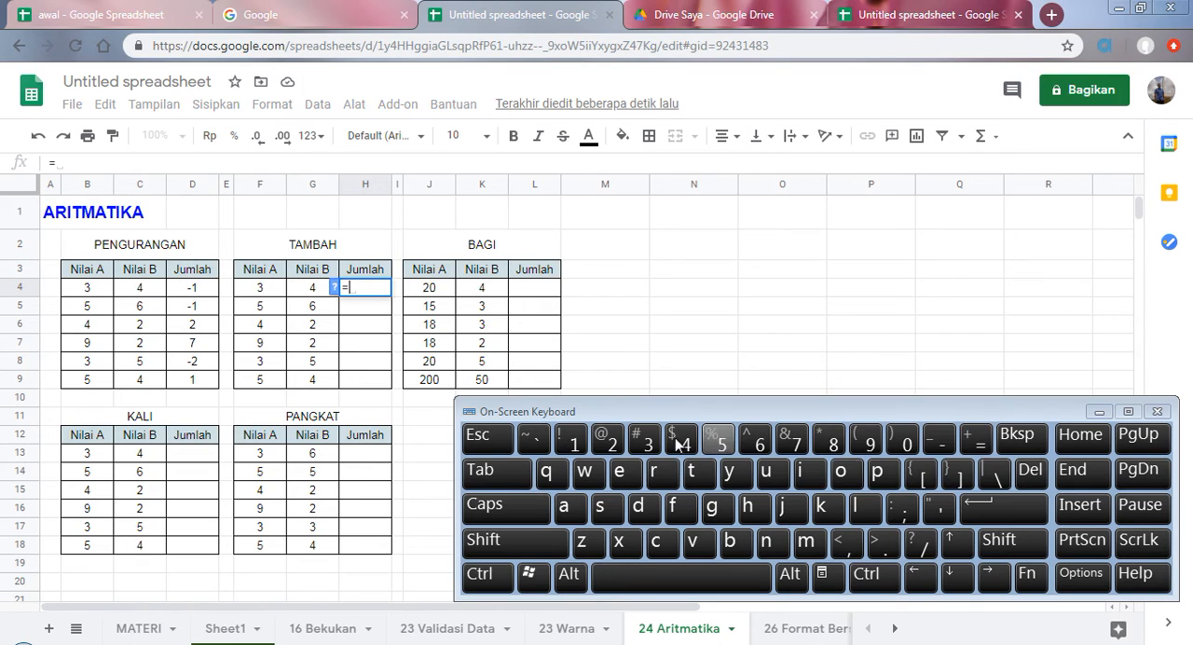
{"action": "left_click", "coordinate": [269, 291]}
{"action": "left_click", "coordinate": [990, 546]}
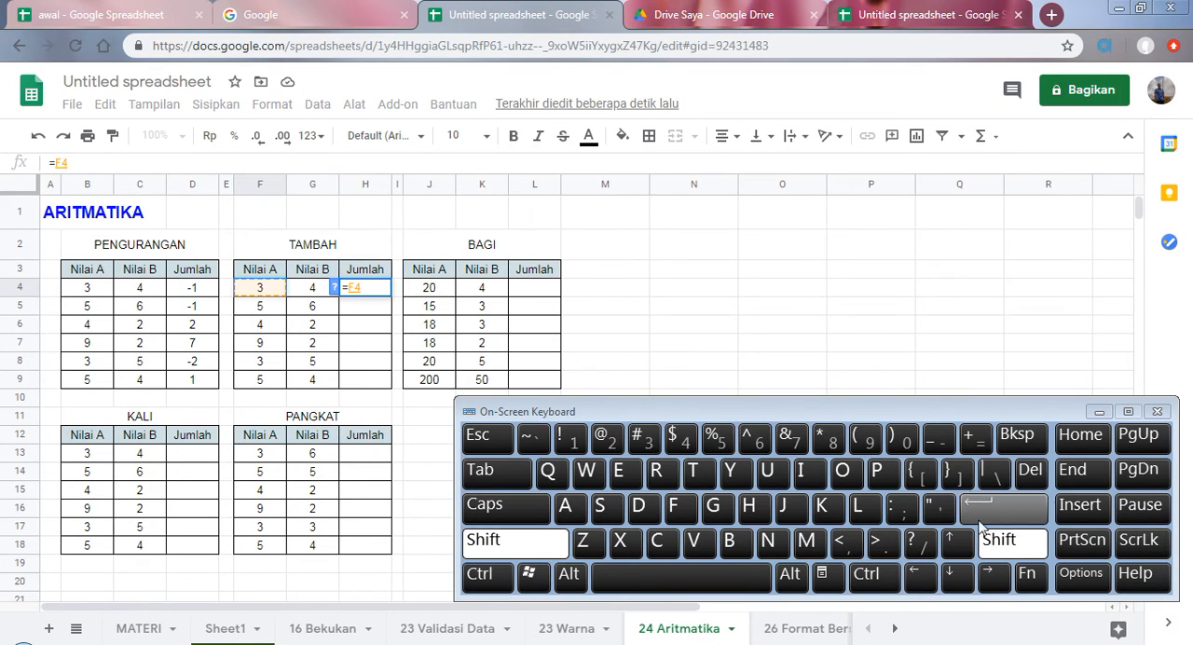
{"action": "left_click", "coordinate": [974, 440]}
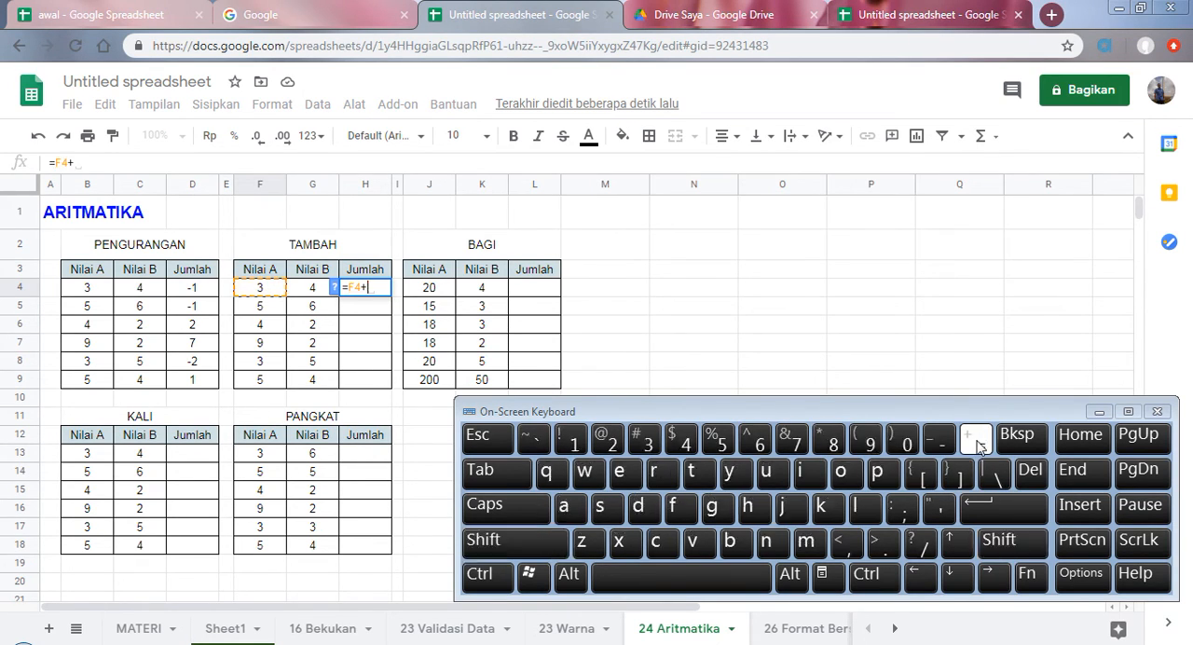
{"action": "left_click", "coordinate": [312, 289]}
{"action": "left_click", "coordinate": [1006, 509]}
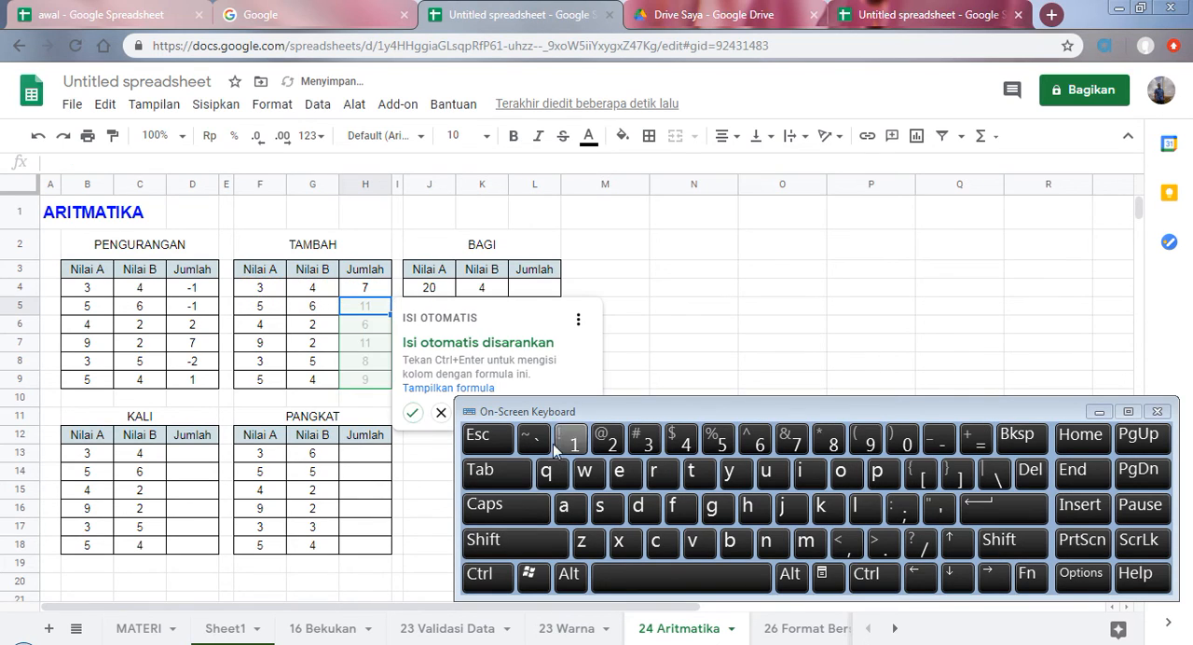
{"action": "left_click", "coordinate": [412, 412]}
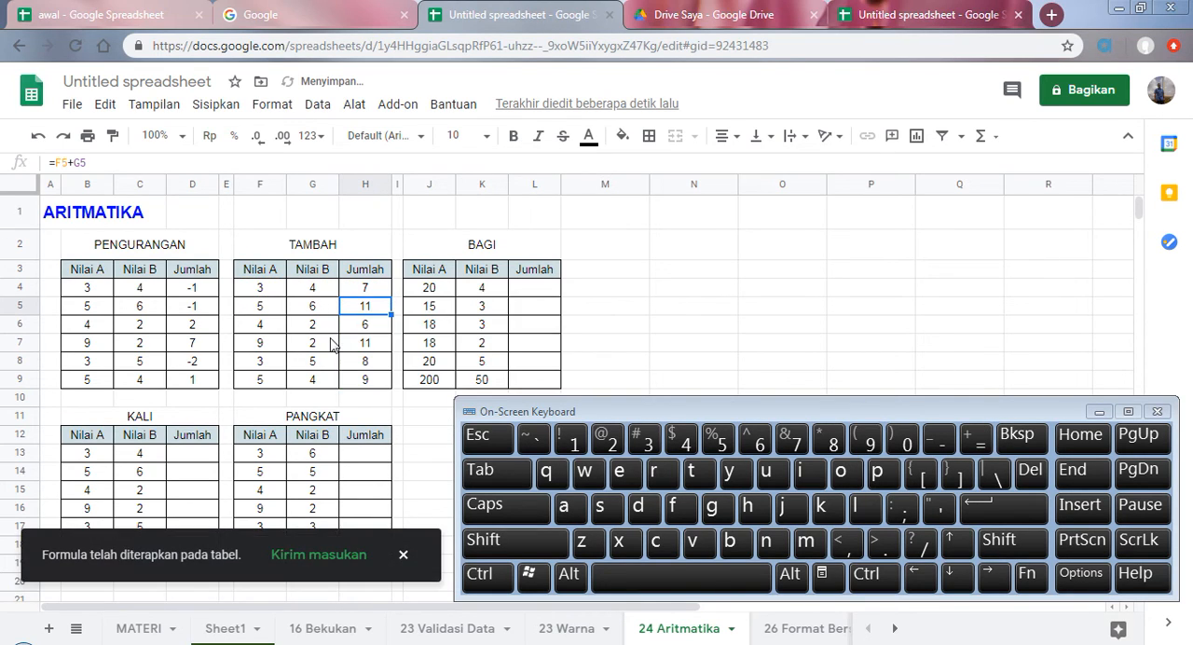
Step: Clear the autofilled addition formulas from H5:H9 in the TAMBAH table, keeping H4
{"action": "left_click_drag", "start_coordinate": [649, 416], "coordinate": [826, 370]}
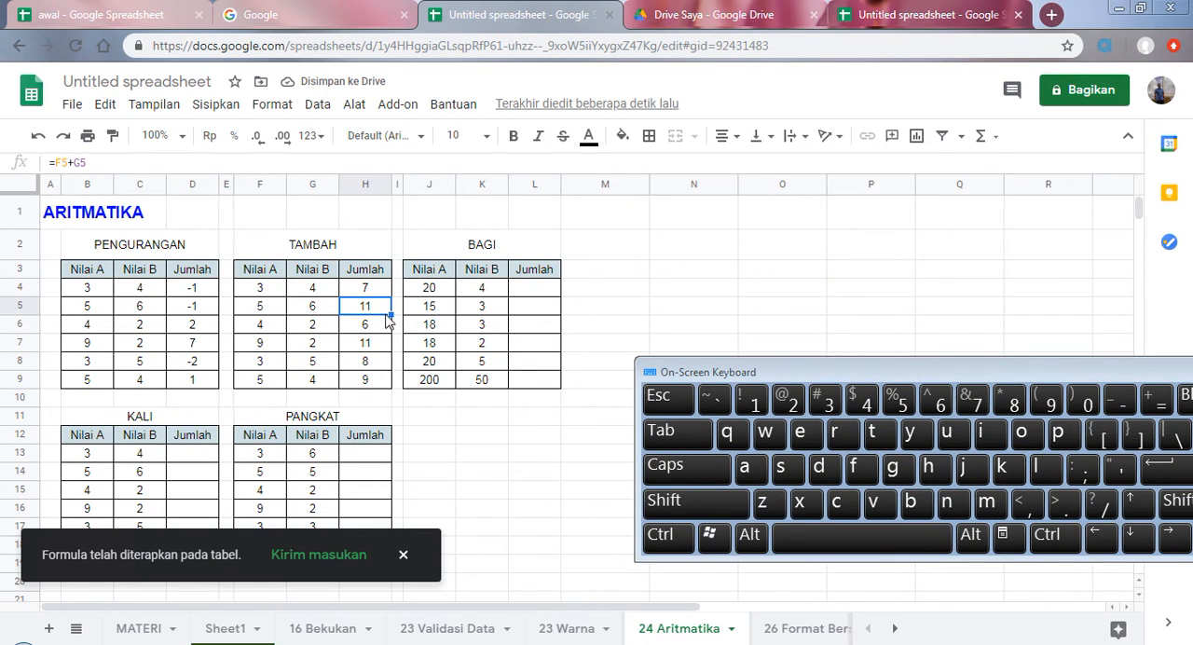
{"action": "left_click_drag", "start_coordinate": [762, 370], "coordinate": [536, 416]}
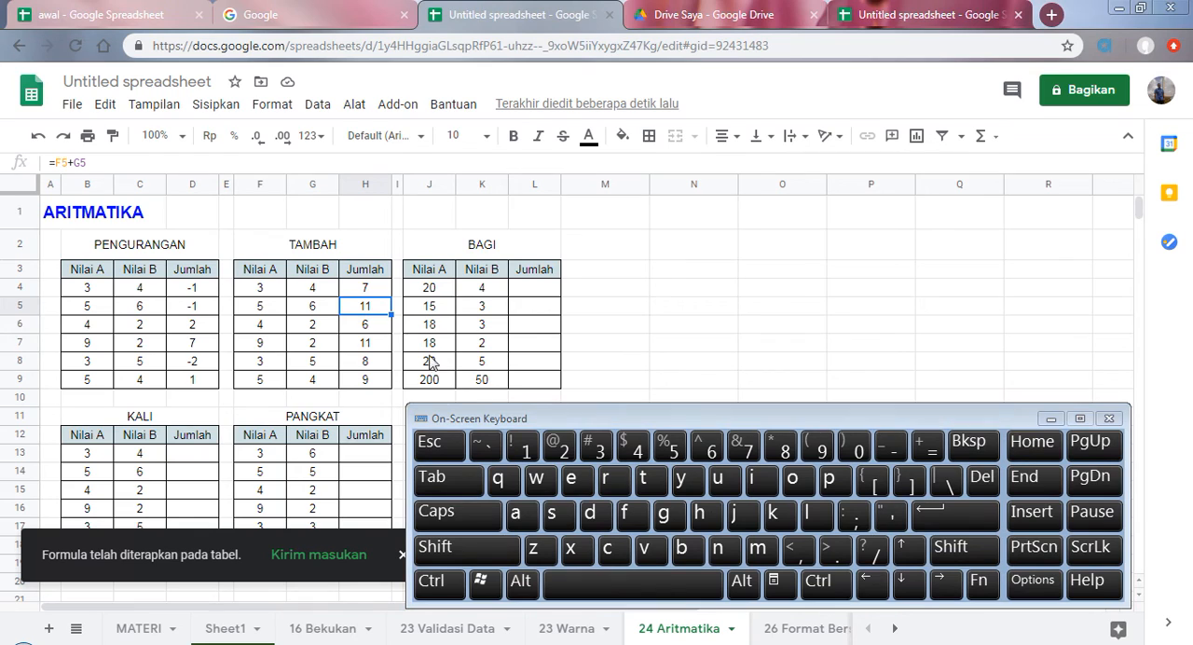
{"action": "left_click", "coordinate": [377, 328]}
{"action": "left_click_drag", "start_coordinate": [377, 328], "coordinate": [376, 346]}
{"action": "left_click", "coordinate": [375, 314]}
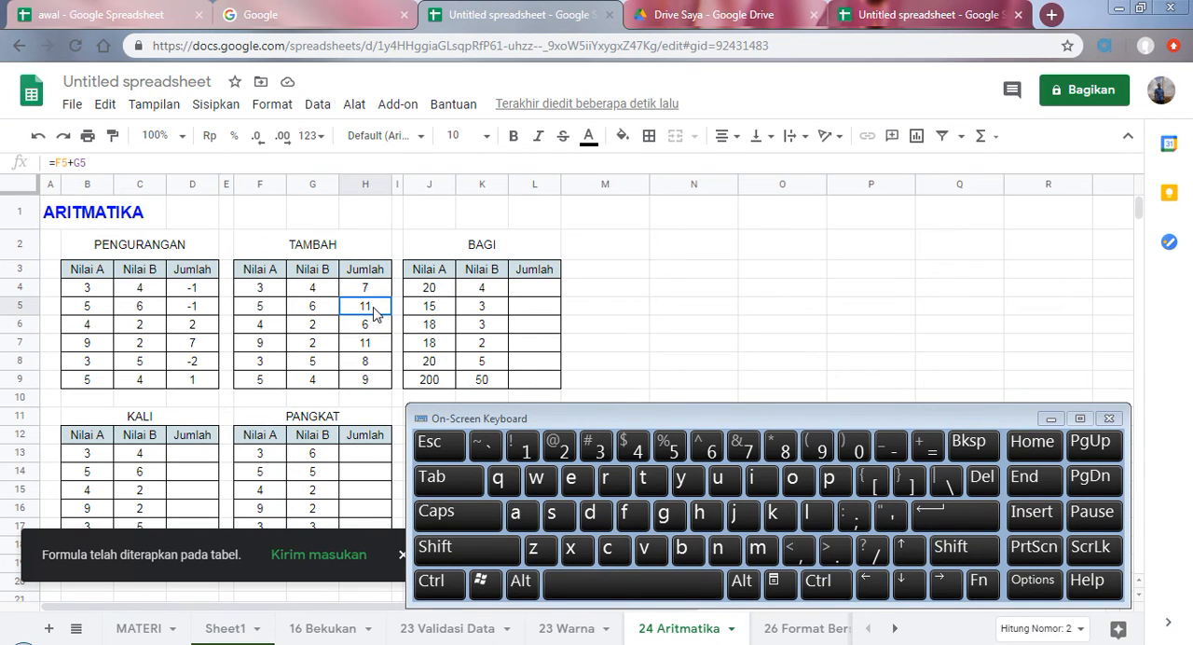
{"action": "left_click", "coordinate": [377, 382], "text": "shift"}
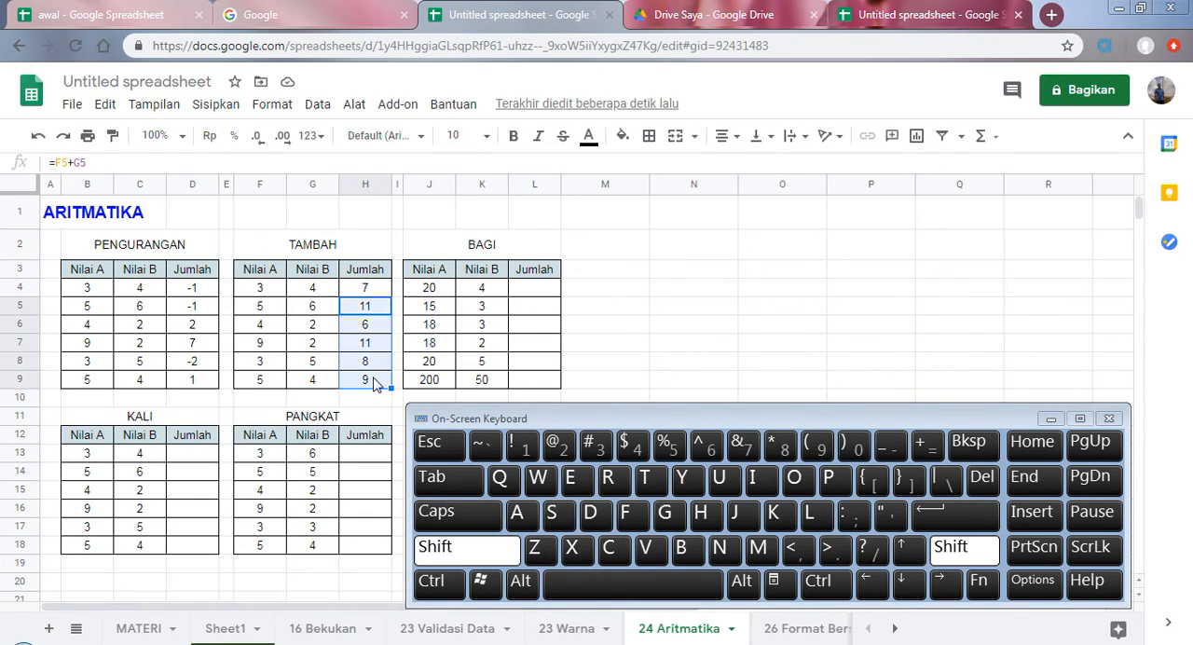
{"action": "left_click", "coordinate": [982, 477]}
Step: Fill the H4 addition formula down to H9 and check the copied formula in H5
{"action": "left_click", "coordinate": [370, 291]}
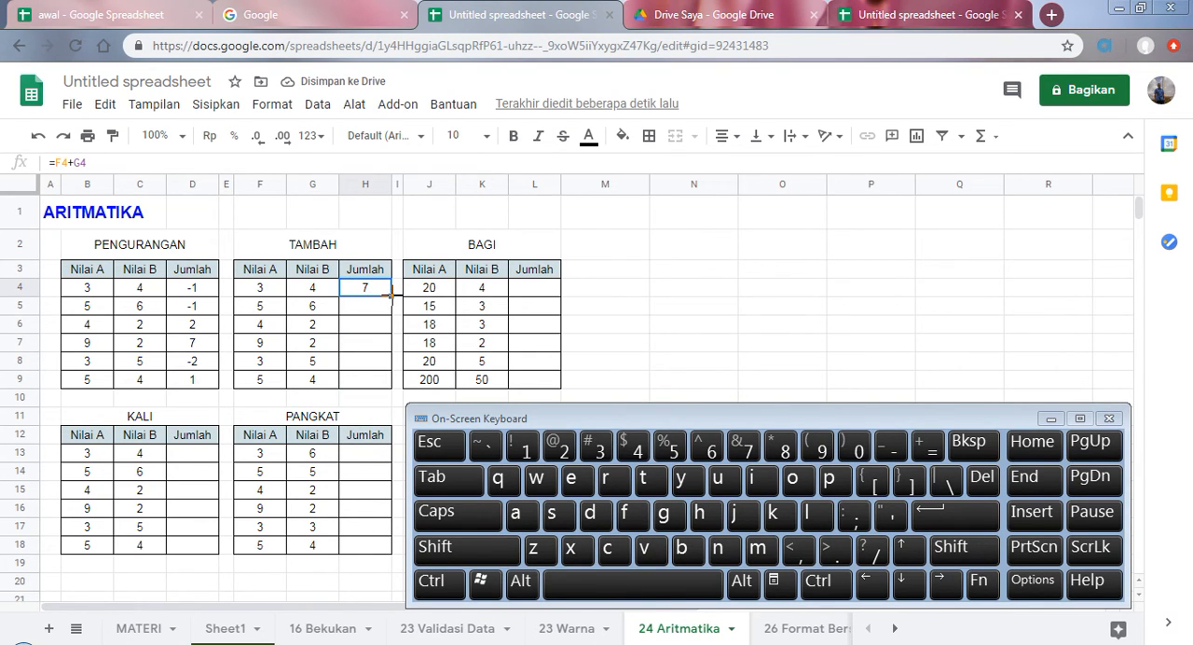
{"action": "left_click_drag", "start_coordinate": [391, 295], "coordinate": [391, 384]}
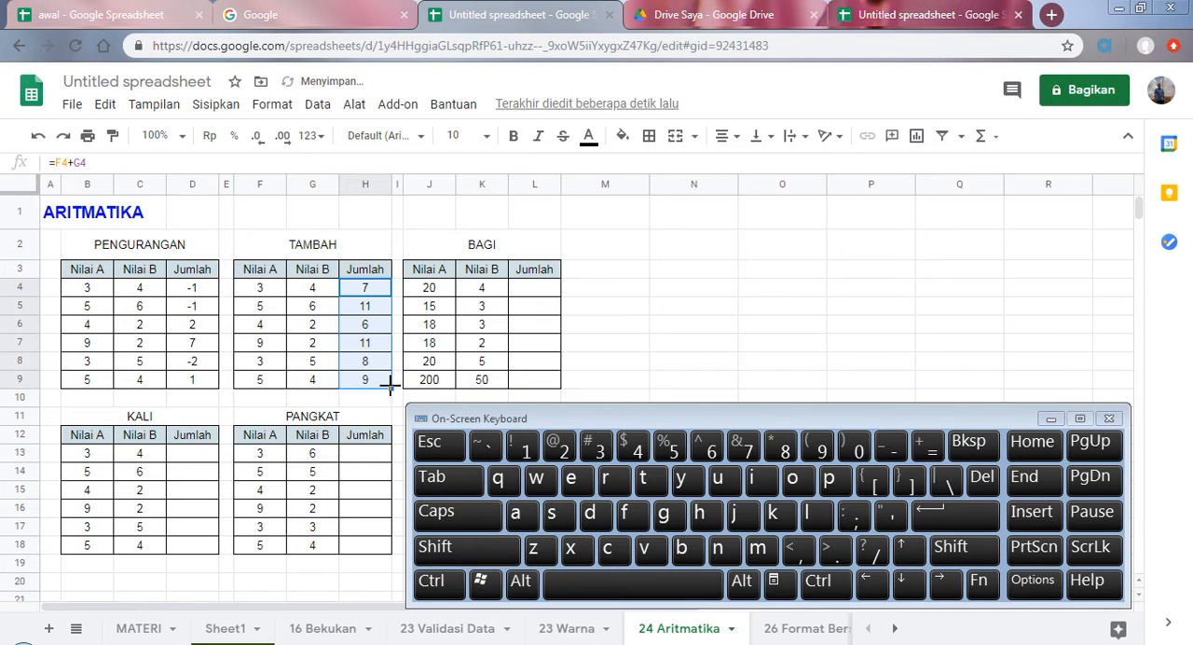
{"action": "left_click", "coordinate": [369, 313]}
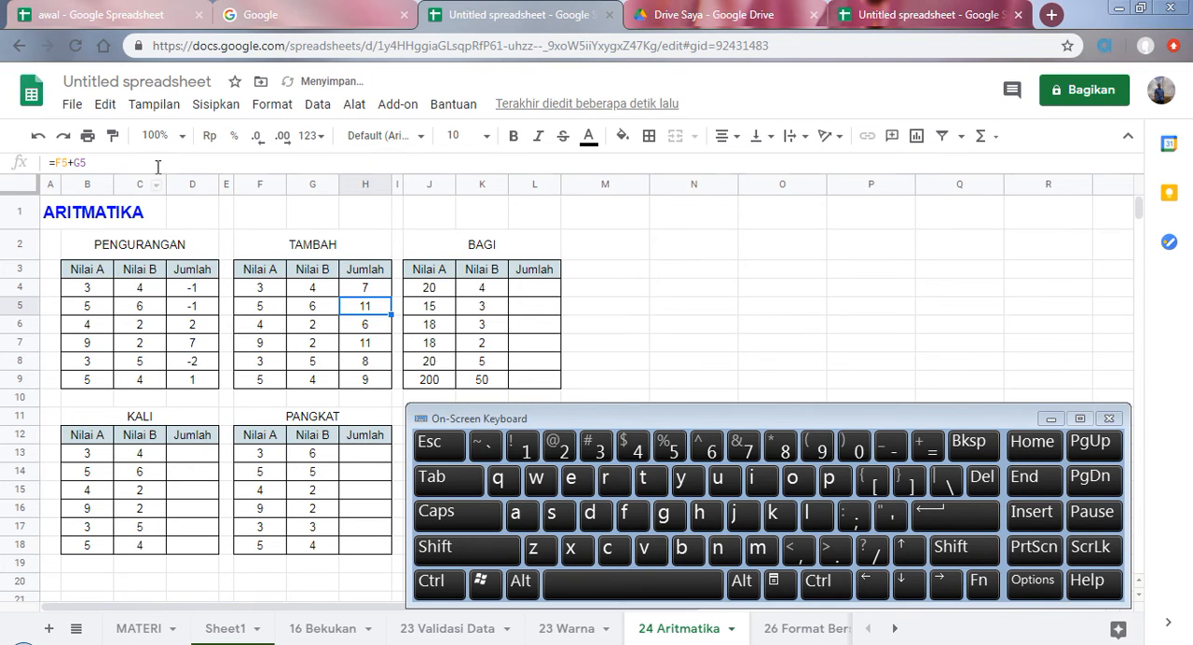
Step: Check the cell references in the addition formulas of H4 and H5 in the TAMBAH table
{"action": "left_click", "coordinate": [375, 289]}
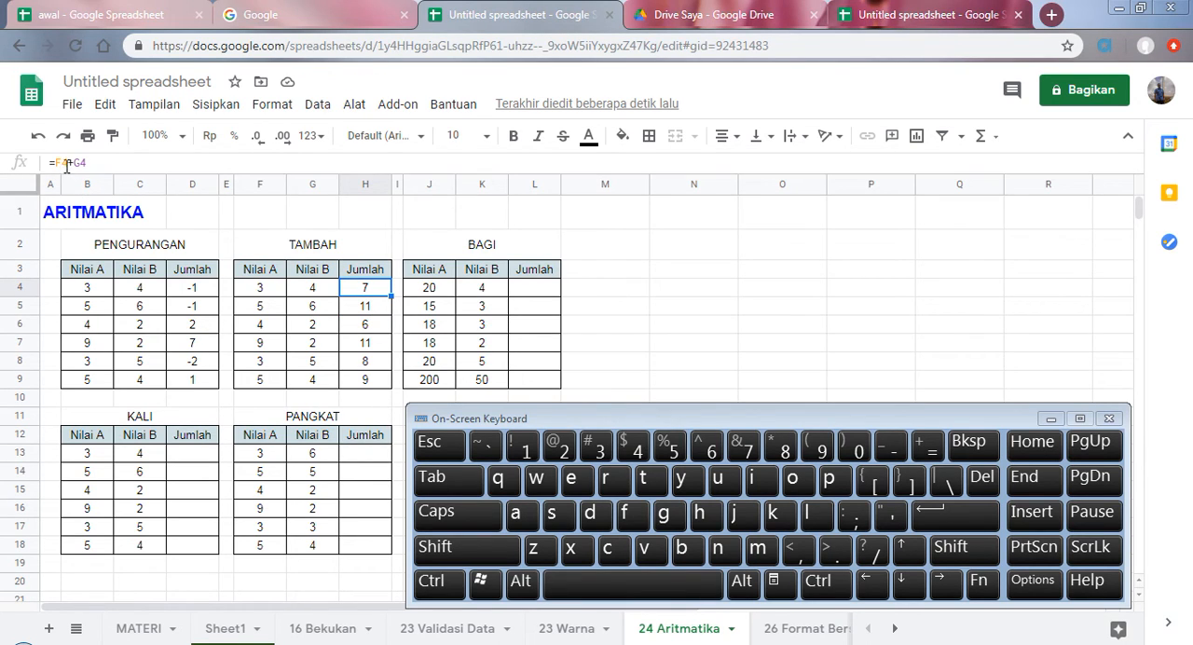
{"action": "left_click", "coordinate": [371, 309]}
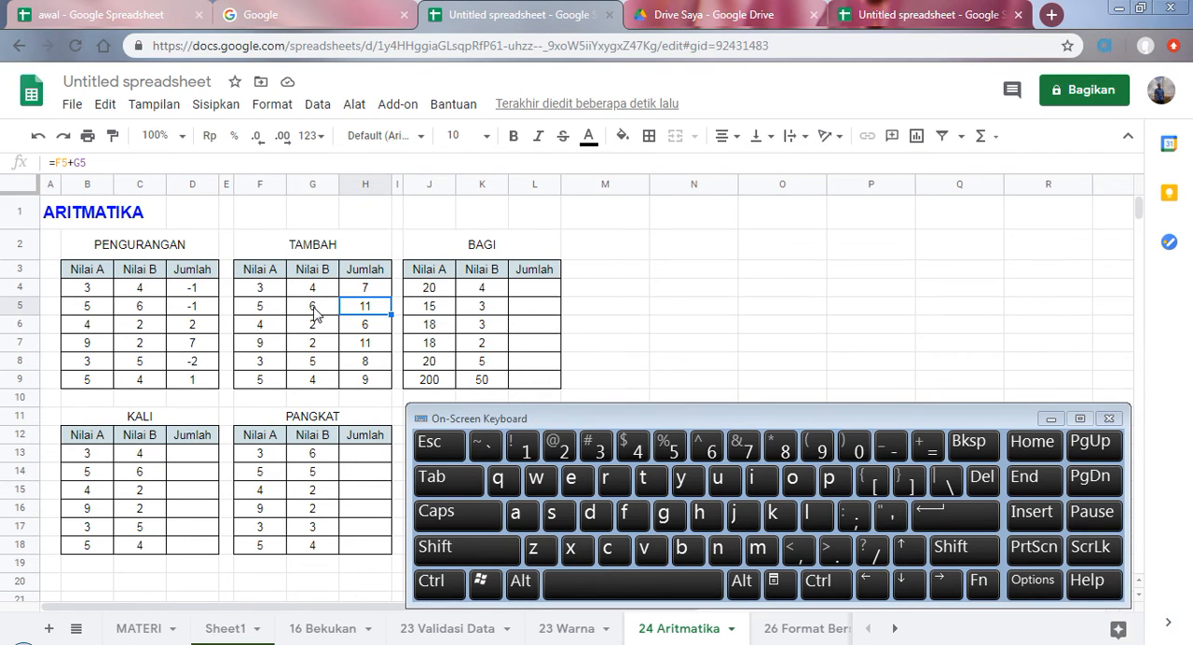
{"action": "left_click", "coordinate": [56, 162]}
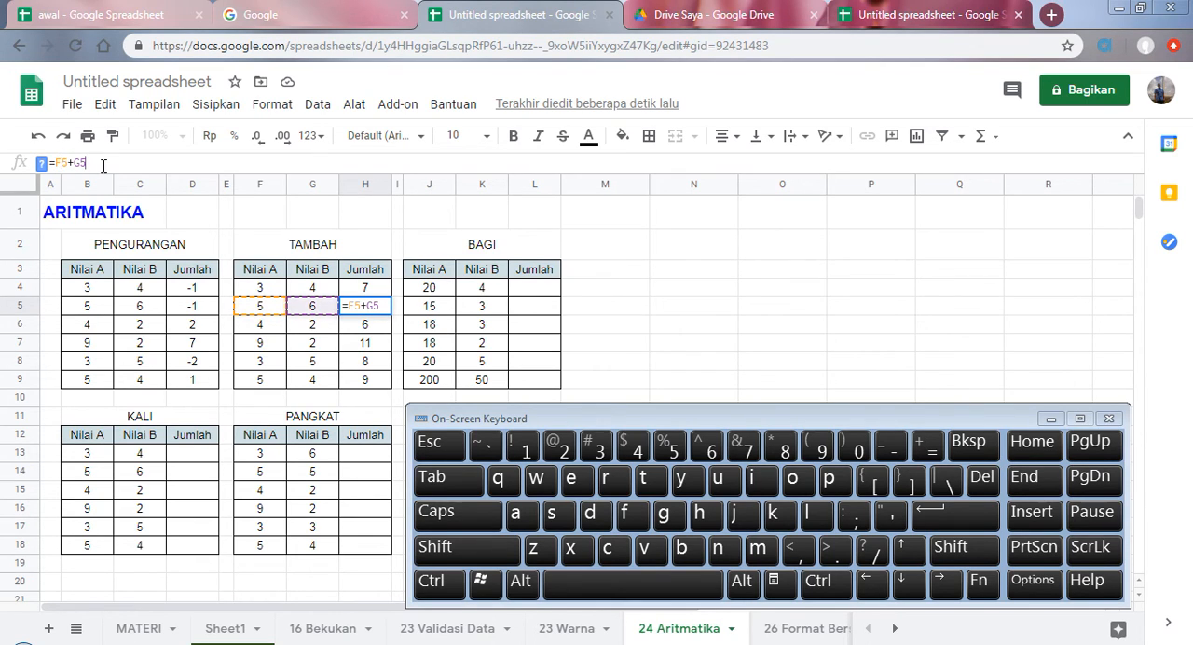
{"action": "left_click", "coordinate": [960, 512]}
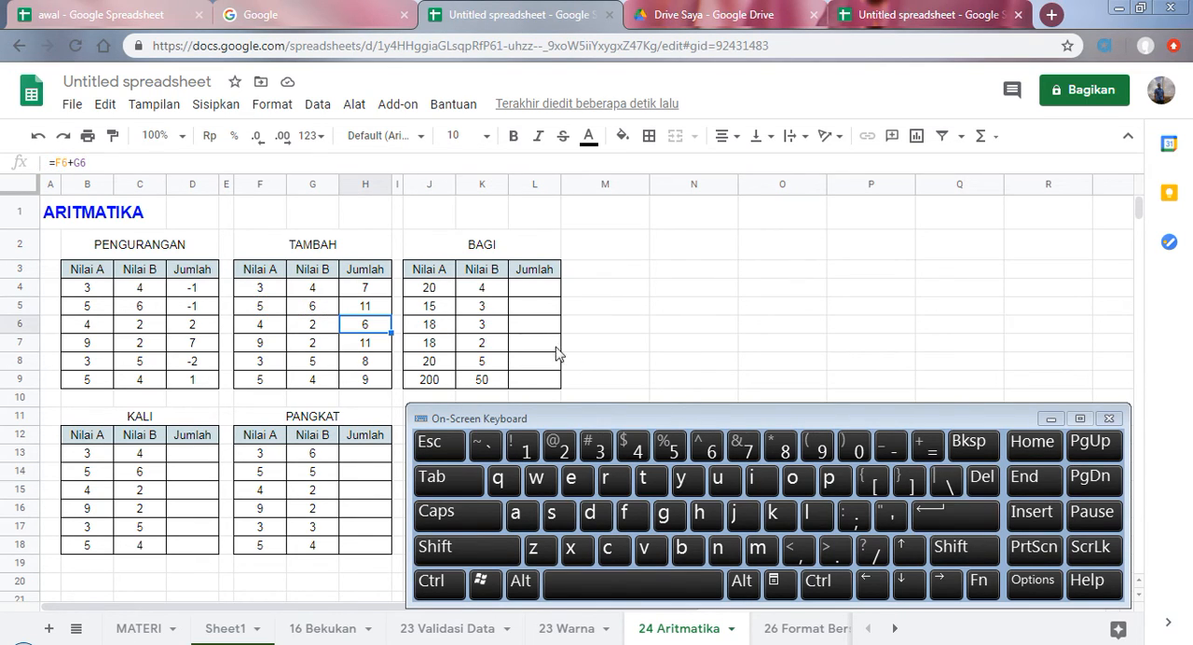
Step: Enter =J4/K4 in L4 of the BAGI table and accept the suggested autofill for L5:L9
{"action": "left_click", "coordinate": [527, 292]}
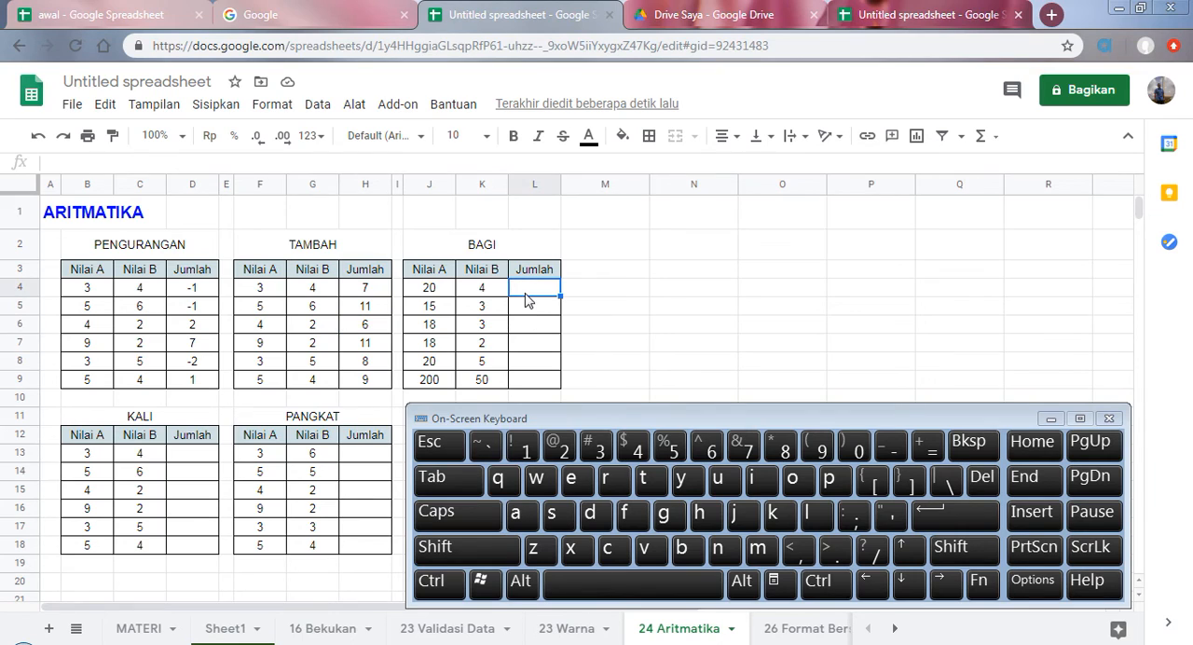
{"action": "left_click", "coordinate": [928, 447]}
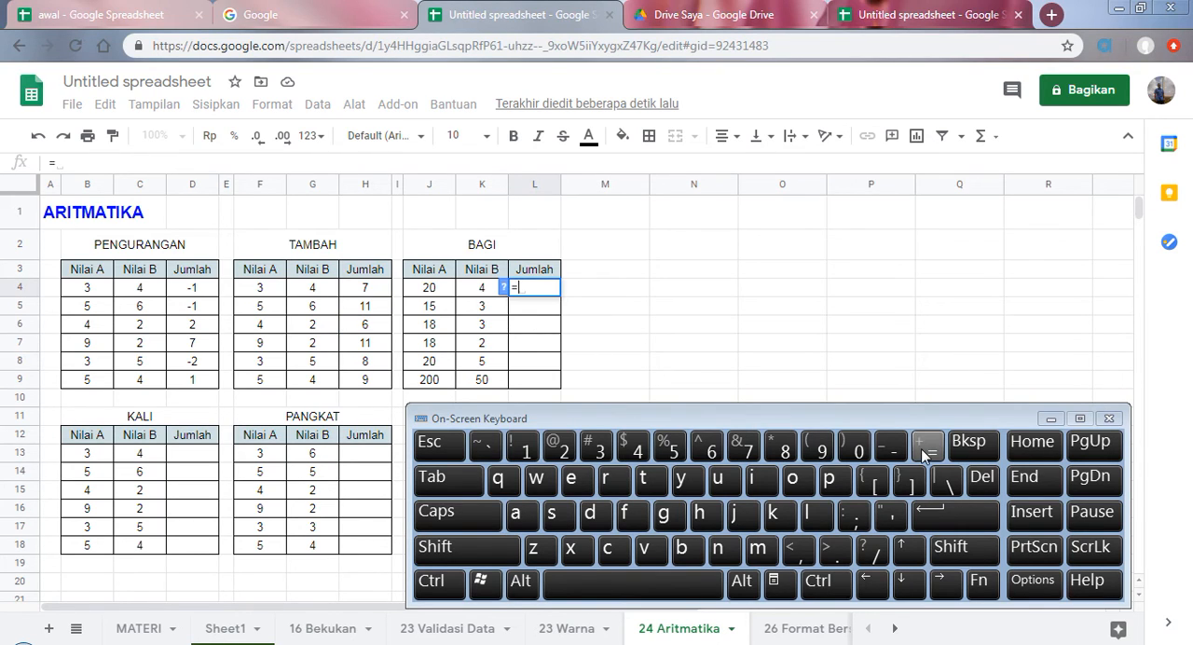
{"action": "left_click", "coordinate": [433, 294]}
{"action": "left_click", "coordinate": [873, 553]}
{"action": "left_click", "coordinate": [481, 290]}
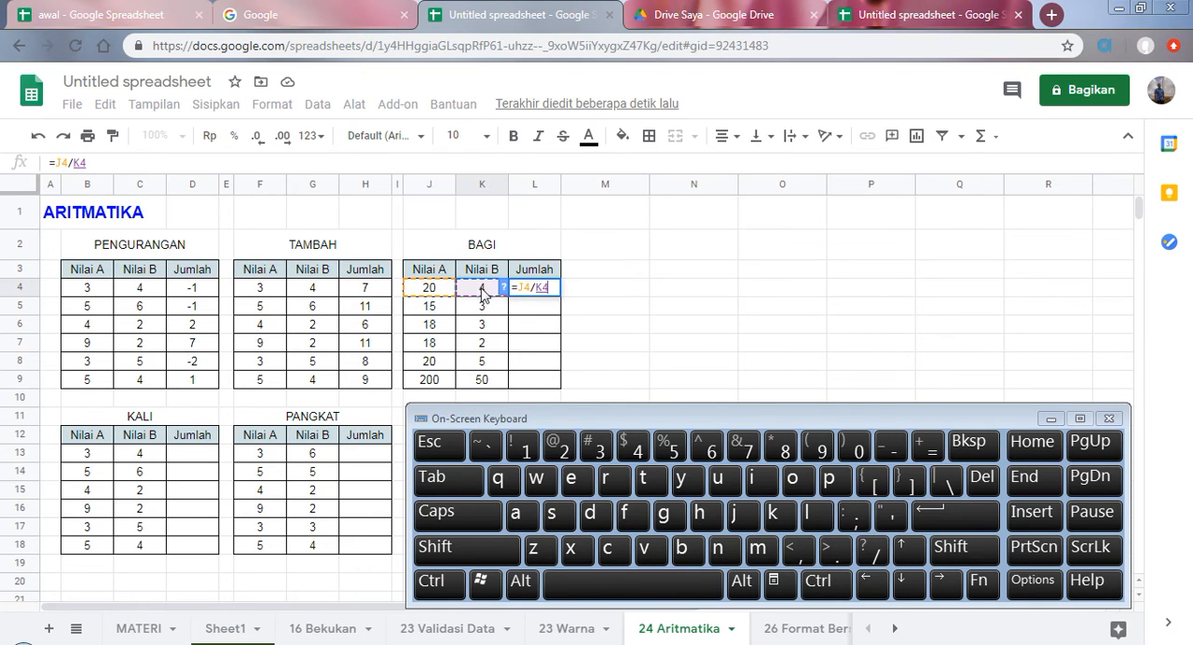
{"action": "left_click", "coordinate": [983, 526]}
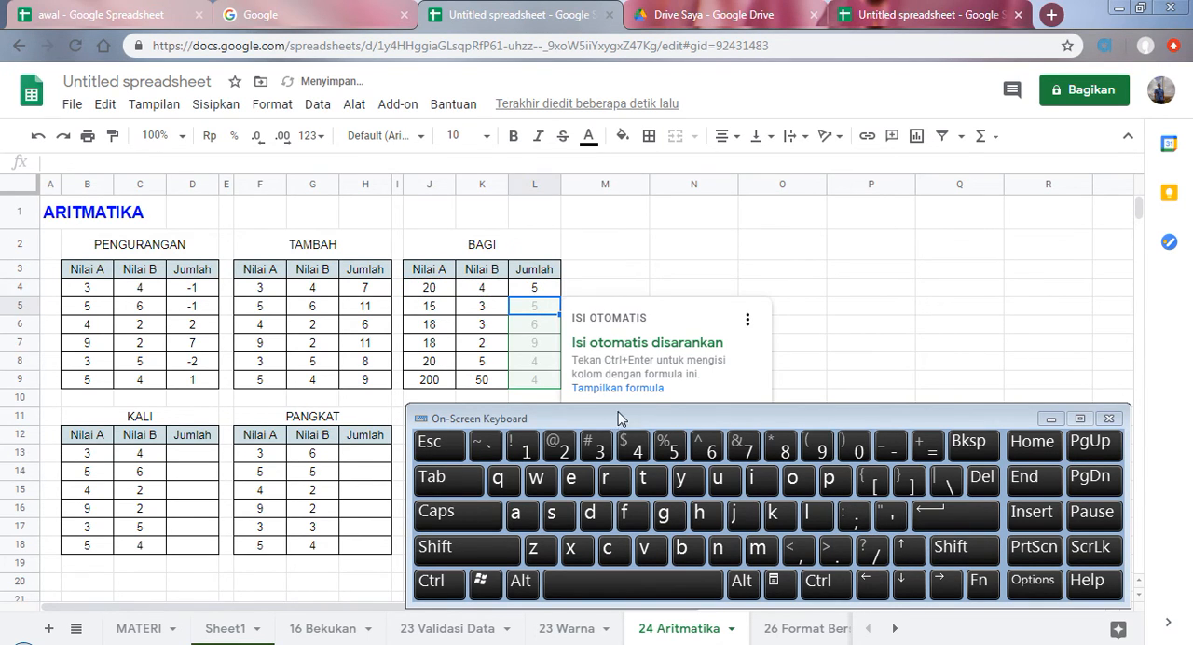
{"action": "left_click_drag", "start_coordinate": [793, 418], "coordinate": [760, 519]}
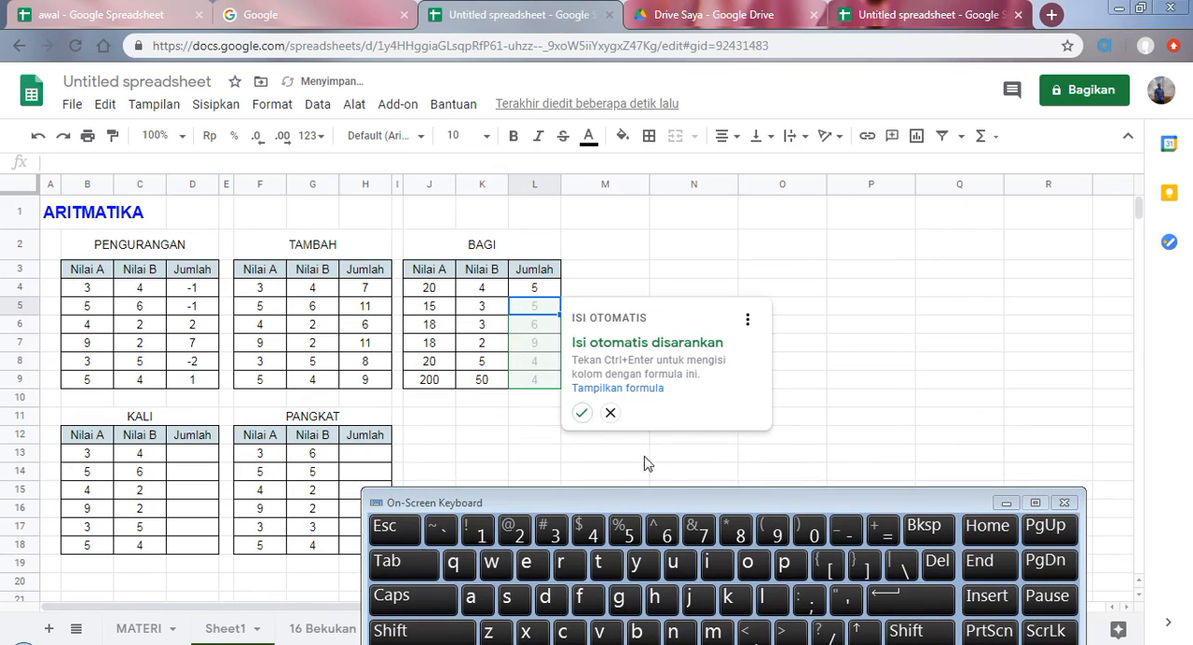
{"action": "left_click", "coordinate": [584, 411]}
{"action": "left_click_drag", "start_coordinate": [671, 505], "coordinate": [809, 289]}
Step: Review the topic list on the MATERI sheet, and return to the 24 Aritmatika sheet
{"action": "left_click", "coordinate": [192, 453]}
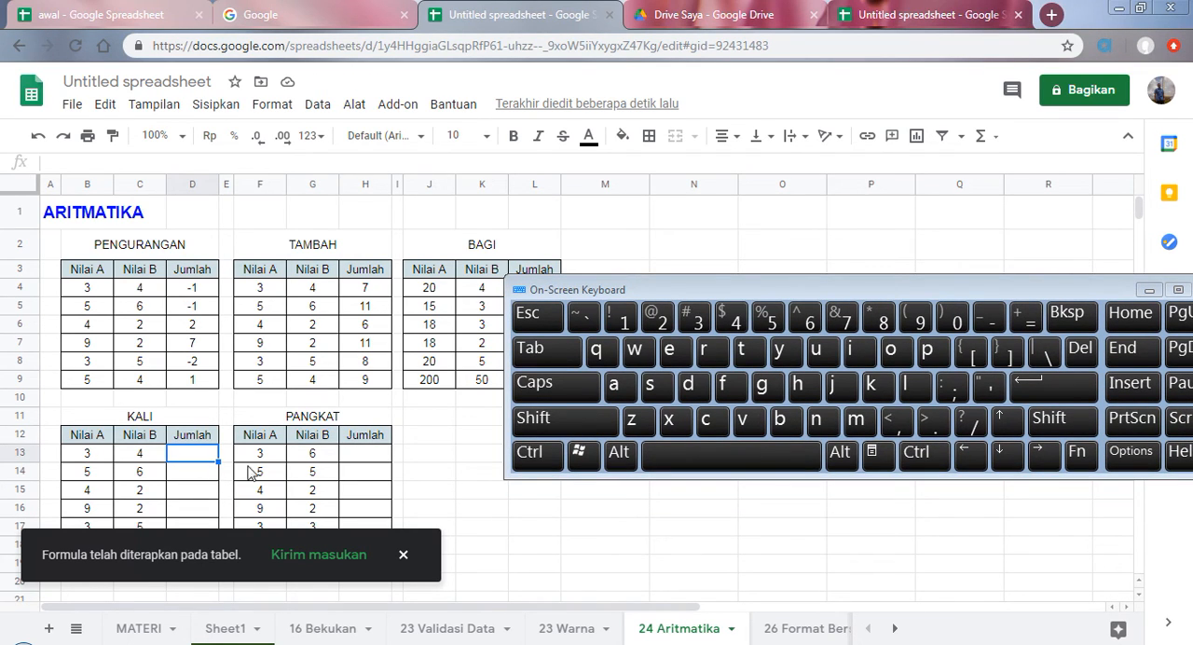
{"action": "left_click", "coordinate": [366, 456]}
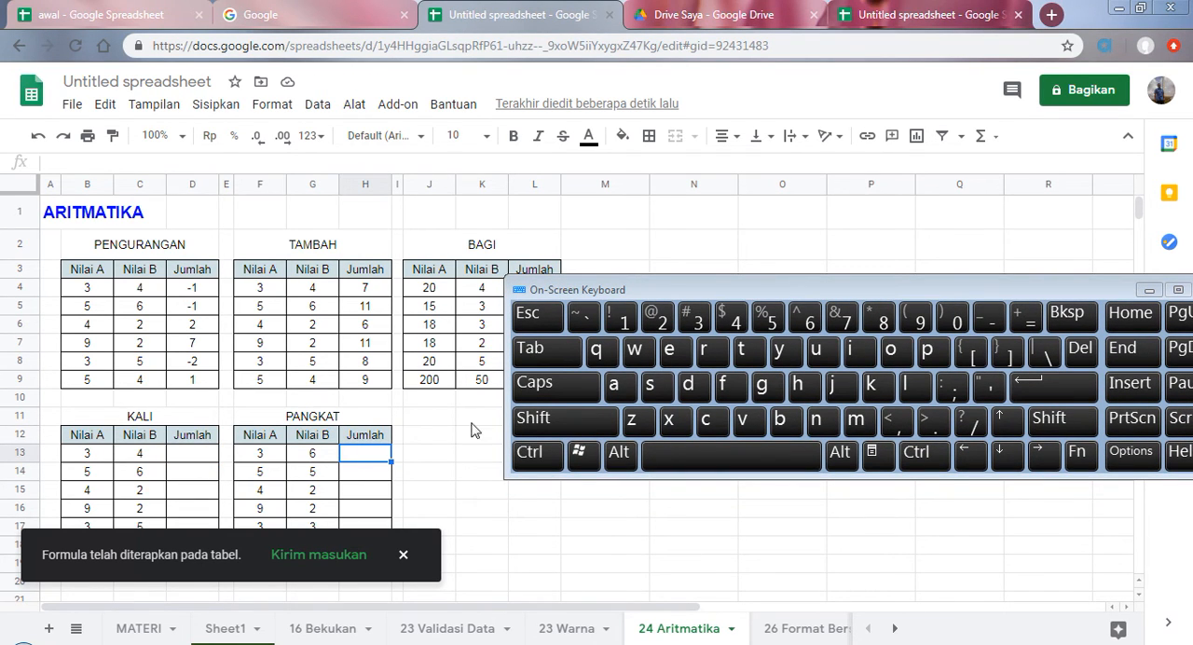
{"action": "left_click_drag", "start_coordinate": [847, 298], "coordinate": [757, 337]}
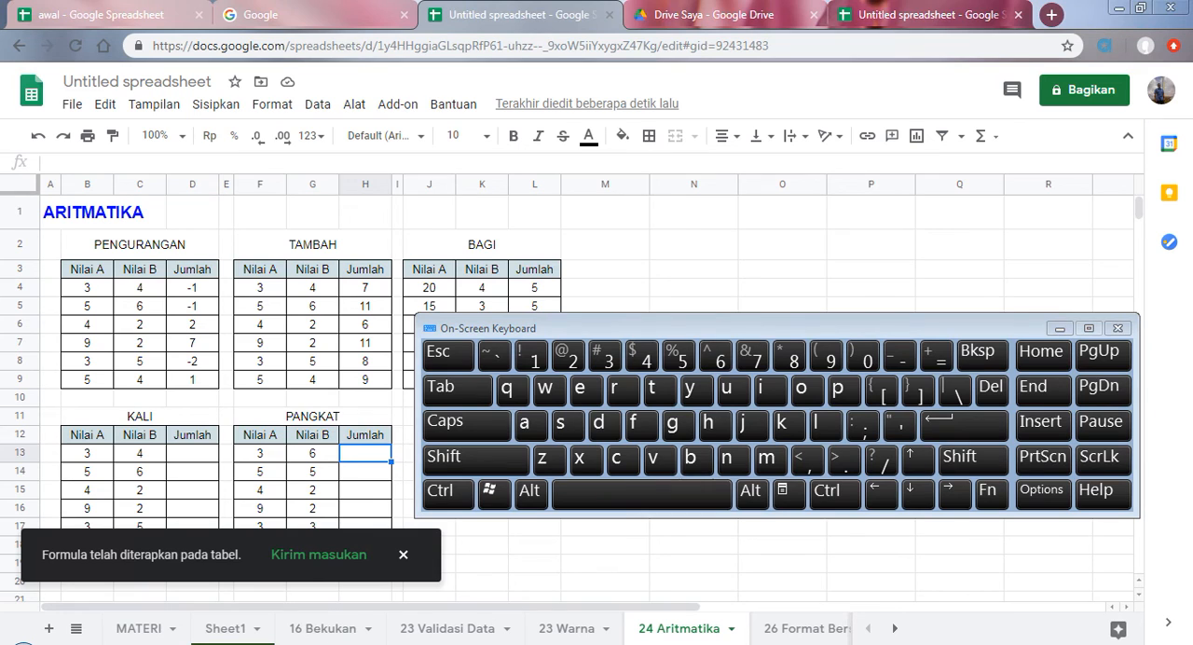
{"action": "left_click", "coordinate": [110, 629]}
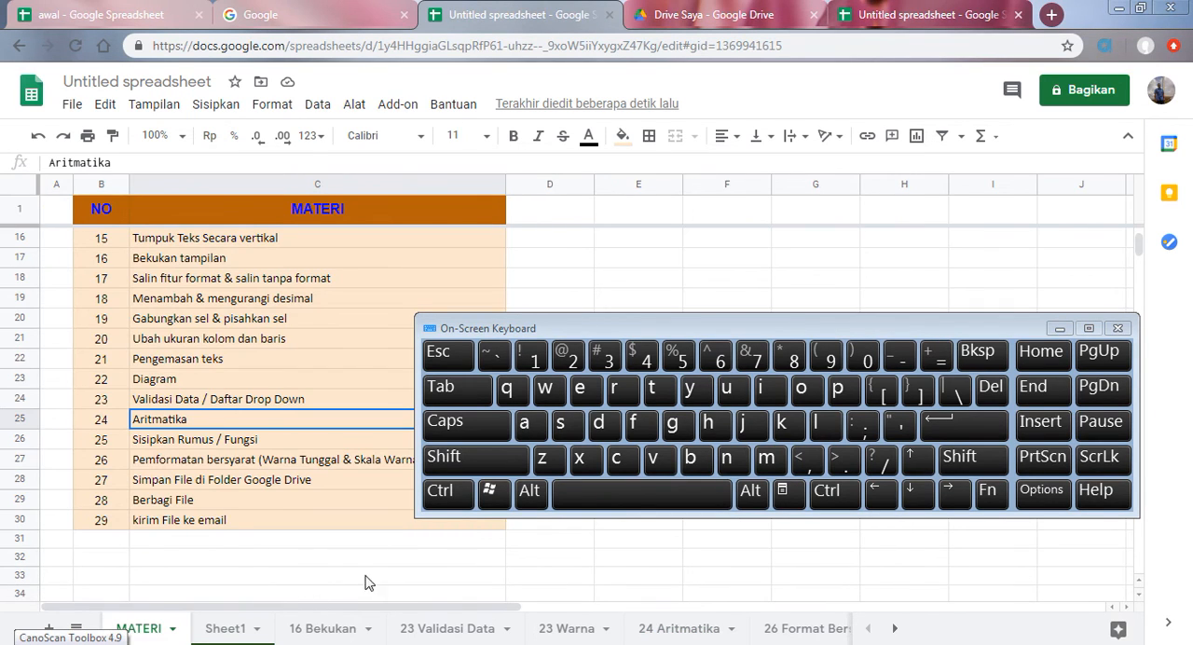
{"action": "left_click", "coordinate": [1059, 328]}
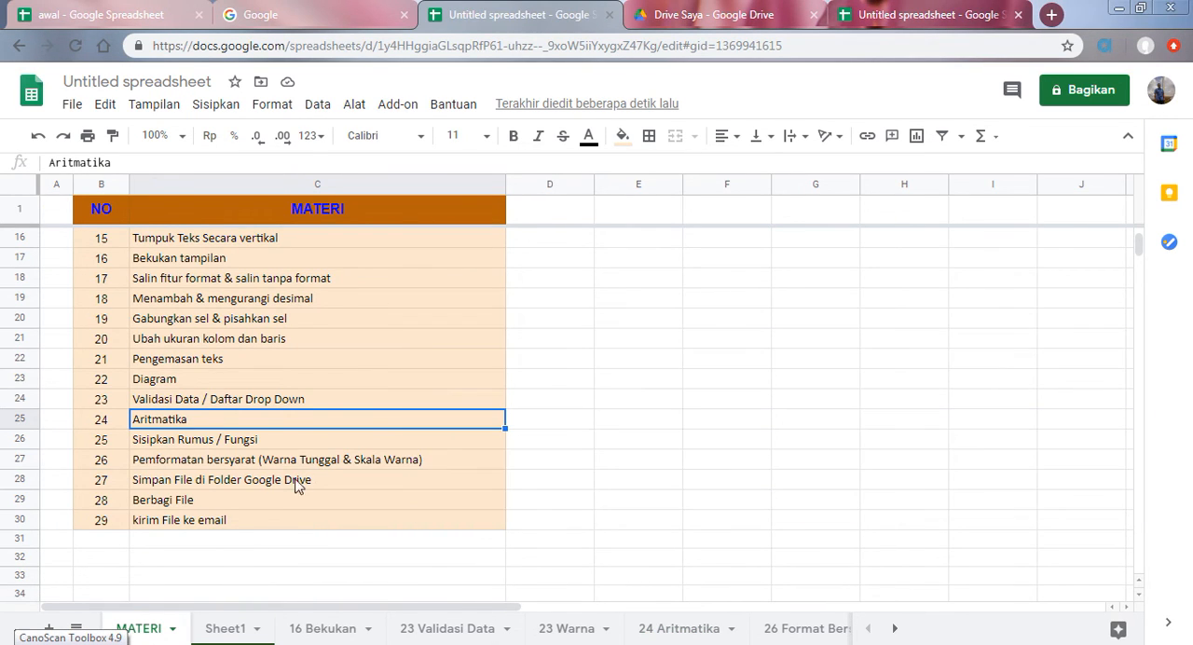
{"action": "left_click", "coordinate": [894, 629]}
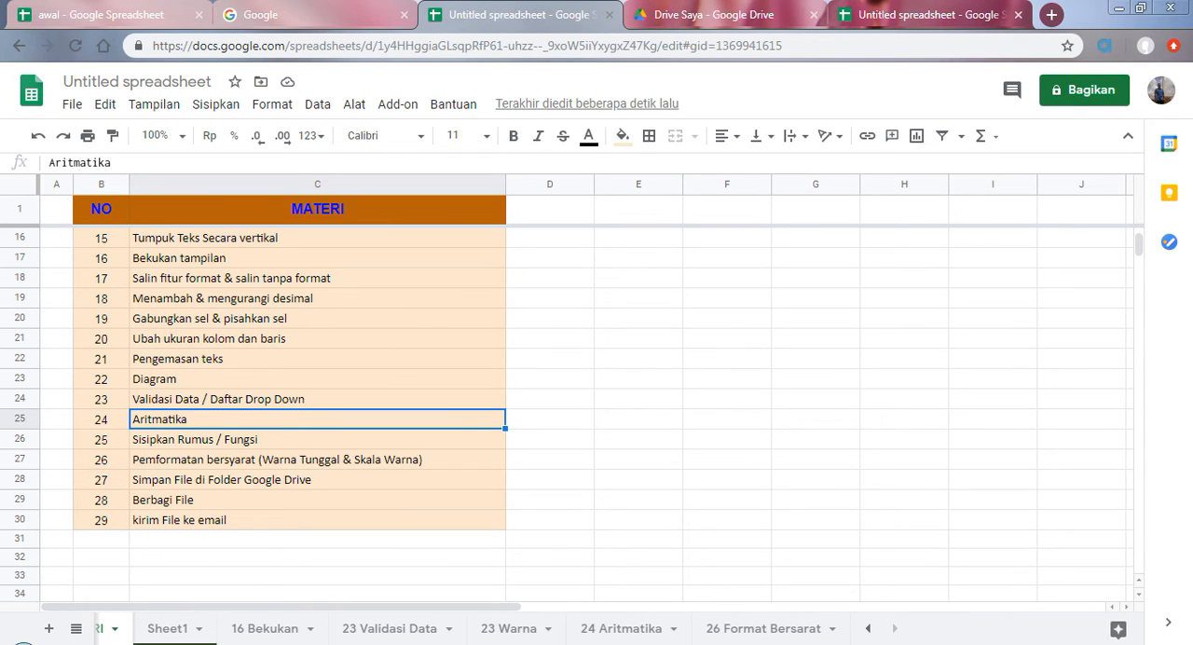
{"action": "left_click", "coordinate": [616, 637]}
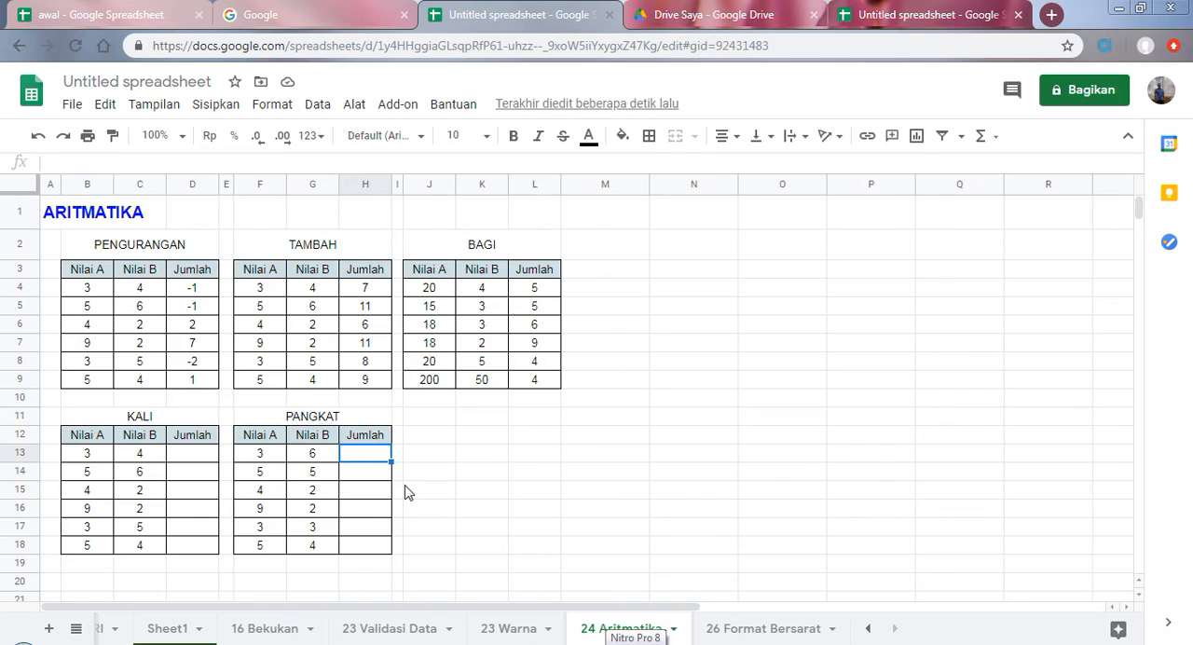
{"action": "scroll", "coordinate": [404, 492], "scroll_direction": "down", "scroll_amount": 1}
{"action": "scroll", "coordinate": [363, 501], "scroll_direction": "down", "scroll_amount": 1}
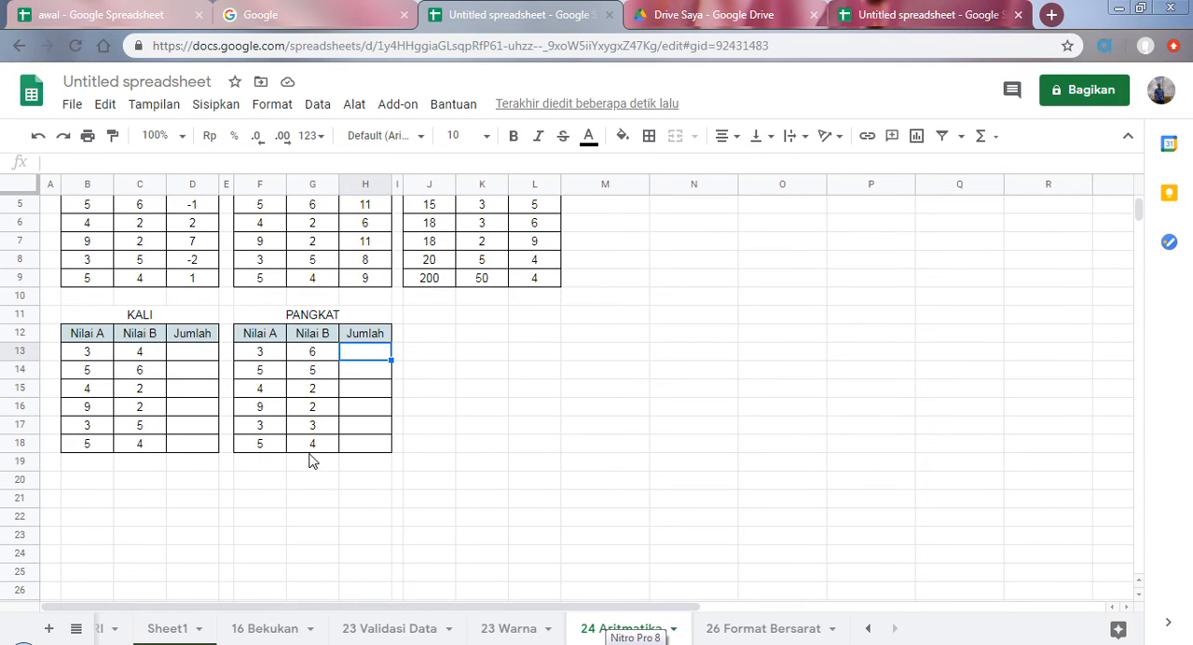
{"action": "left_click", "coordinate": [312, 463]}
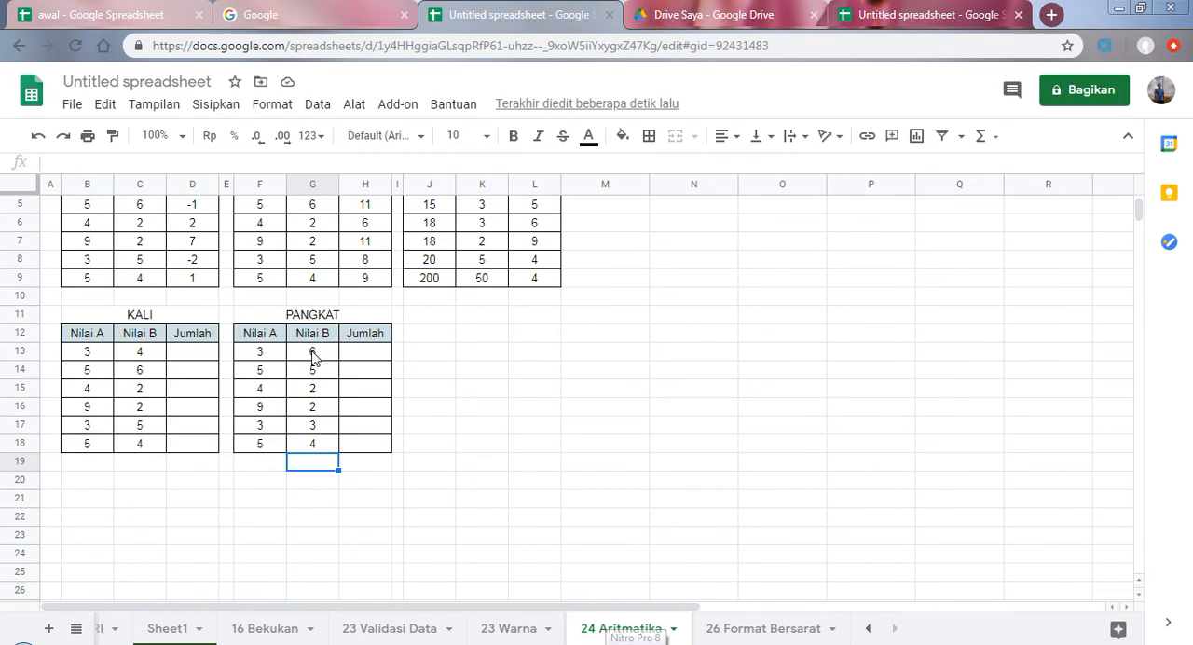
{"action": "scroll", "coordinate": [366, 461], "scroll_direction": "up", "scroll_amount": 1}
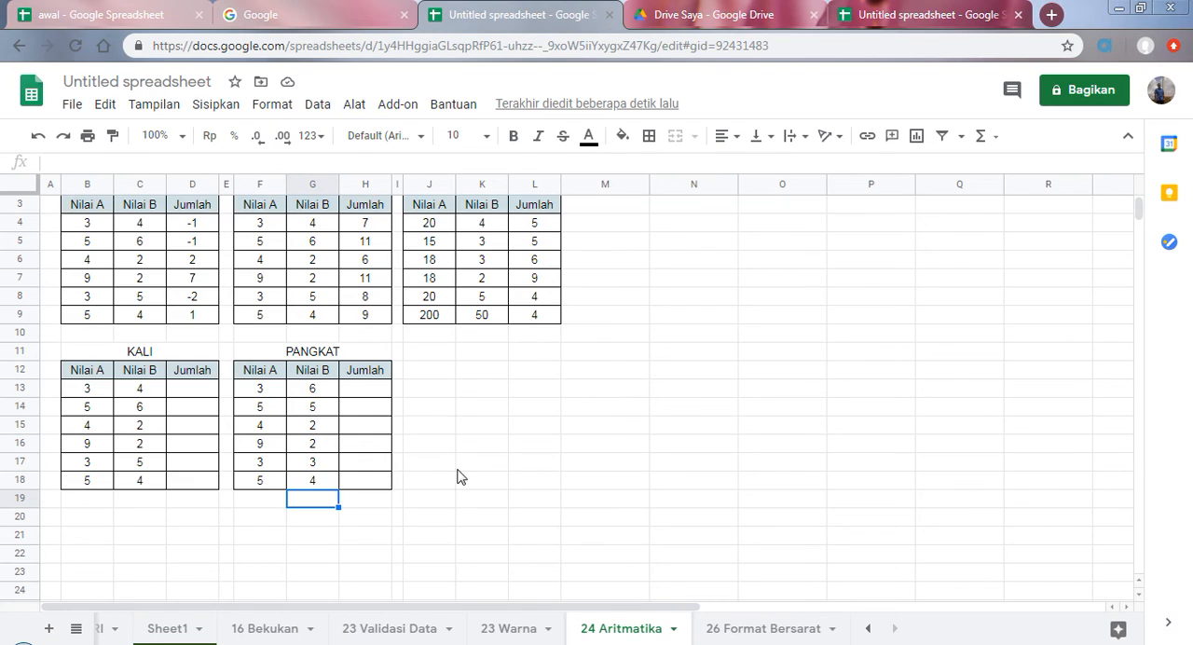
{"action": "scroll", "coordinate": [457, 474], "scroll_direction": "up", "scroll_amount": 1}
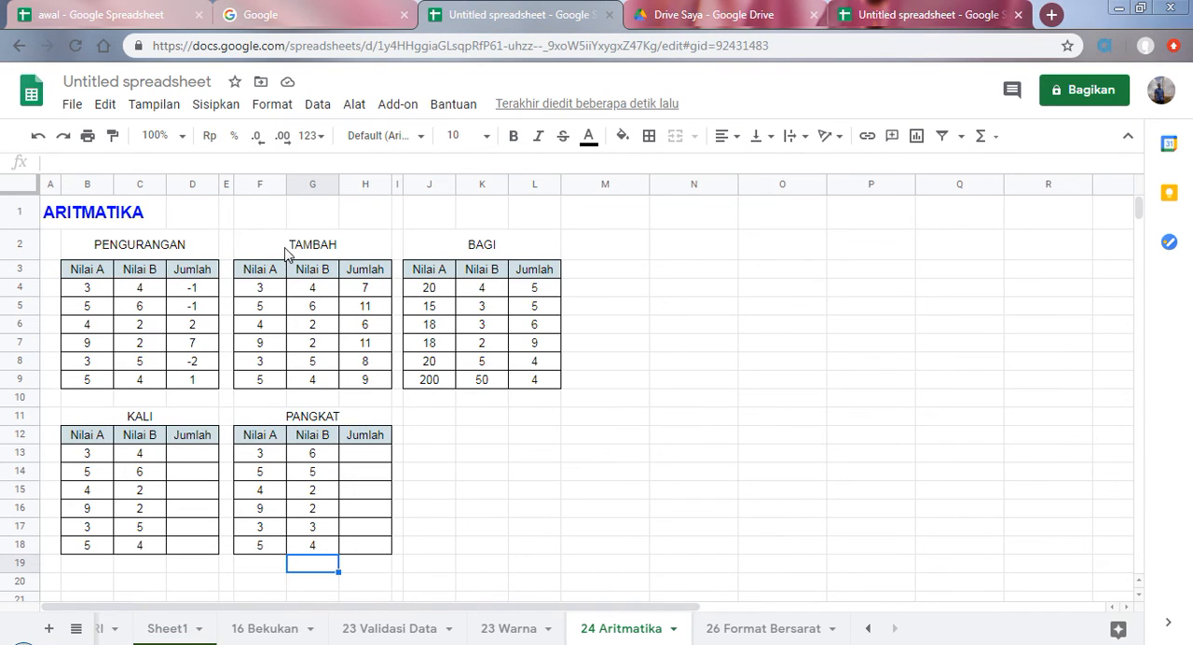
Step: Insert the built-in SUM function in H10 below the TAMBAH table, using the range H4:H9
{"action": "left_click_drag", "start_coordinate": [363, 292], "coordinate": [363, 314]}
{"action": "left_click", "coordinate": [372, 398]}
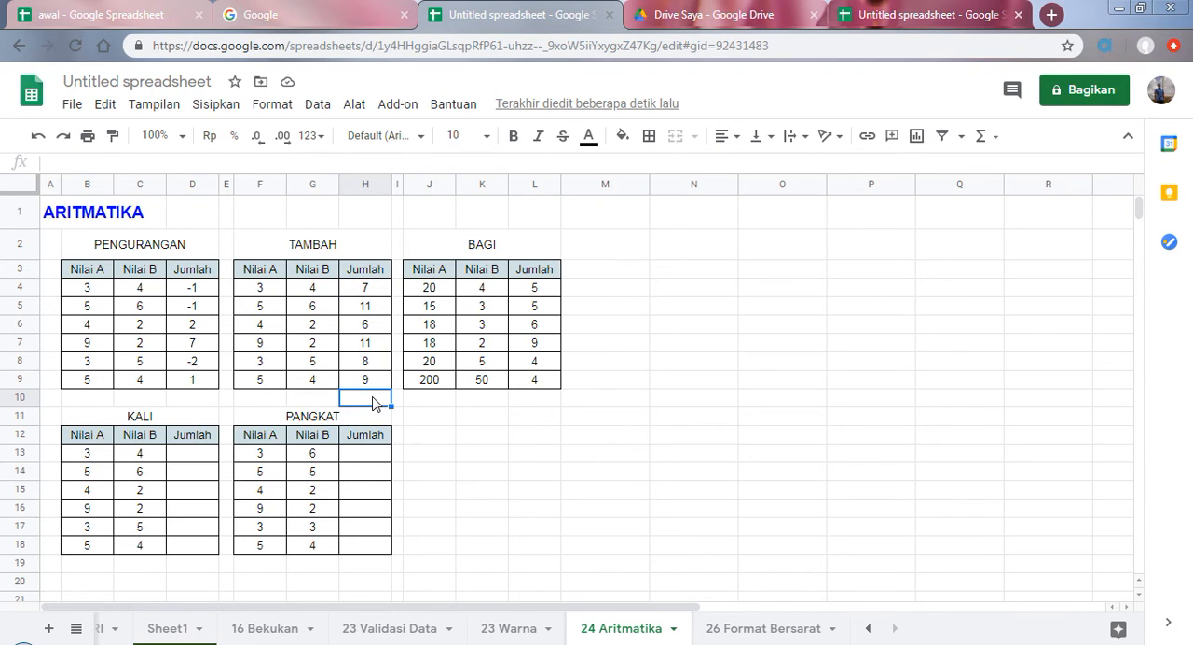
{"action": "left_click", "coordinate": [983, 136]}
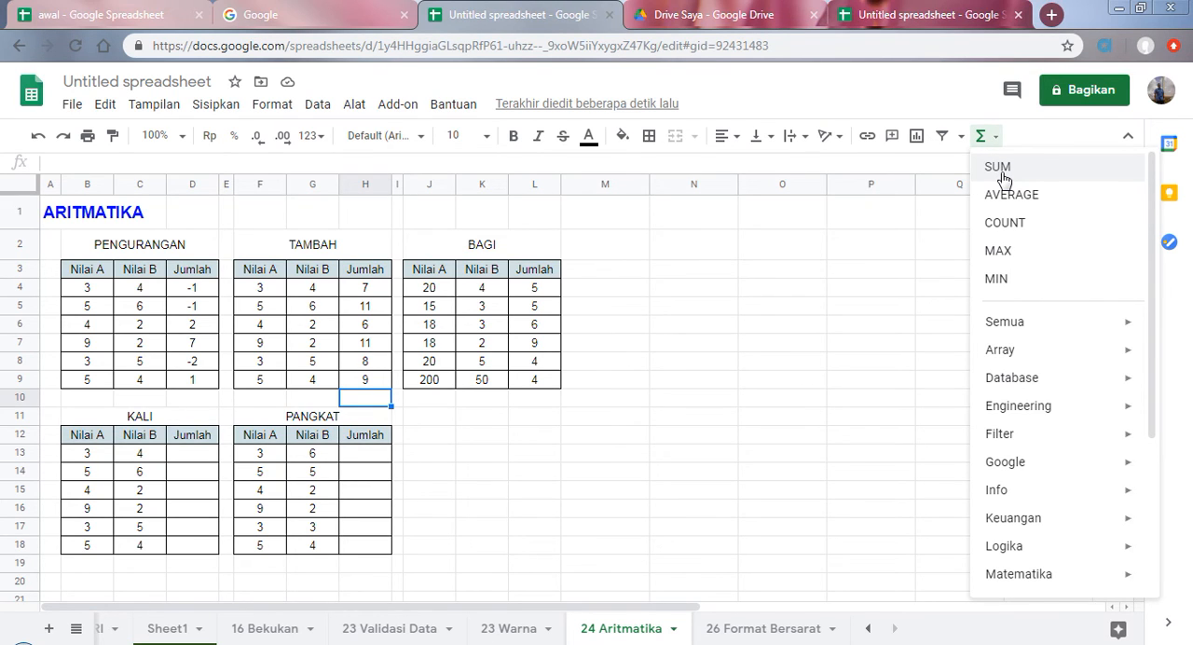
{"action": "left_click", "coordinate": [999, 167]}
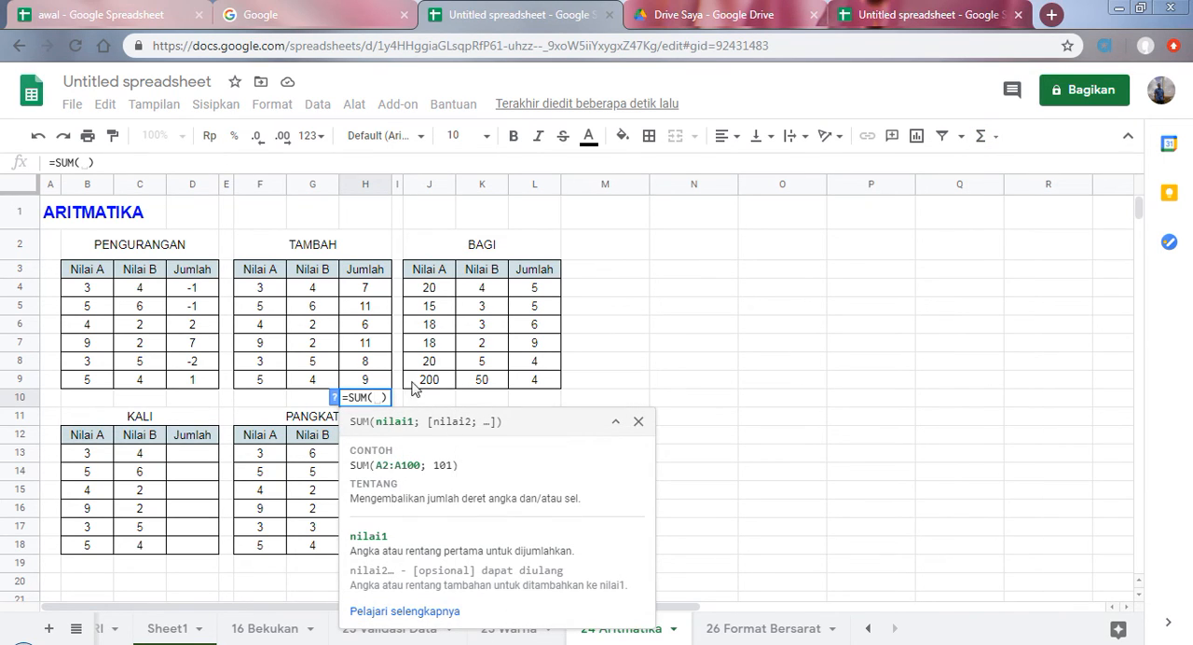
{"action": "left_click_drag", "start_coordinate": [374, 293], "coordinate": [375, 379]}
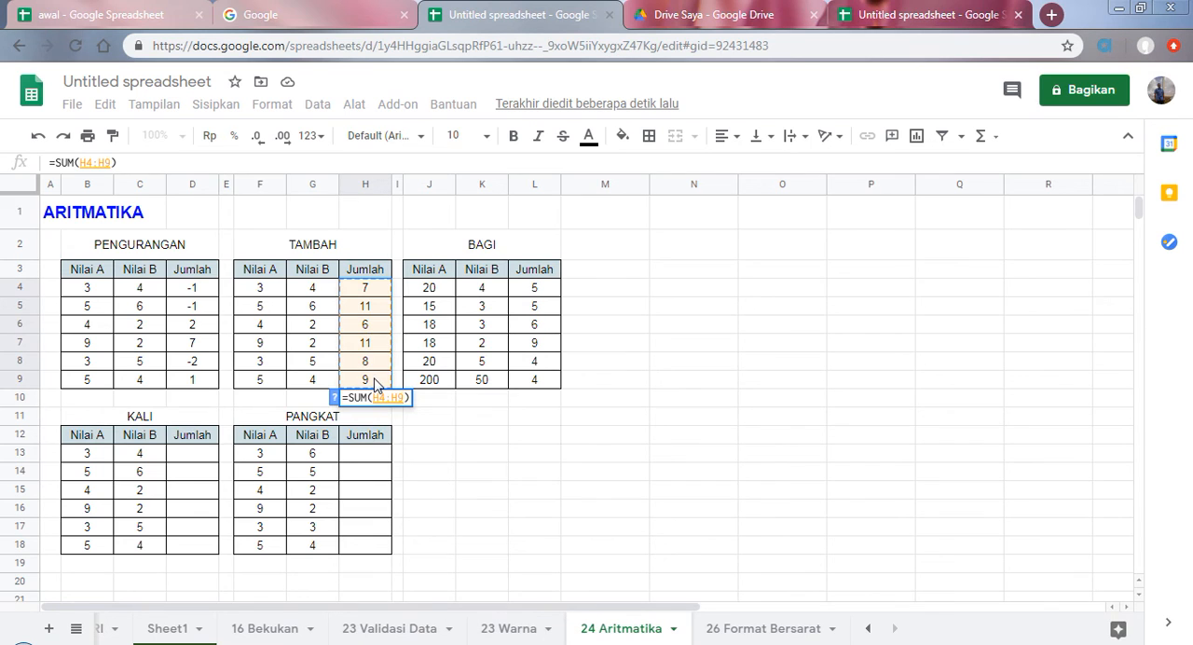
{"action": "left_click", "coordinate": [773, 643]}
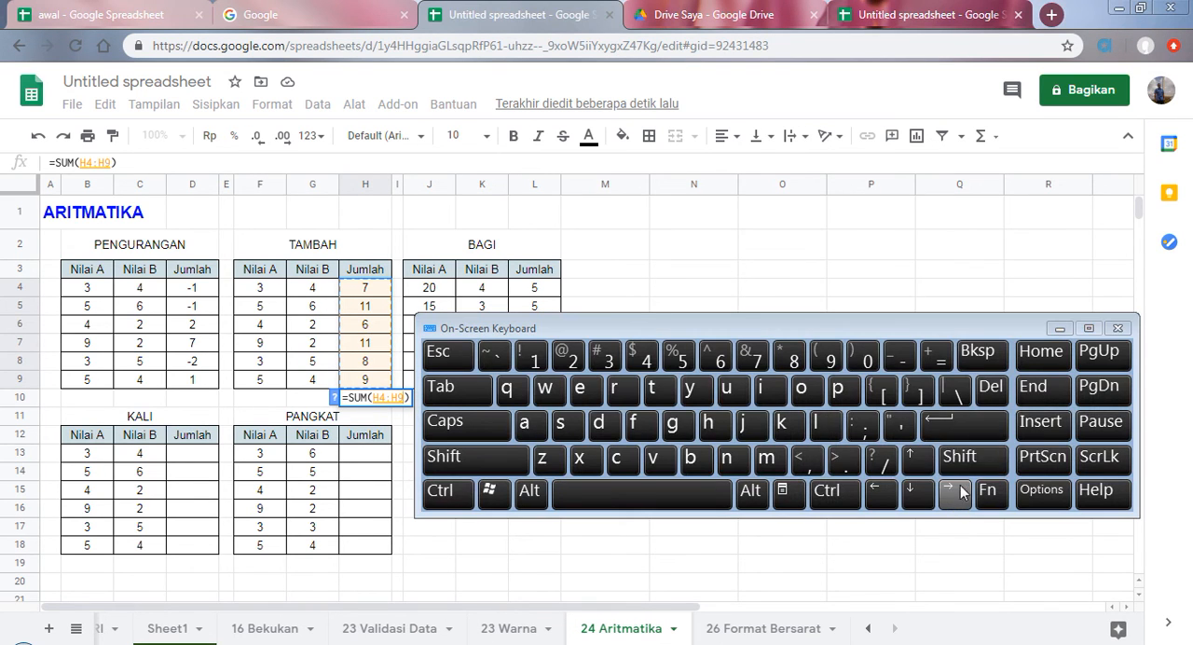
{"action": "left_click", "coordinate": [970, 431]}
{"action": "left_click_drag", "start_coordinate": [836, 324], "coordinate": [908, 183]}
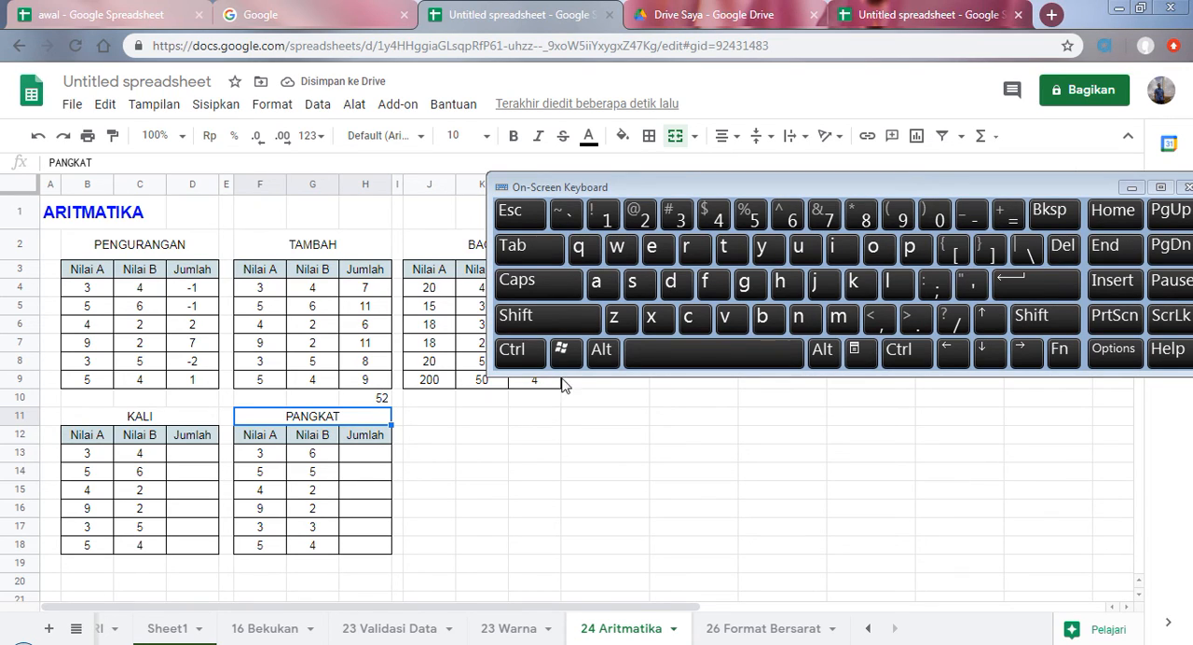
{"action": "left_click", "coordinate": [1131, 189]}
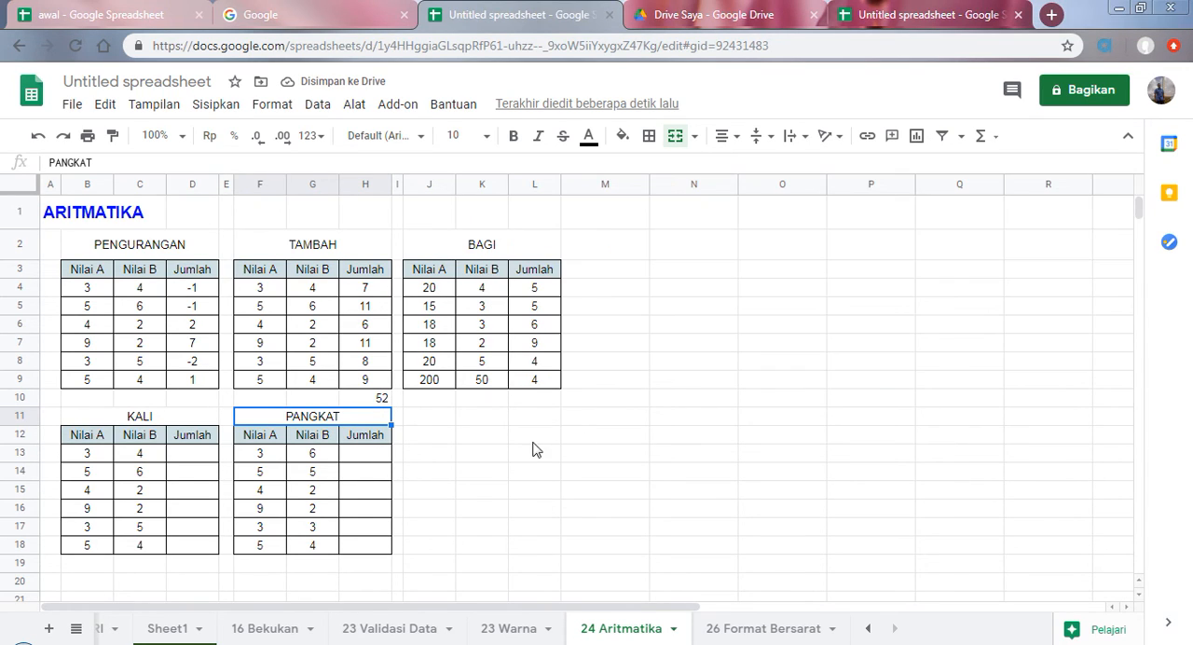
Step: Try to total H4:H9 in H10 by entering sum without a leading equals sign
{"action": "left_click", "coordinate": [377, 399]}
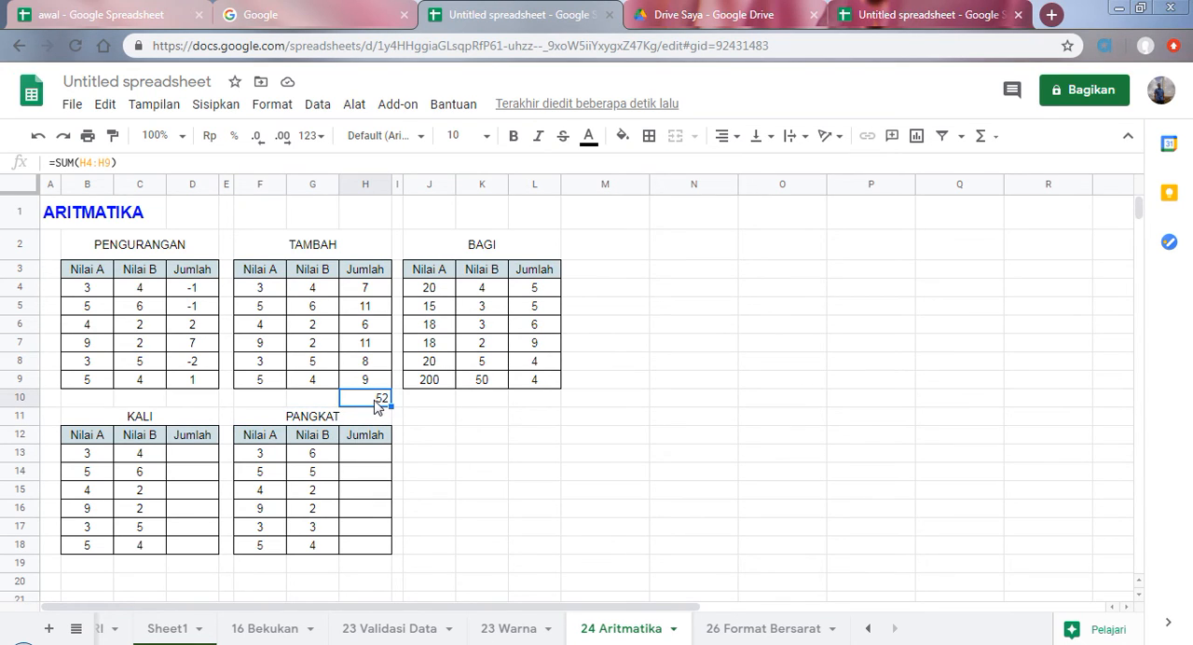
{"action": "type", "text": "s"}
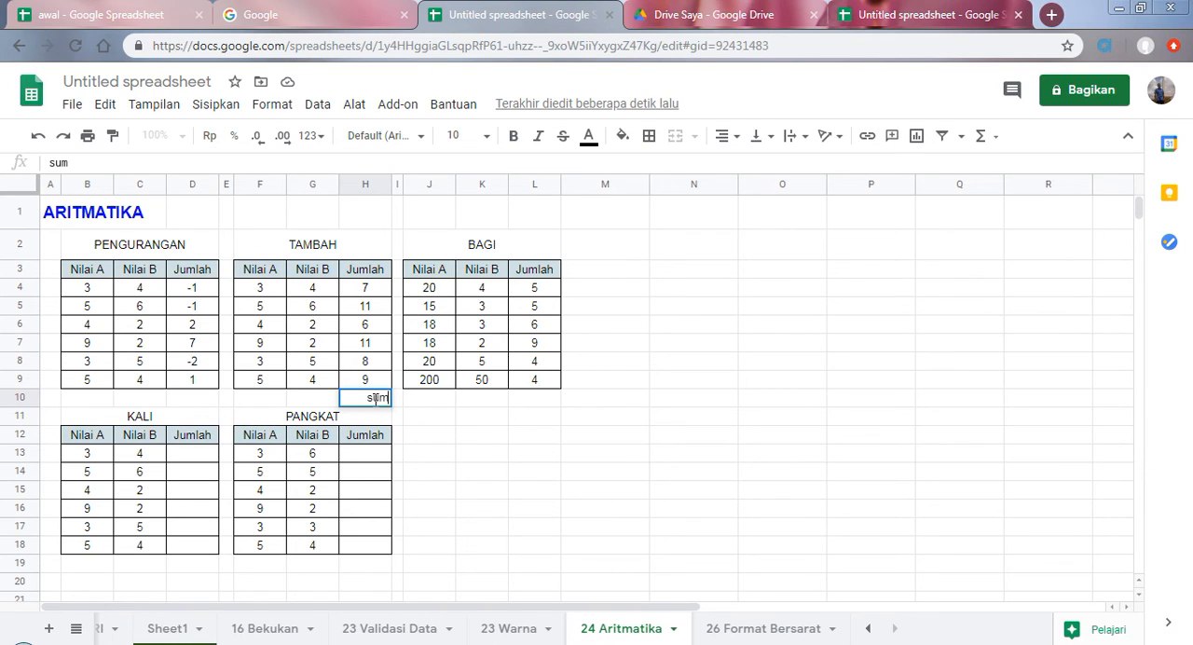
{"action": "type", "text": "um"}
{"action": "left_click_drag", "start_coordinate": [358, 298], "coordinate": [375, 382]}
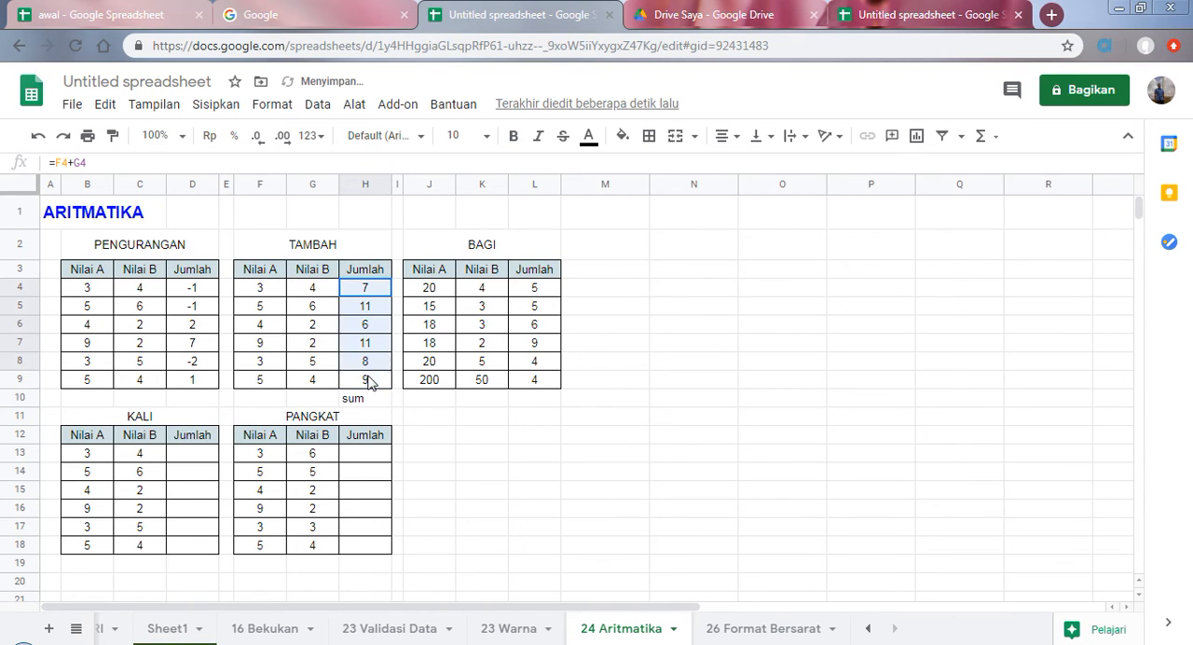
Step: Replace the plain text in H10 with the hand-entered formula =SUM(H4:H9), and check it
{"action": "left_click", "coordinate": [370, 405]}
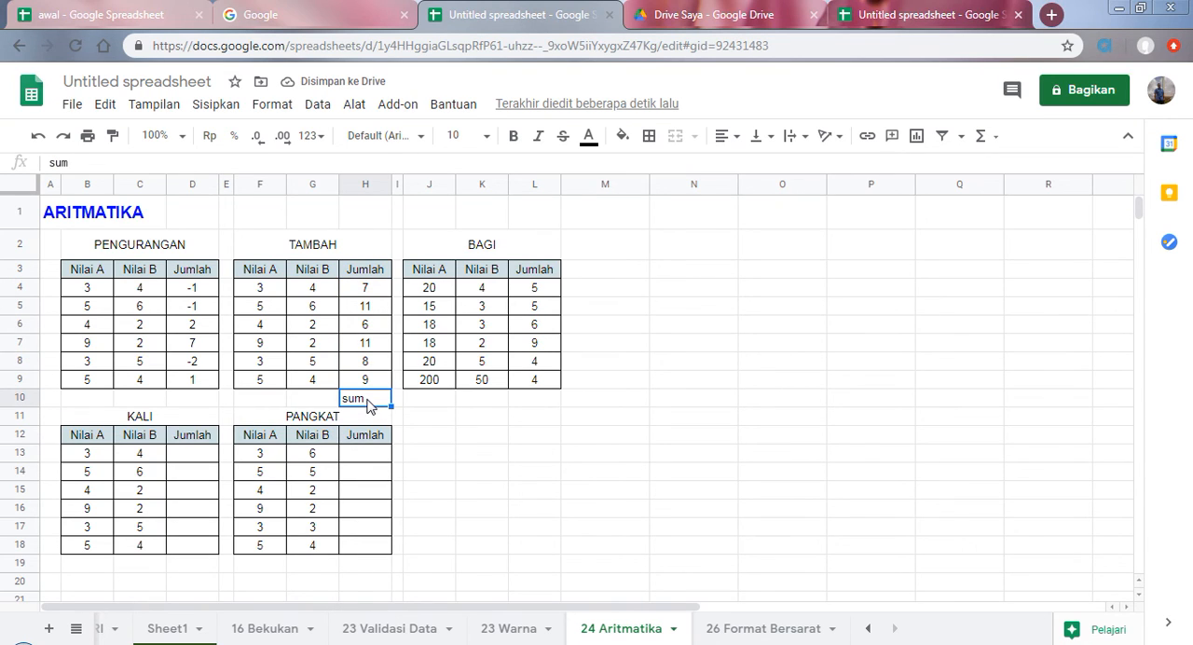
{"action": "type", "text": "="}
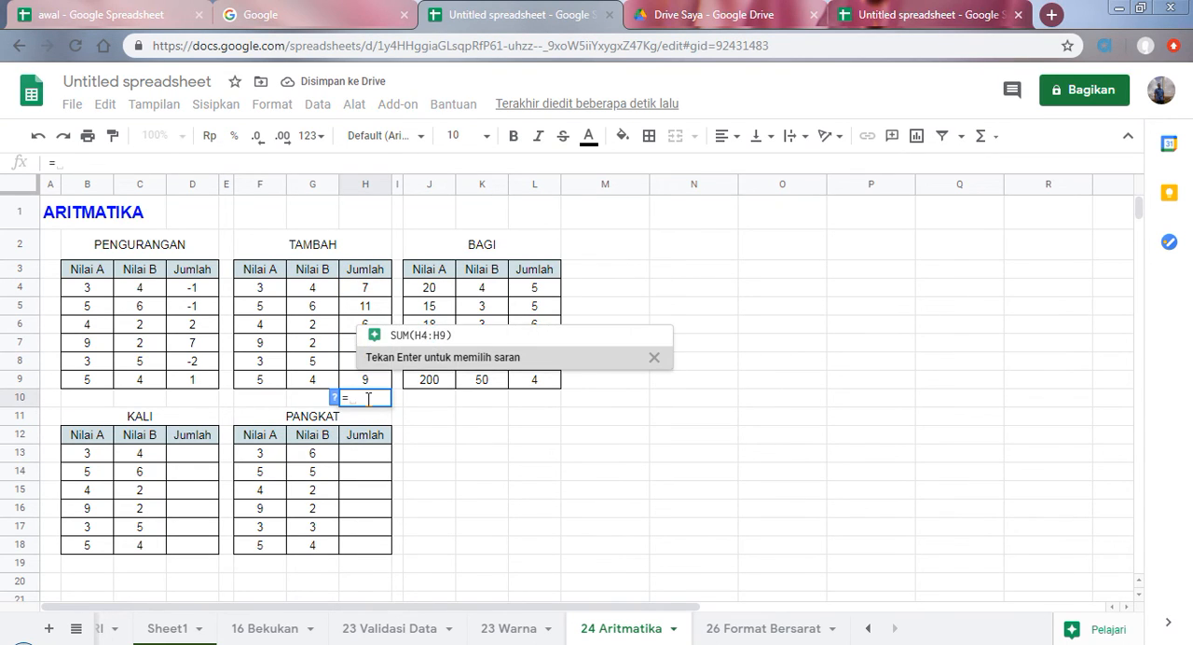
{"action": "type", "text": "su"}
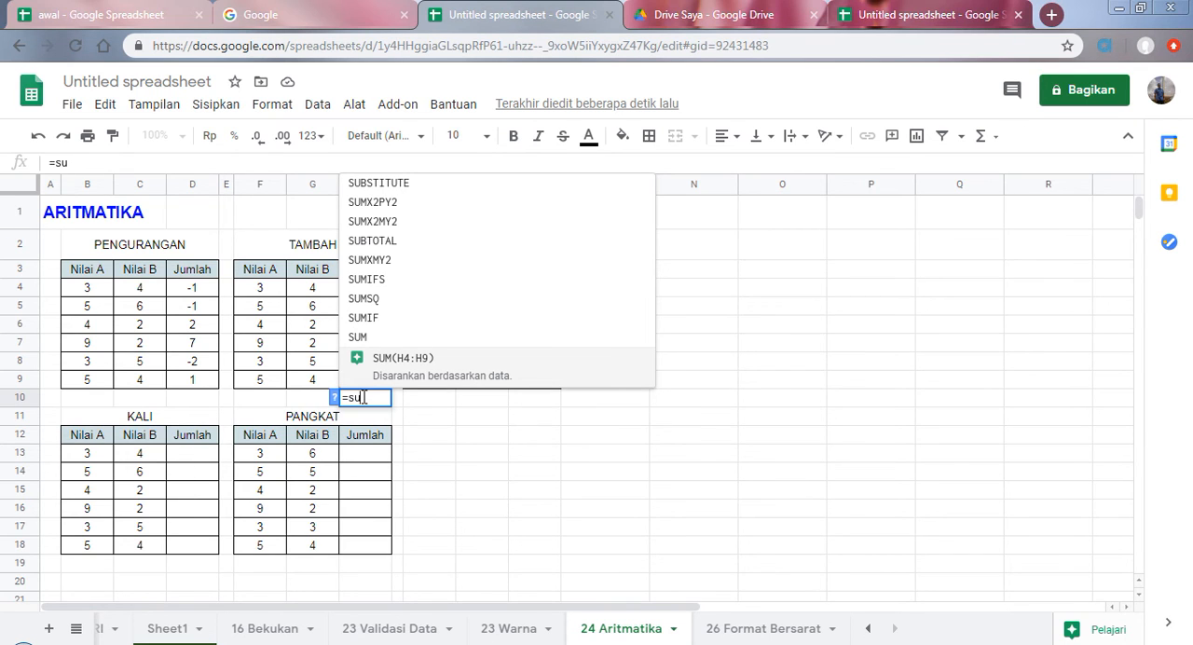
{"action": "left_click", "coordinate": [365, 339]}
{"action": "left_click_drag", "start_coordinate": [373, 296], "coordinate": [379, 384]}
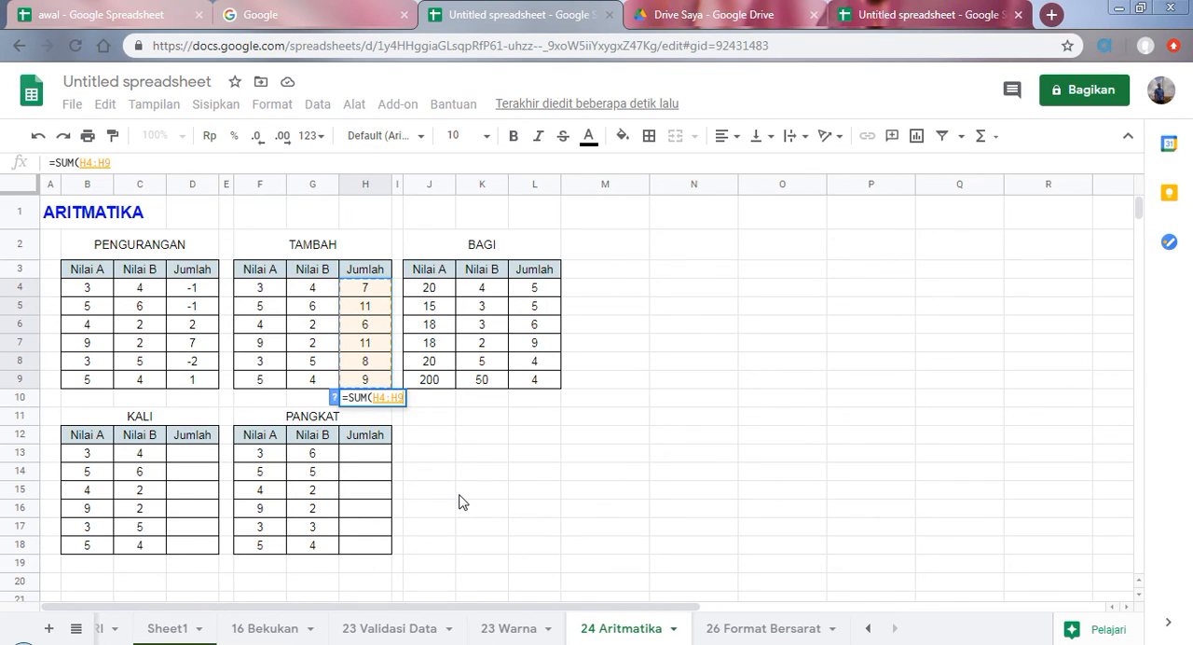
{"action": "left_click", "coordinate": [774, 644]}
{"action": "left_click", "coordinate": [1023, 294]}
{"action": "left_click", "coordinate": [371, 399]}
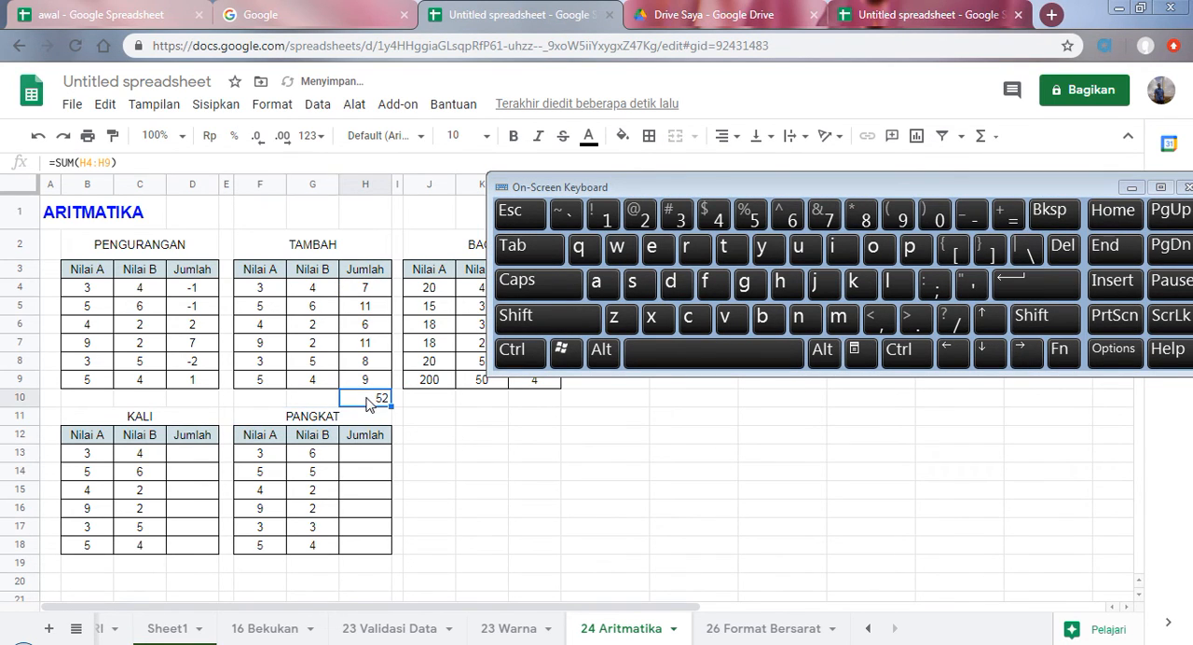
Step: Place the SUM of H4:H9 from the Explore summary into cell N12, and check its formula
{"action": "left_click", "coordinate": [1130, 189]}
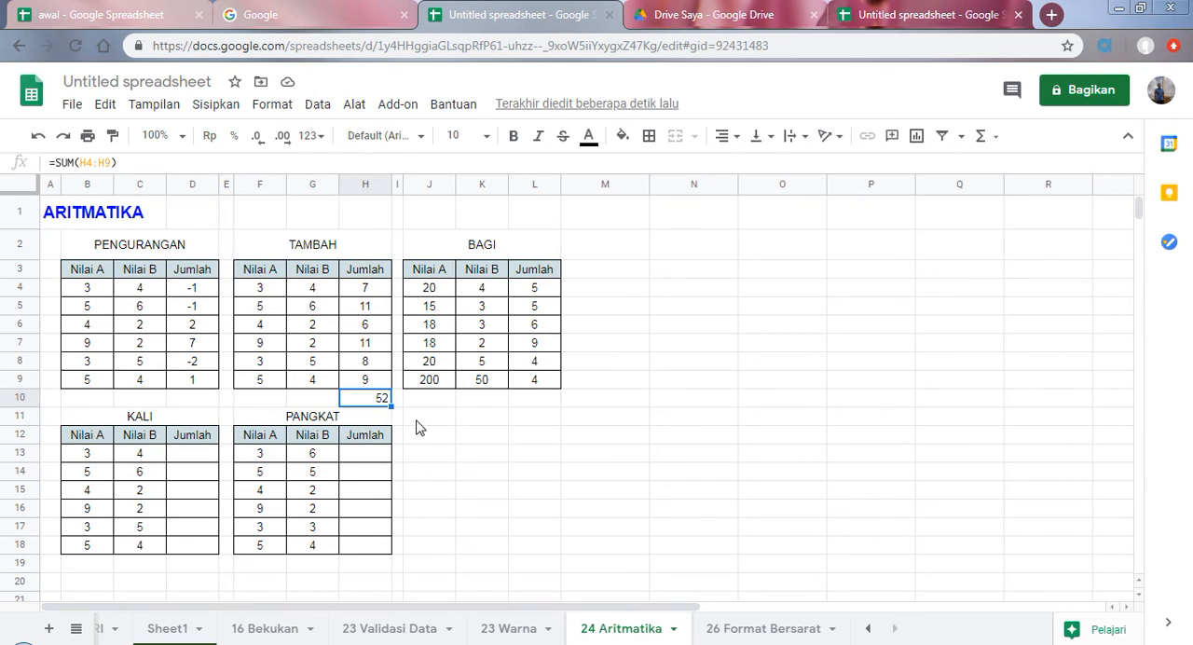
{"action": "left_click", "coordinate": [366, 288]}
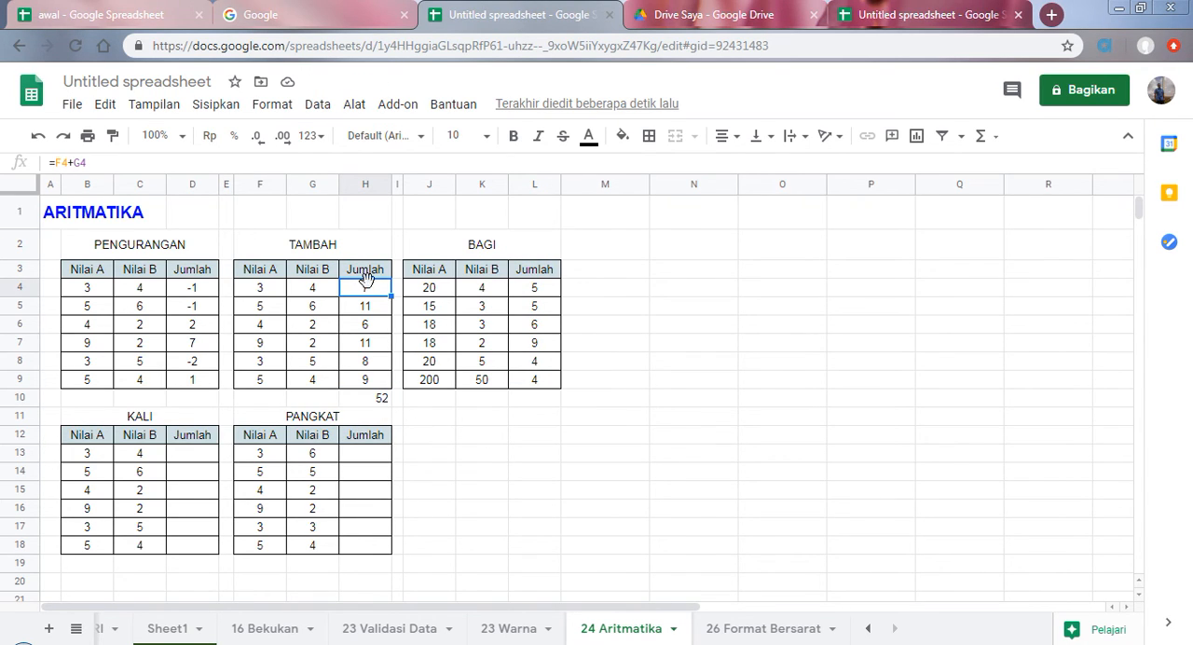
{"action": "left_click_drag", "start_coordinate": [368, 293], "coordinate": [380, 385]}
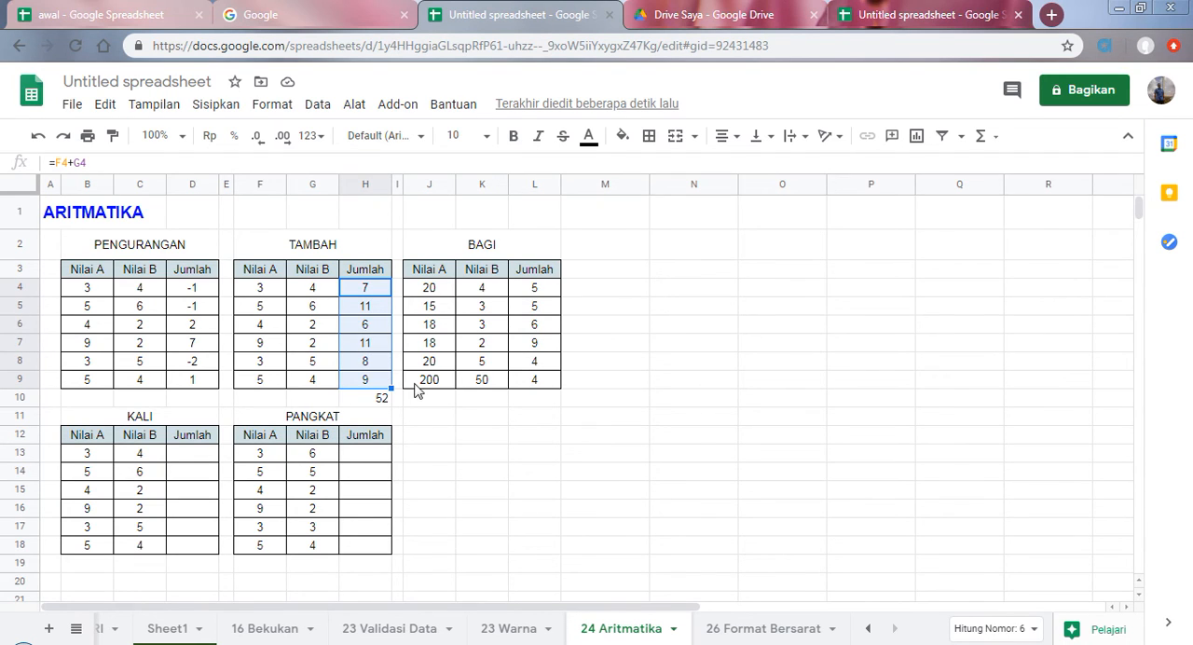
{"action": "left_click", "coordinate": [1108, 632]}
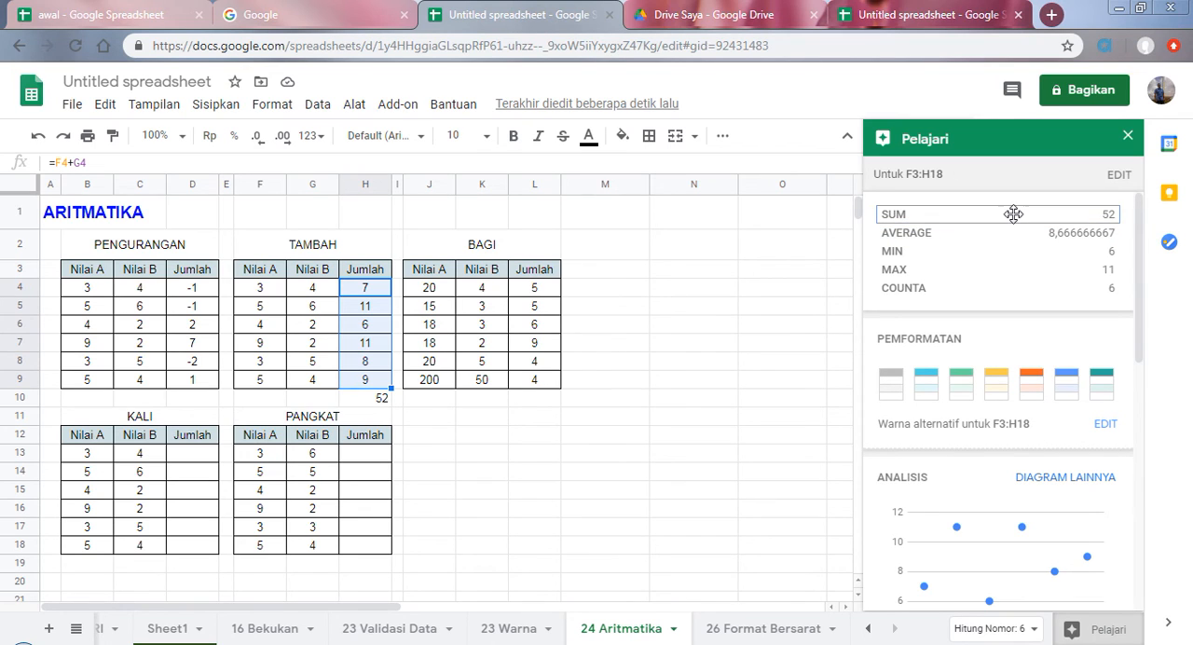
{"action": "left_click_drag", "start_coordinate": [997, 216], "coordinate": [661, 435]}
{"action": "left_click", "coordinate": [685, 491]}
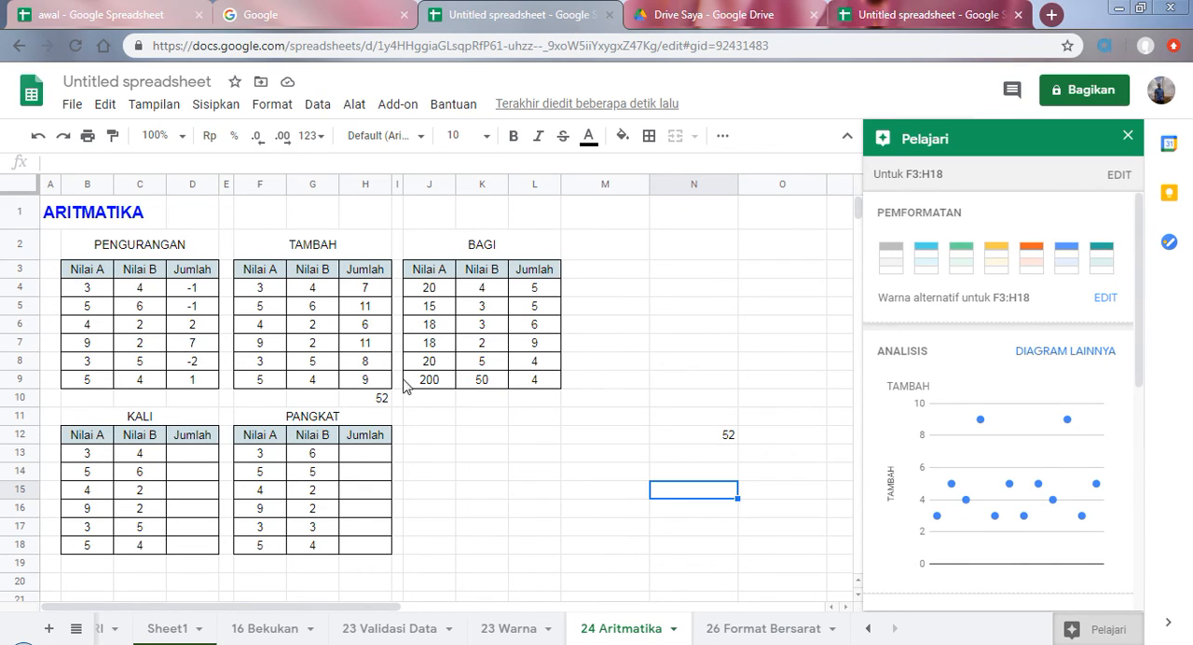
{"action": "left_click", "coordinate": [692, 438]}
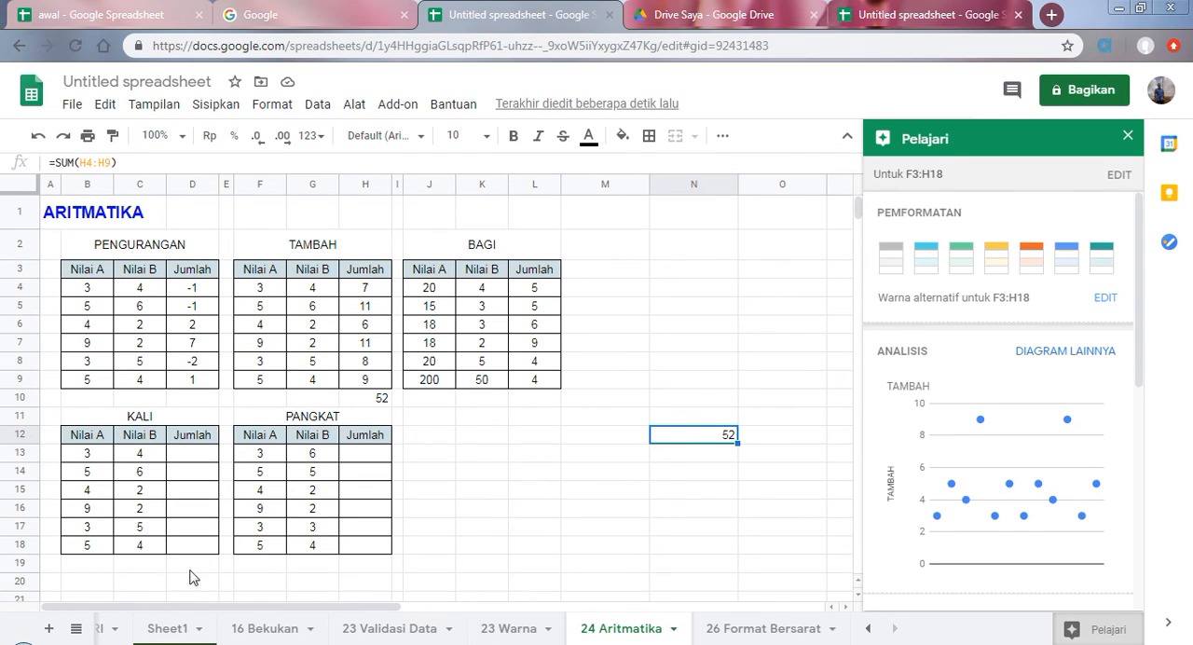
Step: Close the Explore summary, locate topic 26 on conditional formatting in the MATERI sheet, and go to the 26 Format Bersarat sheet
{"action": "left_click", "coordinate": [162, 630]}
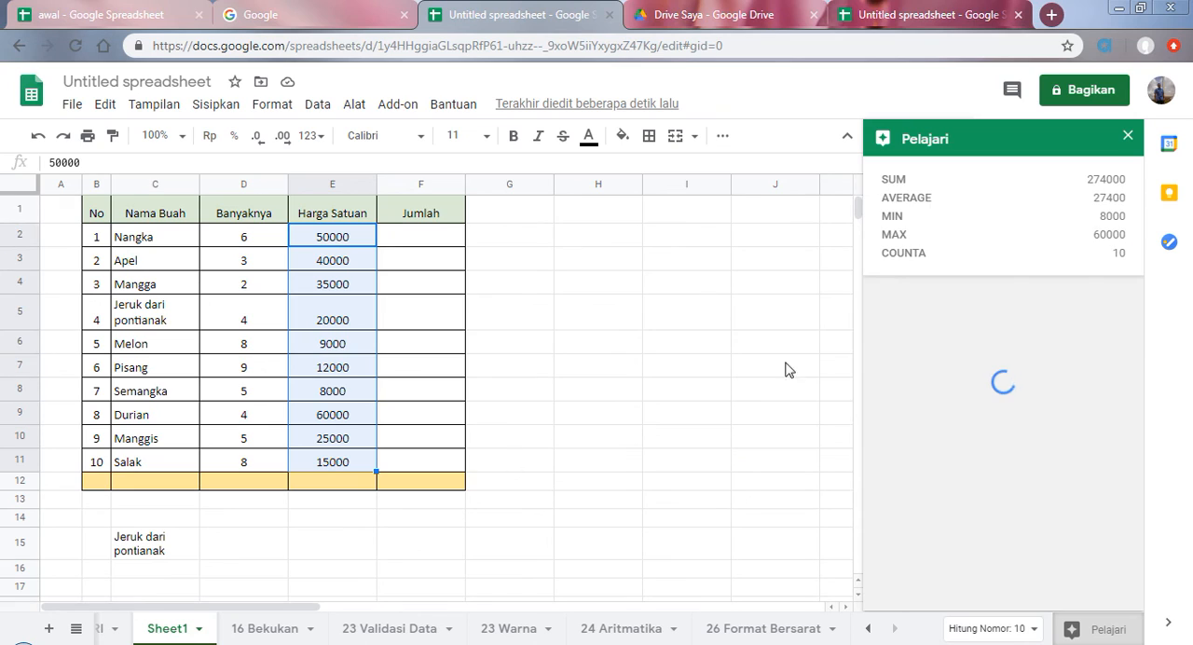
{"action": "left_click", "coordinate": [1128, 135]}
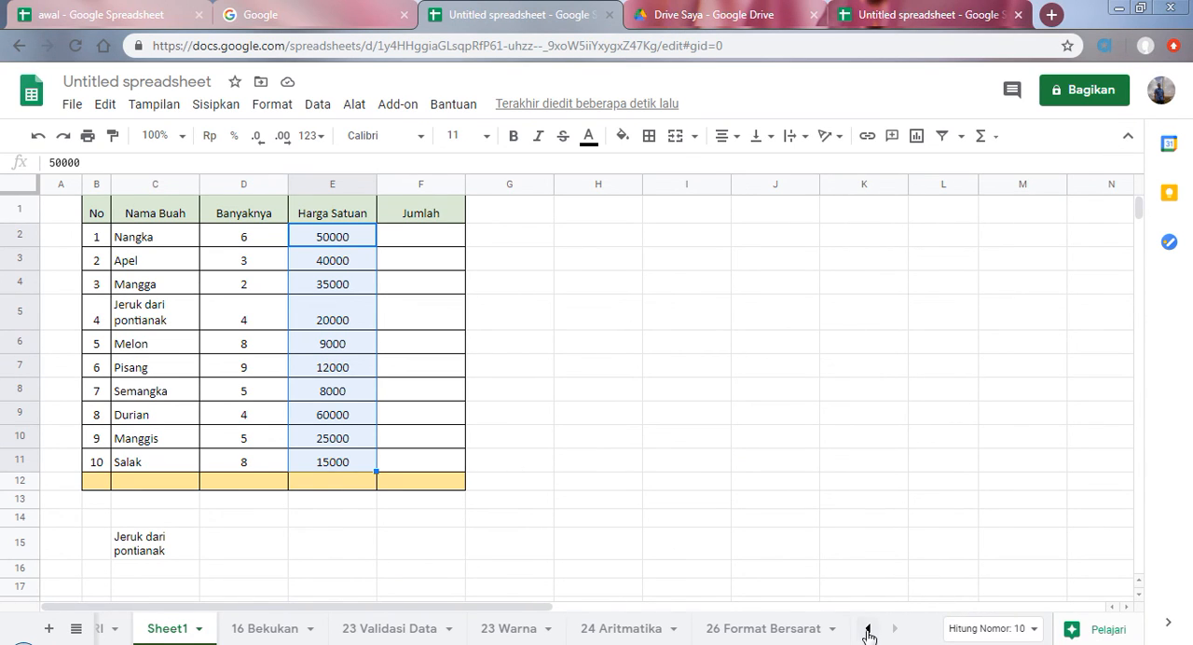
{"action": "left_click", "coordinate": [868, 631]}
{"action": "left_click", "coordinate": [107, 635]}
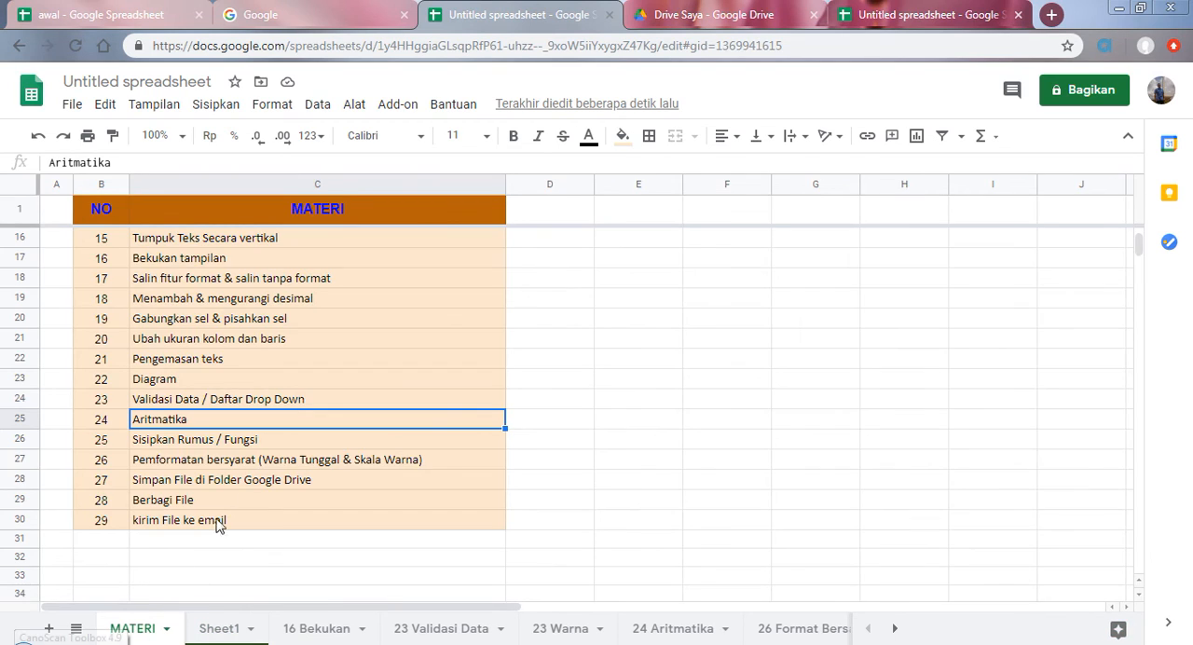
{"action": "left_click", "coordinate": [186, 442]}
{"action": "left_click", "coordinate": [187, 462]}
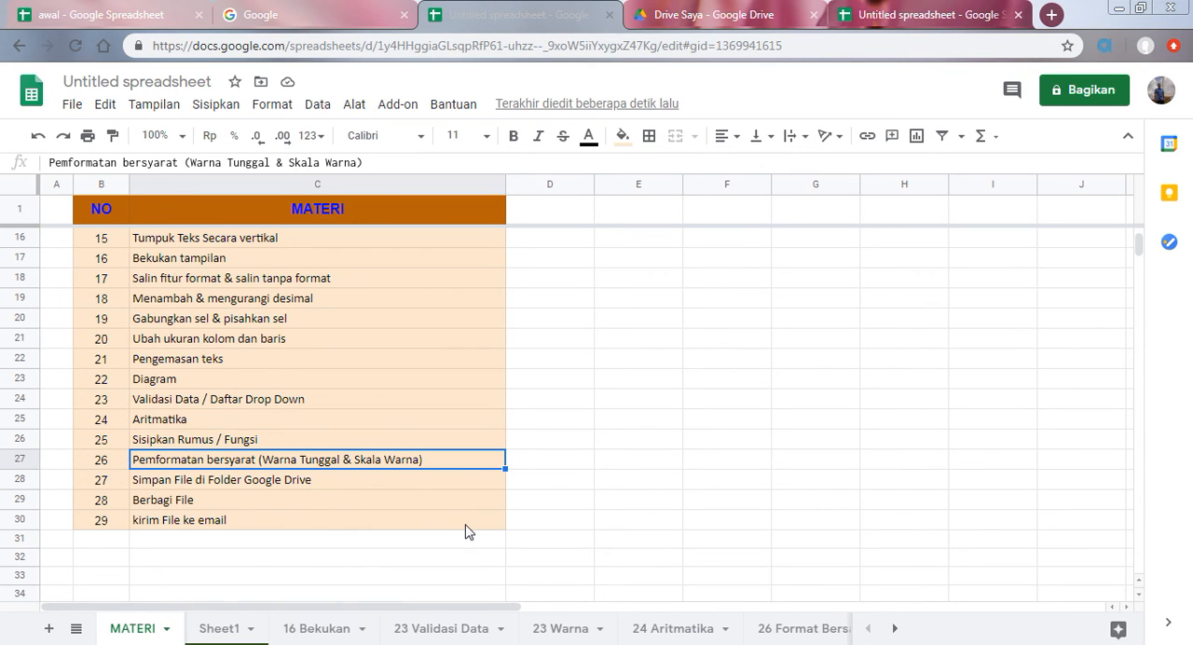
{"action": "left_click", "coordinate": [804, 629]}
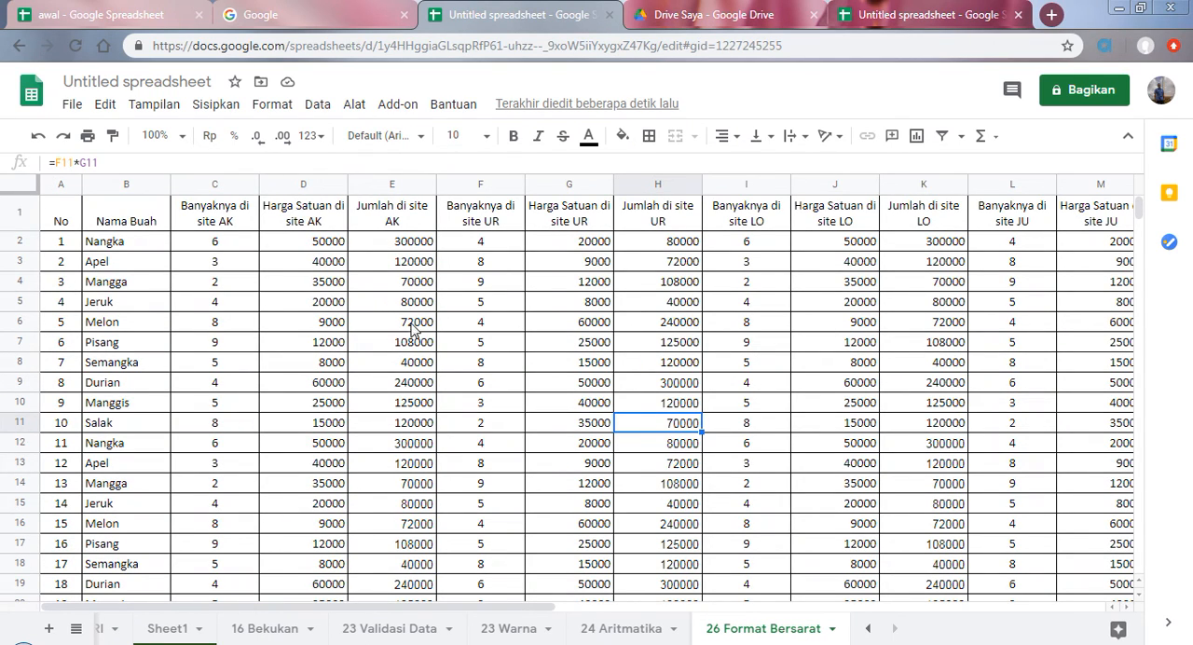
{"action": "left_click_drag", "start_coordinate": [392, 244], "coordinate": [434, 543]}
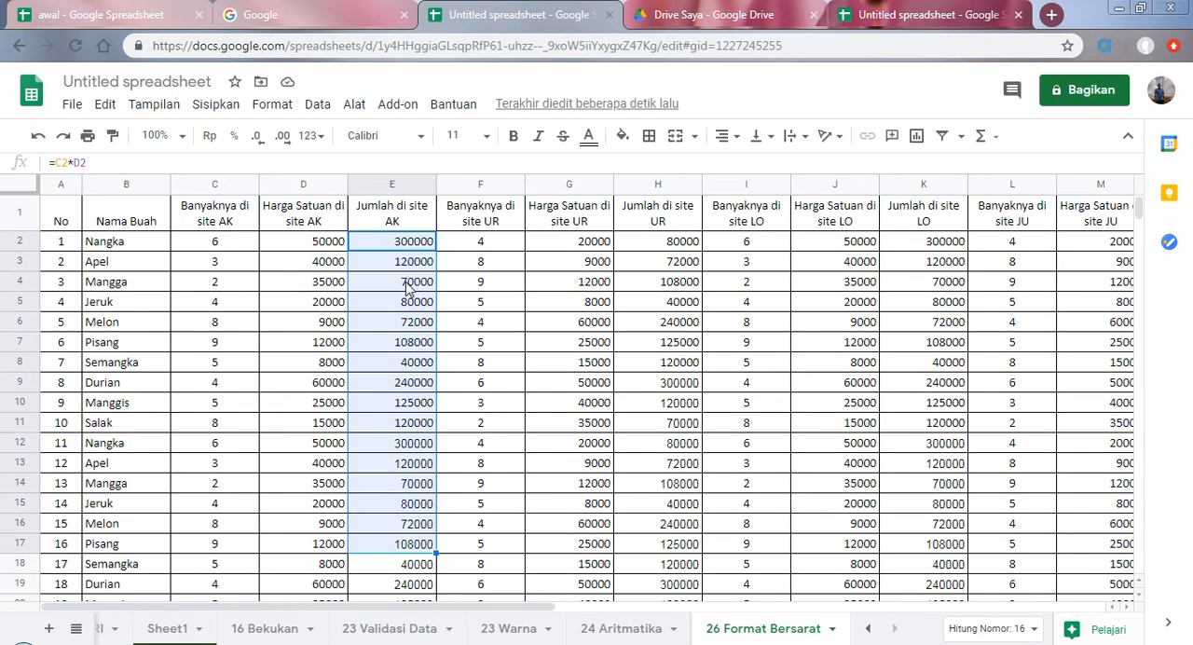
{"action": "left_click", "coordinate": [274, 105]}
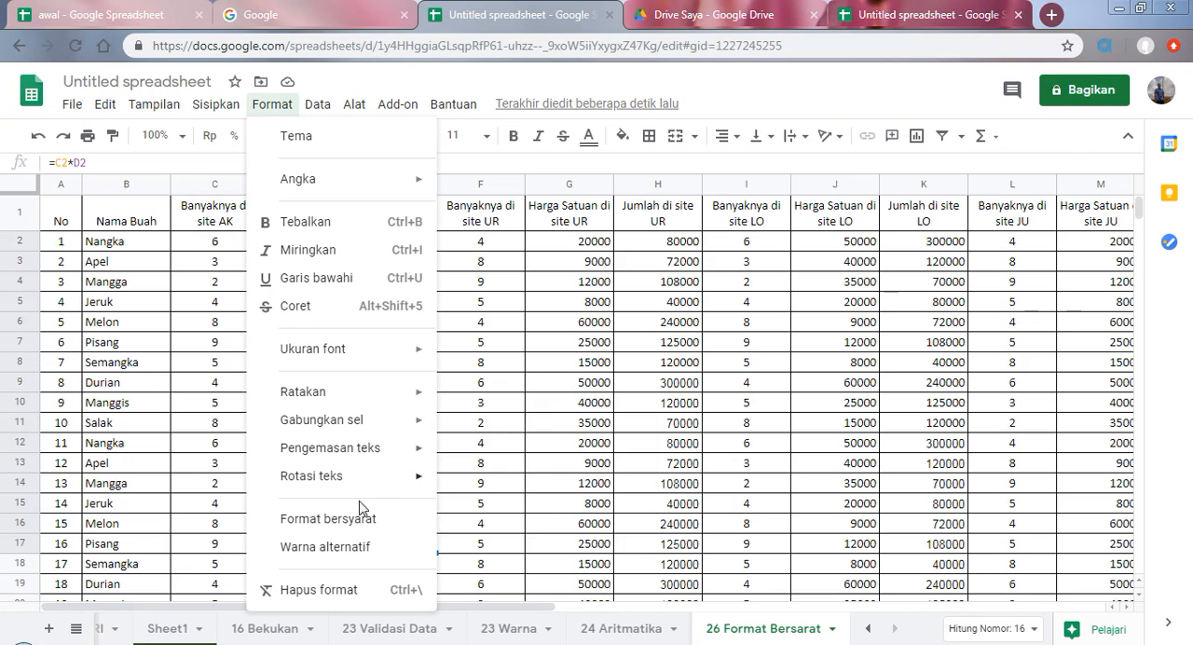
{"action": "left_click", "coordinate": [330, 519]}
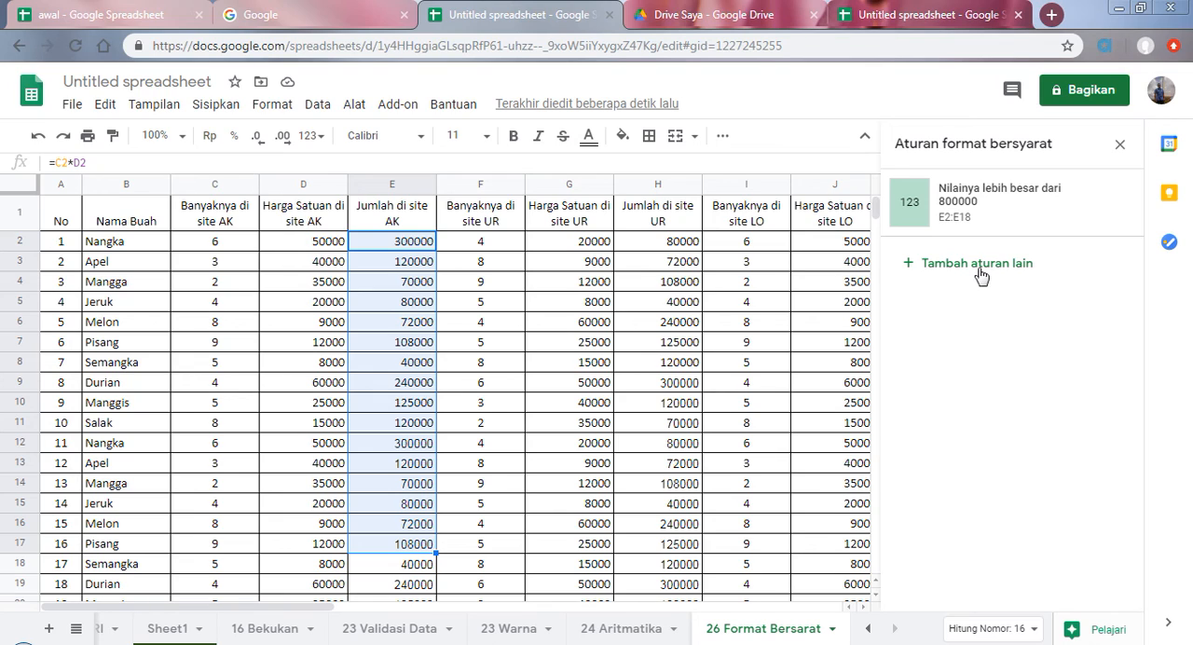
{"action": "left_click", "coordinate": [1102, 632]}
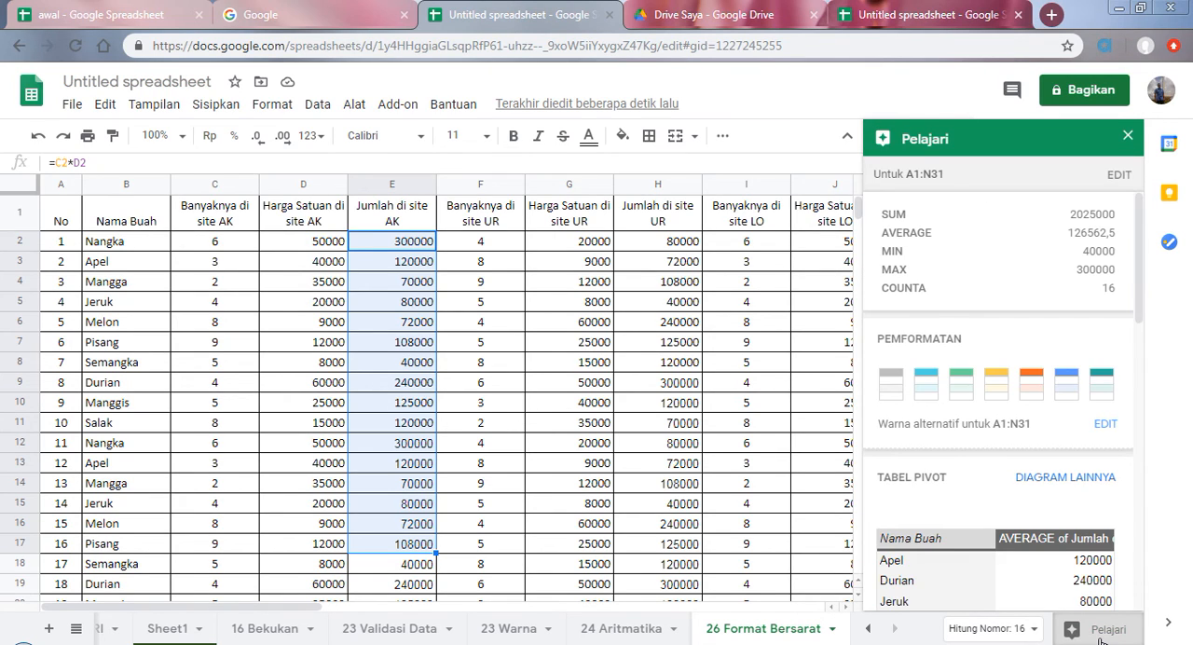
{"action": "left_click", "coordinate": [1005, 635]}
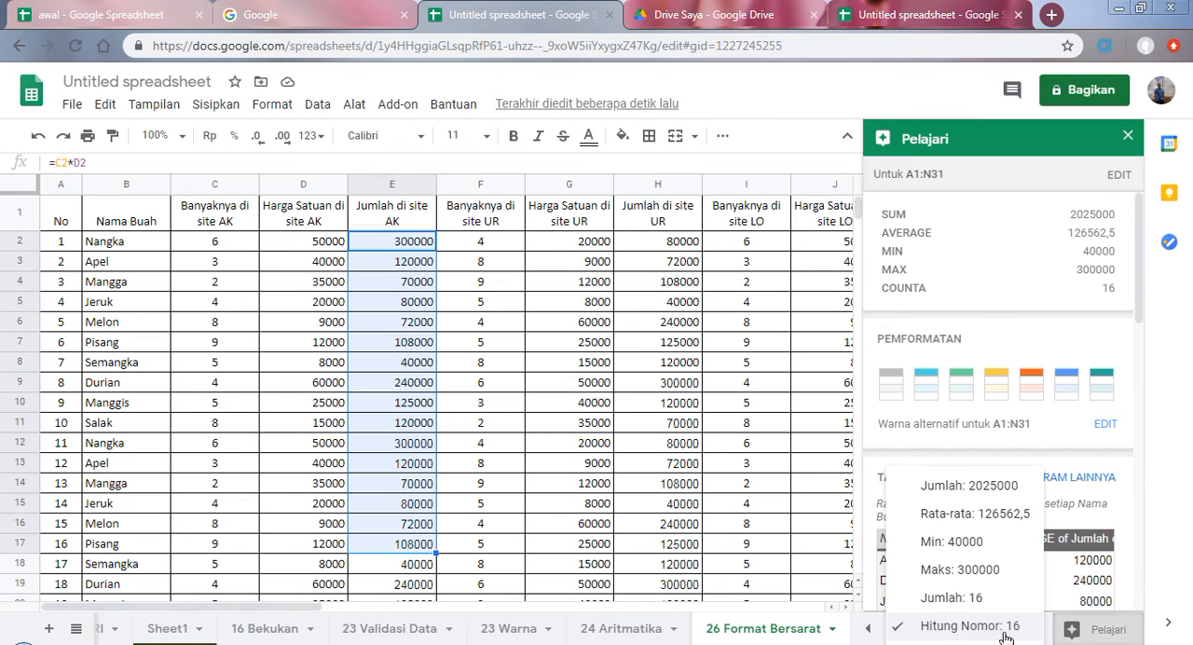
{"action": "left_click", "coordinate": [430, 496]}
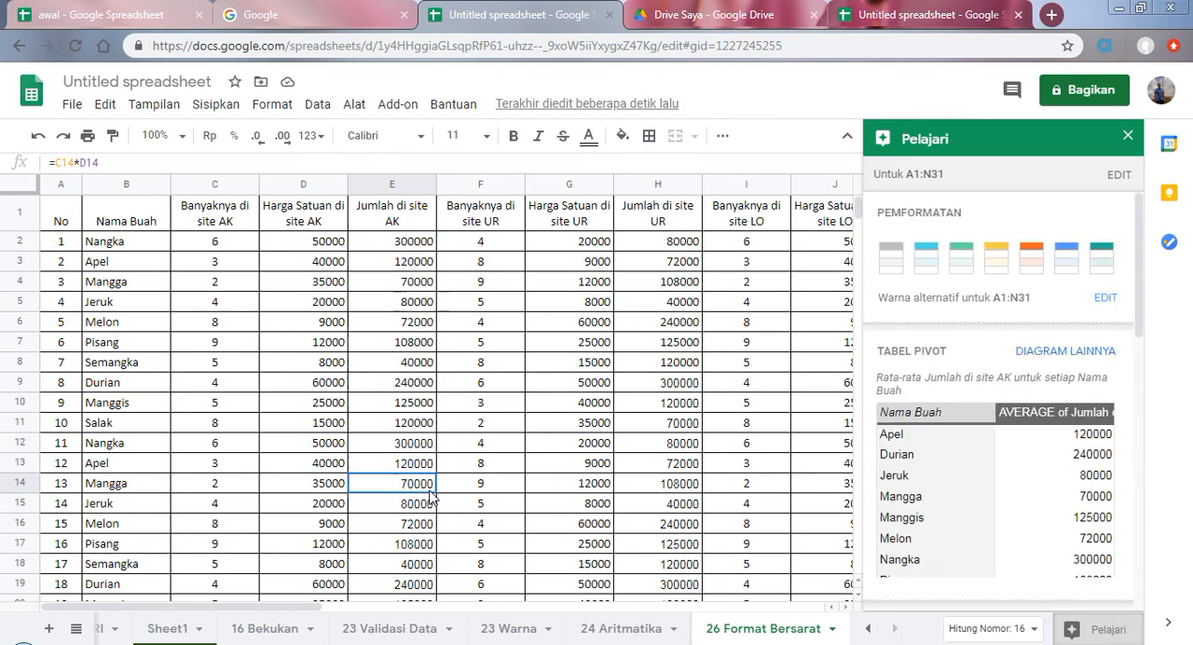
Step: Add another single-colour conditional formatting rule for the range E2:E15 in the Jumlah di site AK column
{"action": "left_click_drag", "start_coordinate": [401, 240], "coordinate": [417, 508]}
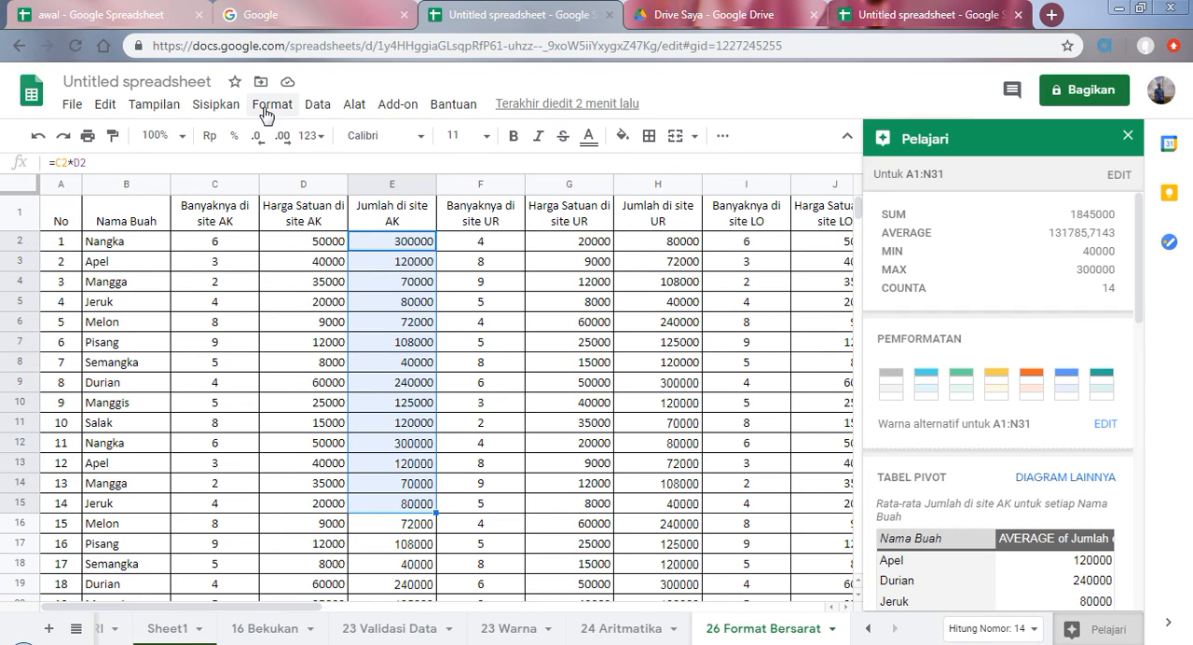
{"action": "left_click", "coordinate": [266, 110]}
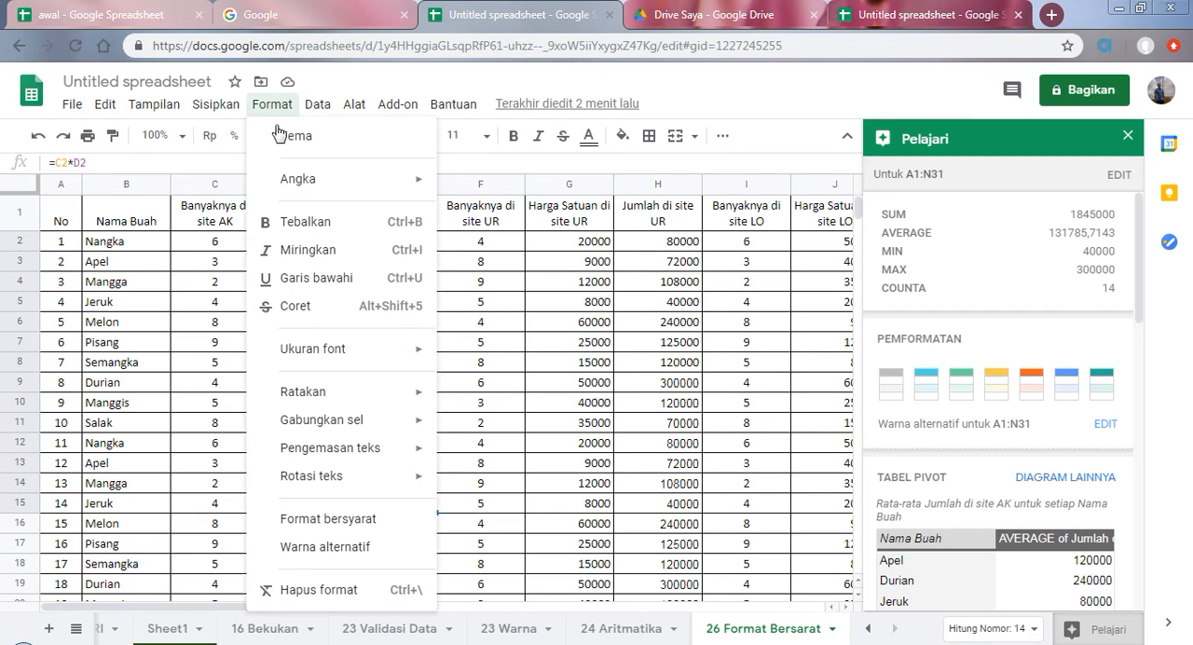
{"action": "left_click", "coordinate": [339, 528]}
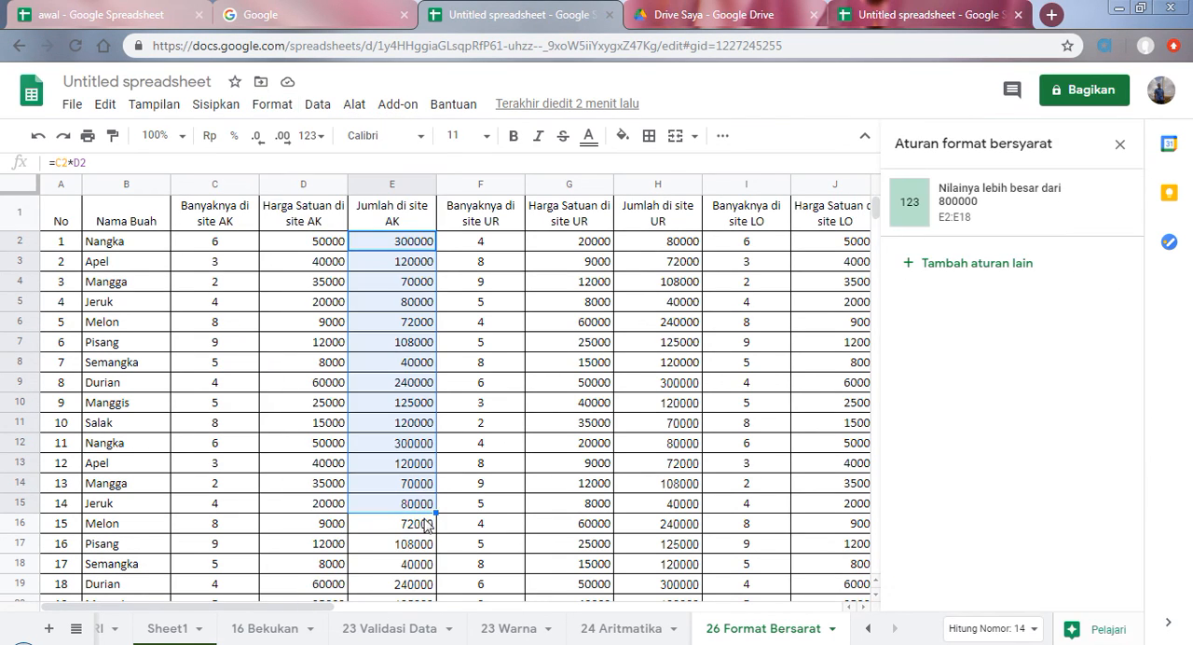
{"action": "left_click", "coordinate": [1007, 266]}
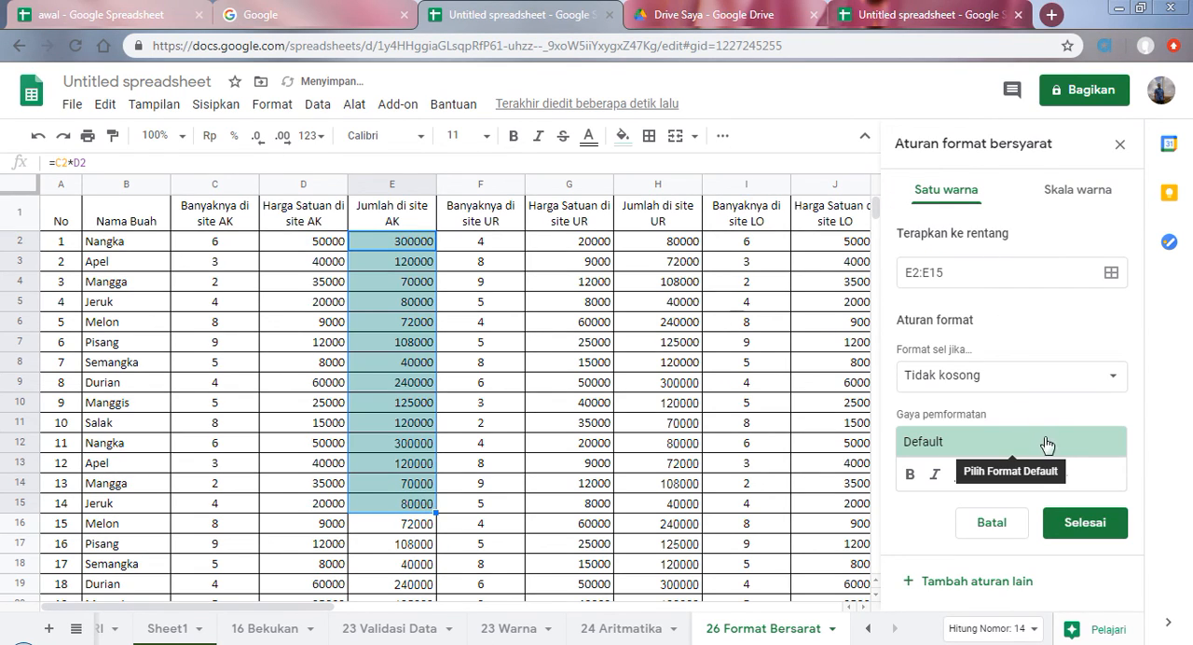
Step: Set the new rule to fill cells red when their value is less than (Kurang dari) 80000
{"action": "left_click", "coordinate": [1112, 377]}
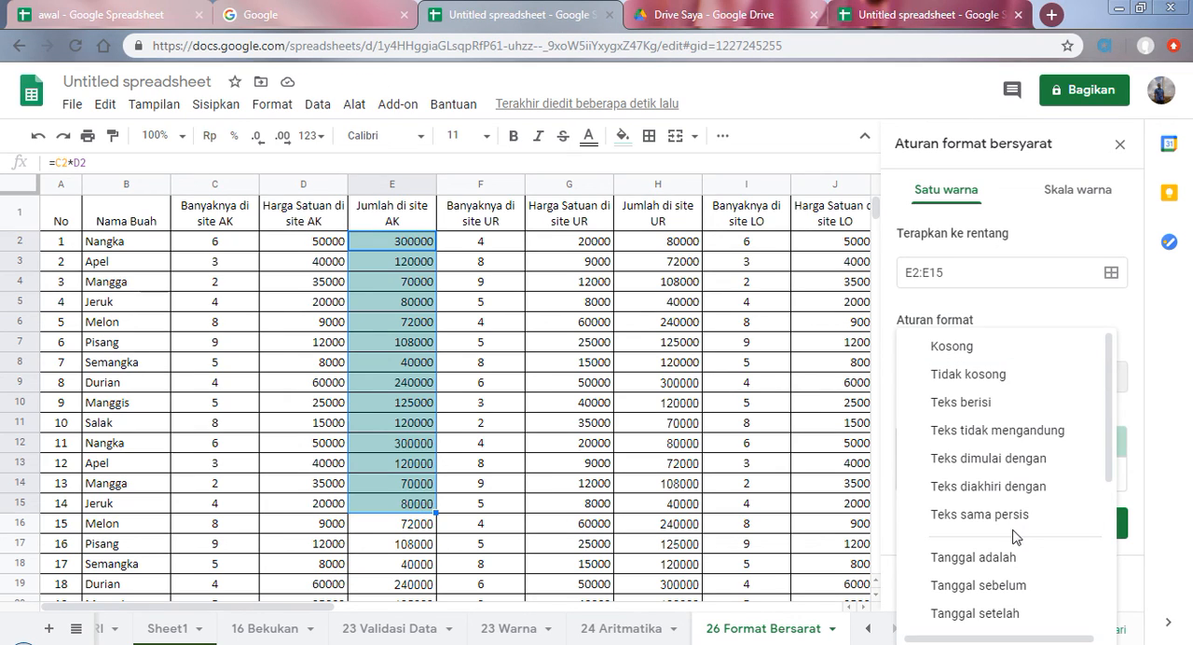
{"action": "scroll", "coordinate": [1016, 559], "scroll_direction": "down", "scroll_amount": 1}
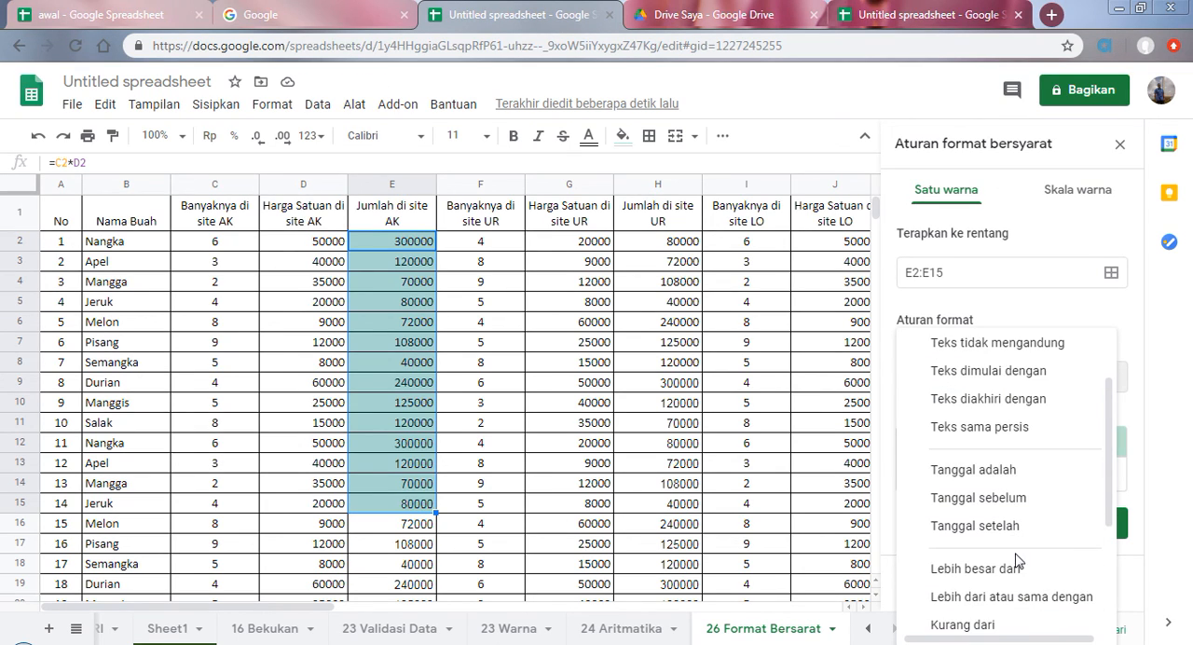
{"action": "scroll", "coordinate": [1015, 559], "scroll_direction": "down", "scroll_amount": 1}
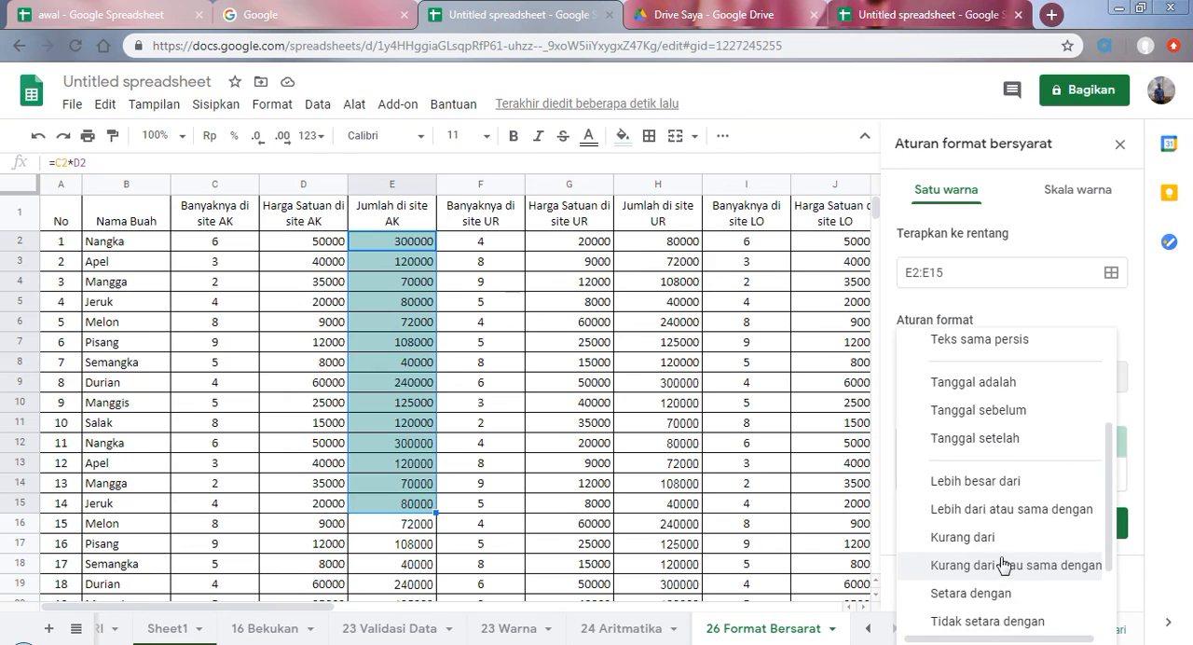
{"action": "left_click", "coordinate": [962, 538]}
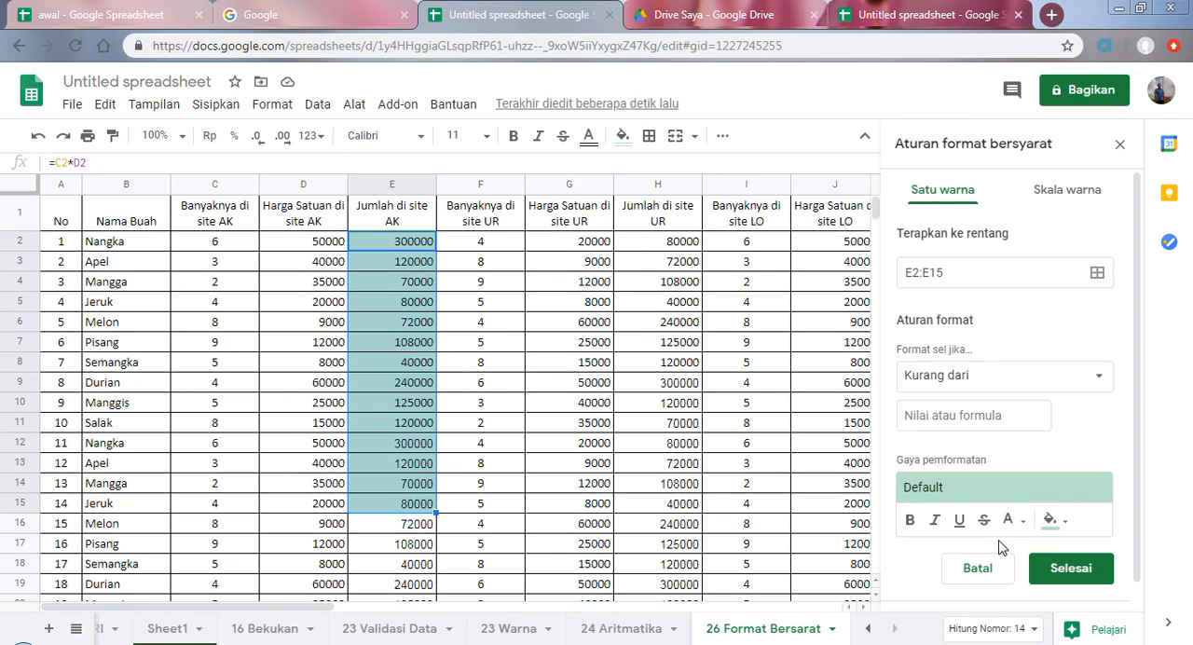
{"action": "left_click", "coordinate": [942, 413]}
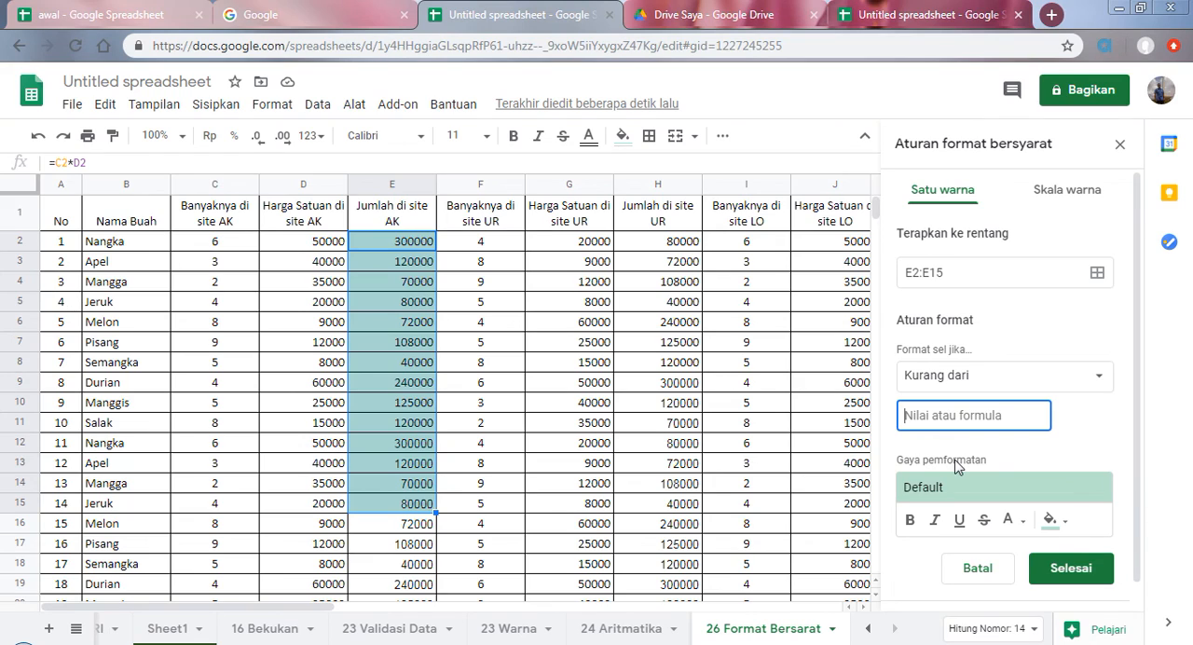
{"action": "type", "text": "80000"}
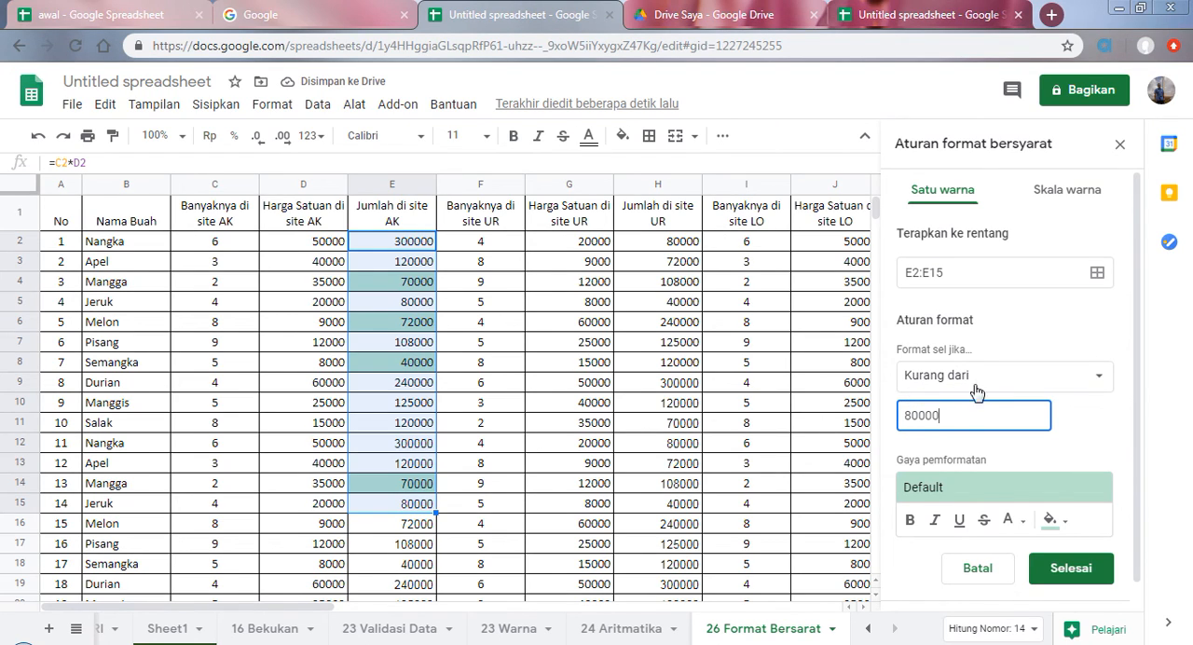
{"action": "left_click", "coordinate": [1067, 527]}
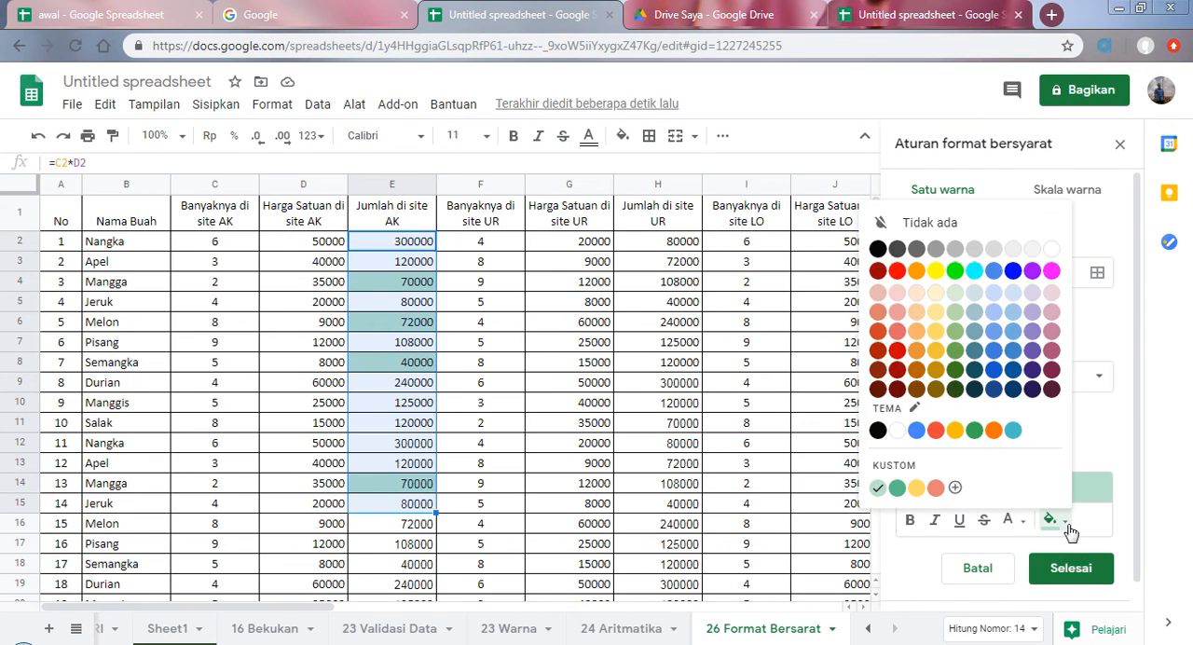
{"action": "left_click", "coordinate": [896, 270]}
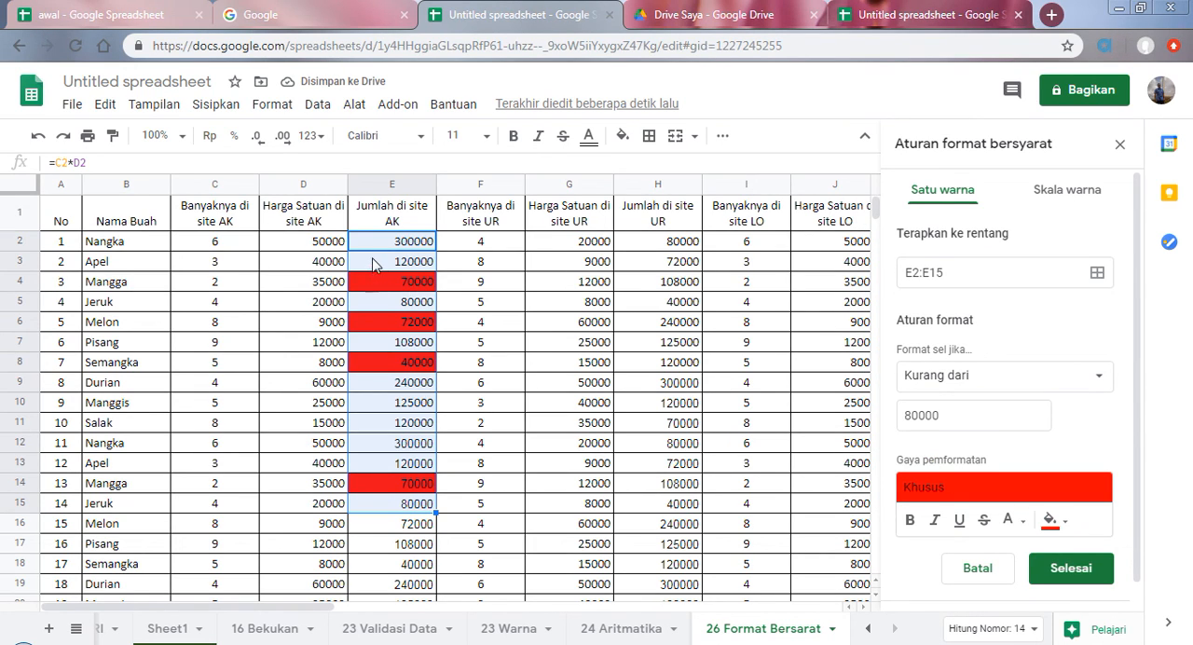
Step: Change the rule's condition to greater than (Lebih besar dari), and check which cells in column E are highlighted
{"action": "left_click", "coordinate": [1098, 376]}
{"action": "scroll", "coordinate": [1048, 401], "scroll_direction": "down", "scroll_amount": 1}
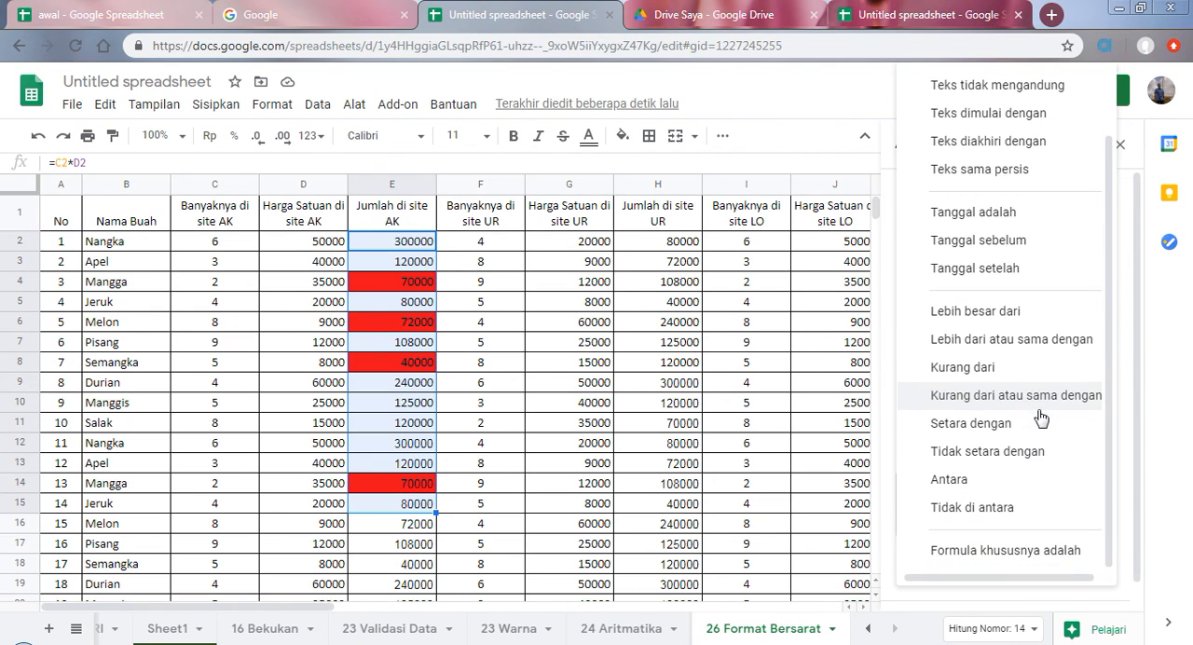
{"action": "scroll", "coordinate": [1055, 443], "scroll_direction": "up", "scroll_amount": 2}
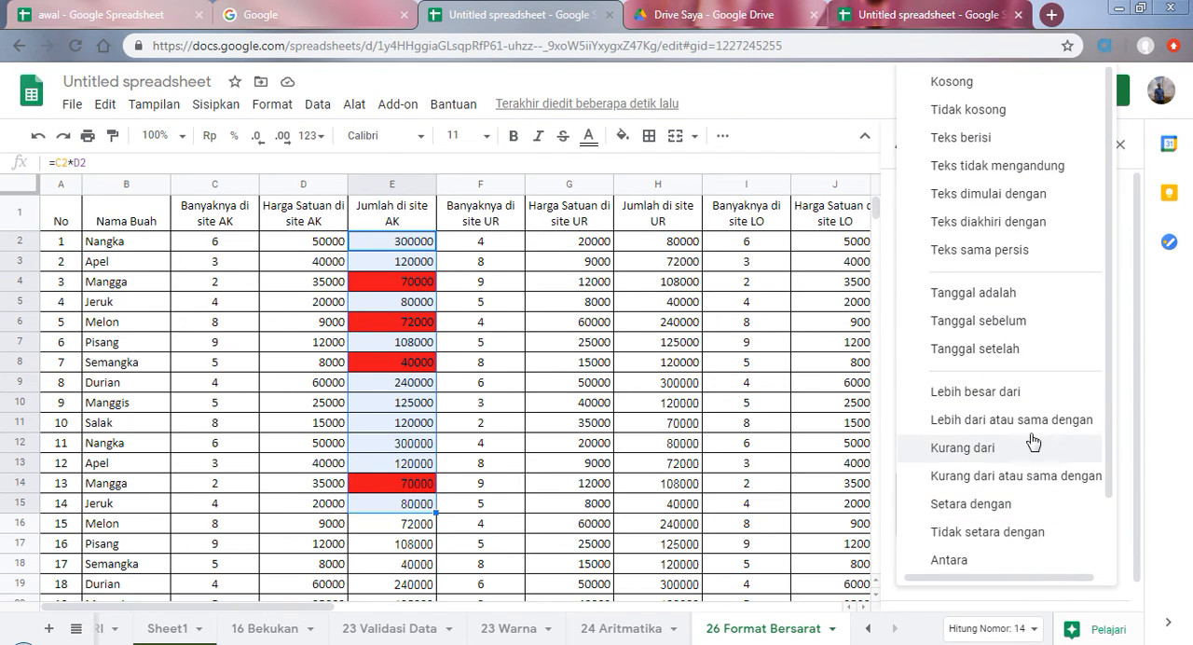
{"action": "left_click", "coordinate": [974, 393]}
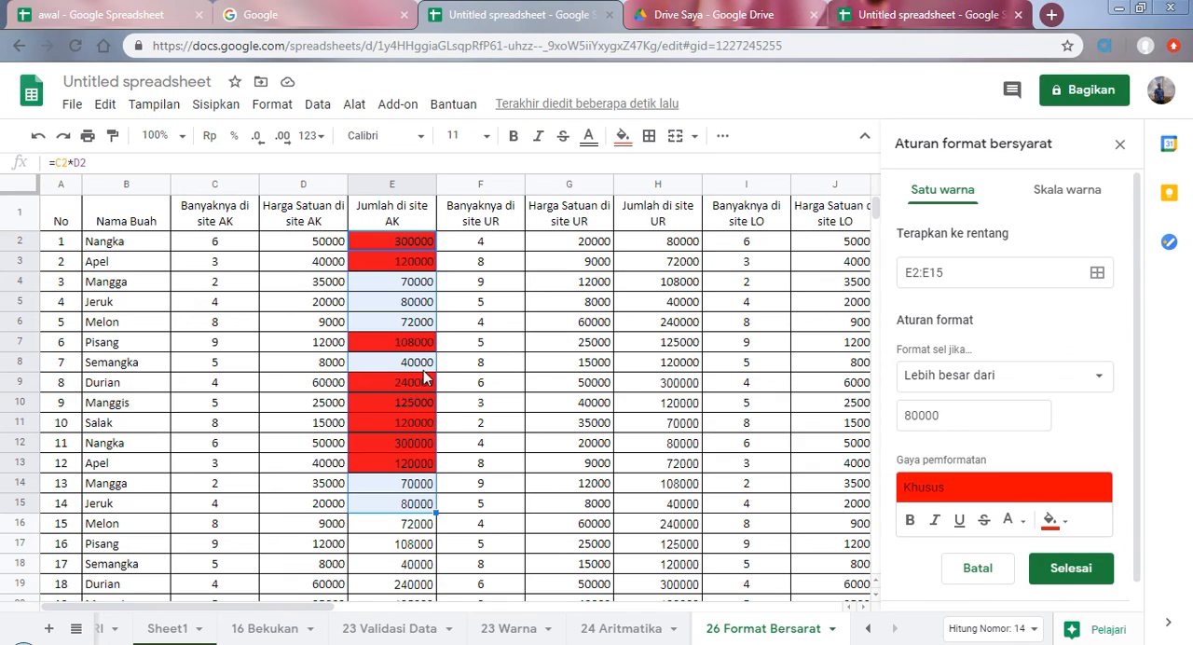
{"action": "left_click", "coordinate": [410, 442]}
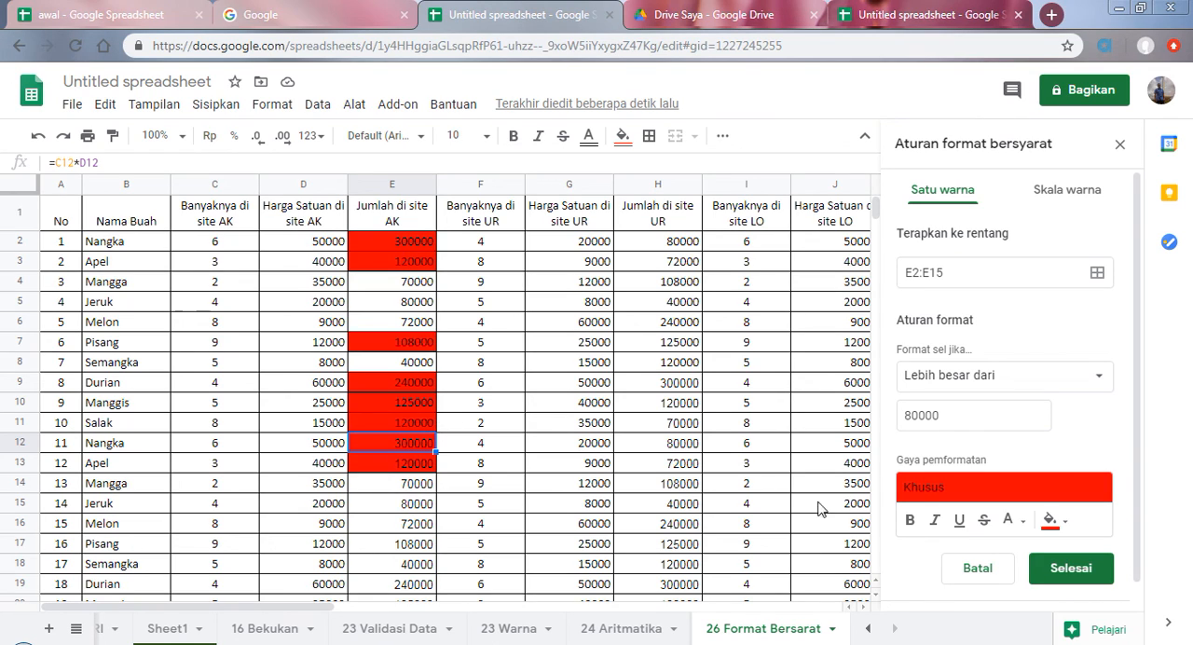
Step: Change the E2:E15 rule's condition to is empty (Kosong), and close the conditional formatting rules and the Explore summary
{"action": "left_click_drag", "start_coordinate": [963, 415], "coordinate": [901, 416]}
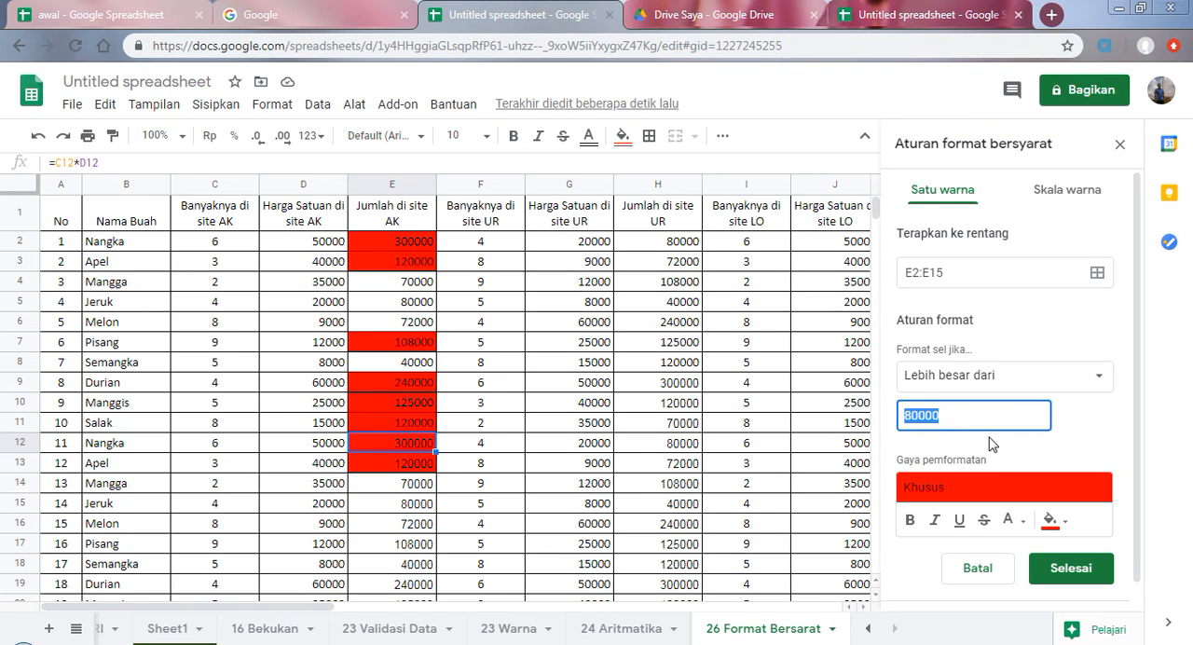
{"action": "left_click", "coordinate": [1067, 378]}
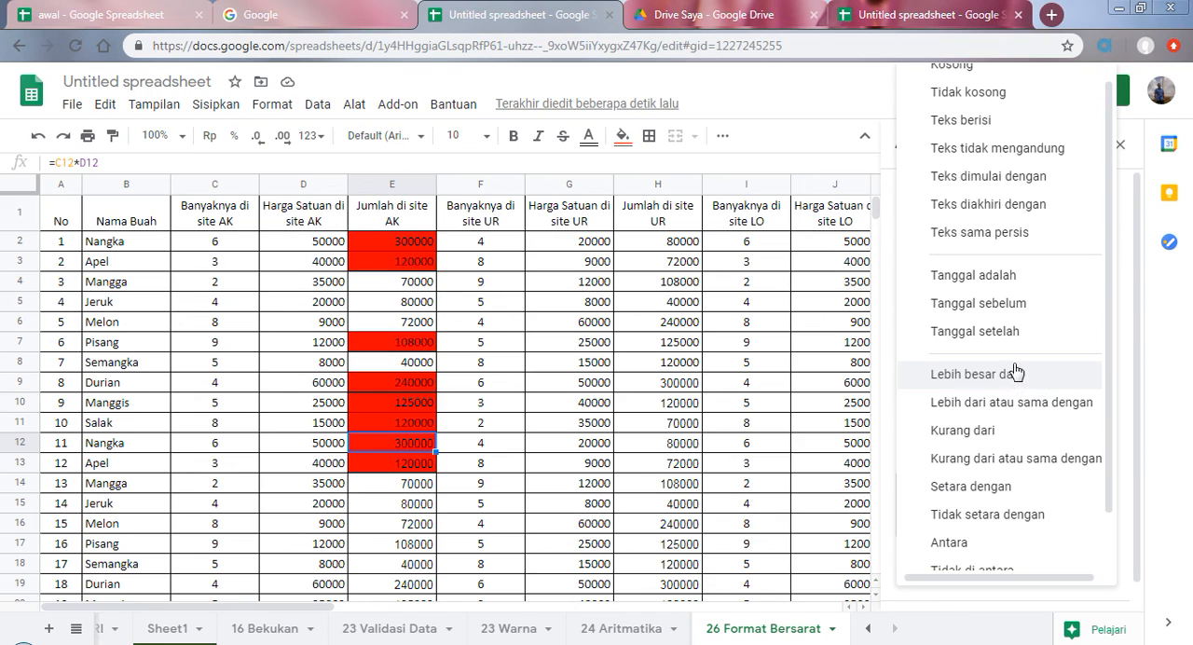
{"action": "scroll", "coordinate": [1011, 352], "scroll_direction": "up", "scroll_amount": 1}
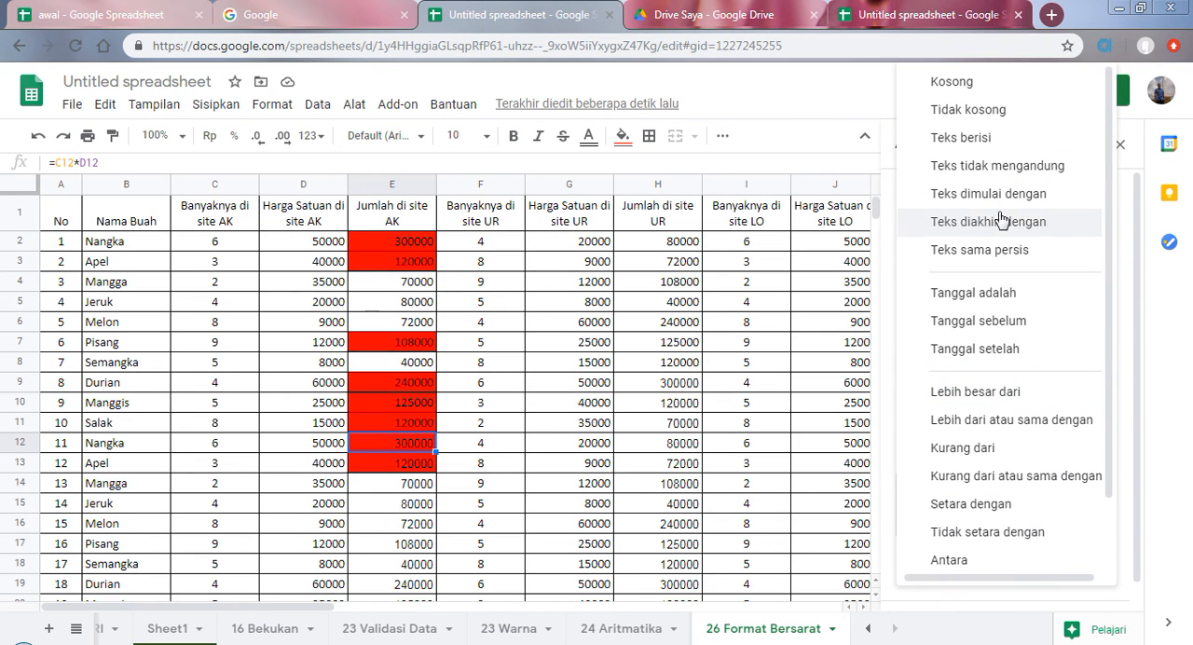
{"action": "scroll", "coordinate": [1016, 354], "scroll_direction": "down", "scroll_amount": 1}
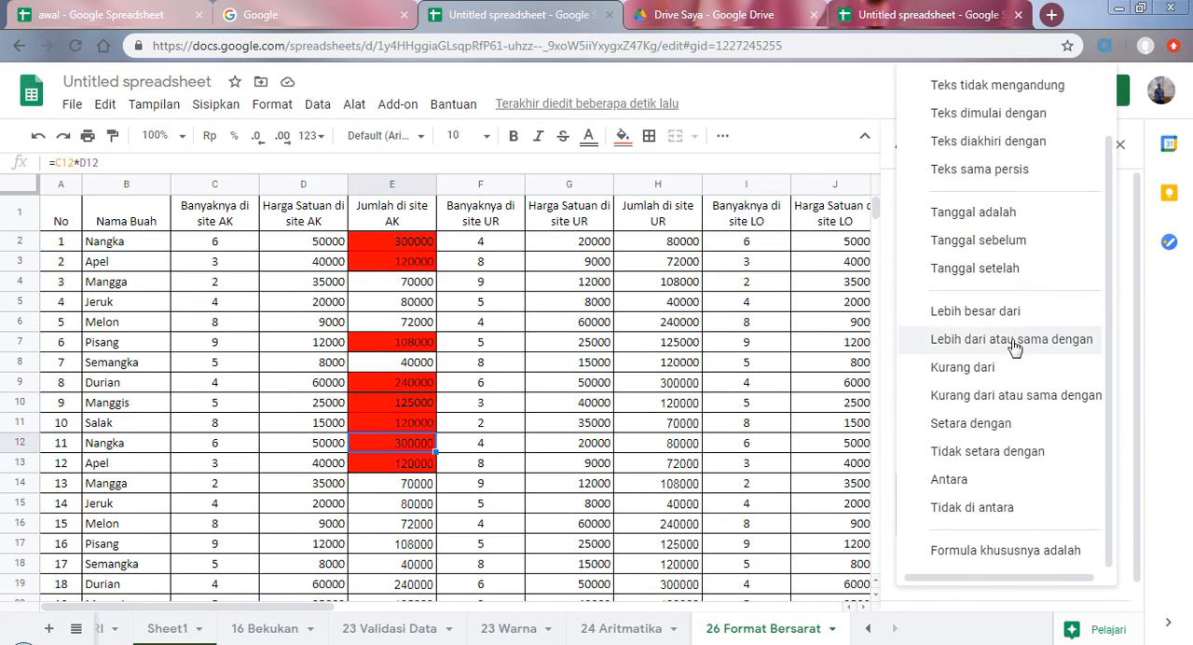
{"action": "scroll", "coordinate": [1014, 419], "scroll_direction": "up", "scroll_amount": 2}
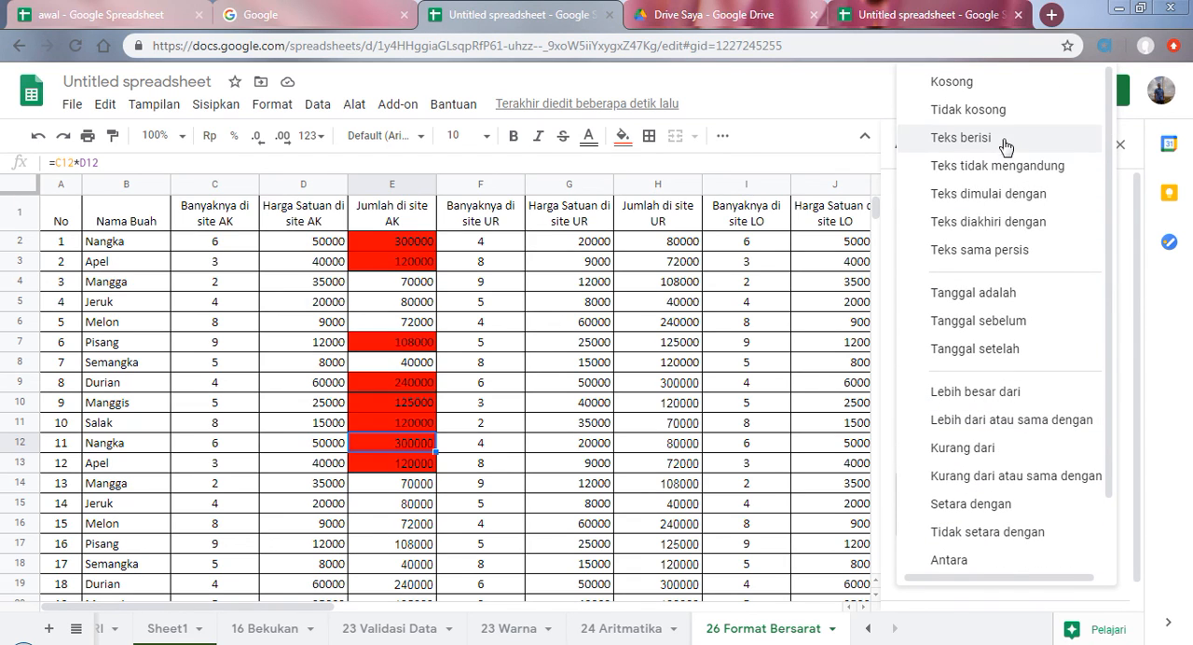
{"action": "left_click", "coordinate": [981, 94]}
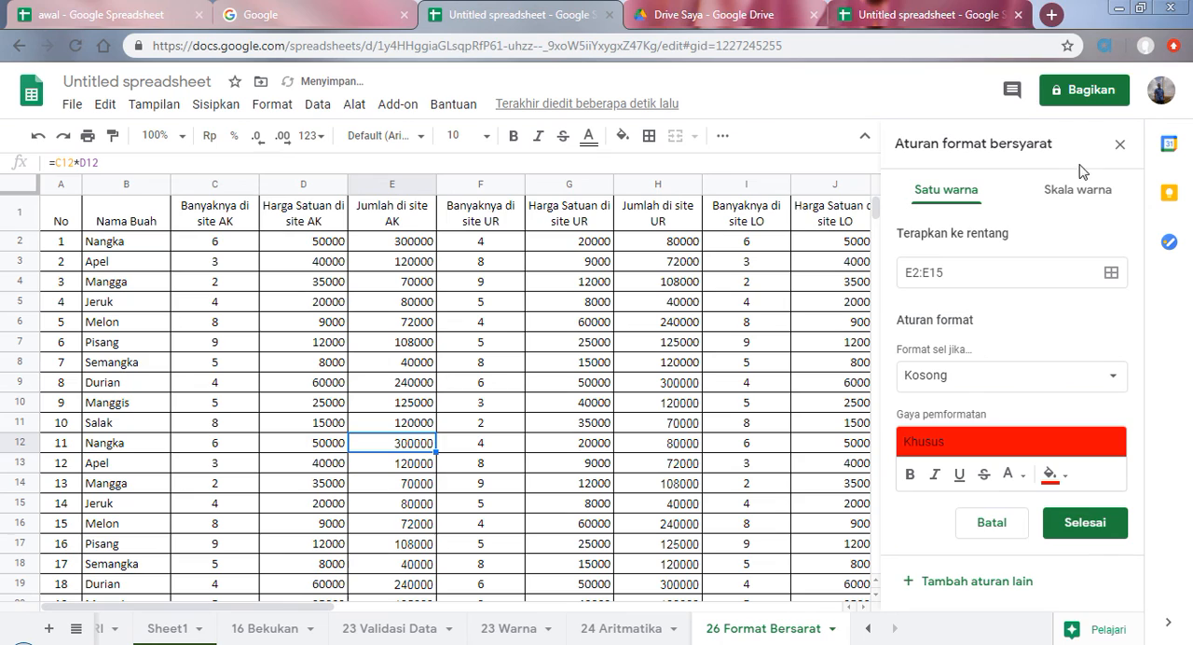
{"action": "left_click", "coordinate": [1118, 147]}
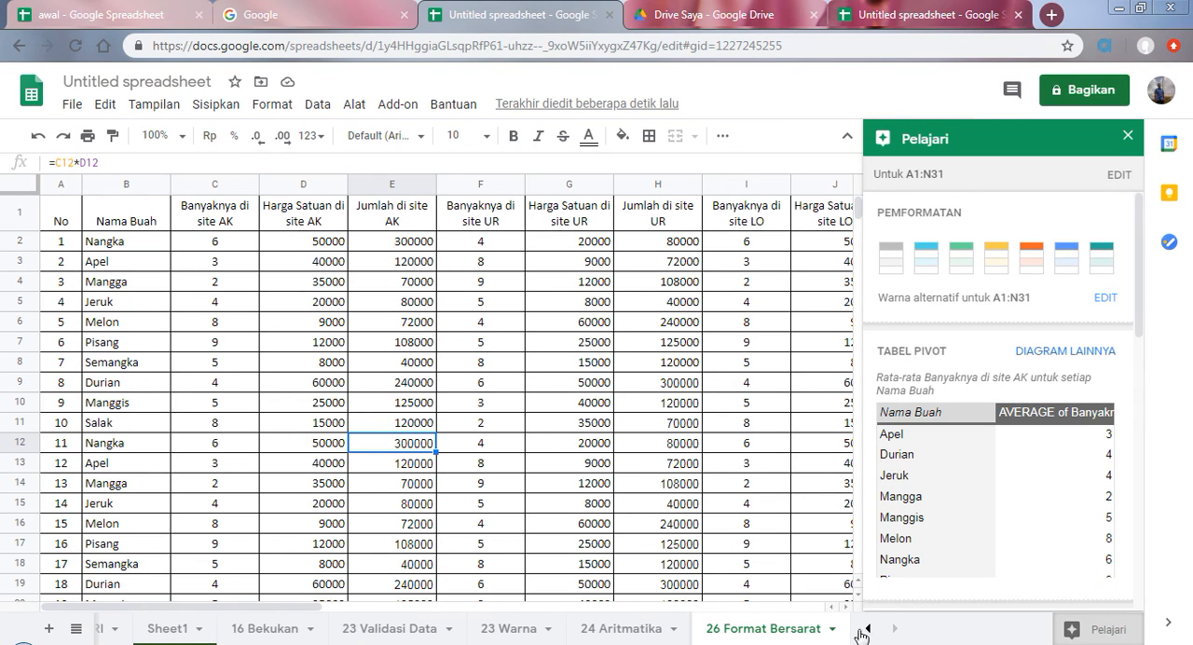
{"action": "left_click", "coordinate": [1124, 137]}
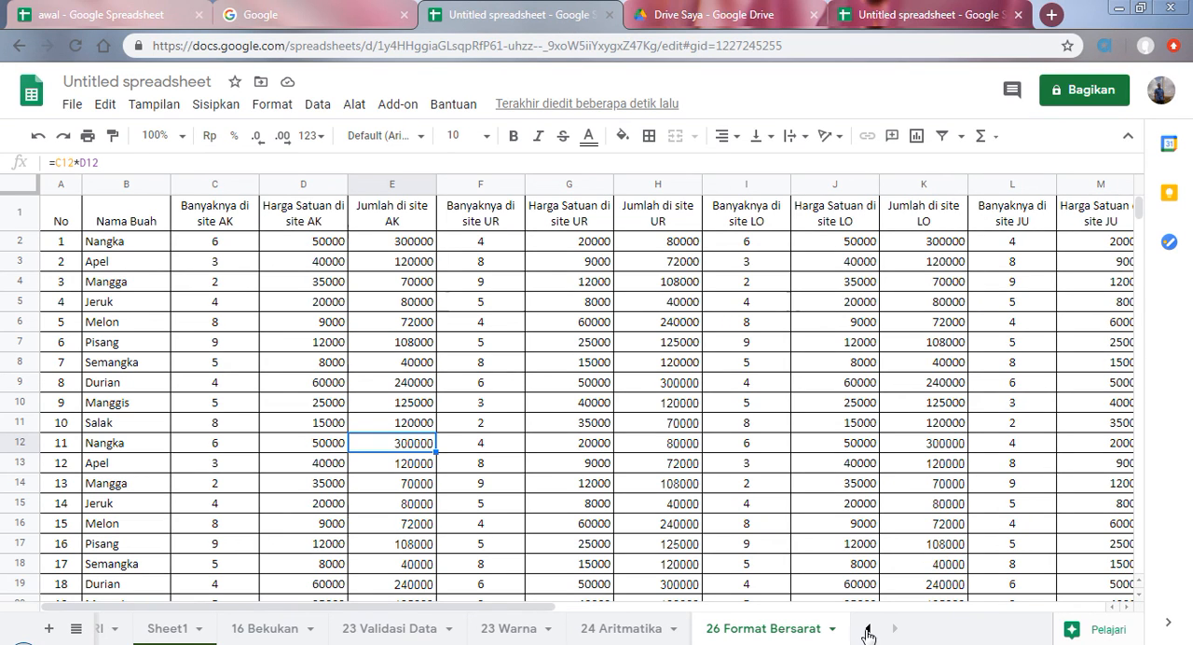
Step: Return to the MATERI sheet and go through topics 27 to 29 on saving to Drive, sharing and emailing the file
{"action": "left_click", "coordinate": [866, 634]}
{"action": "left_click", "coordinate": [126, 628]}
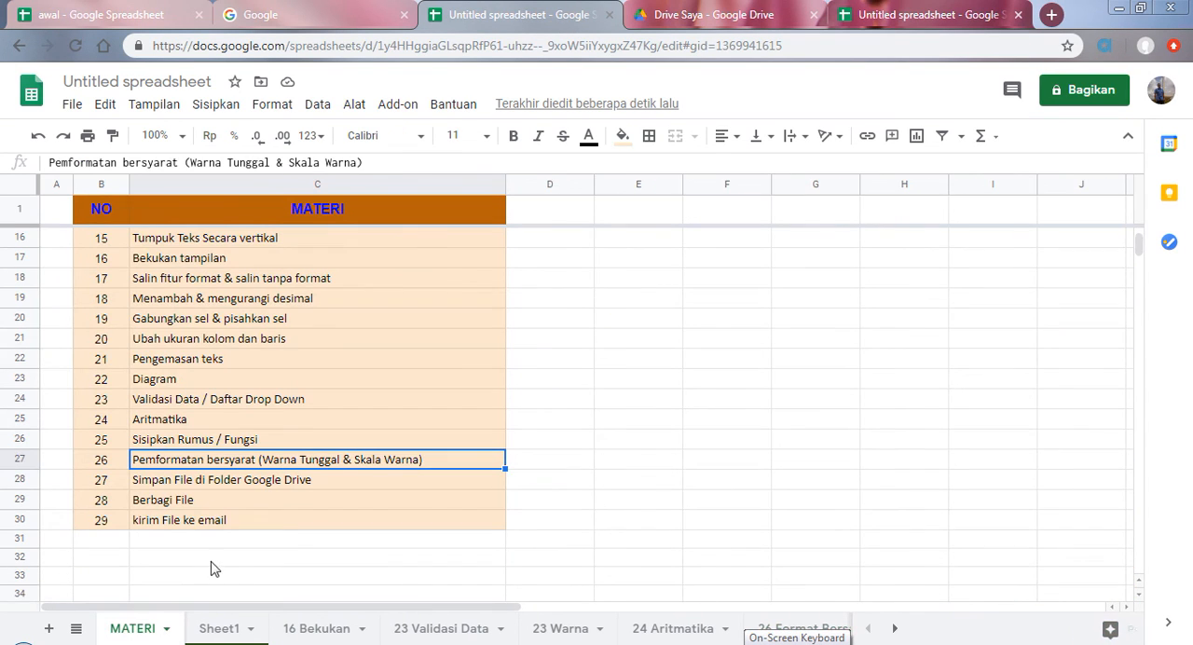
{"action": "left_click", "coordinate": [201, 483]}
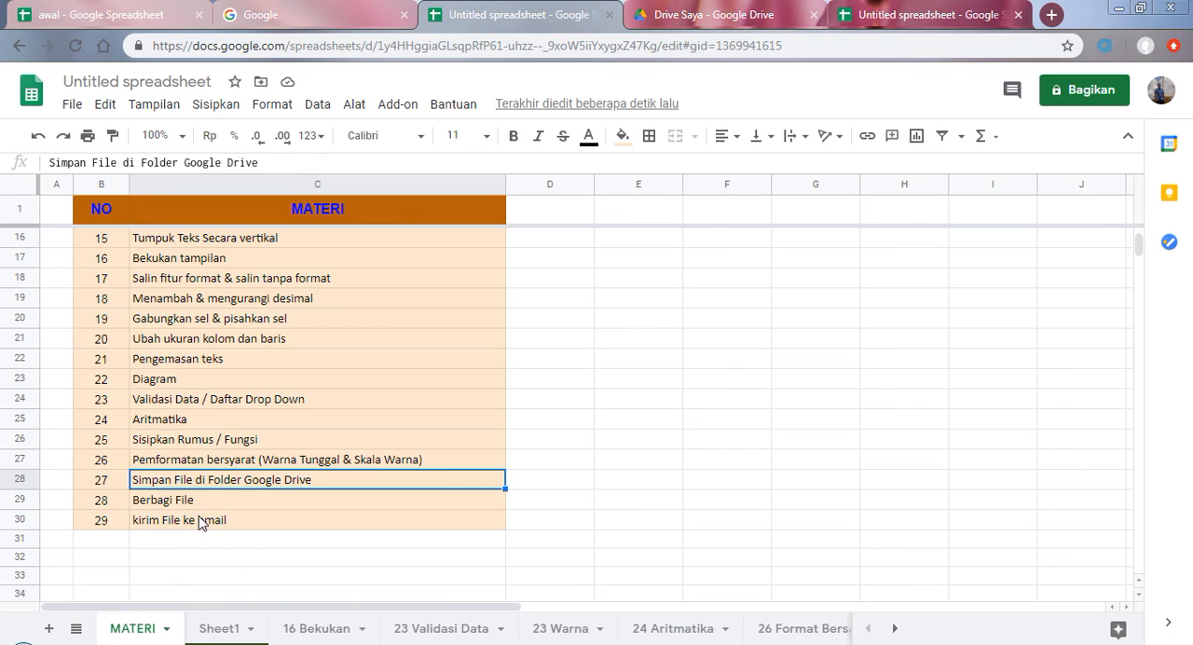
{"action": "left_click", "coordinate": [205, 507]}
{"action": "left_click", "coordinate": [211, 524]}
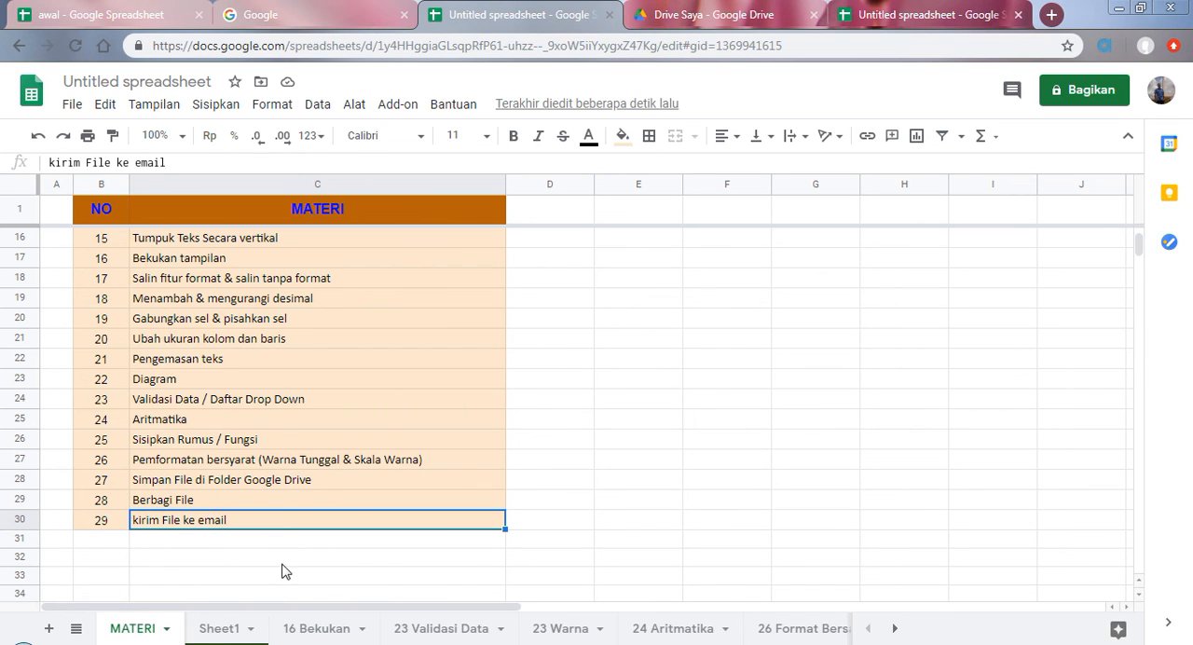
Step: Look through the workbook's sheets from MATERI and Sheet1 up to 26 Format Bersarat
{"action": "left_click", "coordinate": [244, 628]}
{"action": "left_click", "coordinate": [317, 628]}
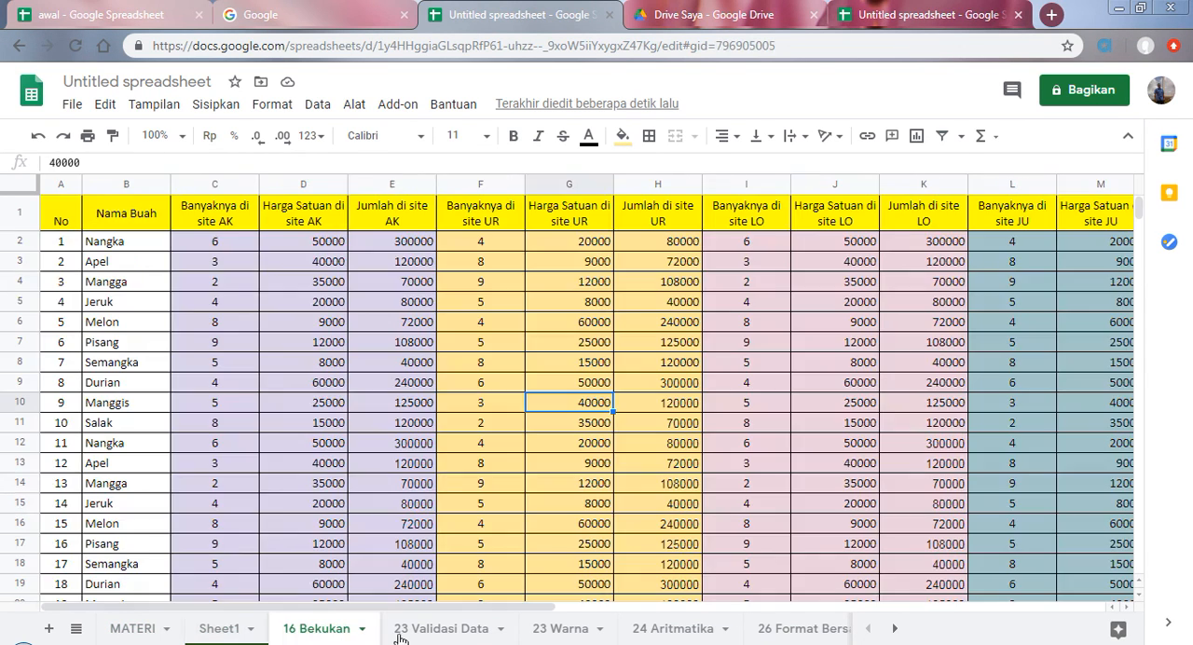
{"action": "left_click", "coordinate": [430, 630]}
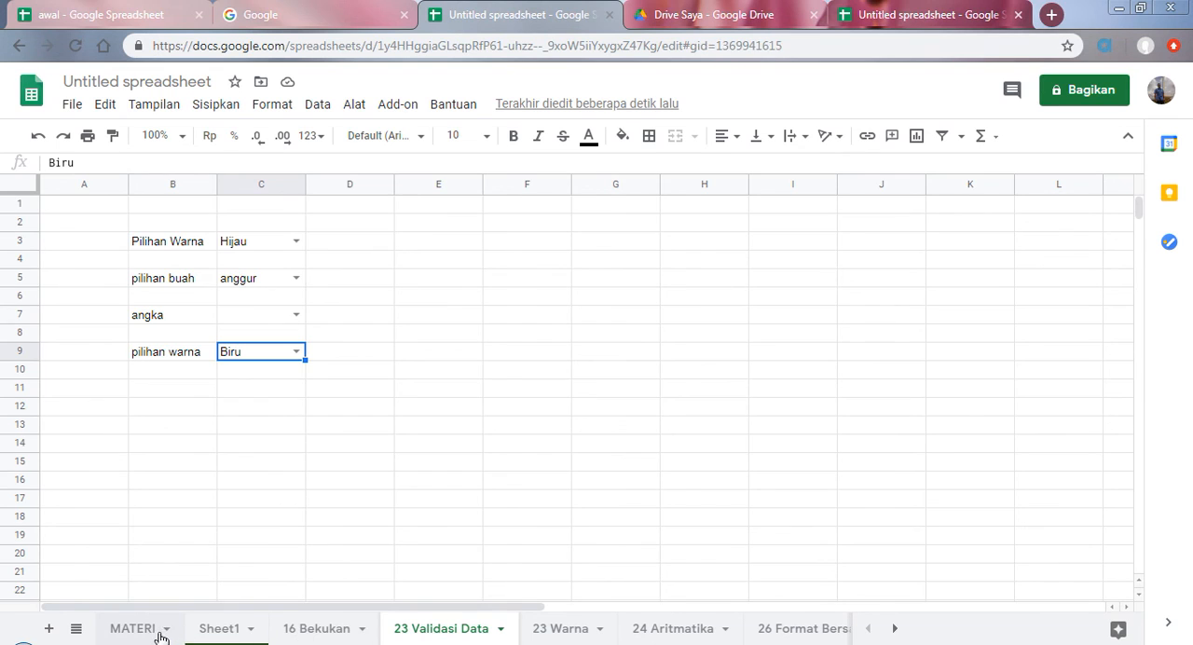
{"action": "left_click", "coordinate": [159, 630]}
{"action": "left_click", "coordinate": [219, 629]}
{"action": "left_click", "coordinate": [318, 630]}
{"action": "left_click", "coordinate": [441, 630]}
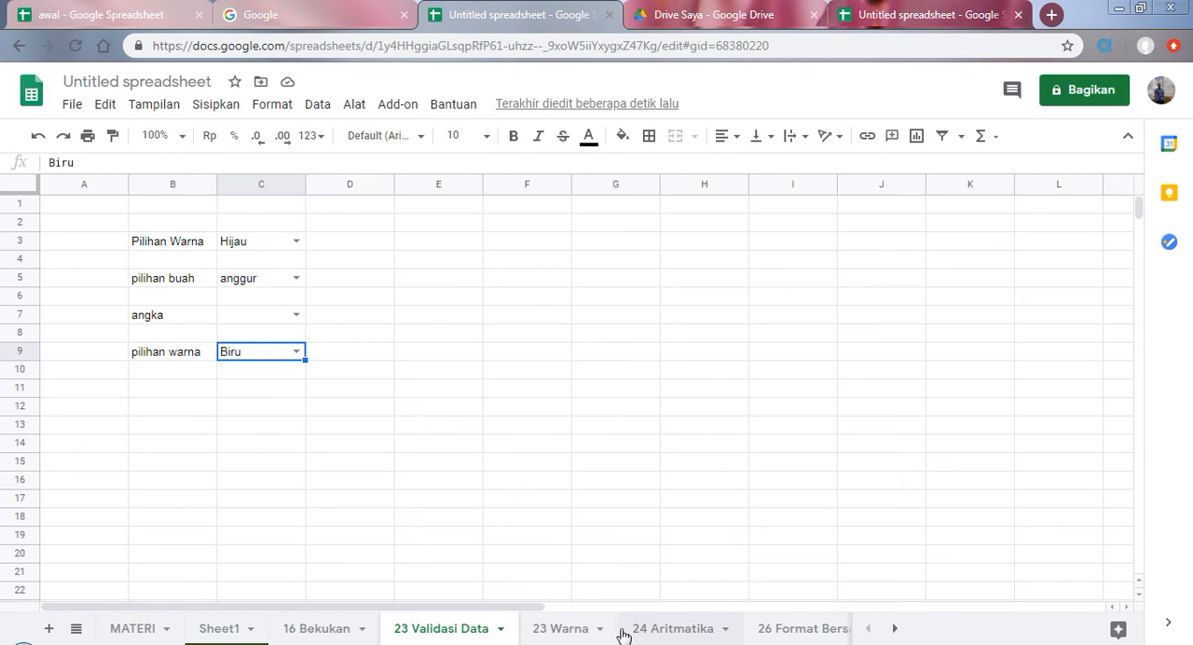
{"action": "left_click", "coordinate": [587, 630]}
{"action": "left_click", "coordinate": [746, 637]}
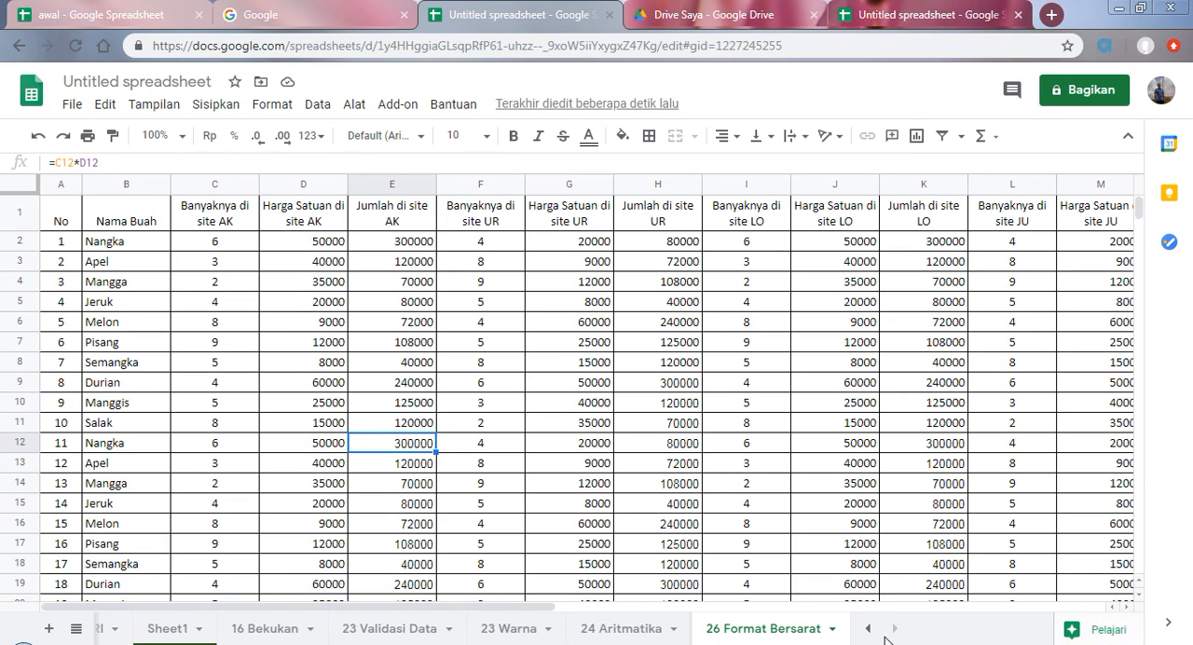
Step: From the MATERI sheet, browse the Drive Saya folders available for moving the file, and leave without moving it
{"action": "left_click", "coordinate": [867, 629]}
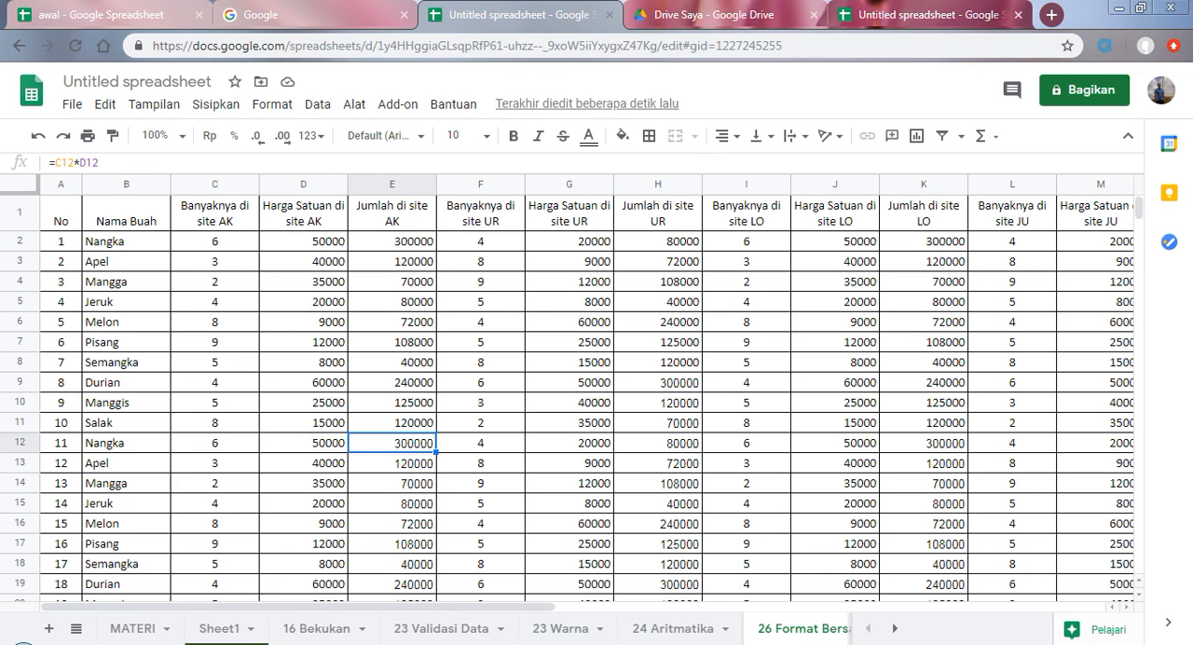
{"action": "left_click", "coordinate": [133, 628]}
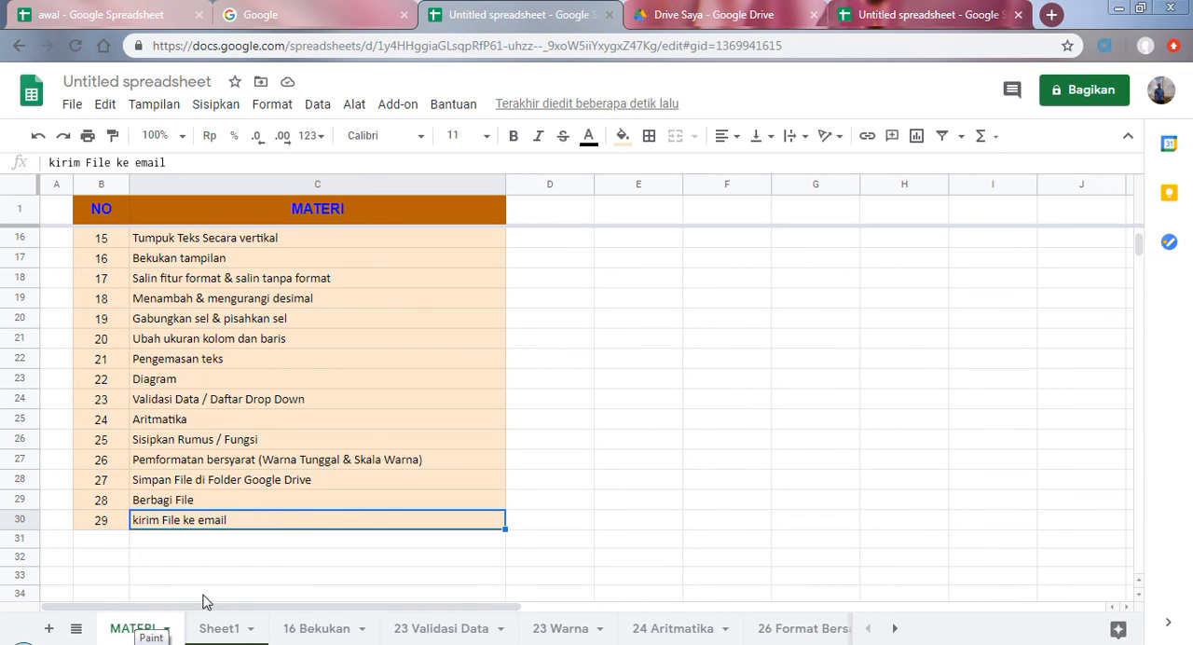
{"action": "left_click", "coordinate": [260, 84]}
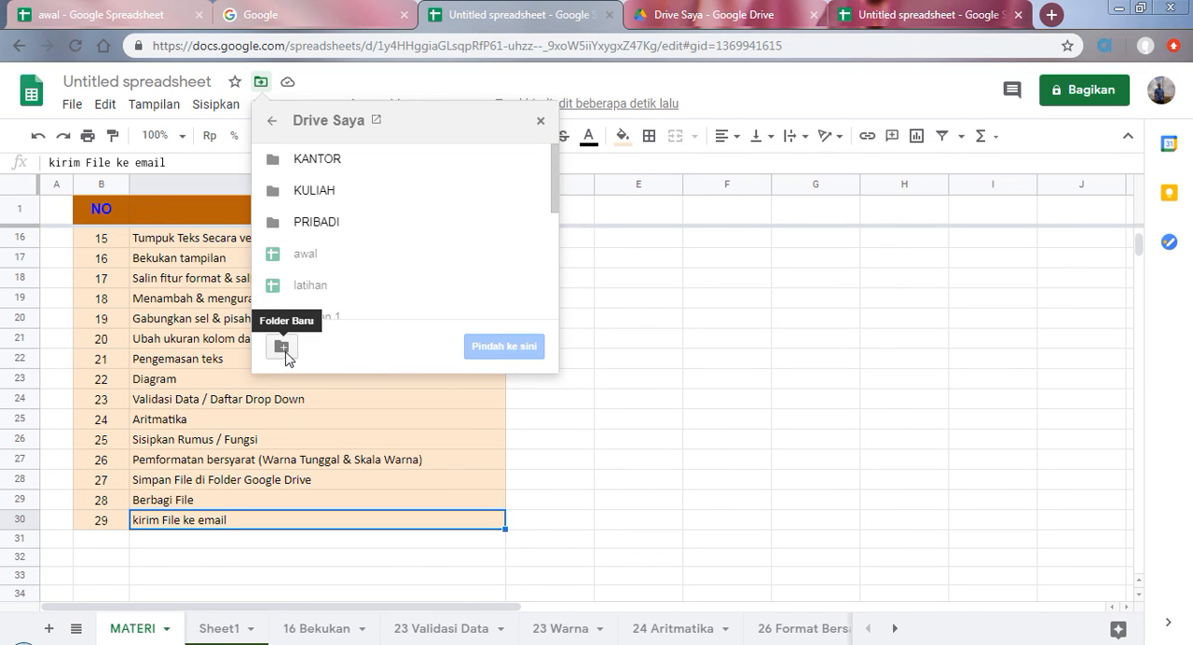
{"action": "scroll", "coordinate": [438, 251], "scroll_direction": "down", "scroll_amount": 3}
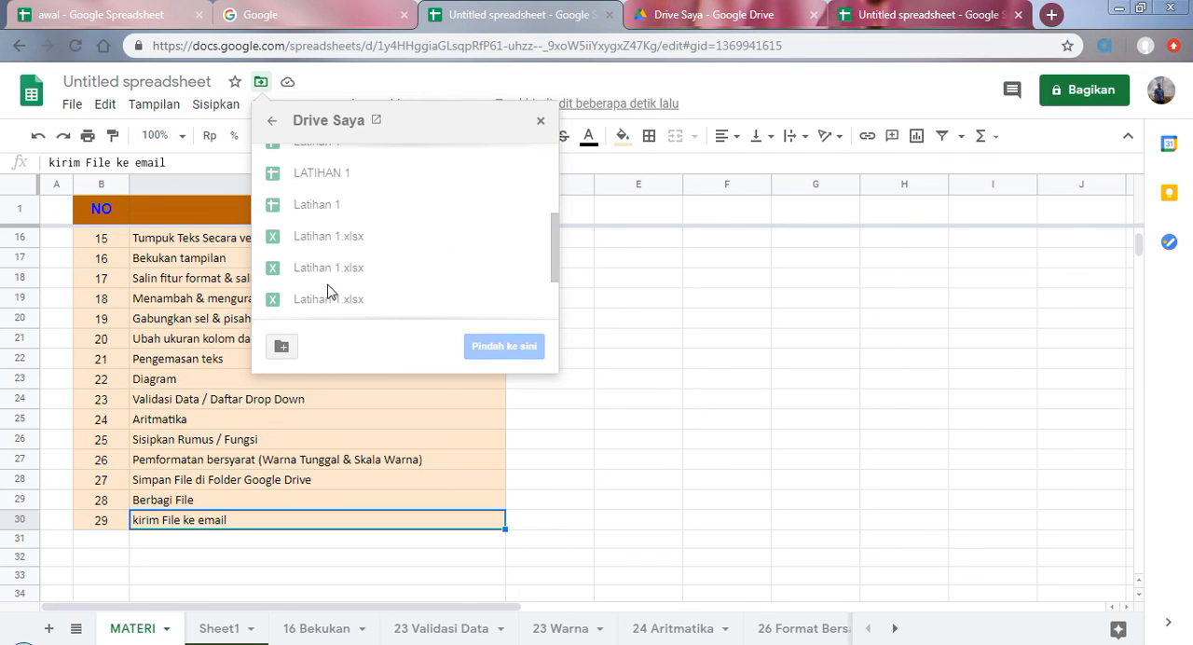
{"action": "scroll", "coordinate": [327, 289], "scroll_direction": "up", "scroll_amount": 5}
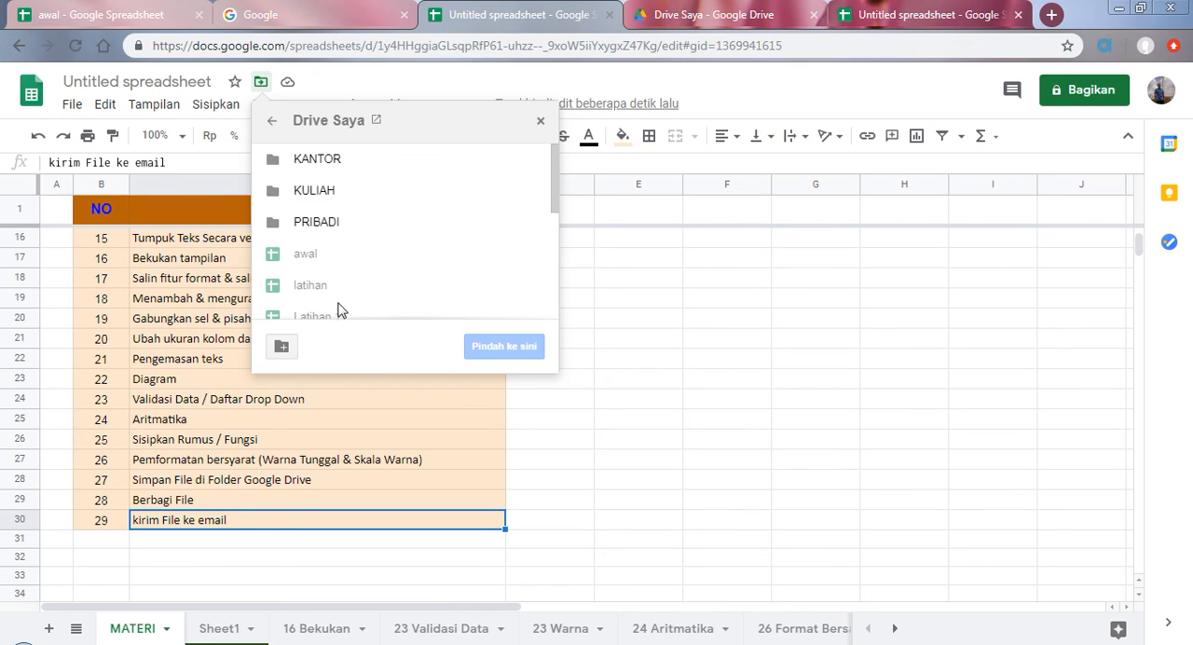
{"action": "scroll", "coordinate": [340, 312], "scroll_direction": "down", "scroll_amount": 3}
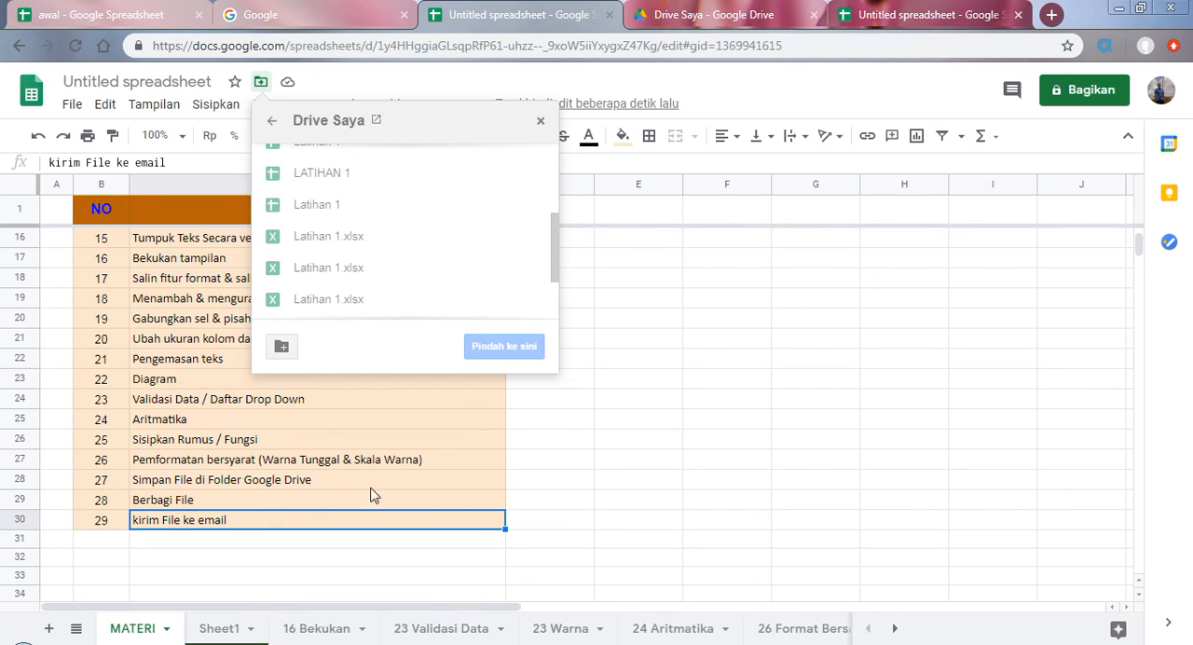
{"action": "left_click", "coordinate": [539, 121]}
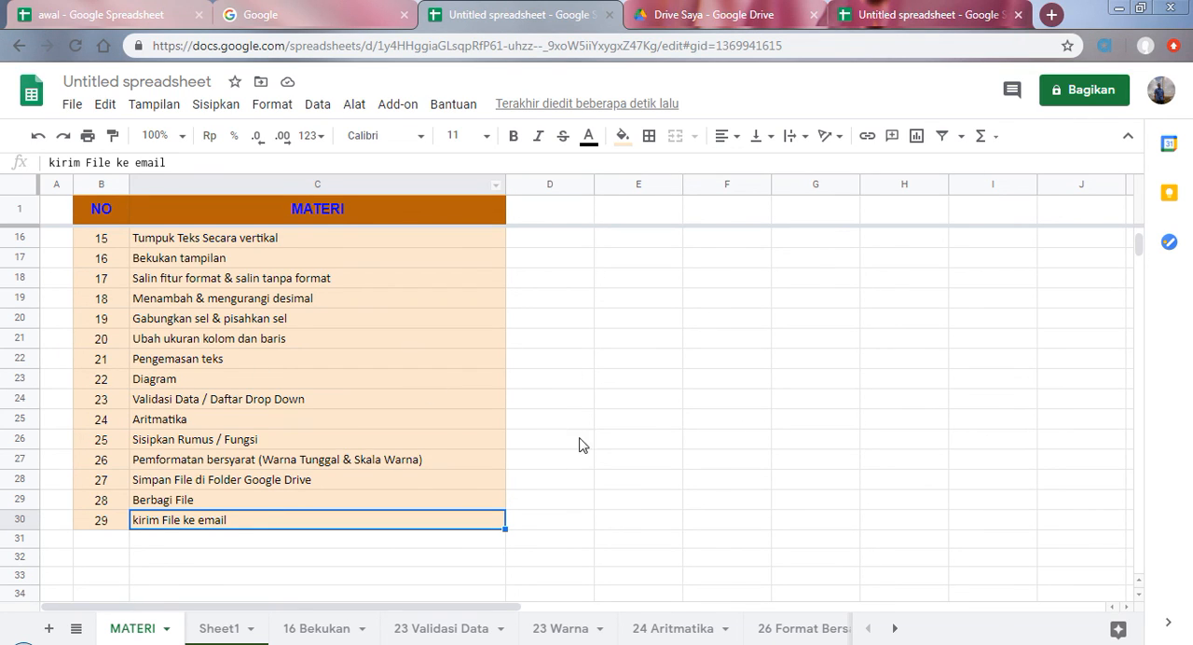
Step: Open the file's sharing settings, skipping the naming request, examine the suggested people, and finish without adding anyone
{"action": "left_click", "coordinate": [1087, 93]}
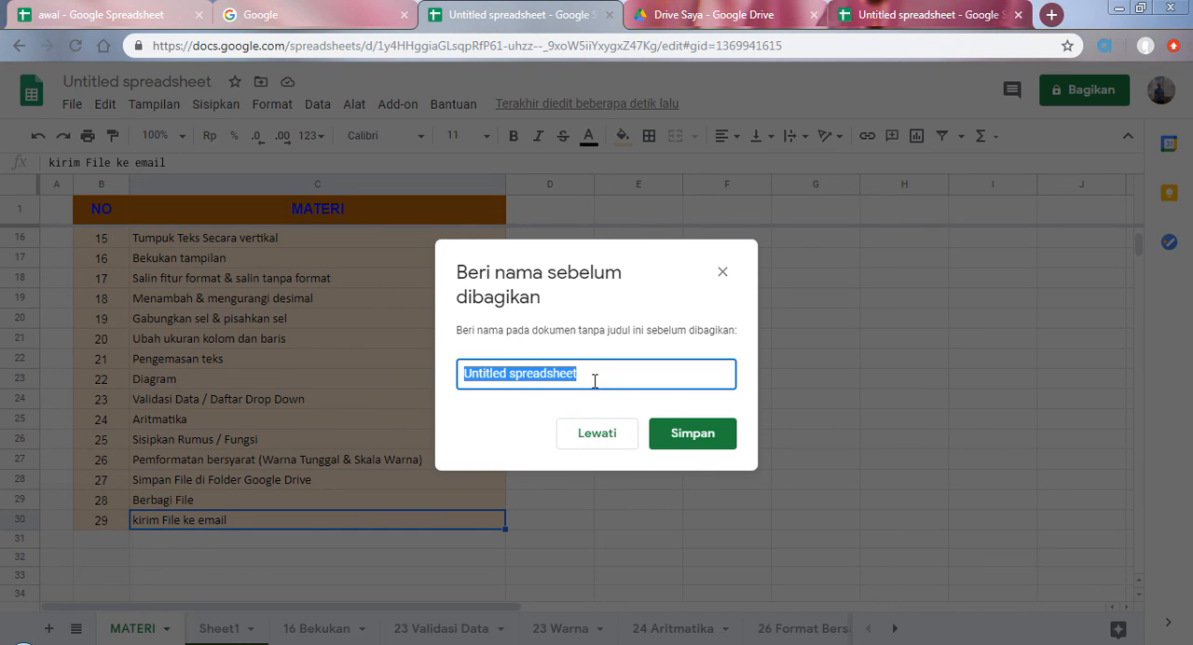
{"action": "left_click", "coordinate": [621, 438]}
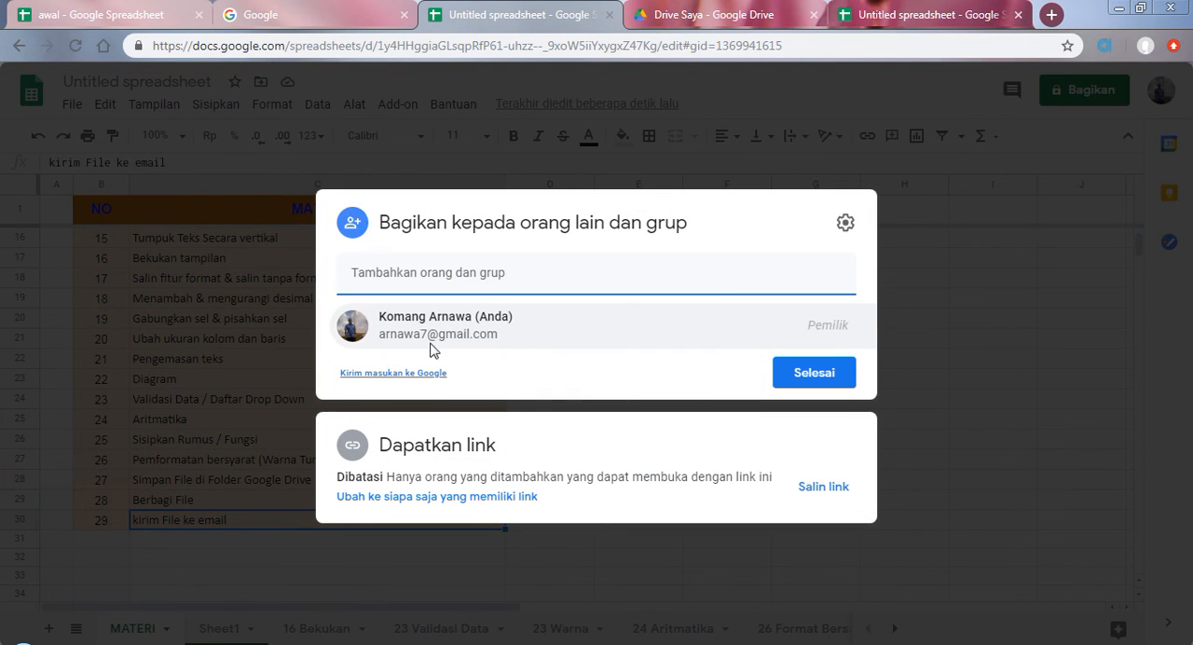
{"action": "left_click", "coordinate": [582, 285]}
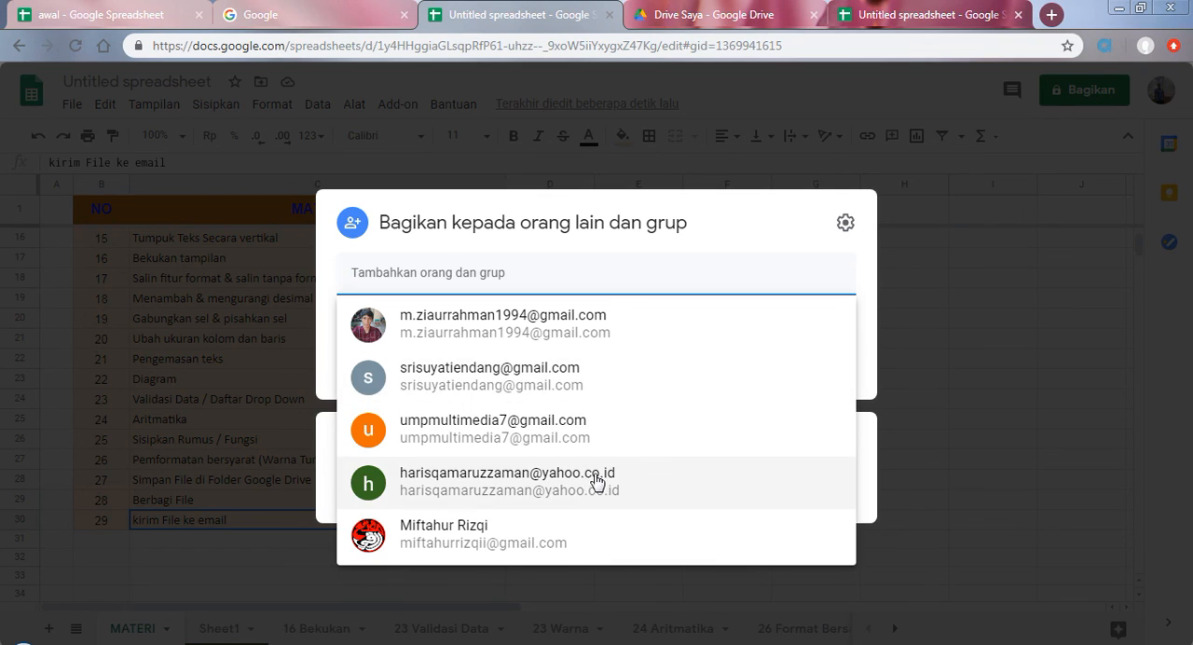
{"action": "left_click", "coordinate": [699, 249]}
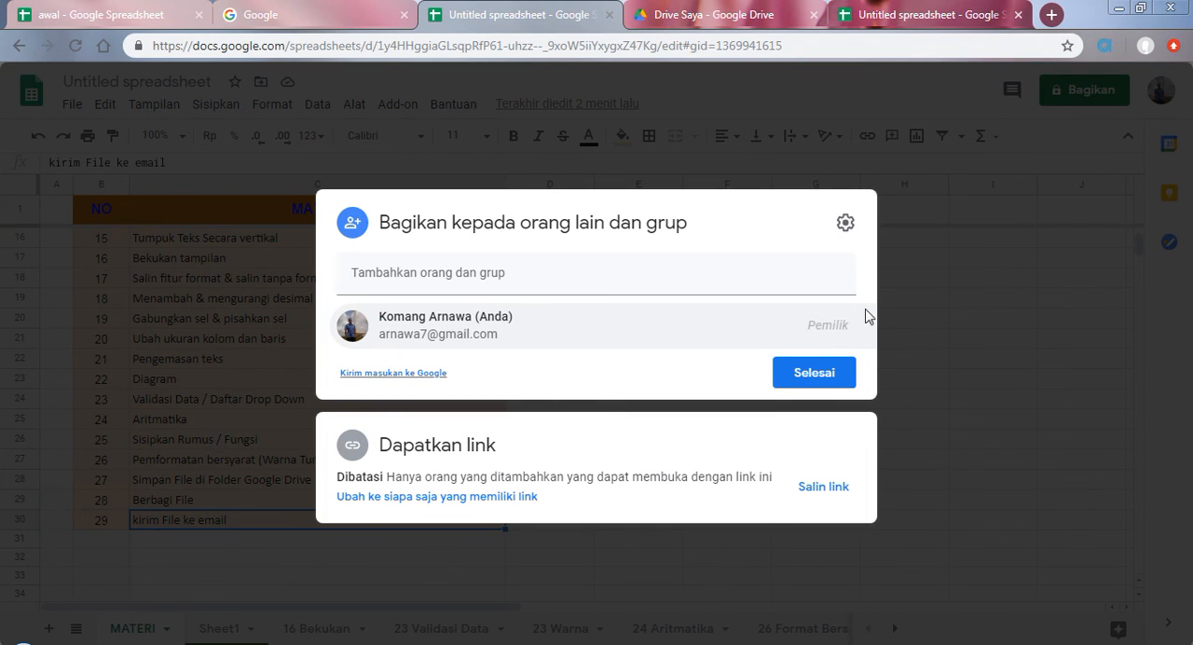
{"action": "left_click", "coordinate": [814, 373]}
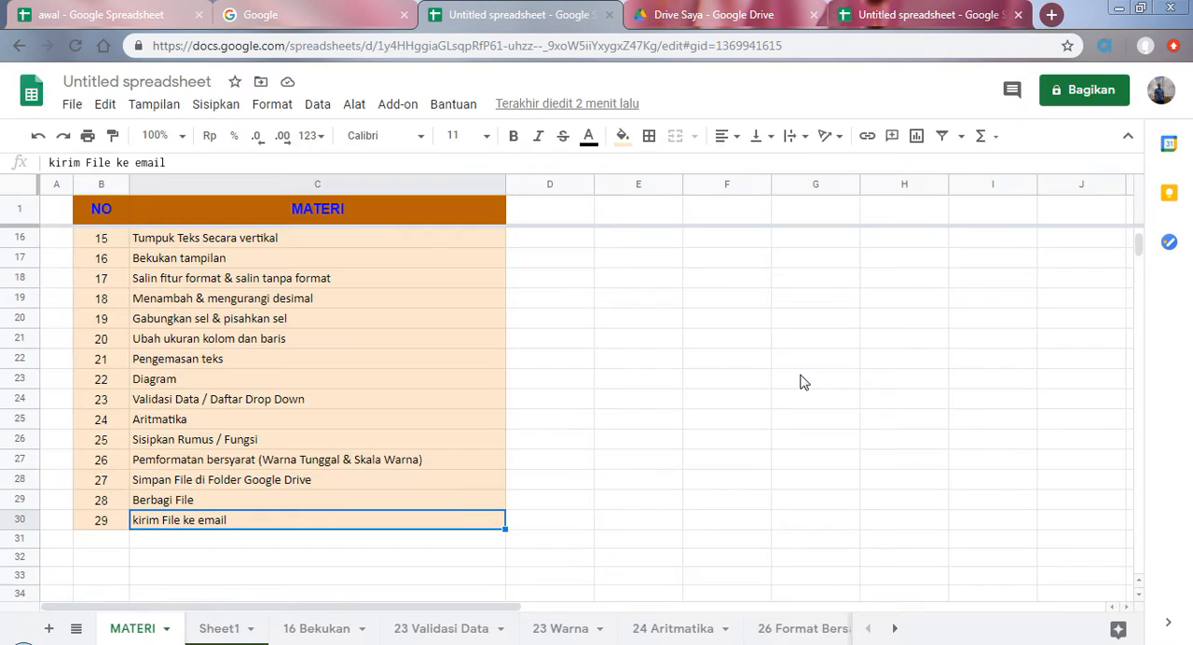
Step: Open the form for emailing the file as an attachment, examine its recipient suggestions and file formats, and cancel it
{"action": "left_click", "coordinate": [75, 106]}
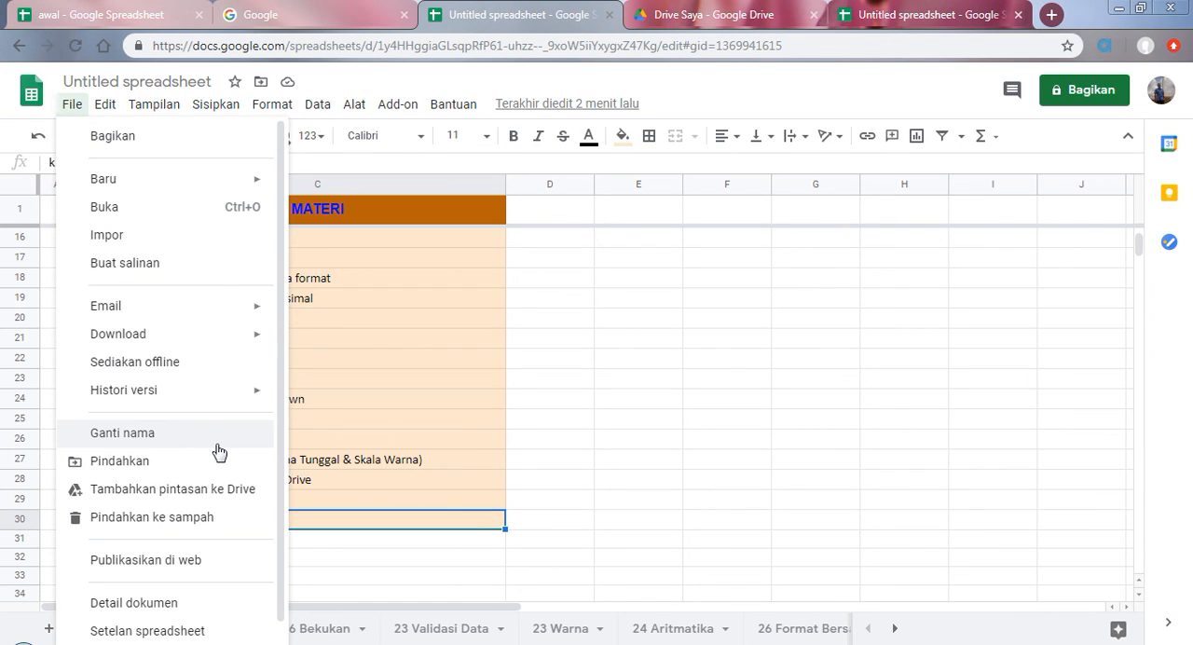
{"action": "mouse_move", "coordinate": [178, 309]}
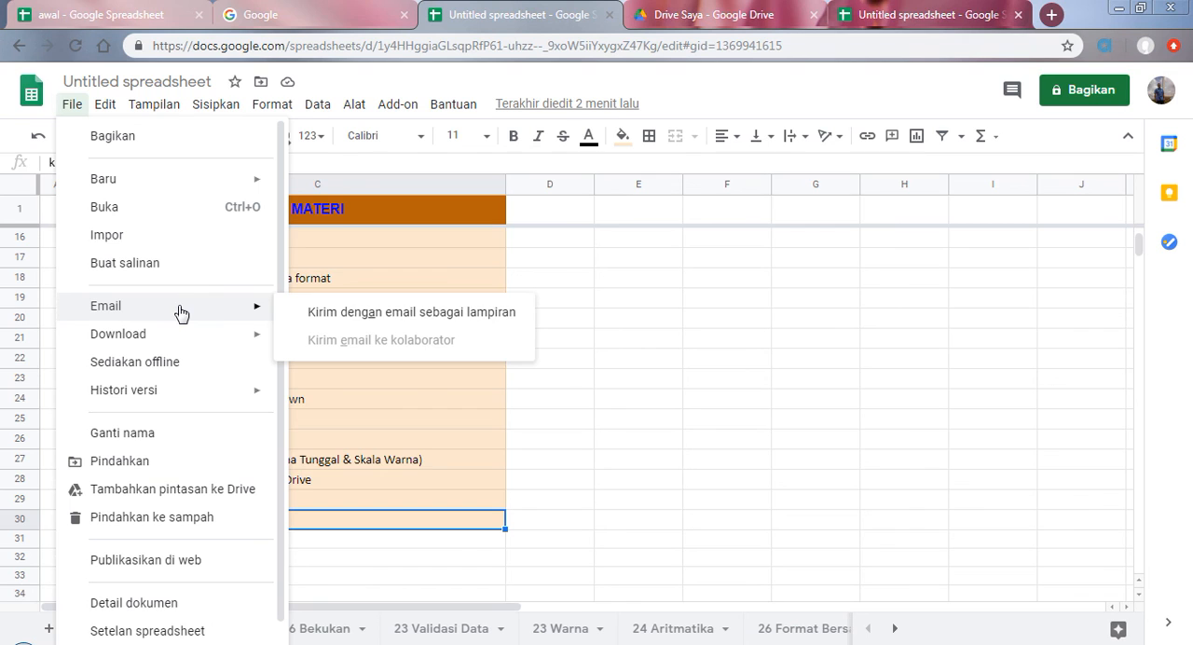
{"action": "left_click", "coordinate": [395, 324]}
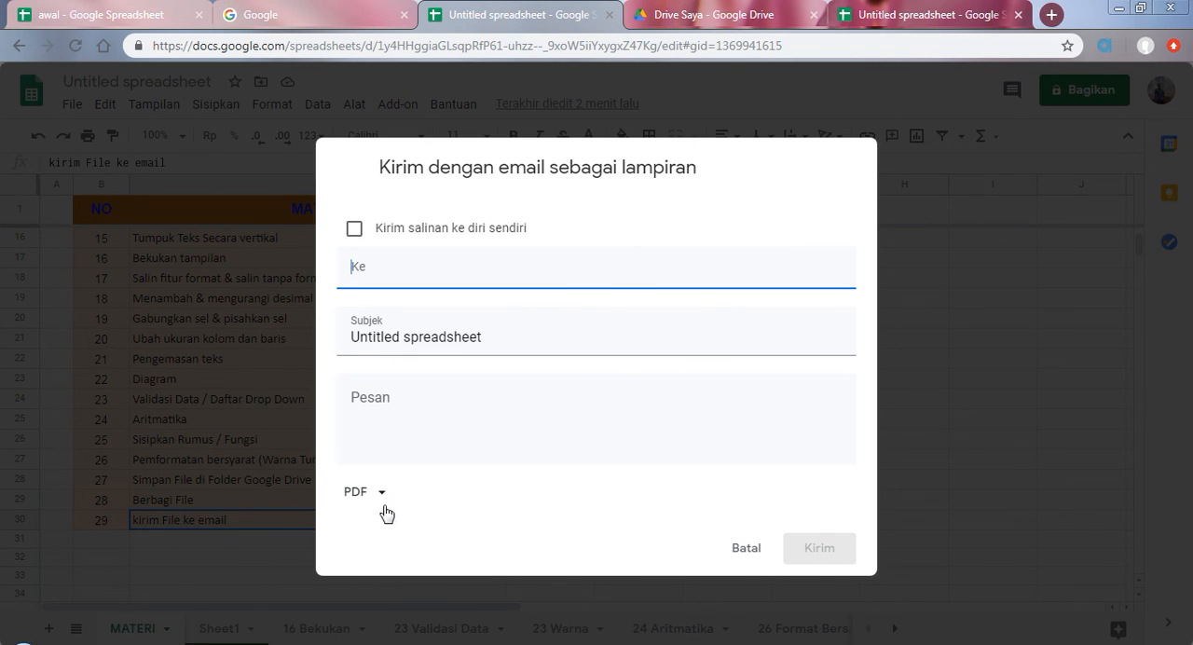
{"action": "left_click", "coordinate": [363, 273]}
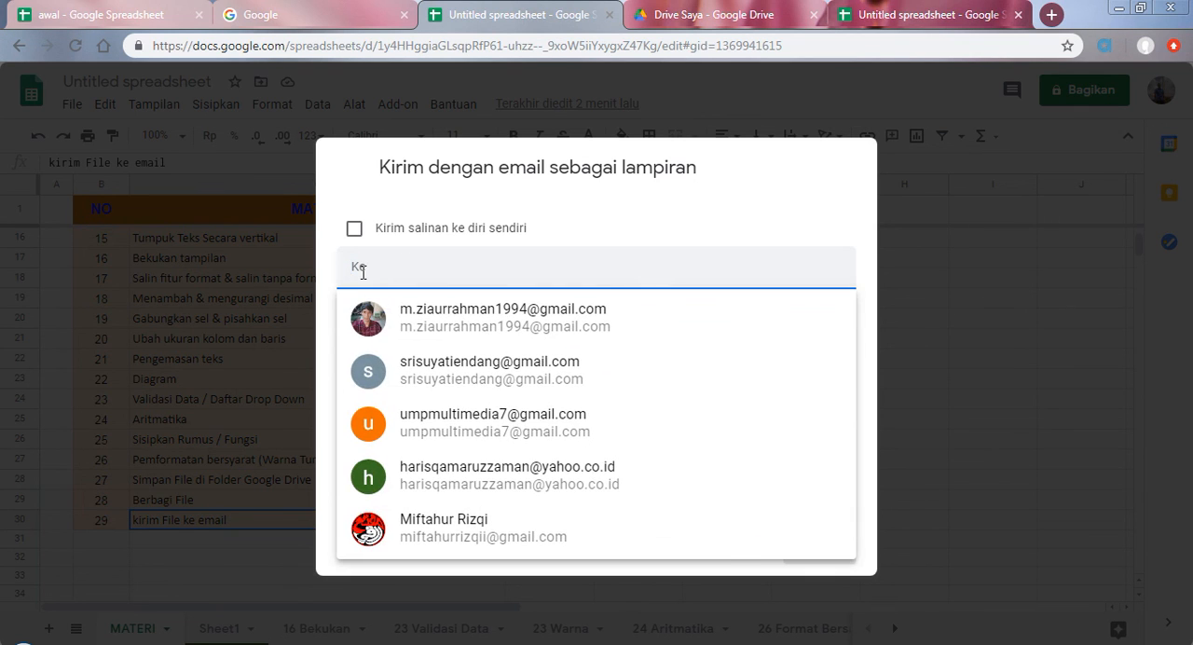
{"action": "left_click", "coordinate": [363, 272]}
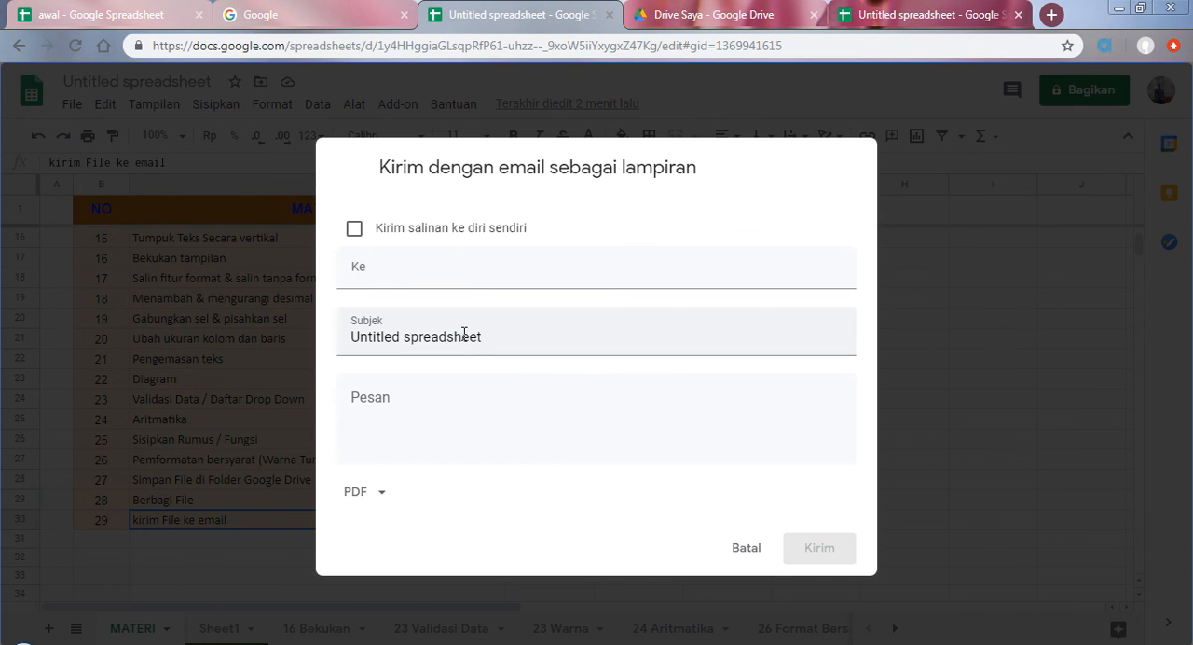
{"action": "left_click", "coordinate": [382, 495]}
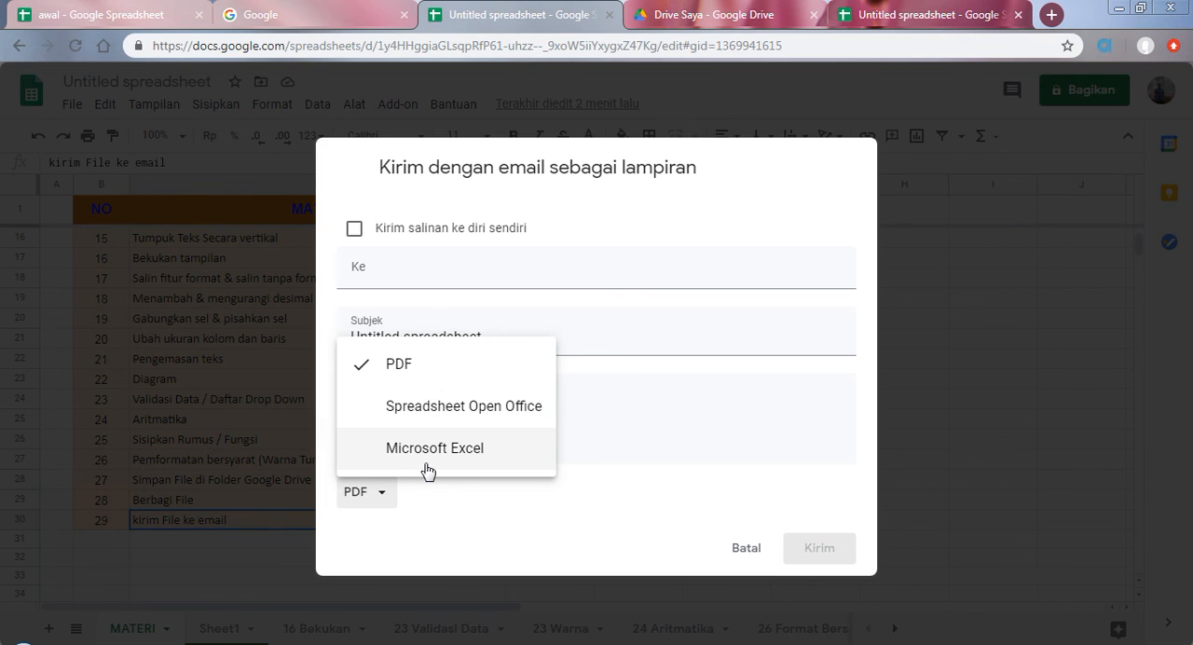
{"action": "left_click", "coordinate": [745, 554]}
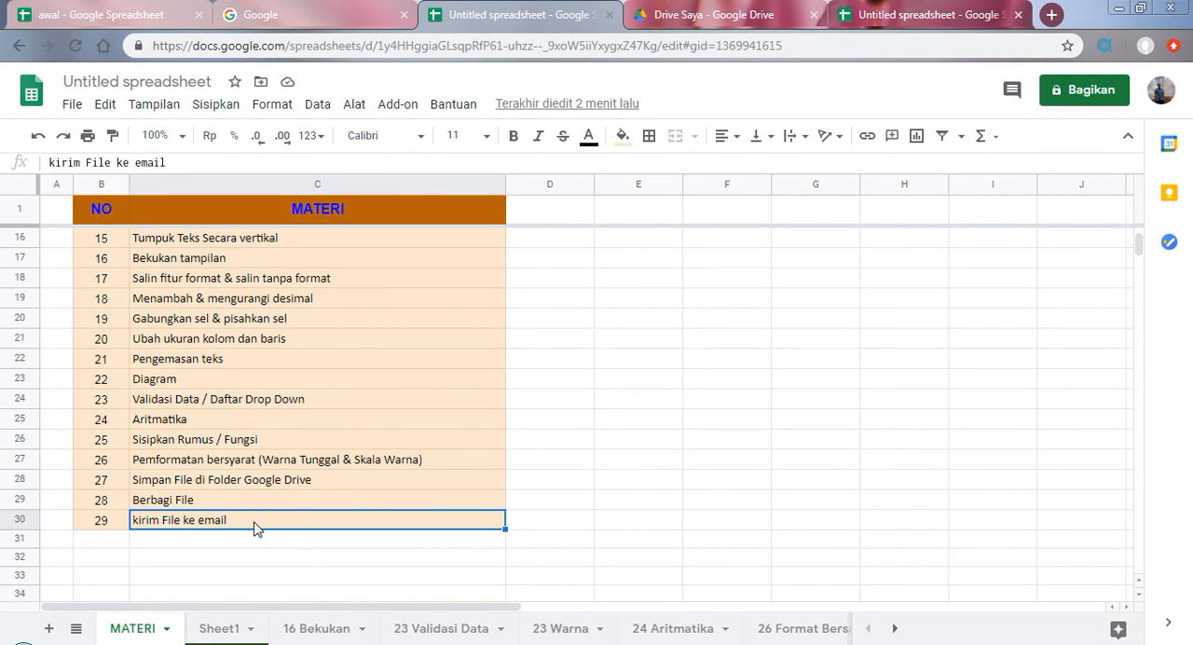
{"action": "scroll", "coordinate": [311, 532], "scroll_direction": "up", "scroll_amount": 3}
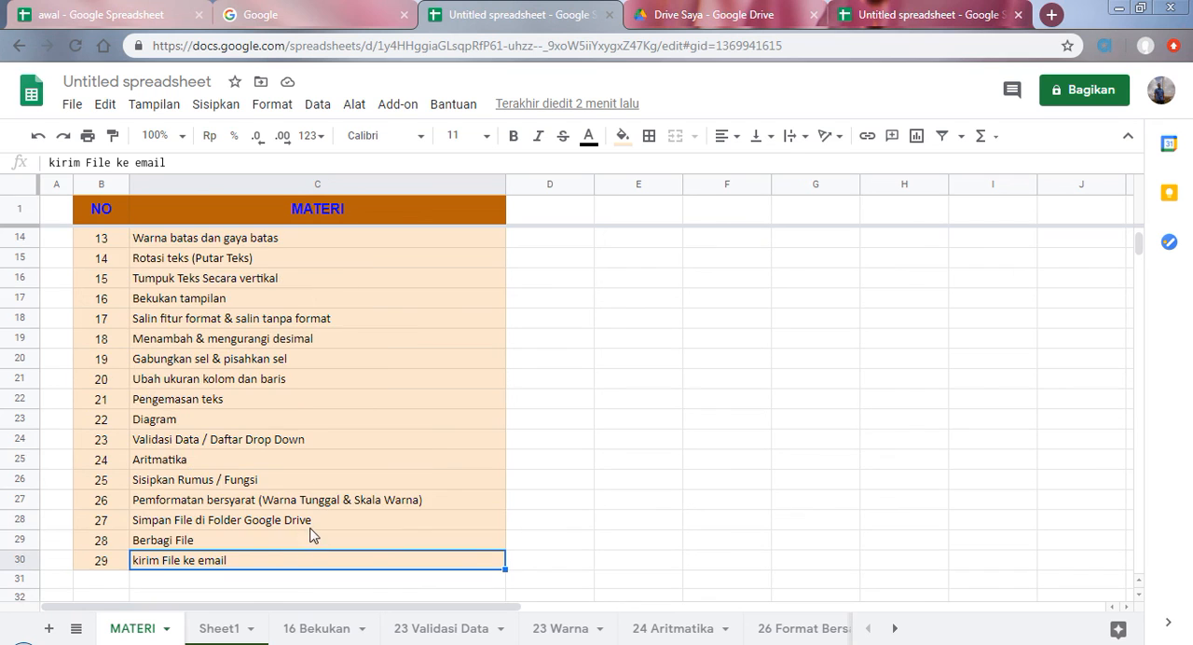
Step: Review the MATERI topic list from kirim File ke email back up to Buka google sheets
{"action": "scroll", "coordinate": [314, 528], "scroll_direction": "up", "scroll_amount": 2}
{"action": "scroll", "coordinate": [314, 526], "scroll_direction": "down", "scroll_amount": 6}
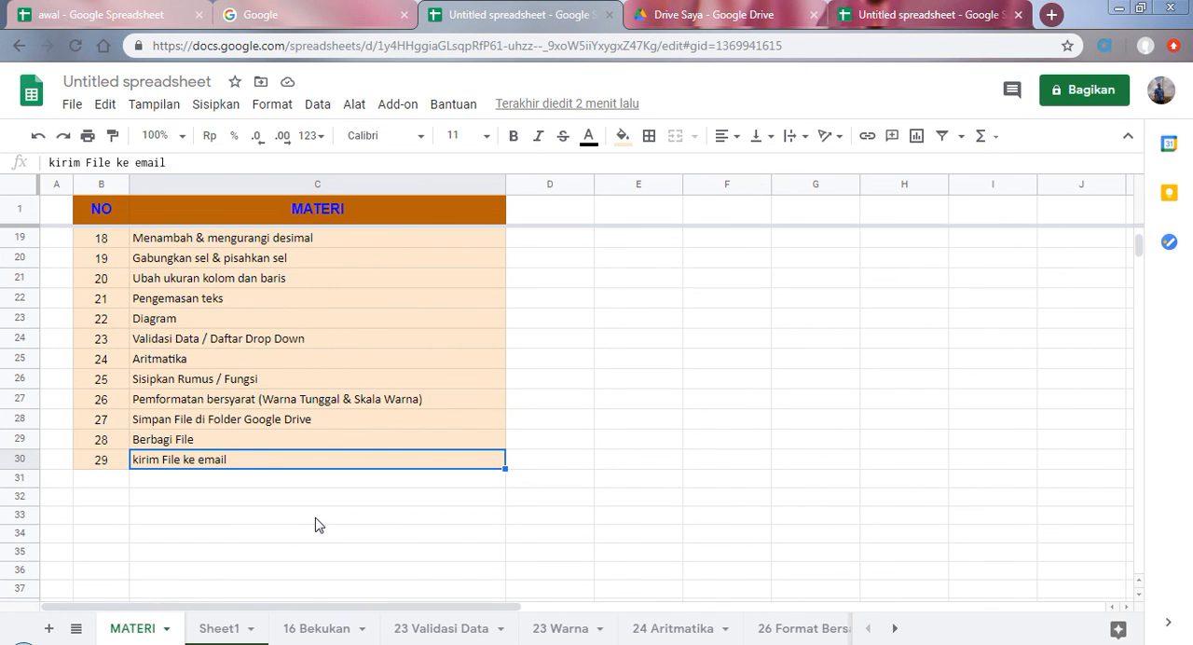
{"action": "scroll", "coordinate": [315, 524], "scroll_direction": "up", "scroll_amount": 3}
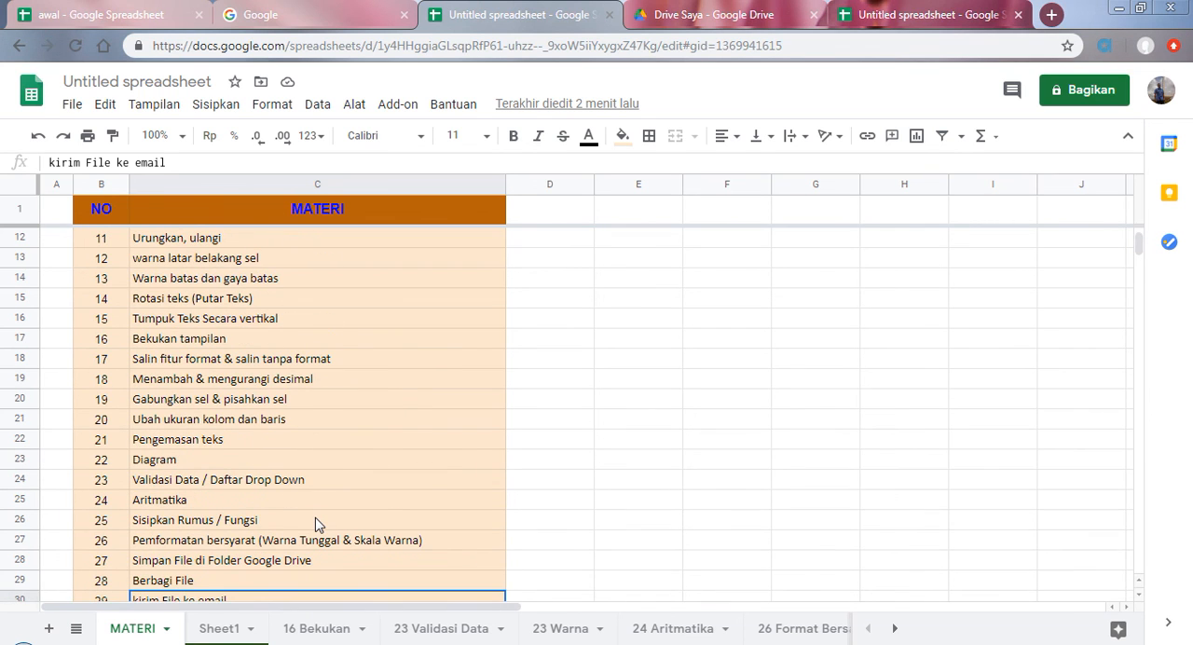
{"action": "scroll", "coordinate": [315, 524], "scroll_direction": "up", "scroll_amount": 4}
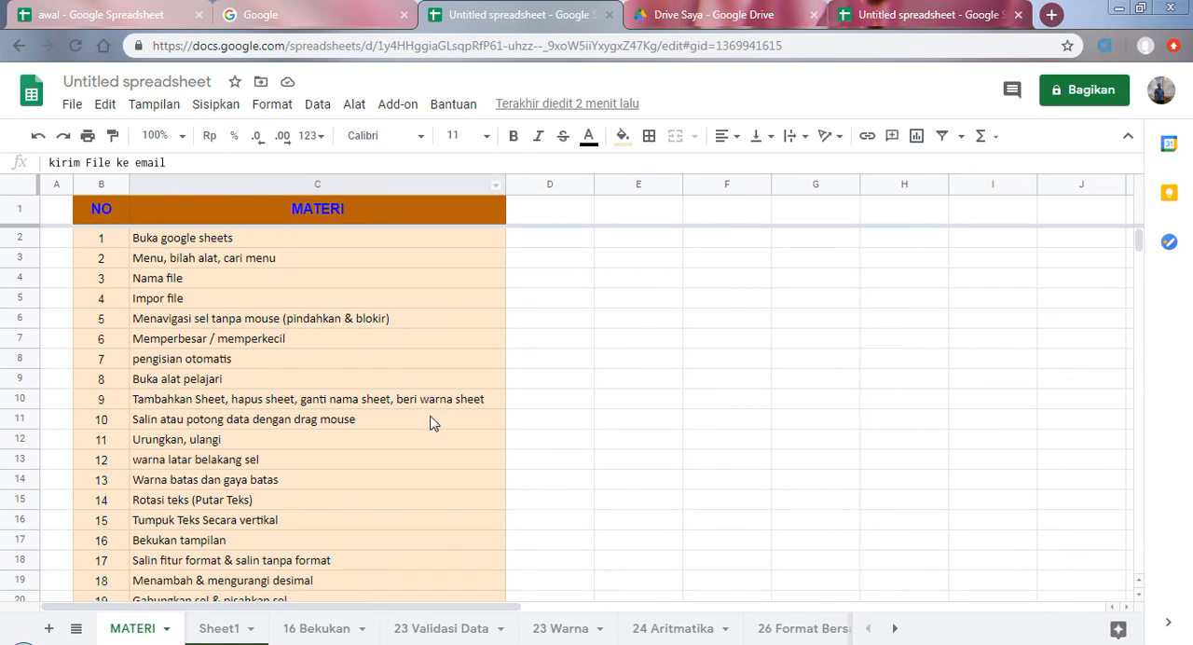
Step: Look over the GOOGLE sheet and the available commands in the awal spreadsheet, and switch to the Google search page
{"action": "left_click", "coordinate": [138, 11]}
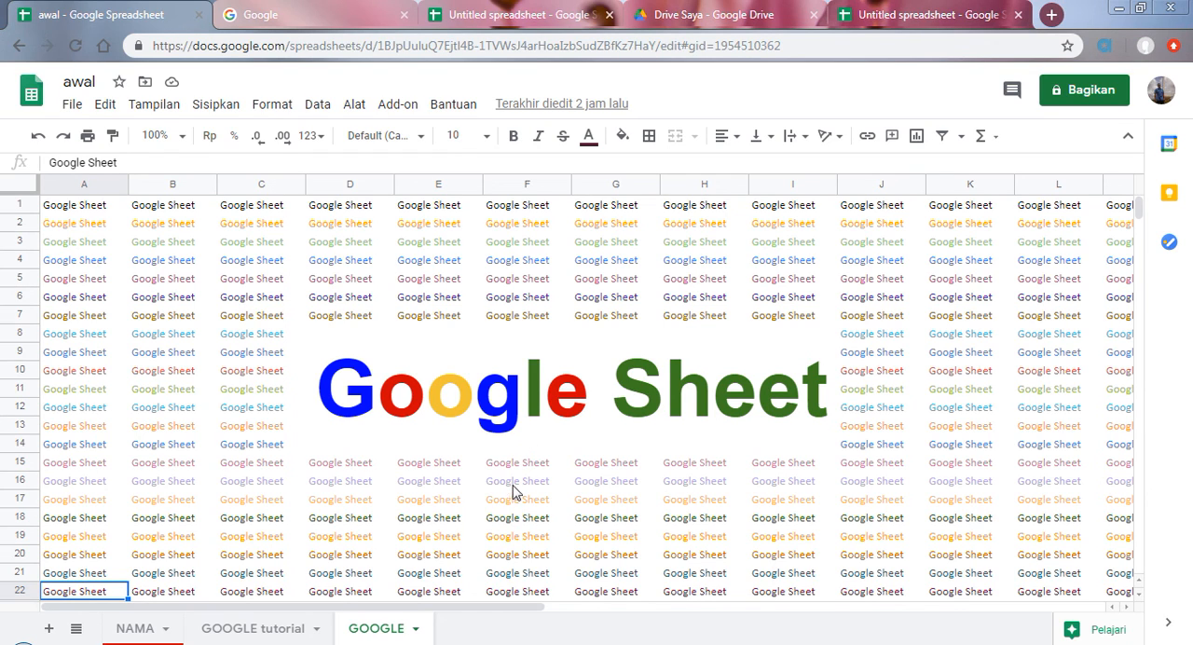
{"action": "scroll", "coordinate": [473, 483], "scroll_direction": "down", "scroll_amount": 3}
{"action": "scroll", "coordinate": [474, 483], "scroll_direction": "up", "scroll_amount": 3}
{"action": "left_click", "coordinate": [205, 110]}
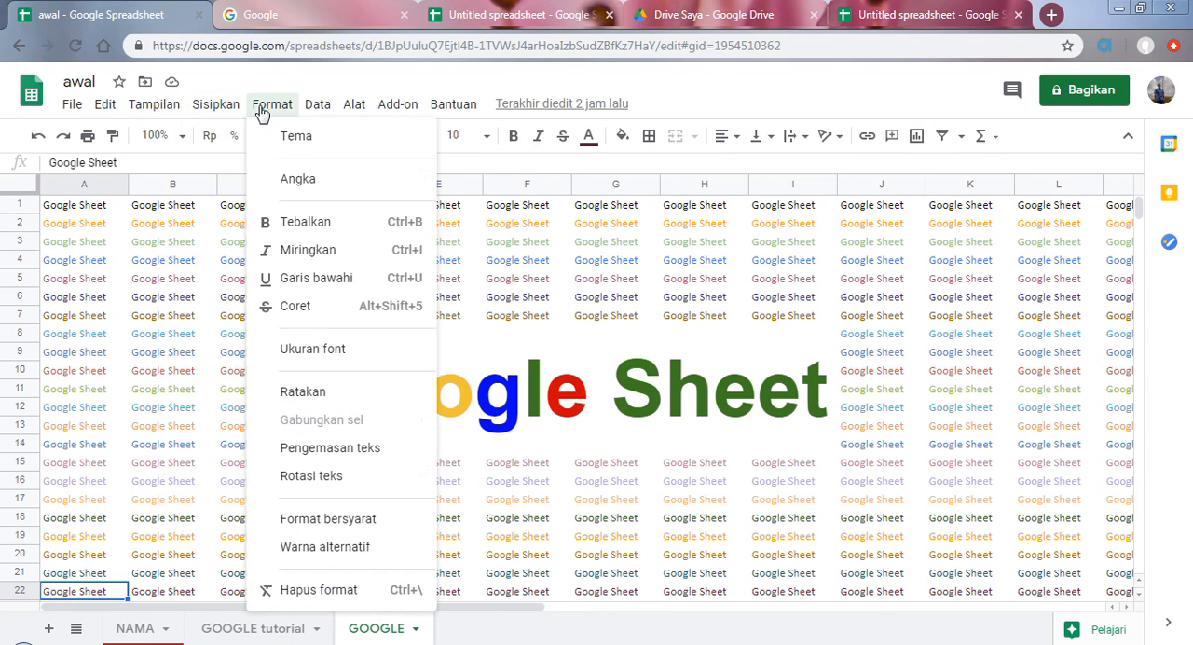
{"action": "mouse_move", "coordinate": [452, 120]}
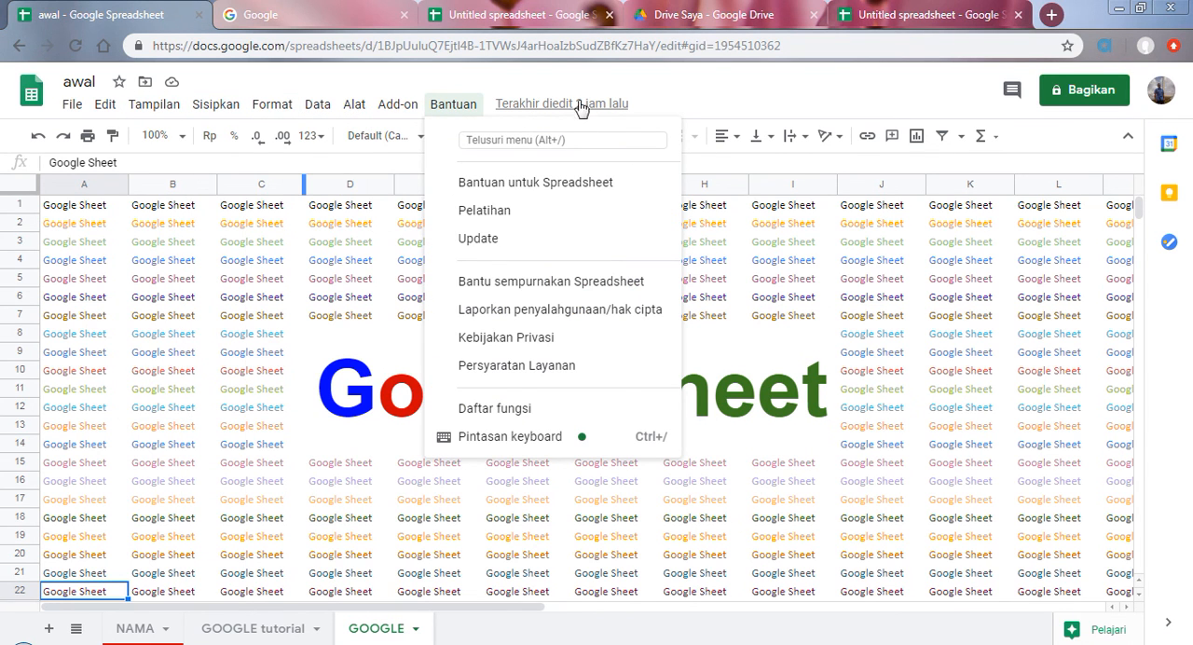
{"action": "mouse_move", "coordinate": [89, 108]}
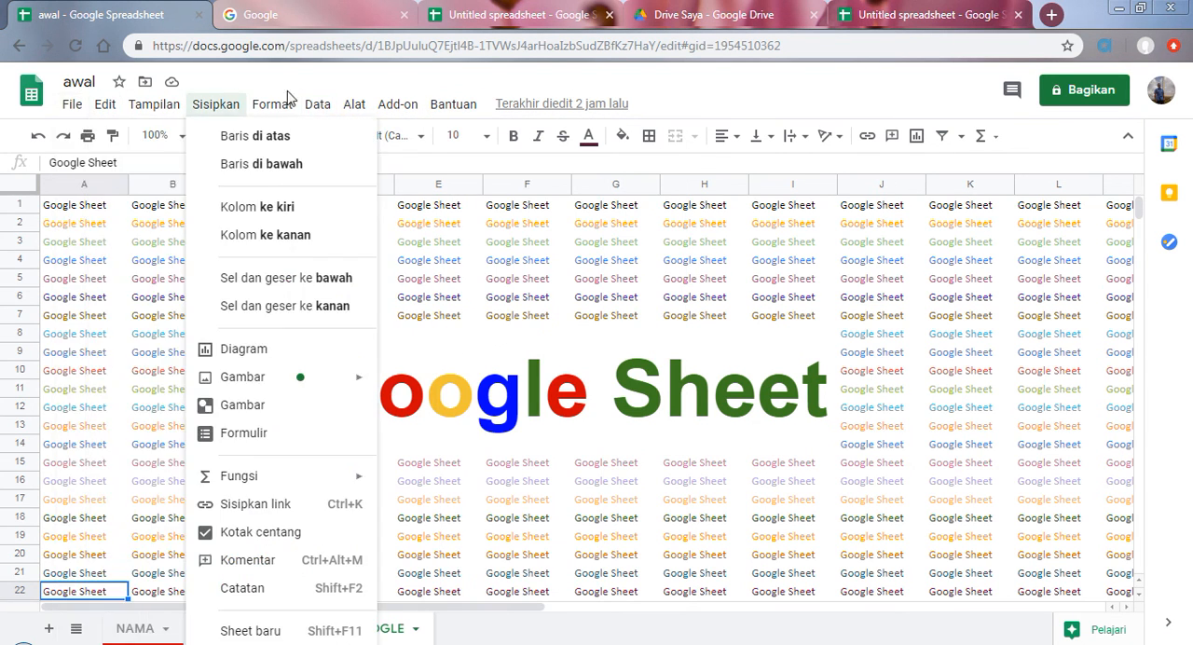
{"action": "mouse_move", "coordinate": [354, 106]}
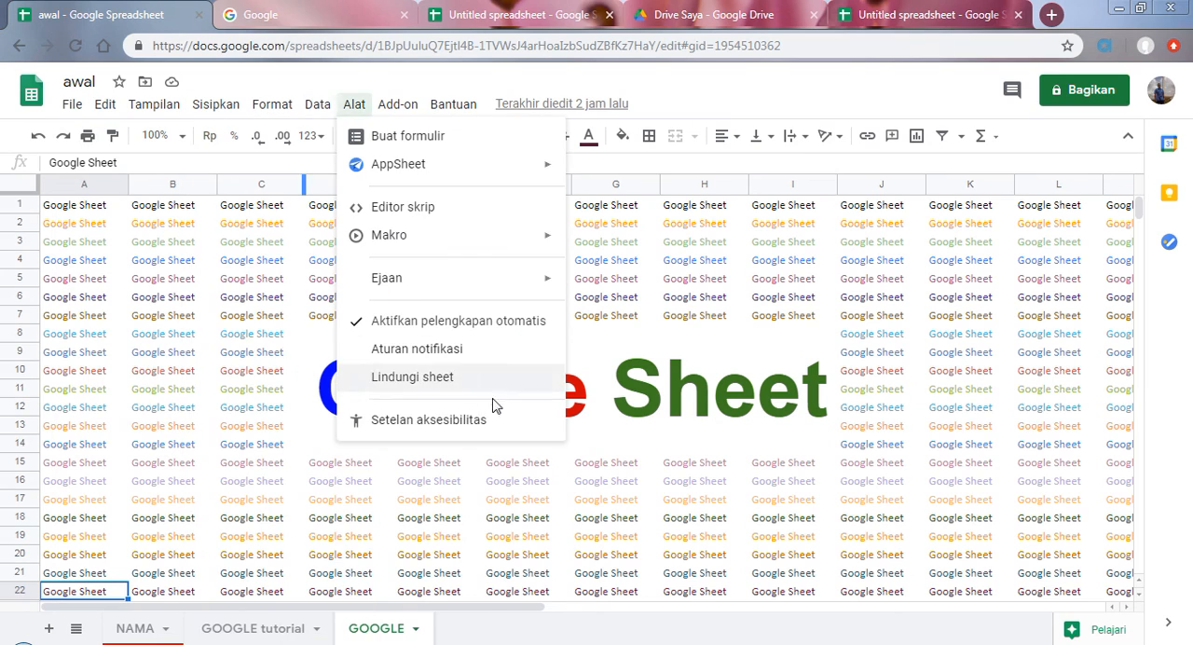
{"action": "left_click", "coordinate": [681, 421]}
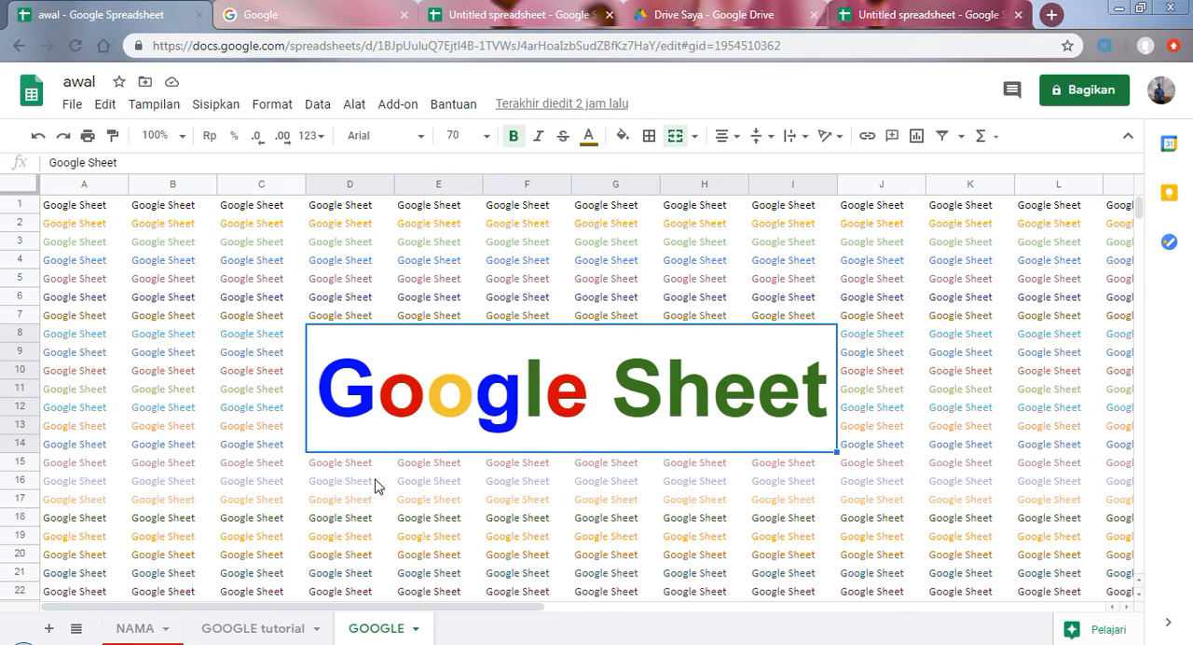
{"action": "left_click", "coordinate": [317, 11]}
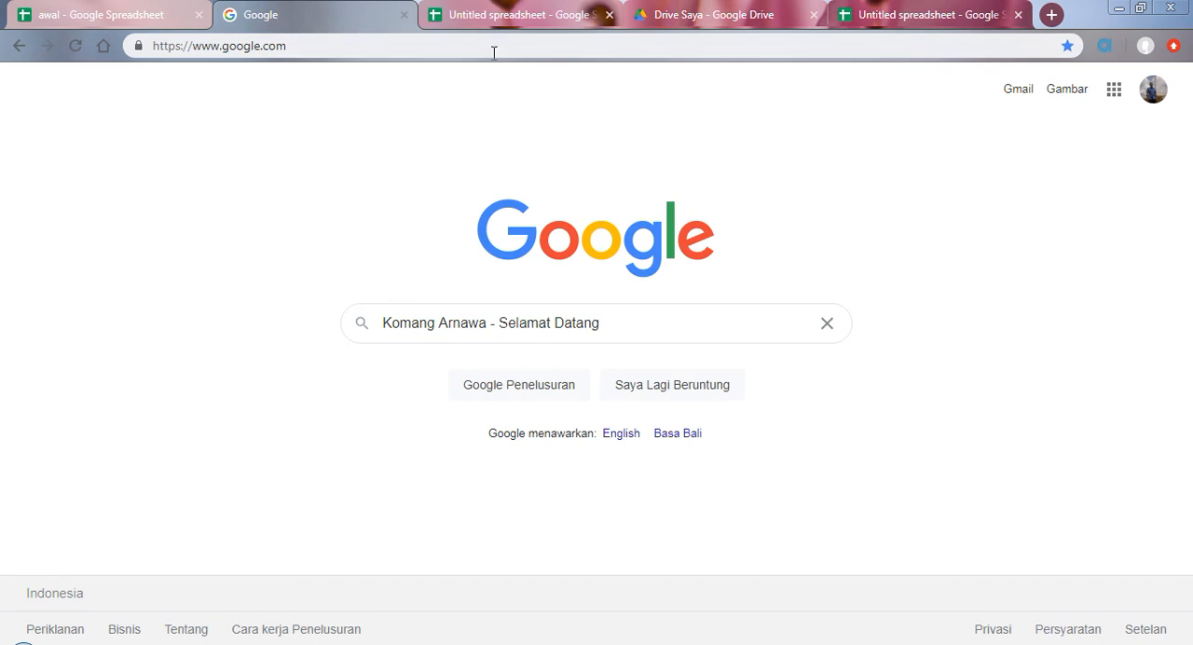